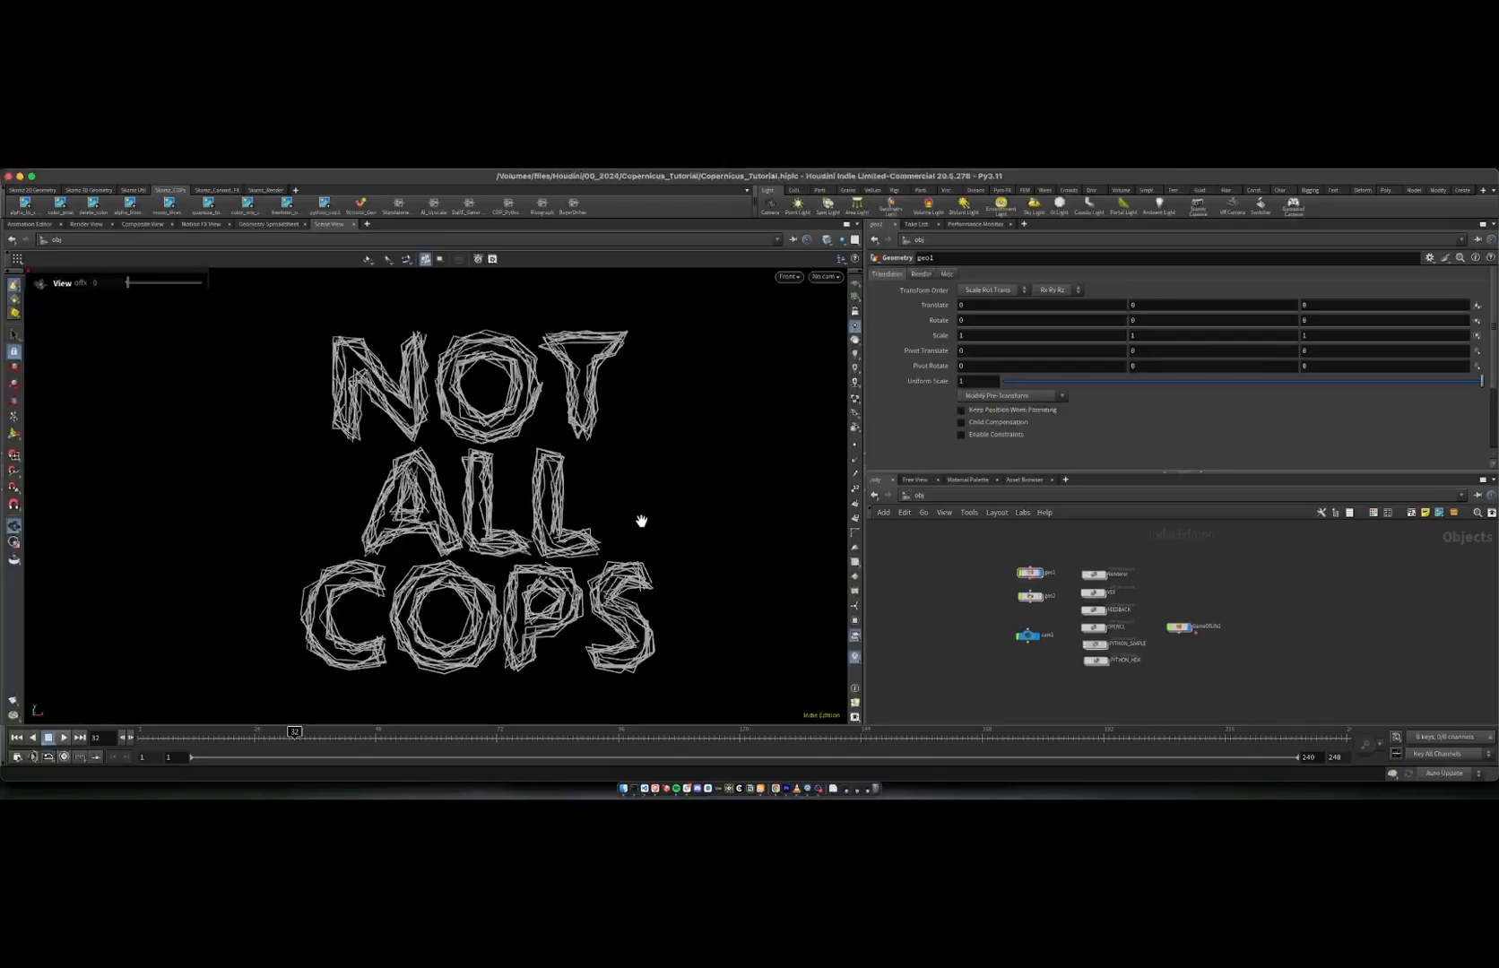
Step: Open geo1 and examine the results of its font, extract borders and resample nodes
{"action": "middle_click_drag", "start_coordinate": [639, 518], "coordinate": [604, 499]}
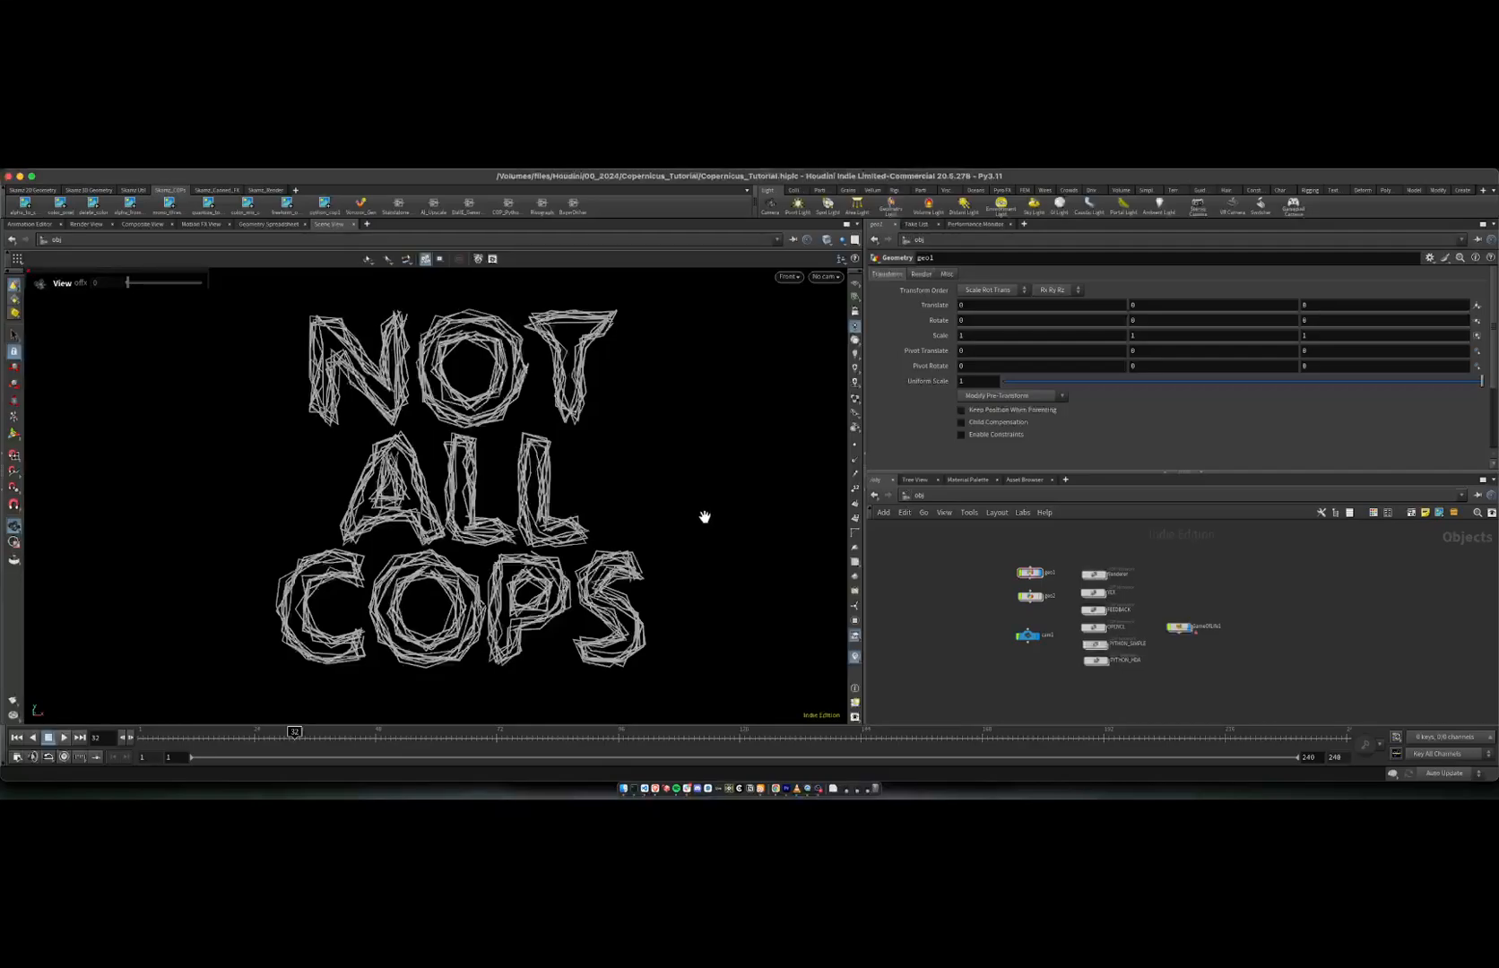
{"action": "left_click", "coordinate": [1031, 574]}
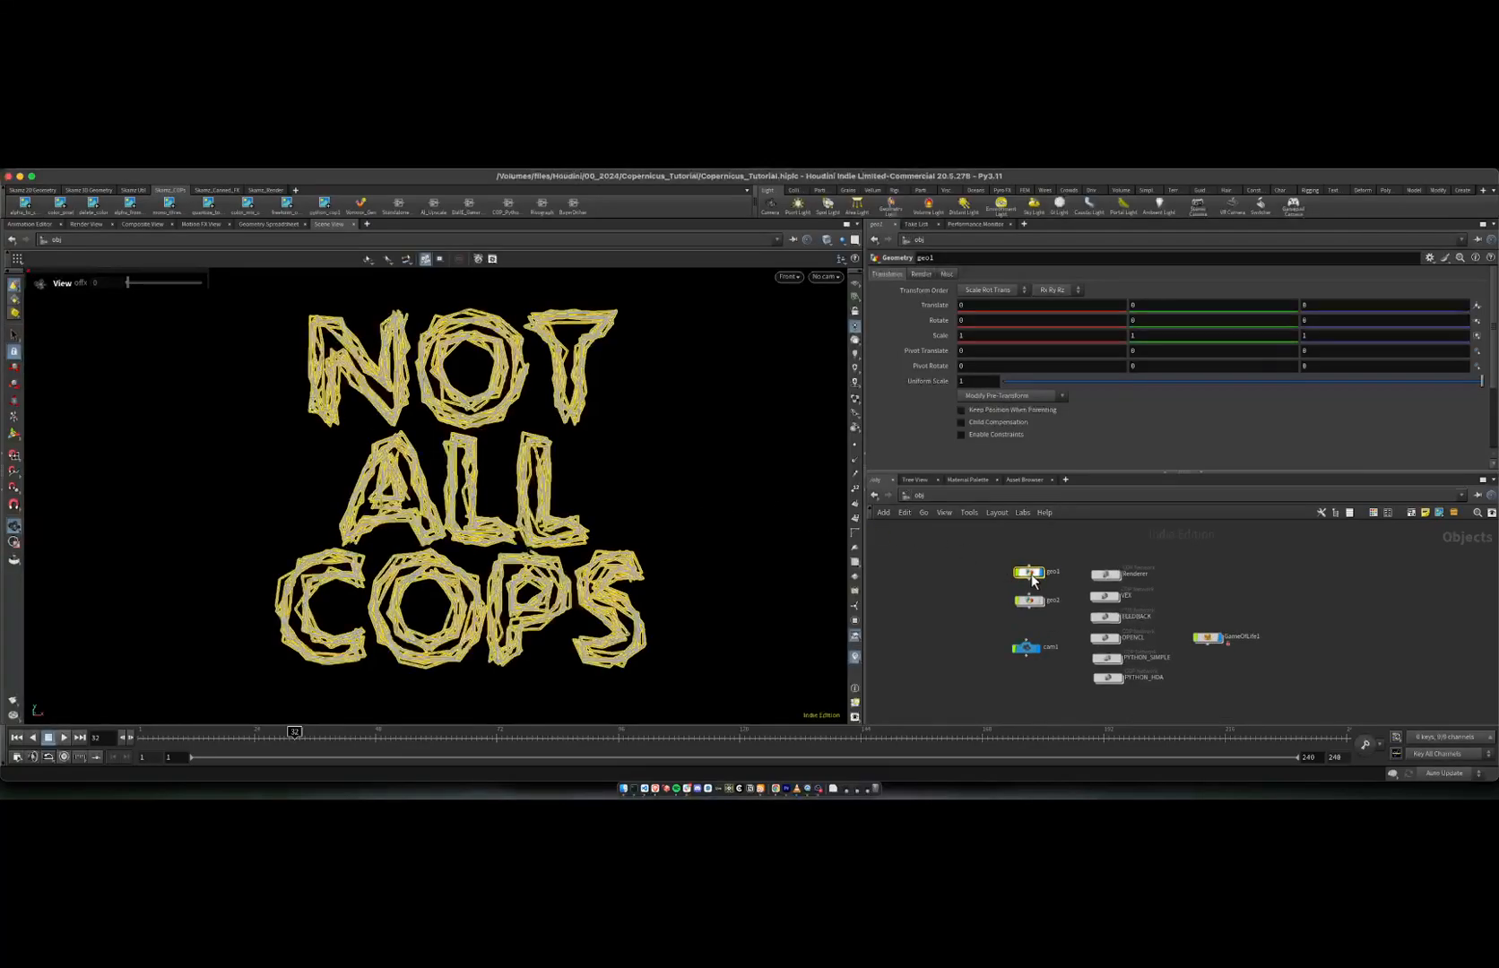
{"action": "double_click", "coordinate": [1032, 576]}
{"action": "left_click", "coordinate": [1194, 550]}
{"action": "left_click", "coordinate": [1184, 552]}
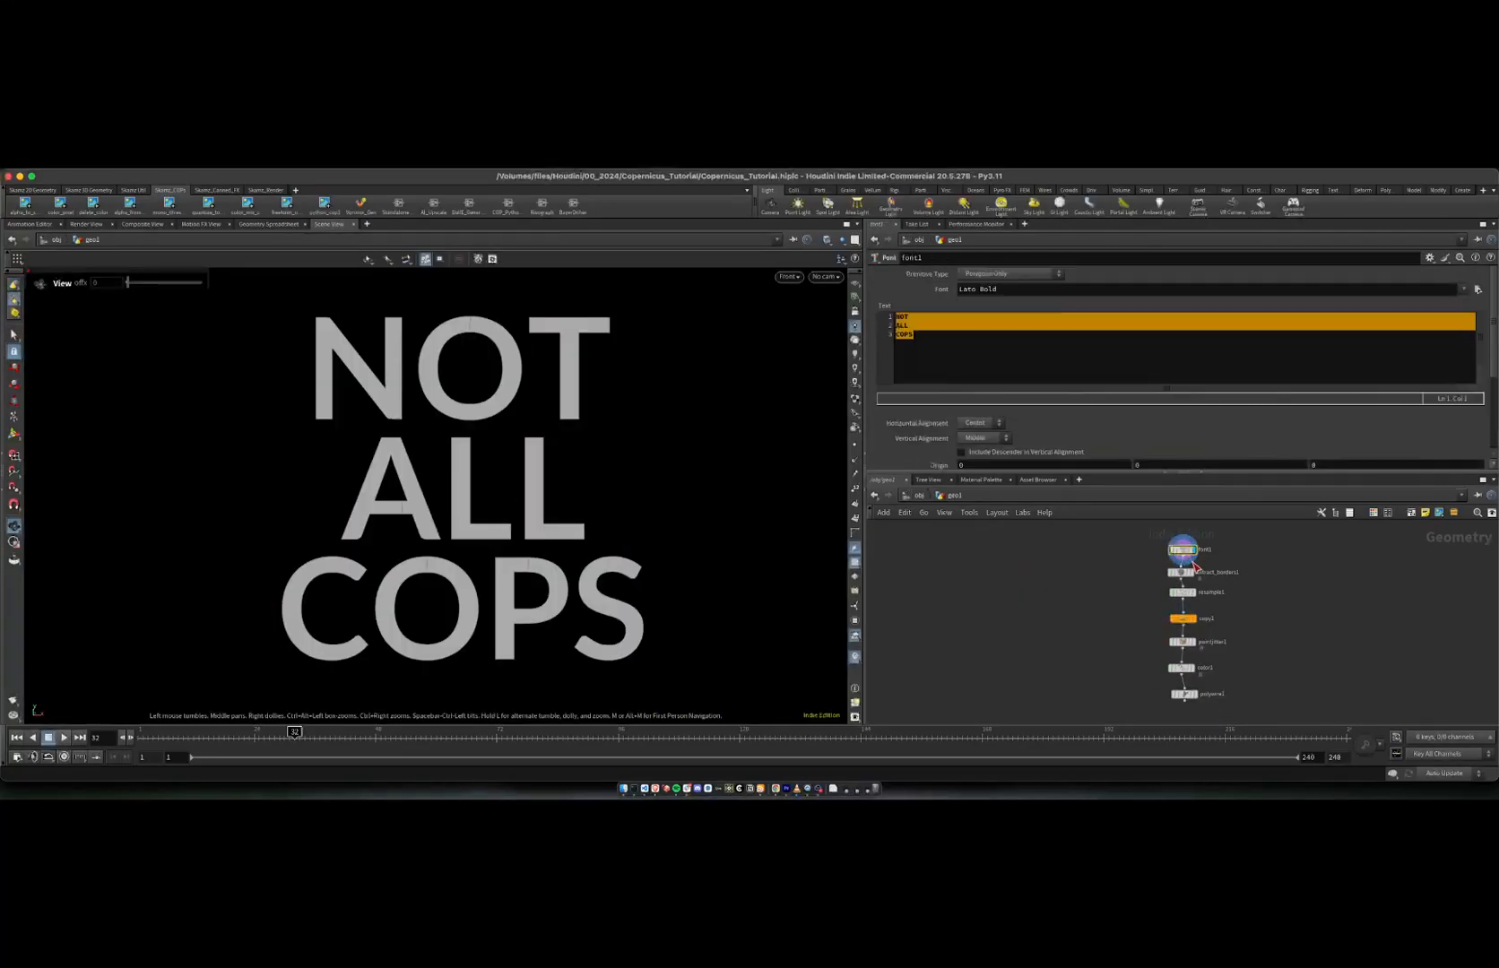
{"action": "left_click", "coordinate": [1194, 572]}
{"action": "left_click", "coordinate": [1184, 572]}
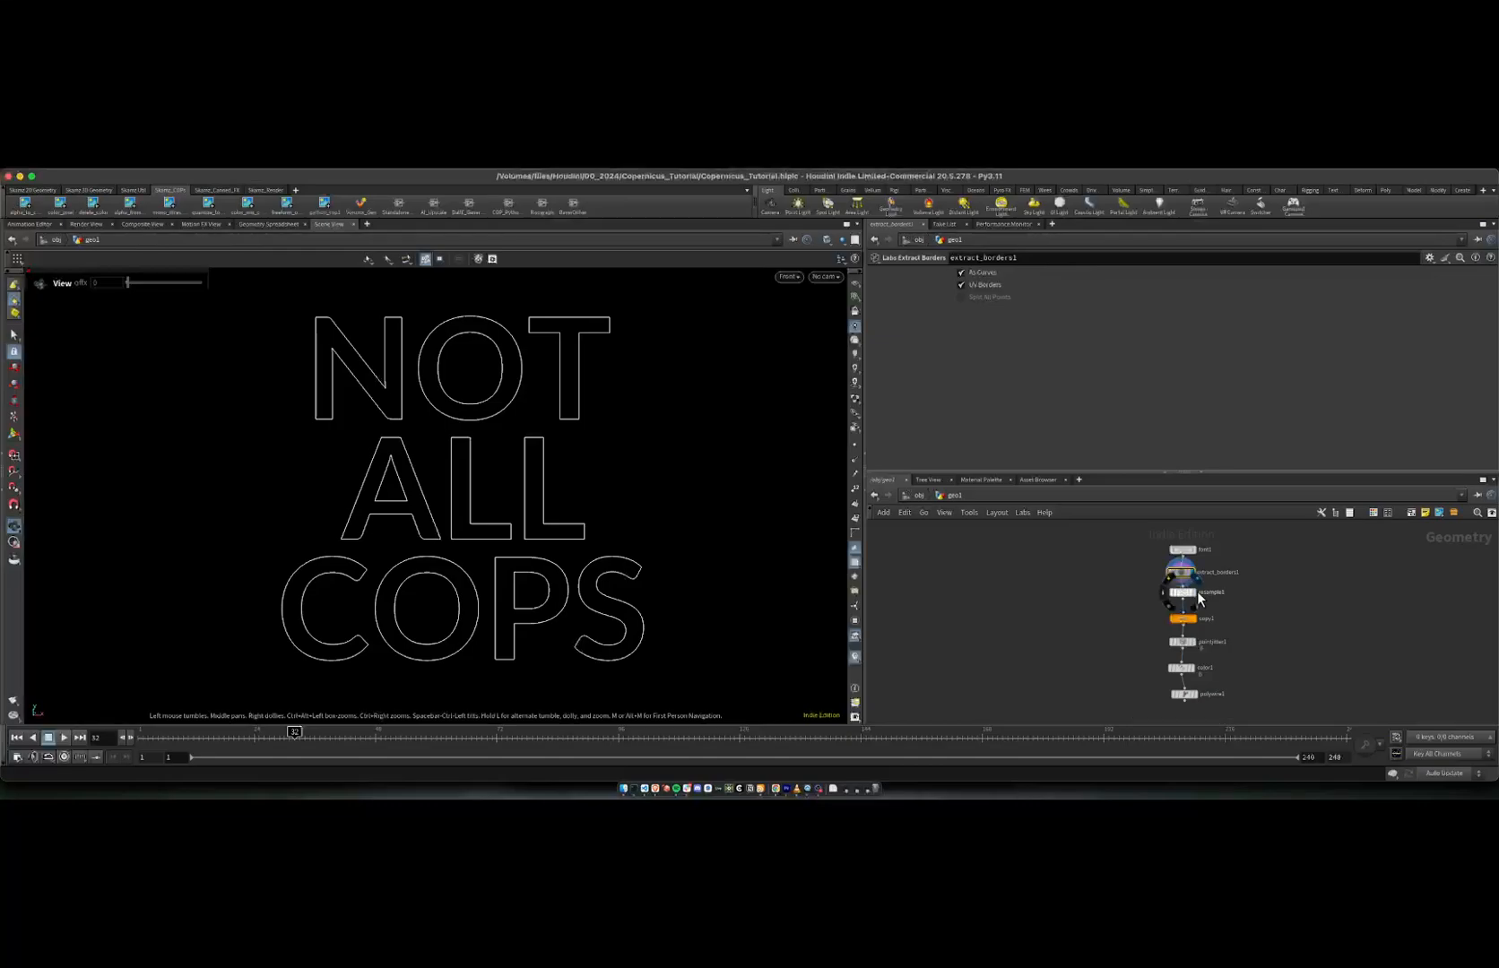
{"action": "left_click", "coordinate": [1195, 592]}
{"action": "middle_click_drag", "start_coordinate": [1156, 638], "coordinate": [1116, 622]}
{"action": "scroll", "coordinate": [1115, 623], "scroll_direction": "up", "scroll_amount": 4}
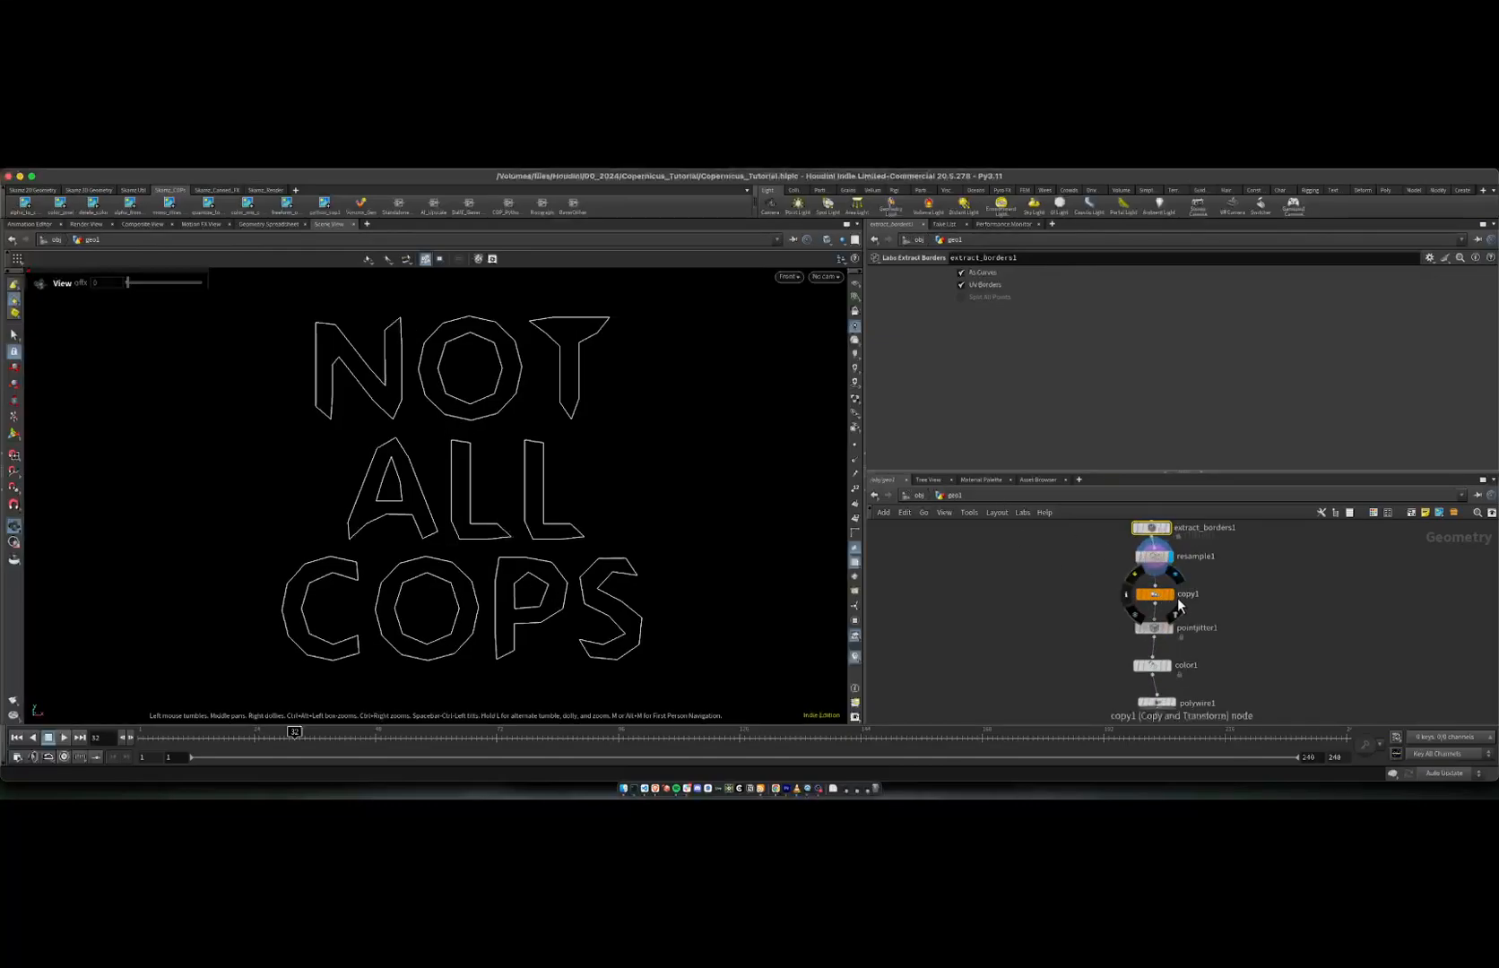
Step: Examine the copy1, point jitter and color1 nodes and display their results one after another
{"action": "left_click", "coordinate": [1173, 597]}
{"action": "left_click", "coordinate": [1155, 595]}
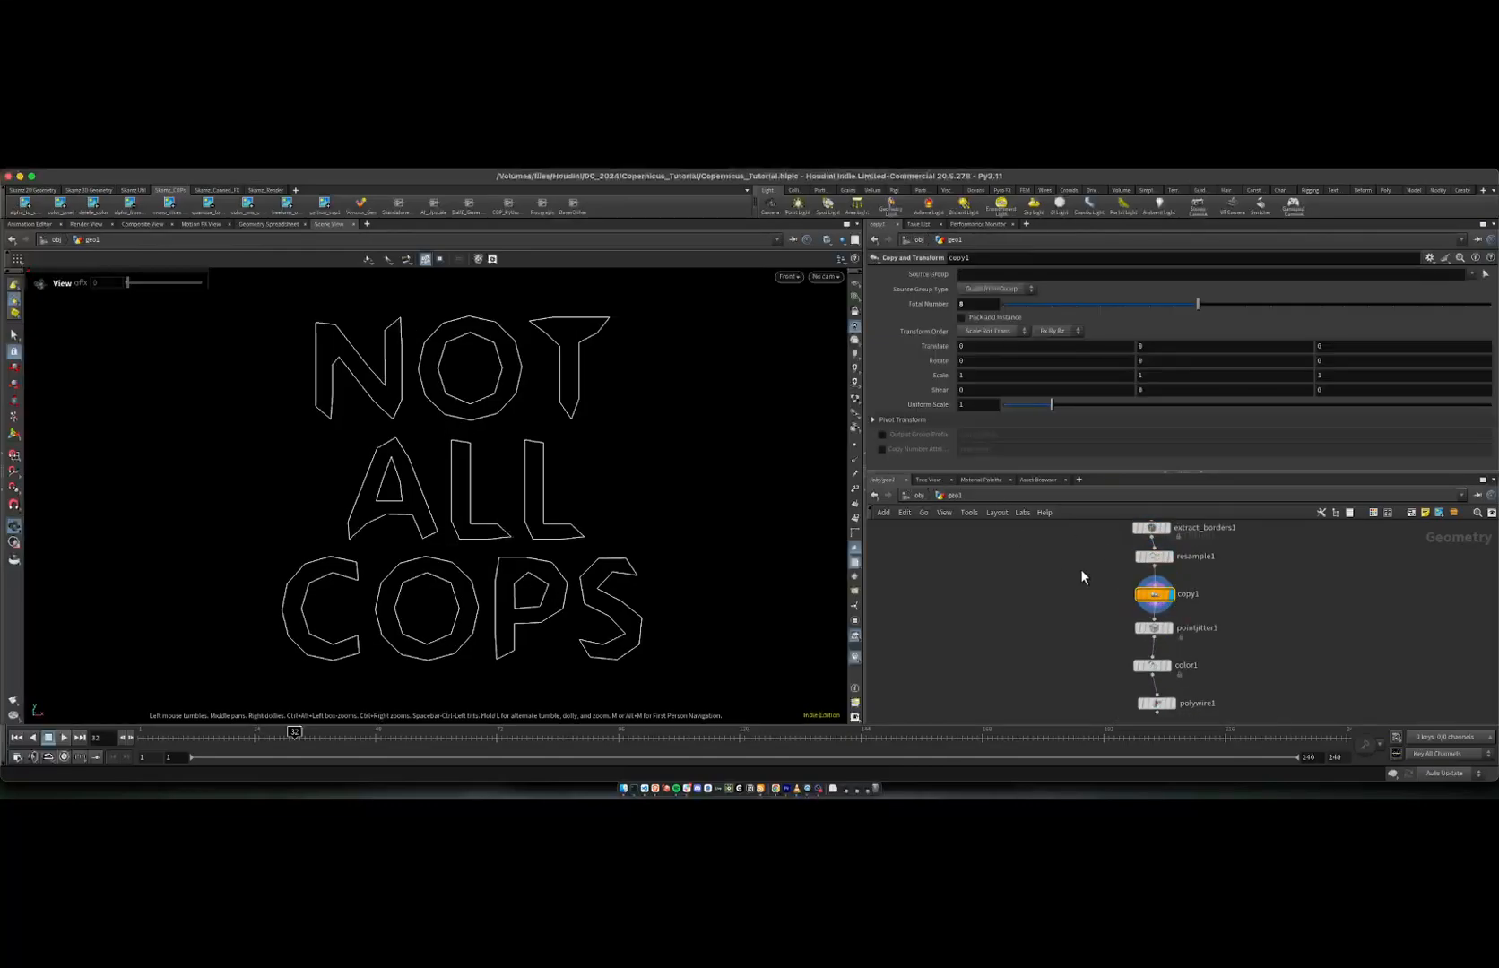
{"action": "left_click", "coordinate": [1170, 629]}
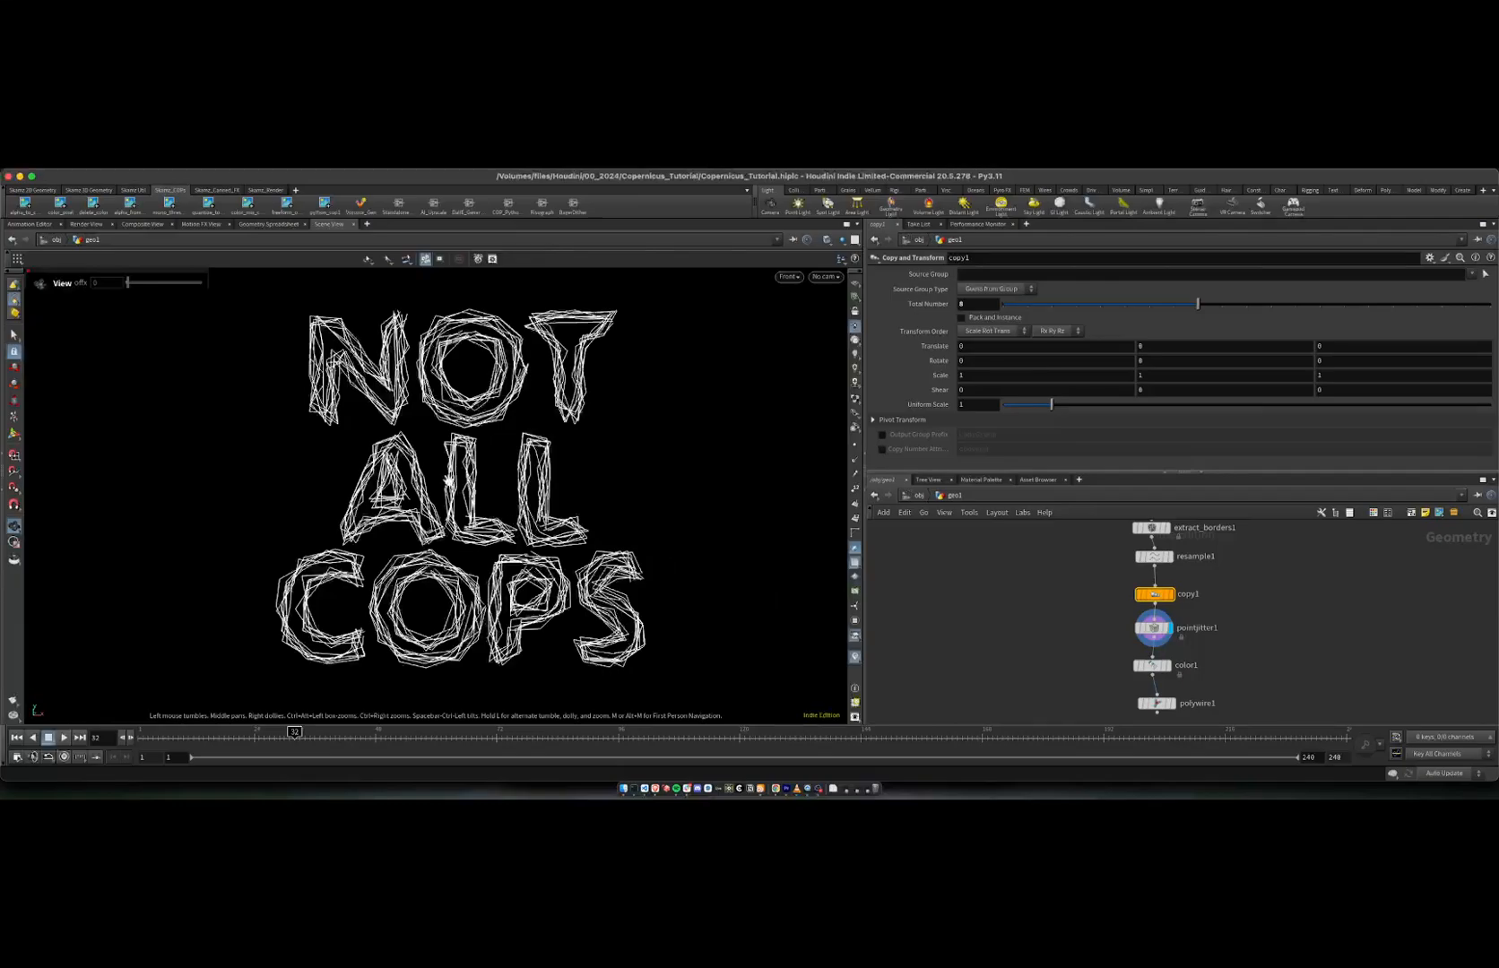
{"action": "left_click", "coordinate": [1046, 643]}
{"action": "middle_click_drag", "start_coordinate": [1045, 643], "coordinate": [1015, 625]}
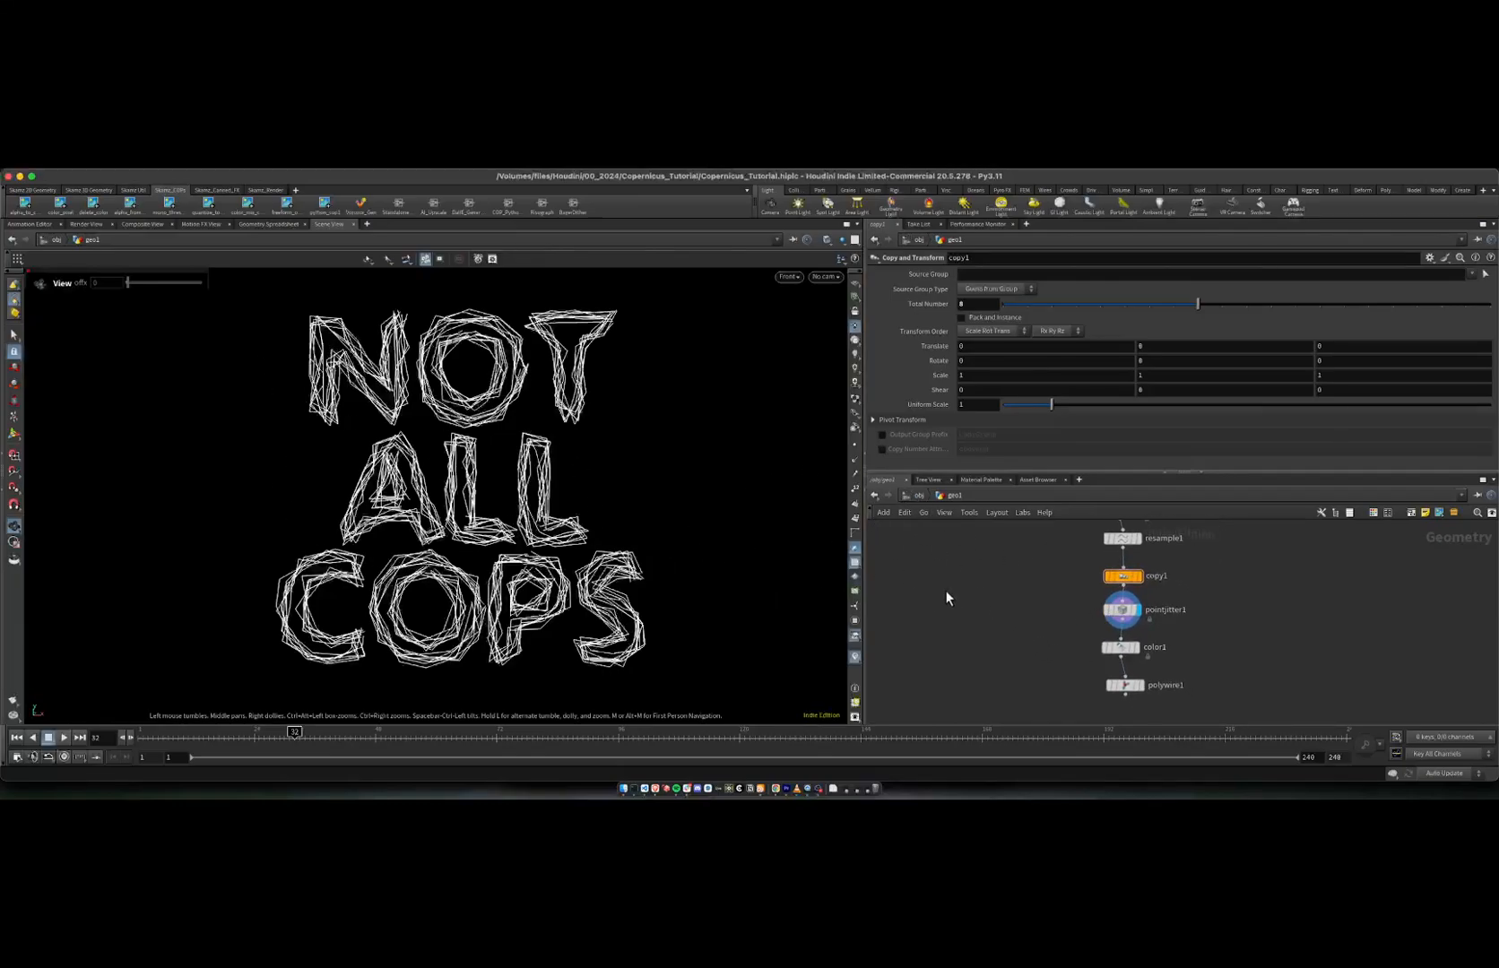
{"action": "left_click", "coordinate": [1135, 647]}
{"action": "left_click", "coordinate": [1123, 648]}
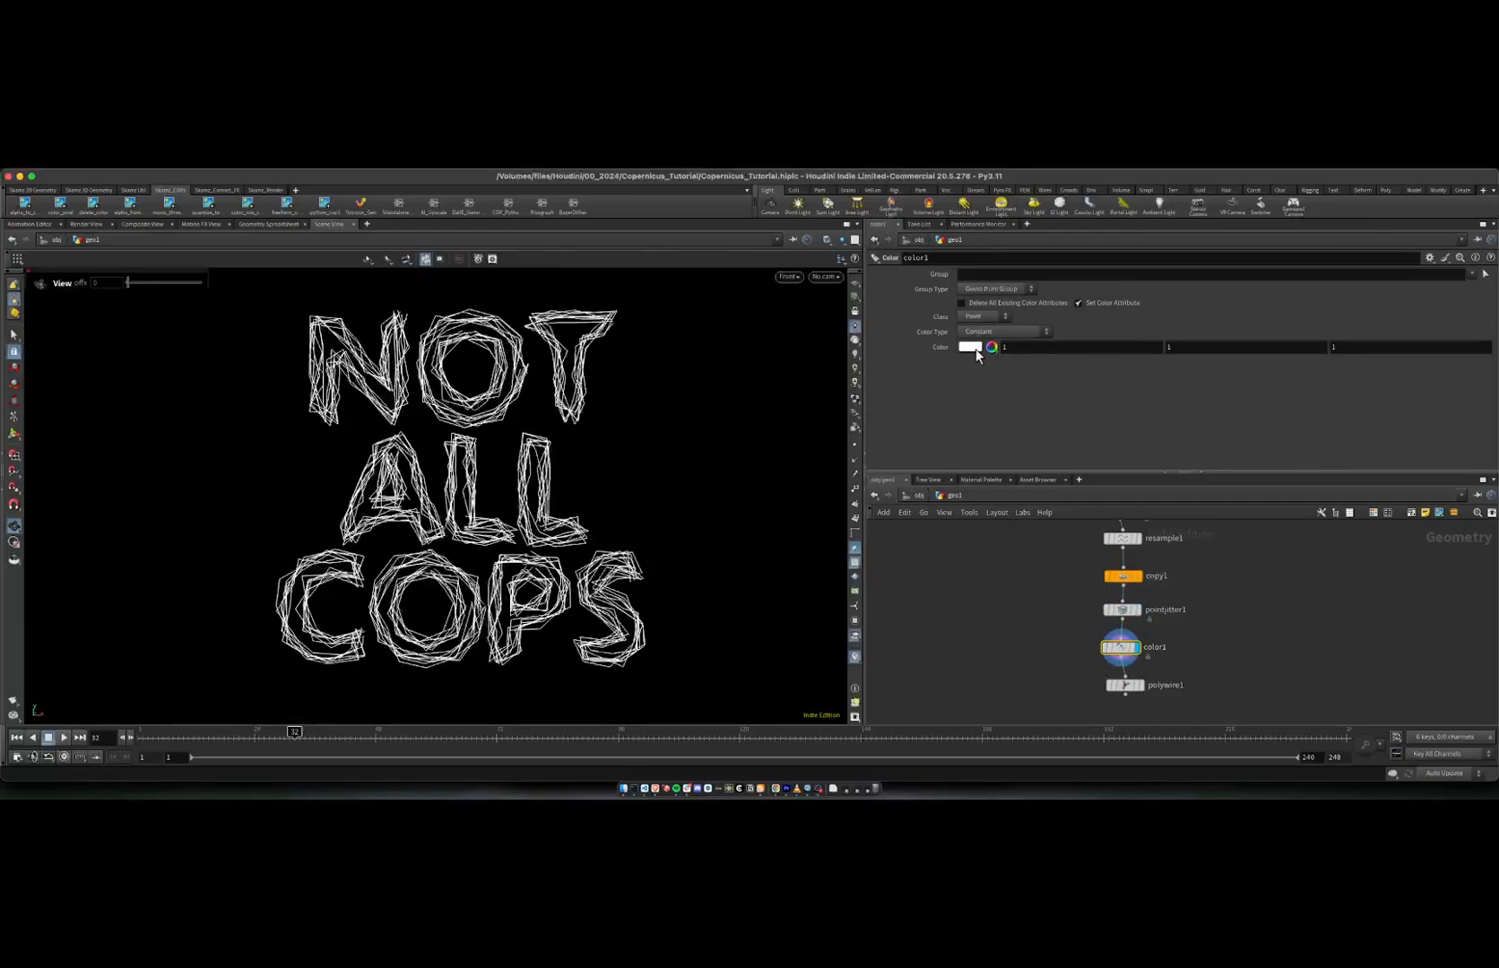
Step: Display the polywire1 node's result and set its wire radius to 0.006
{"action": "left_click", "coordinate": [1139, 686]}
{"action": "left_click", "coordinate": [1123, 686]}
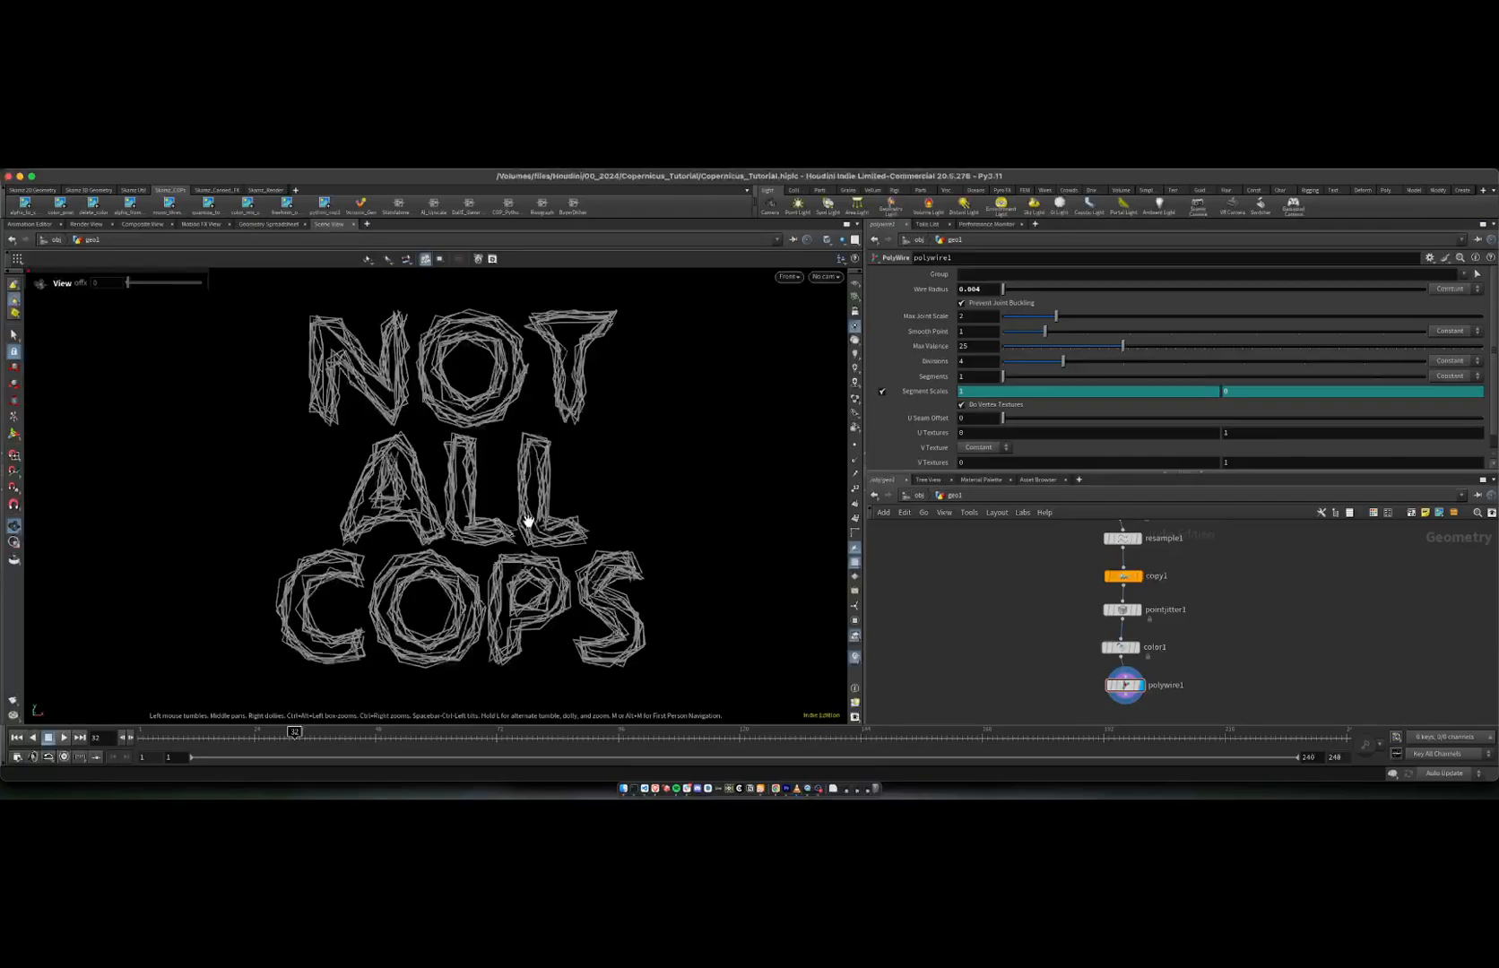
{"action": "left_click", "coordinate": [983, 290]}
{"action": "key", "text": "BackSpace"}
{"action": "type", "text": "6"}
{"action": "key", "text": "Return"}
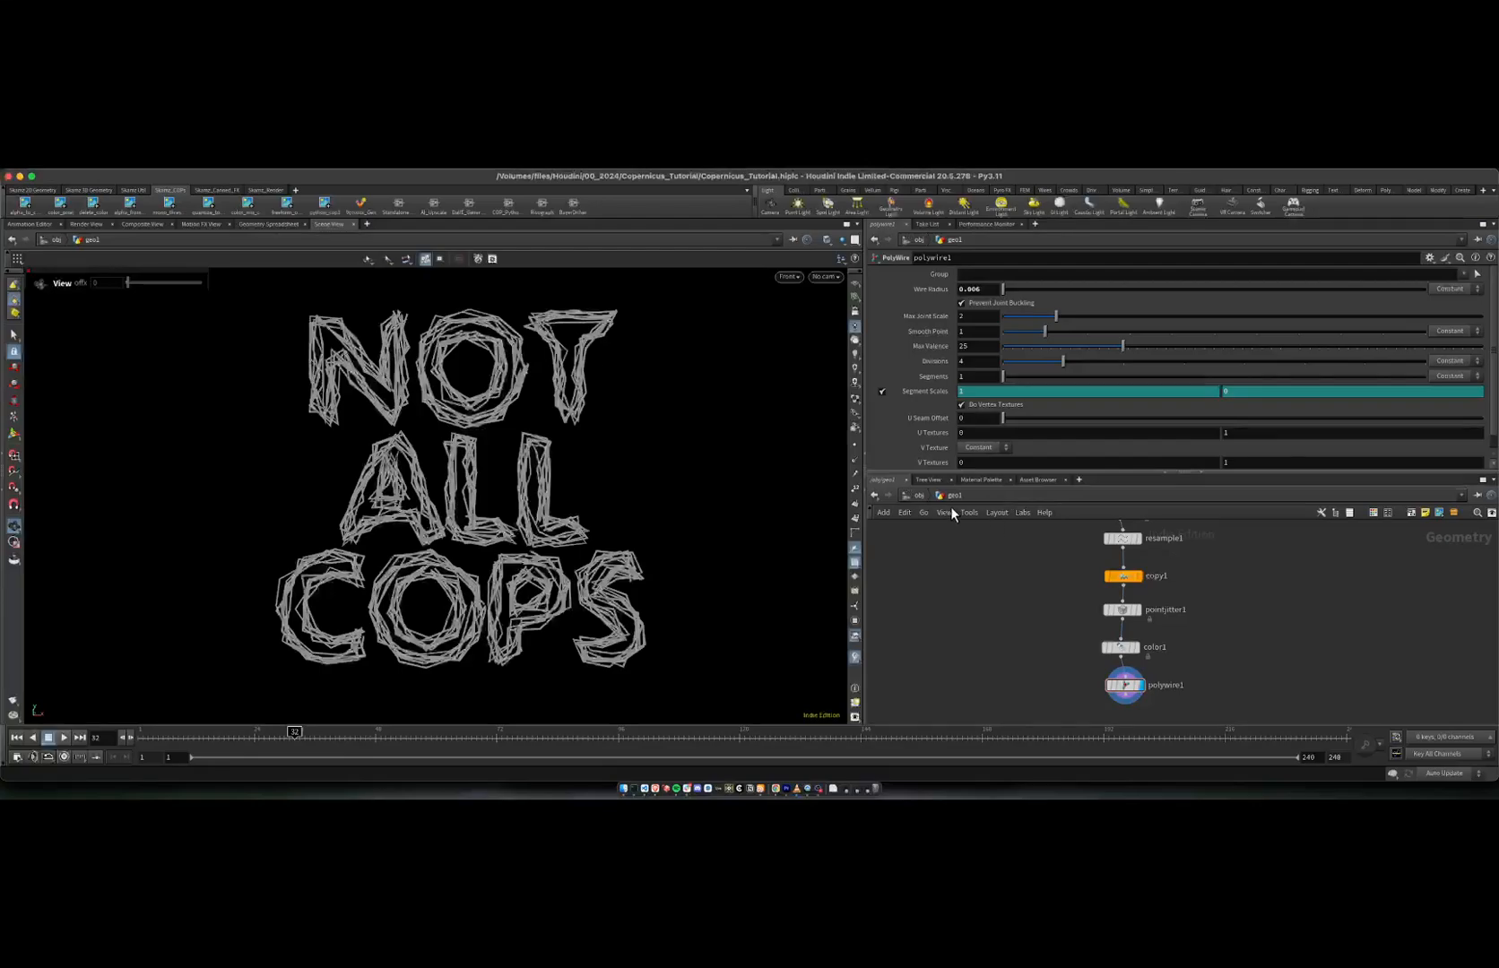
Step: Open the Renderer COP network and inspect the outputs of sopimport2 and cameraimport2
{"action": "left_click", "coordinate": [918, 493]}
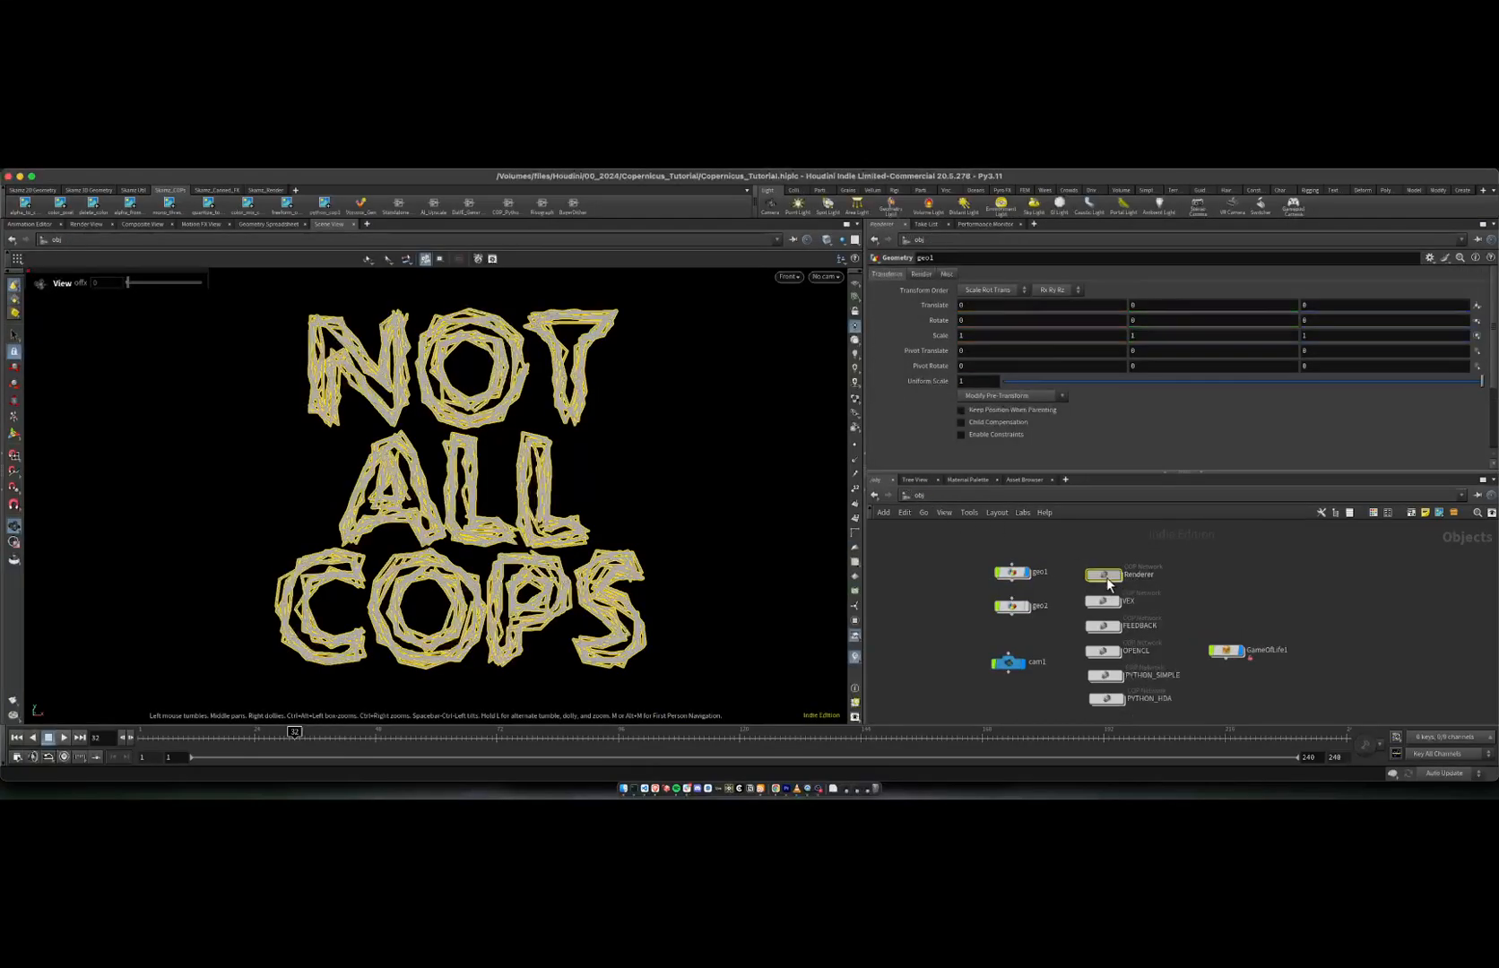
{"action": "double_click", "coordinate": [1105, 580]}
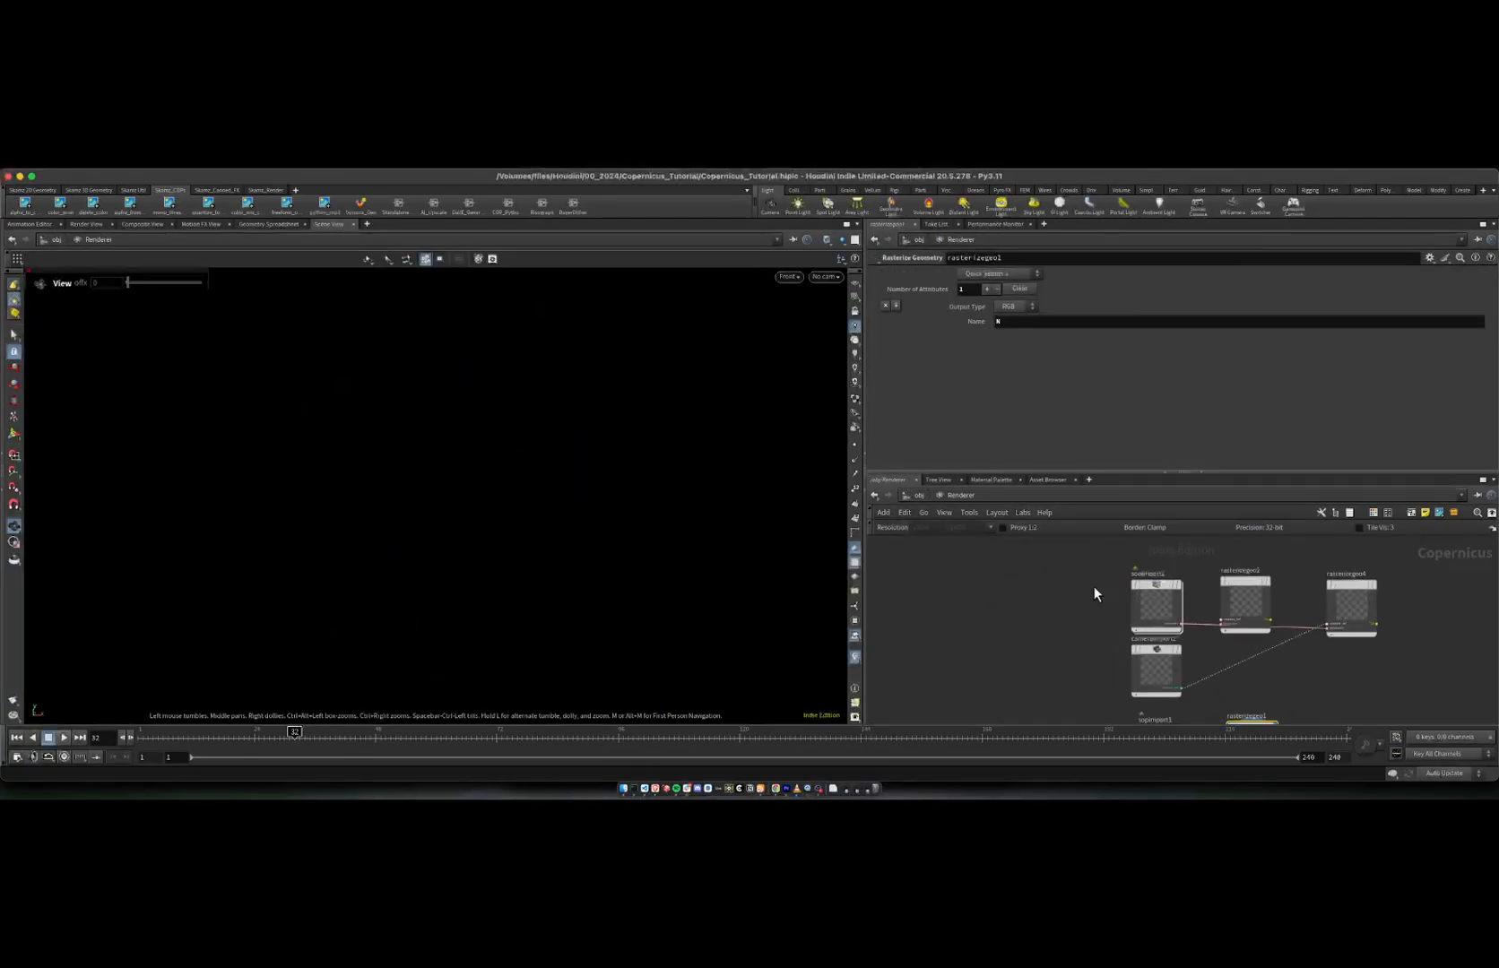
{"action": "left_click", "coordinate": [1040, 606]}
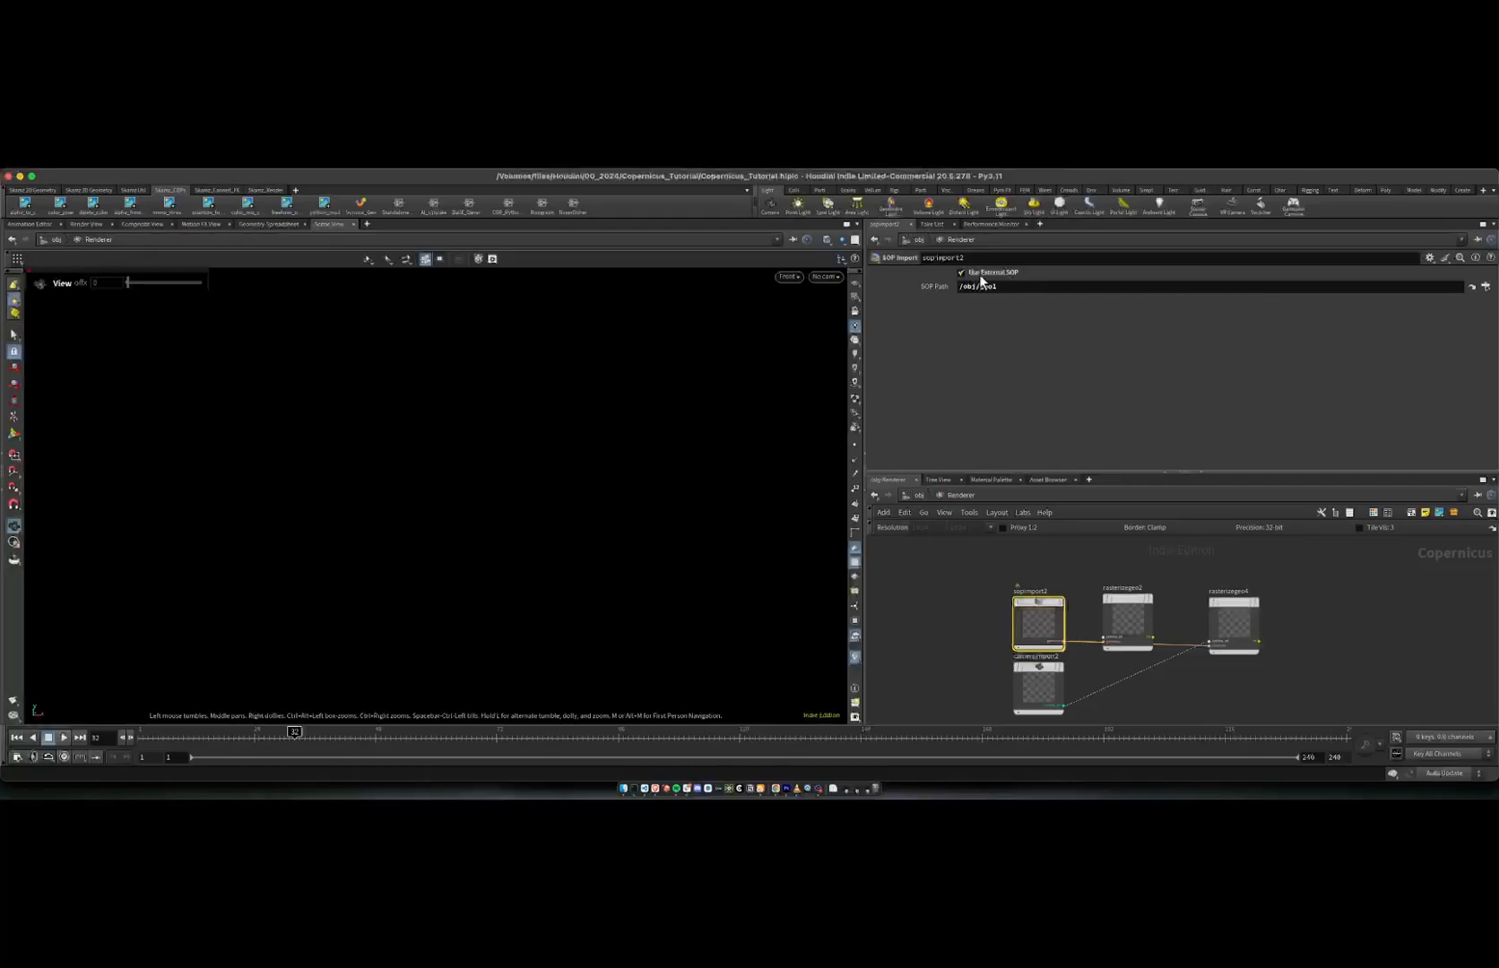
{"action": "left_click", "coordinate": [1050, 569]}
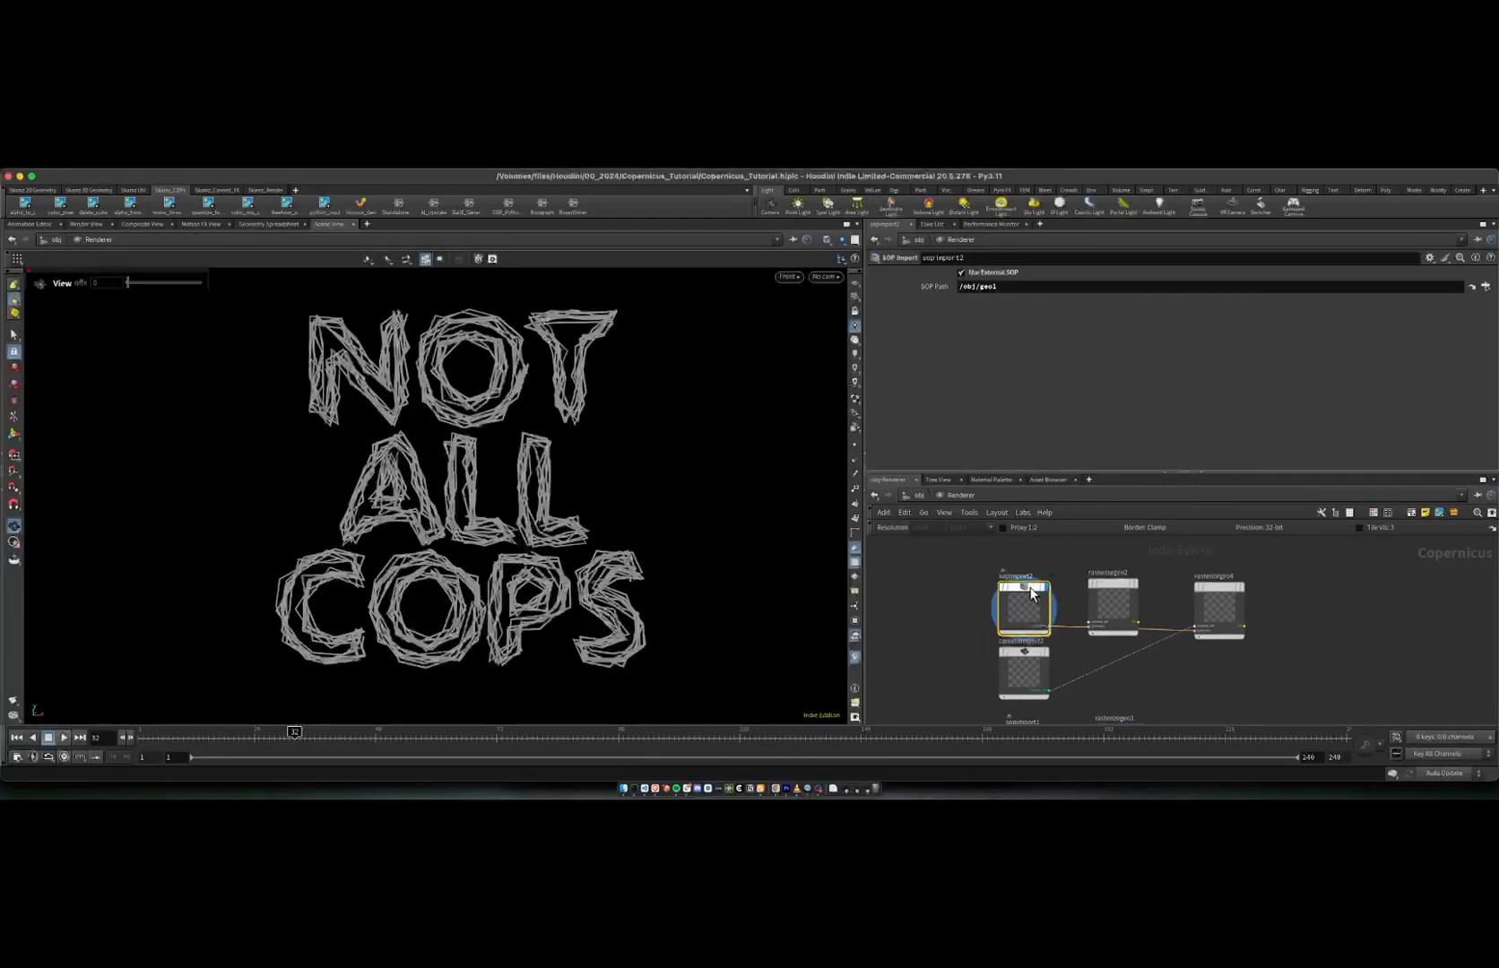
{"action": "left_click", "coordinate": [1047, 655]}
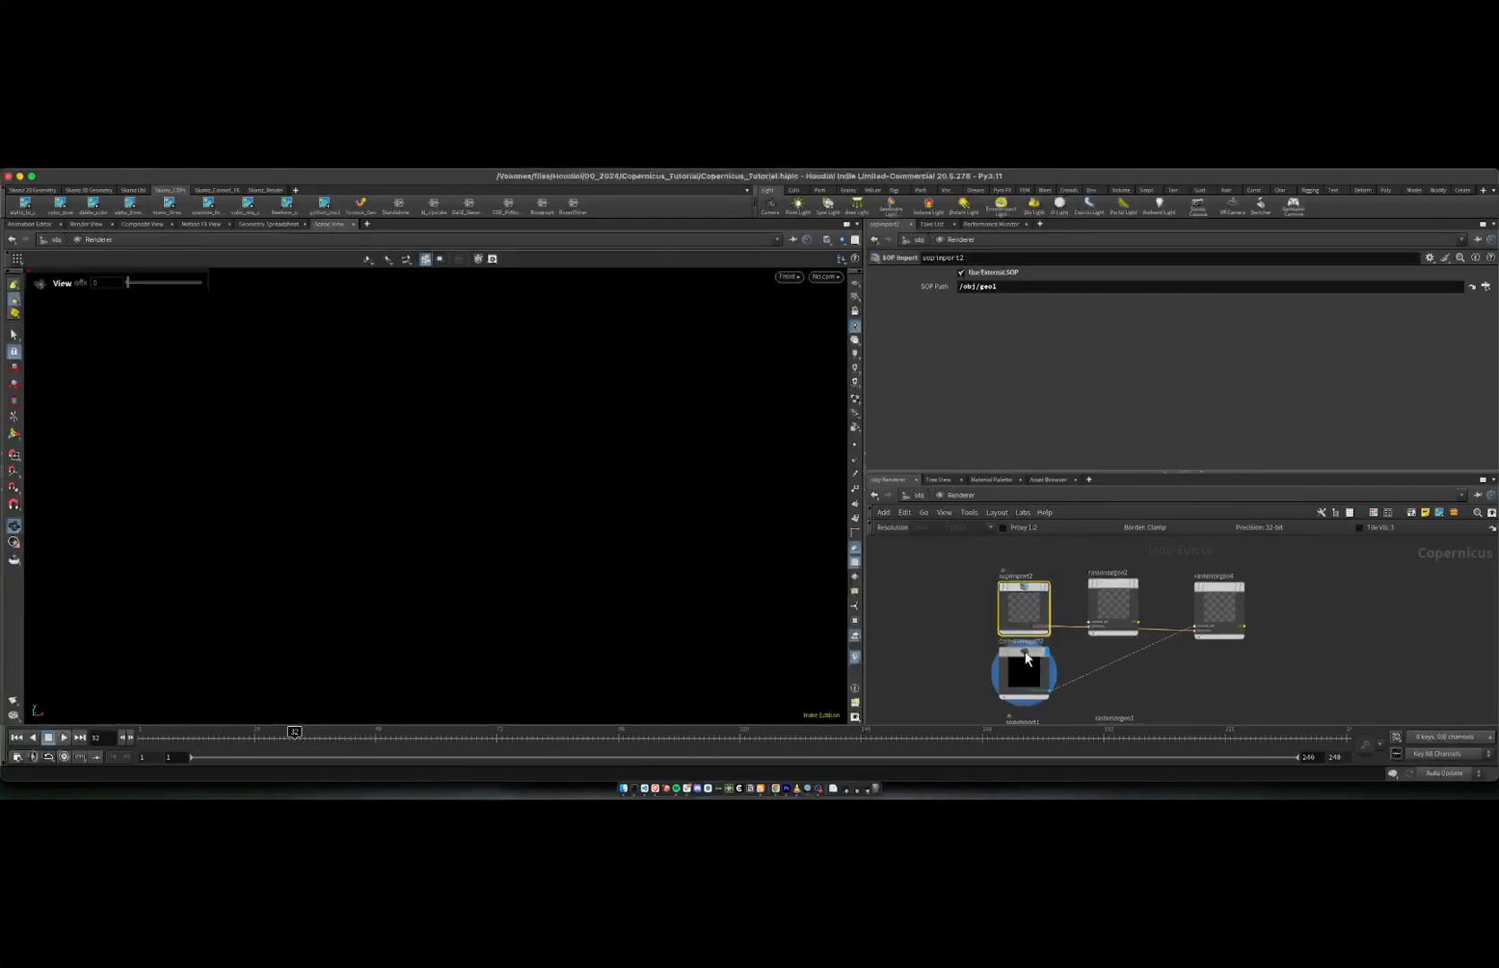
Step: Go back to the object level, reopen the Renderer network and display the rasterizegeo2 node's output
{"action": "left_click", "coordinate": [919, 496]}
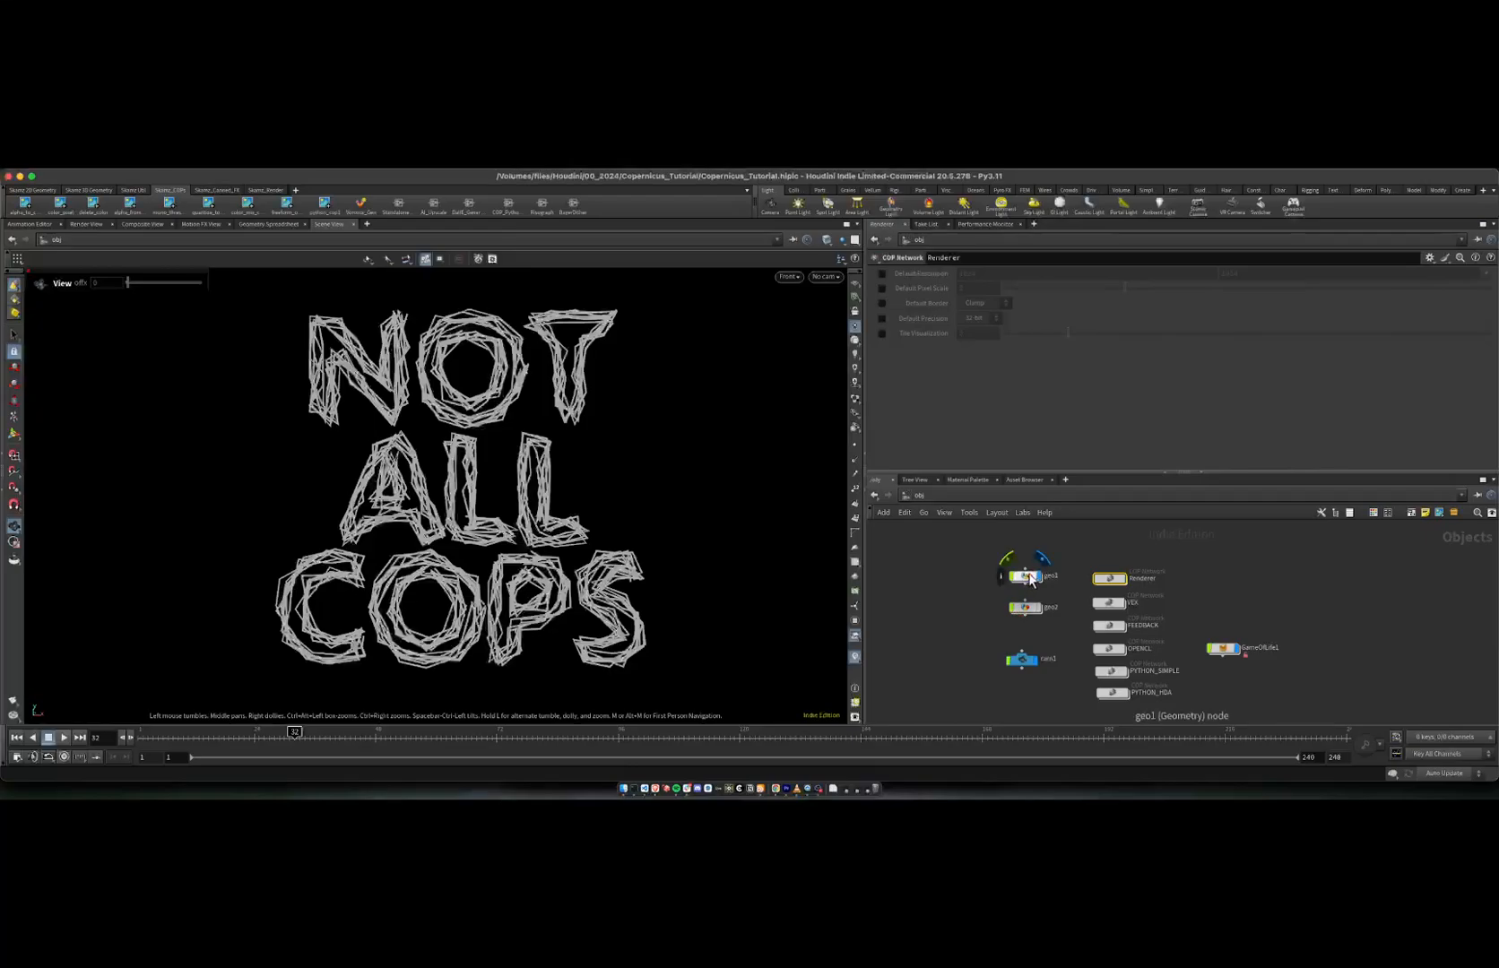
{"action": "double_click", "coordinate": [1118, 578]}
{"action": "left_click", "coordinate": [1115, 582]}
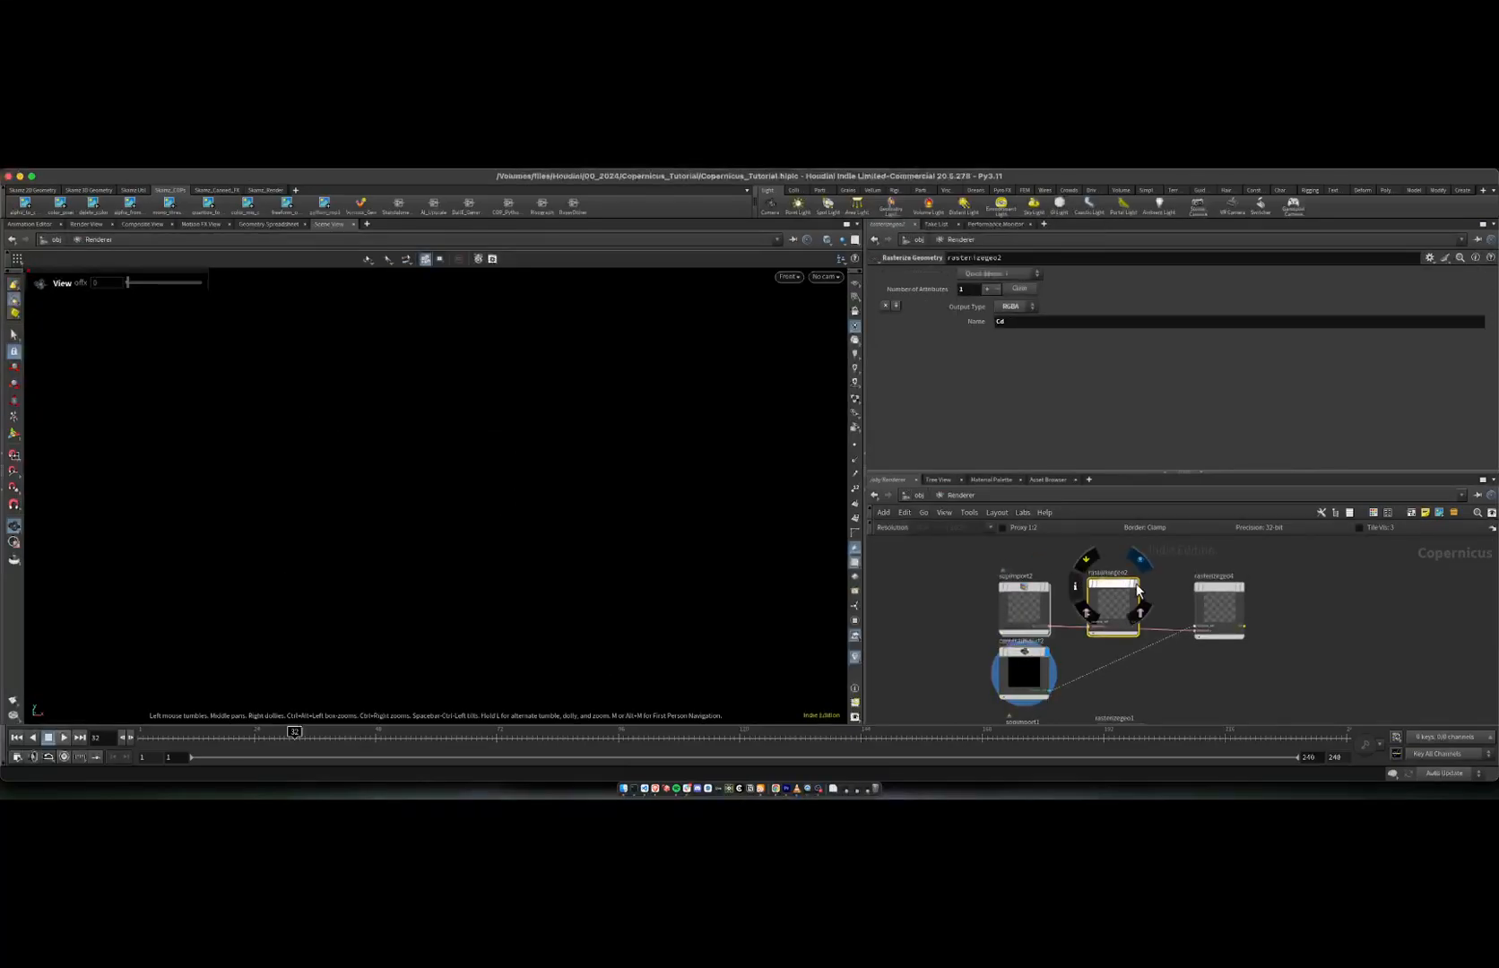
{"action": "left_click", "coordinate": [1136, 584]}
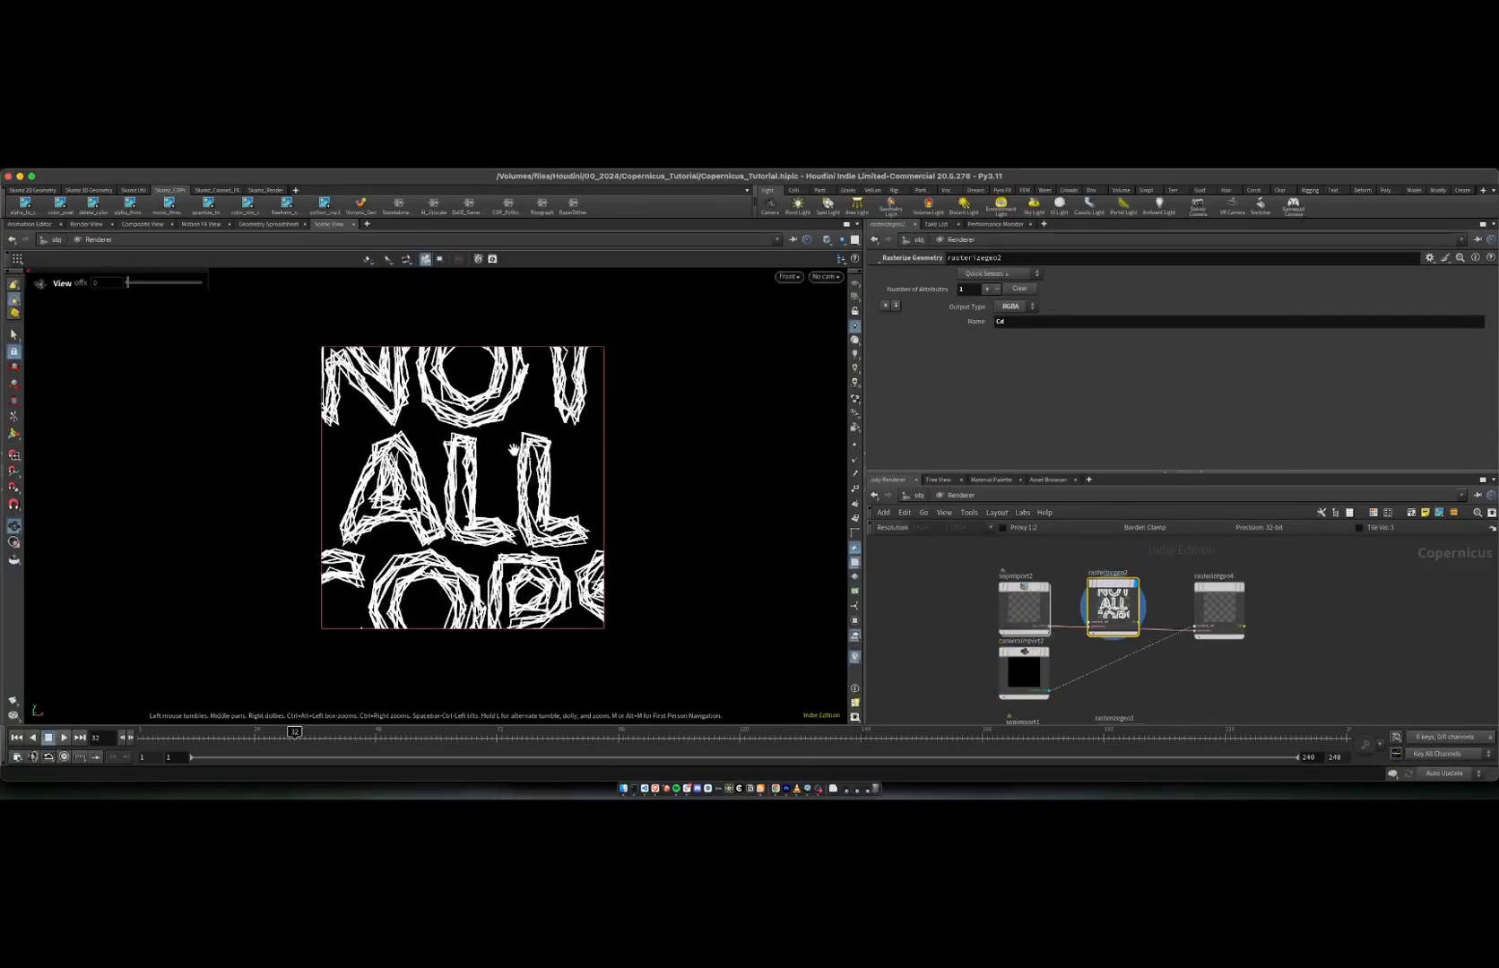
{"action": "scroll", "coordinate": [509, 451], "scroll_direction": "down", "scroll_amount": 1}
{"action": "scroll", "coordinate": [509, 451], "scroll_direction": "up", "scroll_amount": 3}
{"action": "scroll", "coordinate": [494, 448], "scroll_direction": "down", "scroll_amount": 2}
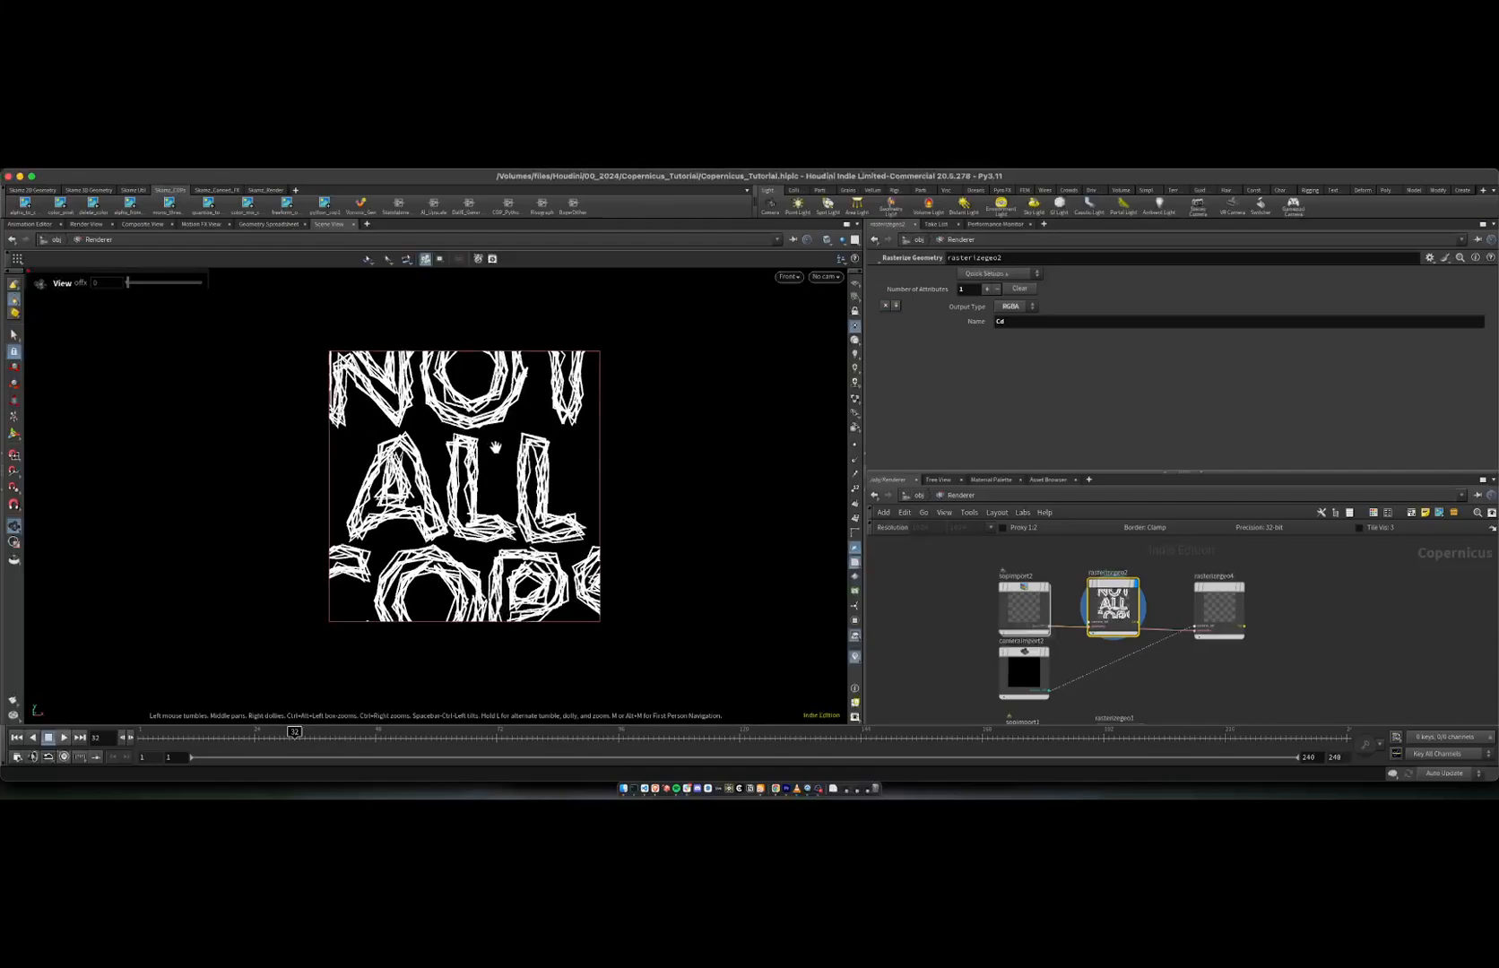
{"action": "left_click", "coordinate": [822, 278]}
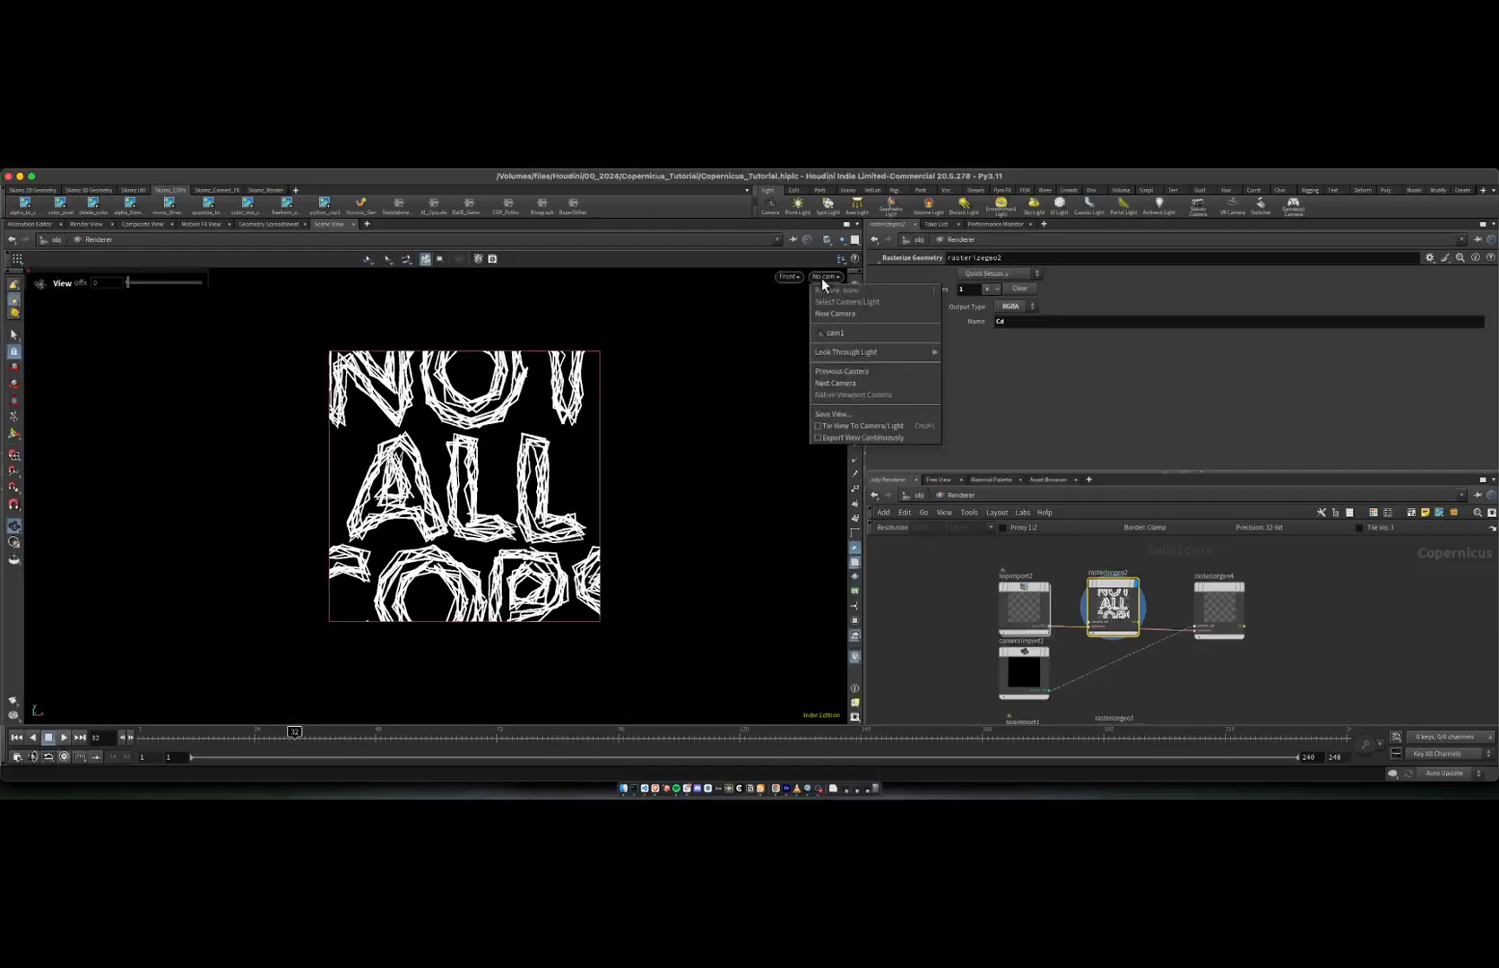
{"action": "left_click", "coordinate": [915, 571]}
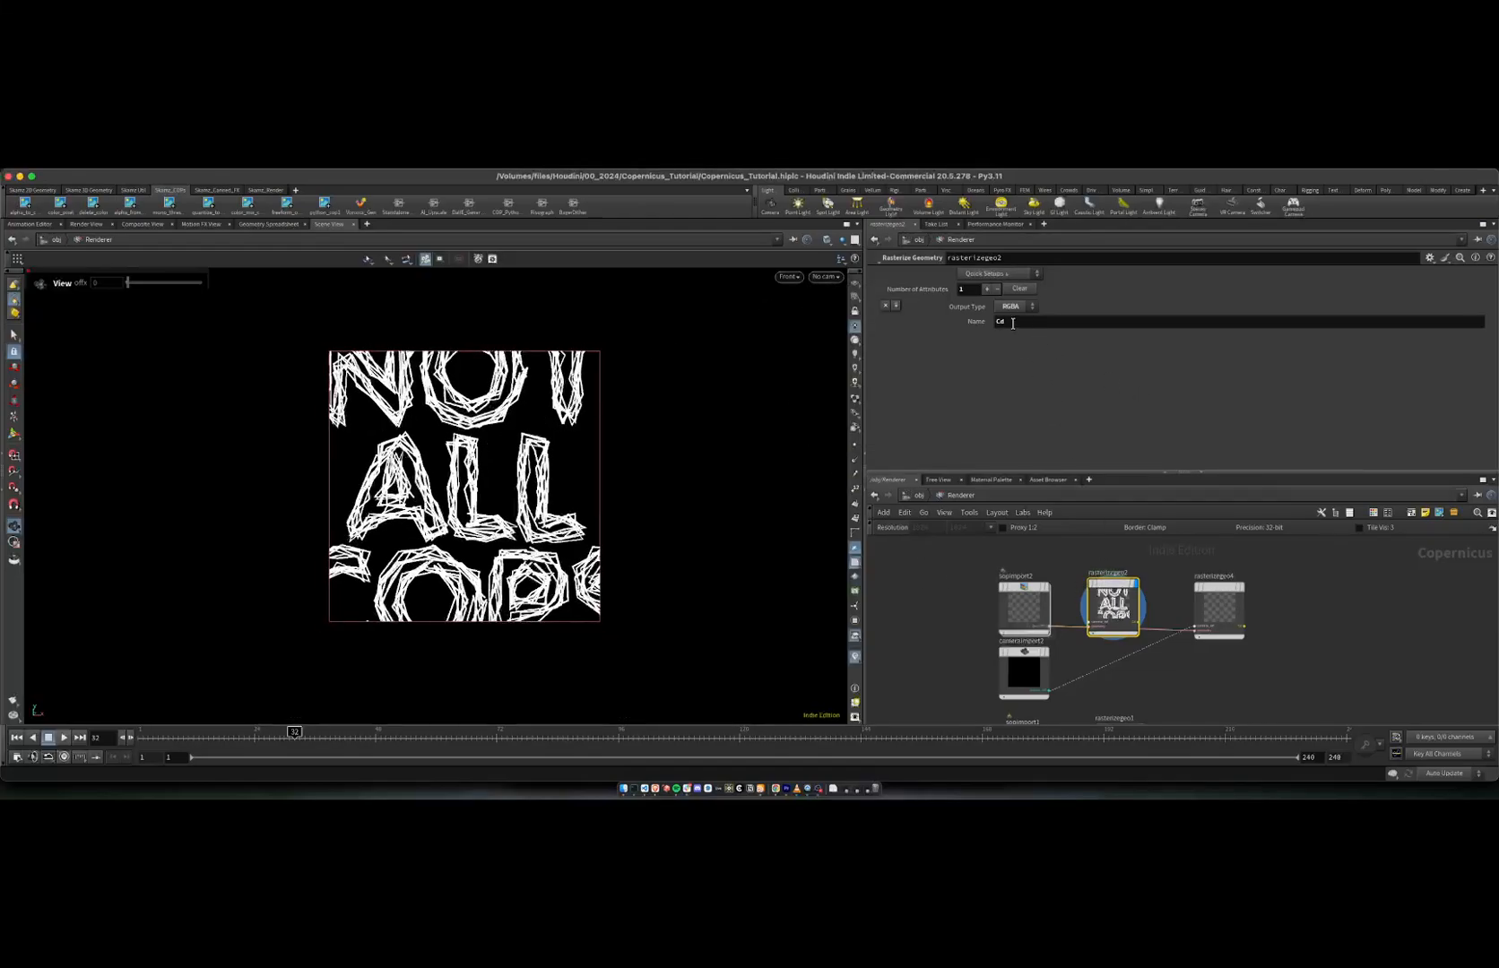
Step: Add another Rasterize Geometry node beside rasterizegeo4
{"action": "key", "text": "Tab"}
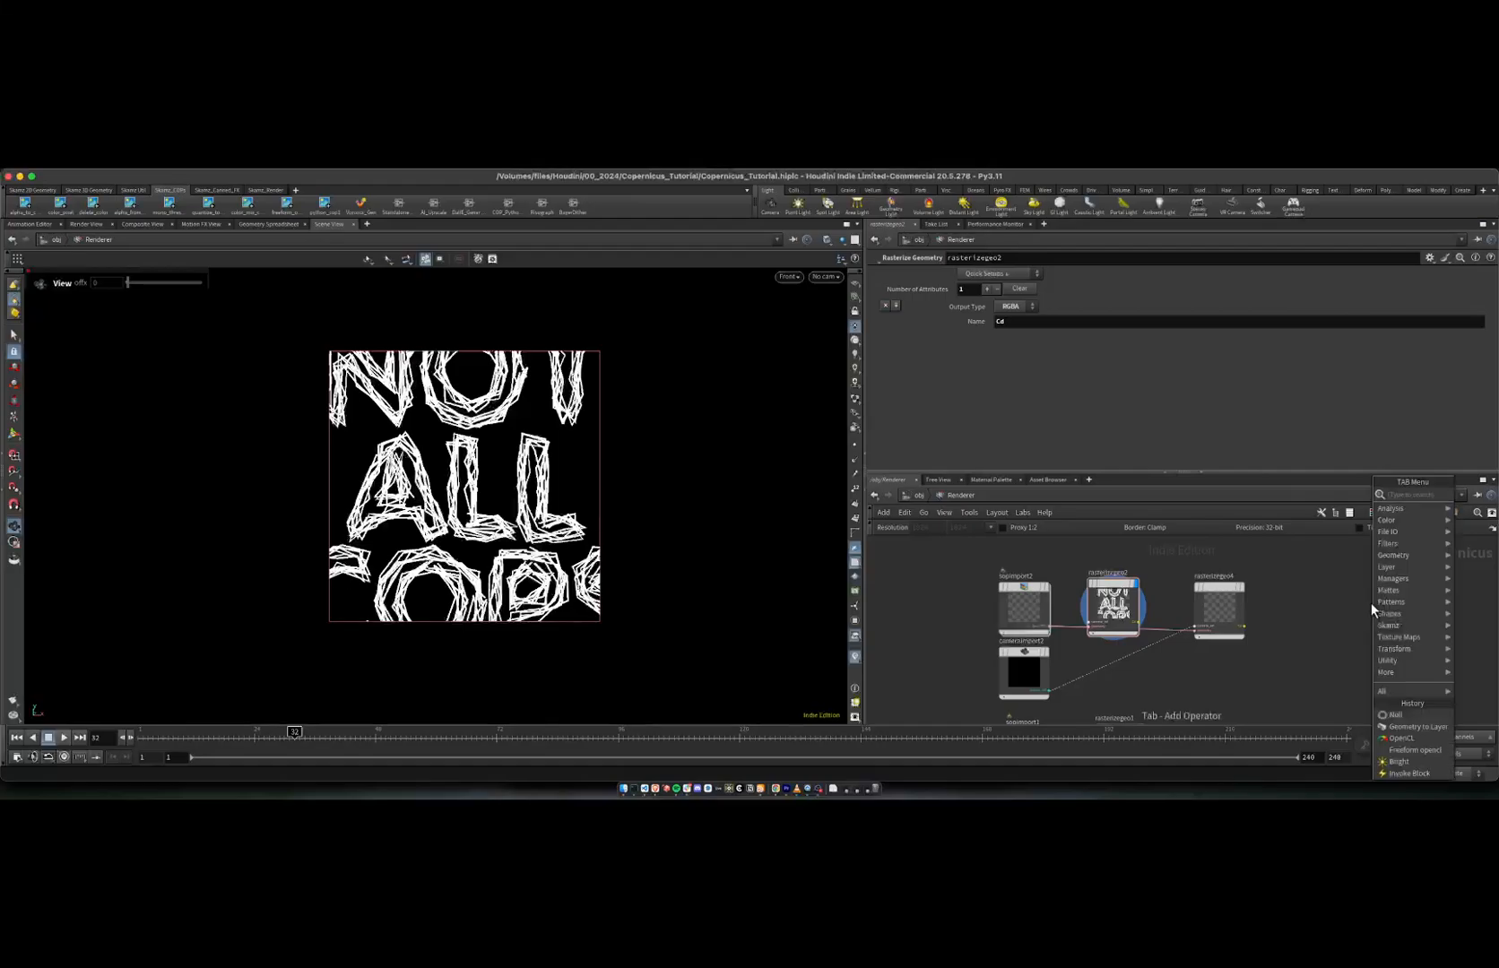
{"action": "type", "text": "rast"}
{"action": "key", "text": "Return"}
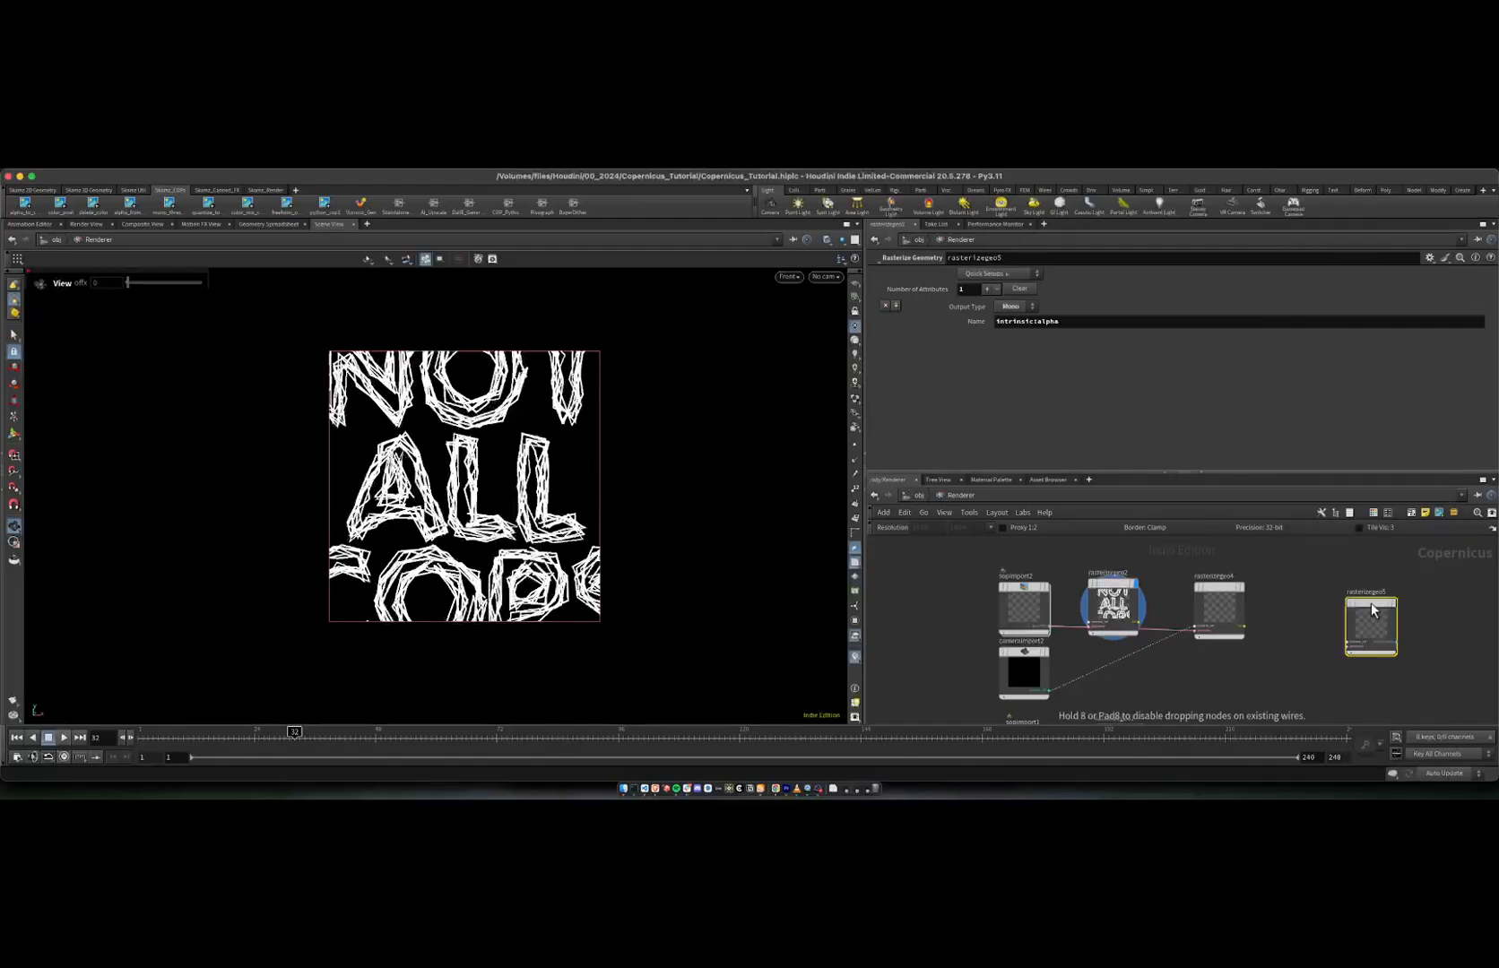
{"action": "left_click", "coordinate": [1298, 594]}
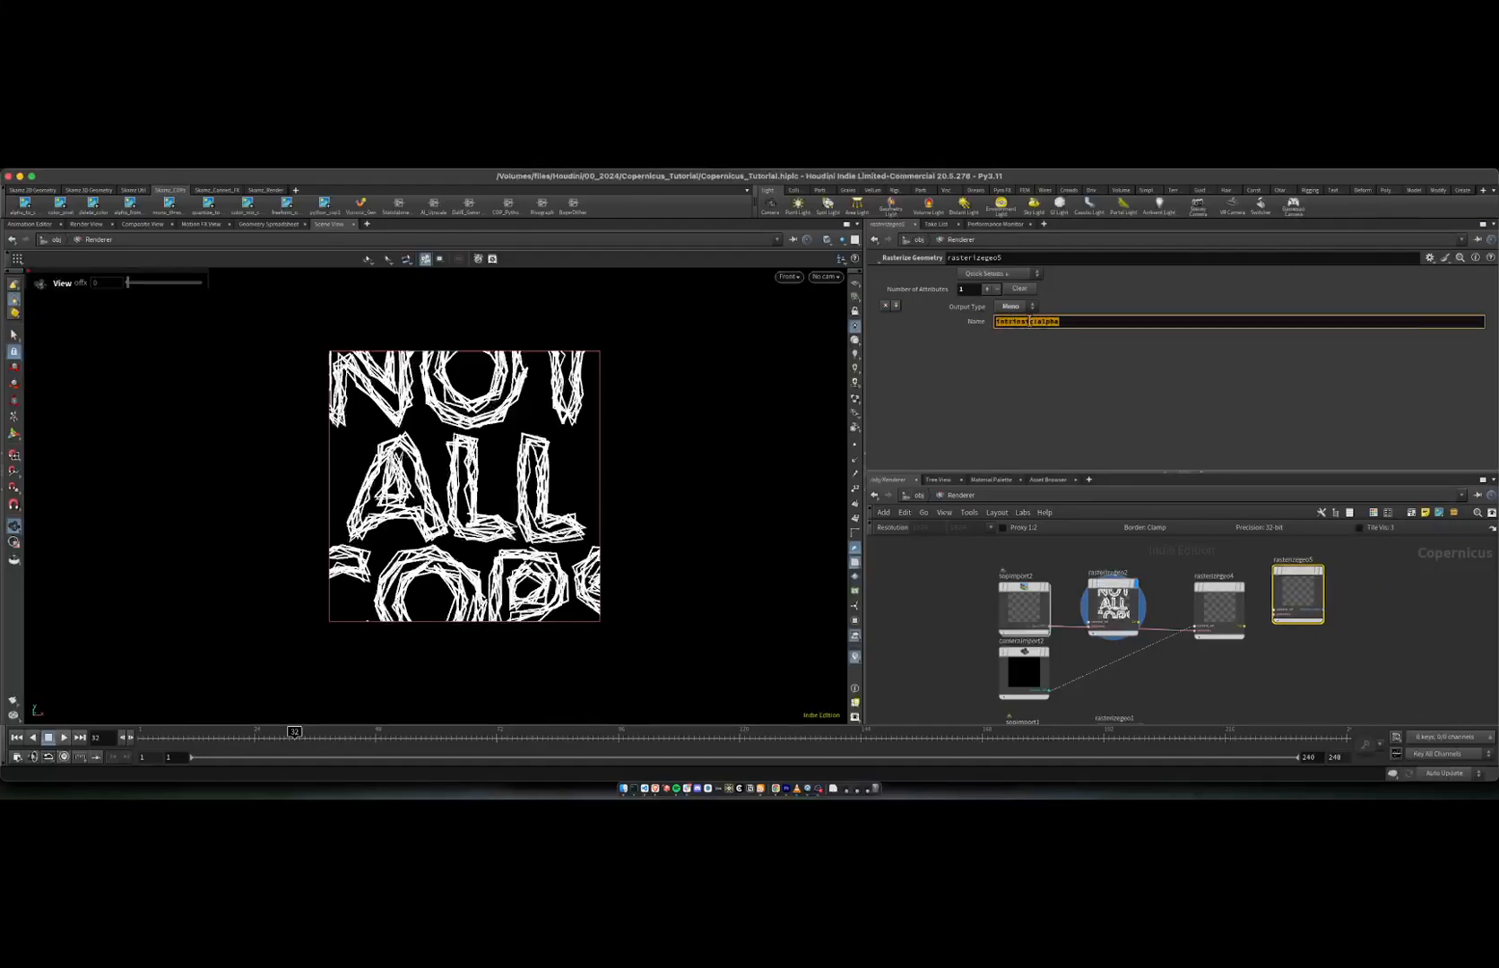
Step: Try an RGBA output named cd on the new Rasterize Geometry node, and delete the node
{"action": "left_click", "coordinate": [1012, 307]}
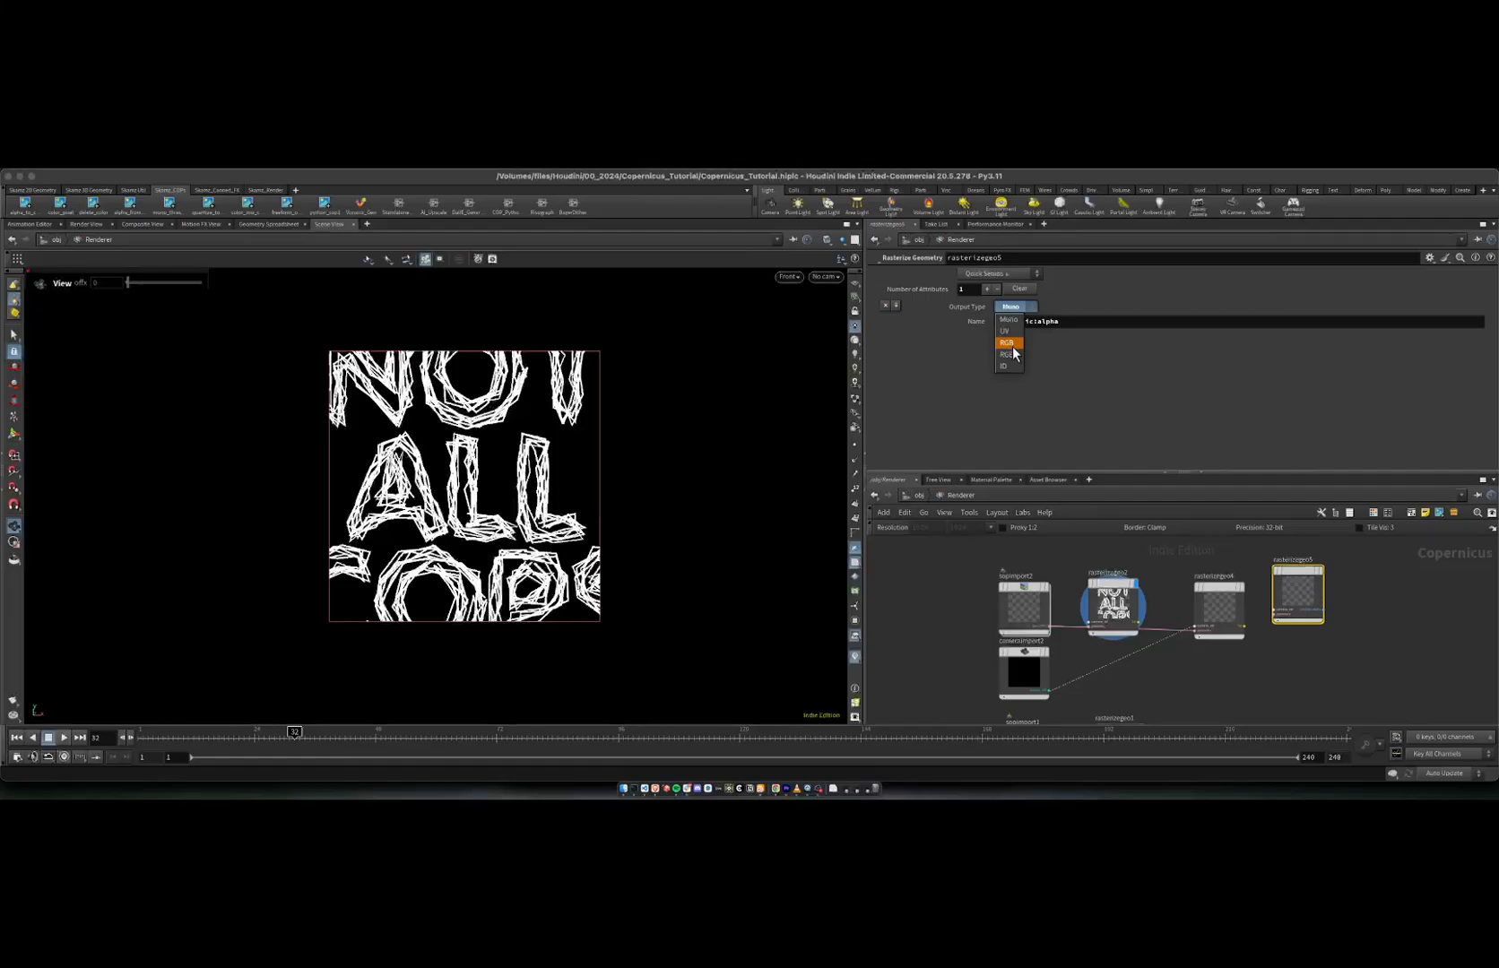
{"action": "left_click", "coordinate": [1066, 321]}
{"action": "type", "text": "c"}
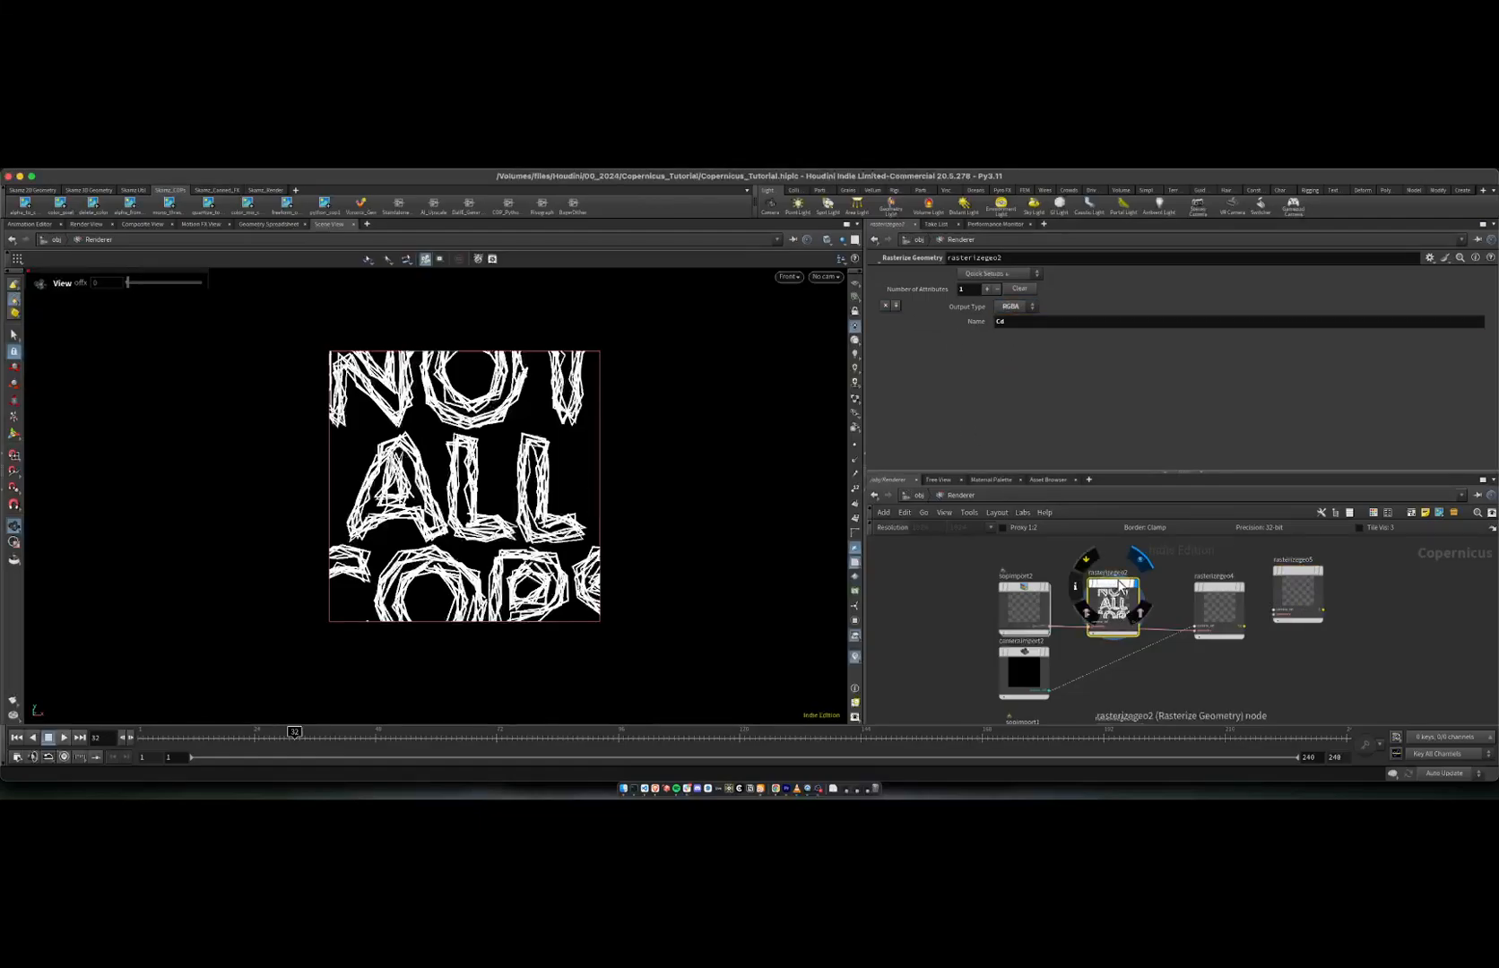
{"action": "left_click", "coordinate": [1026, 320]}
{"action": "type", "text": "d"}
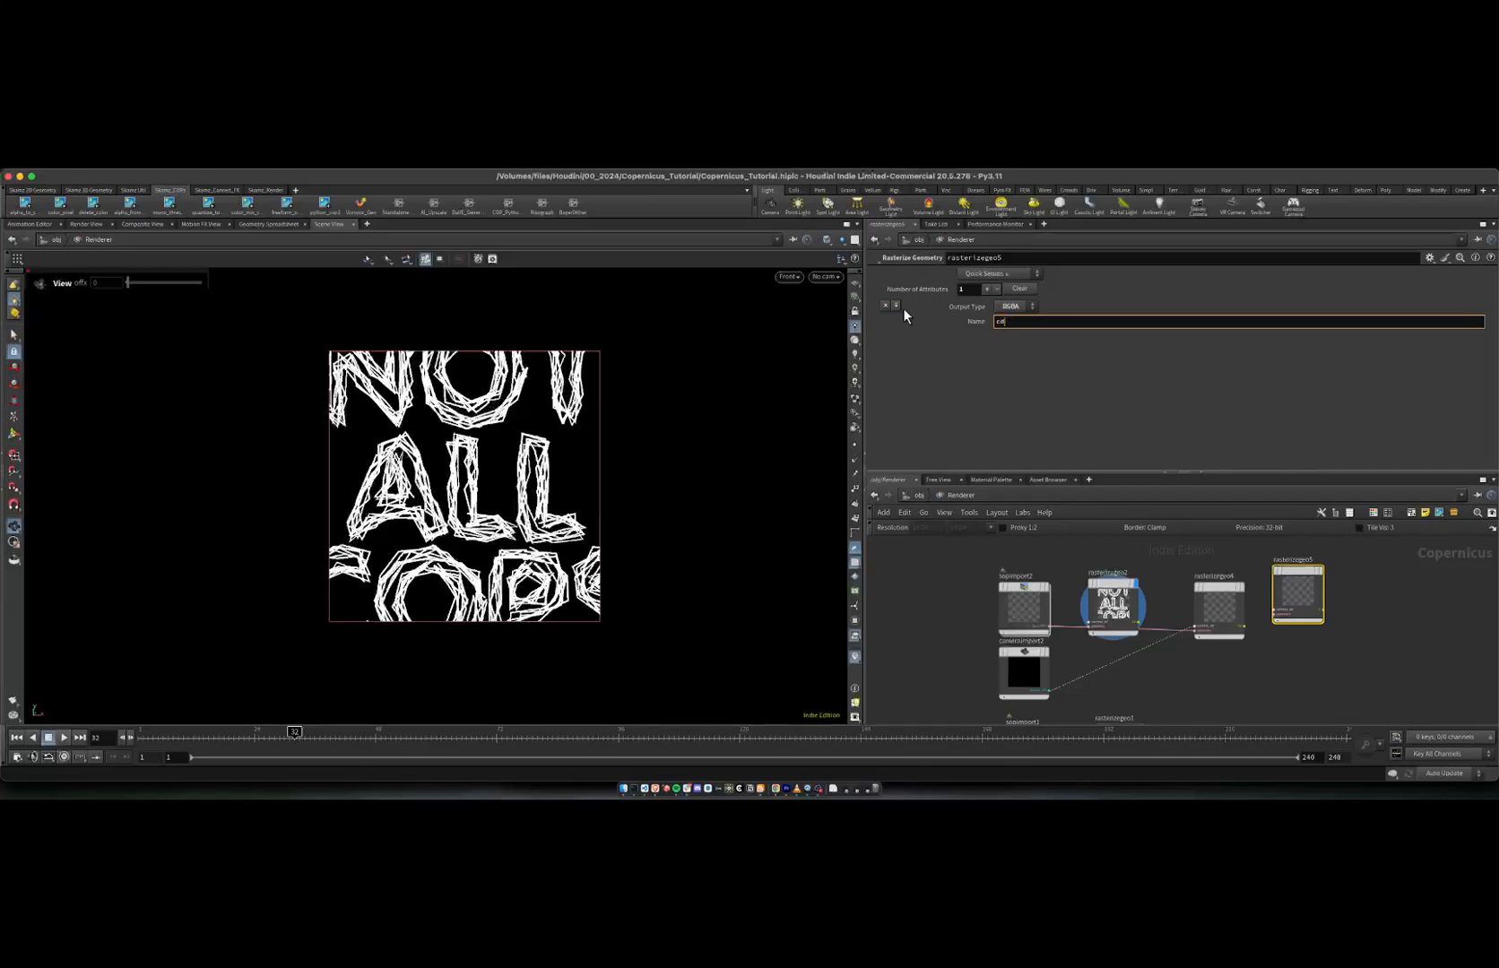
{"action": "key", "text": "Return"}
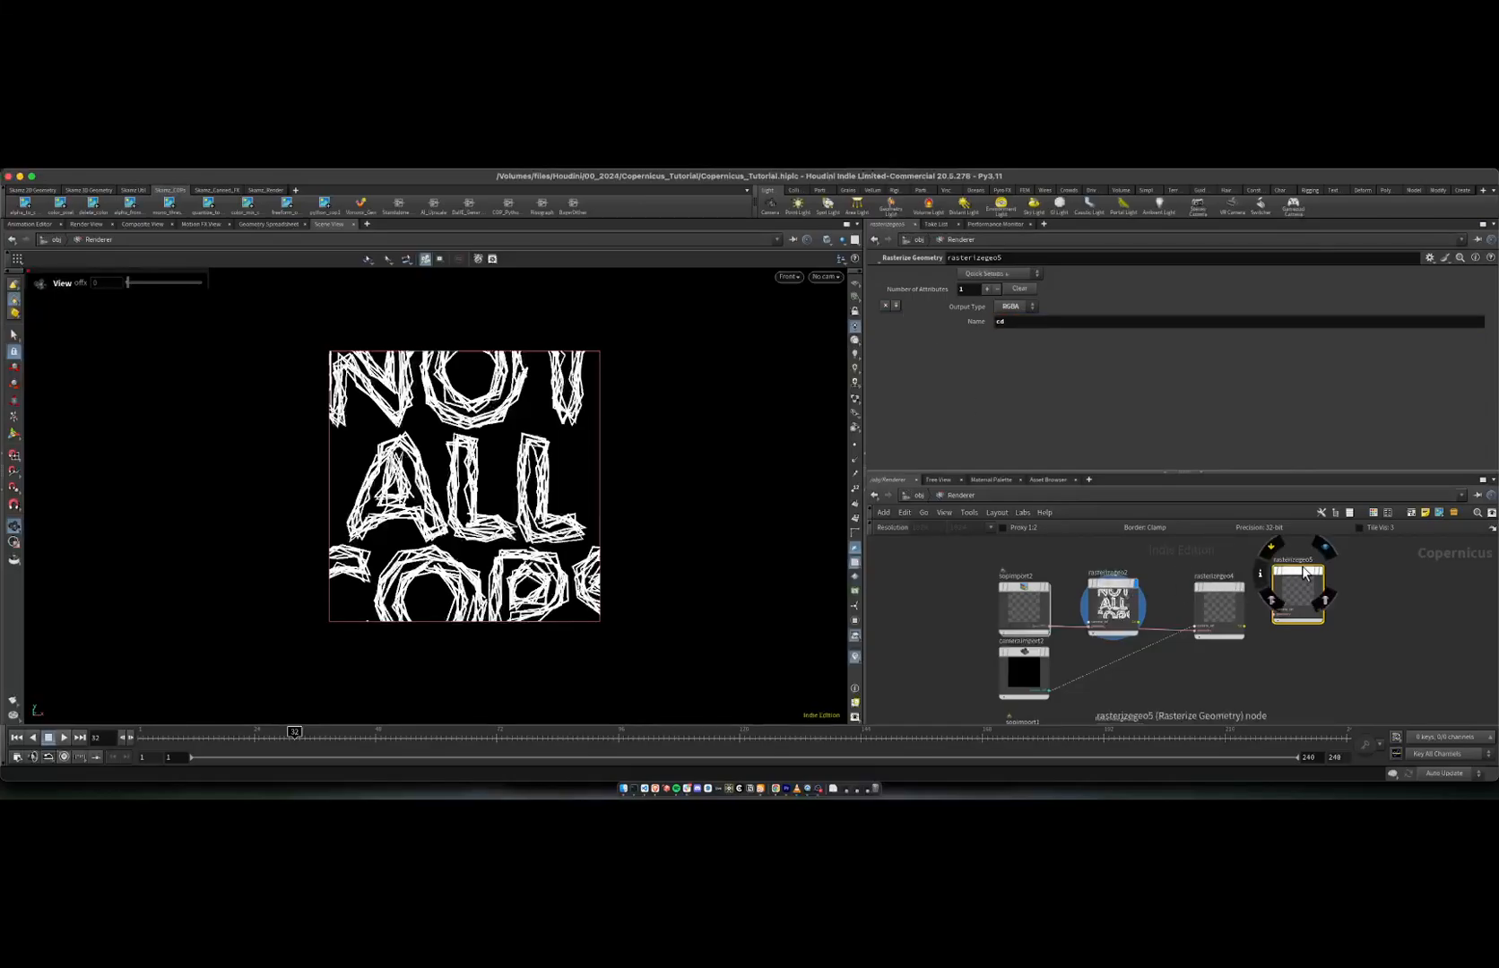
{"action": "key", "text": "Delete"}
Step: Look through cam1 with the camera locked to the view, and move it to an angled view of the rasterized text
{"action": "left_click", "coordinate": [1094, 610]}
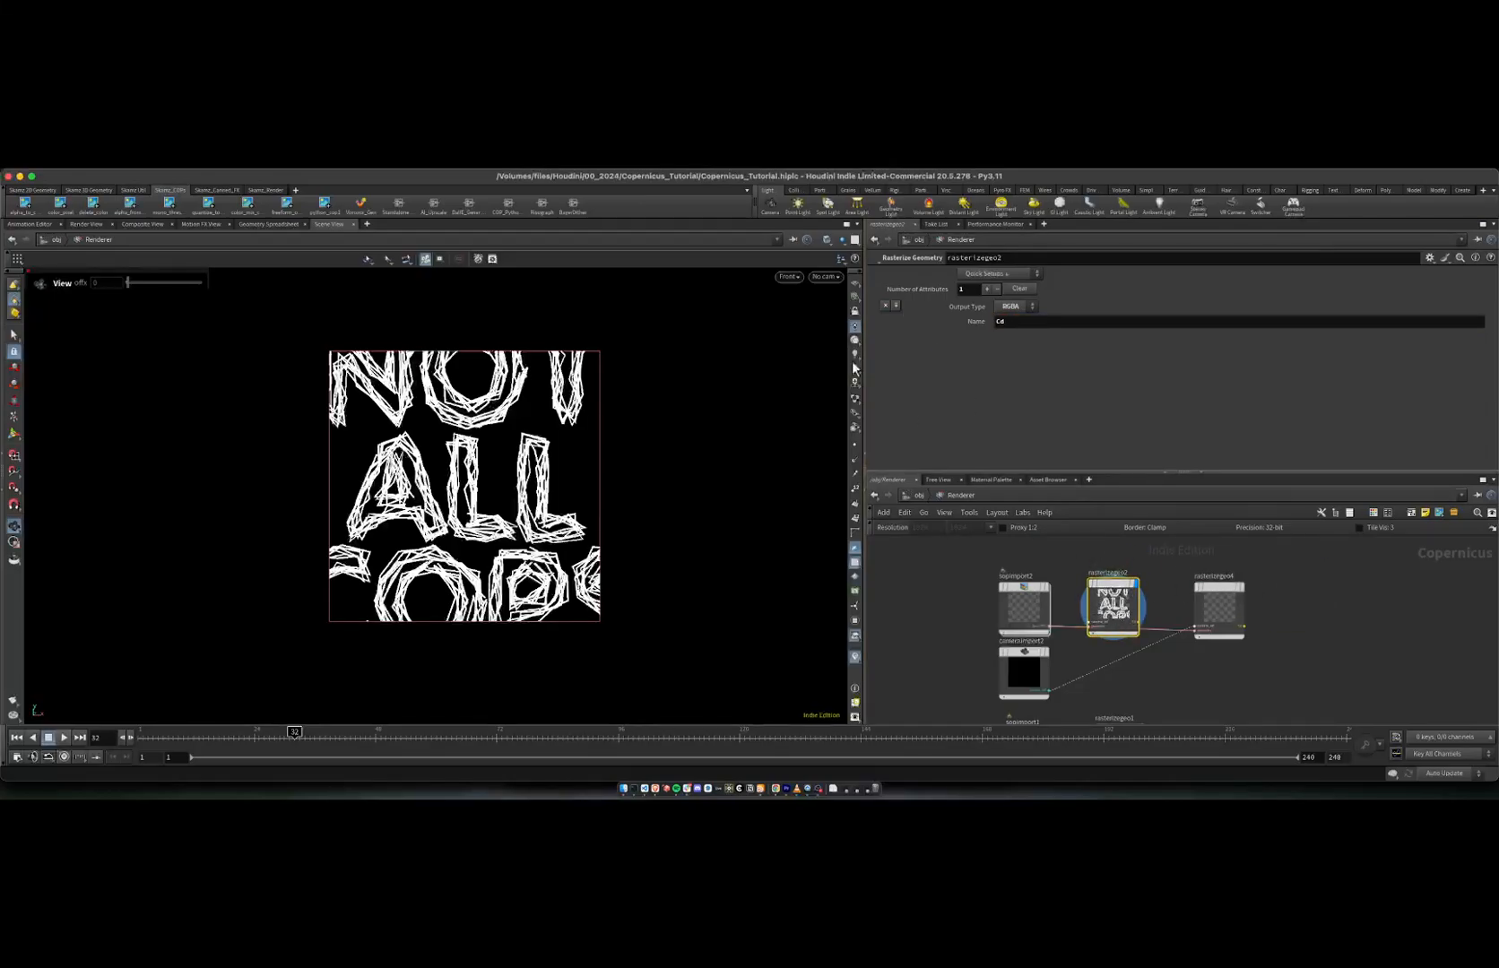
{"action": "left_click", "coordinate": [825, 278]}
{"action": "left_click", "coordinate": [825, 278]}
{"action": "left_click", "coordinate": [825, 278]}
{"action": "left_click", "coordinate": [835, 333]}
{"action": "left_click", "coordinate": [855, 311]}
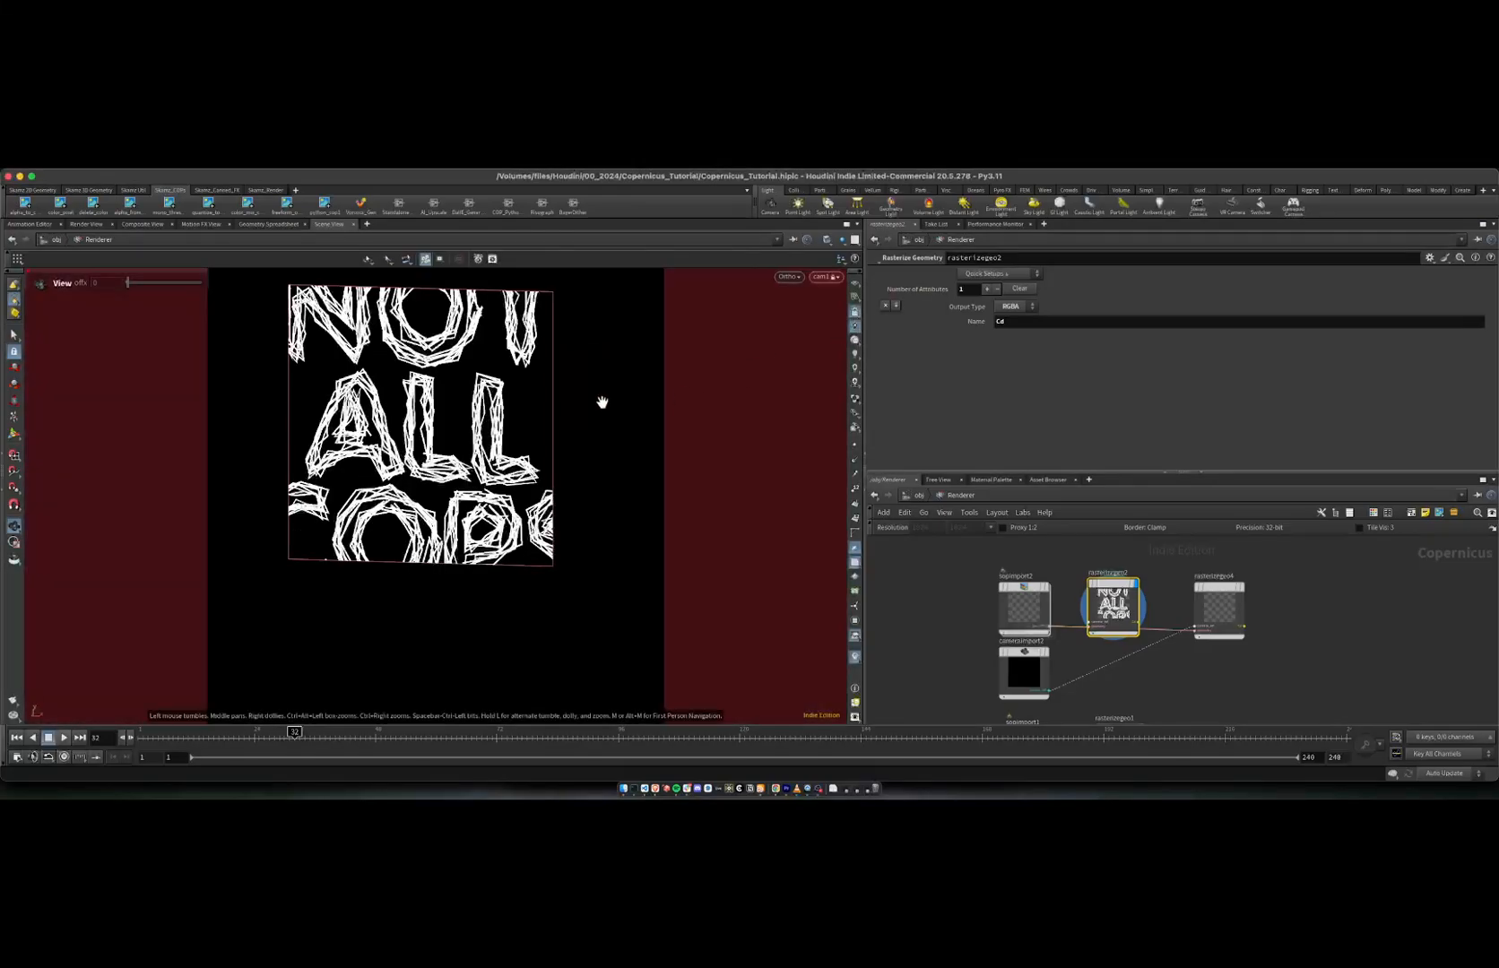
{"action": "left_click_drag", "start_coordinate": [555, 424], "coordinate": [453, 488]}
{"action": "left_click_drag", "start_coordinate": [738, 498], "coordinate": [446, 475]}
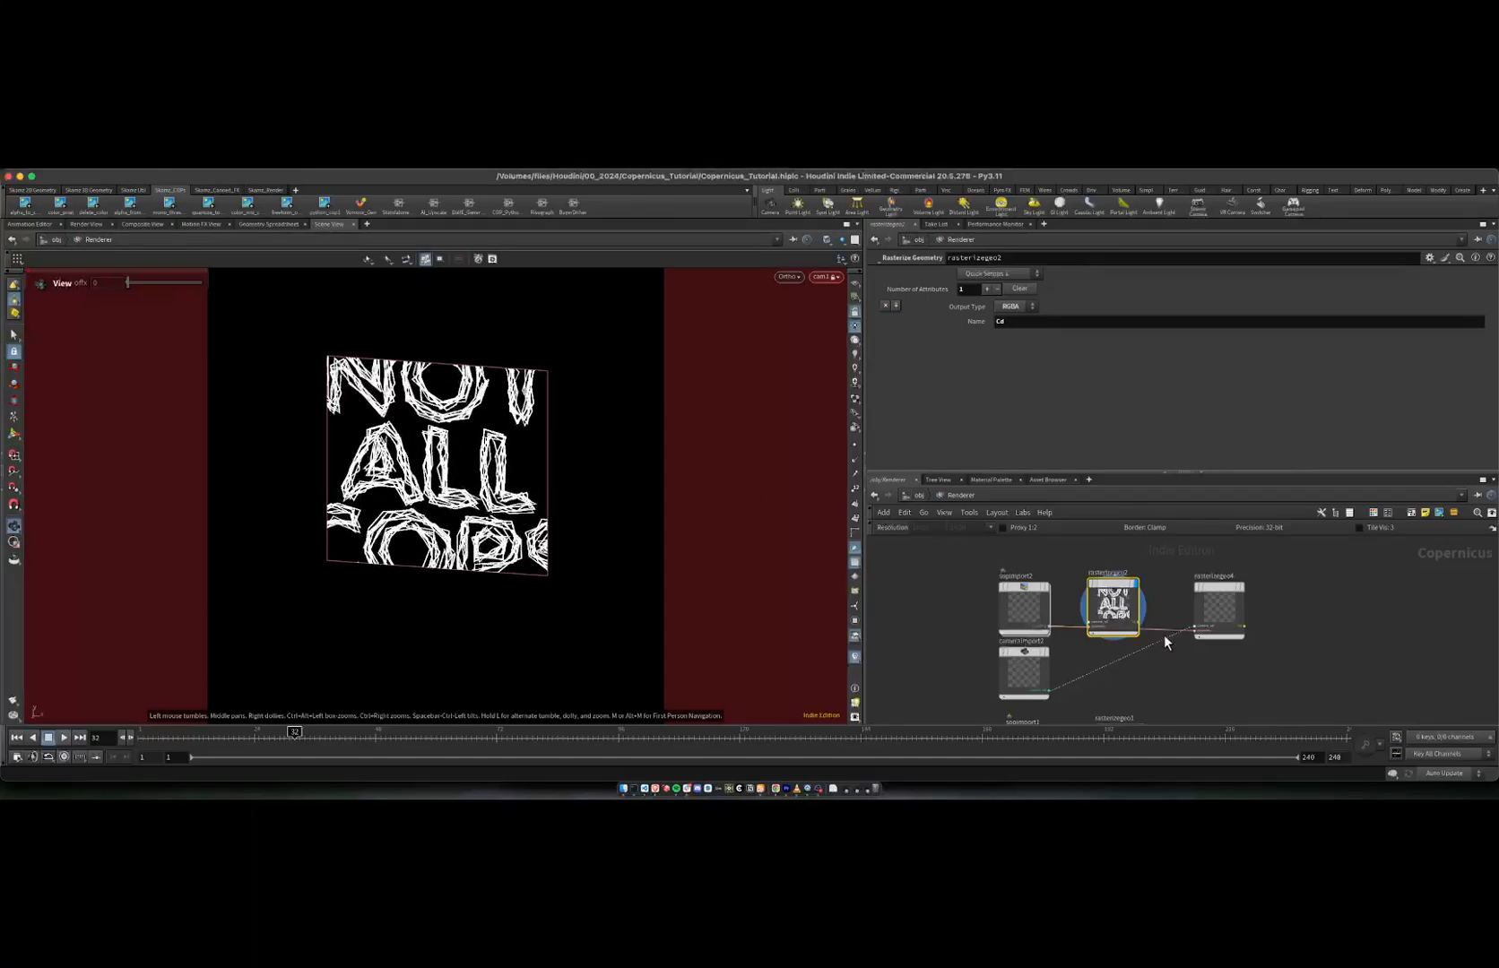
Step: Connect cameraimport2 to the camera reference input of rasterizegeo2 and move the camera to test the render
{"action": "scroll", "coordinate": [1164, 634], "scroll_direction": "up", "scroll_amount": 2}
{"action": "mouse_move", "coordinate": [1267, 581]}
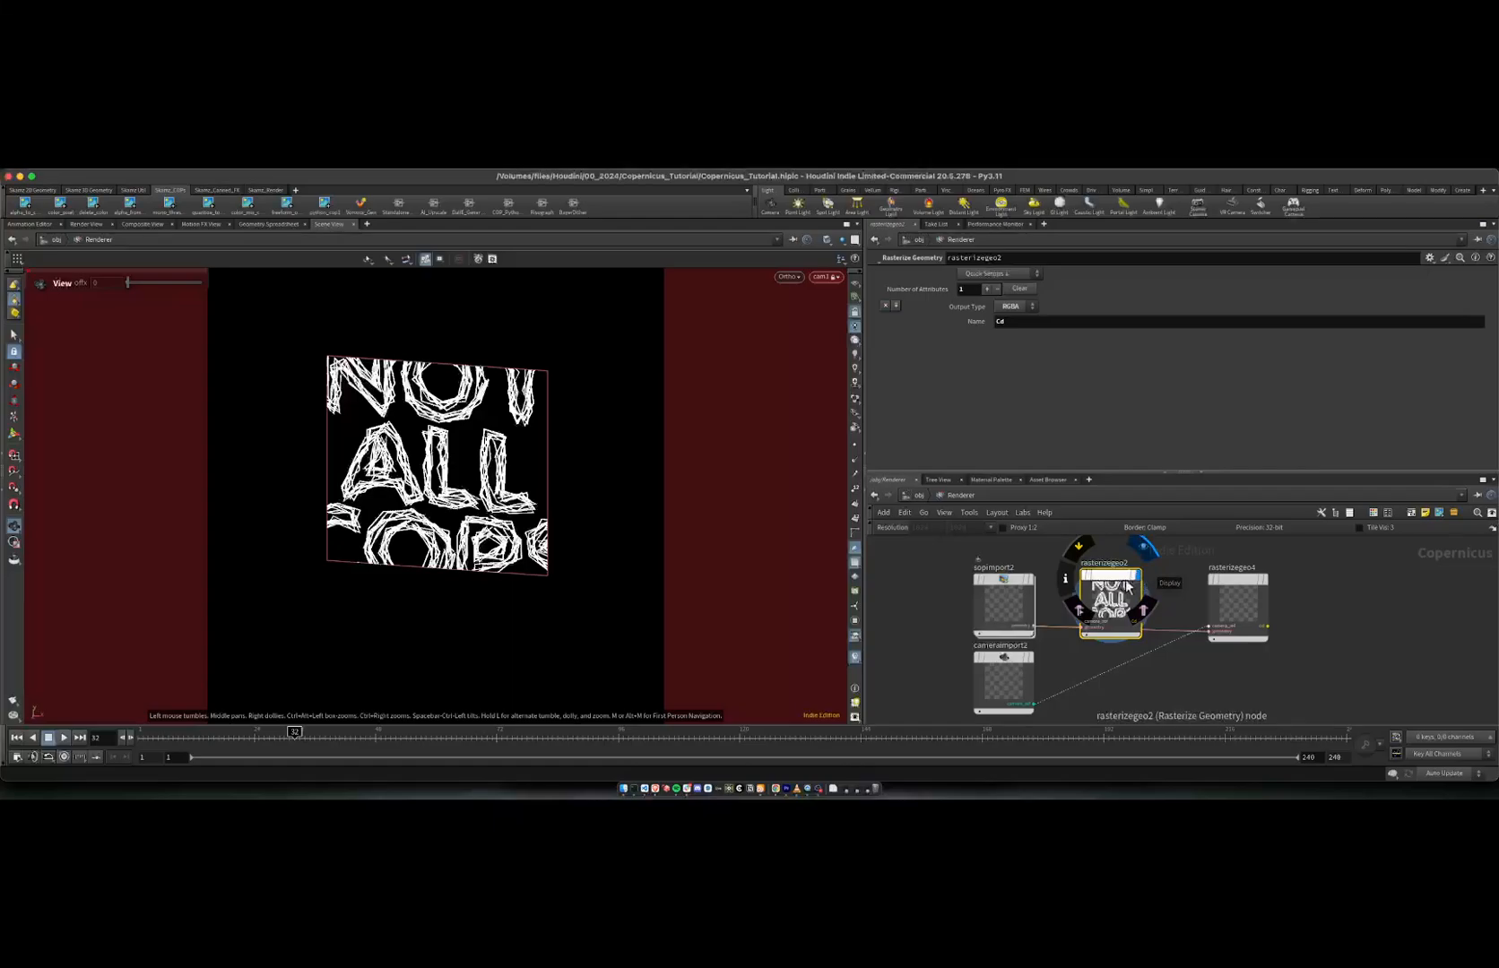
{"action": "left_click_drag", "start_coordinate": [1026, 708], "coordinate": [1082, 622]}
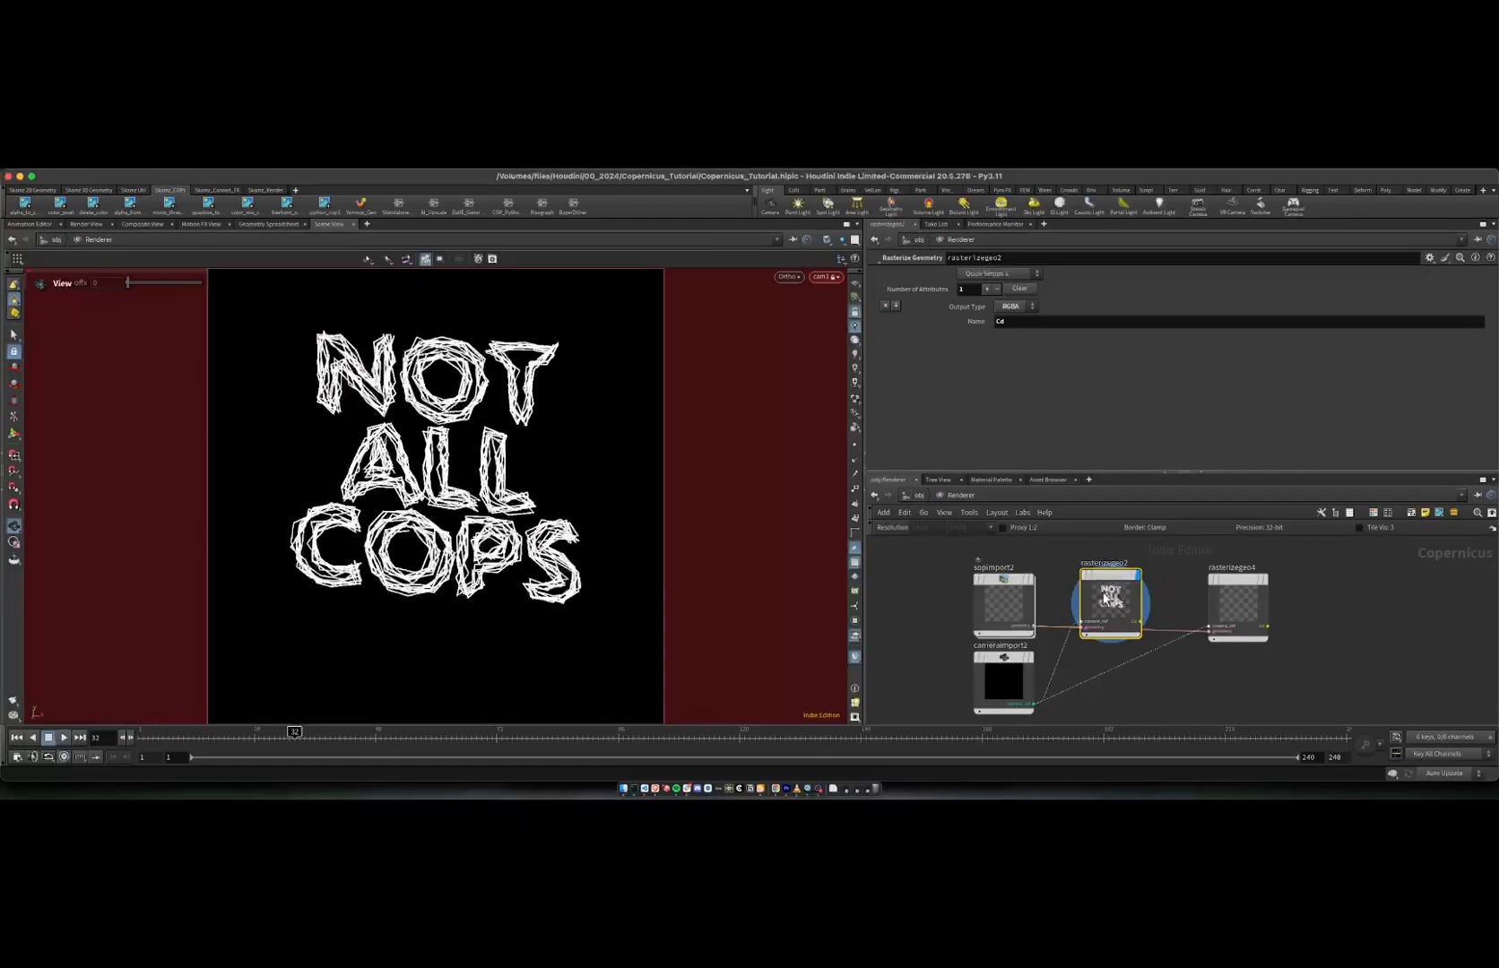
{"action": "mouse_move", "coordinate": [1099, 578]}
{"action": "left_click_drag", "start_coordinate": [587, 499], "coordinate": [498, 500]}
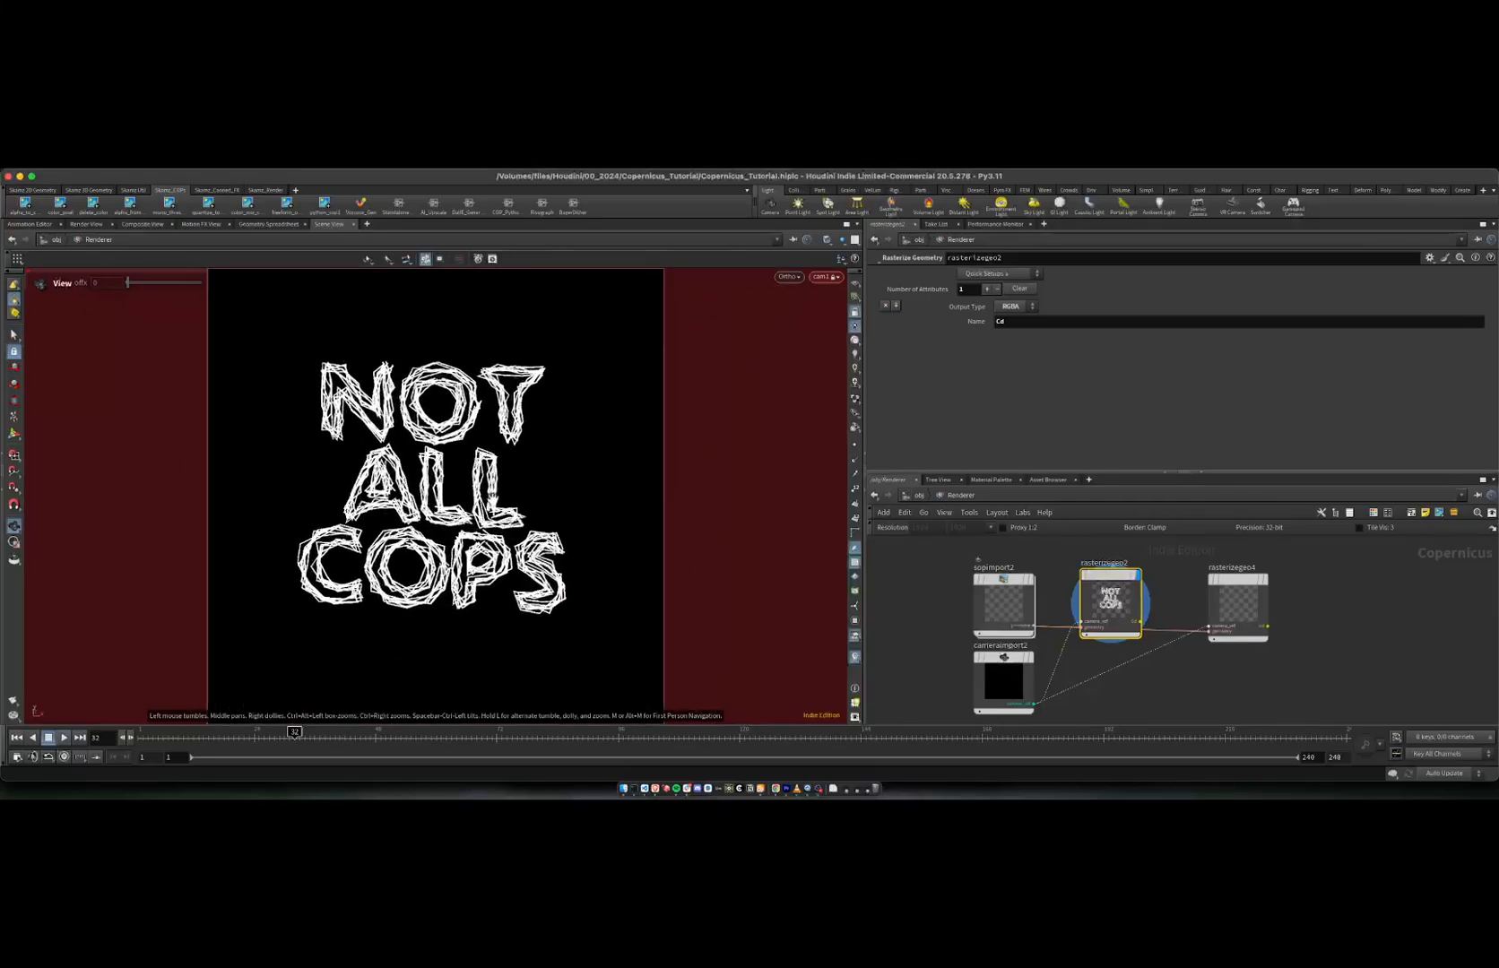
Step: Reframe the rasterized text through cam1, and display rasterizegeo1 with the camera orbited around the pig head
{"action": "mouse_move", "coordinate": [485, 522]}
{"action": "right_mouse_down"}
{"action": "mouse_move", "coordinate": [453, 495]}
{"action": "mouse_move", "coordinate": [466, 511]}
{"action": "right_mouse_up"}
{"action": "mouse_move", "coordinate": [467, 513]}
{"action": "left_mouse_down"}
{"action": "mouse_move", "coordinate": [436, 531]}
{"action": "mouse_move", "coordinate": [459, 522]}
{"action": "left_mouse_up"}
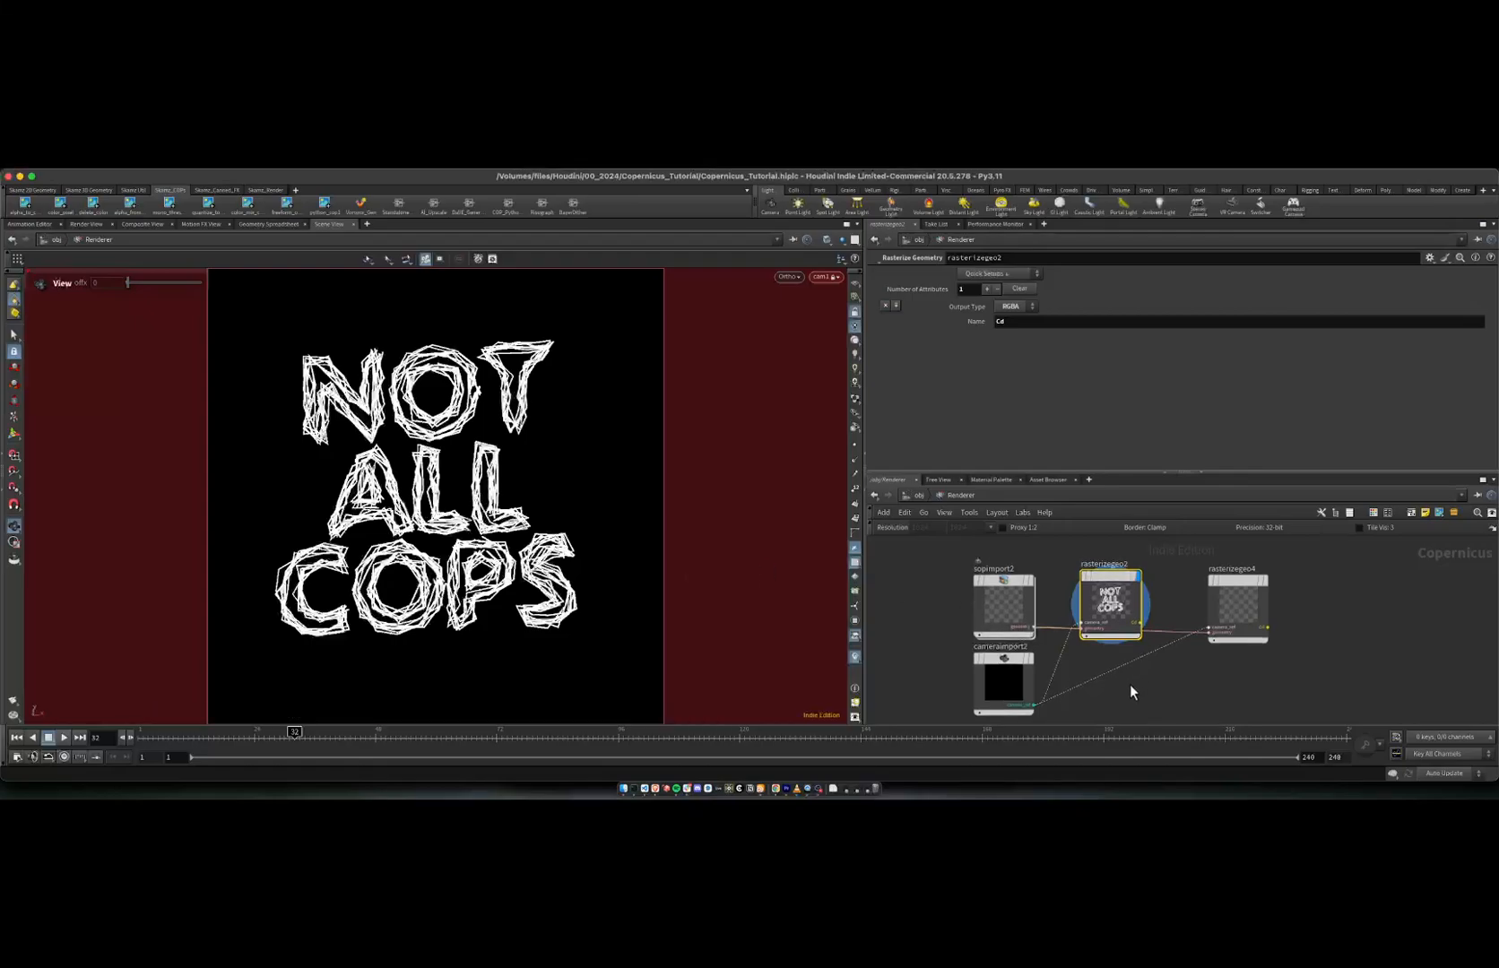
{"action": "scroll", "coordinate": [1131, 684], "scroll_direction": "down", "scroll_amount": 5}
{"action": "left_click", "coordinate": [1114, 619]}
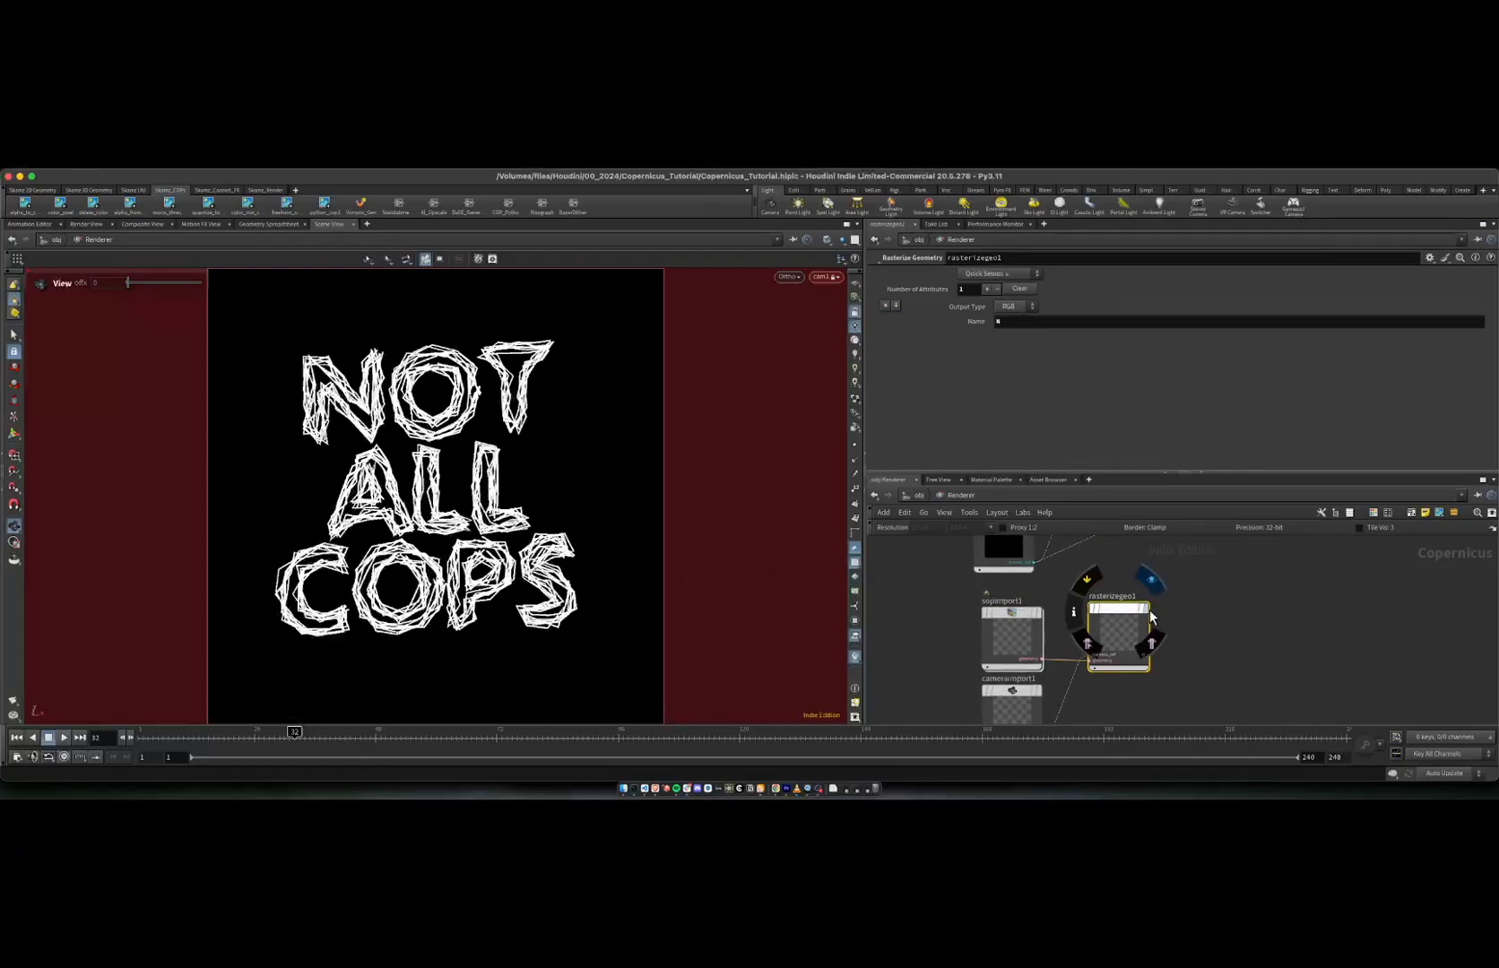
{"action": "left_click", "coordinate": [1151, 583]}
{"action": "left_click_drag", "start_coordinate": [477, 528], "coordinate": [587, 524]}
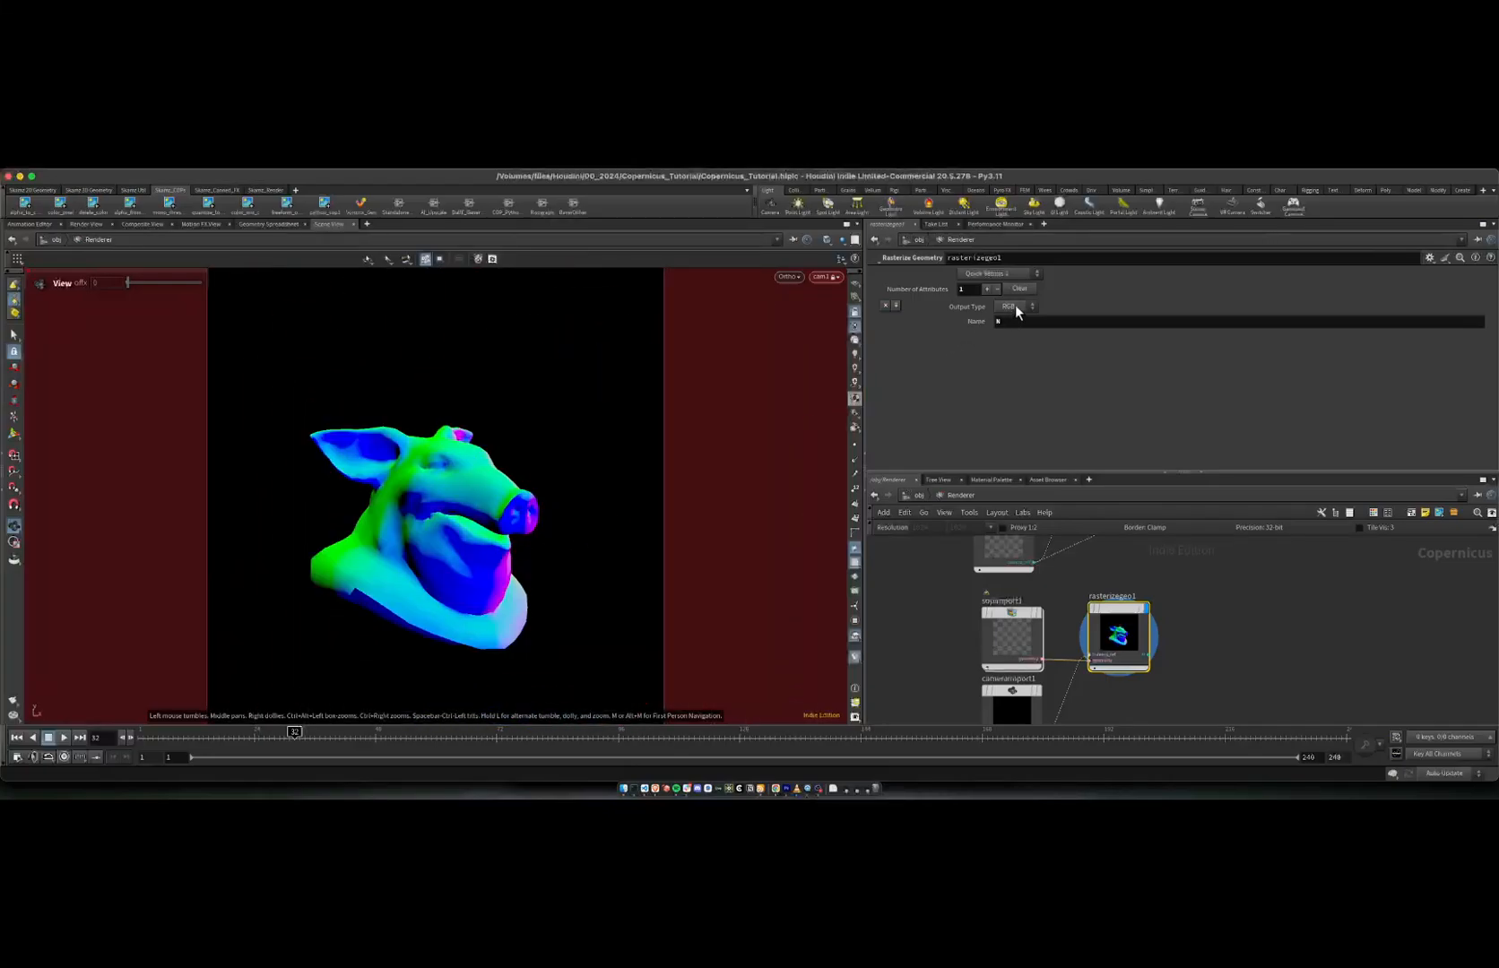
Step: Add the alpha quick setup to rasterizegeo1 and remove its RGB normal attribute N
{"action": "left_click", "coordinate": [997, 274]}
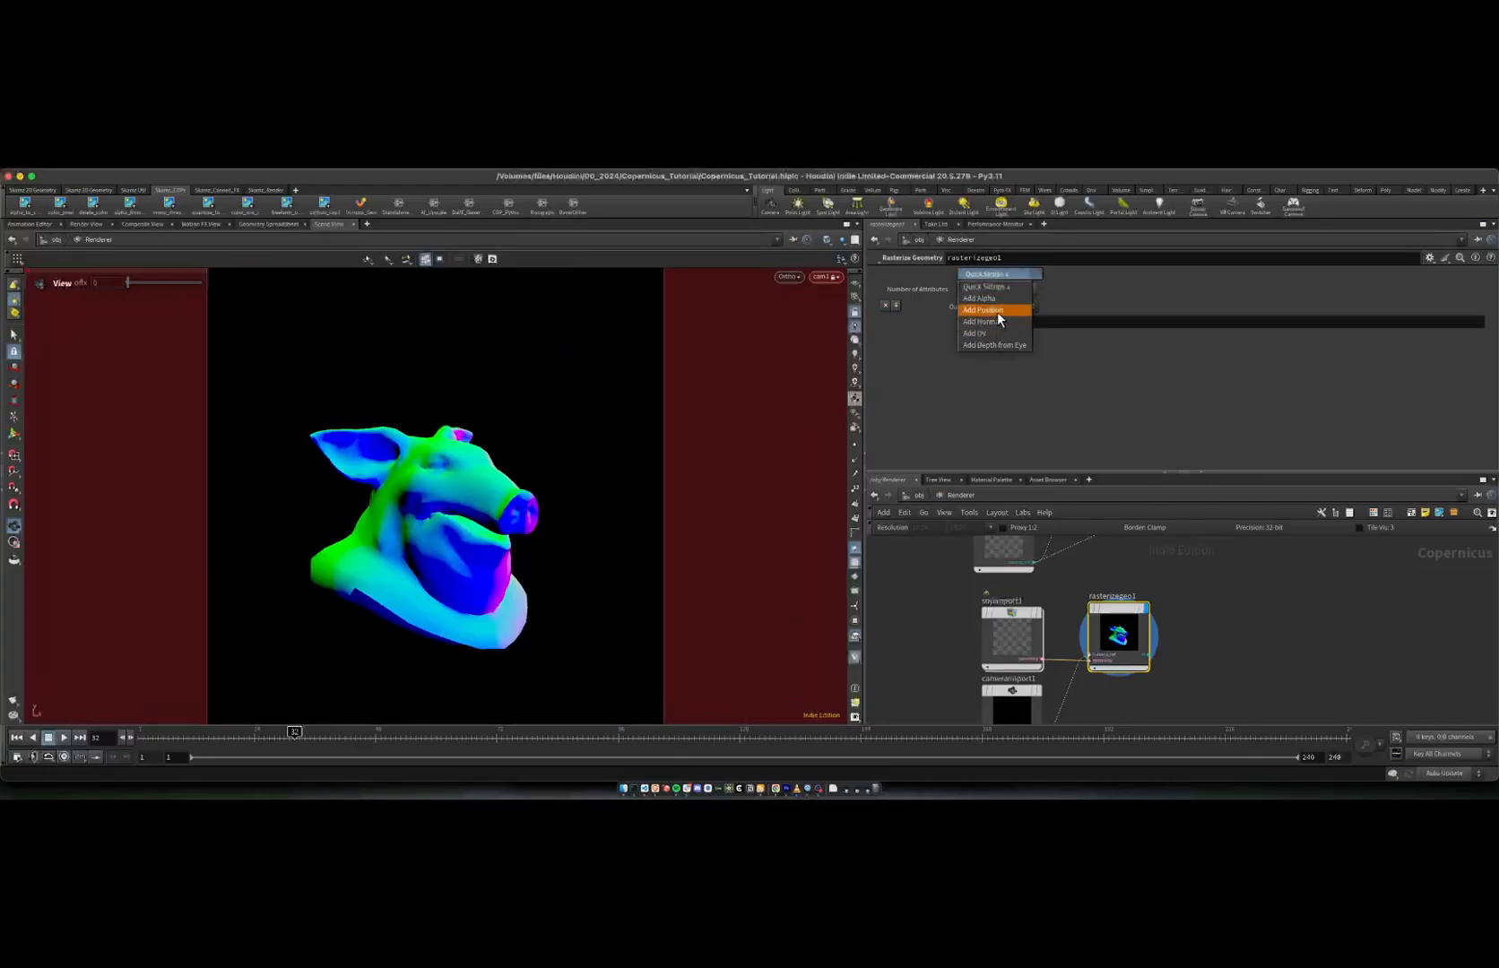
{"action": "left_click", "coordinate": [1000, 299]}
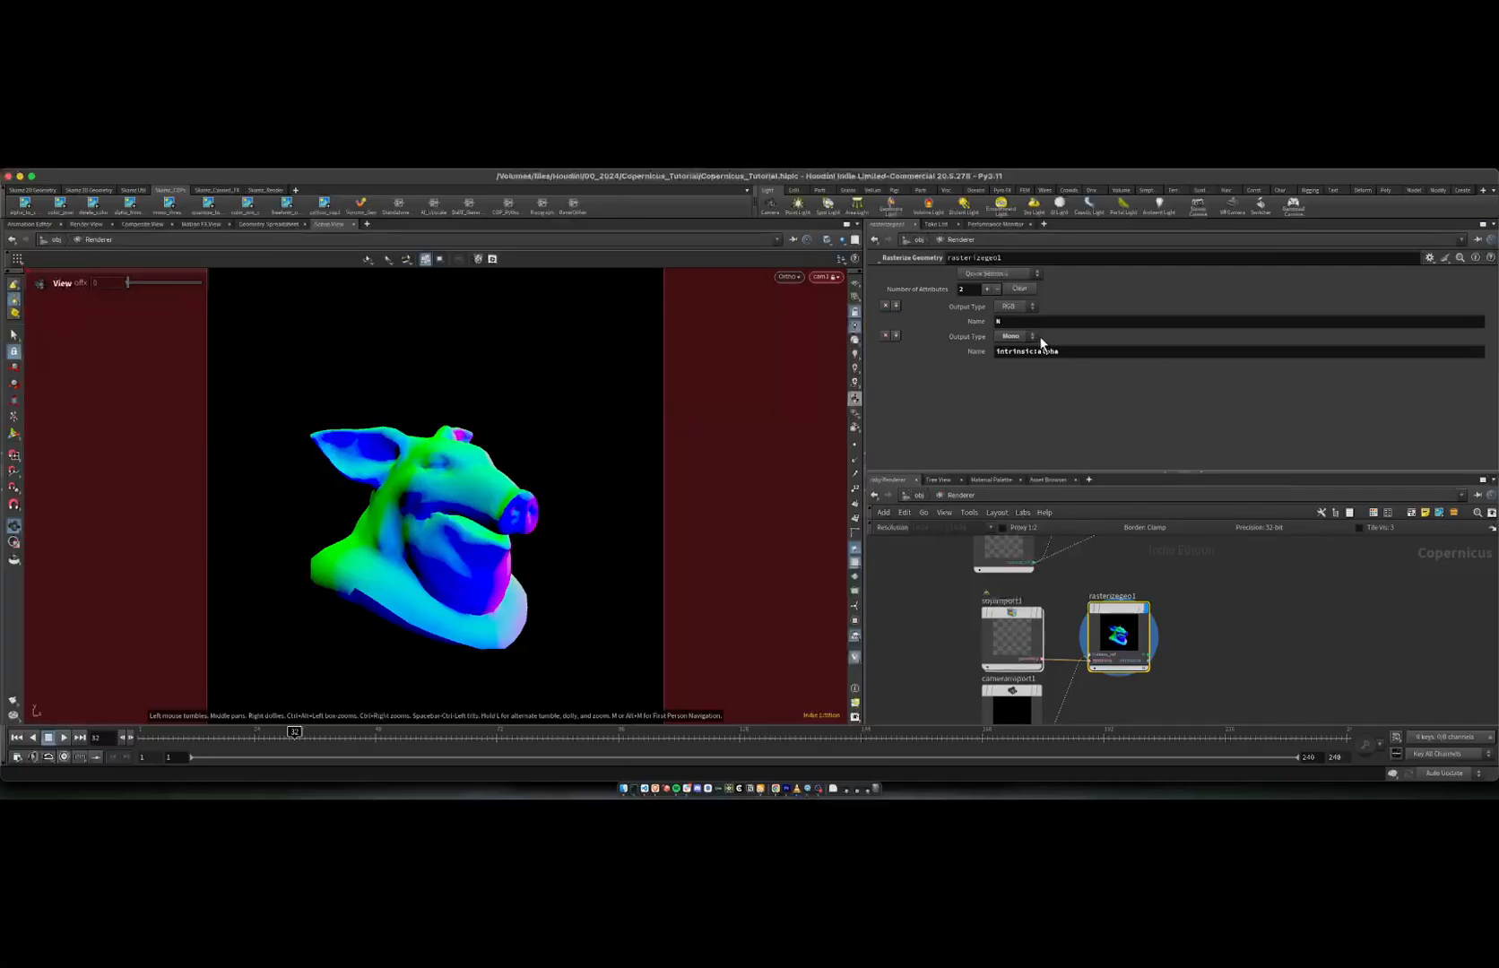
{"action": "left_click", "coordinate": [885, 305]}
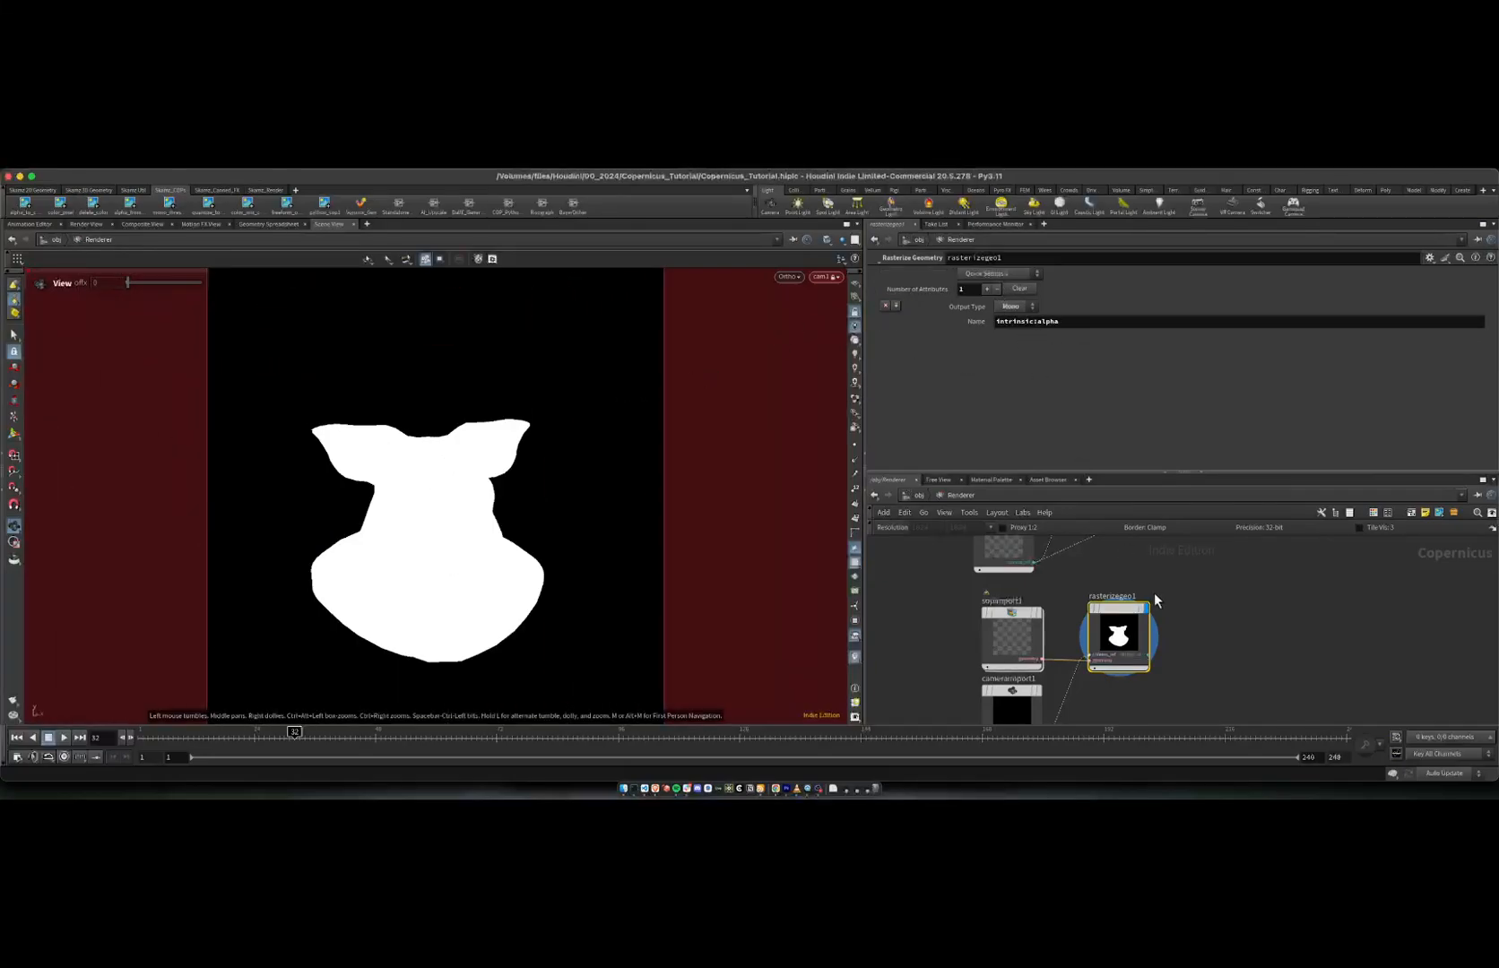
Step: Open the VEX network and display file1, framing the butterfly image in the front view
{"action": "left_click", "coordinate": [921, 495]}
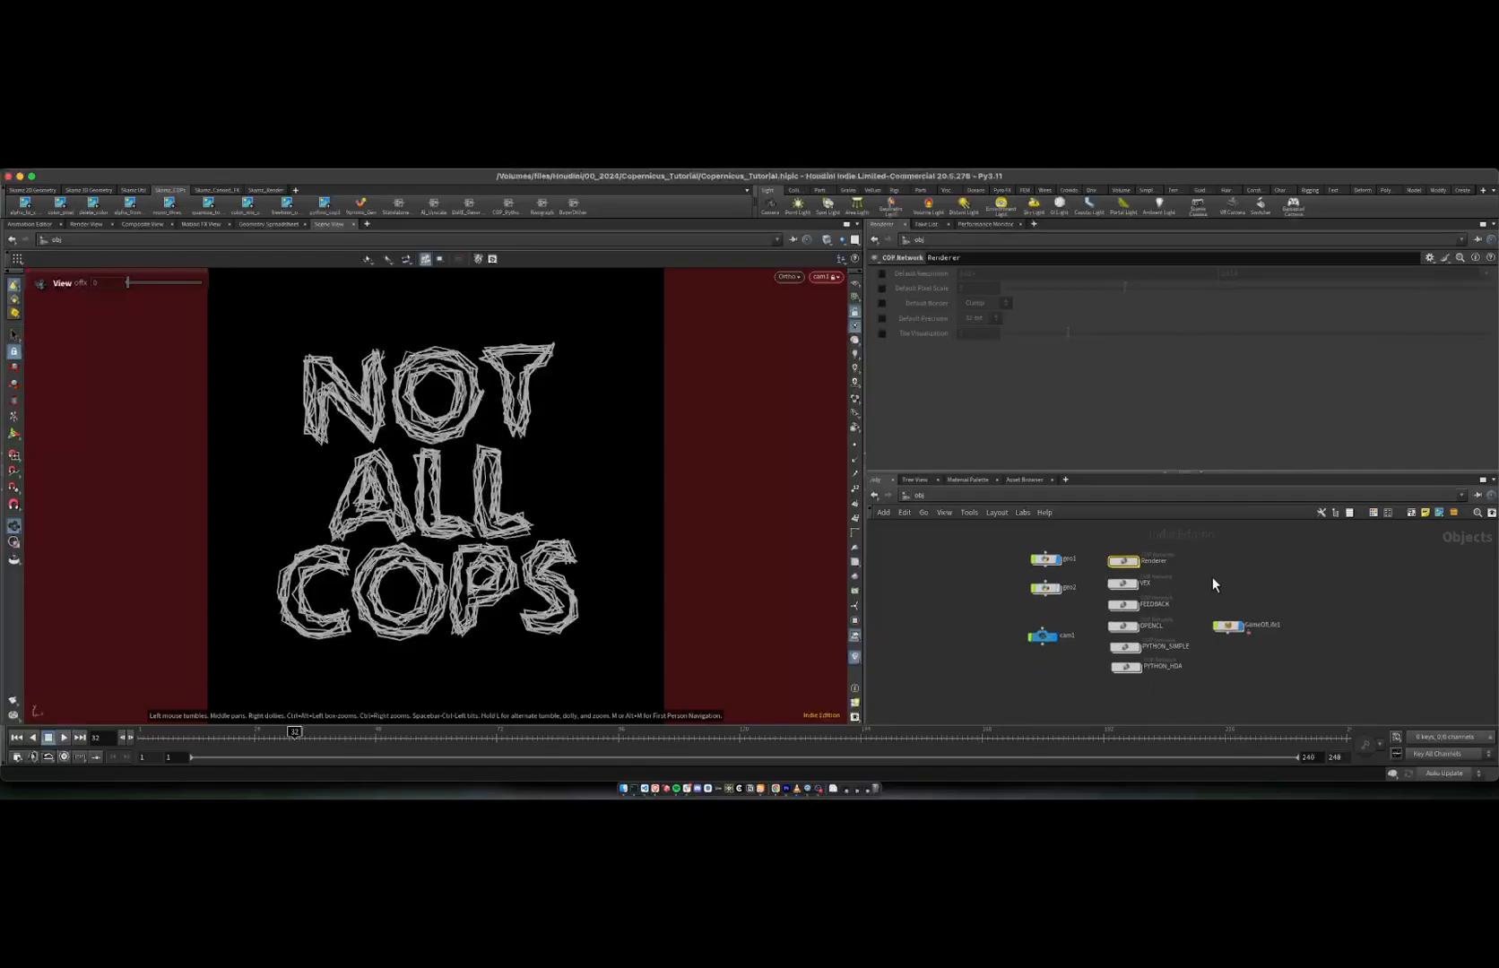
{"action": "double_click", "coordinate": [1121, 577]}
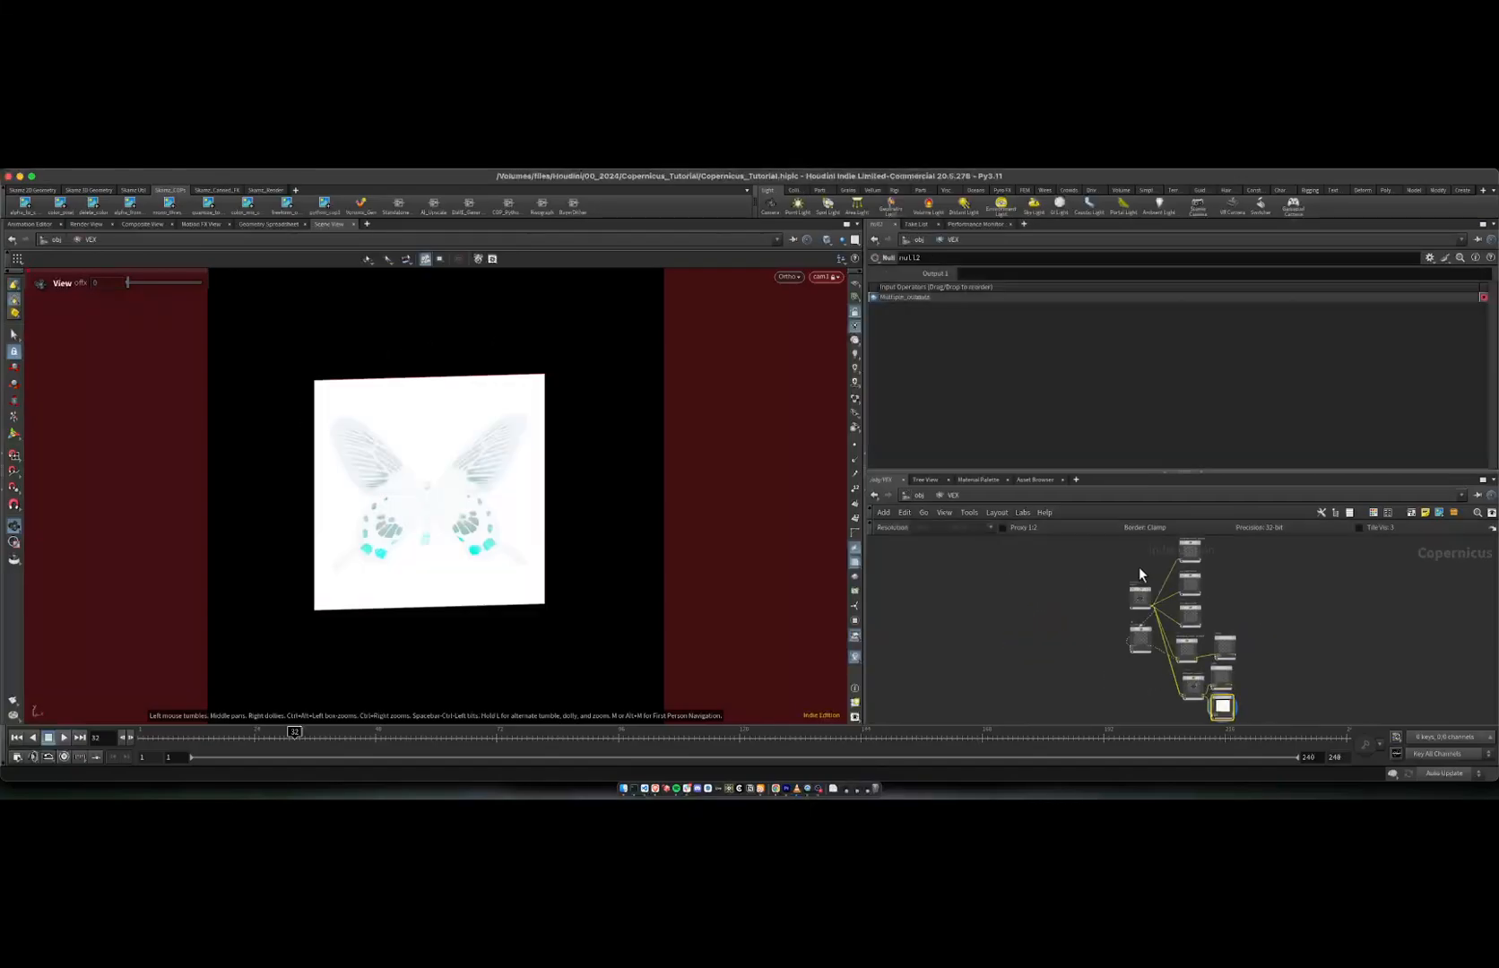
{"action": "scroll", "coordinate": [1112, 587], "scroll_direction": "up", "scroll_amount": 5}
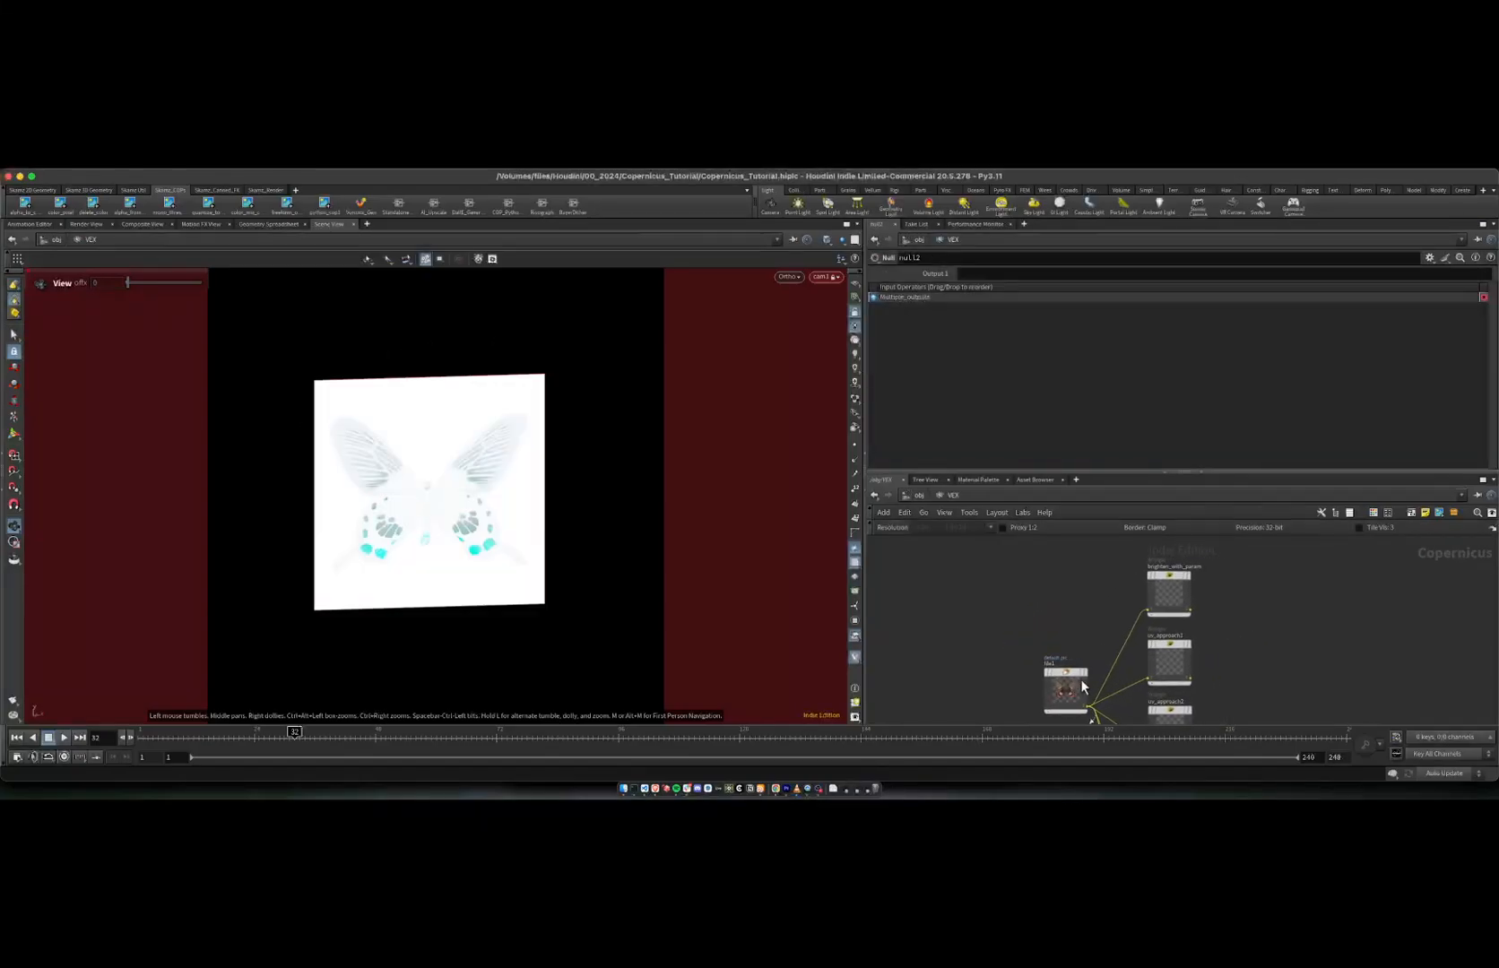
{"action": "left_click", "coordinate": [1061, 675]}
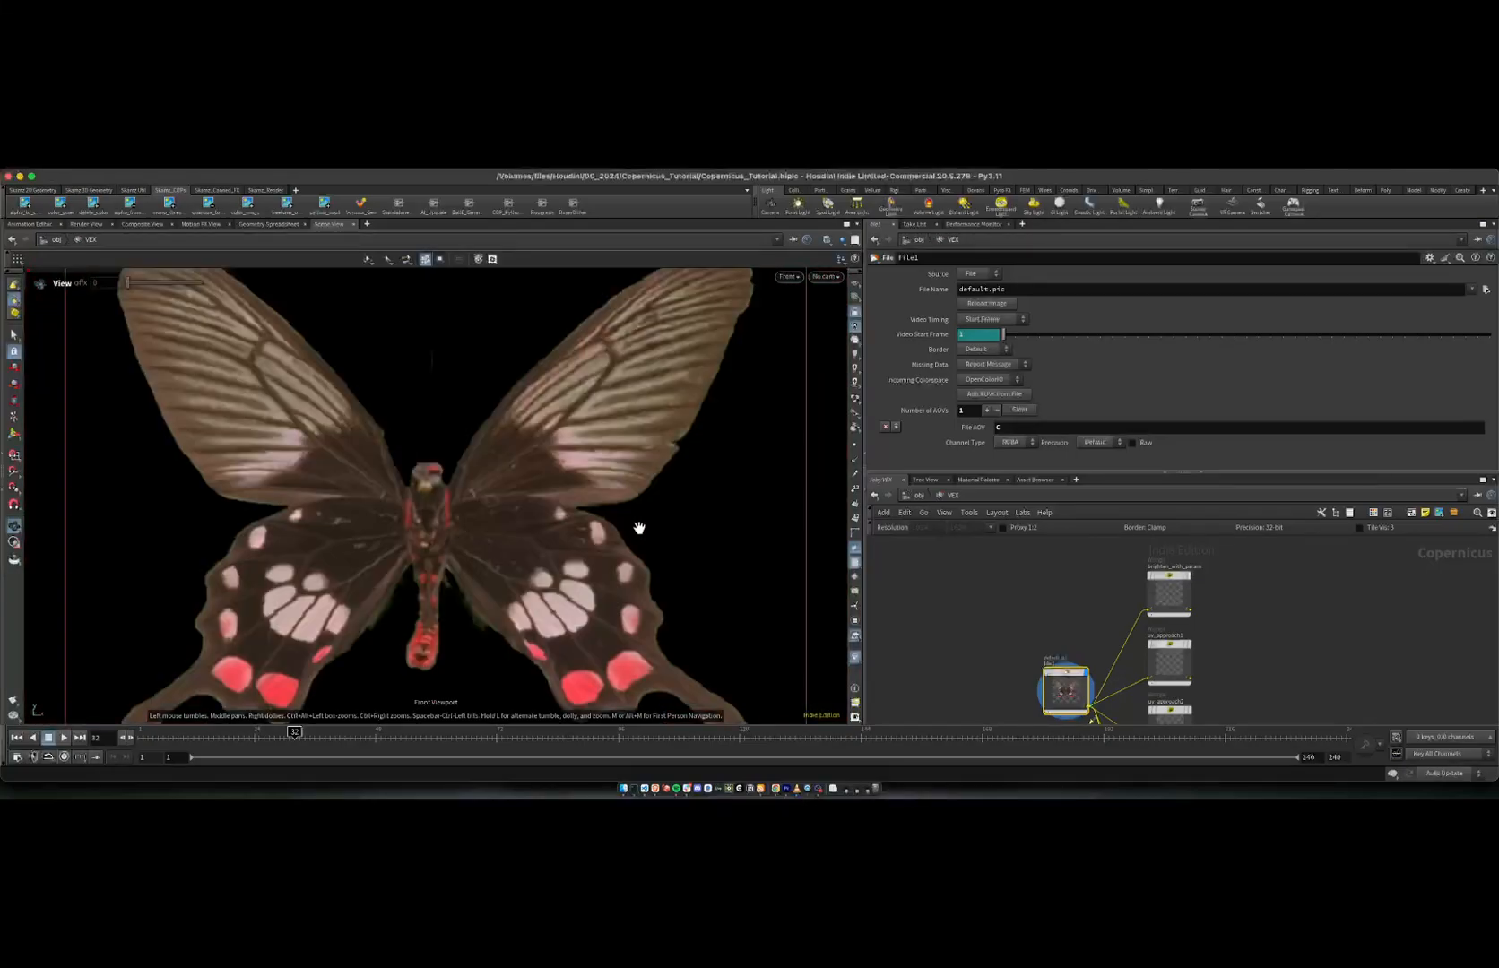
{"action": "key", "text": "f"}
Step: Try adding a Wrangle node to the VEX network, and delete it
{"action": "key", "text": "Tab"}
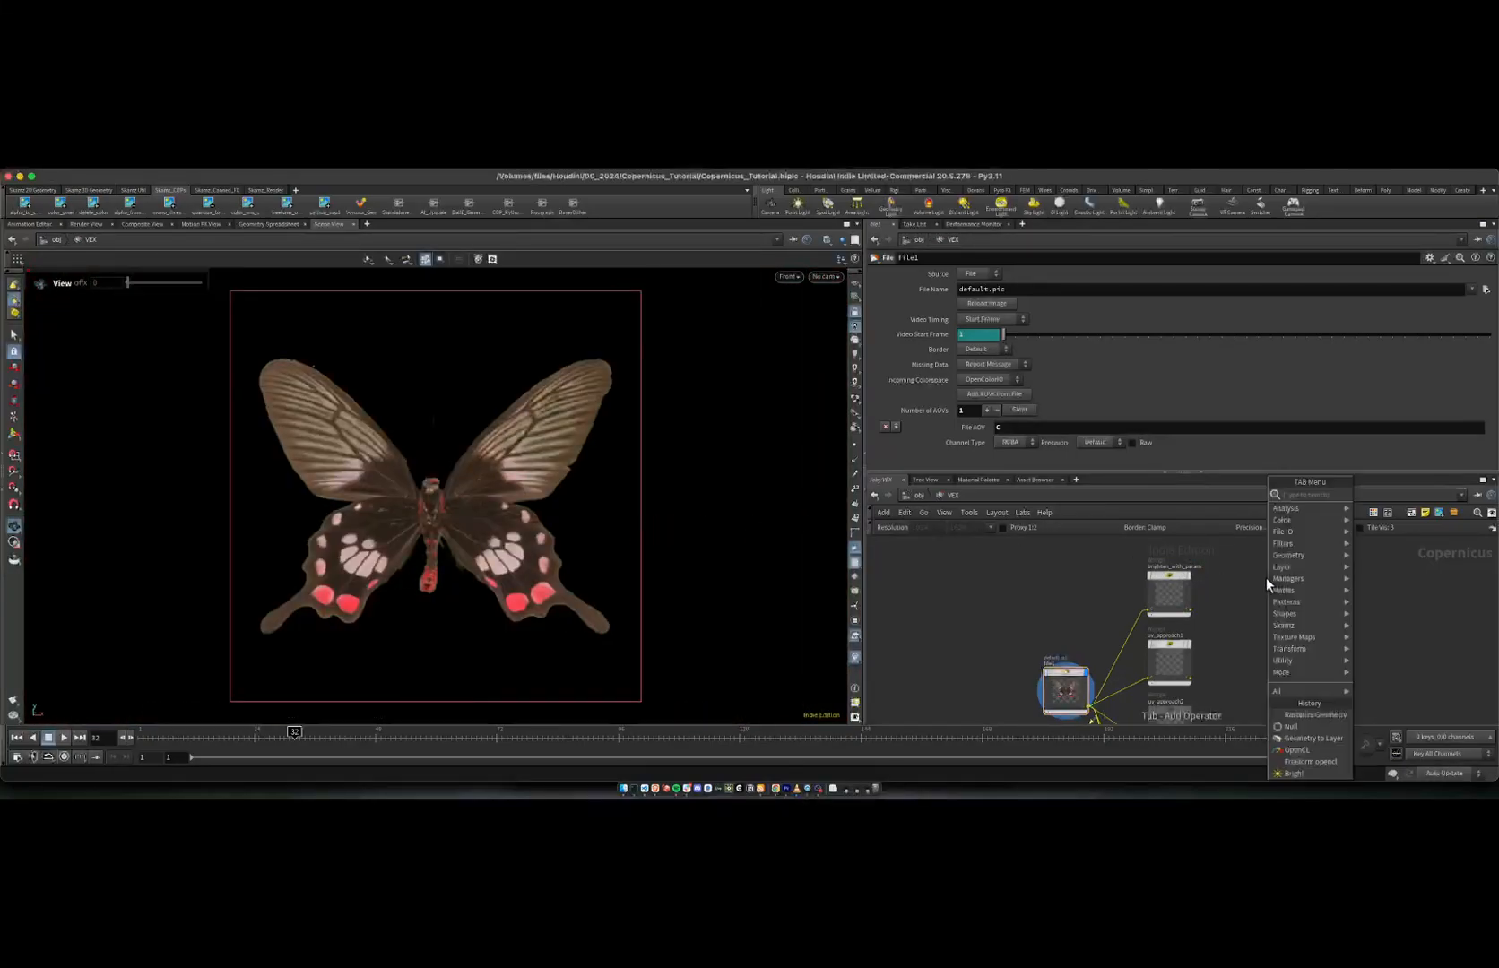
{"action": "type", "text": "wra"}
{"action": "key", "text": "Return"}
{"action": "left_click", "coordinate": [1267, 579]}
{"action": "key", "text": "Delete"}
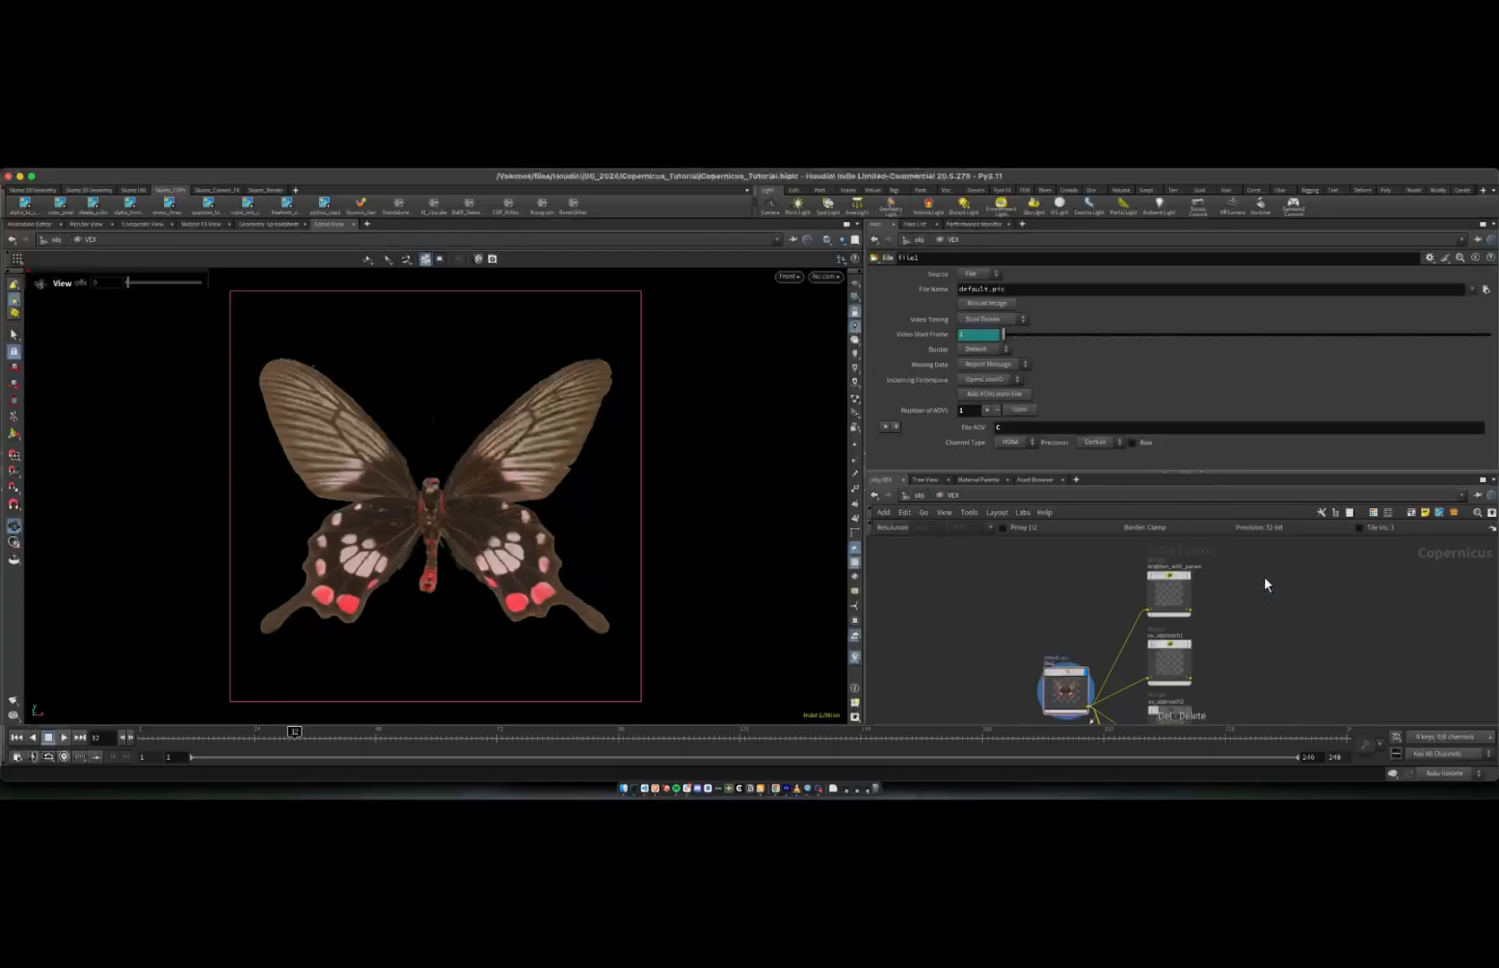
Step: Switch to the browser and find the Bound Variables section of the Volume Wrangle documentation
{"action": "key", "text": "super+Tab"}
{"action": "key", "text": "super+Tab"}
{"action": "key", "text": "super+Tab"}
{"action": "key", "text": "super+Tab"}
{"action": "key", "text": "super+Tab"}
{"action": "key", "text": "super+Tab"}
{"action": "key", "text": "super+Tab"}
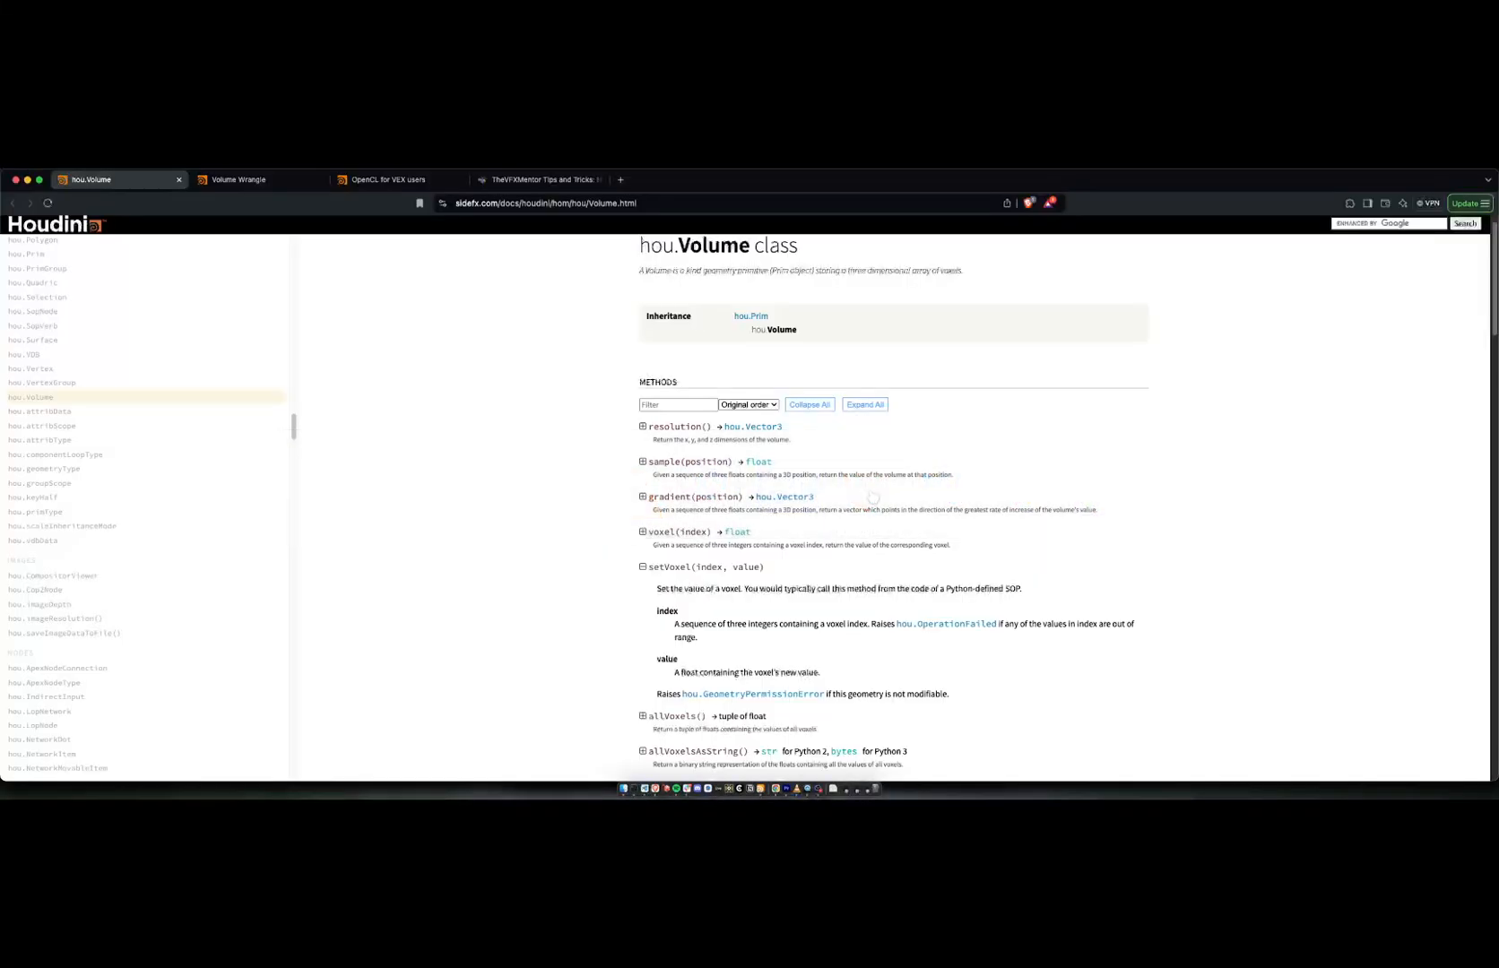
{"action": "left_click", "coordinate": [275, 184]}
{"action": "scroll", "coordinate": [628, 461], "scroll_direction": "up", "scroll_amount": 8}
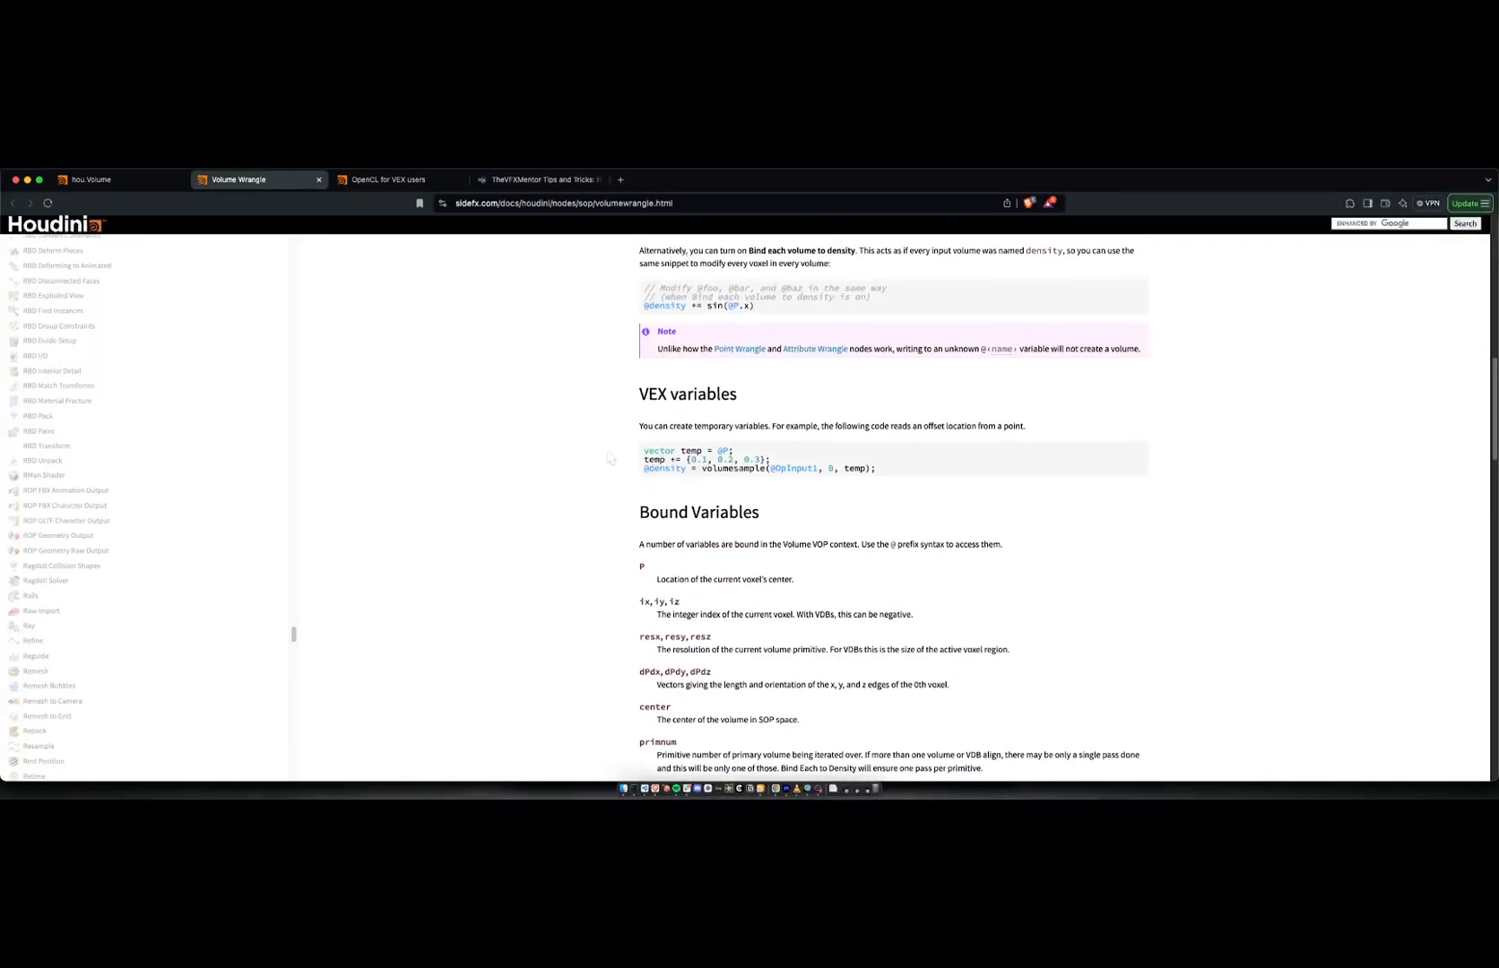
{"action": "scroll", "coordinate": [628, 461], "scroll_direction": "down", "scroll_amount": 3}
{"action": "scroll", "coordinate": [628, 461], "scroll_direction": "down", "scroll_amount": 4}
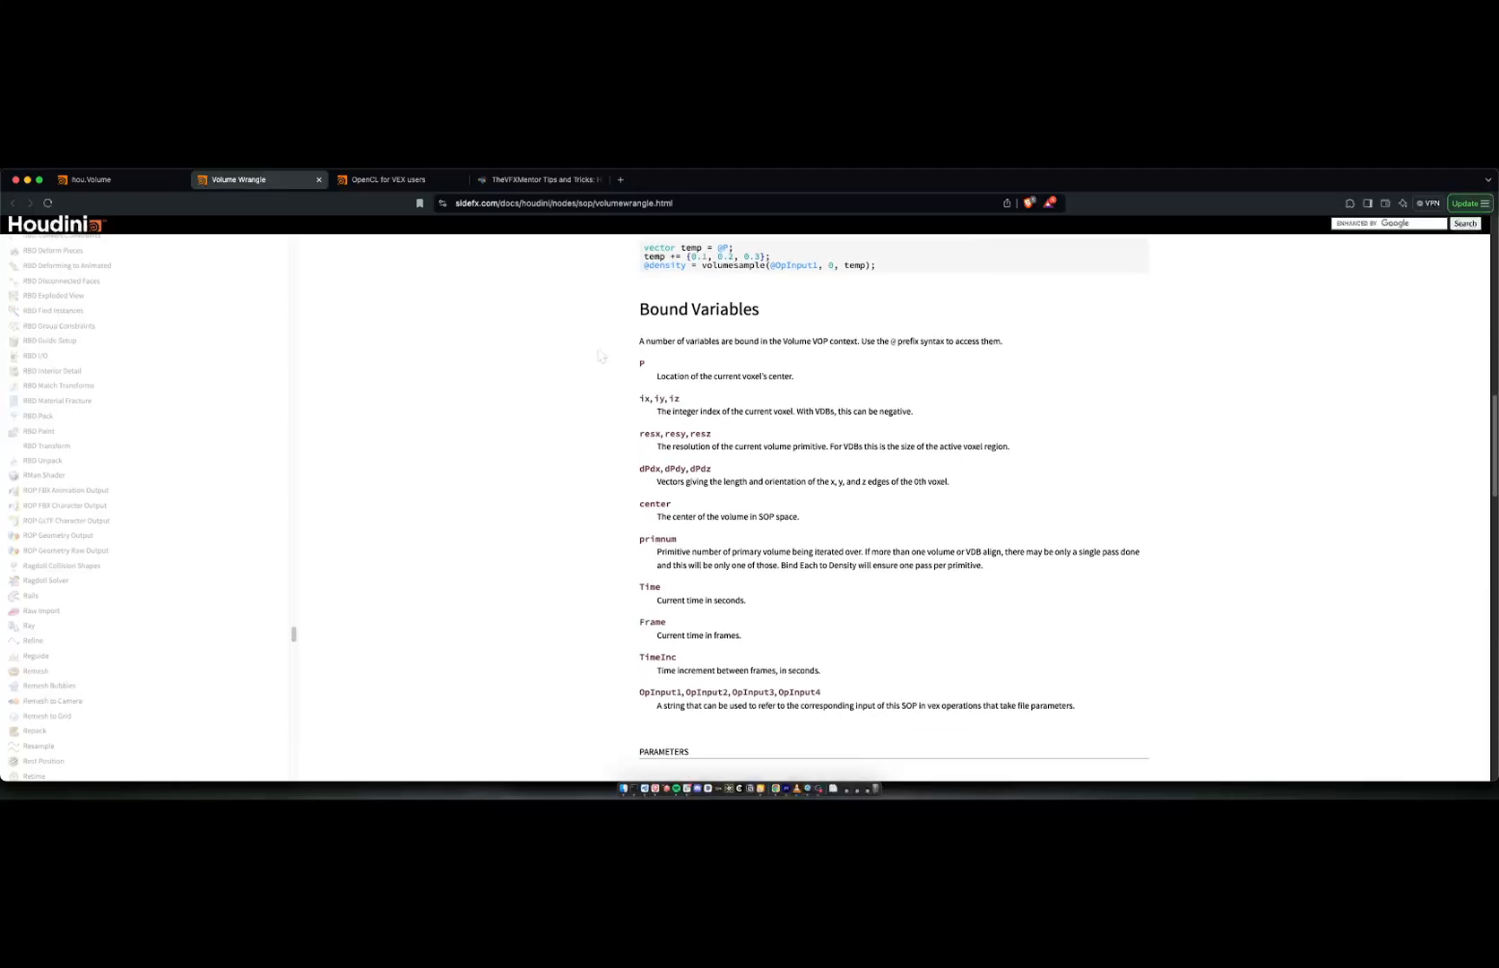
Step: Examine the documentation entries for the voxel index variables ix, iy, iz and the resolution variables resx, resy, resz
{"action": "left_click_drag", "start_coordinate": [644, 399], "coordinate": [804, 413]}
{"action": "left_click", "coordinate": [644, 399]}
{"action": "left_click", "coordinate": [657, 400]}
{"action": "left_click", "coordinate": [801, 414]}
{"action": "left_click", "coordinate": [805, 413]}
{"action": "mouse_move", "coordinate": [636, 439]}
{"action": "left_mouse_down"}
{"action": "mouse_move", "coordinate": [725, 438]}
{"action": "mouse_move", "coordinate": [633, 438]}
{"action": "left_mouse_up"}
{"action": "left_click", "coordinate": [730, 441]}
{"action": "left_click", "coordinate": [664, 434]}
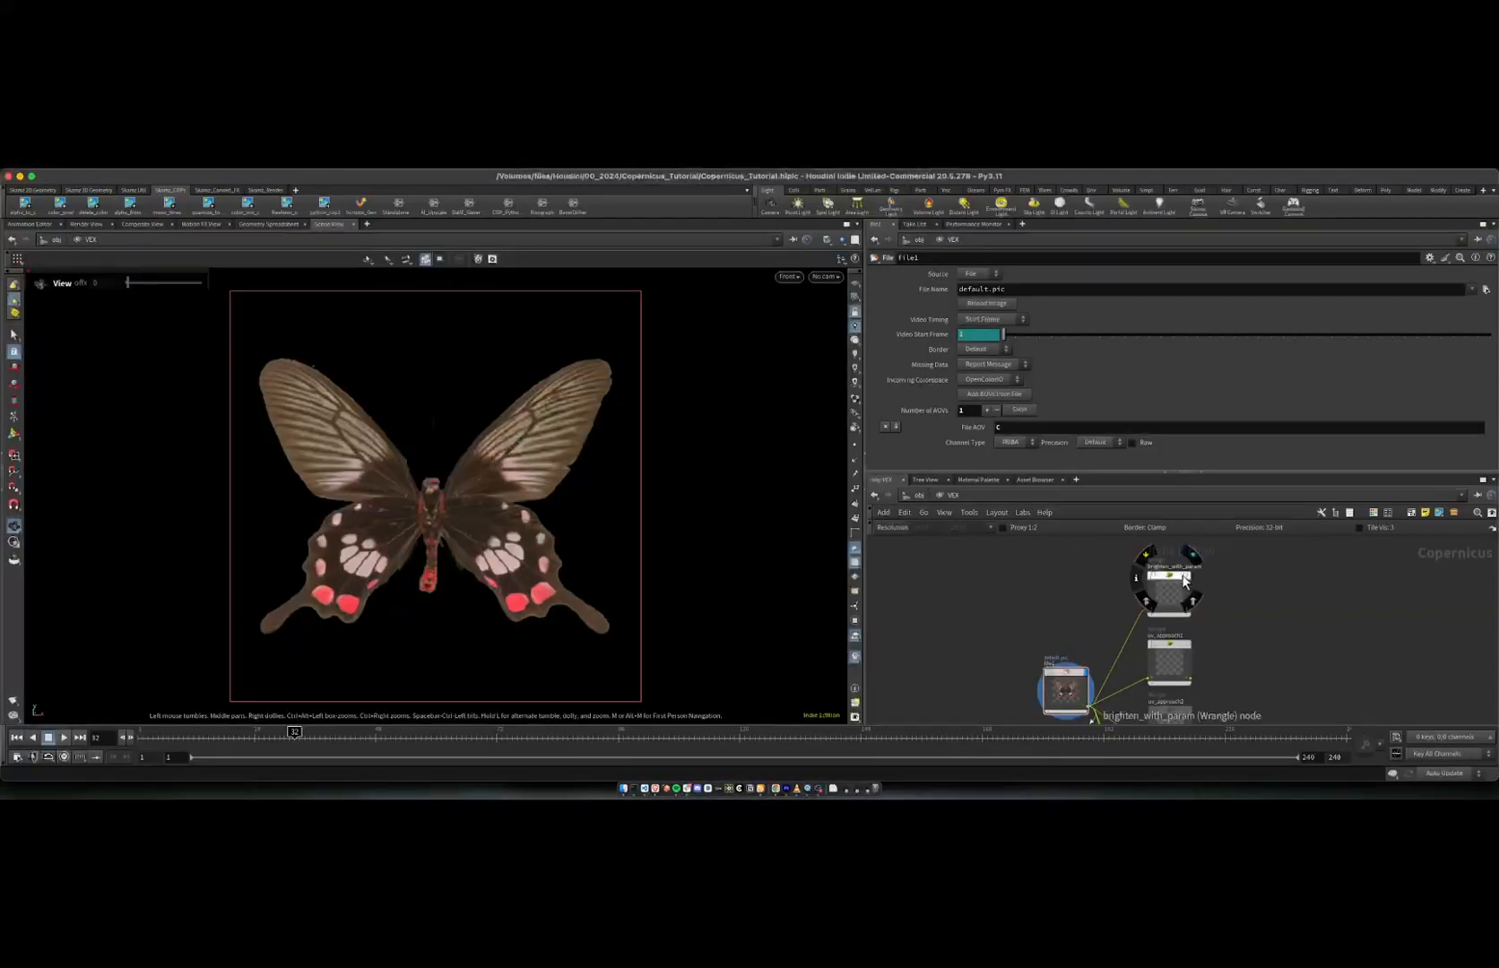
Step: Back in Houdini, display the brighten_with_param wrangle and examine its input type and binding name
{"action": "left_click", "coordinate": [1175, 585]}
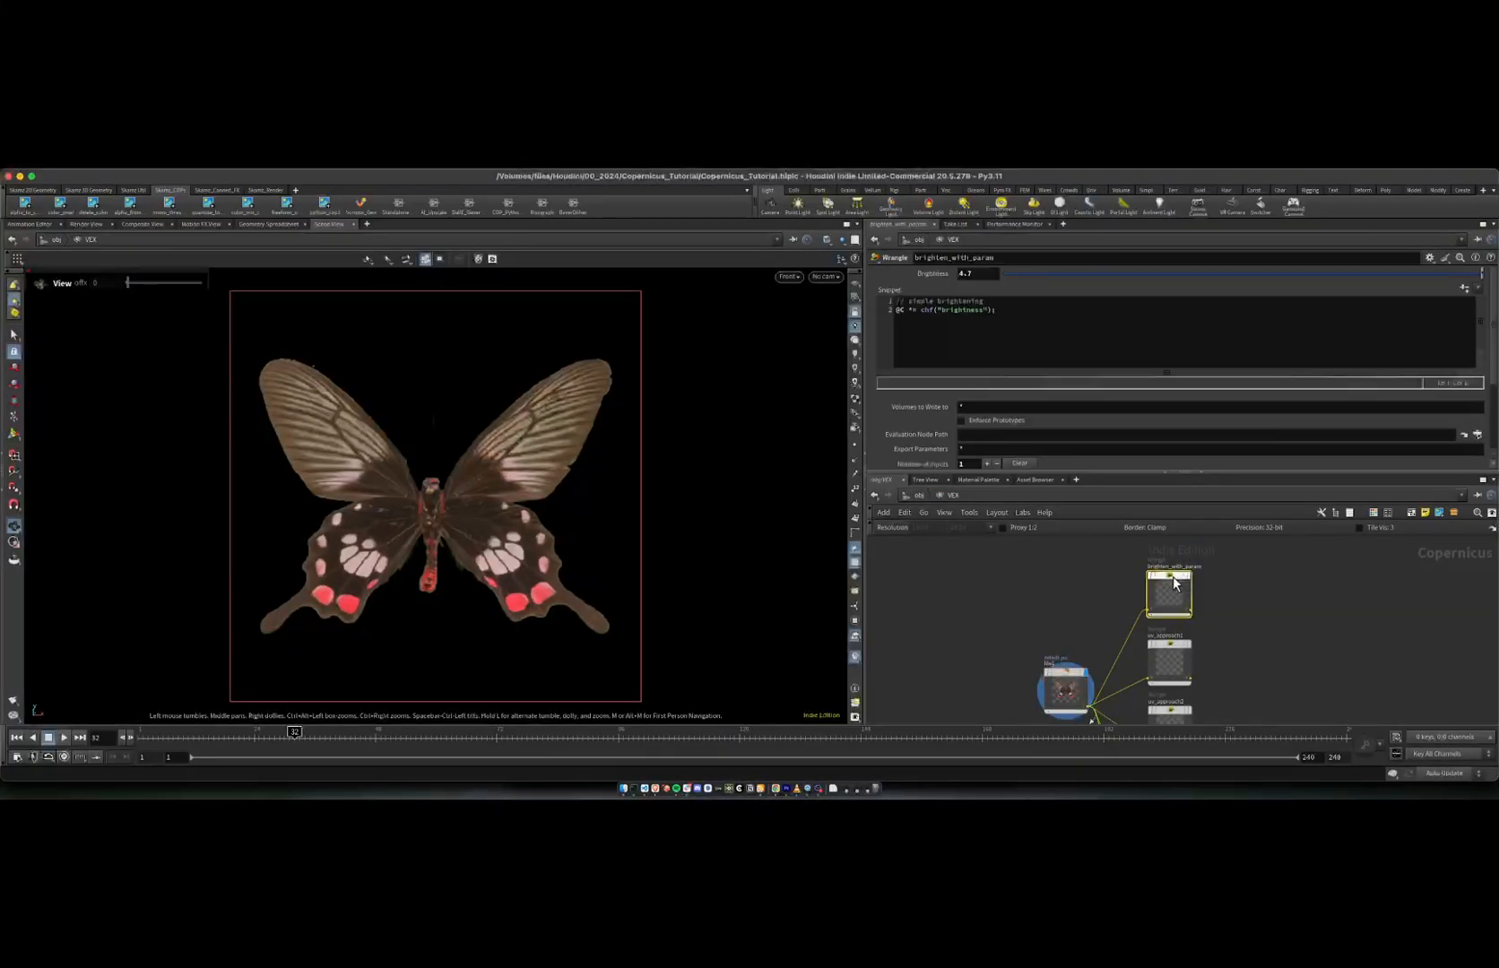
{"action": "left_click", "coordinate": [1190, 577]}
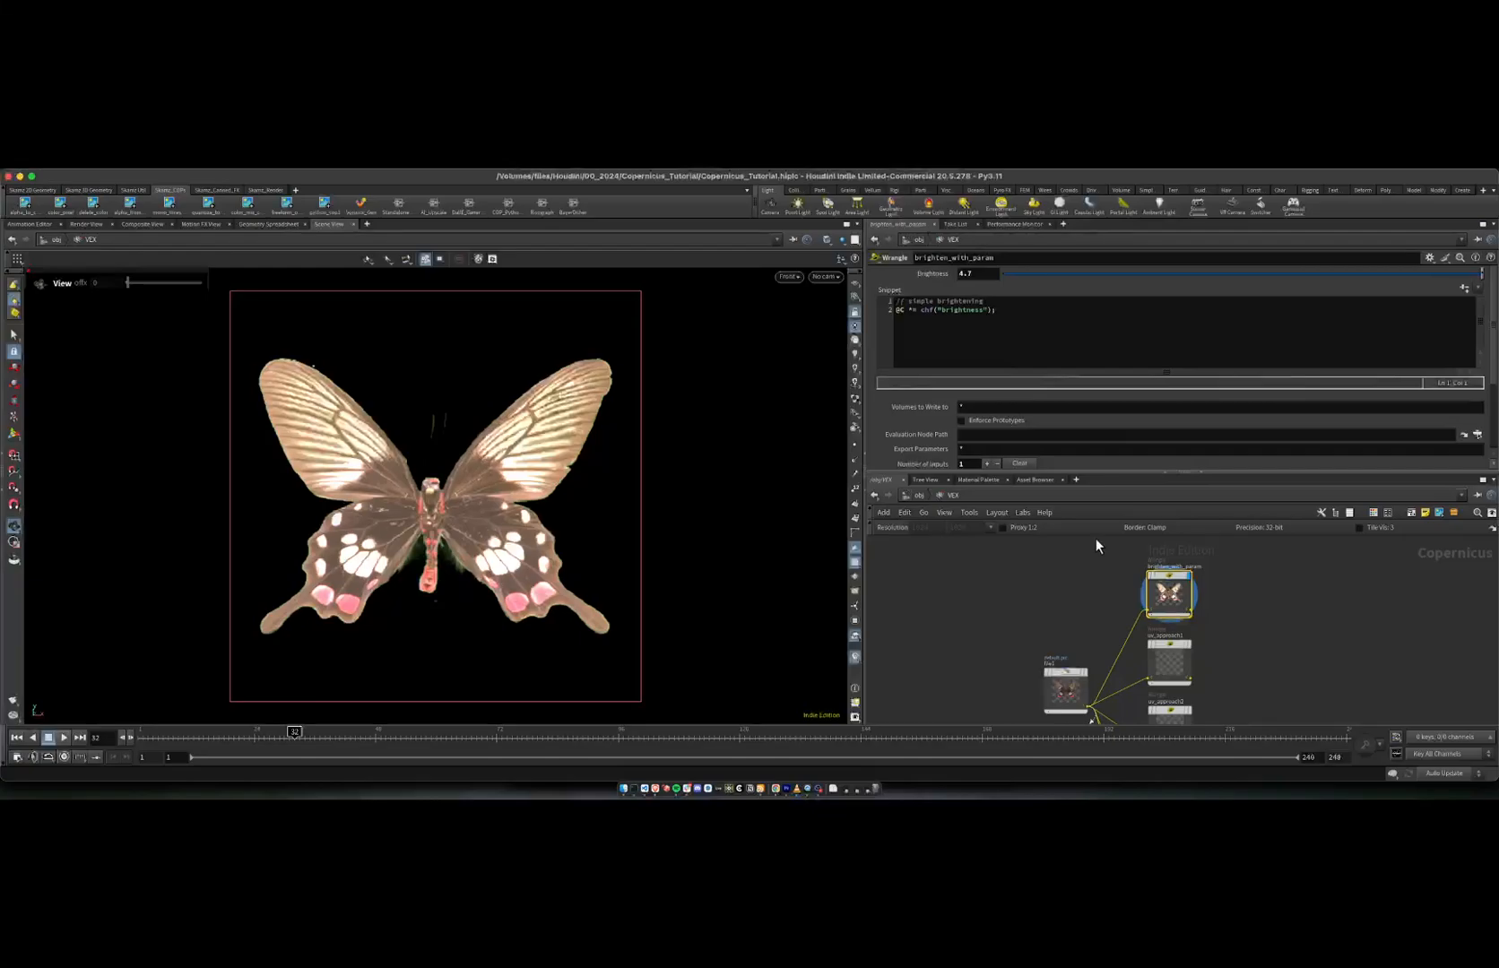
{"action": "scroll", "coordinate": [991, 435], "scroll_direction": "down", "scroll_amount": 3}
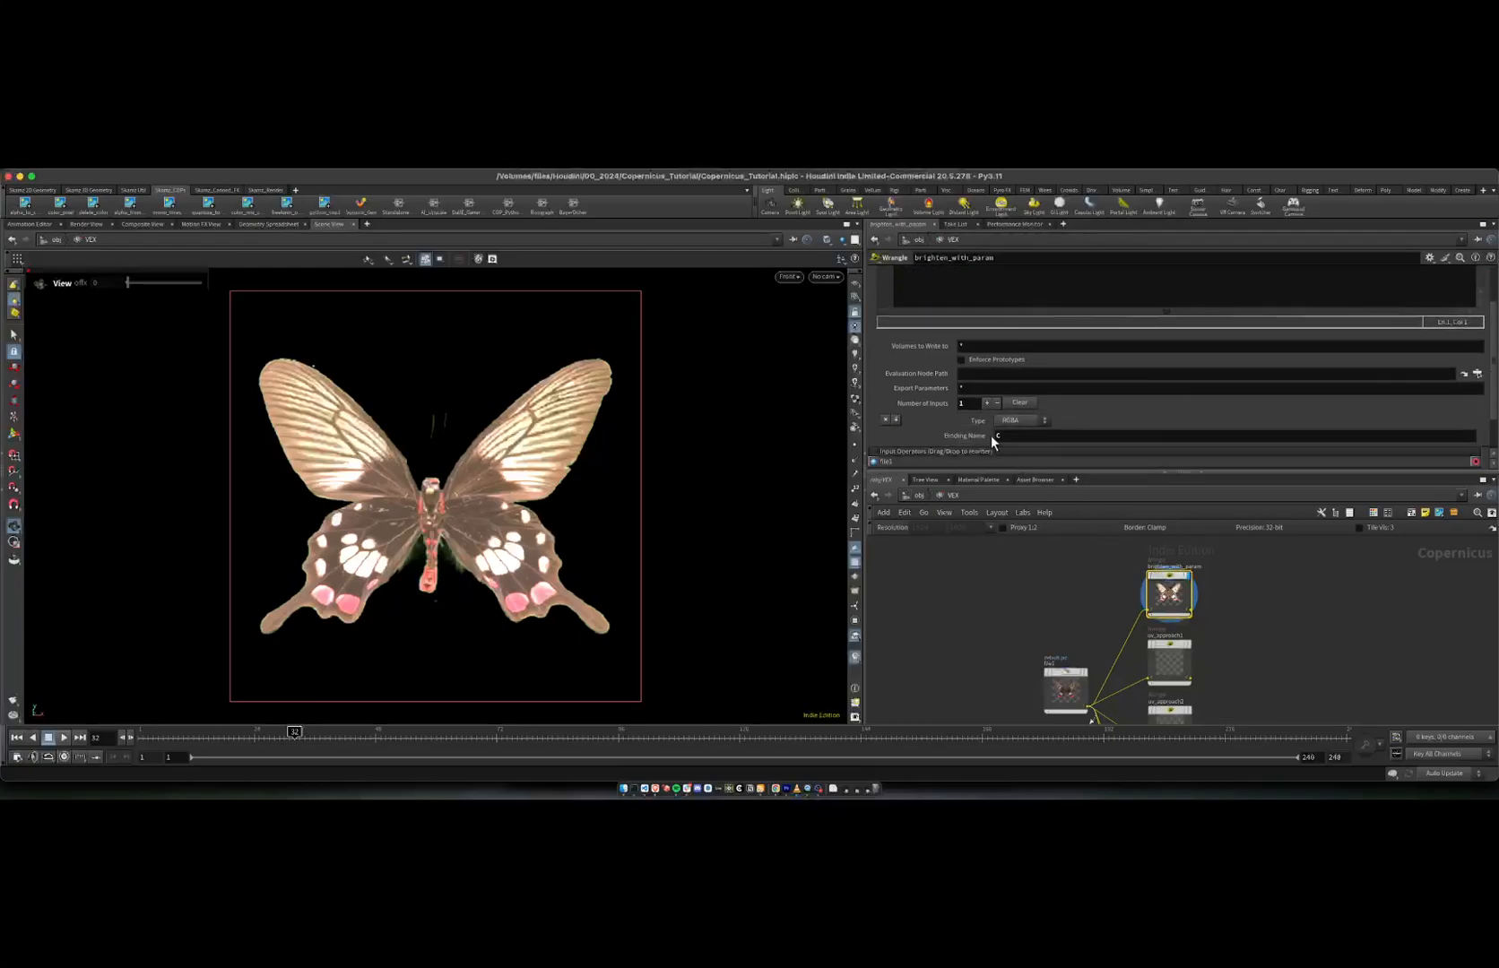
{"action": "scroll", "coordinate": [991, 435], "scroll_direction": "down", "scroll_amount": 1}
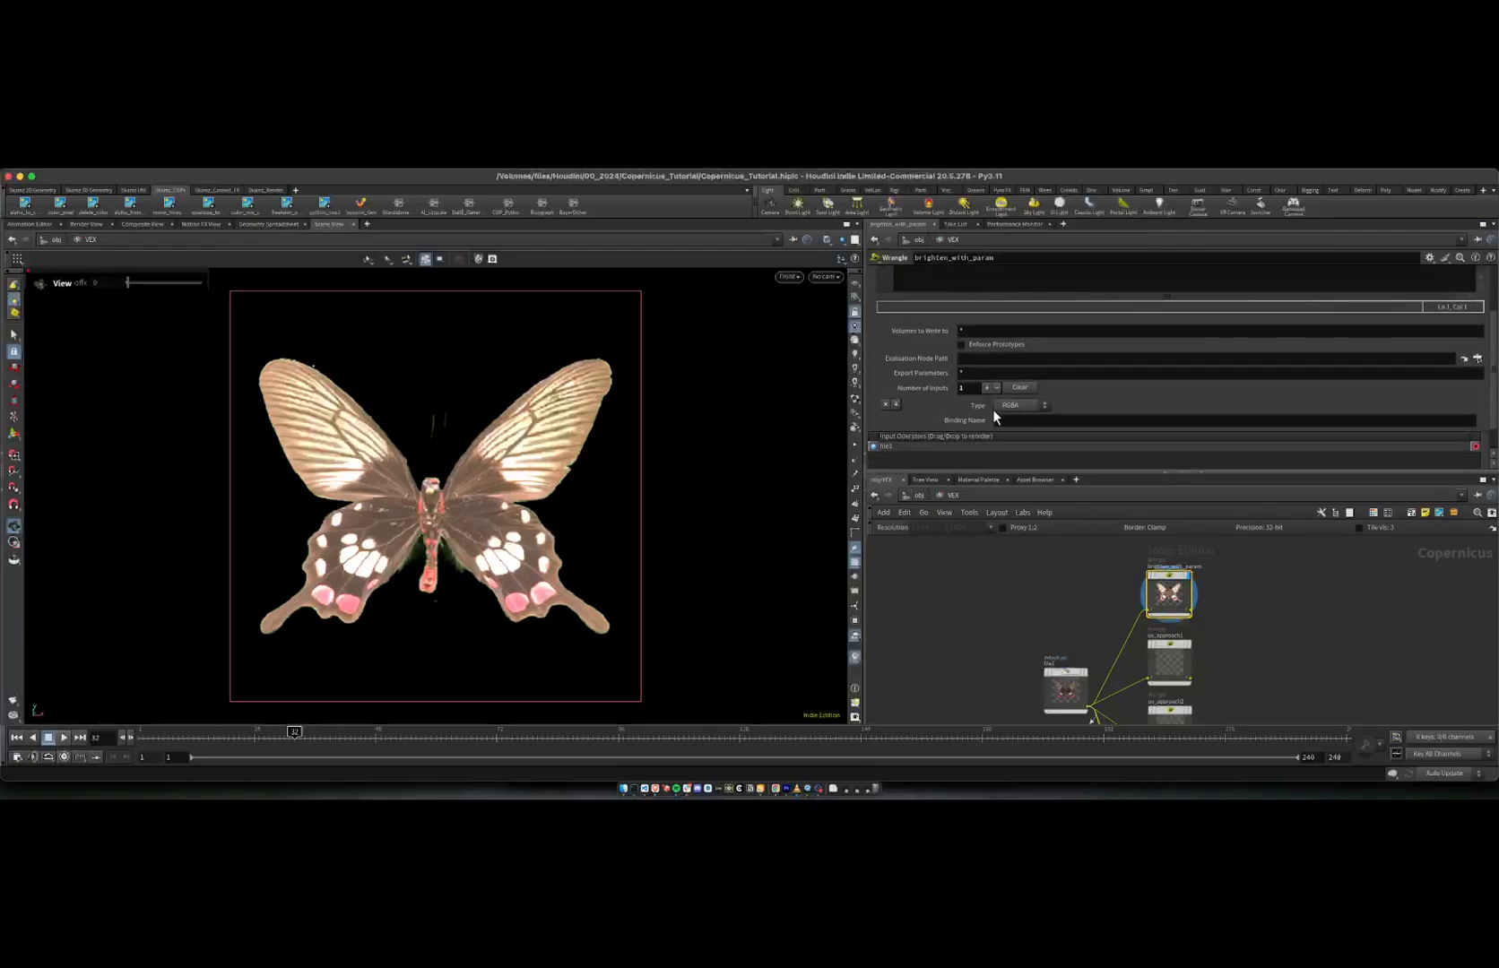
{"action": "left_click", "coordinate": [1011, 420]}
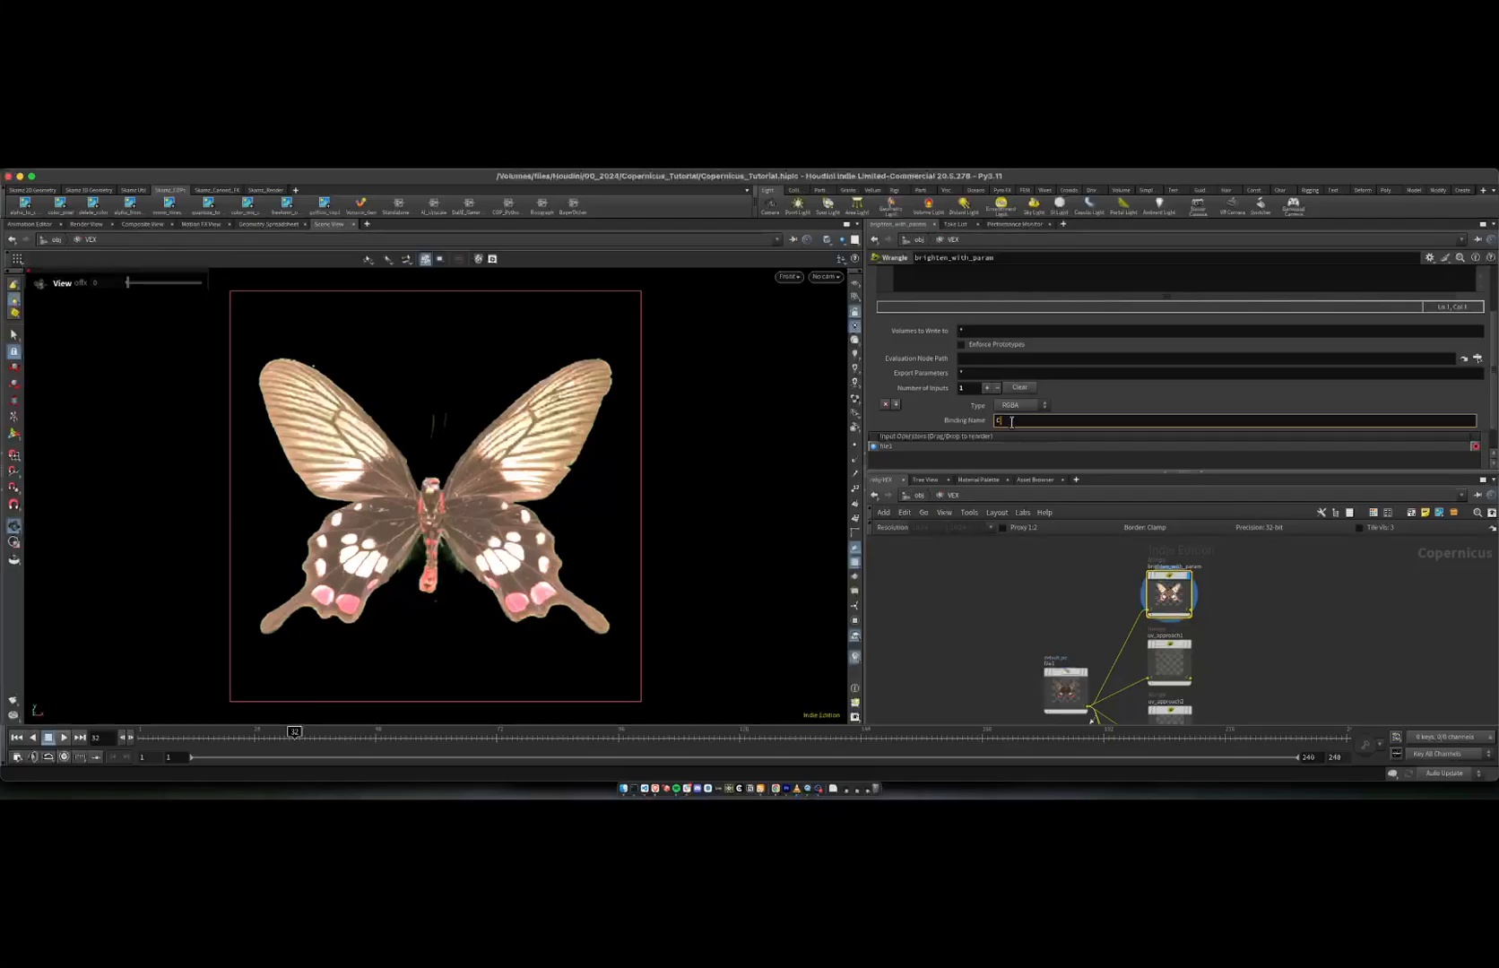
{"action": "scroll", "coordinate": [1057, 575], "scroll_direction": "up", "scroll_amount": 1}
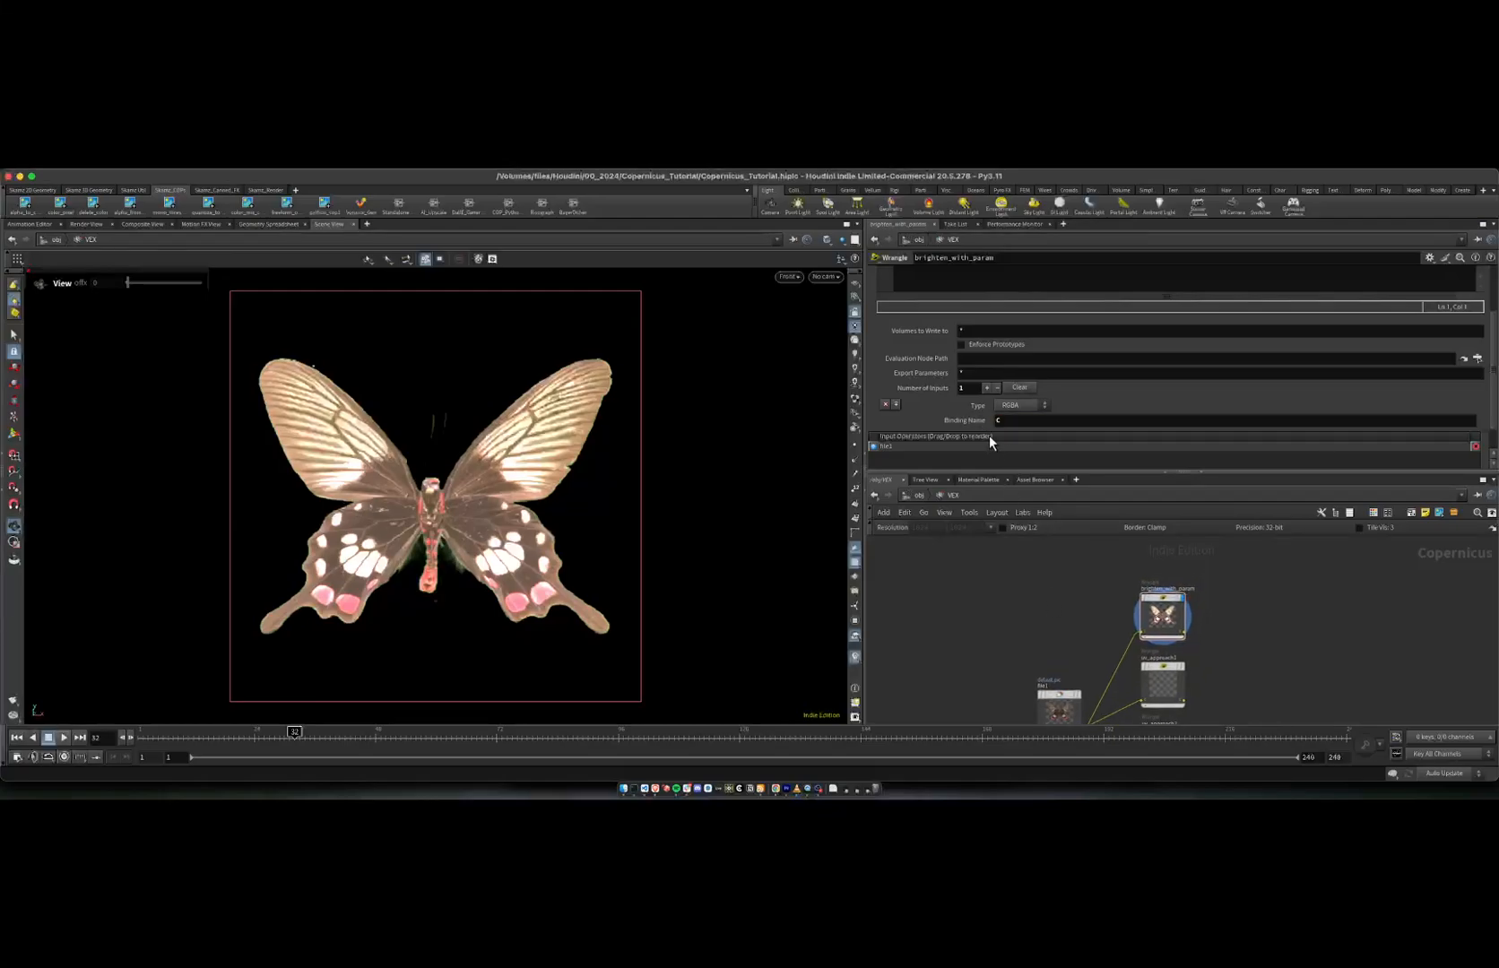
{"action": "scroll", "coordinate": [987, 429], "scroll_direction": "up", "scroll_amount": 5}
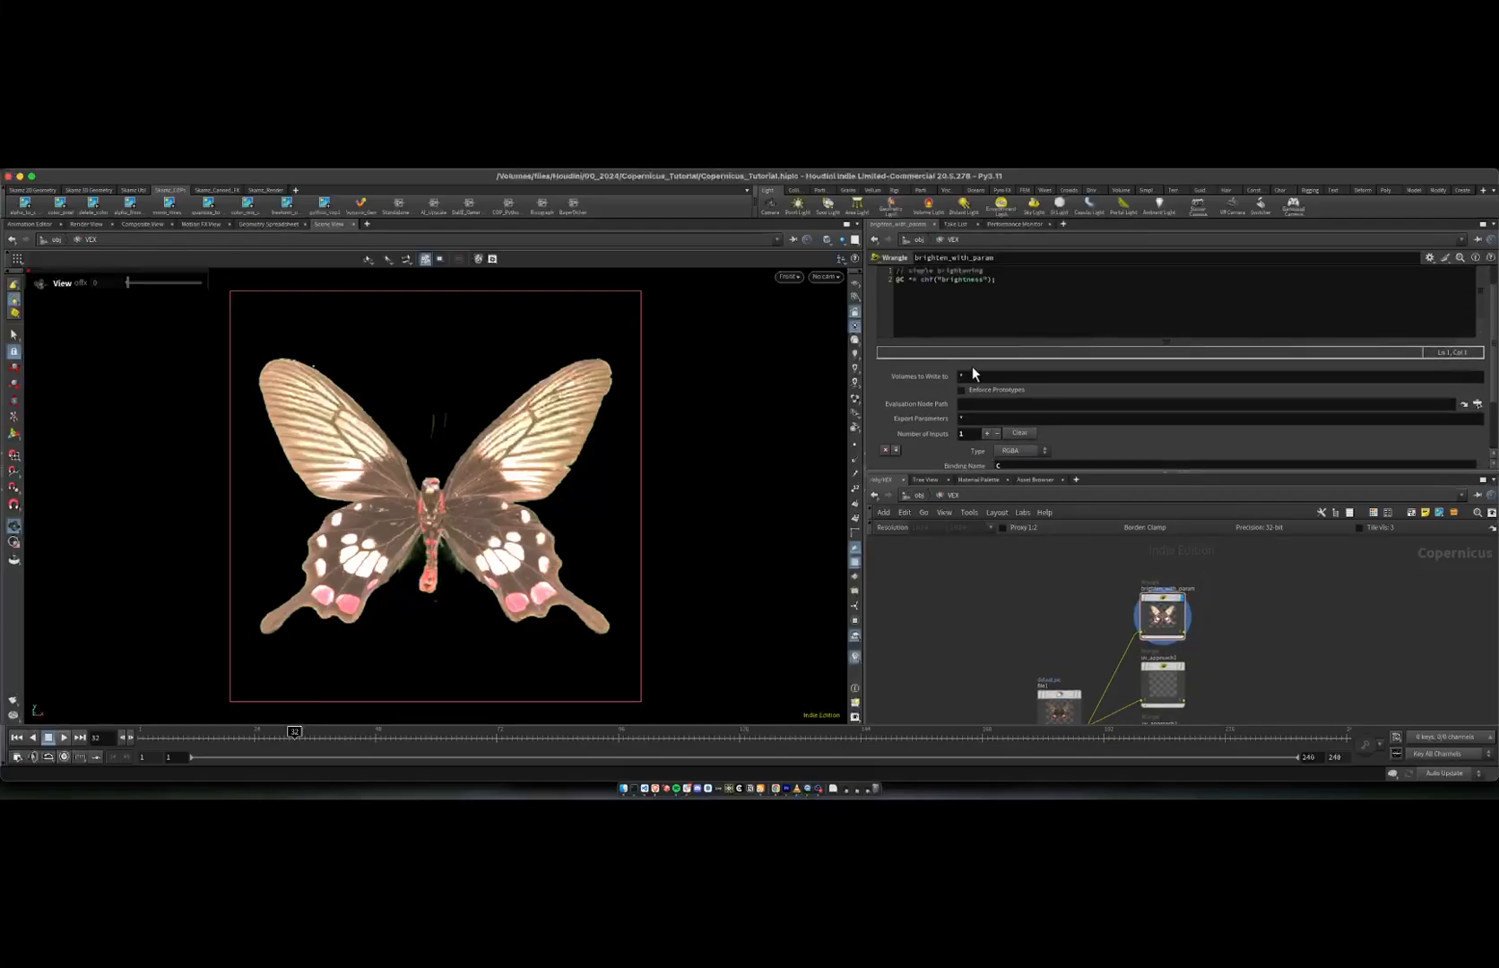
Step: Examine the brightening expression in the brighten_with_param snippet, and adjust its Brightness to about 5.2
{"action": "left_click", "coordinate": [898, 310]}
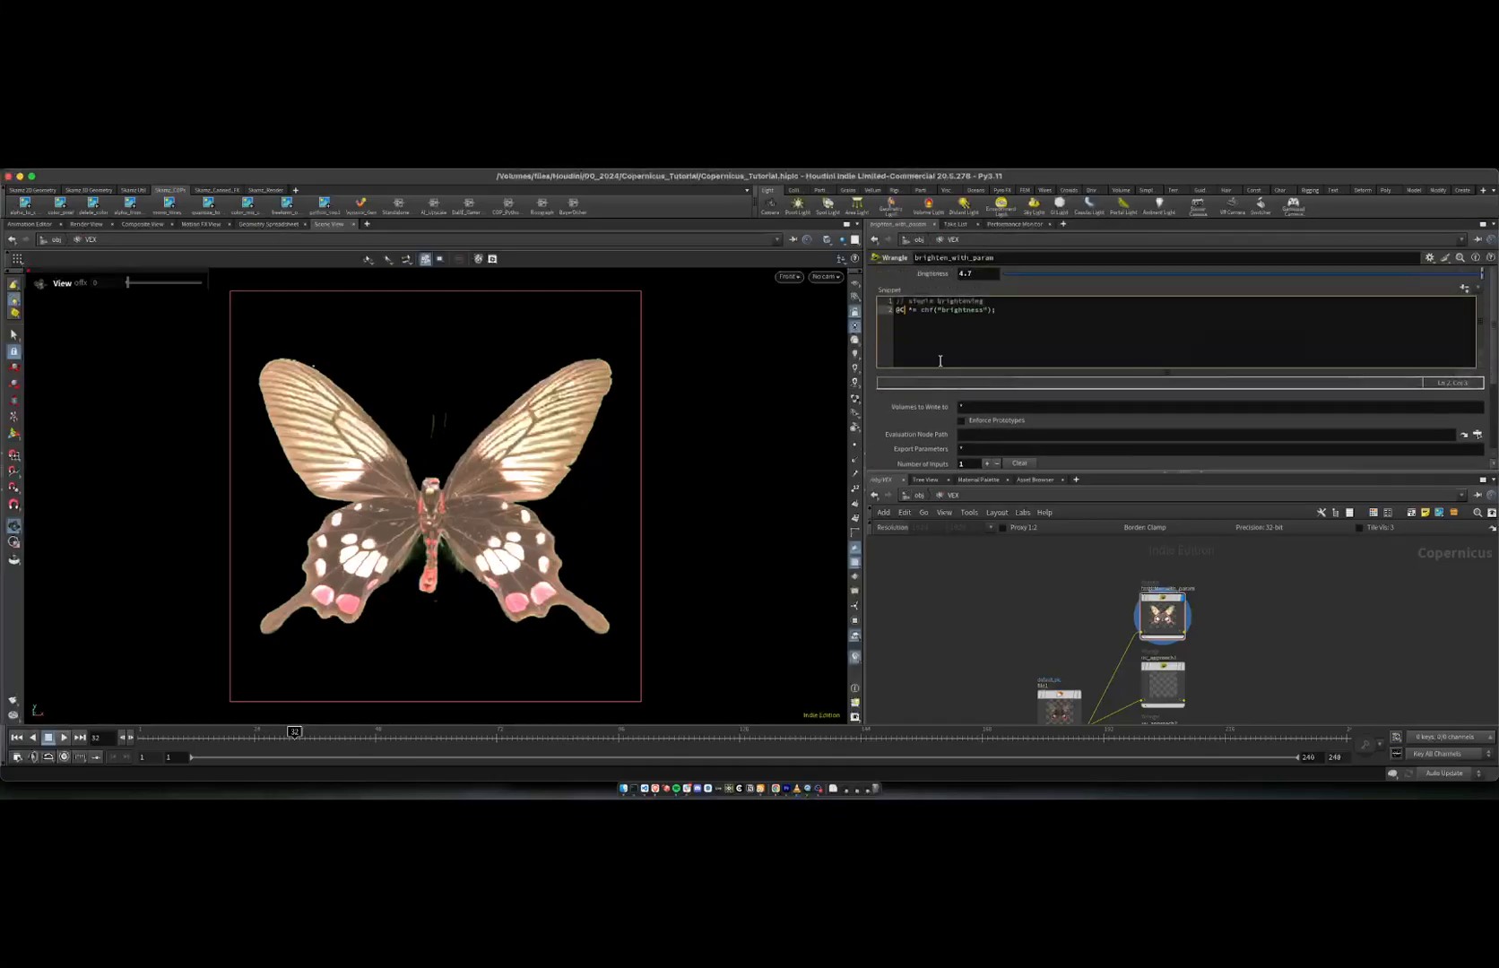
{"action": "left_click_drag", "start_coordinate": [906, 312], "coordinate": [992, 310]}
{"action": "left_click", "coordinate": [991, 310]}
{"action": "middle_click_drag", "start_coordinate": [976, 272], "coordinate": [459, 292]}
{"action": "middle_click_drag", "start_coordinate": [981, 273], "coordinate": [1080, 278]}
{"action": "middle_click_drag", "start_coordinate": [1068, 675], "coordinate": [1045, 591]}
{"action": "scroll", "coordinate": [1046, 590], "scroll_direction": "up", "scroll_amount": 2}
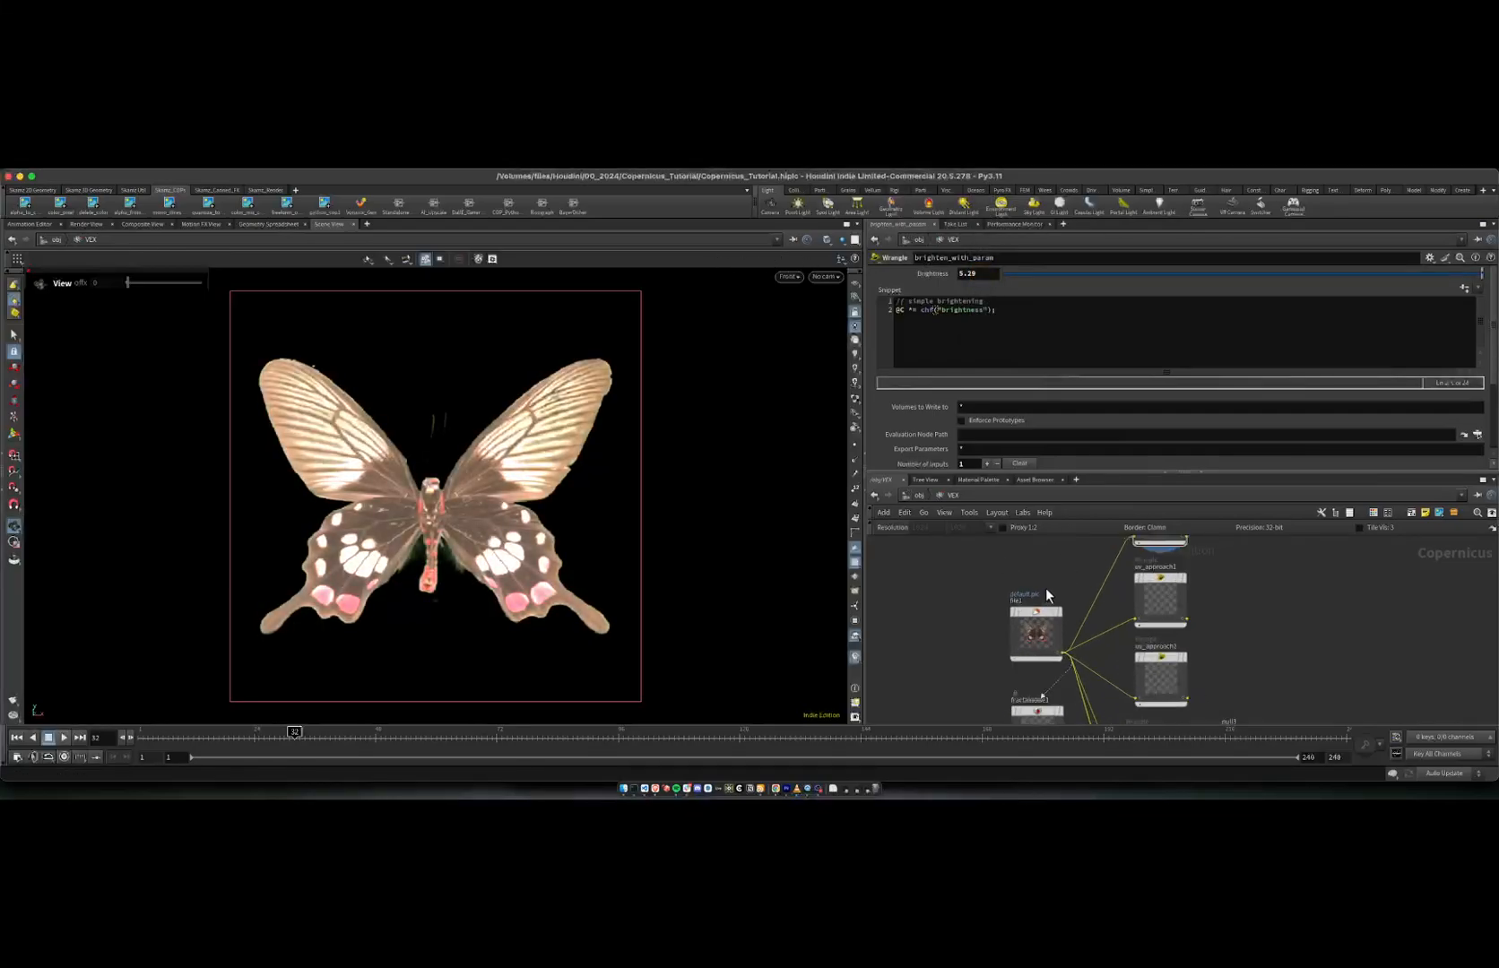
{"action": "left_click", "coordinate": [1184, 579]}
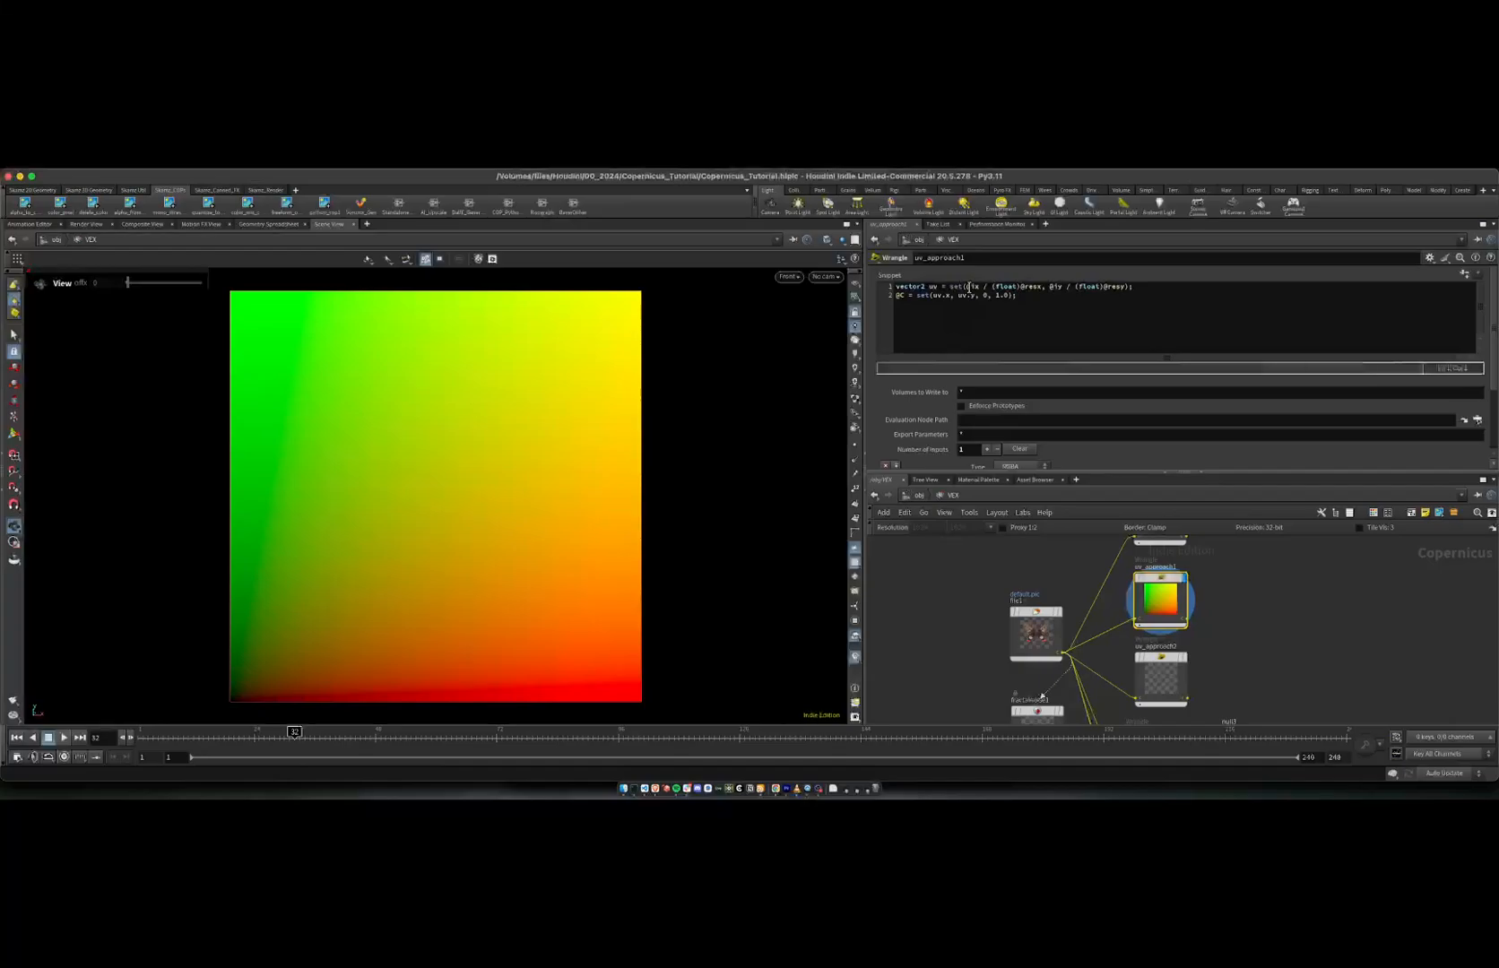
{"action": "left_click_drag", "start_coordinate": [971, 286], "coordinate": [1031, 288]}
{"action": "left_click", "coordinate": [1043, 287]}
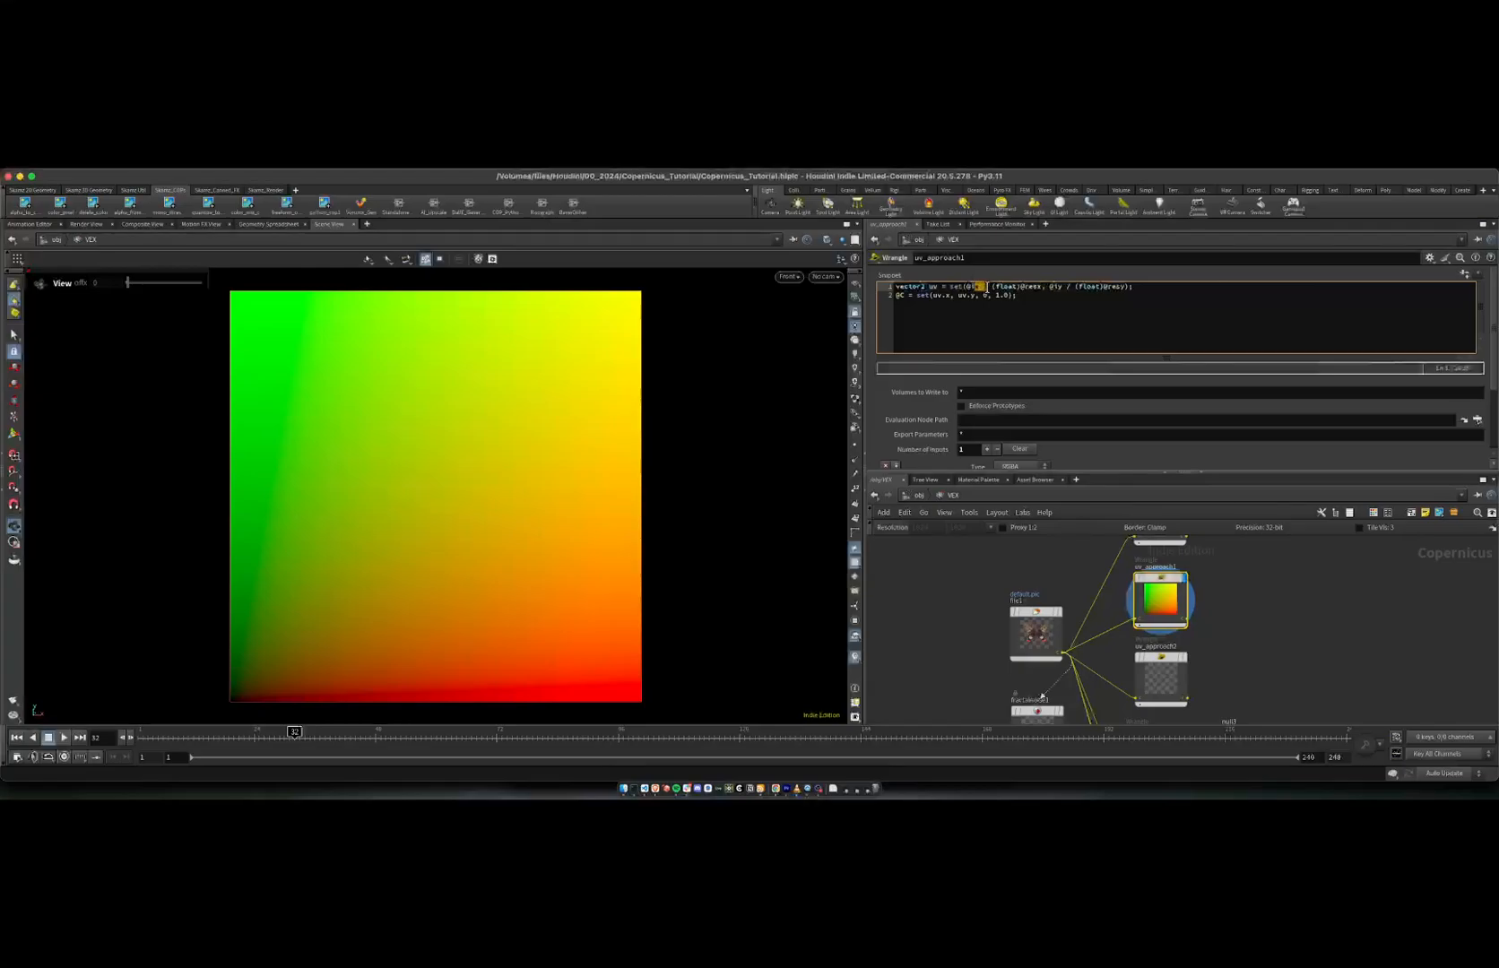
{"action": "left_click_drag", "start_coordinate": [1018, 287], "coordinate": [1036, 287]}
{"action": "left_click", "coordinate": [1038, 286]}
{"action": "scroll", "coordinate": [518, 469], "scroll_direction": "down", "scroll_amount": 2}
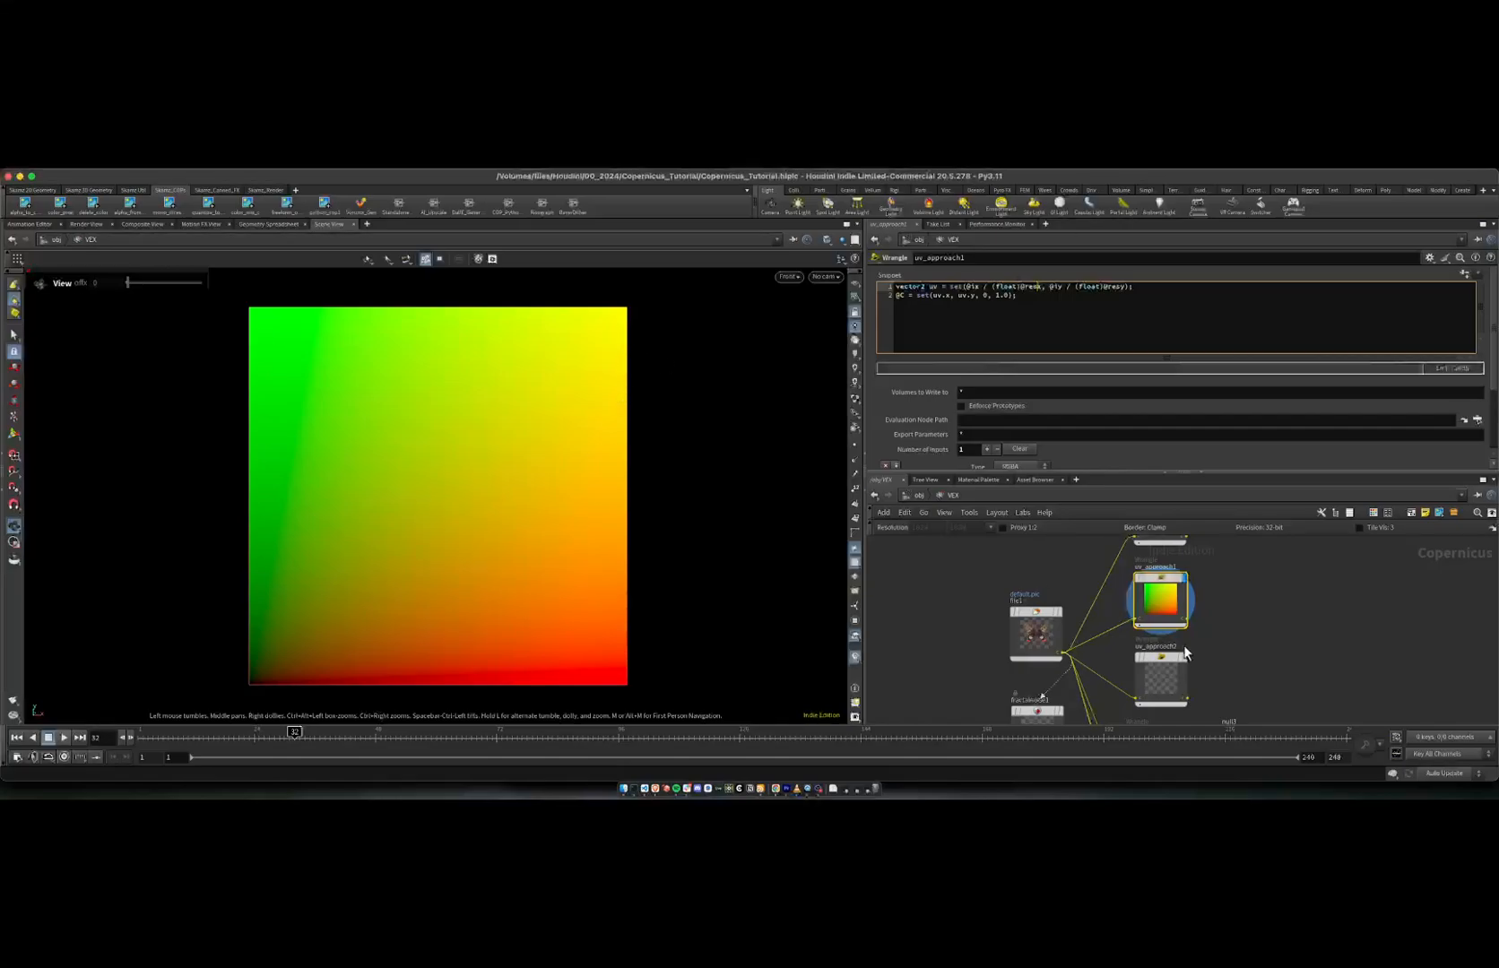
Step: Display the uv_approach2 wrangle, highlight @P in its snippet, and view its result in the compositing viewer
{"action": "middle_click_drag", "start_coordinate": [1231, 670], "coordinate": [1233, 612]}
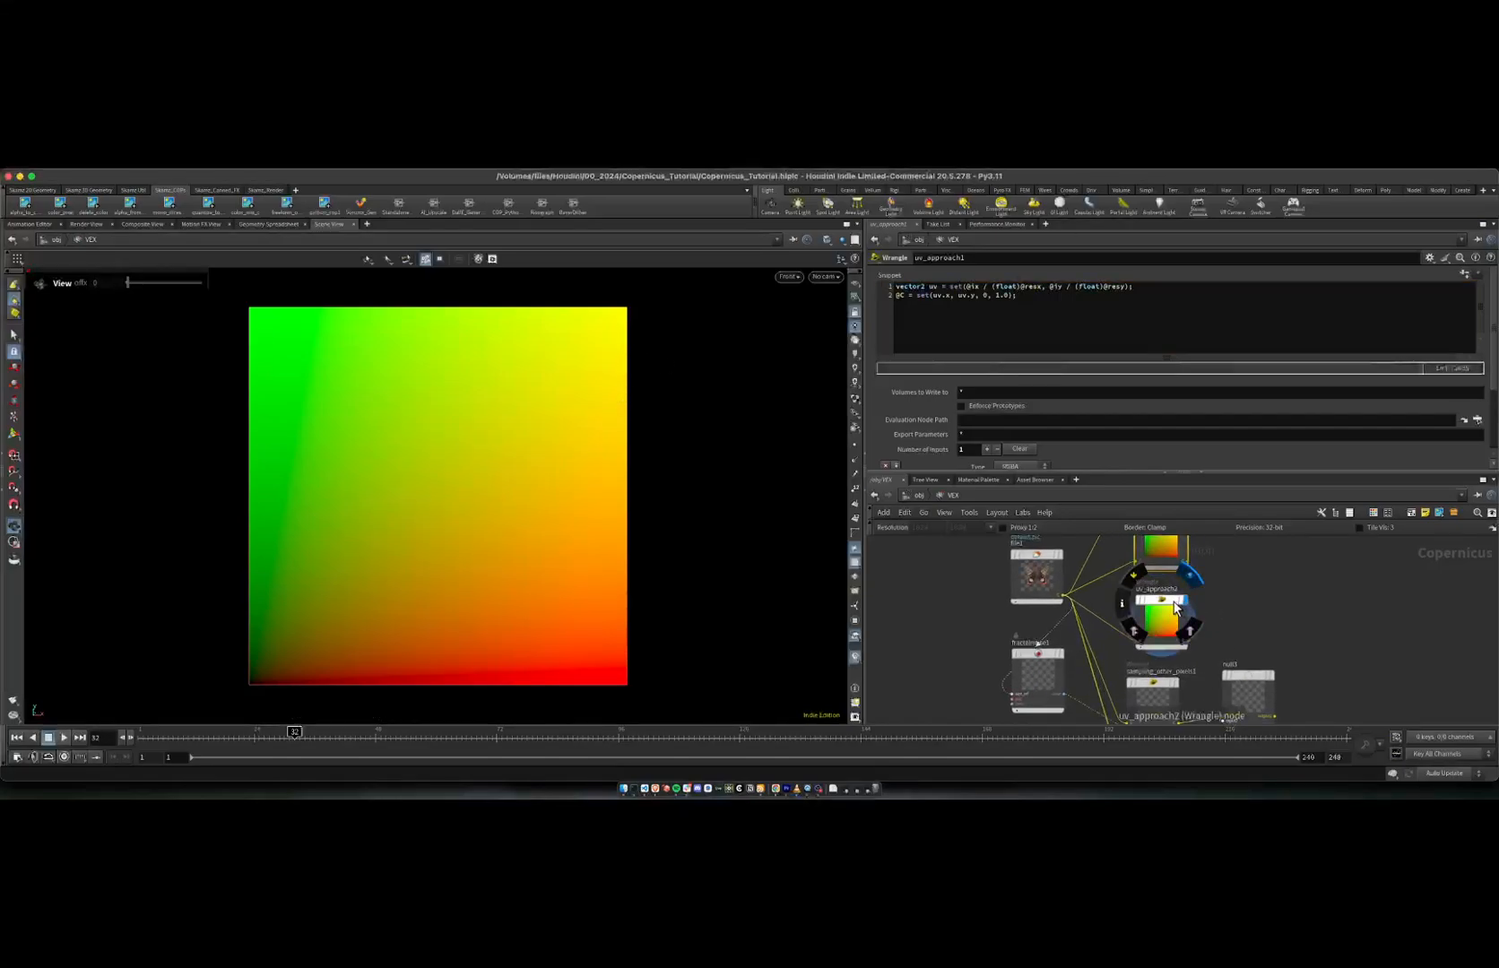
{"action": "left_click", "coordinate": [1189, 610]}
{"action": "double_click", "coordinate": [952, 287]}
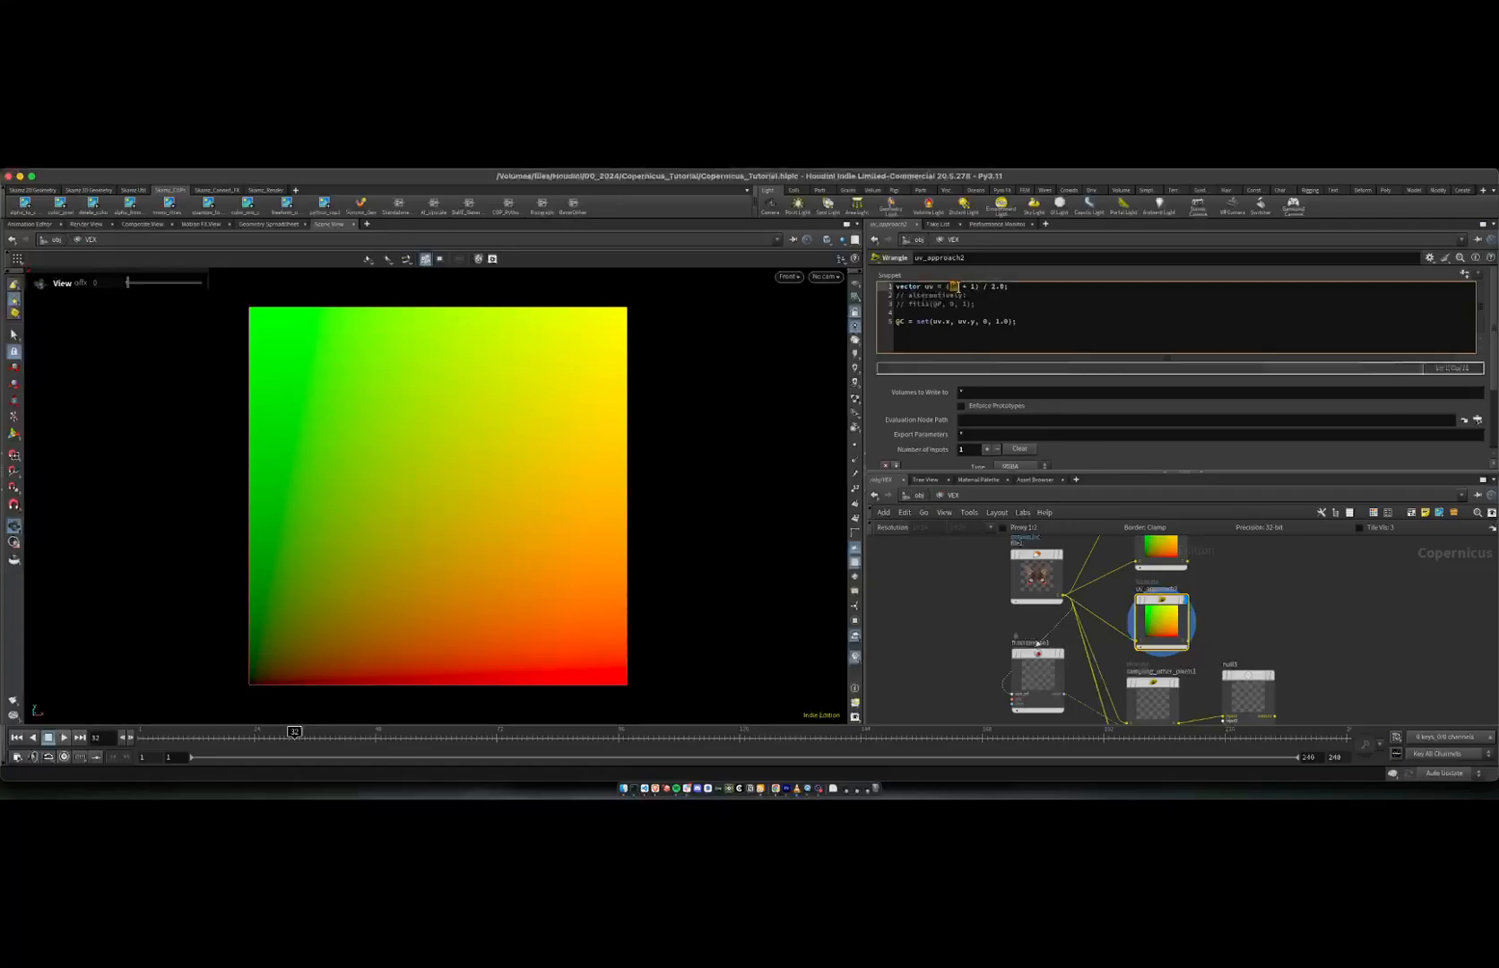
{"action": "left_click", "coordinate": [135, 225]}
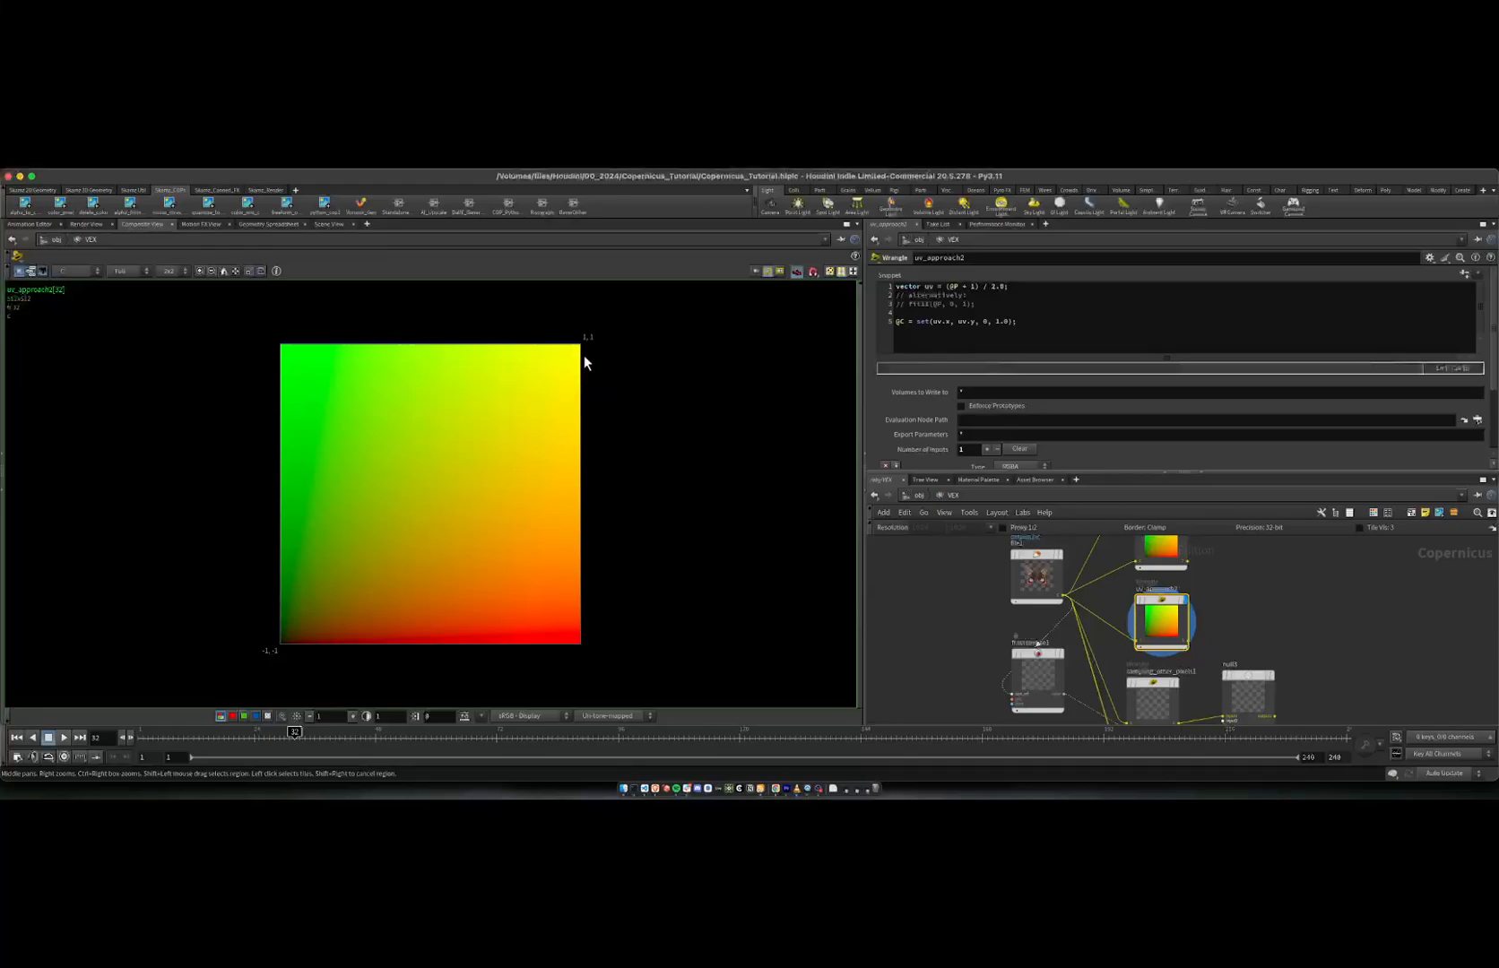
Step: Compare the commented fit11 alternative with the (@P + 1) / 2.0 expression in the uv_approach2 snippet
{"action": "left_click", "coordinate": [936, 302]}
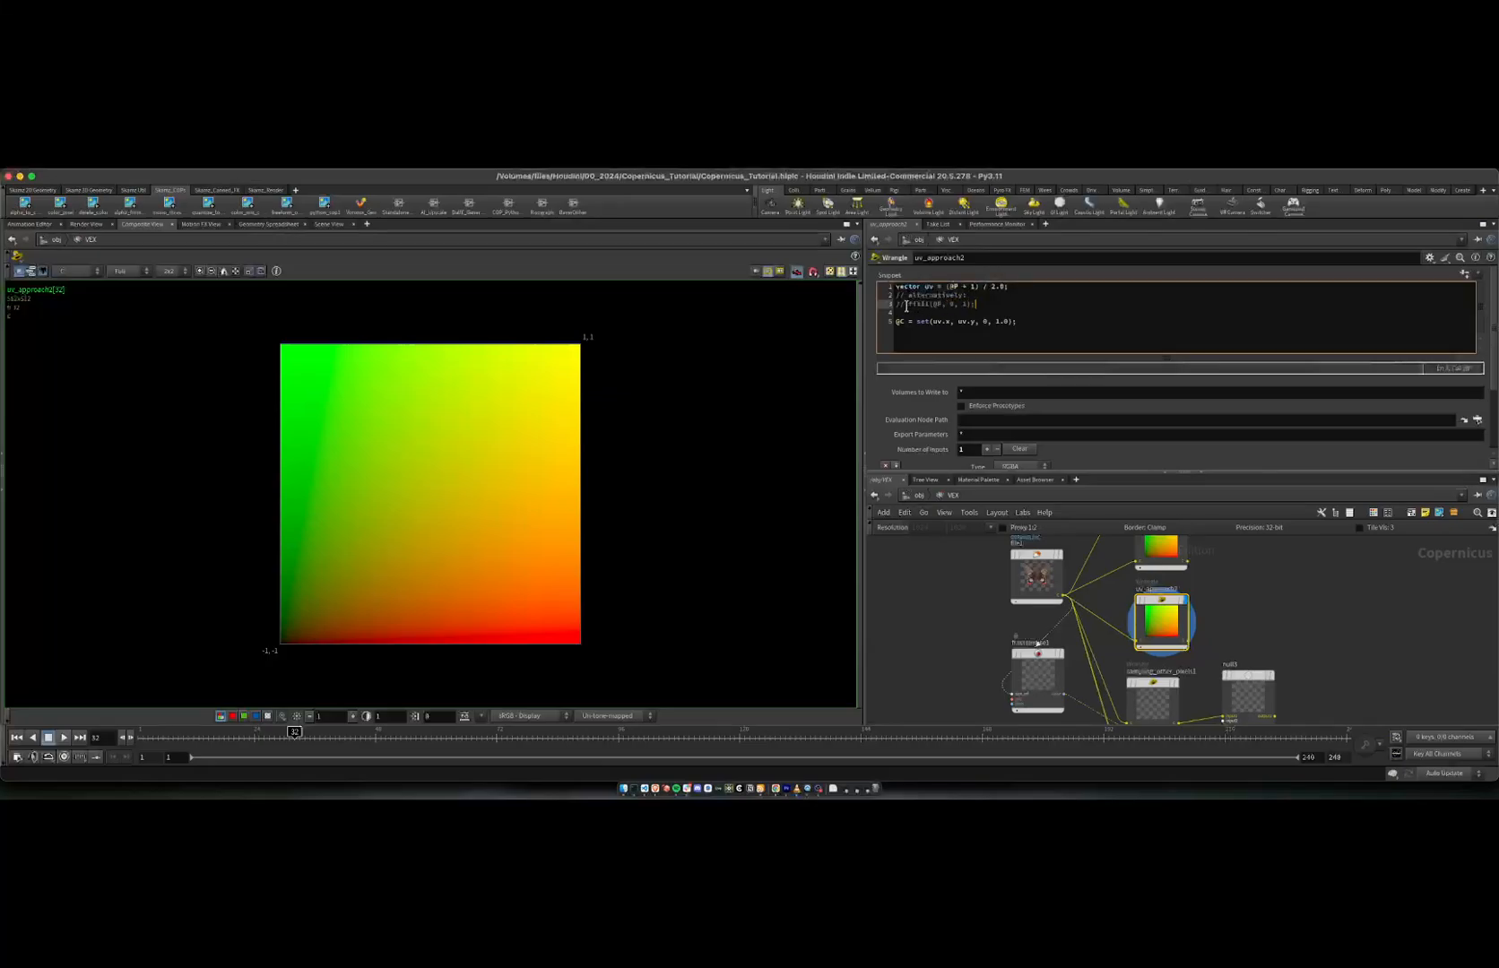
{"action": "left_click_drag", "start_coordinate": [946, 287], "coordinate": [1008, 287]}
{"action": "left_click", "coordinate": [1009, 286]}
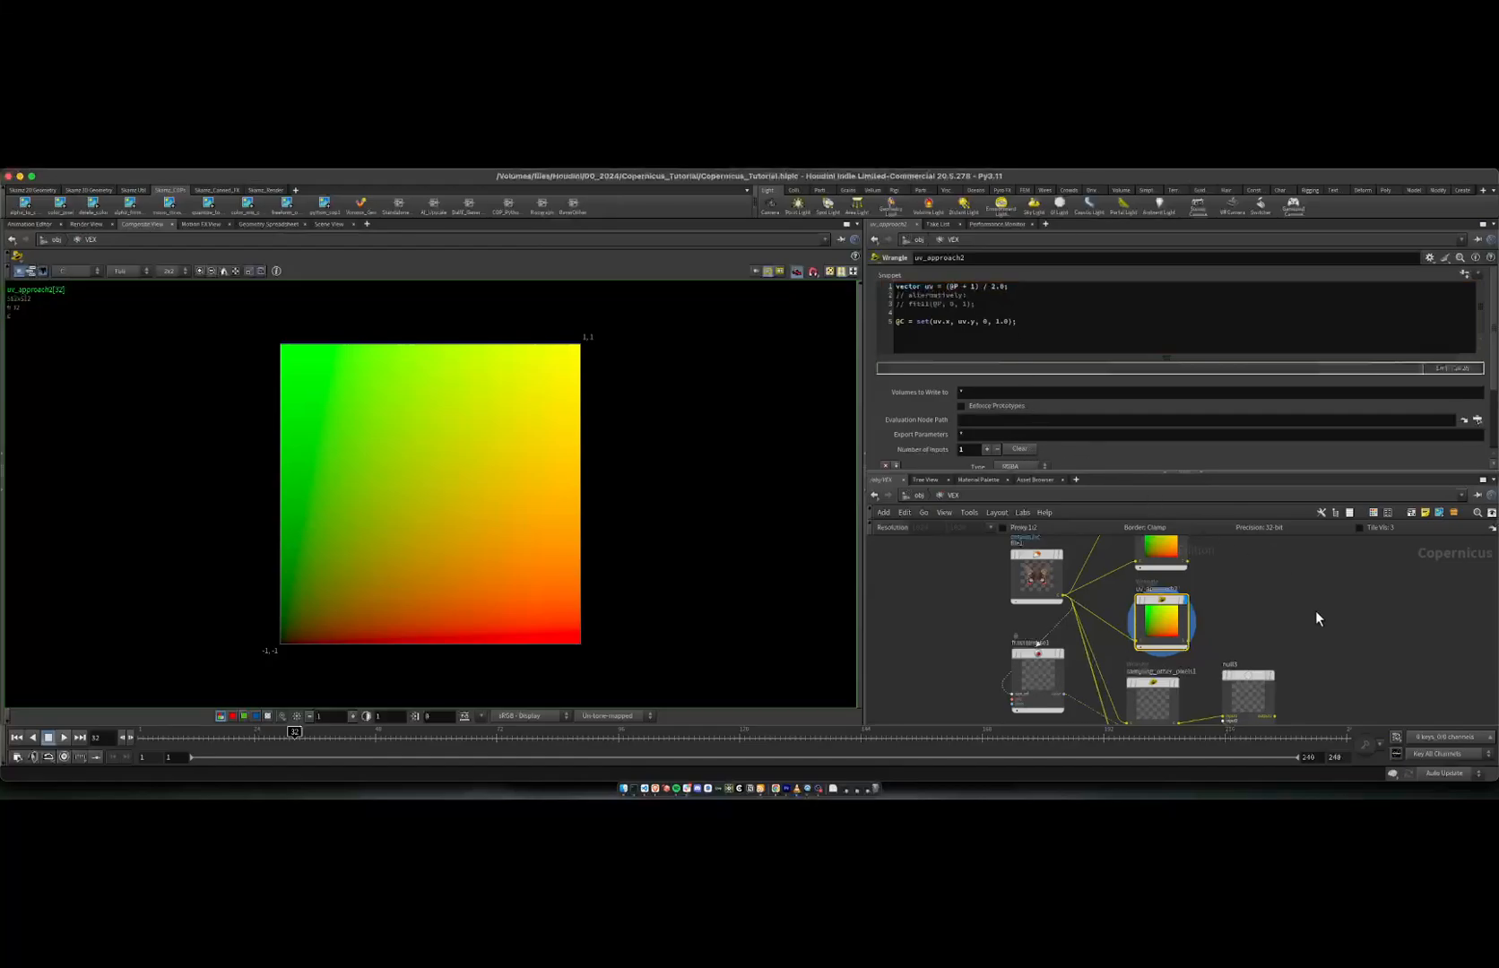
Step: Display the sampling_other_pixels1 wrangle in the compositing viewer and highlight its whole snippet
{"action": "middle_click_drag", "start_coordinate": [1314, 613], "coordinate": [1281, 557]}
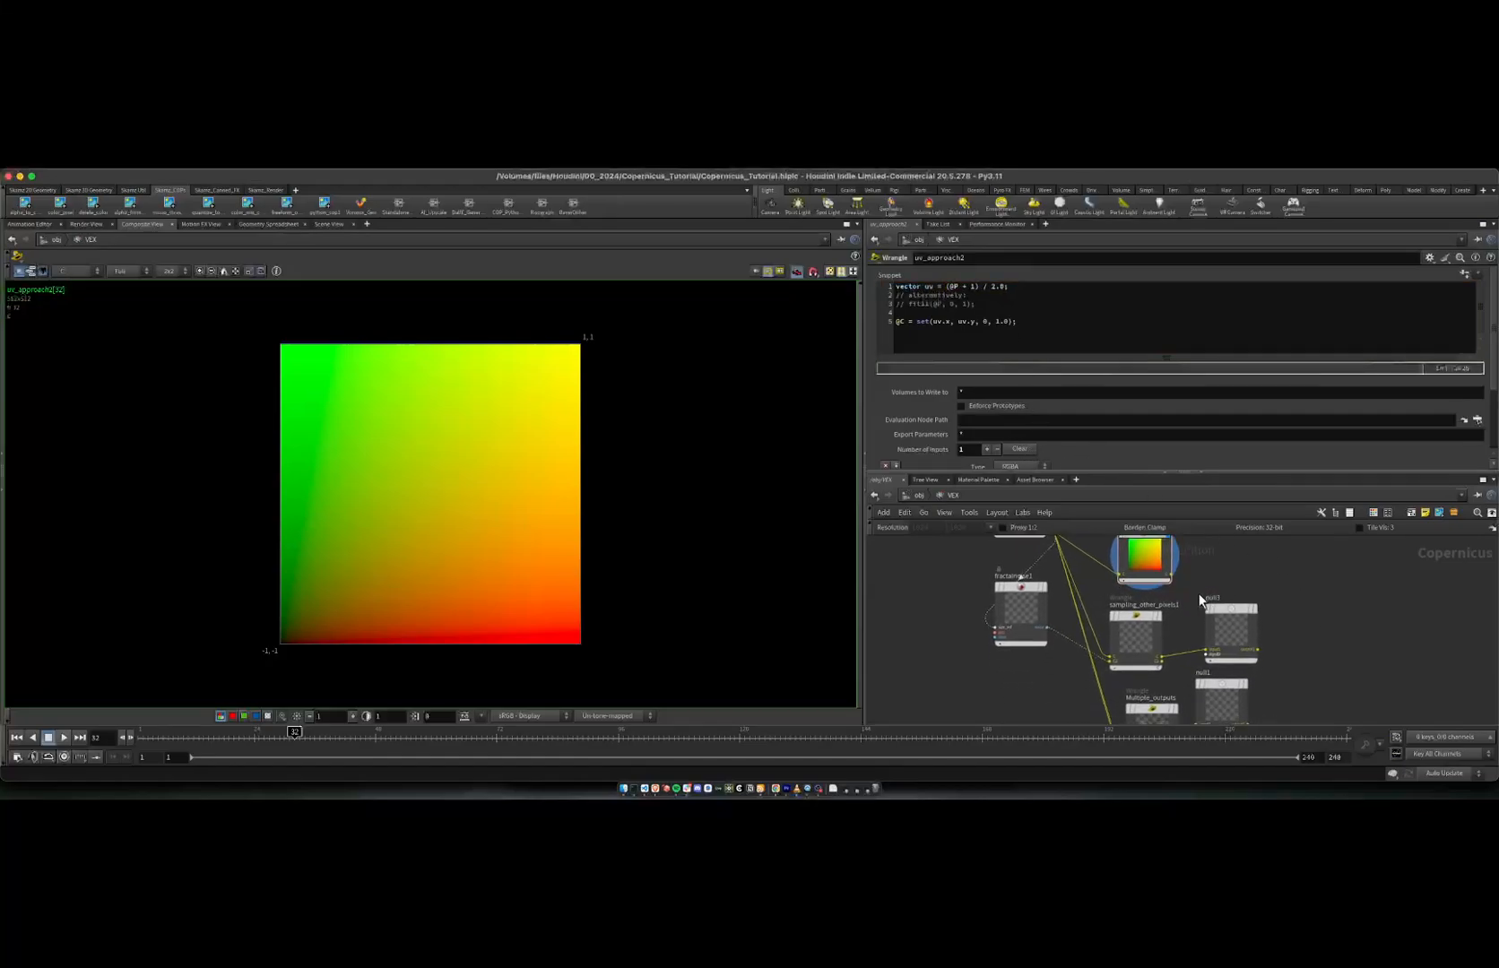
{"action": "left_click", "coordinate": [1161, 620]}
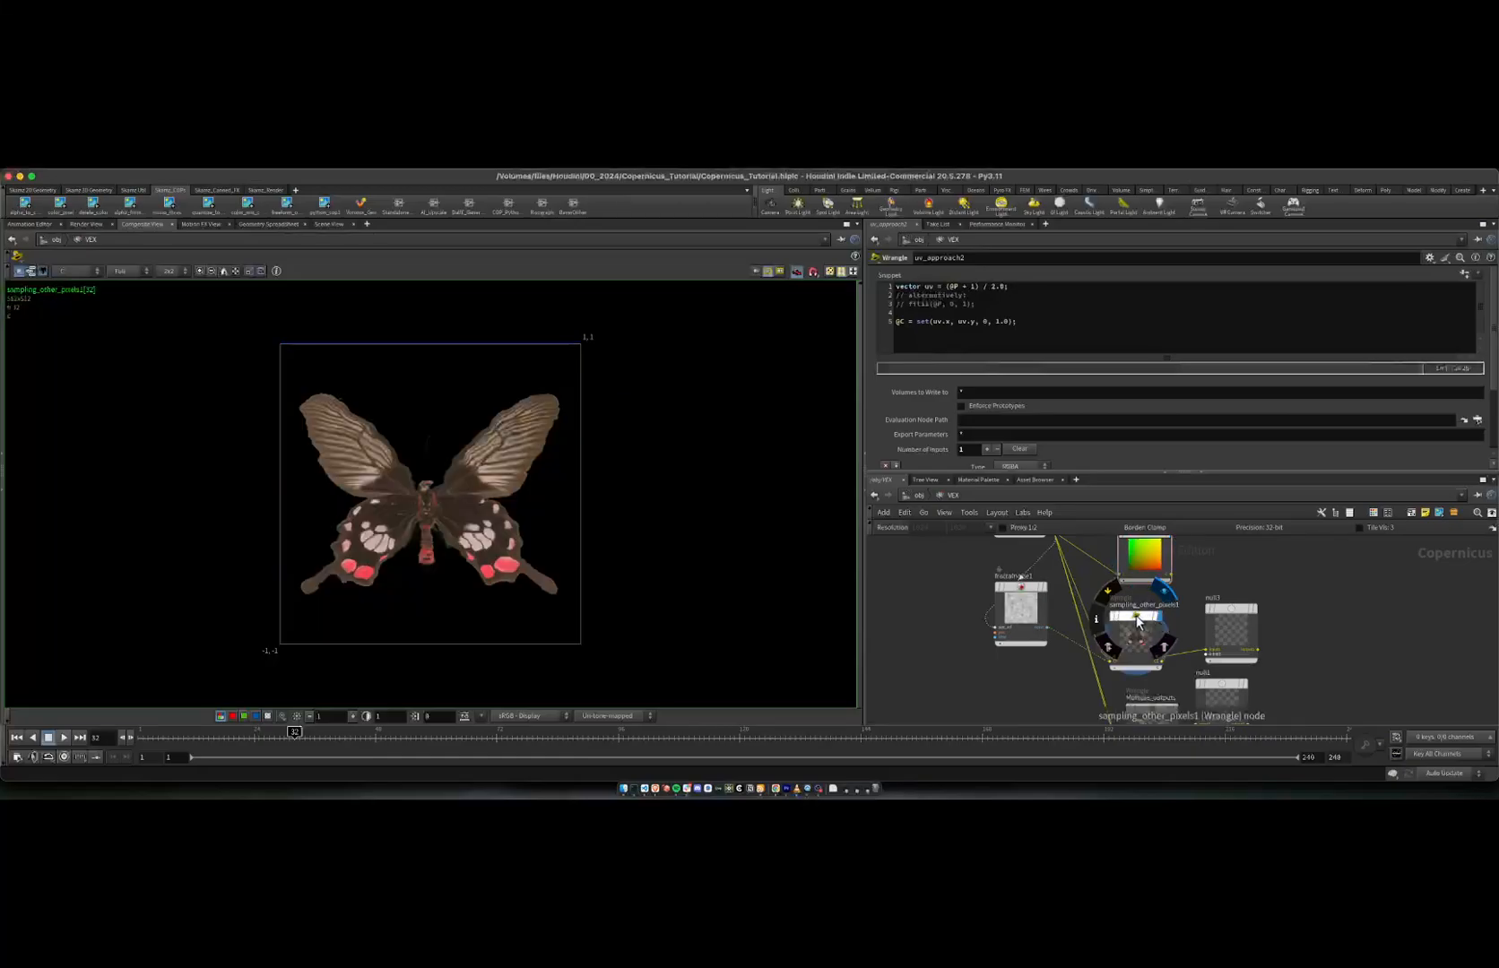
{"action": "scroll", "coordinate": [933, 594], "scroll_direction": "down", "scroll_amount": 2}
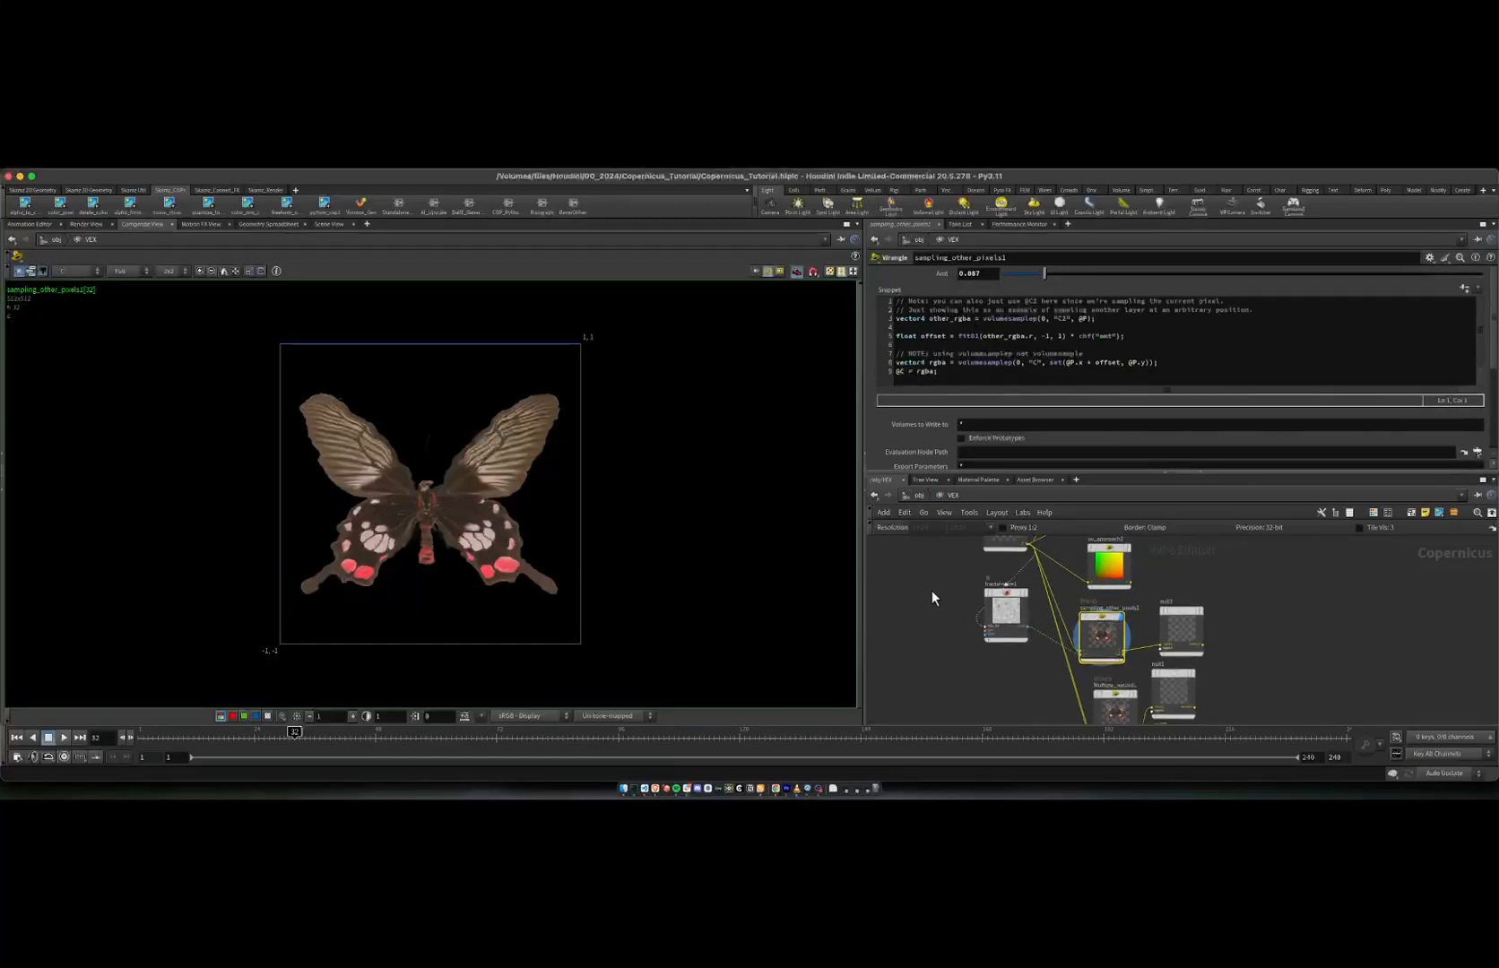
{"action": "middle_click_drag", "start_coordinate": [940, 601], "coordinate": [918, 616]}
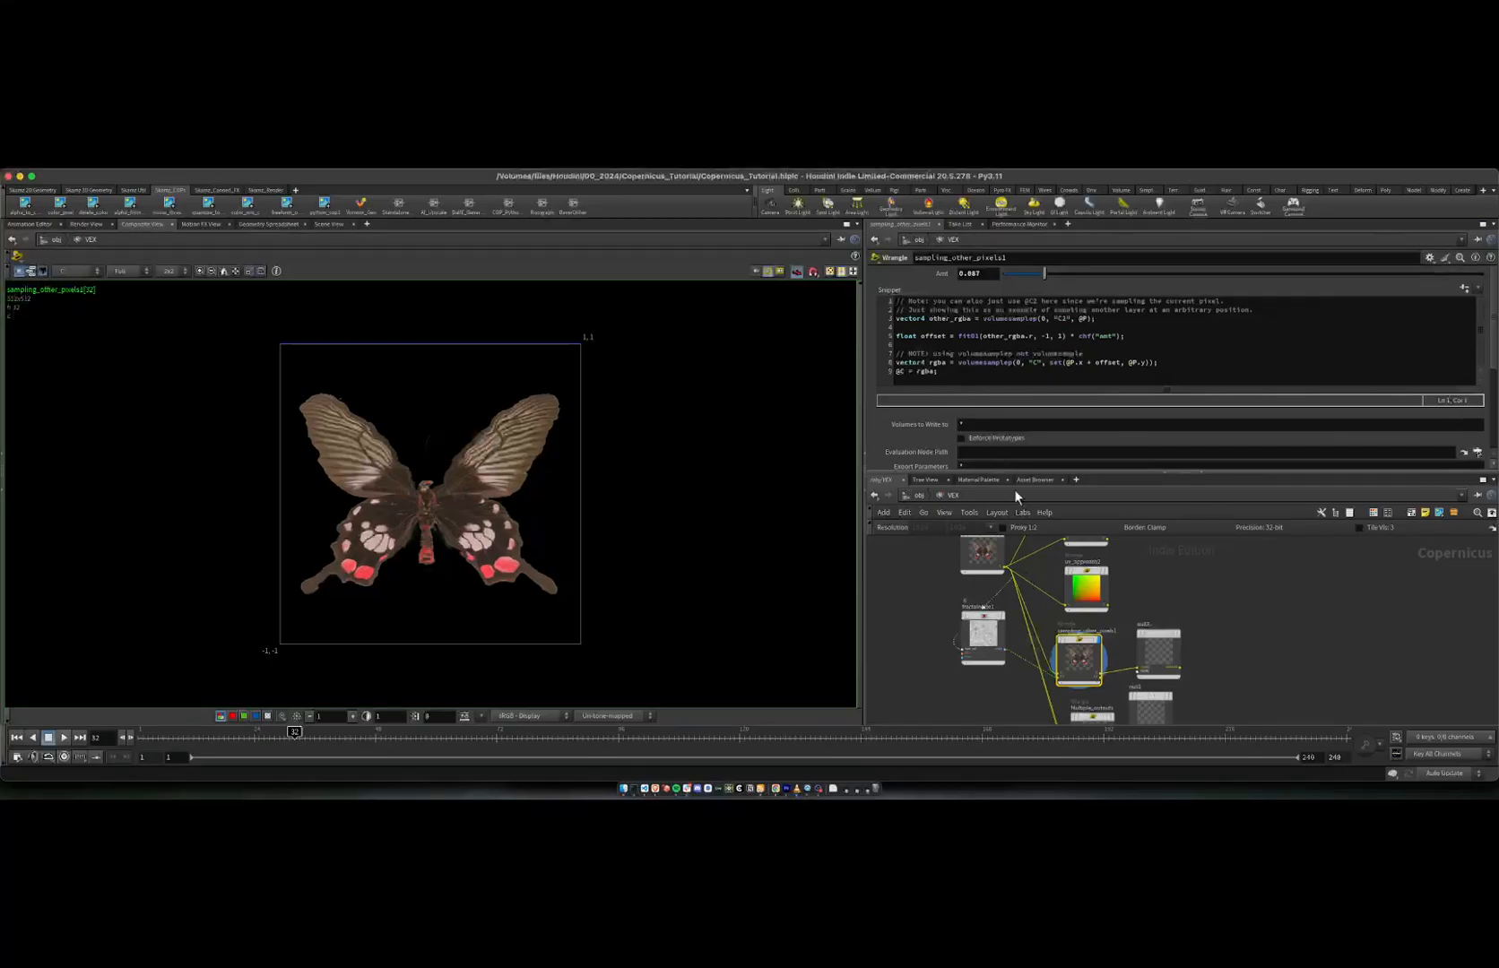
{"action": "left_click", "coordinate": [982, 362]}
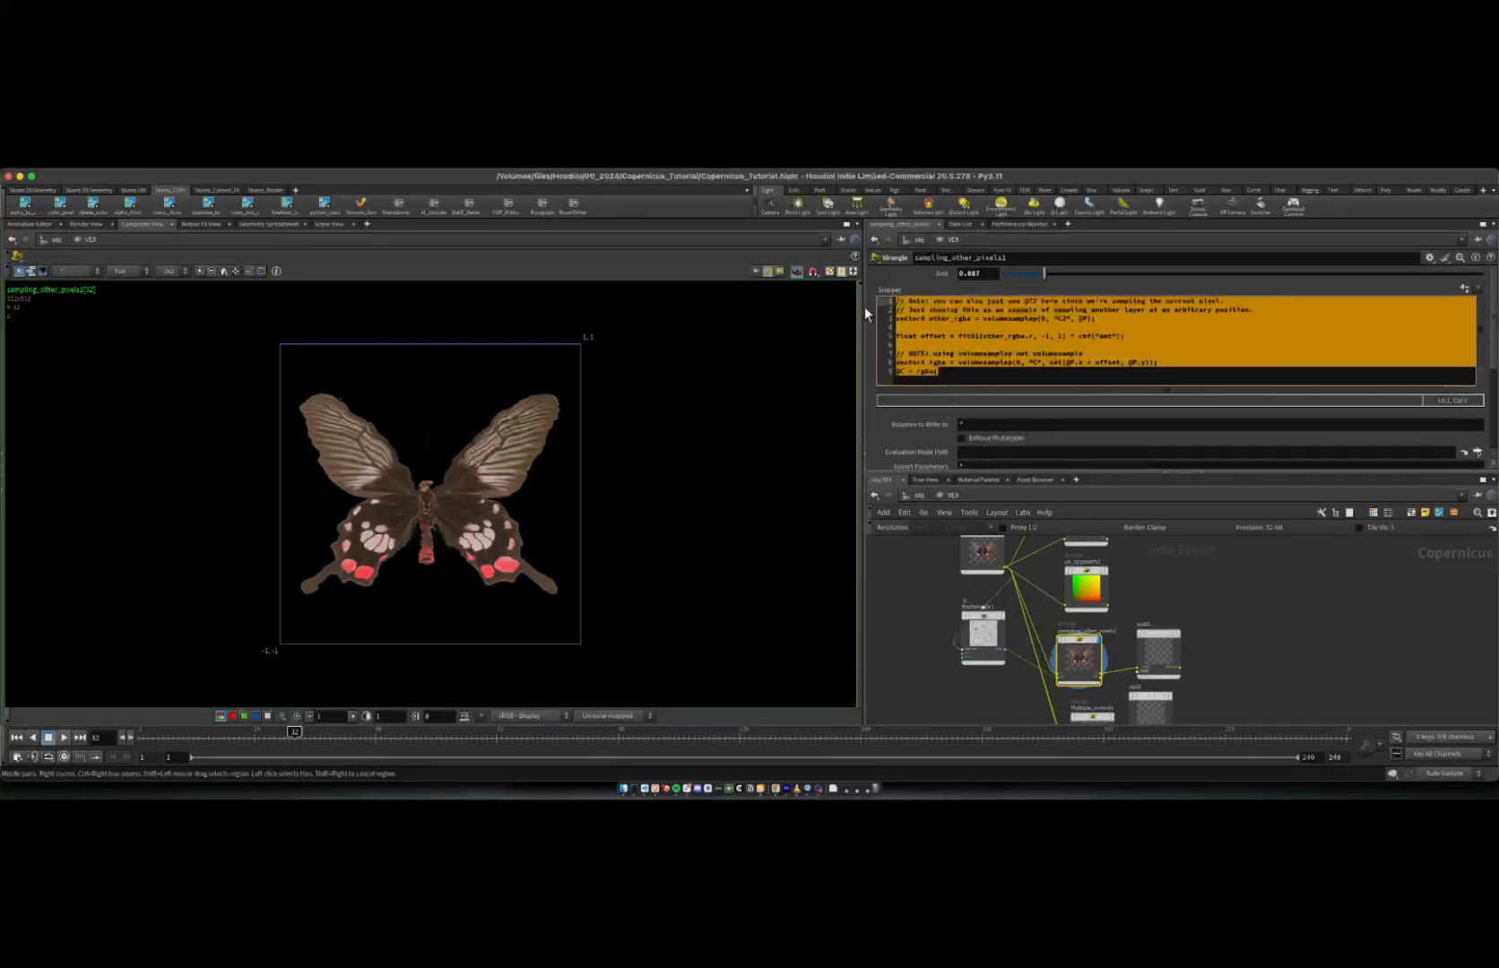
{"action": "left_click_drag", "start_coordinate": [987, 381], "coordinate": [883, 301]}
{"action": "left_click", "coordinate": [981, 354]}
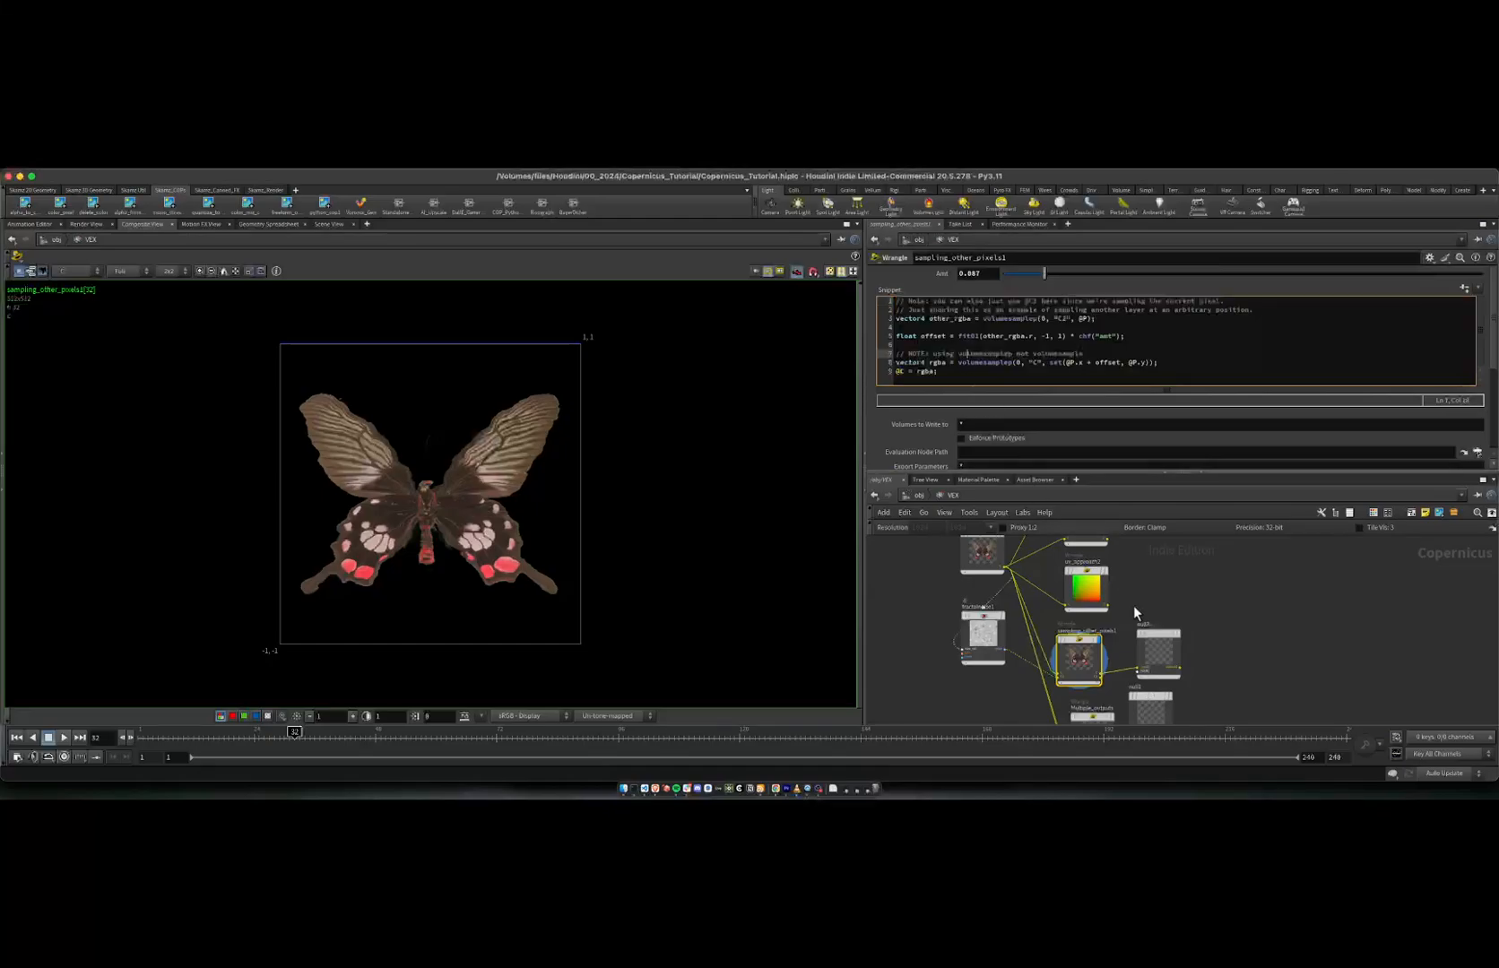
Step: Shift the null3 node and the sampling_other_pixels1 wrangle slightly within the network
{"action": "left_click", "coordinate": [1115, 630]}
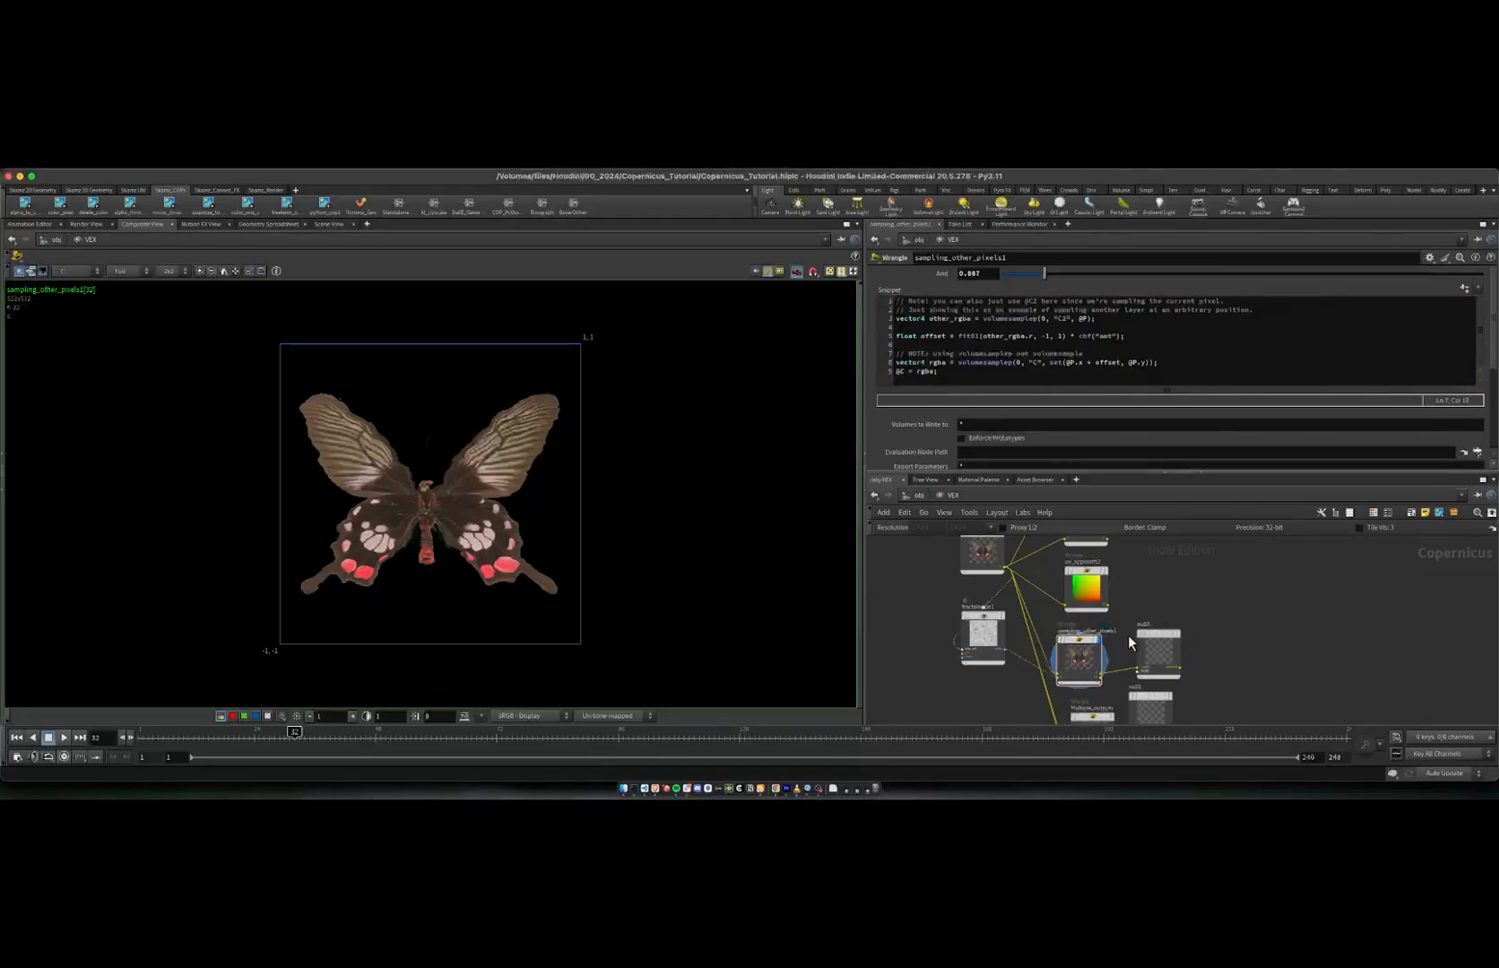
{"action": "left_click_drag", "start_coordinate": [1156, 648], "coordinate": [1176, 648]}
{"action": "left_click_drag", "start_coordinate": [1076, 643], "coordinate": [1087, 641]}
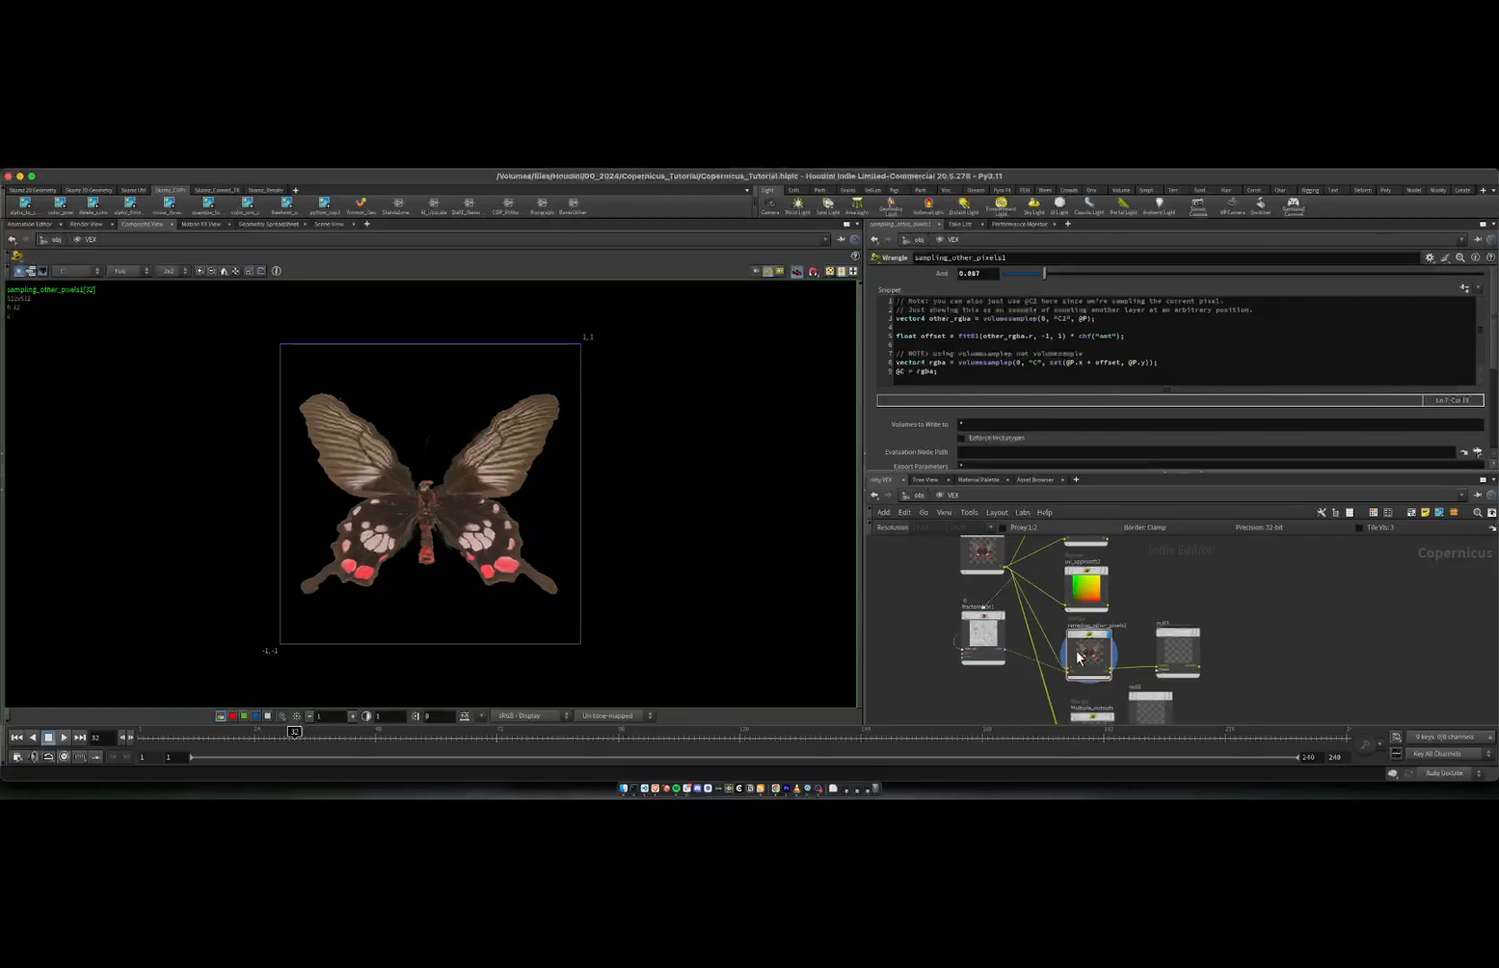
{"action": "mouse_move", "coordinate": [1098, 642]}
Step: Highlight the first volumesamplep call in the sampling_other_pixels1 snippet, and review the wrangle's input binding names
{"action": "left_click_drag", "start_coordinate": [983, 318], "coordinate": [1027, 320]}
{"action": "left_click", "coordinate": [1038, 318]}
{"action": "left_click", "coordinate": [983, 318]}
{"action": "left_click", "coordinate": [966, 317]}
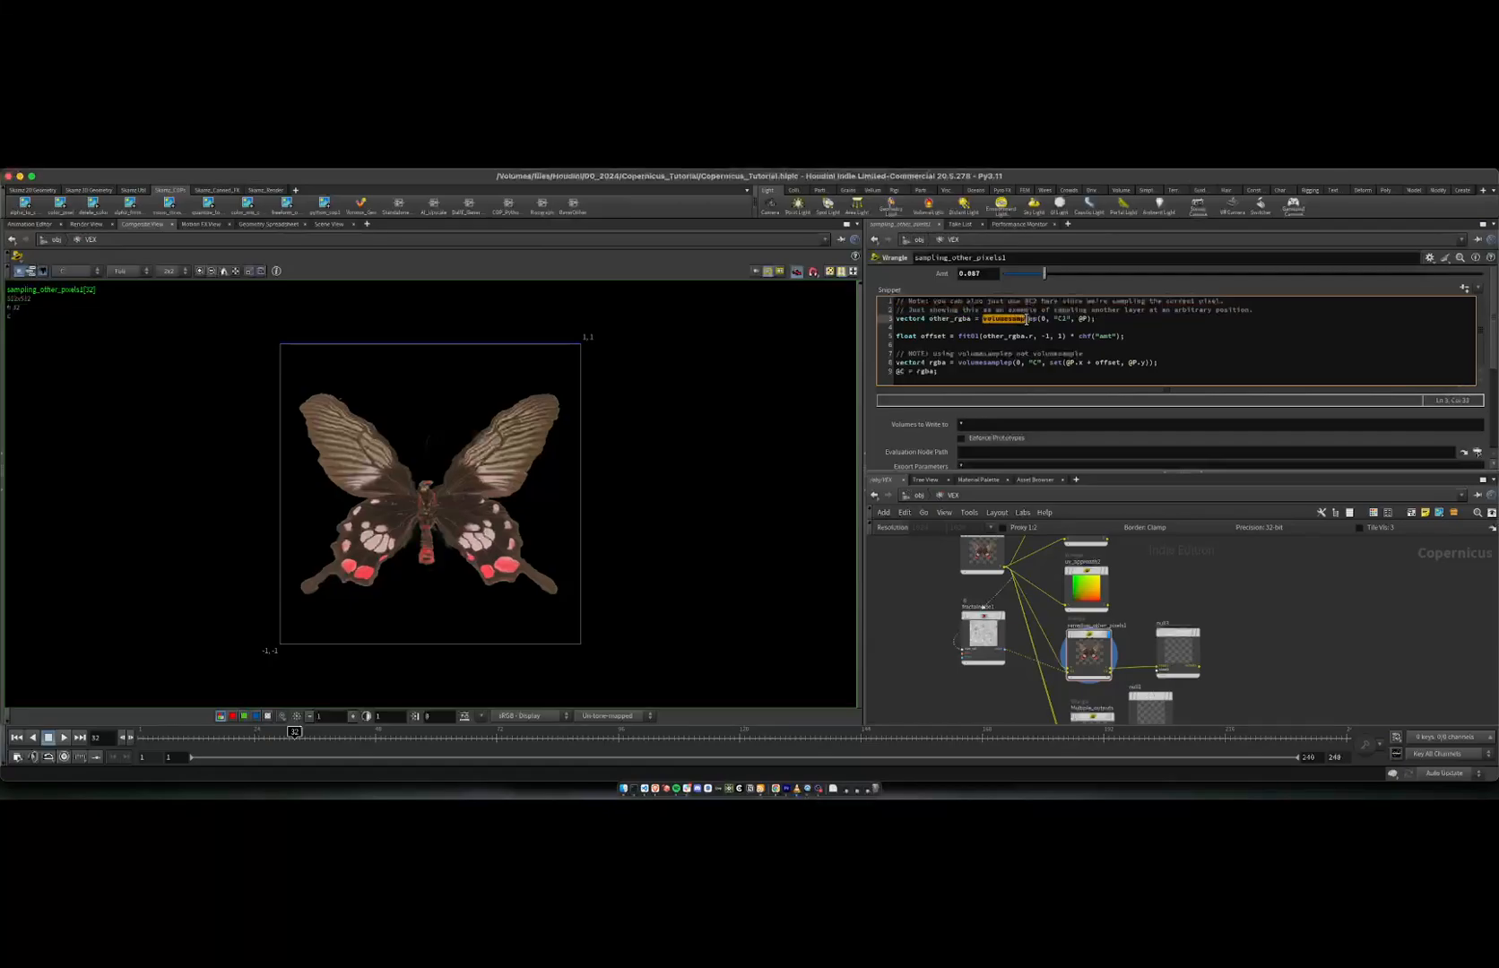
{"action": "left_click", "coordinate": [1033, 319]}
{"action": "scroll", "coordinate": [987, 377], "scroll_direction": "down", "scroll_amount": 5}
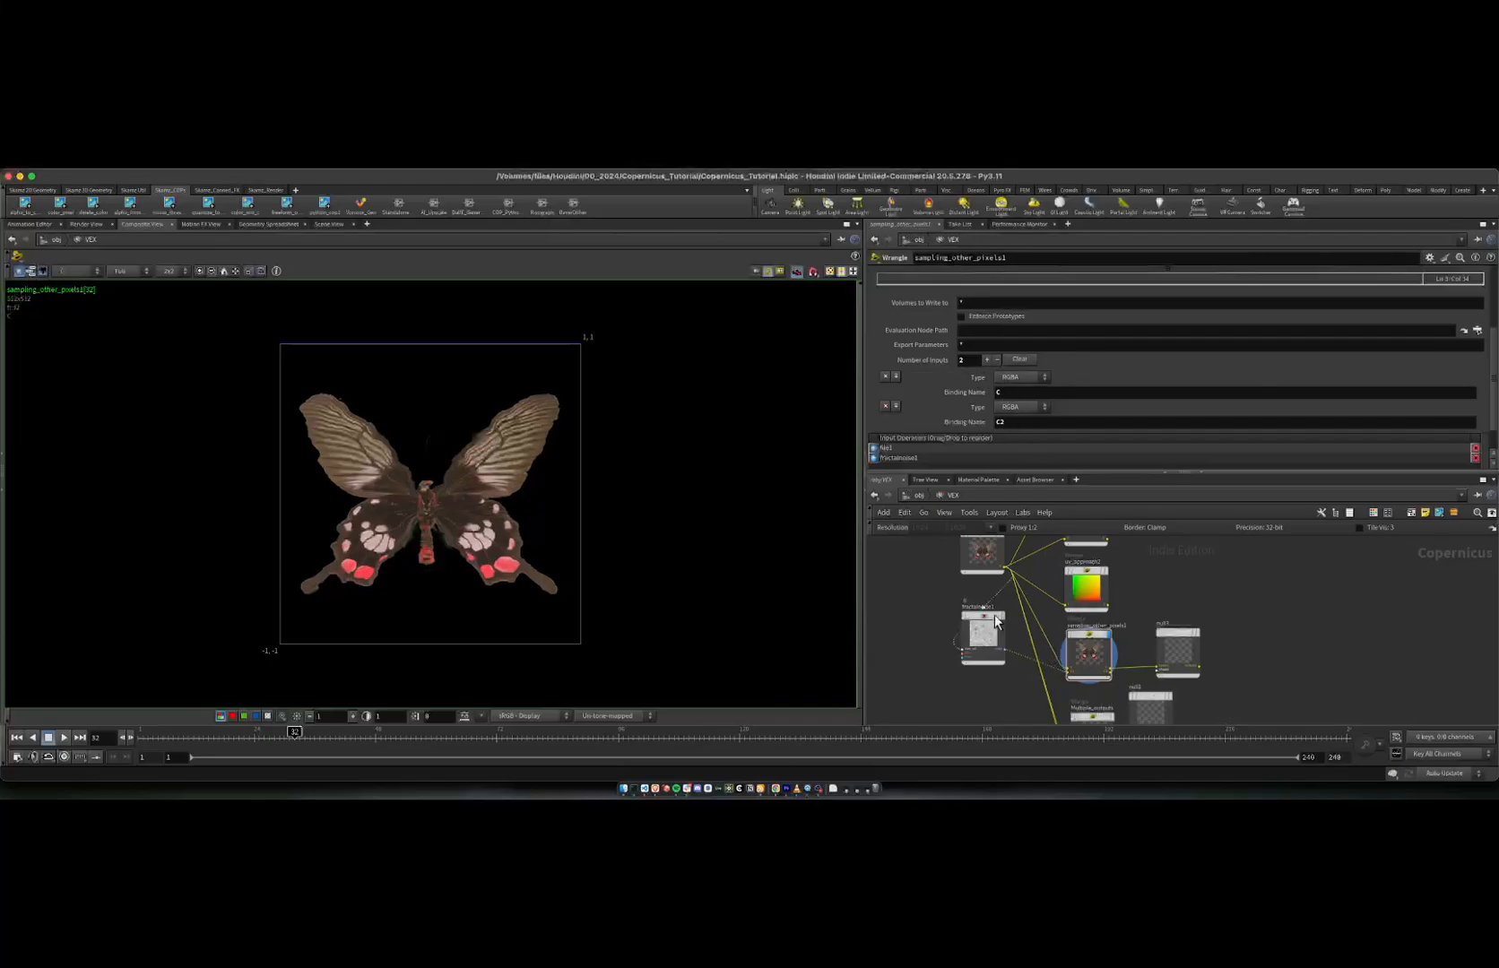
{"action": "scroll", "coordinate": [942, 605], "scroll_direction": "up", "scroll_amount": 2}
Step: Inspect the file1 source, display the fractal noise node in the viewer, and reselect the sampling_other_pixels1 wrangle
{"action": "left_click", "coordinate": [979, 556]}
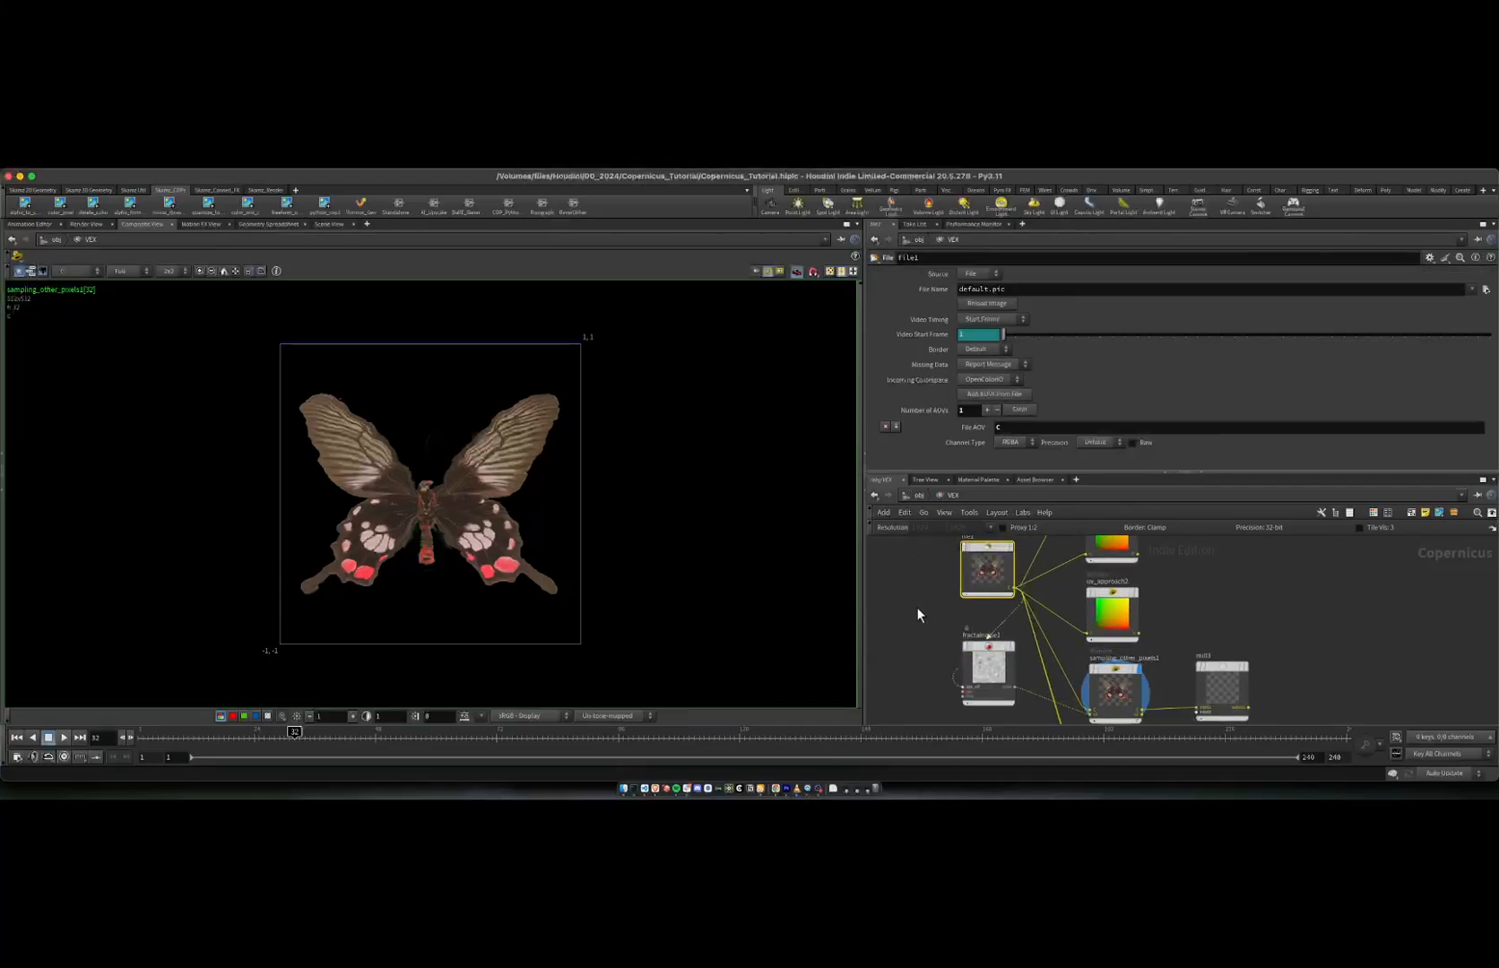
{"action": "middle_click_drag", "start_coordinate": [947, 644], "coordinate": [871, 619]}
{"action": "scroll", "coordinate": [983, 581], "scroll_direction": "up", "scroll_amount": 2}
{"action": "left_click", "coordinate": [1018, 584]}
{"action": "left_click", "coordinate": [993, 593]}
{"action": "left_click", "coordinate": [1117, 677]}
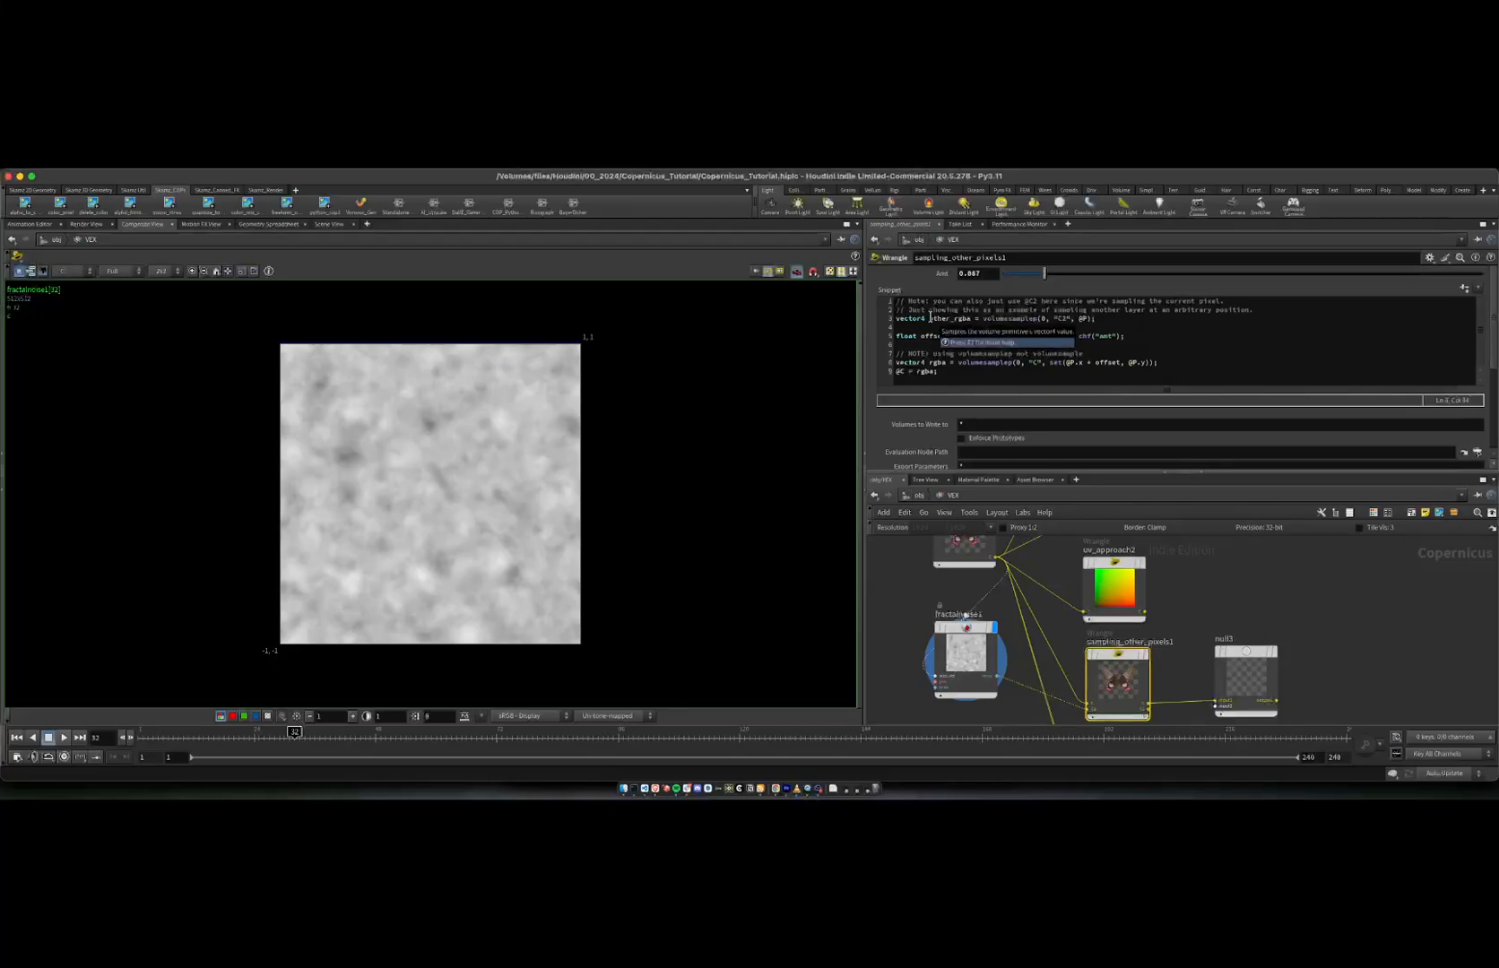
Step: Examine the "C2" and @P arguments of the volumesamplep call that fills other_rgba
{"action": "left_click", "coordinate": [1049, 317]}
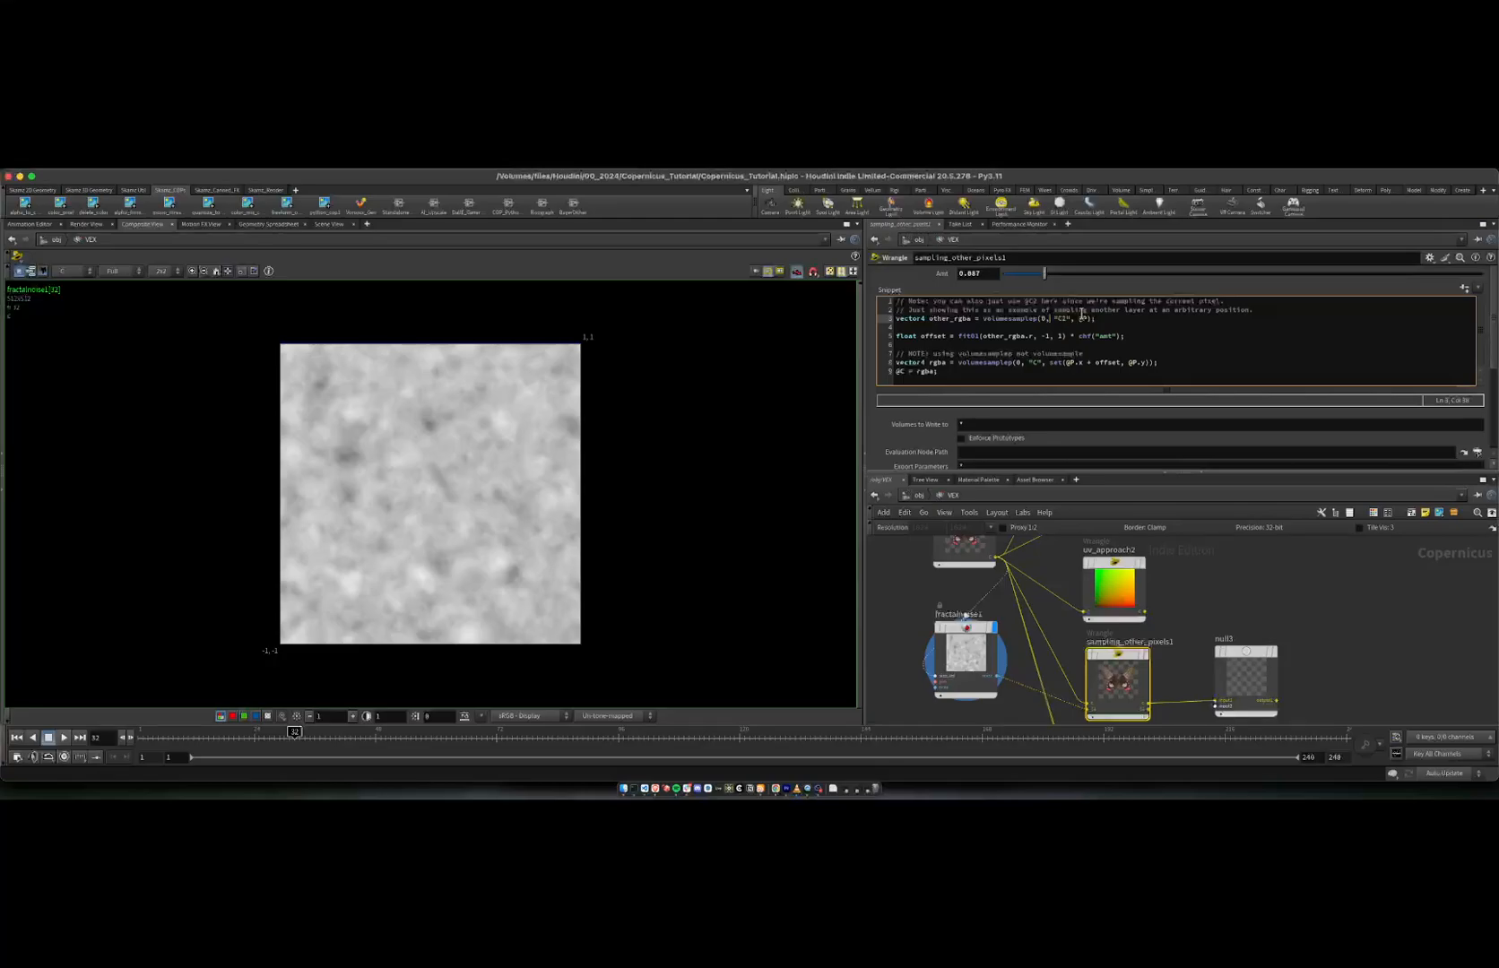
{"action": "left_click_drag", "start_coordinate": [1078, 318], "coordinate": [983, 318]}
{"action": "left_click", "coordinate": [1064, 316]}
{"action": "left_click", "coordinate": [984, 317]}
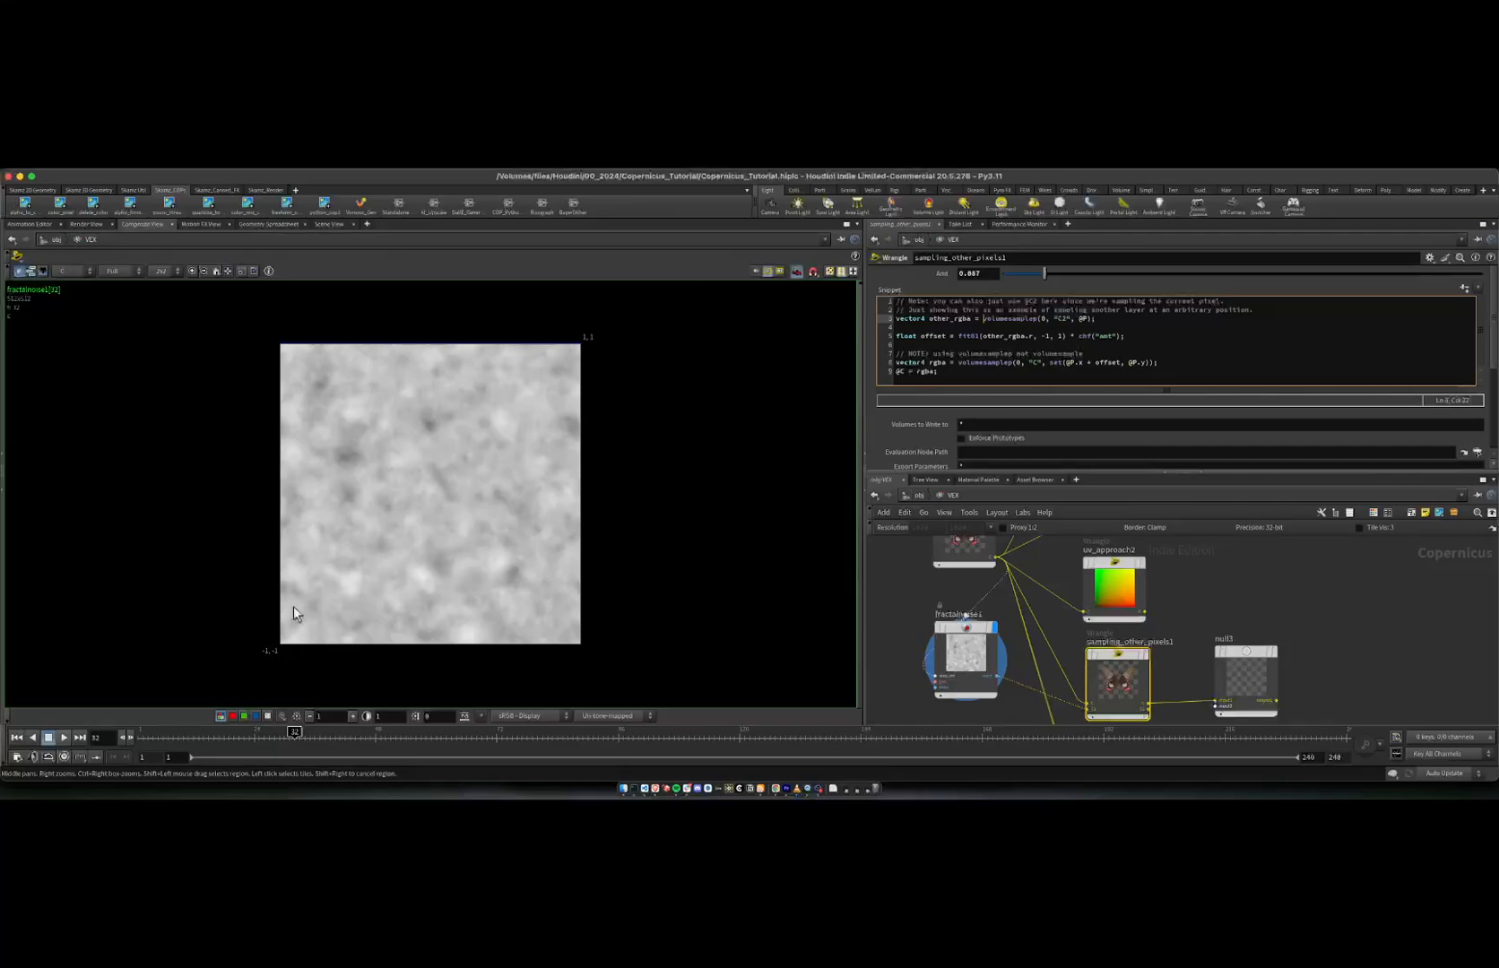
{"action": "double_click", "coordinate": [1081, 319]}
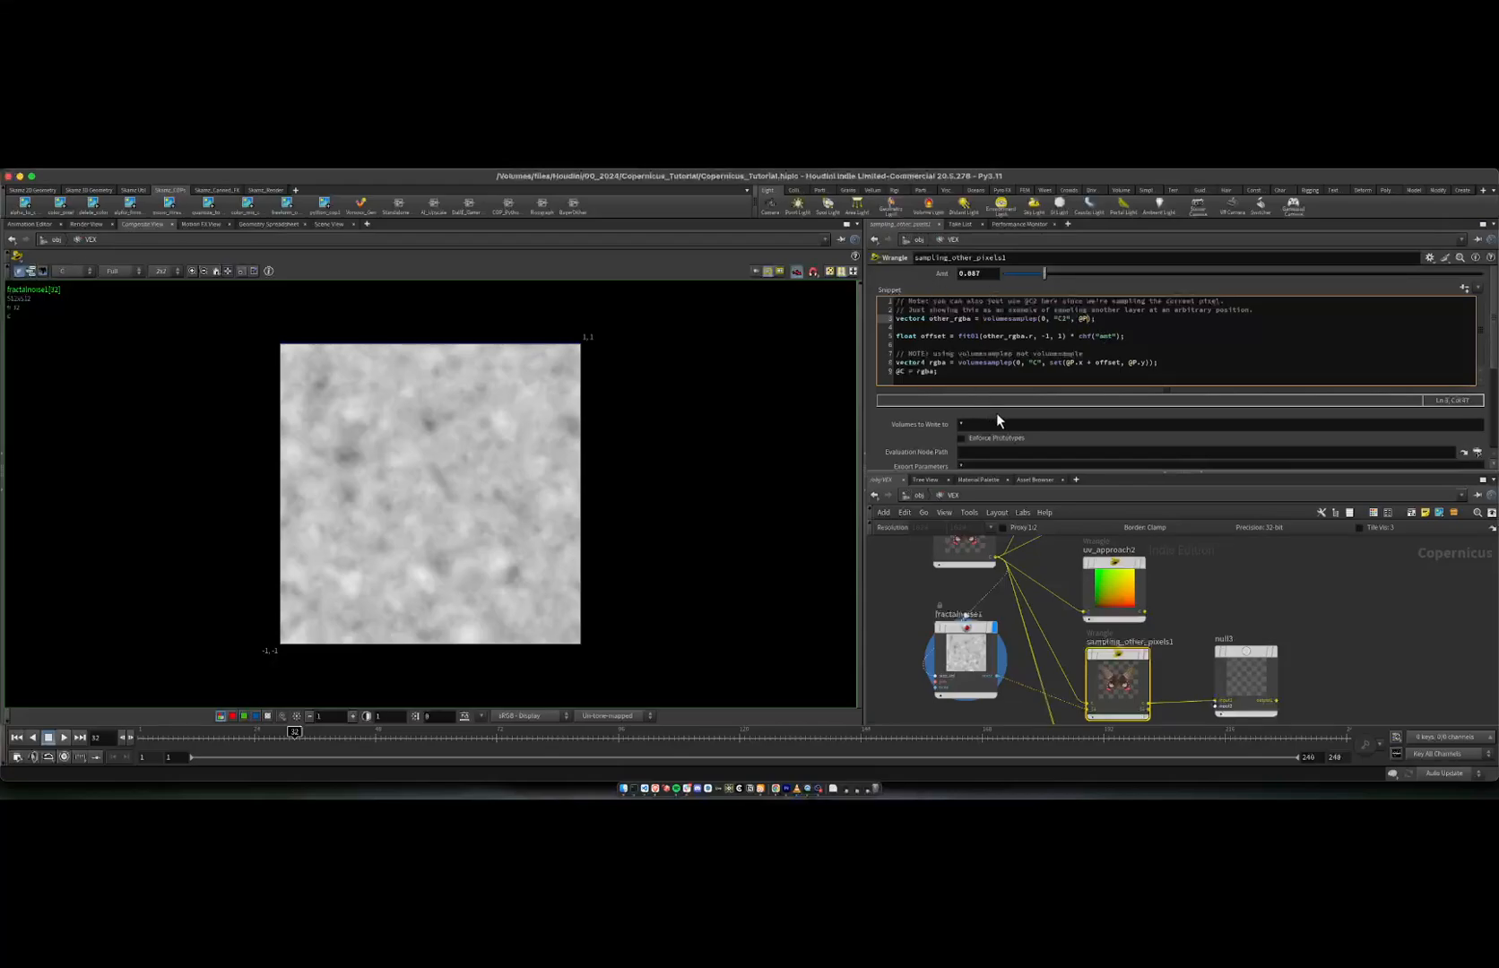
{"action": "left_click", "coordinate": [960, 354]}
Step: Highlight the fit01 function and the float offset variable in the offset line of the snippet
{"action": "left_click_drag", "start_coordinate": [983, 337], "coordinate": [1034, 337]}
{"action": "left_click", "coordinate": [1034, 337]}
{"action": "triple_click", "coordinate": [1063, 334]}
{"action": "left_click", "coordinate": [1046, 335]}
{"action": "left_click_drag", "start_coordinate": [901, 335], "coordinate": [962, 335]}
{"action": "left_click", "coordinate": [961, 335]}
Step: Highlight the volumesamplep call that samples "C" for rgba, and the chf("amt") multiplier of the offset
{"action": "left_click_drag", "start_coordinate": [957, 362], "coordinate": [1083, 362]}
{"action": "left_click", "coordinate": [1085, 363]}
{"action": "left_click", "coordinate": [1084, 360]}
{"action": "left_click_drag", "start_coordinate": [1079, 335], "coordinate": [1120, 336]}
{"action": "left_click", "coordinate": [1120, 336]}
Step: Display null3 in the viewer, and set the Amt parameter of sampling_other_pixels1 to about 0.187
{"action": "mouse_move", "coordinate": [1273, 656]}
{"action": "left_click", "coordinate": [1280, 621]}
{"action": "left_click", "coordinate": [1246, 664]}
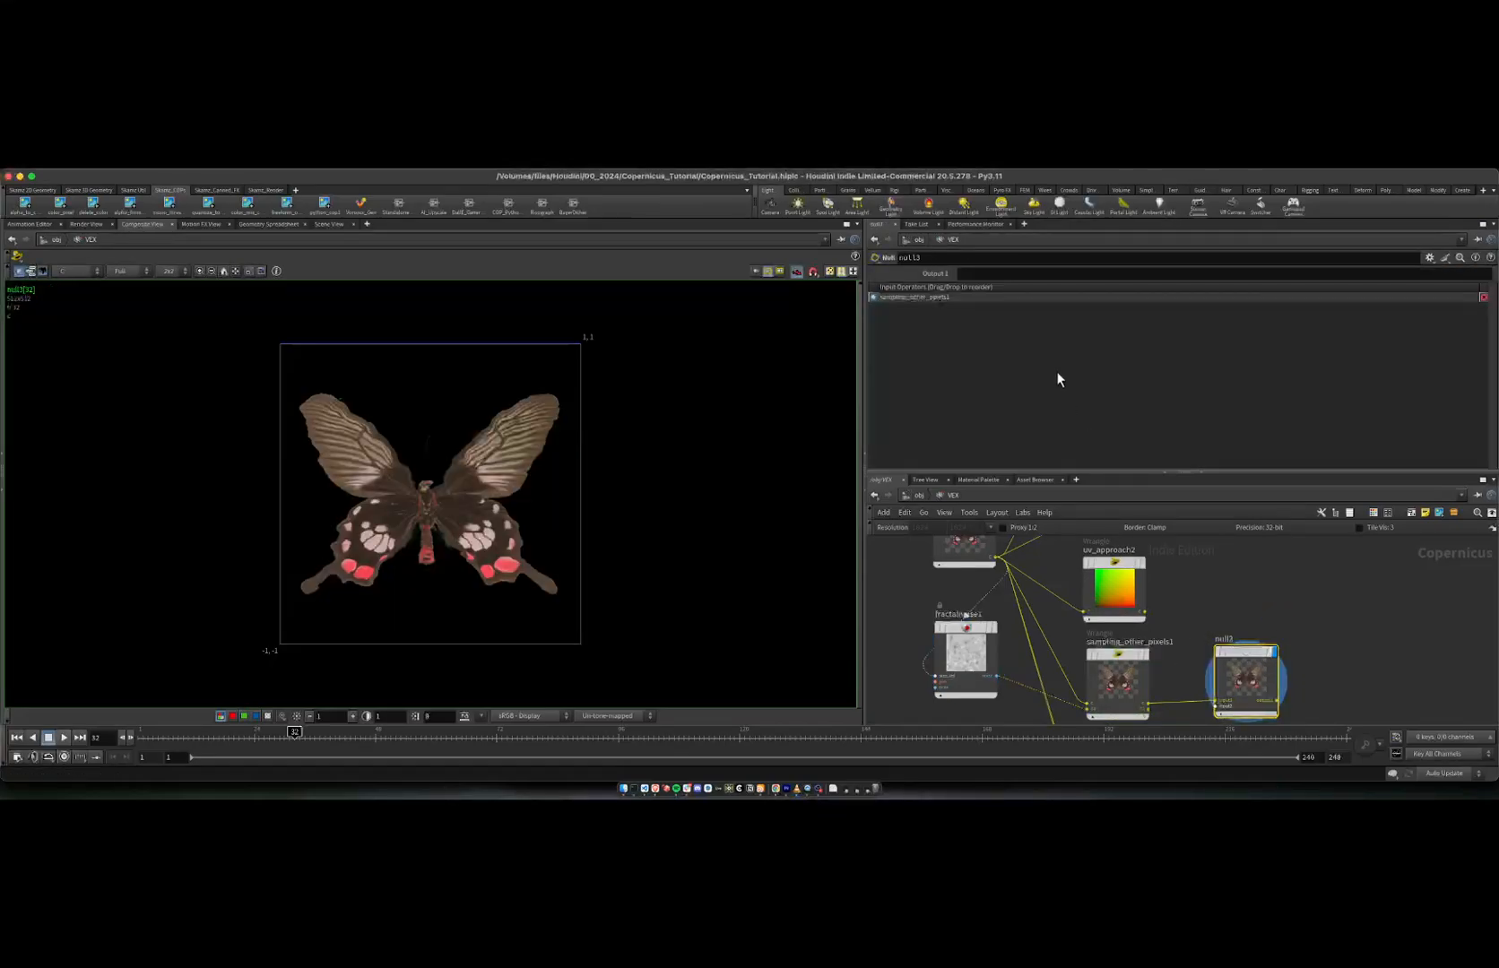
{"action": "left_click", "coordinate": [1119, 679]}
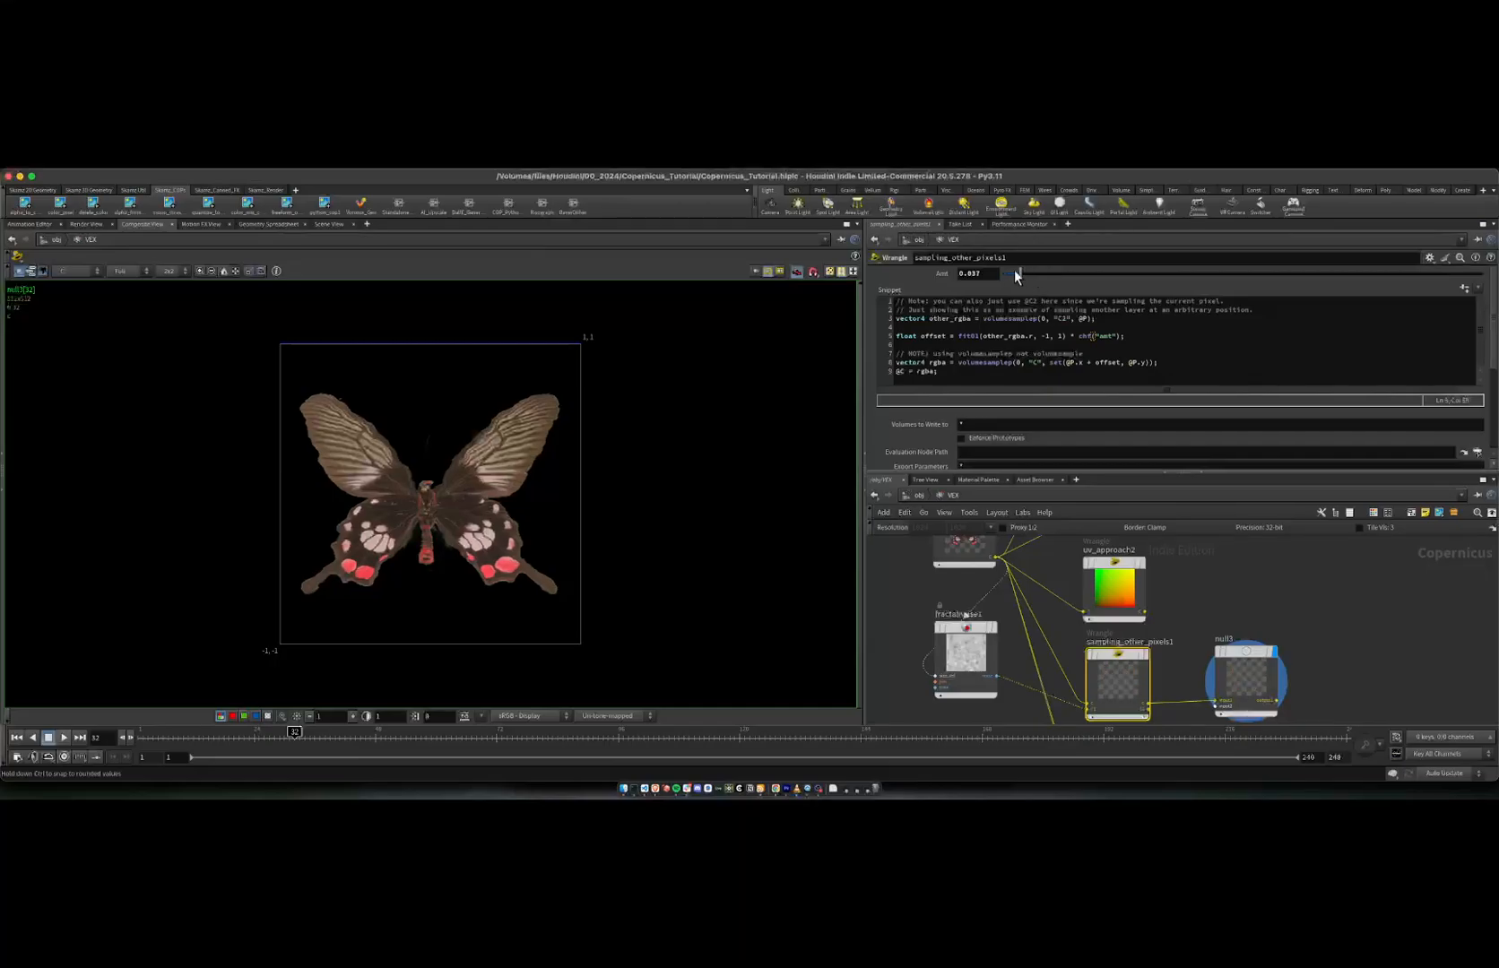
{"action": "mouse_move", "coordinate": [1086, 272]}
{"action": "left_mouse_down"}
{"action": "mouse_move", "coordinate": [1273, 271]}
{"action": "mouse_move", "coordinate": [1025, 270]}
{"action": "mouse_move", "coordinate": [1391, 258]}
{"action": "mouse_move", "coordinate": [1211, 258]}
{"action": "mouse_move", "coordinate": [995, 292]}
{"action": "mouse_move", "coordinate": [1338, 271]}
{"action": "mouse_move", "coordinate": [994, 269]}
{"action": "mouse_move", "coordinate": [1094, 273]}
{"action": "left_mouse_up"}
Step: Display the Multiple_outputs wrangle in the viewer and examine its input and output connectors
{"action": "scroll", "coordinate": [1237, 614], "scroll_direction": "down", "scroll_amount": 5}
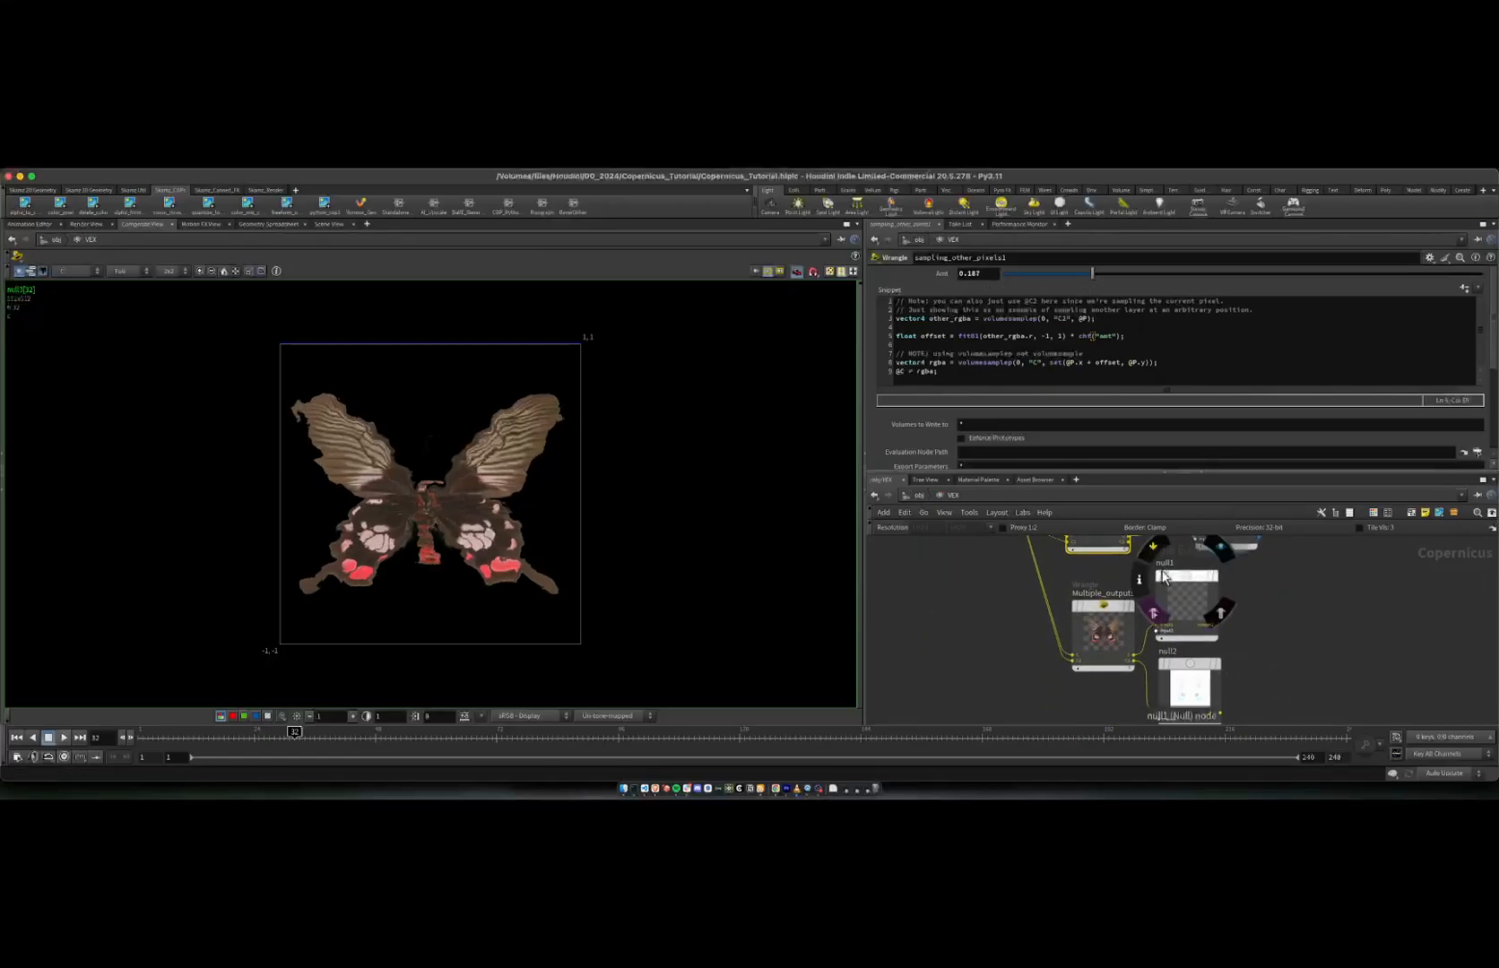
{"action": "left_click", "coordinate": [1137, 577]}
{"action": "left_click", "coordinate": [1112, 607]}
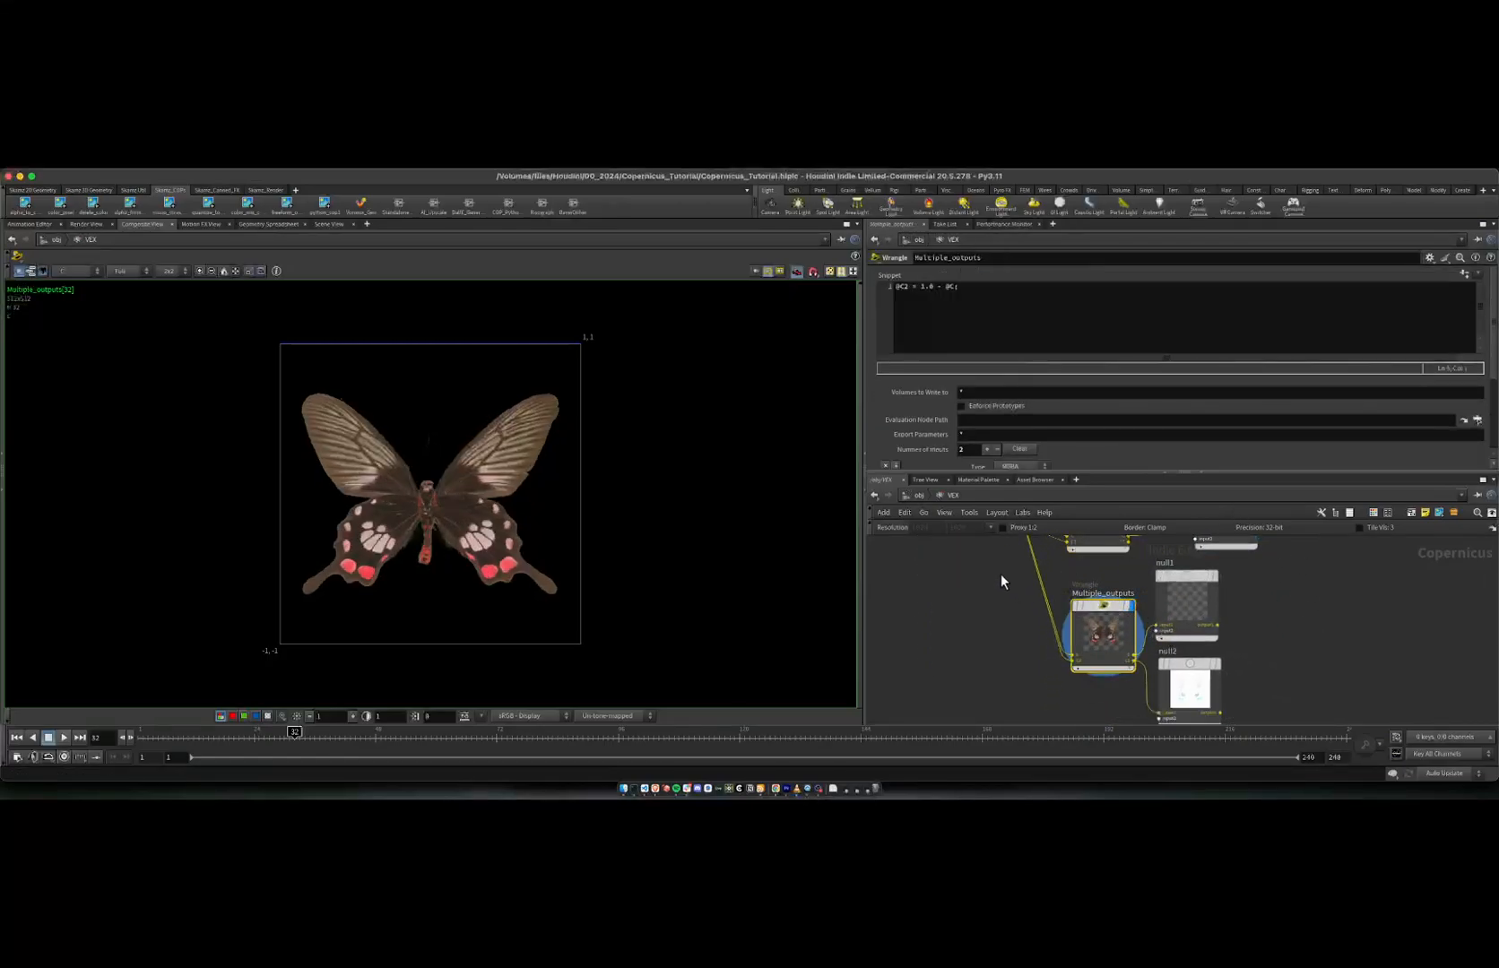
{"action": "scroll", "coordinate": [1027, 667], "scroll_direction": "down", "scroll_amount": 3}
{"action": "mouse_move", "coordinate": [1000, 572]}
{"action": "middle_mouse_down"}
{"action": "mouse_move", "coordinate": [1028, 666]}
{"action": "mouse_move", "coordinate": [995, 600]}
{"action": "middle_mouse_up"}
{"action": "scroll", "coordinate": [1043, 596], "scroll_direction": "up", "scroll_amount": 3}
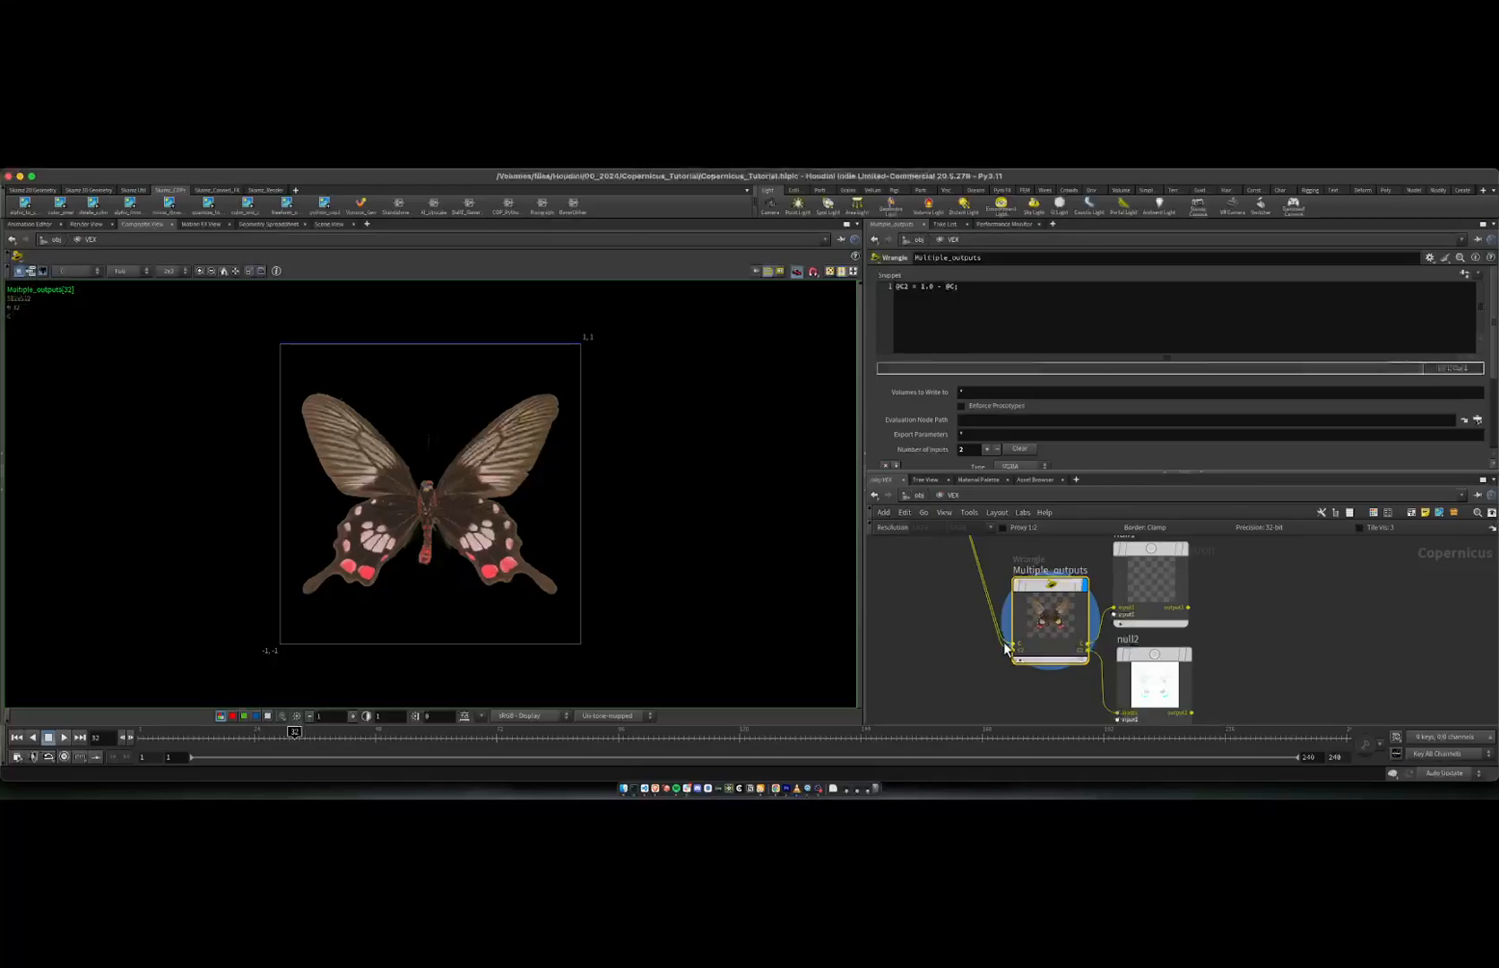
{"action": "scroll", "coordinate": [985, 423], "scroll_direction": "down", "scroll_amount": 3}
{"action": "scroll", "coordinate": [985, 423], "scroll_direction": "up", "scroll_amount": 3}
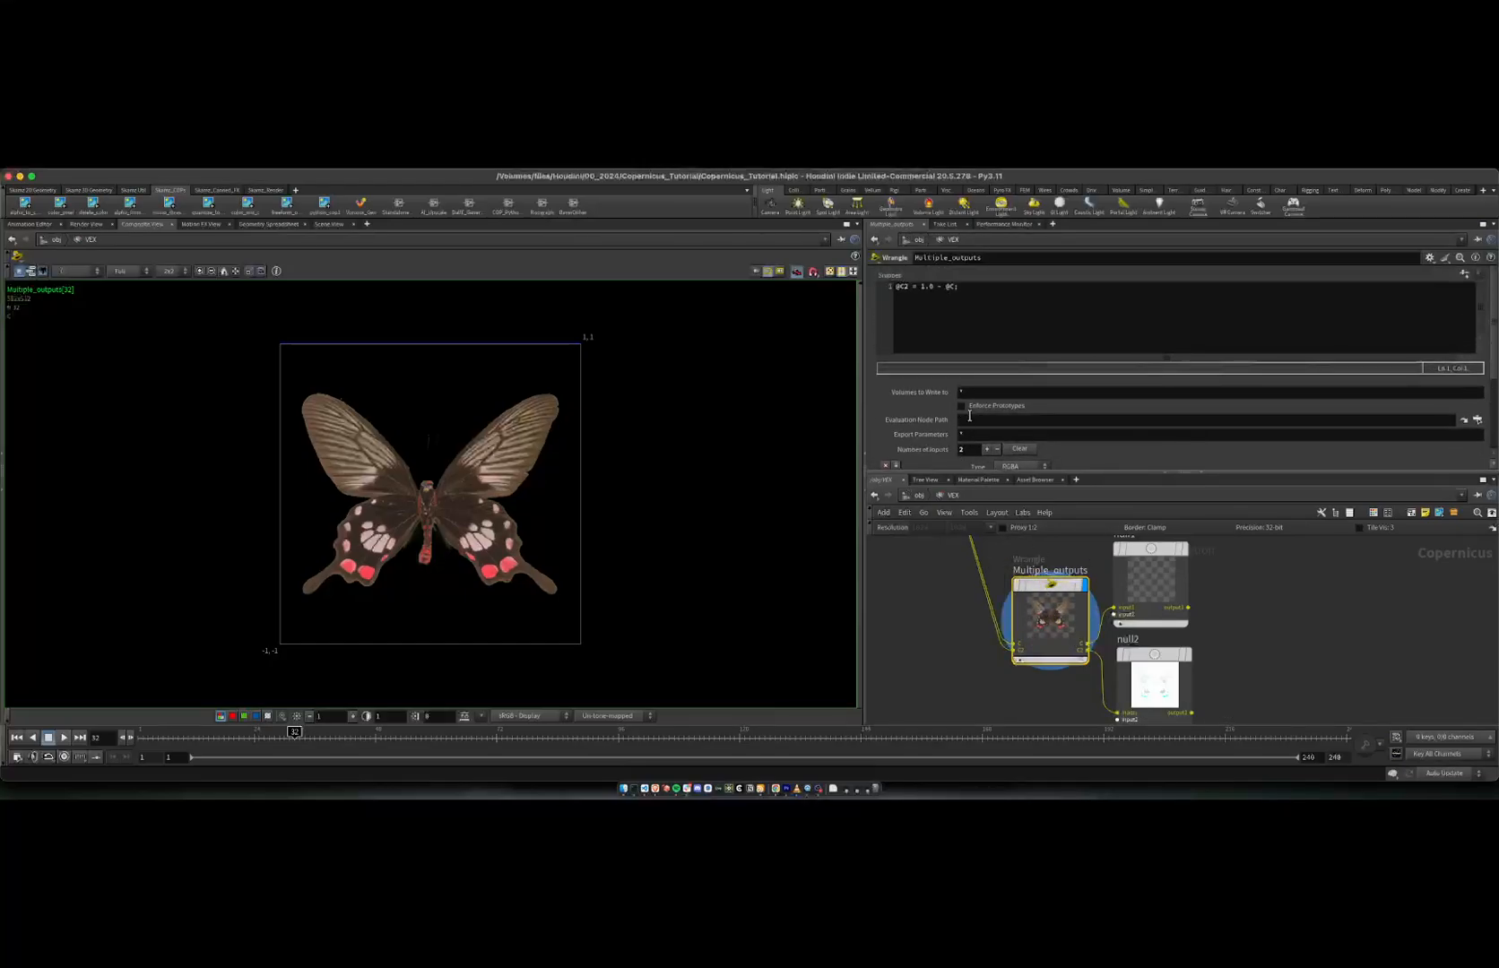
{"action": "left_click", "coordinate": [1025, 322]}
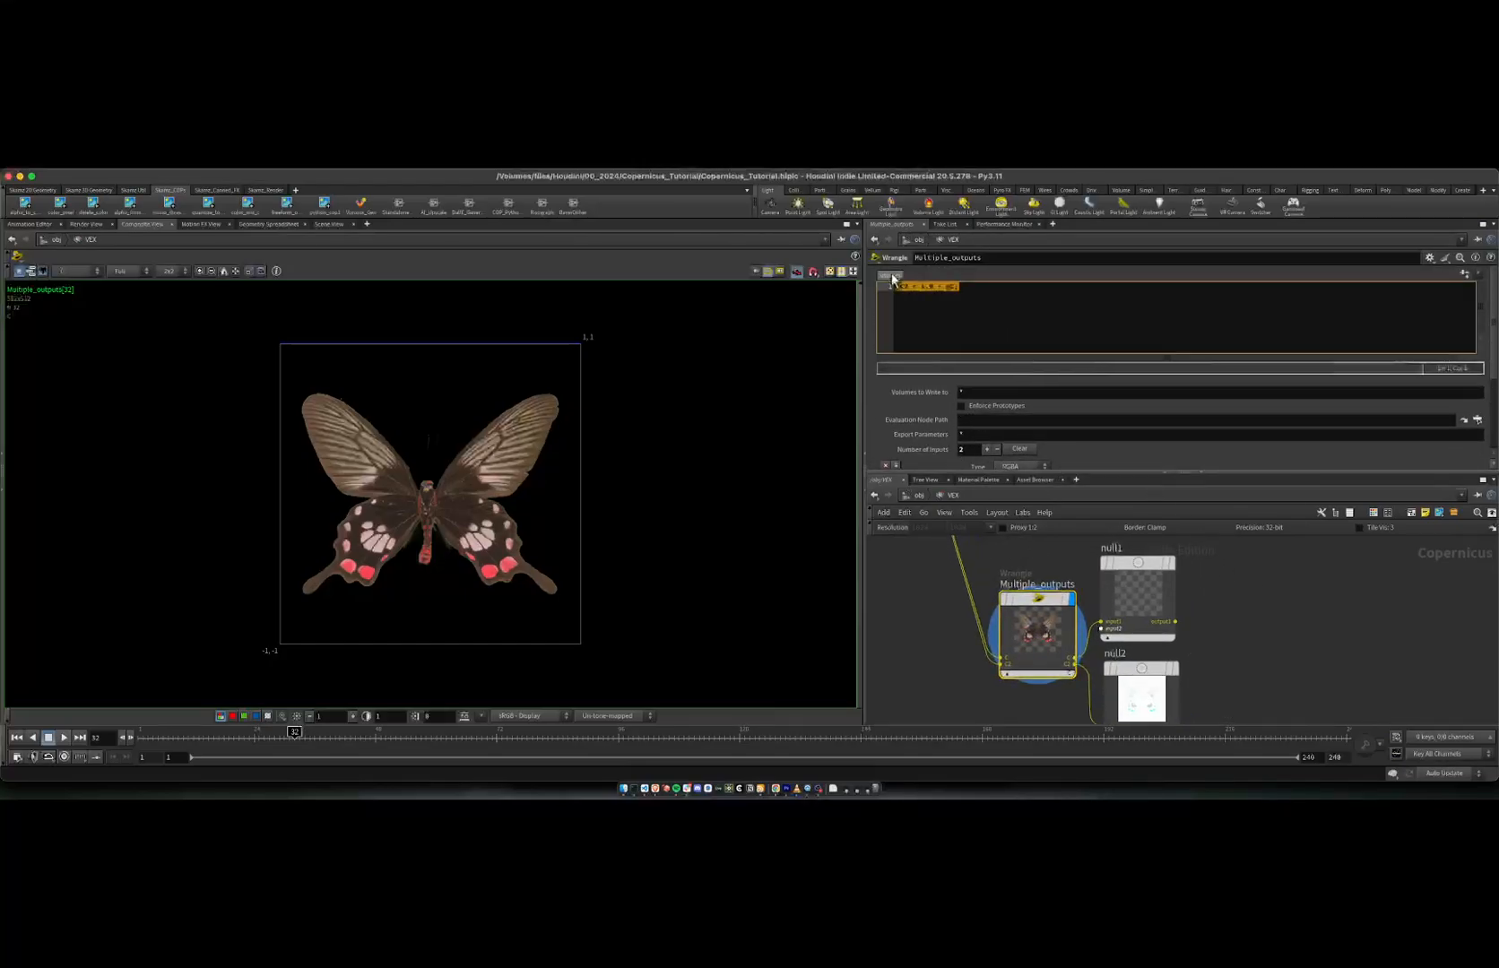
{"action": "middle_click_drag", "start_coordinate": [930, 557], "coordinate": [937, 583]}
{"action": "left_click", "coordinate": [915, 329]}
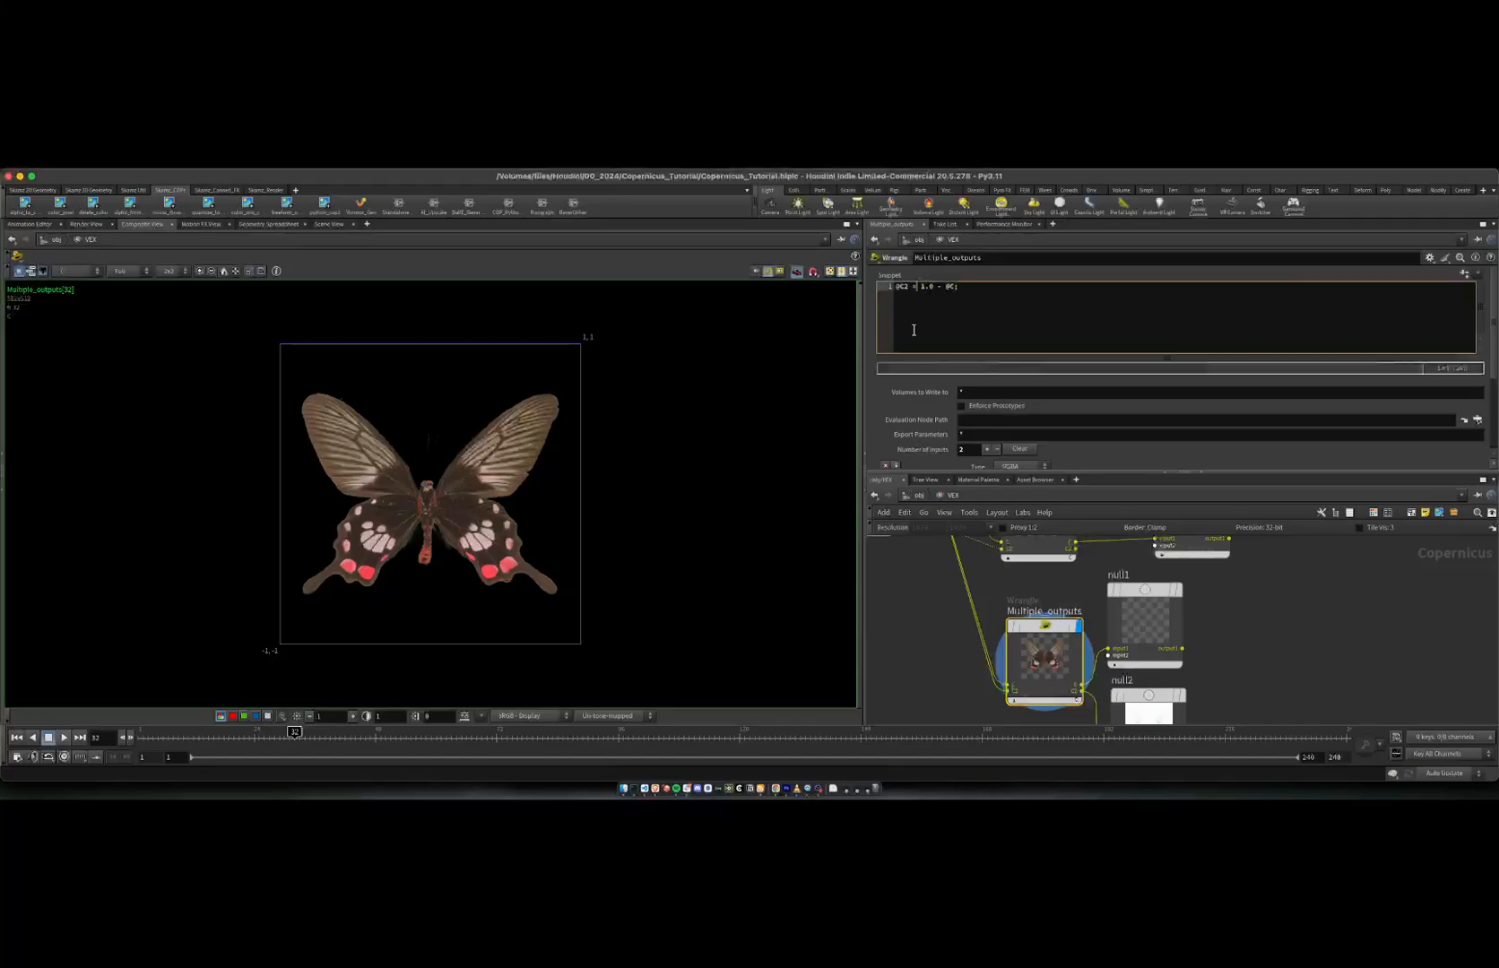
{"action": "mouse_move", "coordinate": [895, 286]}
{"action": "left_mouse_down"}
{"action": "mouse_move", "coordinate": [957, 290]}
{"action": "mouse_move", "coordinate": [897, 282]}
{"action": "mouse_move", "coordinate": [921, 287]}
{"action": "left_mouse_up"}
{"action": "left_click", "coordinate": [956, 290]}
{"action": "left_click", "coordinate": [938, 288]}
{"action": "left_click", "coordinate": [897, 287]}
{"action": "left_click", "coordinate": [922, 287]}
Step: Check the C and C2 outputs of Multiple_outputs, and display null1 in the viewer
{"action": "scroll", "coordinate": [1087, 697], "scroll_direction": "up", "scroll_amount": 3}
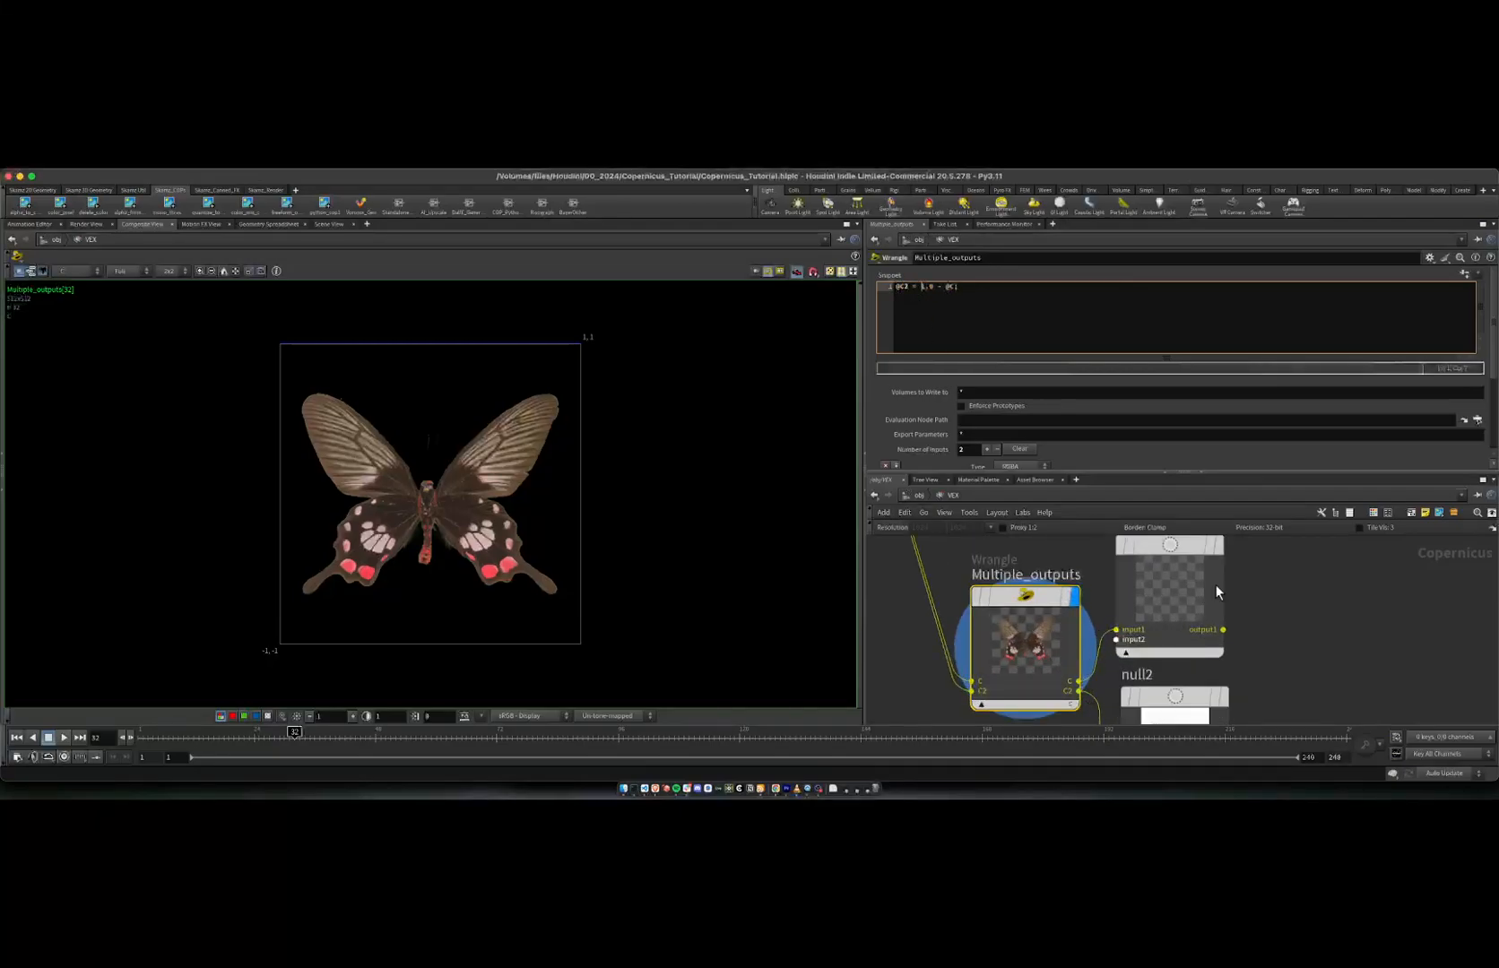
{"action": "scroll", "coordinate": [1235, 593], "scroll_direction": "right", "scroll_amount": 2}
{"action": "mouse_move", "coordinate": [1175, 582]}
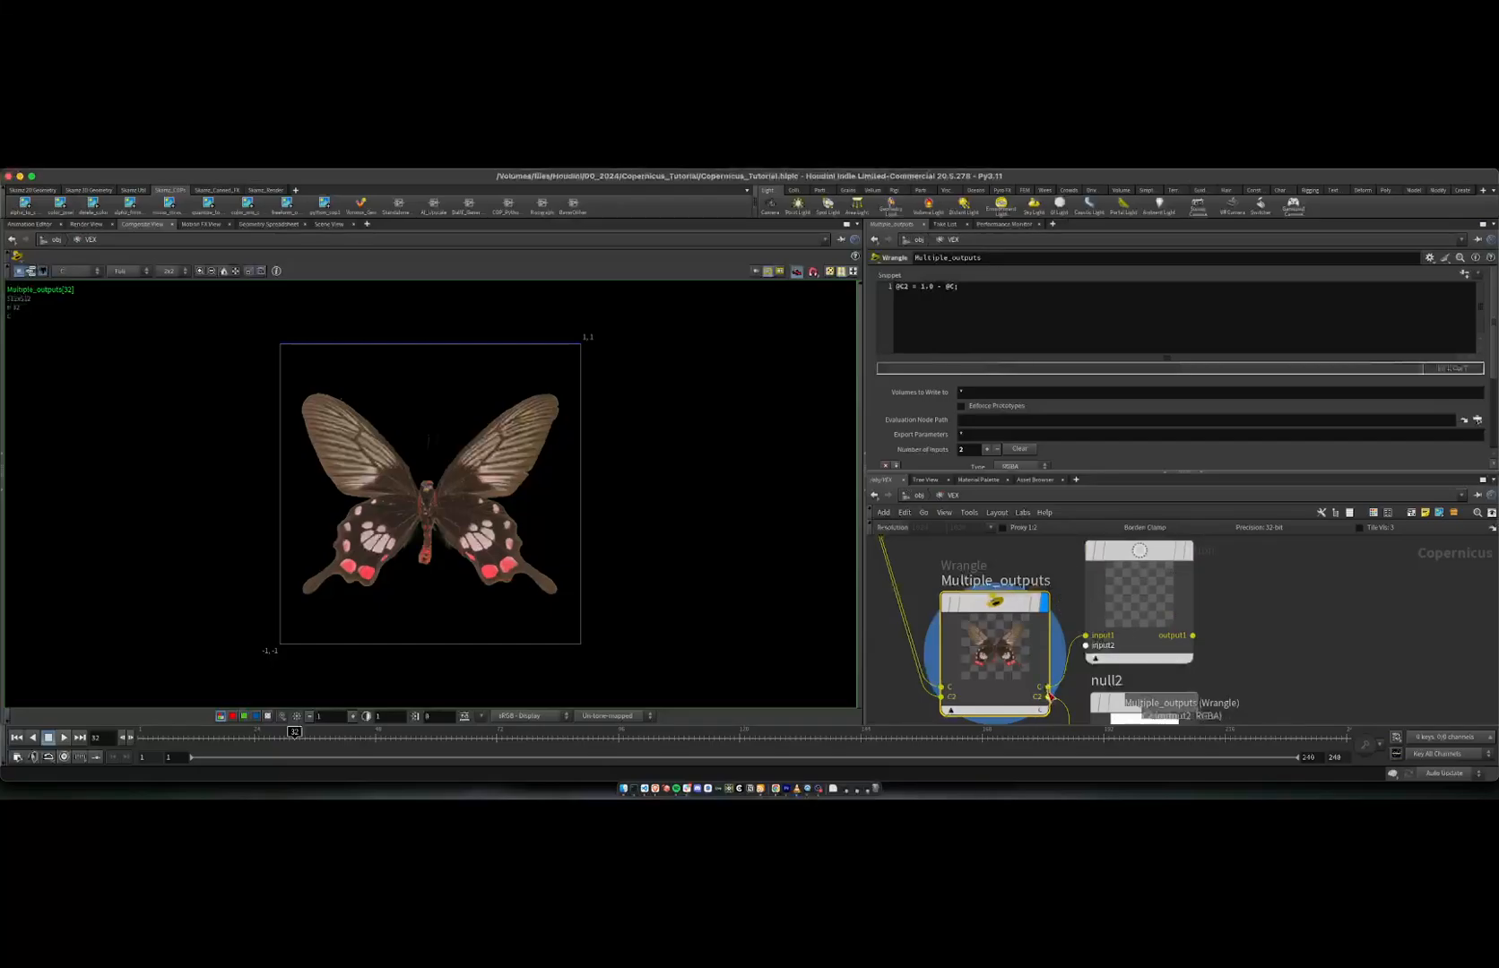
{"action": "left_click", "coordinate": [1189, 552]}
{"action": "scroll", "coordinate": [1037, 597], "scroll_direction": "down", "scroll_amount": 3}
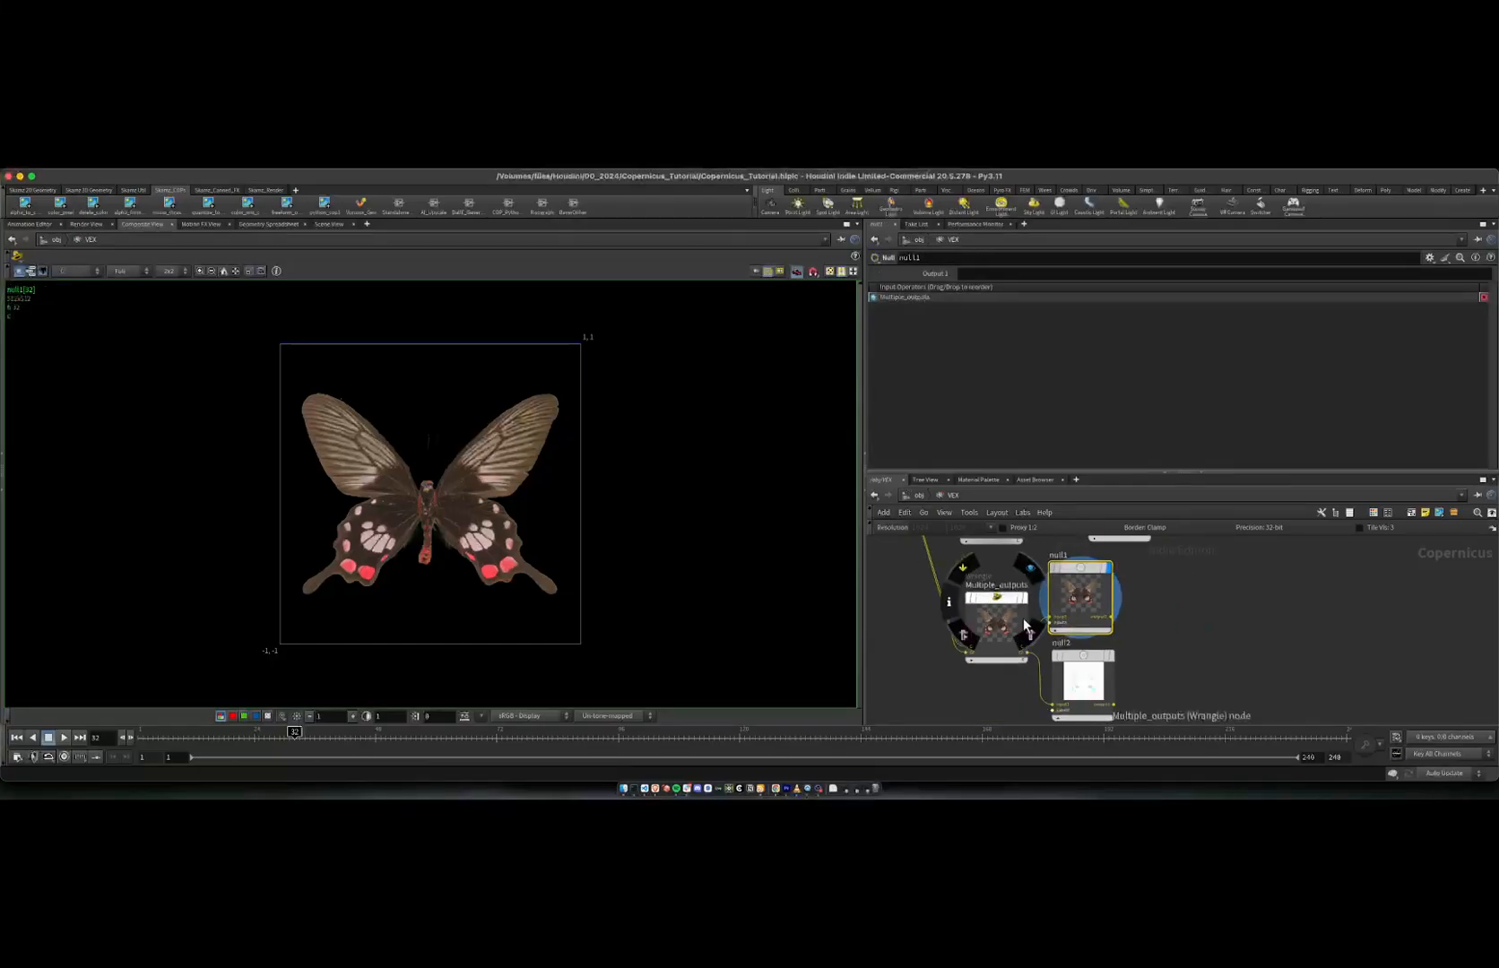
{"action": "left_click", "coordinate": [993, 596]}
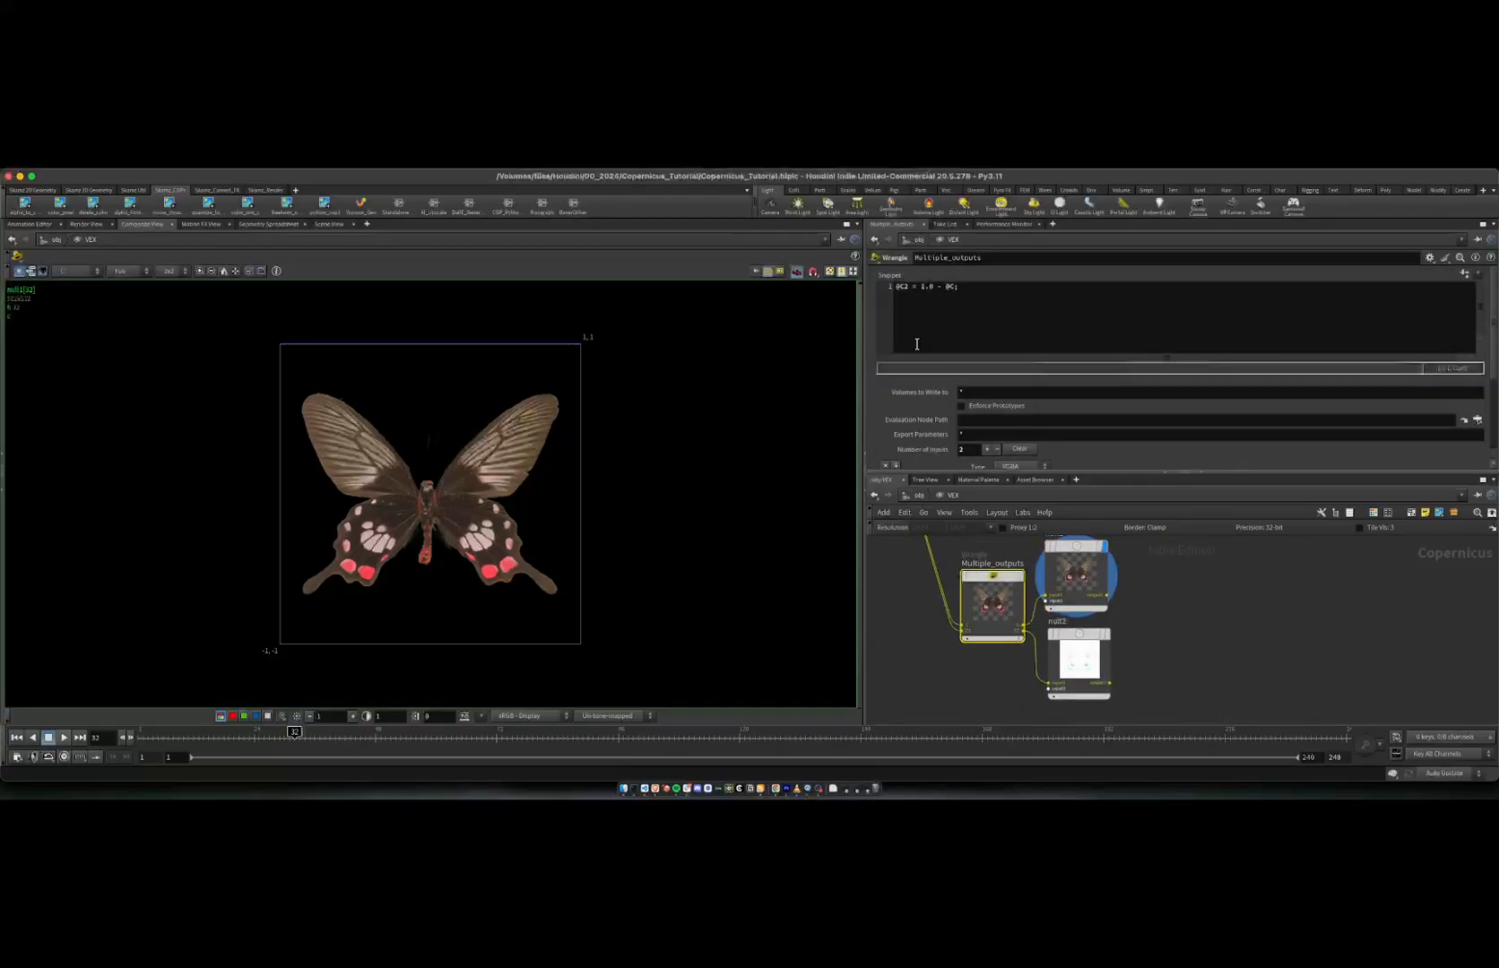
{"action": "double_click", "coordinate": [901, 287]}
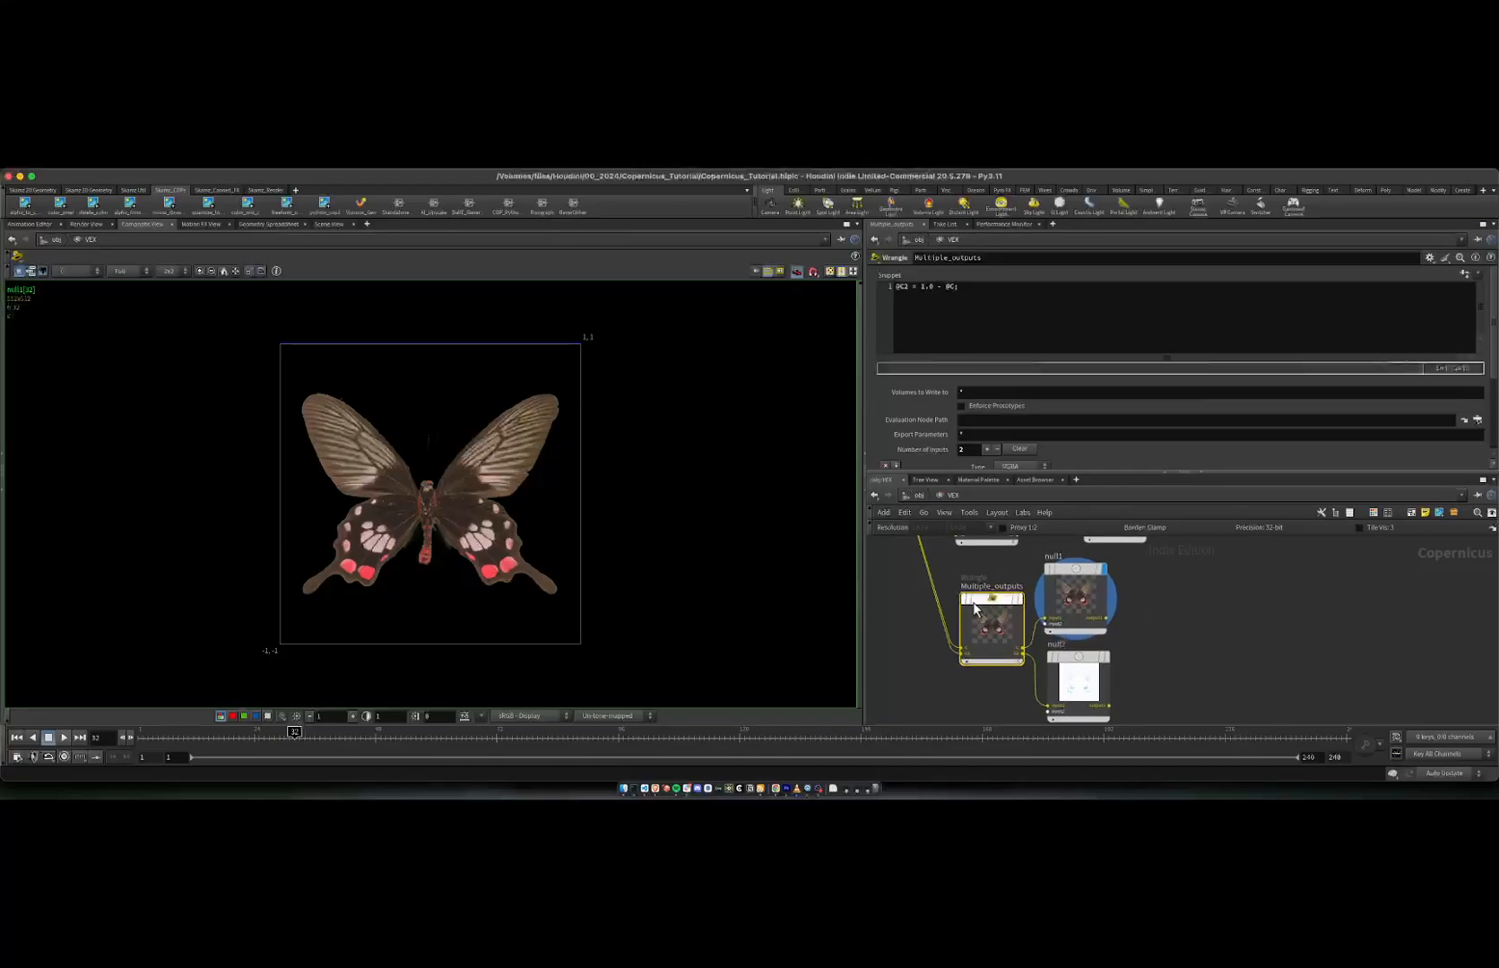
{"action": "scroll", "coordinate": [964, 654], "scroll_direction": "up", "scroll_amount": 3}
{"action": "scroll", "coordinate": [964, 655], "scroll_direction": "down", "scroll_amount": 3}
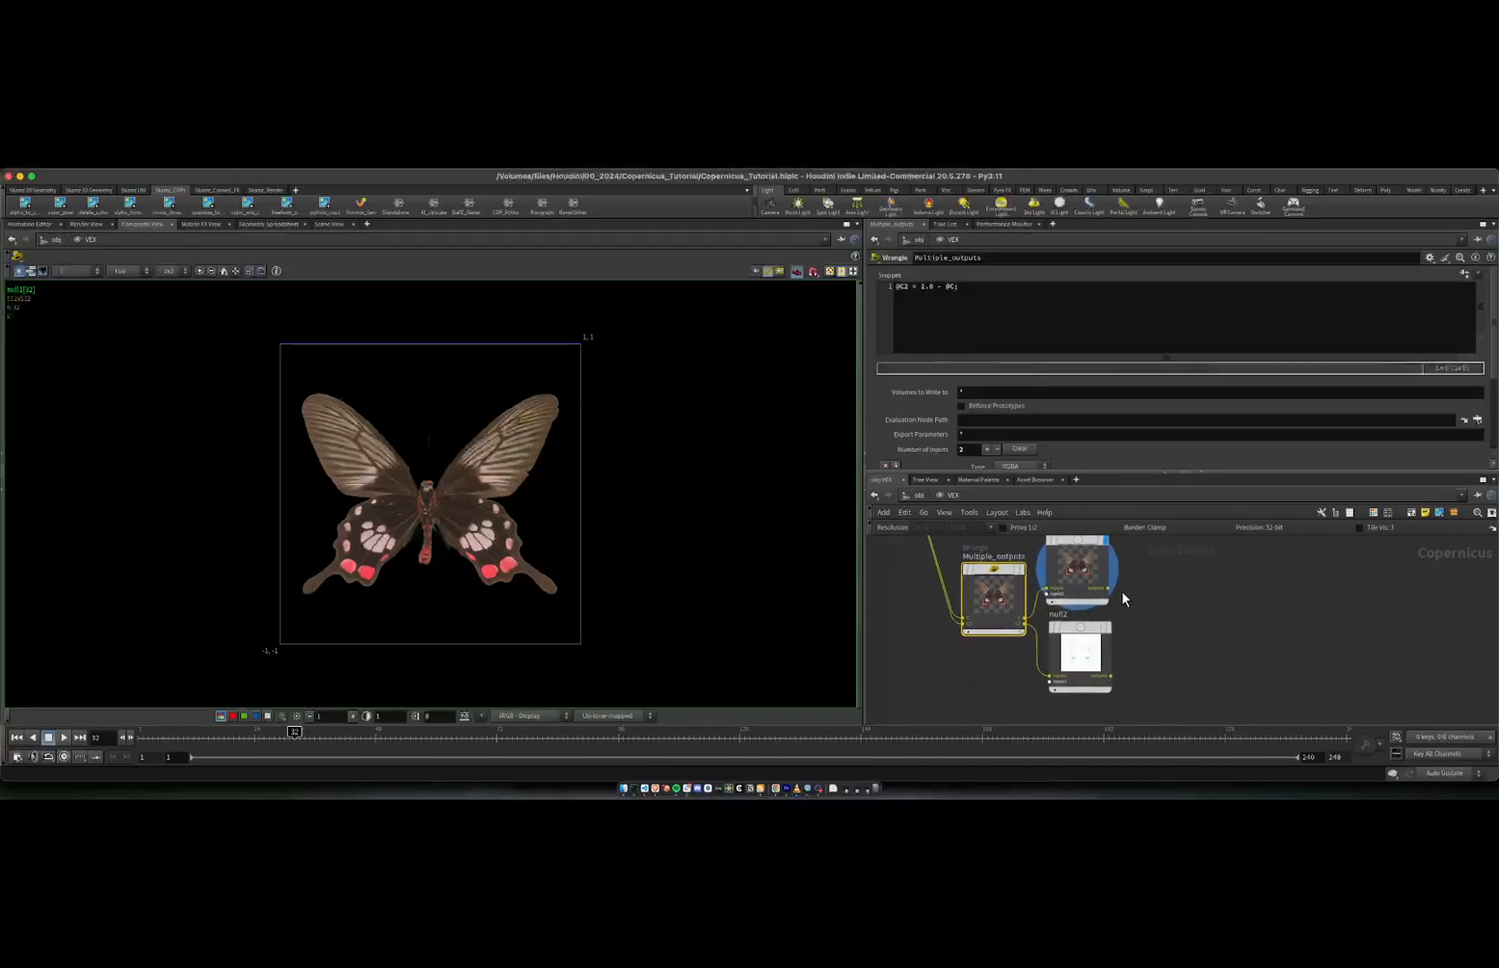
{"action": "left_click", "coordinate": [1108, 625]}
{"action": "left_click", "coordinate": [1061, 603]}
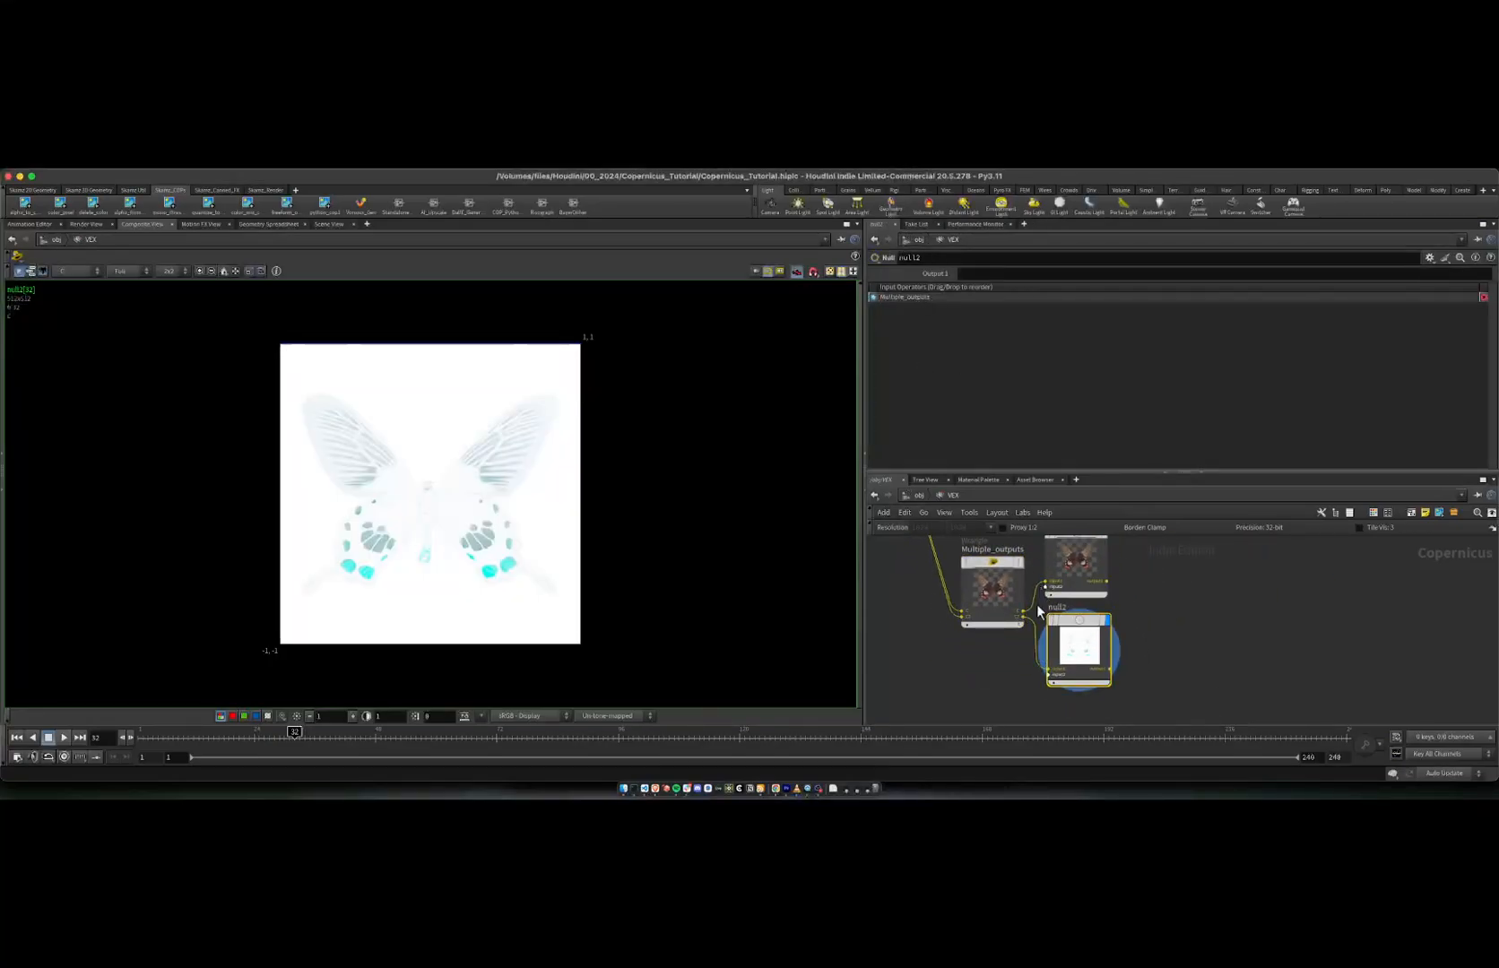
Step: Disconnect the file1 wire from the C2 input of the Multiple_outputs wrangle, and display null1 in the viewer
{"action": "left_click", "coordinate": [993, 585]}
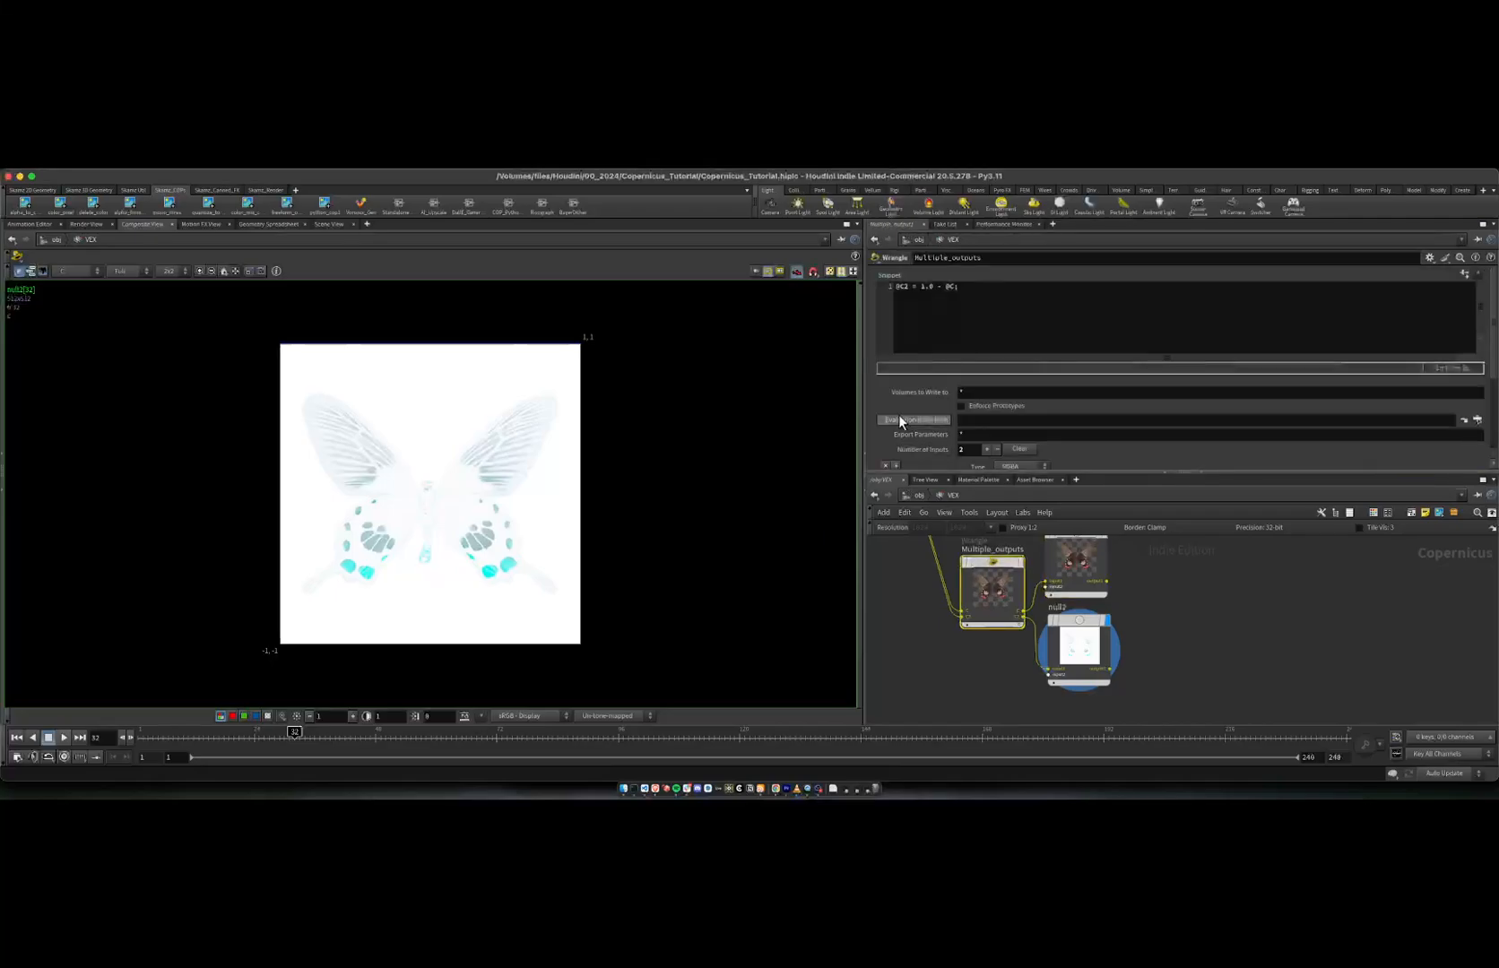
{"action": "left_click", "coordinate": [973, 614]}
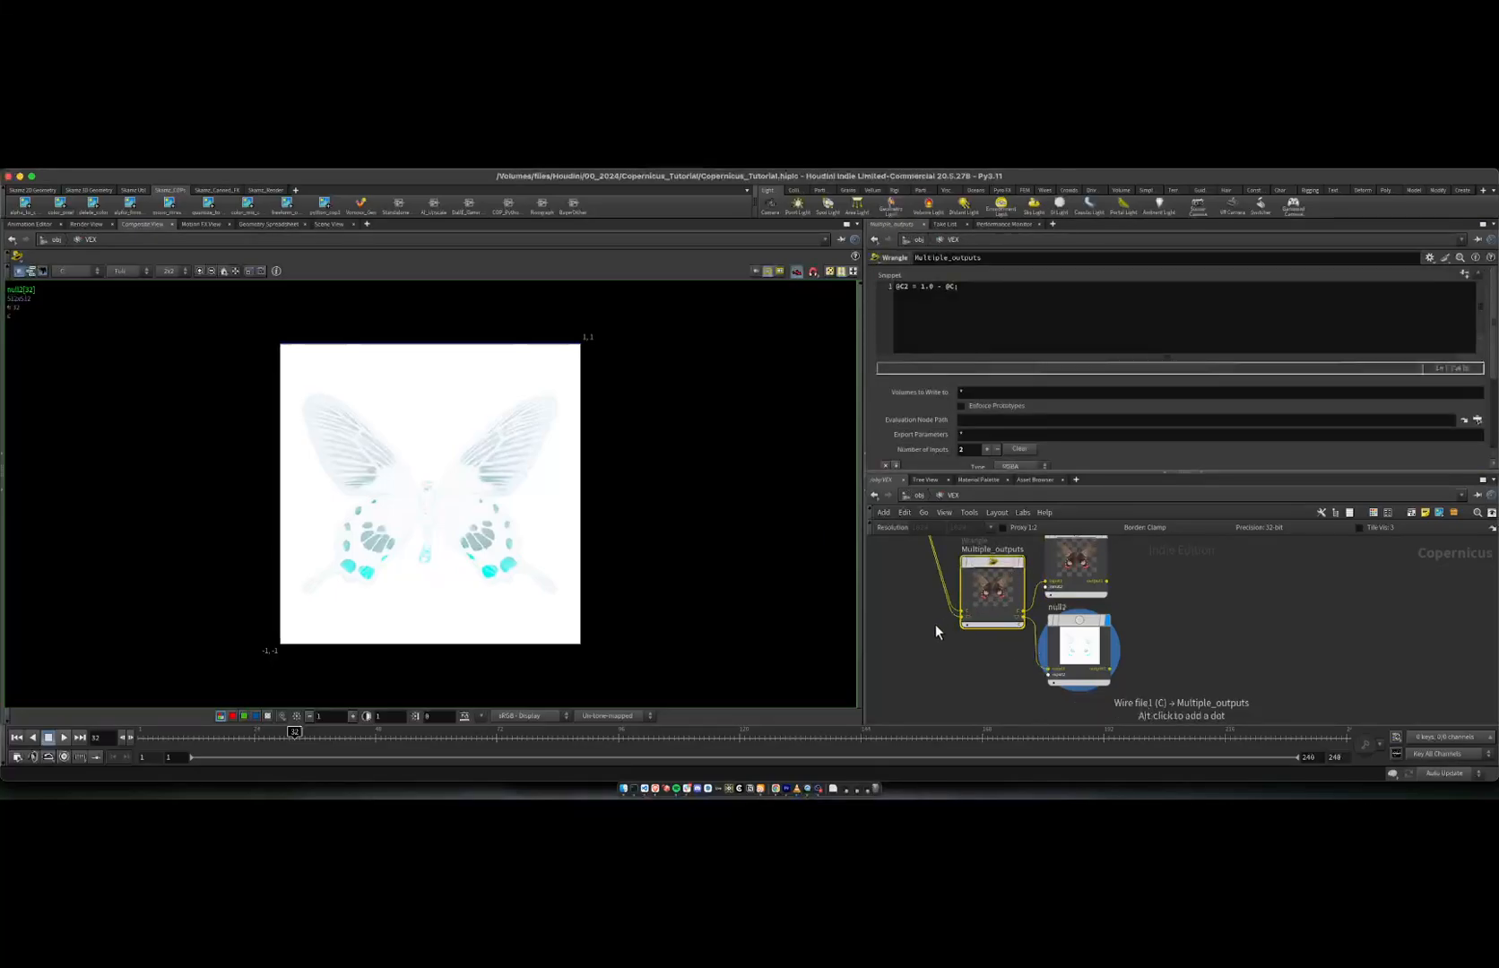
{"action": "key", "text": "Escape"}
{"action": "left_click", "coordinate": [1092, 638]}
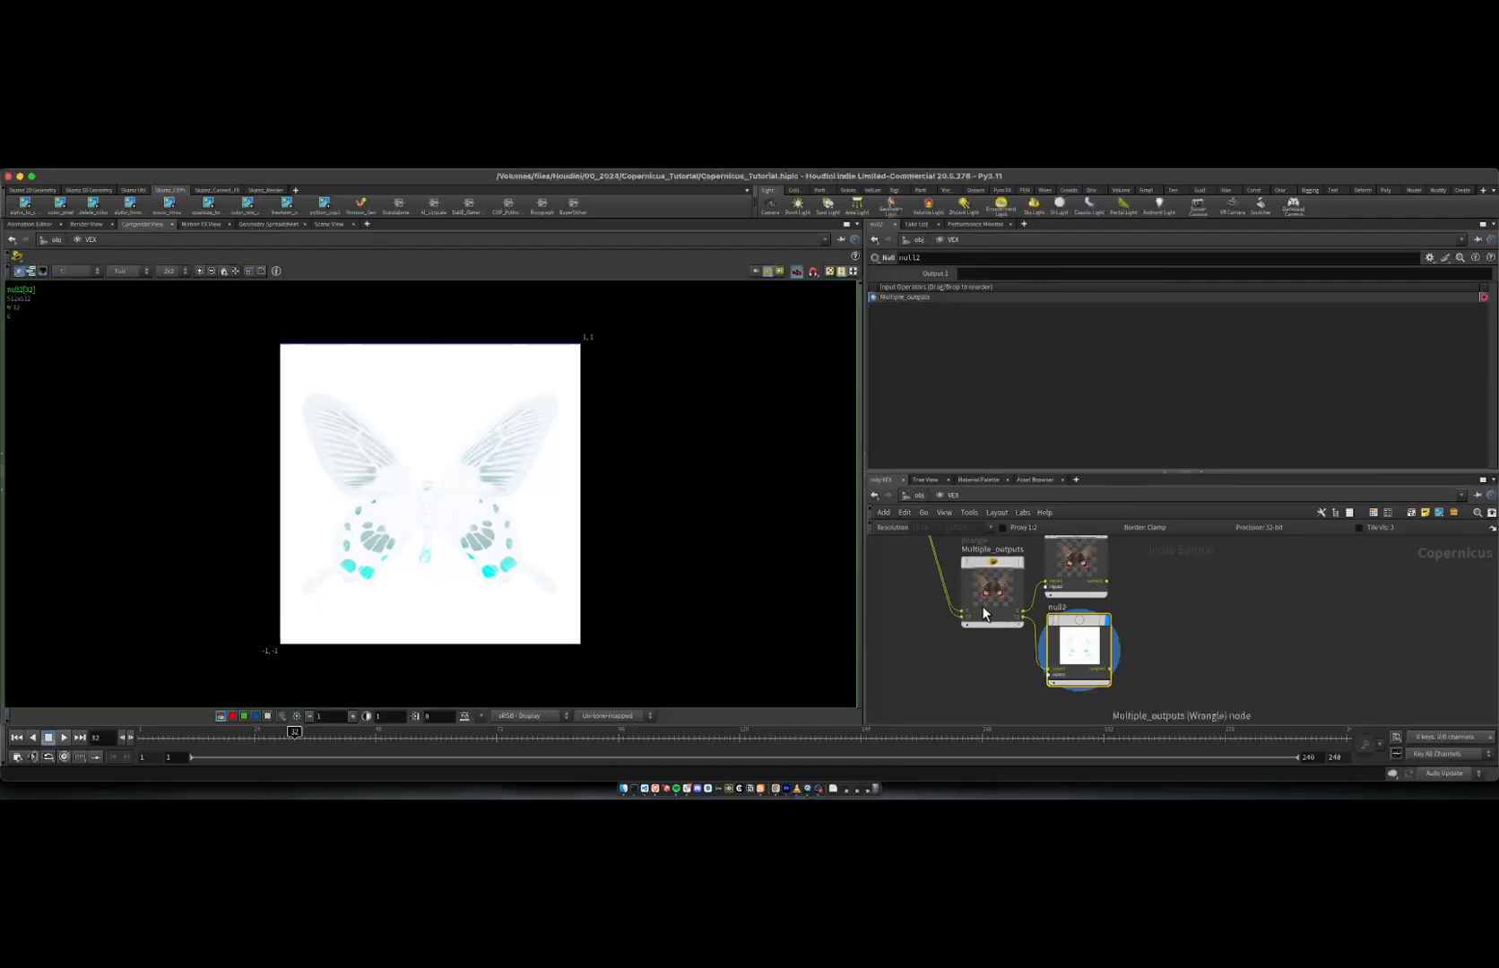
{"action": "left_click", "coordinate": [982, 605]}
{"action": "left_click_drag", "start_coordinate": [959, 617], "coordinate": [960, 622]}
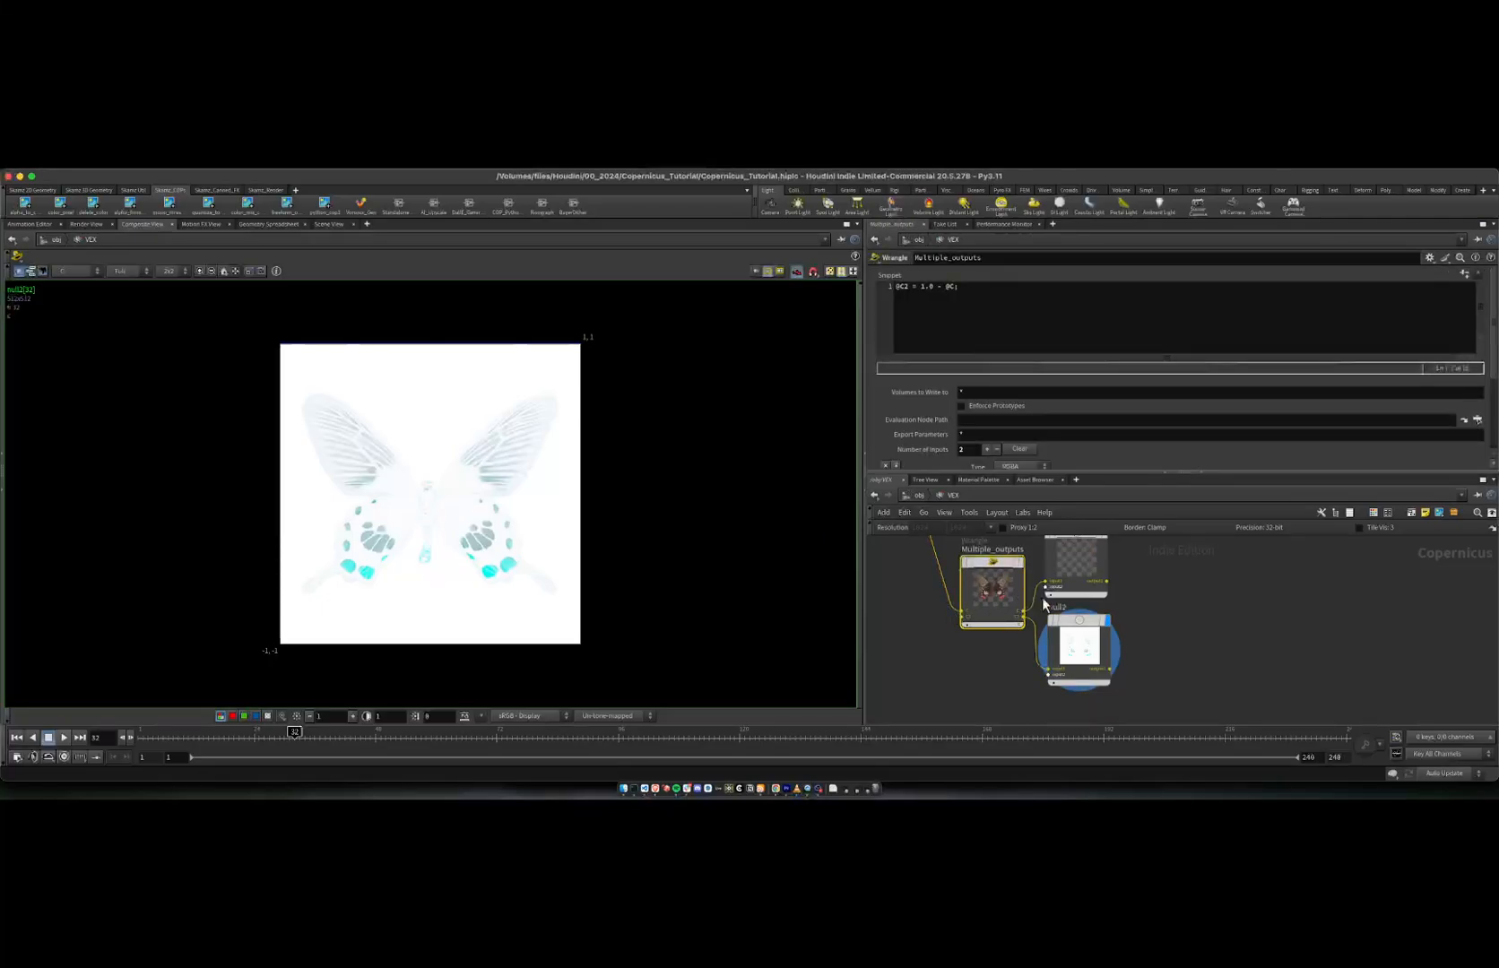
{"action": "middle_click_drag", "start_coordinate": [1113, 536], "coordinate": [1094, 556]}
{"action": "left_click", "coordinate": [1087, 556]}
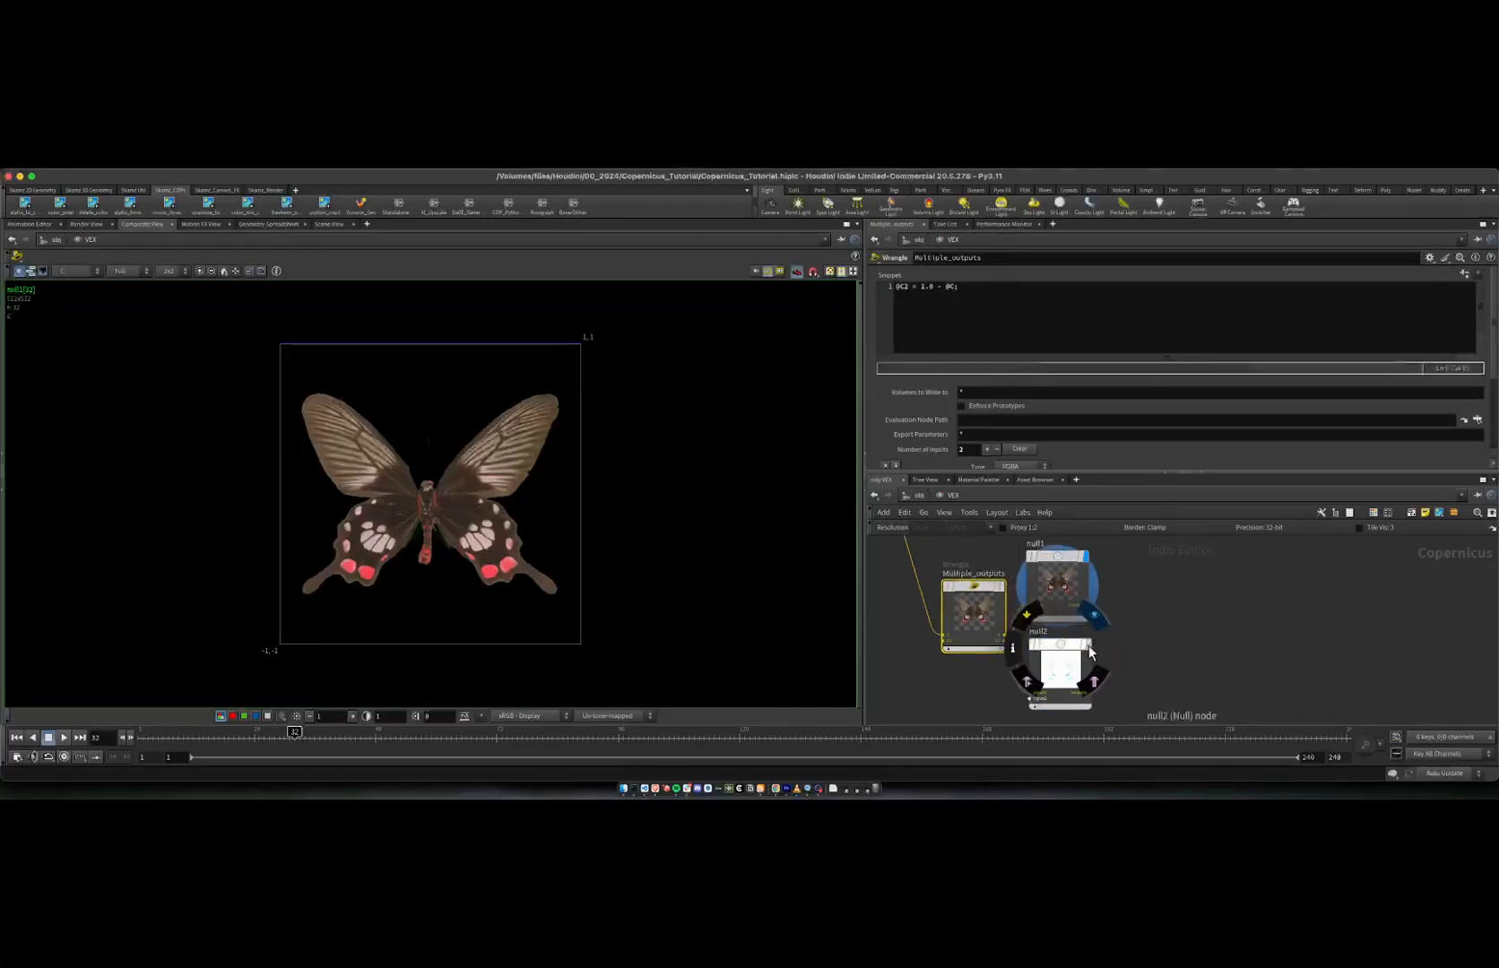
{"action": "left_click", "coordinate": [1087, 645]}
{"action": "left_click", "coordinate": [921, 285]}
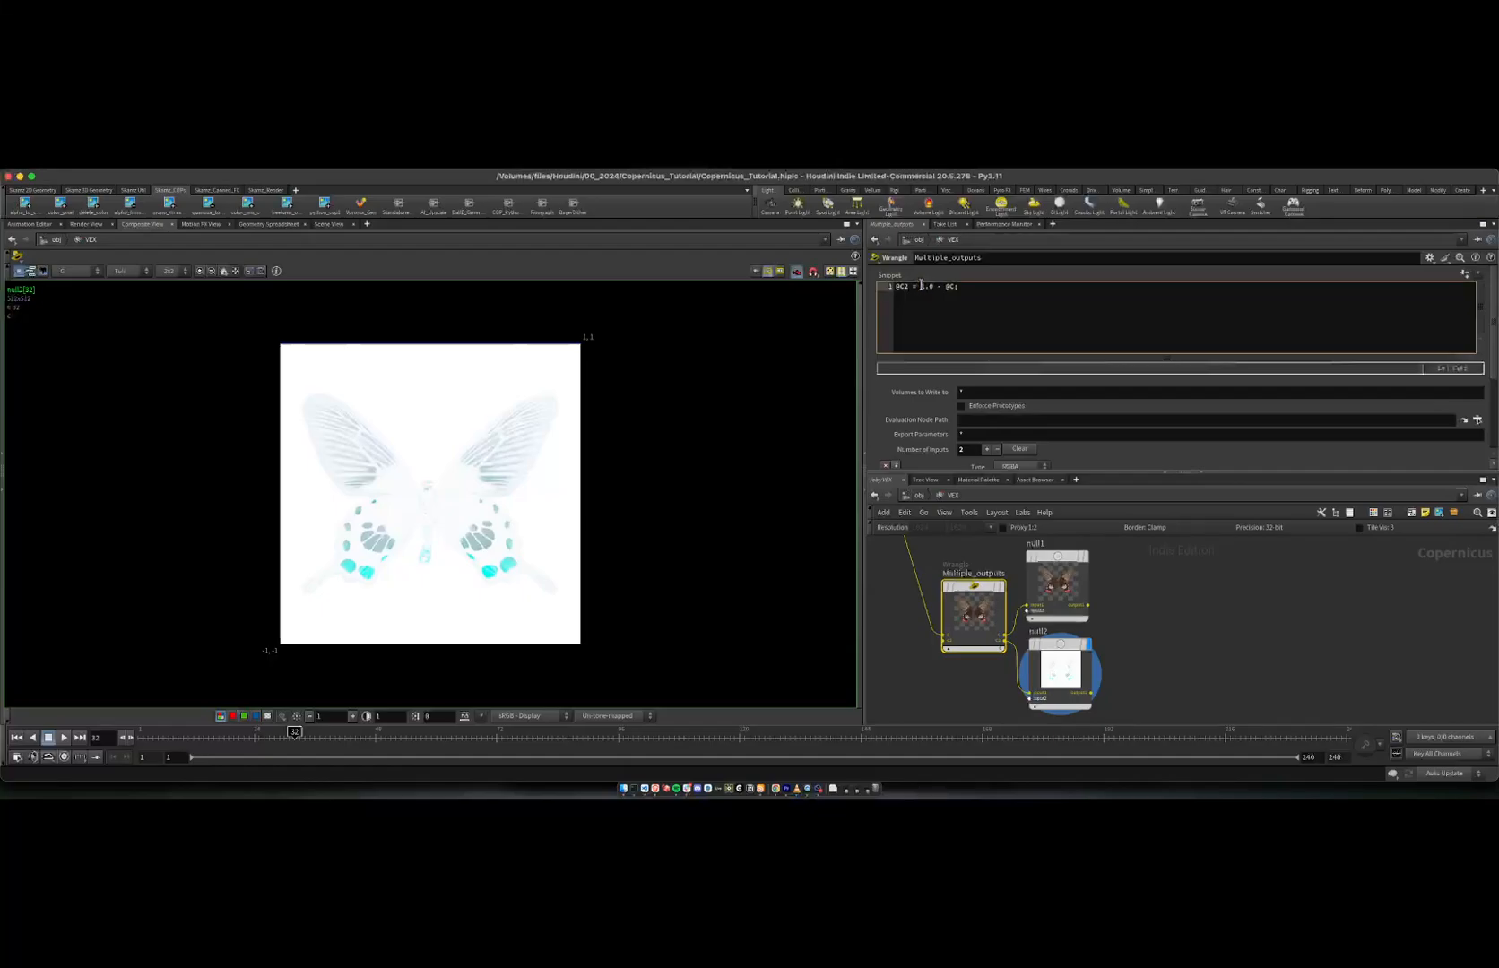
{"action": "key", "text": "BackSpace"}
{"action": "left_click", "coordinate": [1203, 627]}
{"action": "left_click", "coordinate": [1090, 552]}
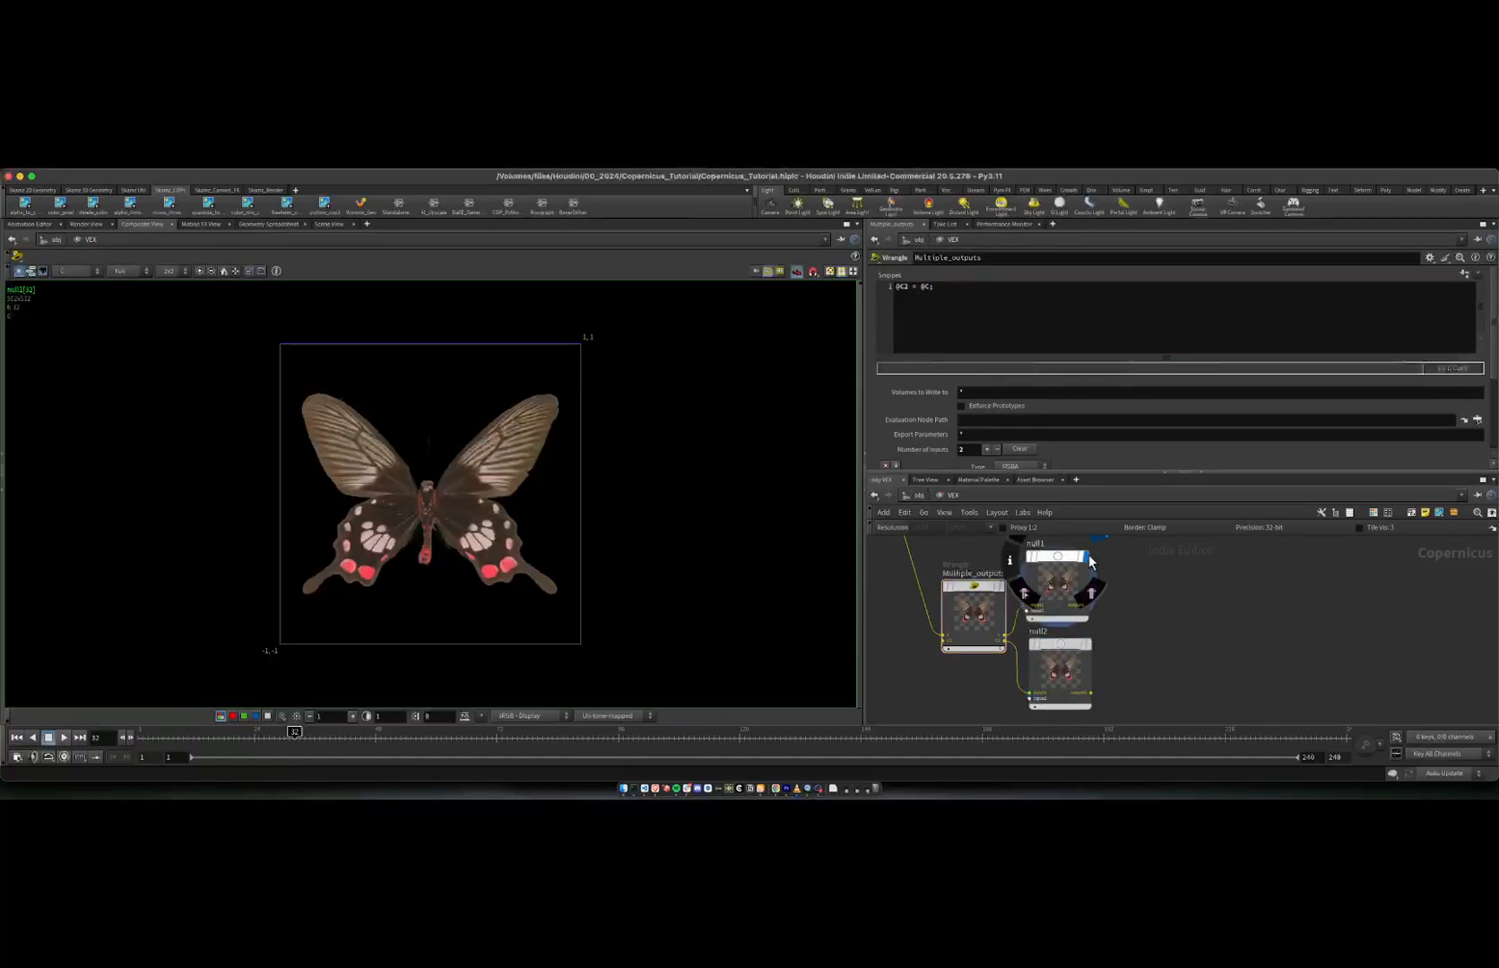
{"action": "left_click", "coordinate": [1094, 615]}
{"action": "left_click", "coordinate": [920, 288]}
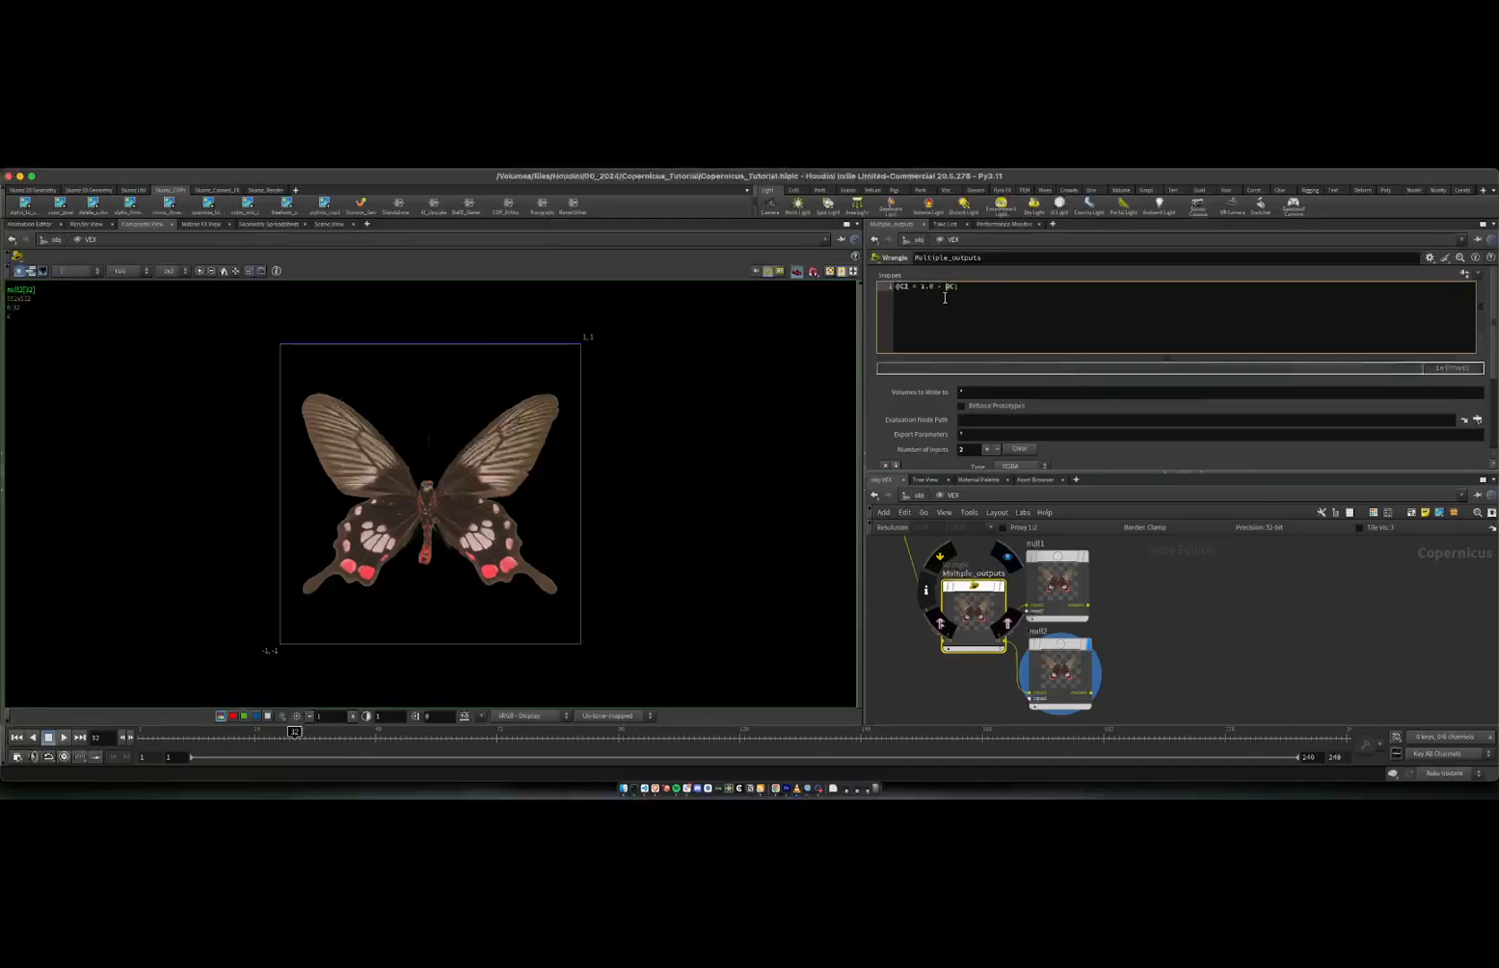
{"action": "left_click", "coordinate": [1179, 731]}
Step: Examine the input types, the C and C2 binding names, and the input wiring of the Multiple_outputs wrangle
{"action": "scroll", "coordinate": [946, 644], "scroll_direction": "up", "scroll_amount": 2}
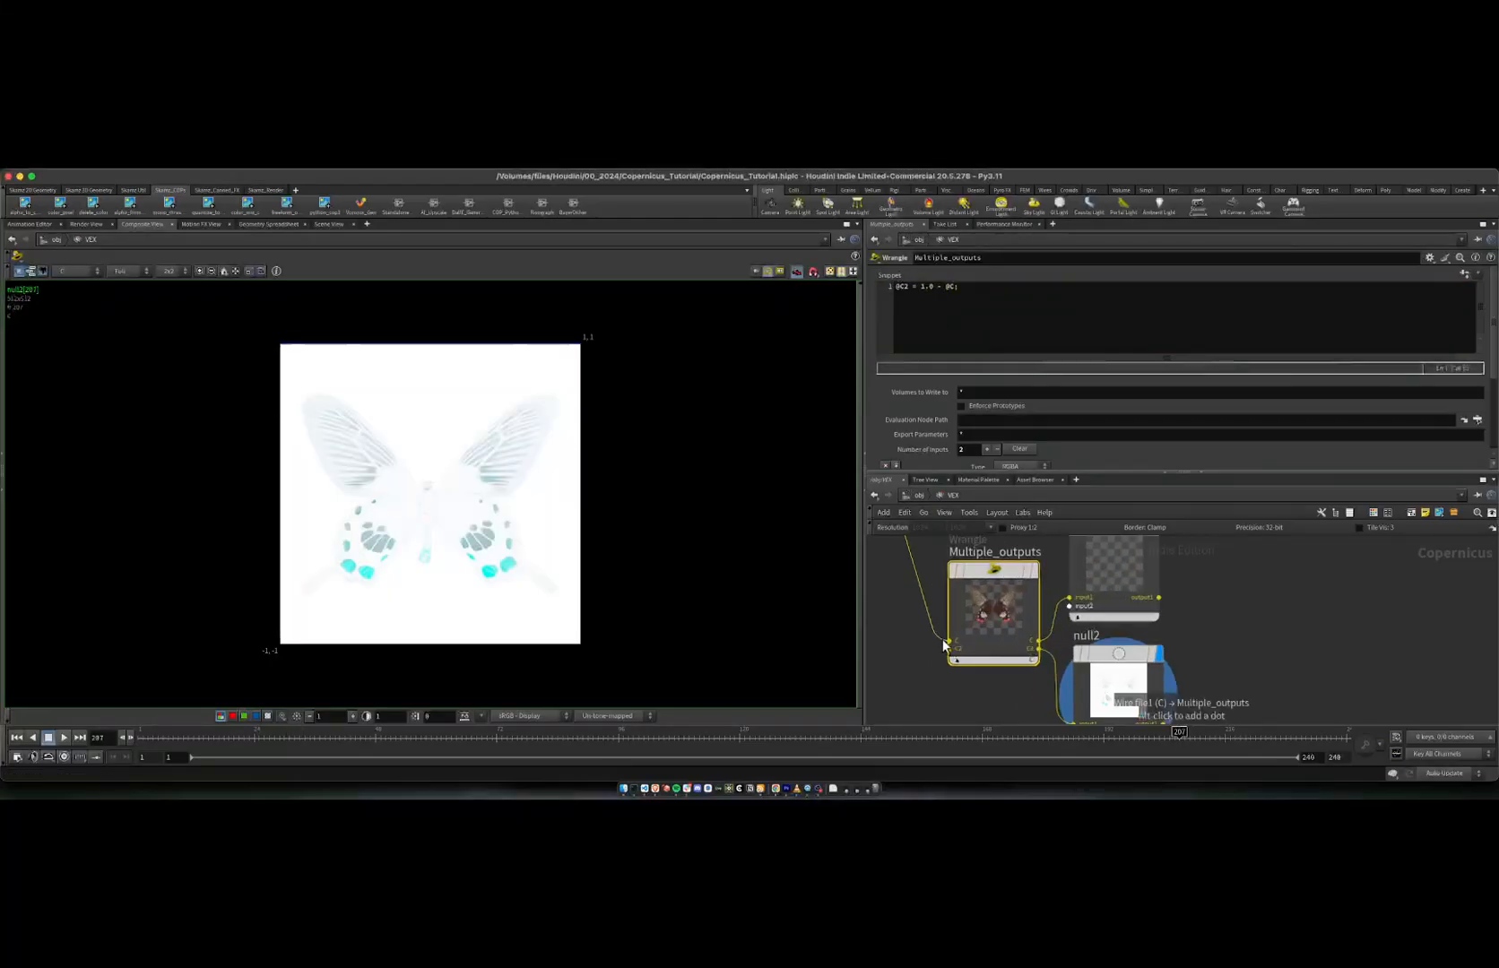
{"action": "scroll", "coordinate": [983, 434], "scroll_direction": "down", "scroll_amount": 2}
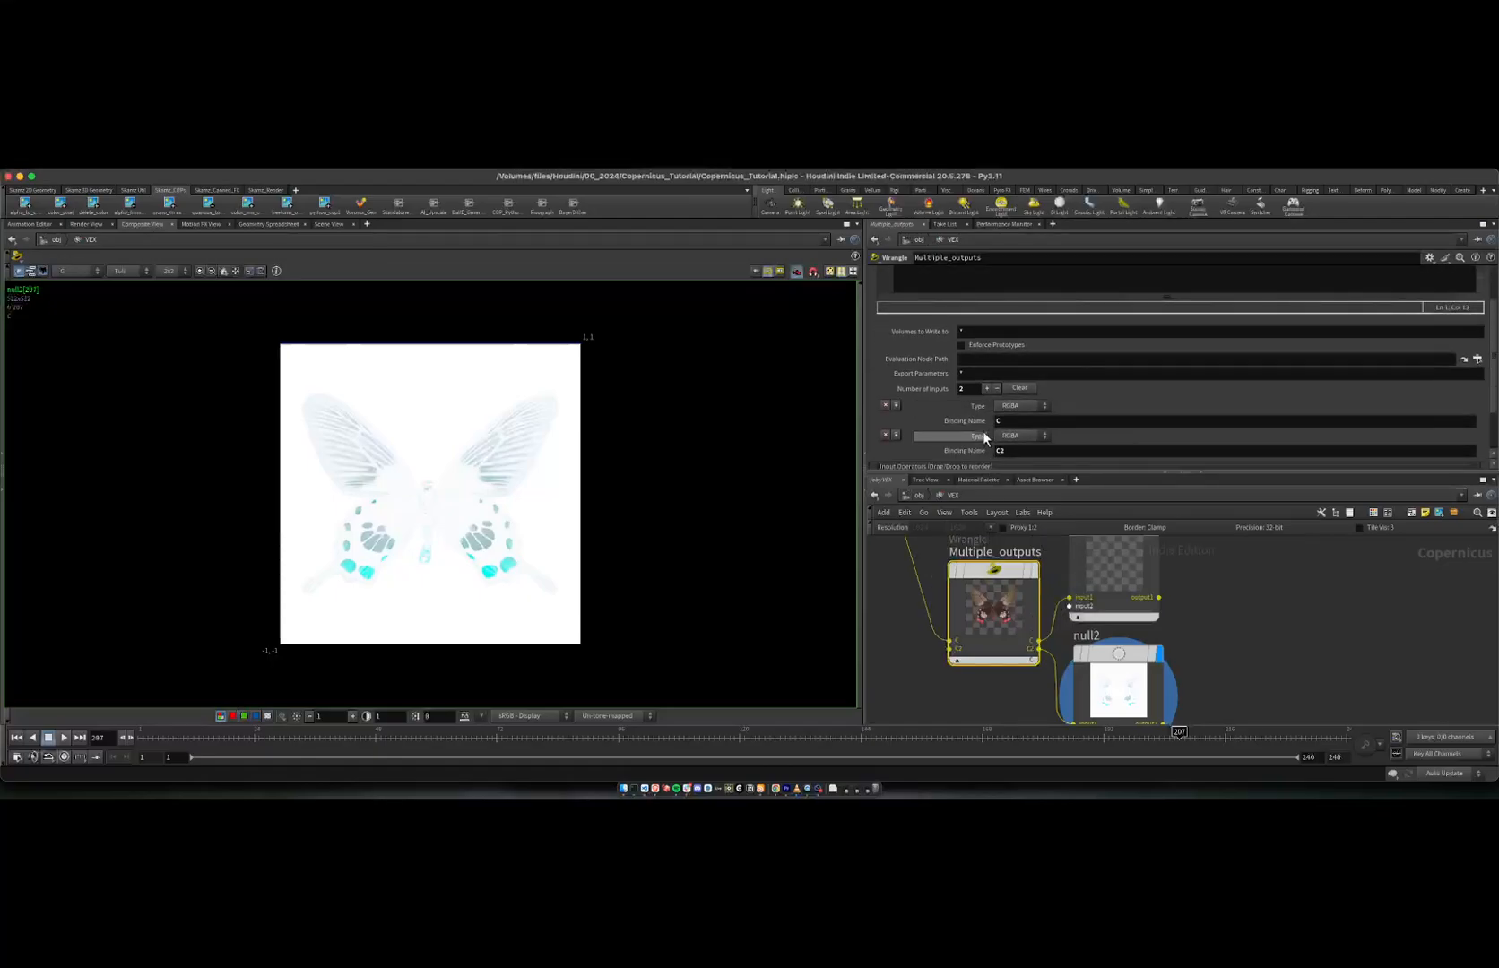
{"action": "scroll", "coordinate": [985, 437], "scroll_direction": "down", "scroll_amount": 1}
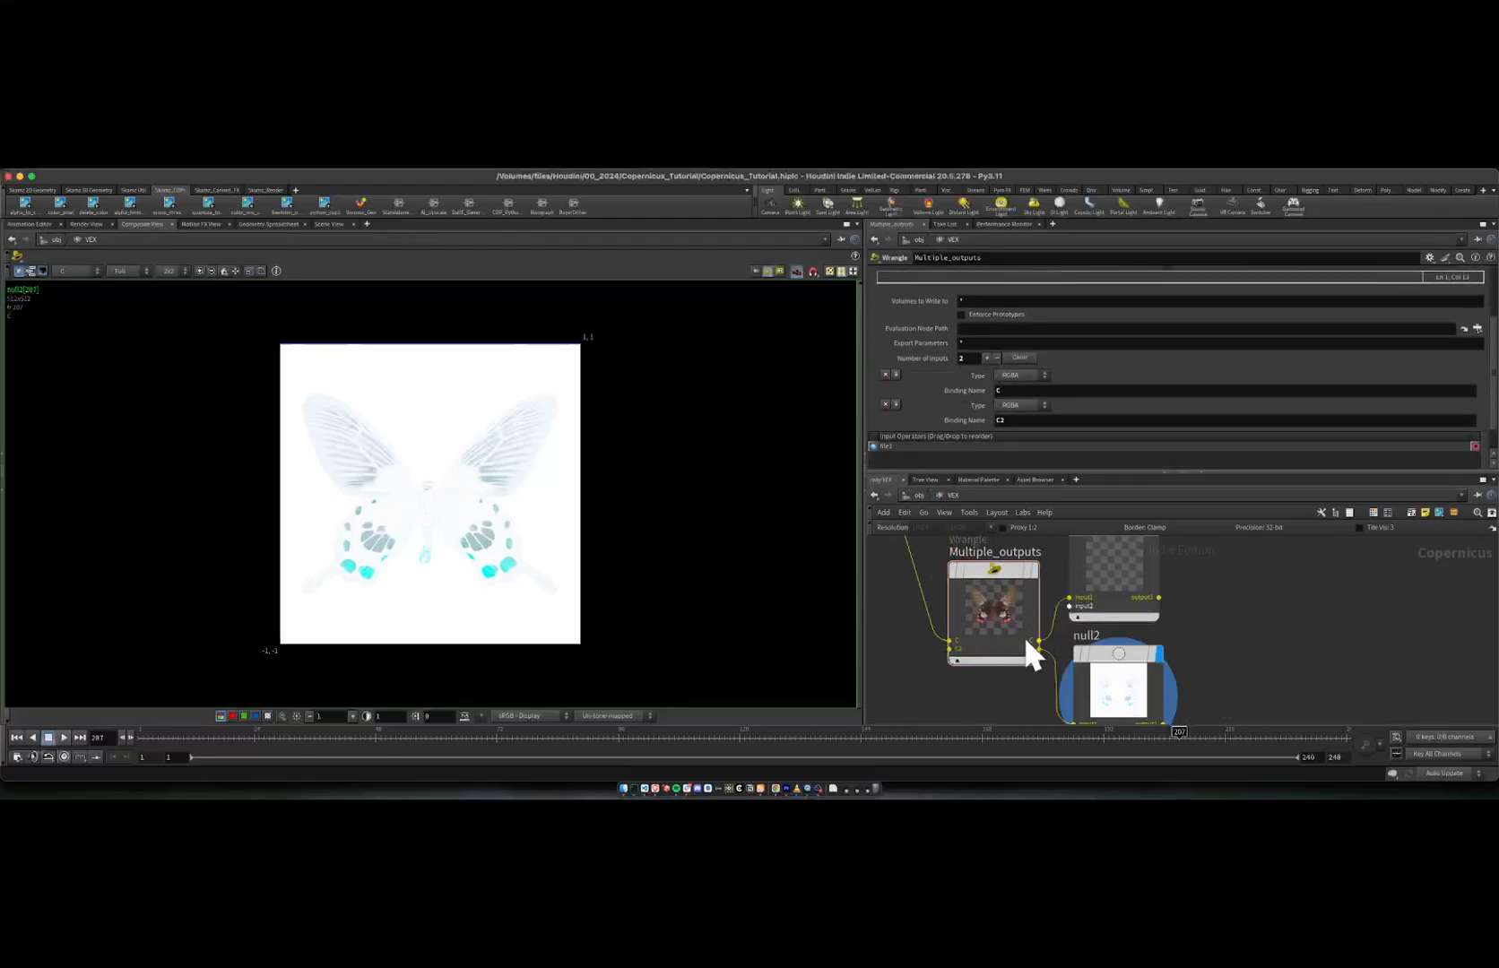
{"action": "scroll", "coordinate": [1024, 636], "scroll_direction": "down", "scroll_amount": 4}
{"action": "scroll", "coordinate": [955, 607], "scroll_direction": "up", "scroll_amount": 3}
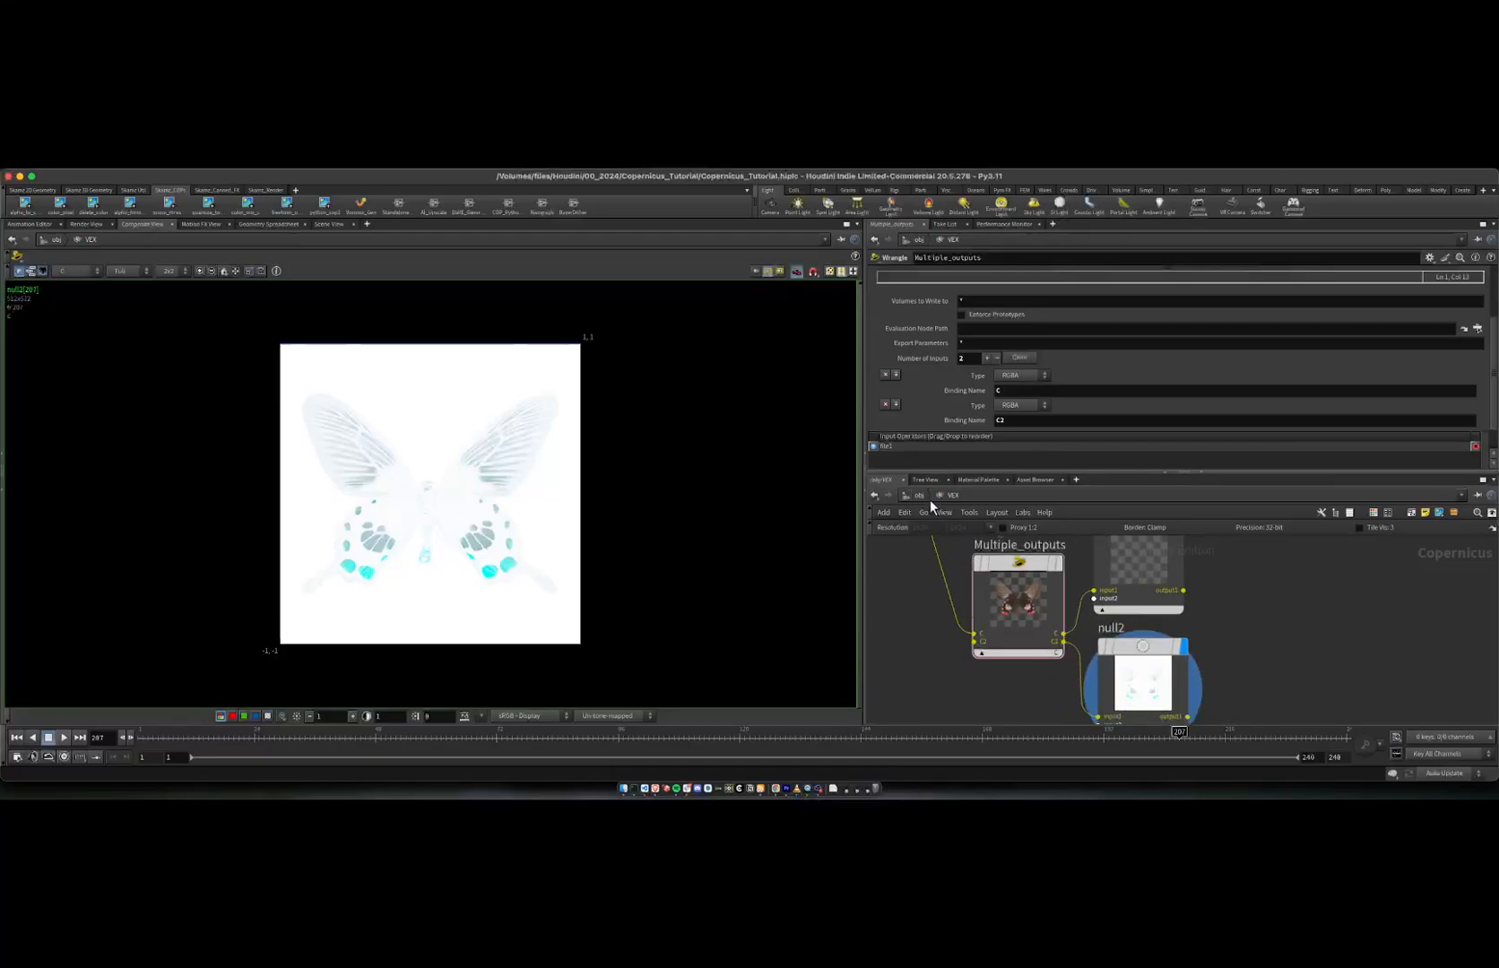
{"action": "scroll", "coordinate": [924, 559], "scroll_direction": "down", "scroll_amount": 3}
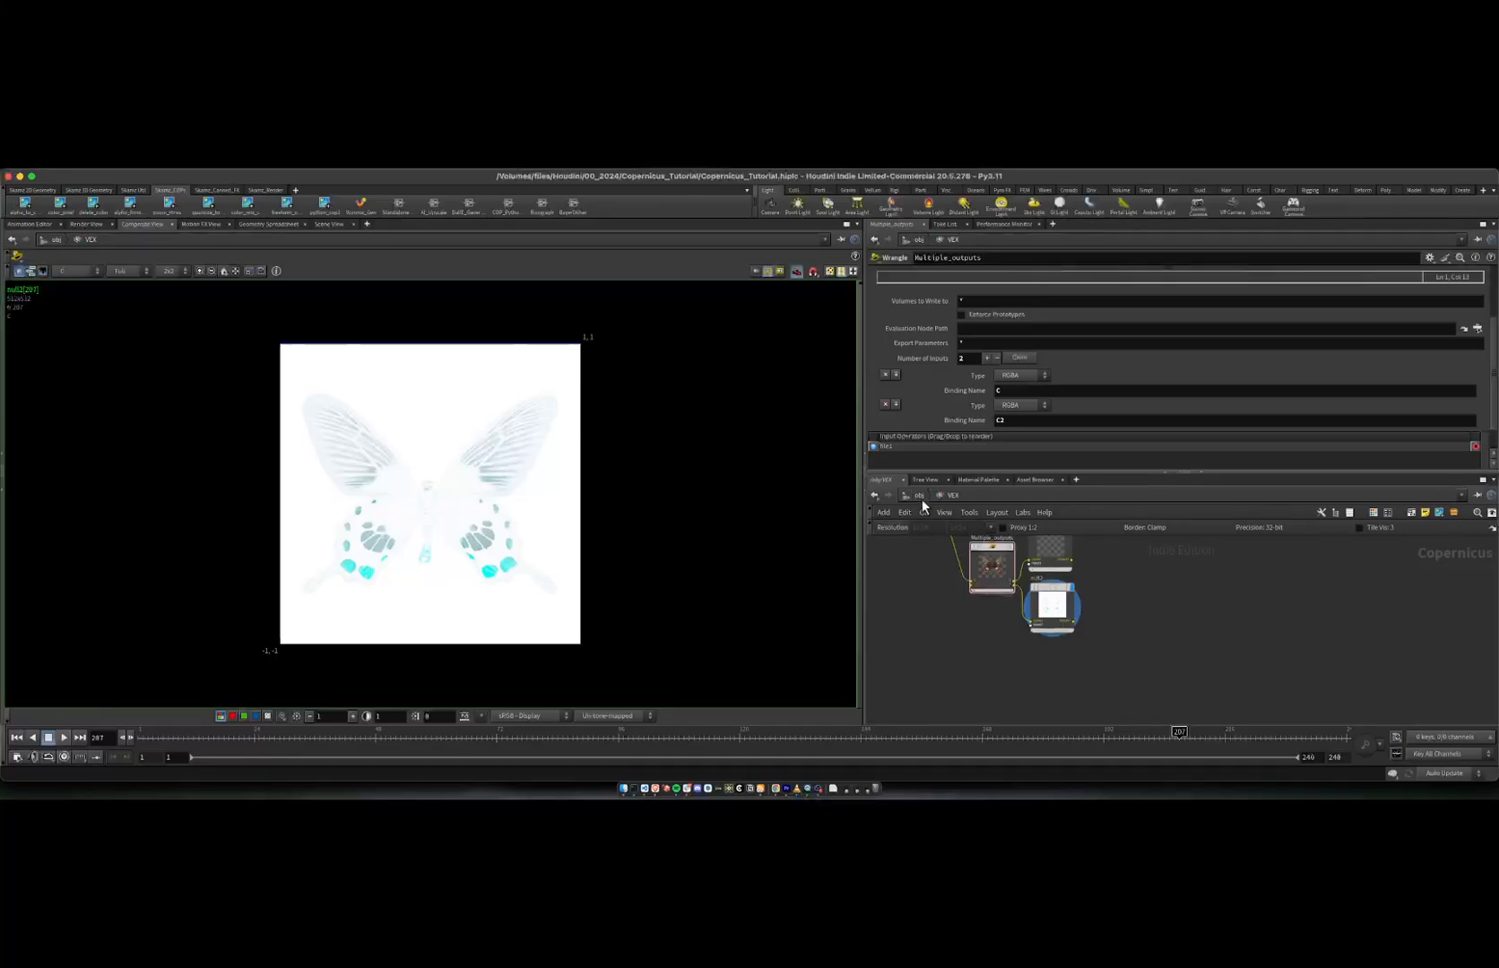
{"action": "middle_click_drag", "start_coordinate": [923, 568], "coordinate": [925, 630]}
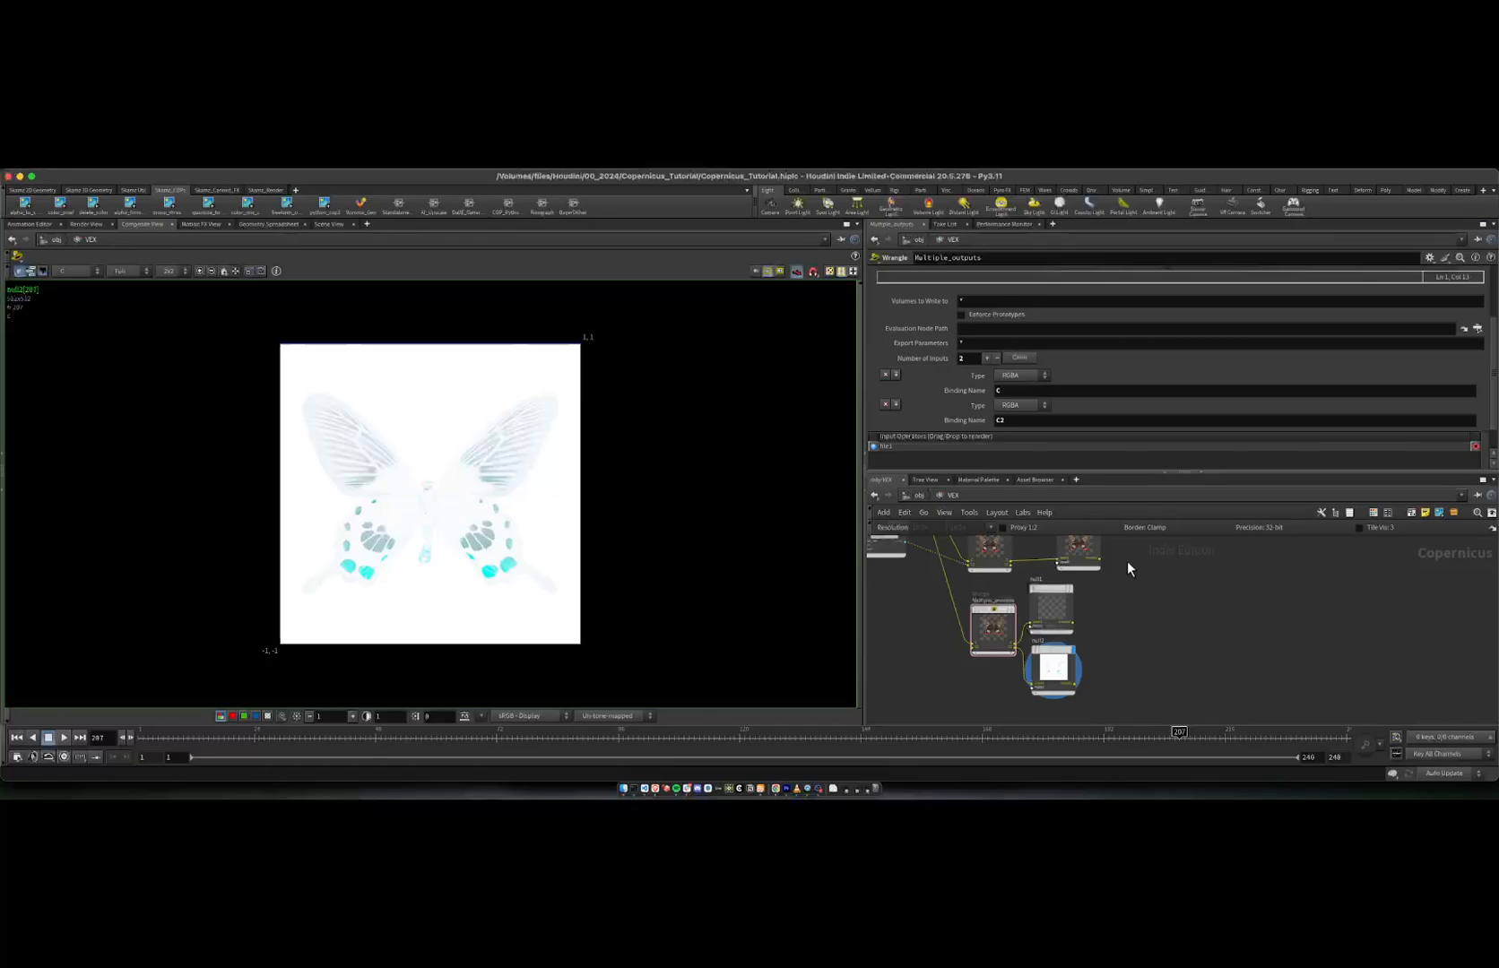
Step: Return to the object level and open the FEEDBACK COP network
{"action": "left_click", "coordinate": [919, 496]}
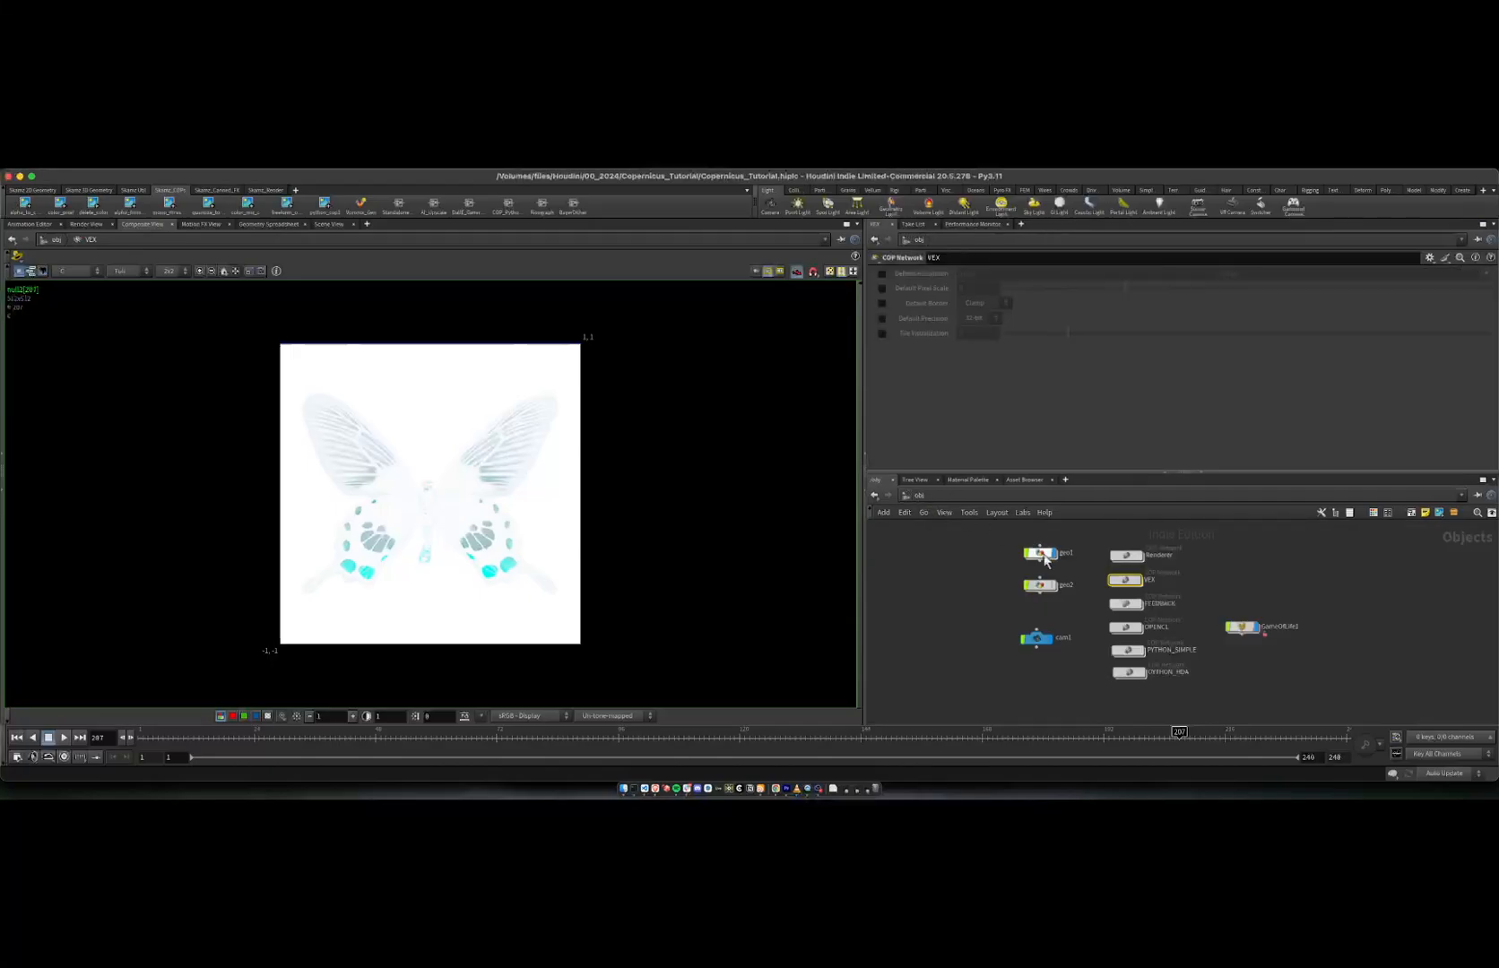
{"action": "key", "text": "h"}
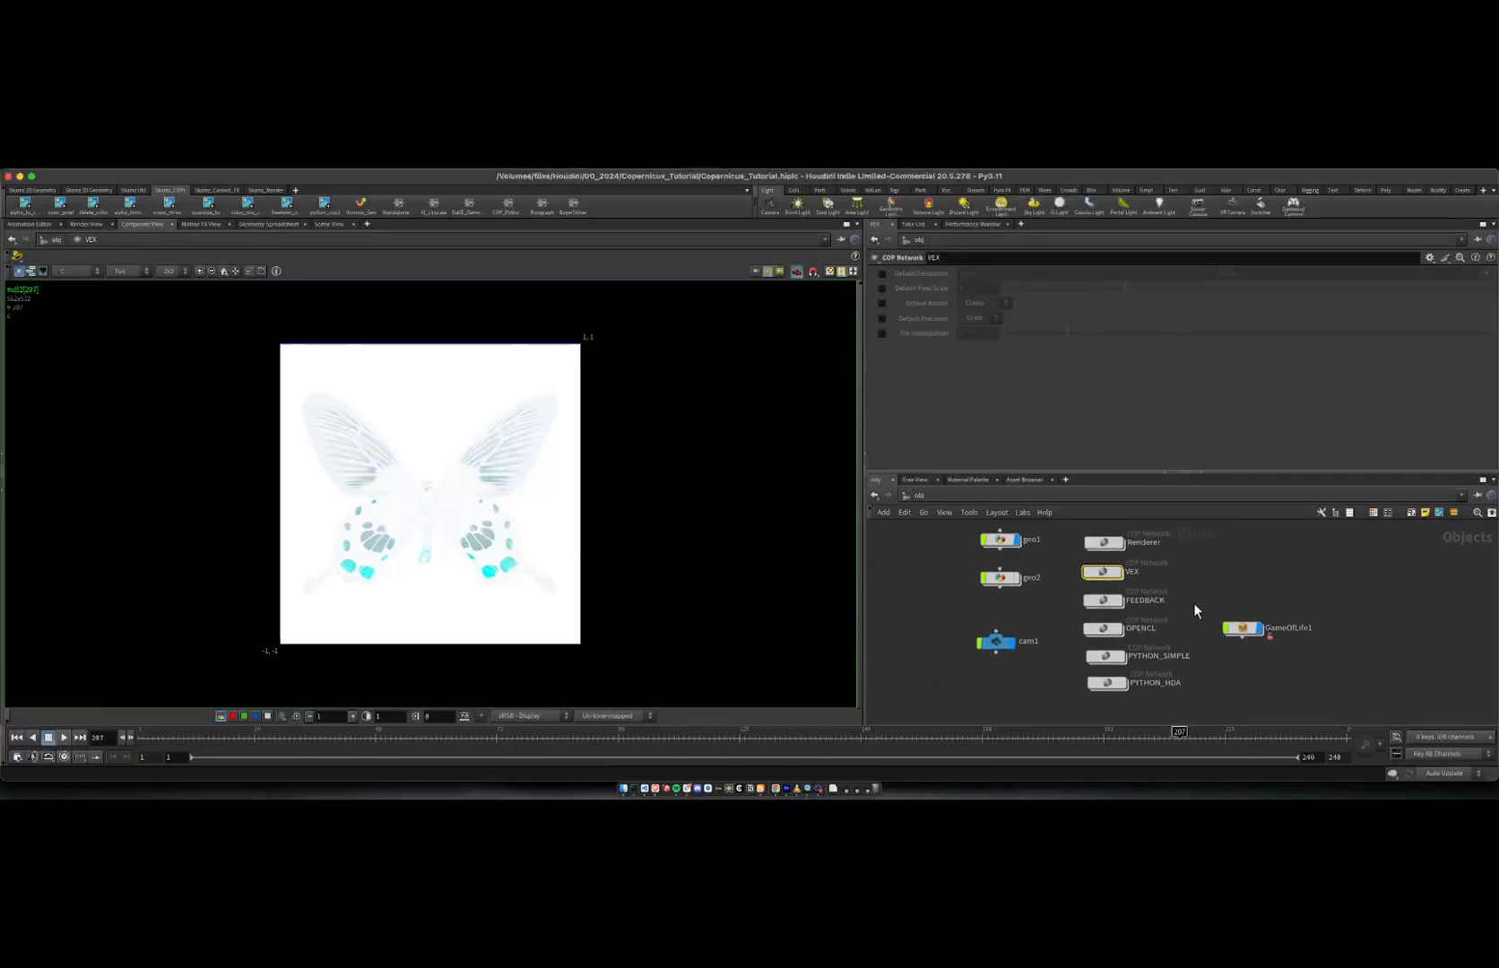
{"action": "double_click", "coordinate": [1106, 600]}
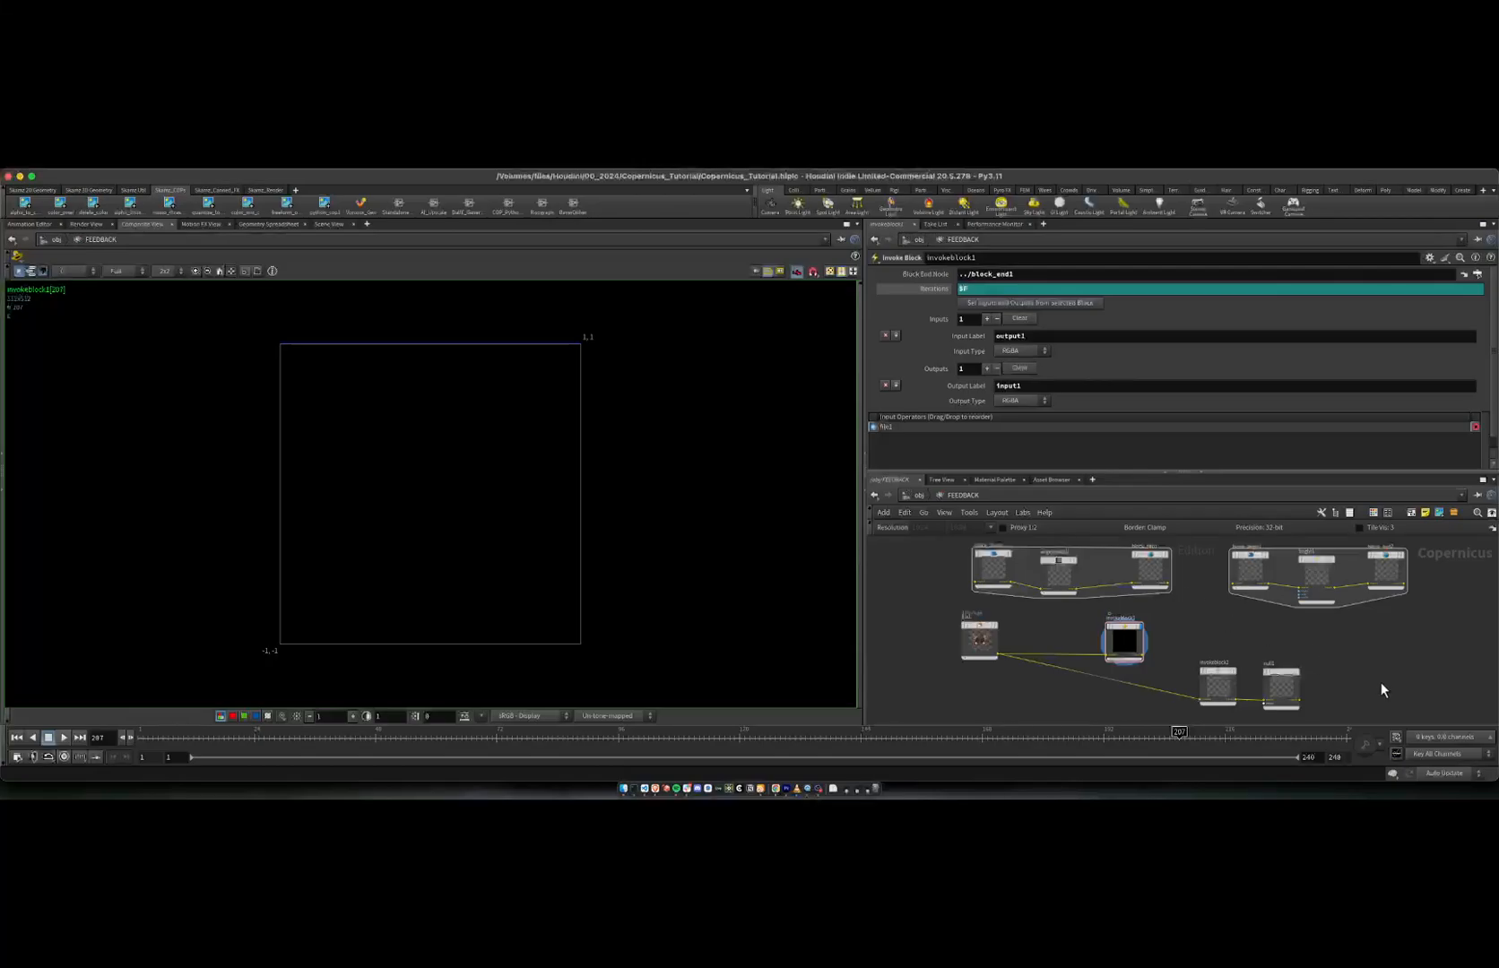
Step: Delete the second block group, the old invoke block and the extra nodes beside it, keeping file1 and the first block group
{"action": "left_click_drag", "start_coordinate": [1381, 683], "coordinate": [1215, 550]}
{"action": "key", "text": "Delete"}
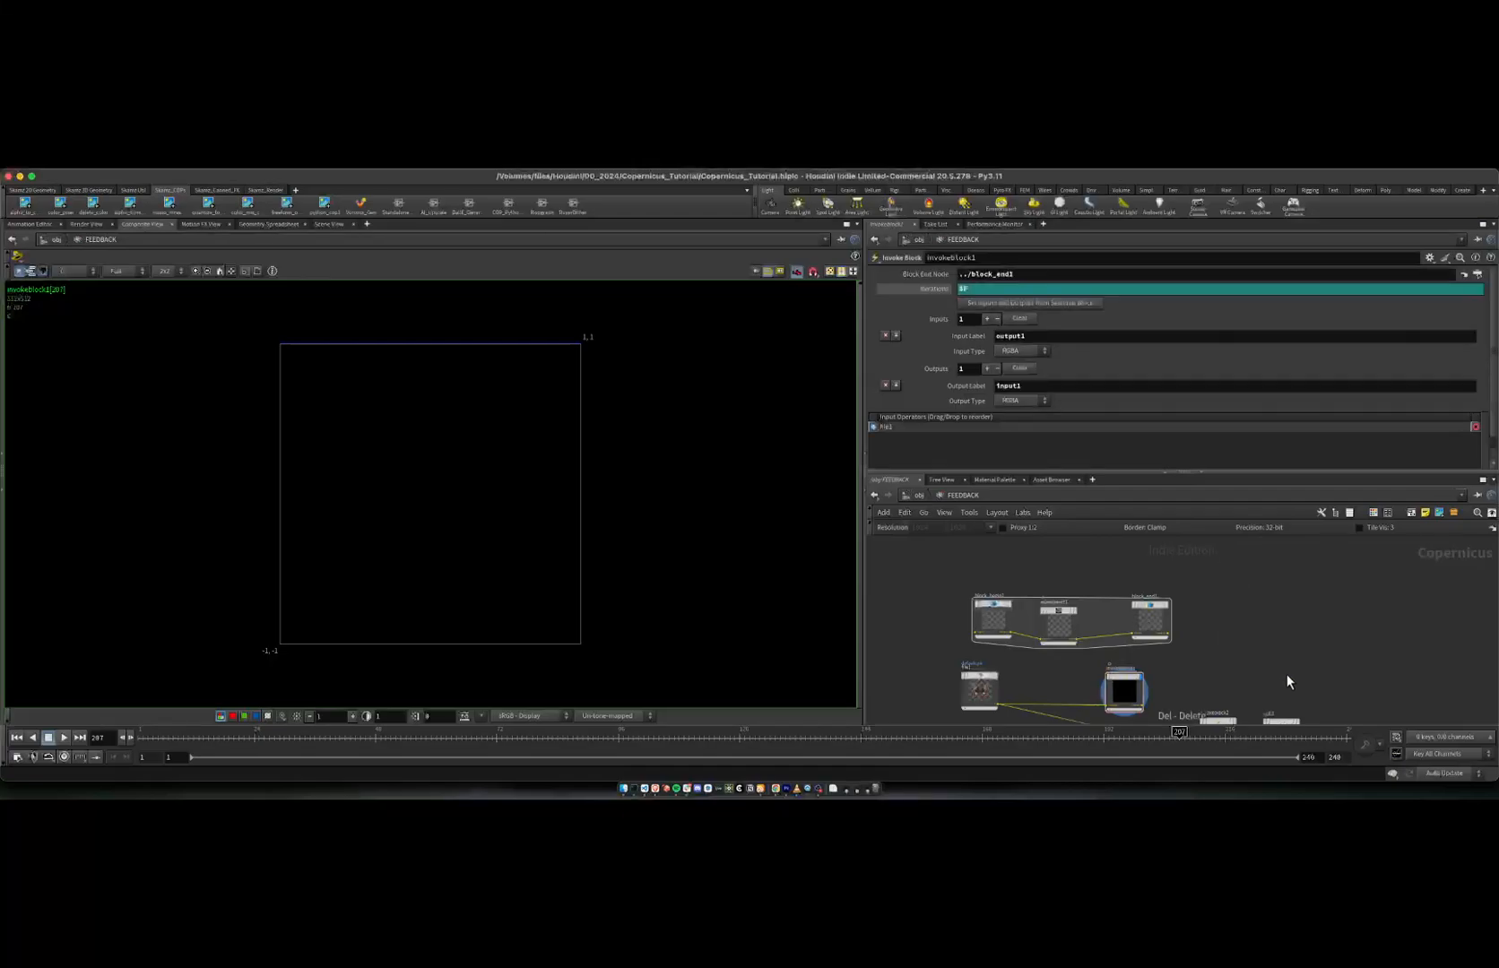
{"action": "left_click_drag", "start_coordinate": [1311, 679], "coordinate": [1112, 614]}
{"action": "key", "text": "Delete"}
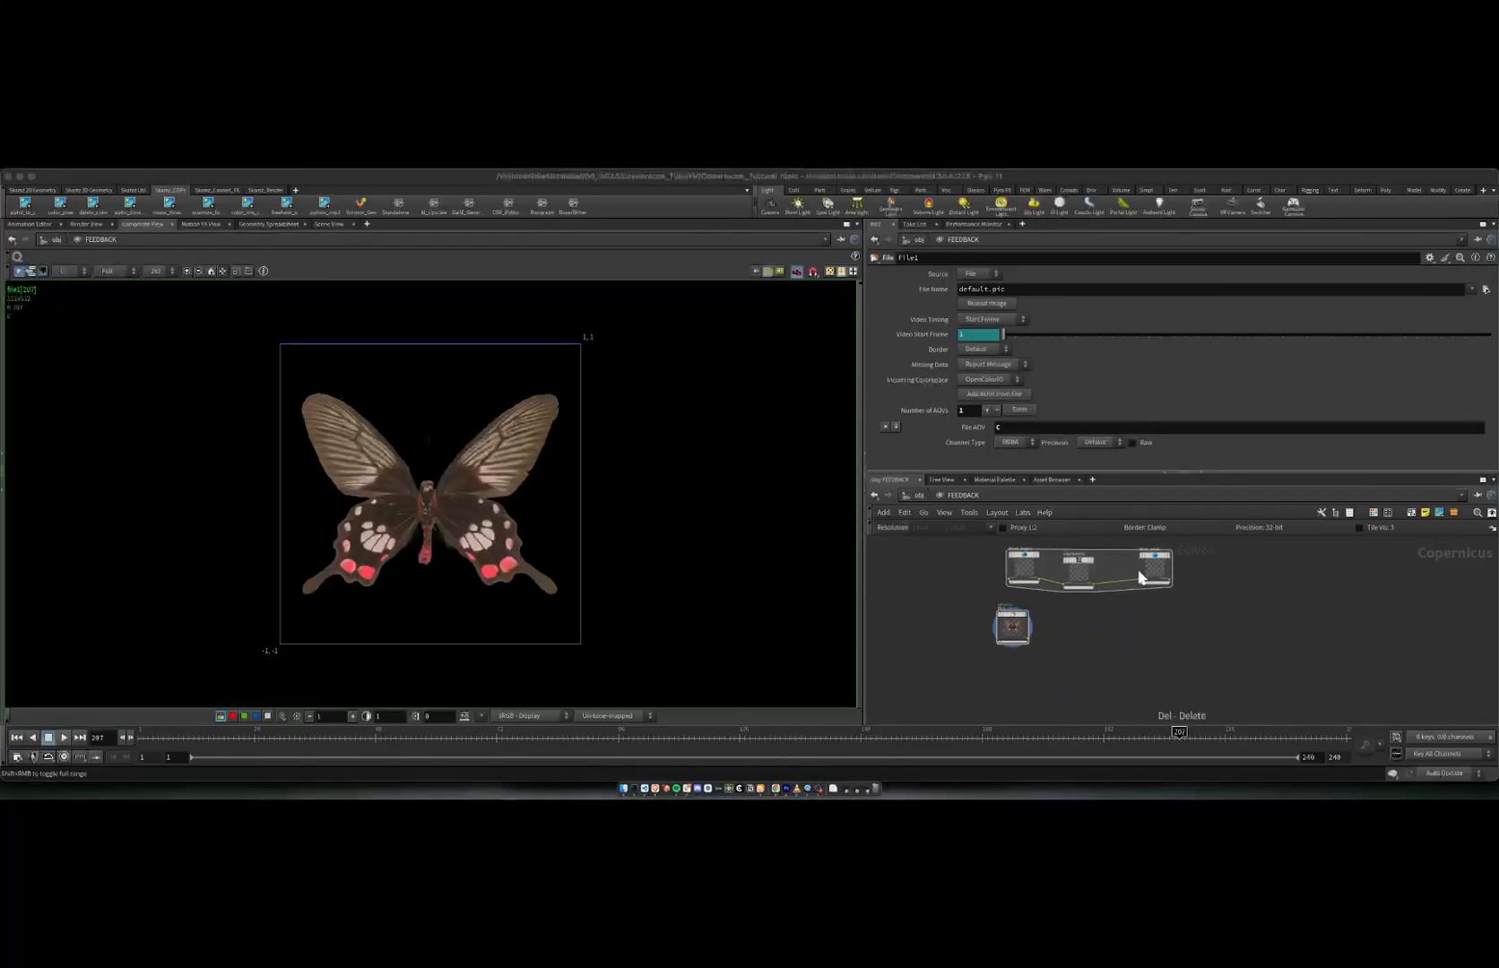
Step: Add a Block begin and end pair beside file1, and give it one block input and one block output
{"action": "left_click", "coordinate": [1210, 608]}
{"action": "middle_click_drag", "start_coordinate": [1210, 608], "coordinate": [1206, 655]}
{"action": "scroll", "coordinate": [1118, 605], "scroll_direction": "up", "scroll_amount": 5}
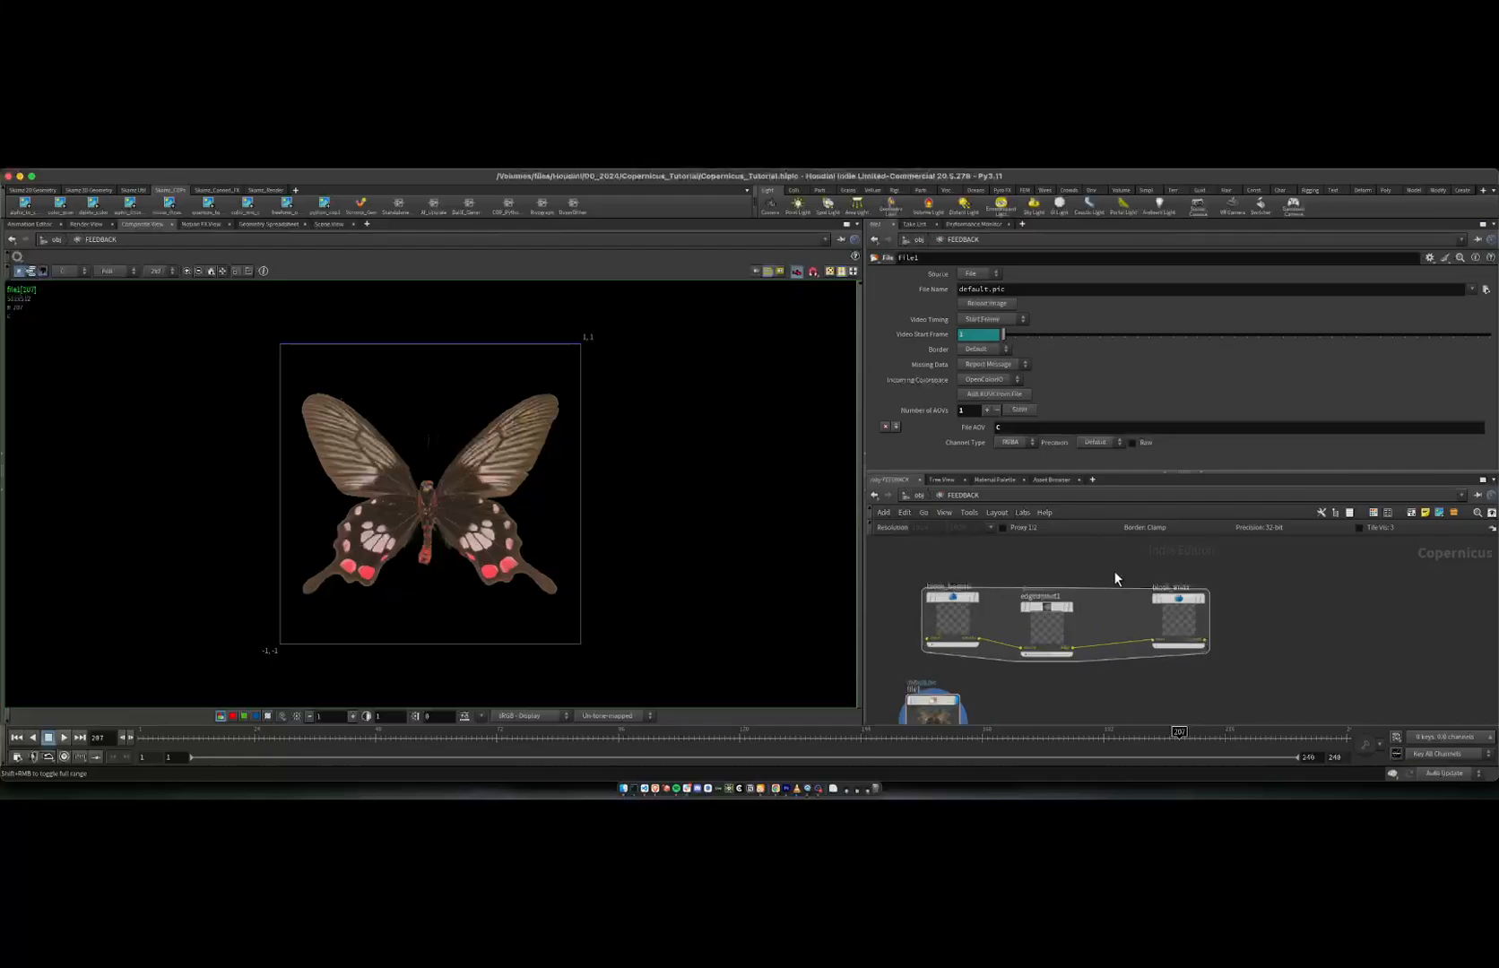
{"action": "scroll", "coordinate": [1116, 578], "scroll_direction": "down", "scroll_amount": 3}
{"action": "key", "text": "Tab"}
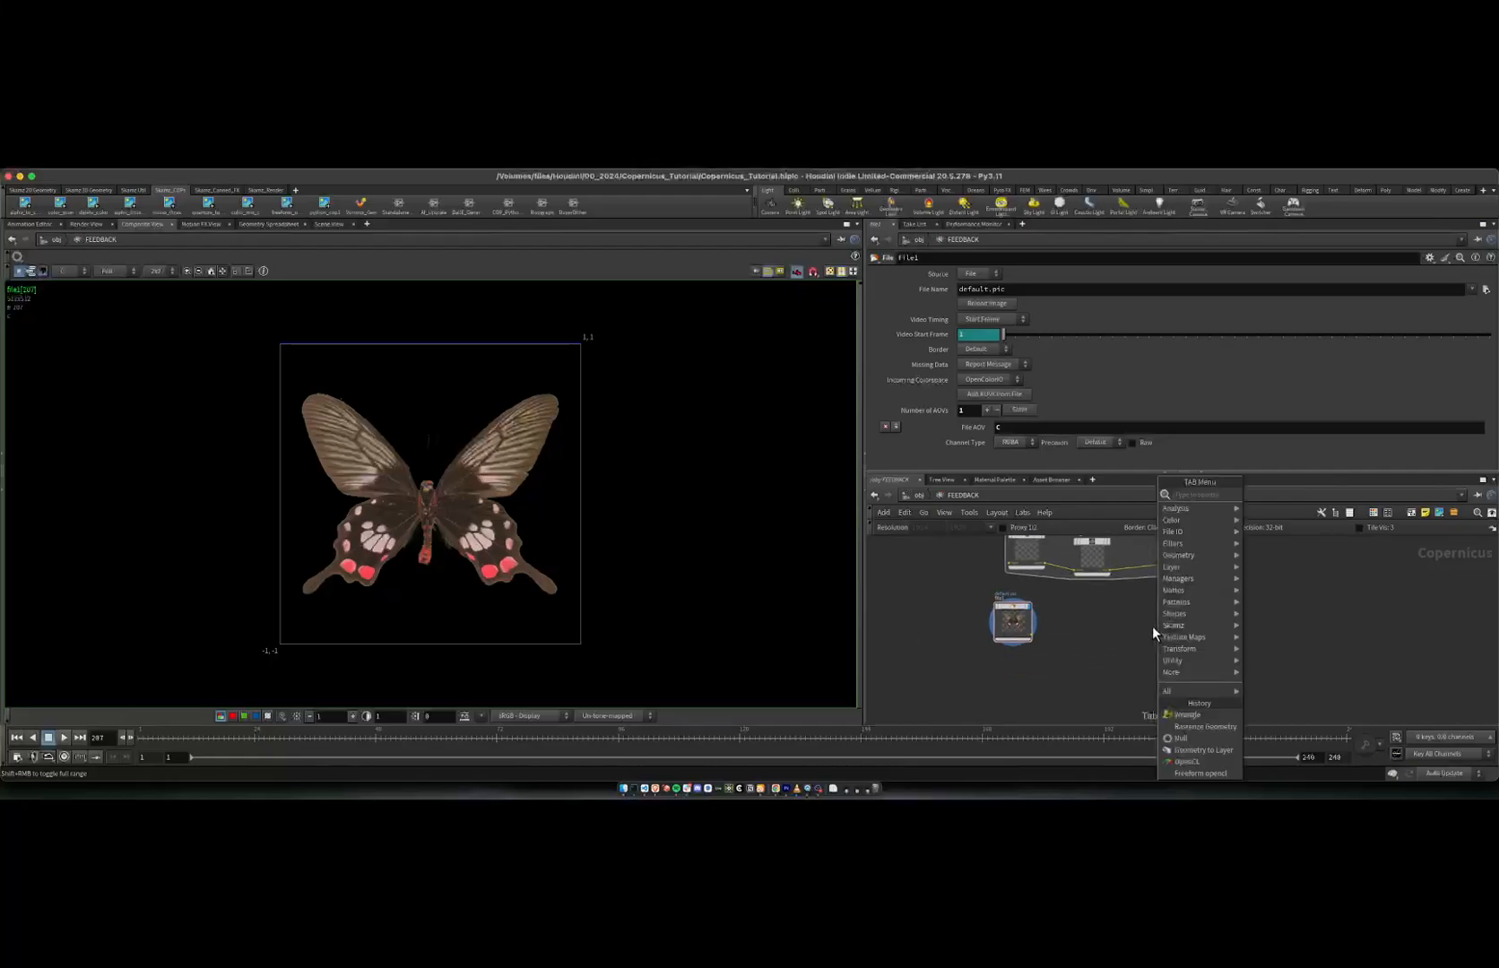
{"action": "key", "text": "Escape"}
{"action": "key", "text": "Tab"}
{"action": "type", "text": "block"}
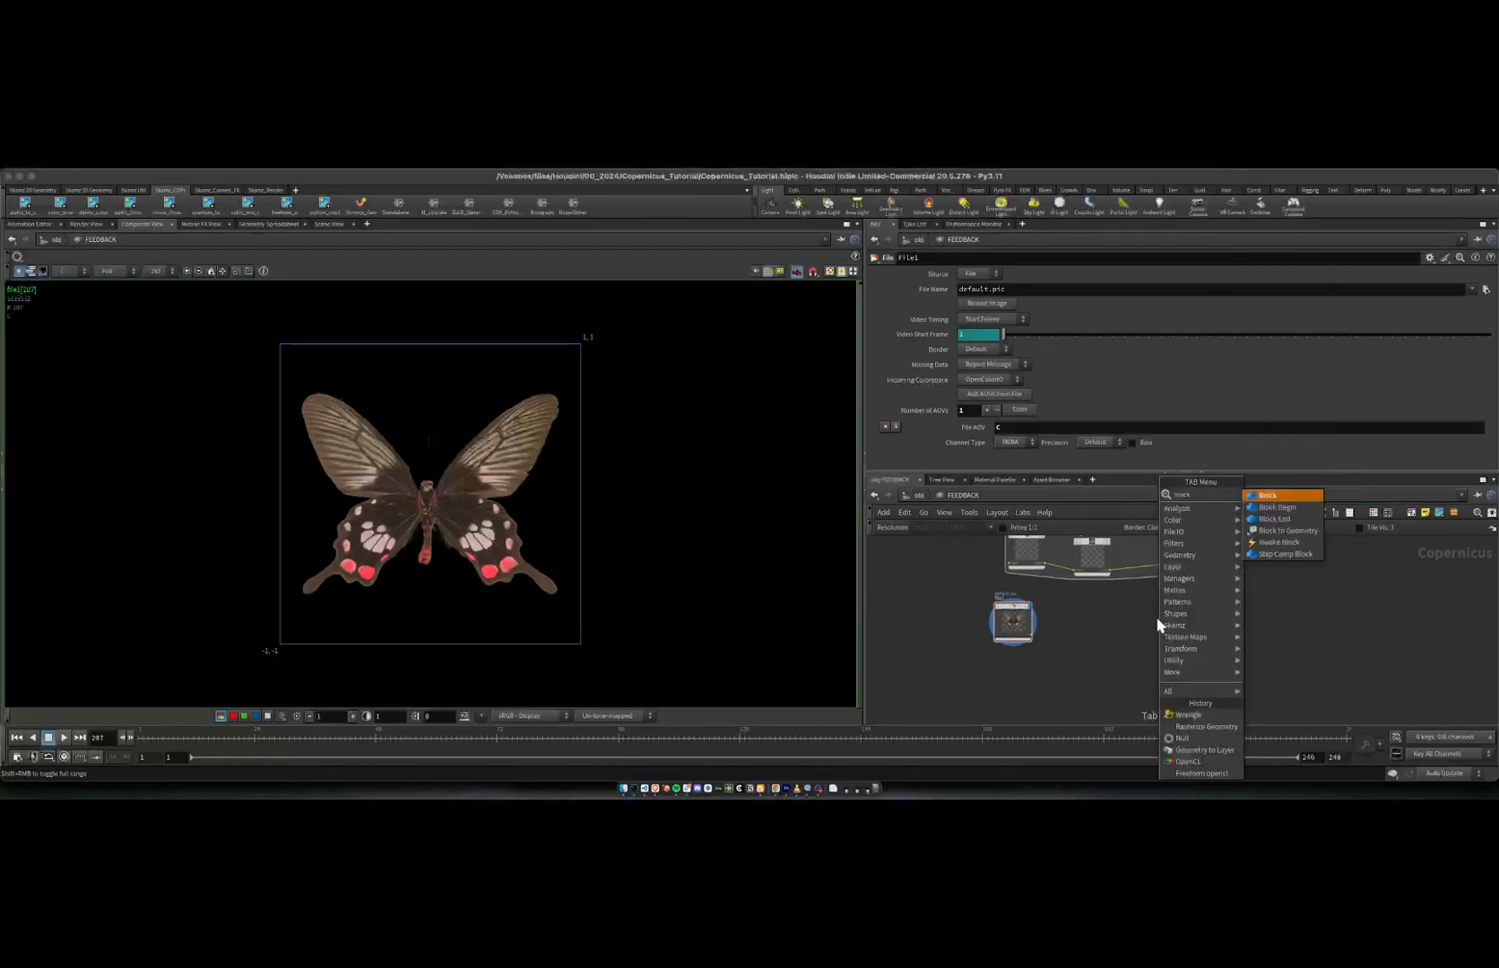
{"action": "key", "text": "Return"}
{"action": "left_click", "coordinate": [1158, 620]}
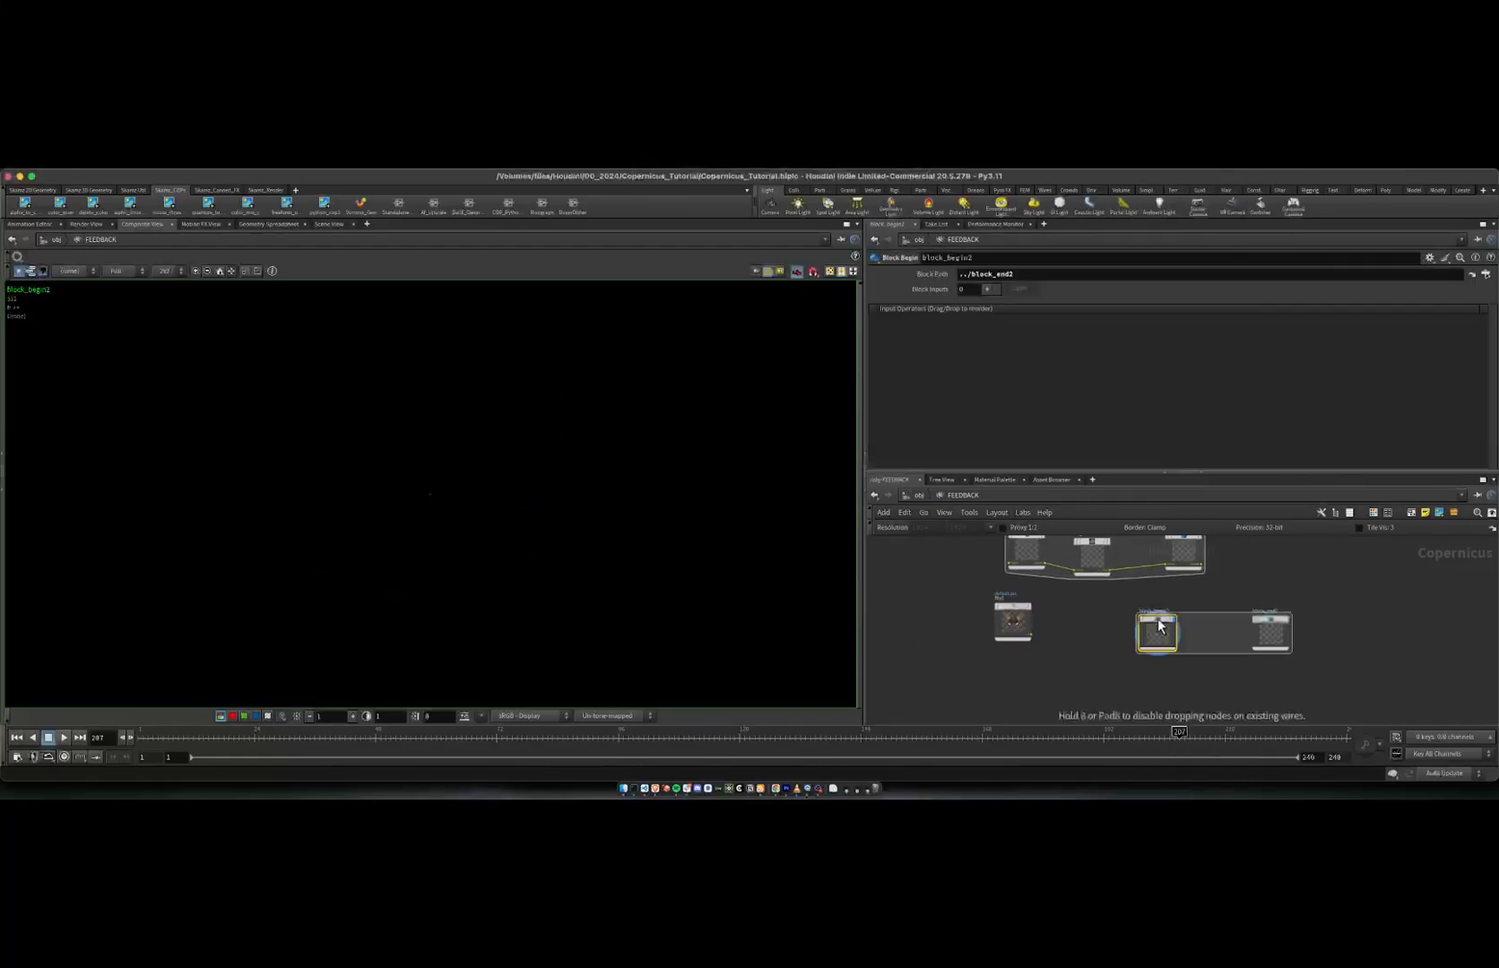
{"action": "left_click", "coordinate": [988, 287]}
{"action": "left_click", "coordinate": [1272, 628]}
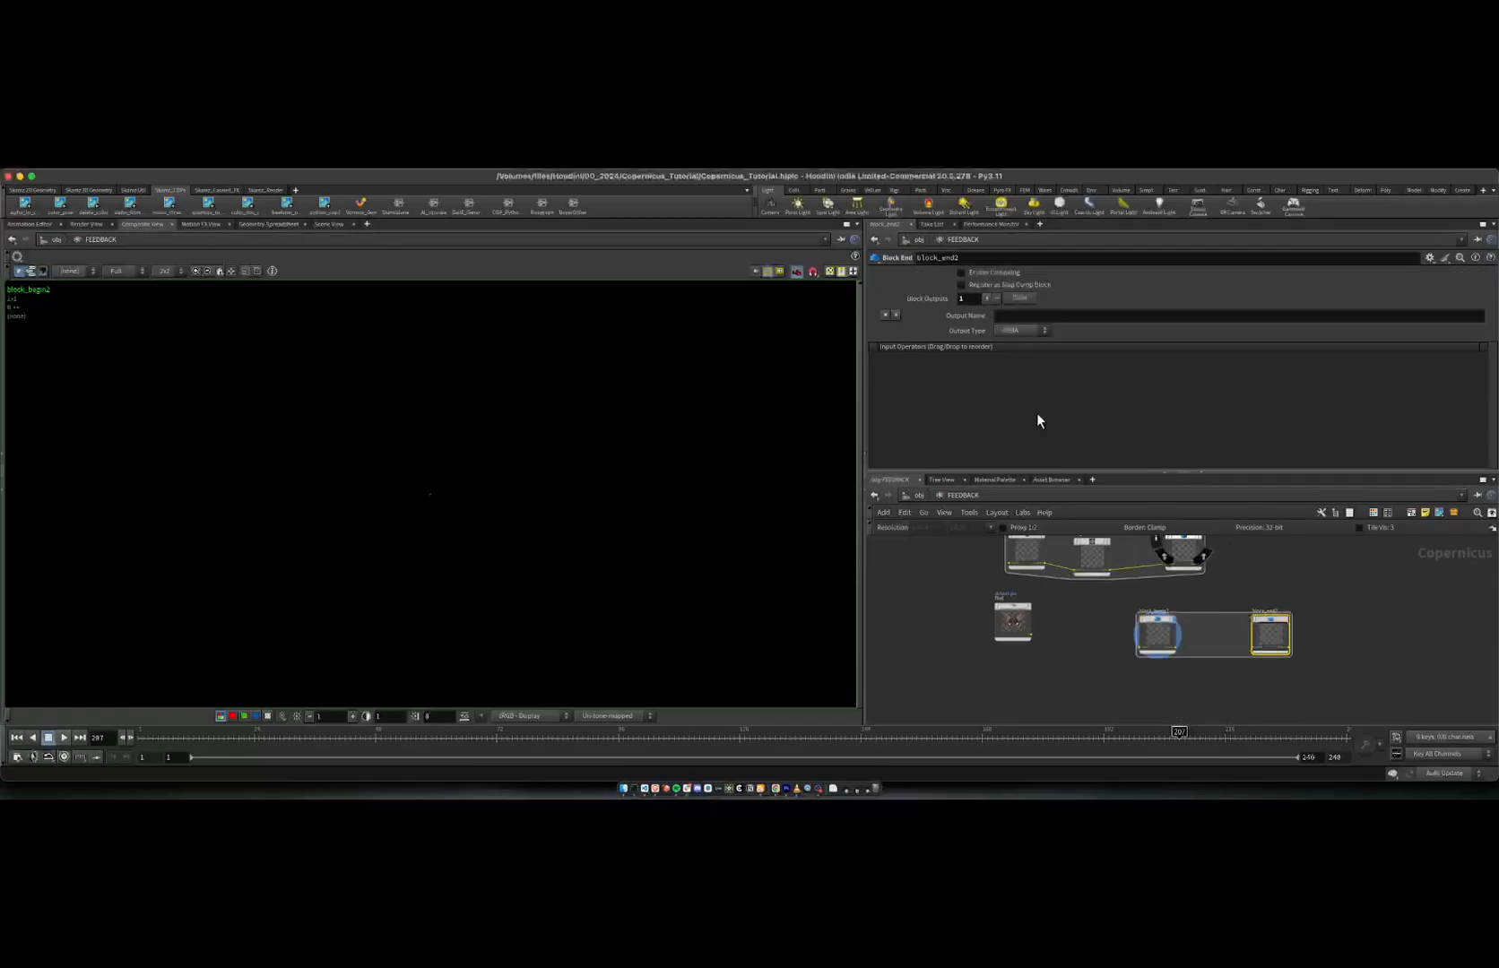
Step: Add an Invoke Block targeting ../block_end2, with its inputs and outputs set from that block
{"action": "scroll", "coordinate": [1166, 651], "scroll_direction": "down", "scroll_amount": 2}
{"action": "key", "text": "Tab"}
{"action": "type", "text": "in"}
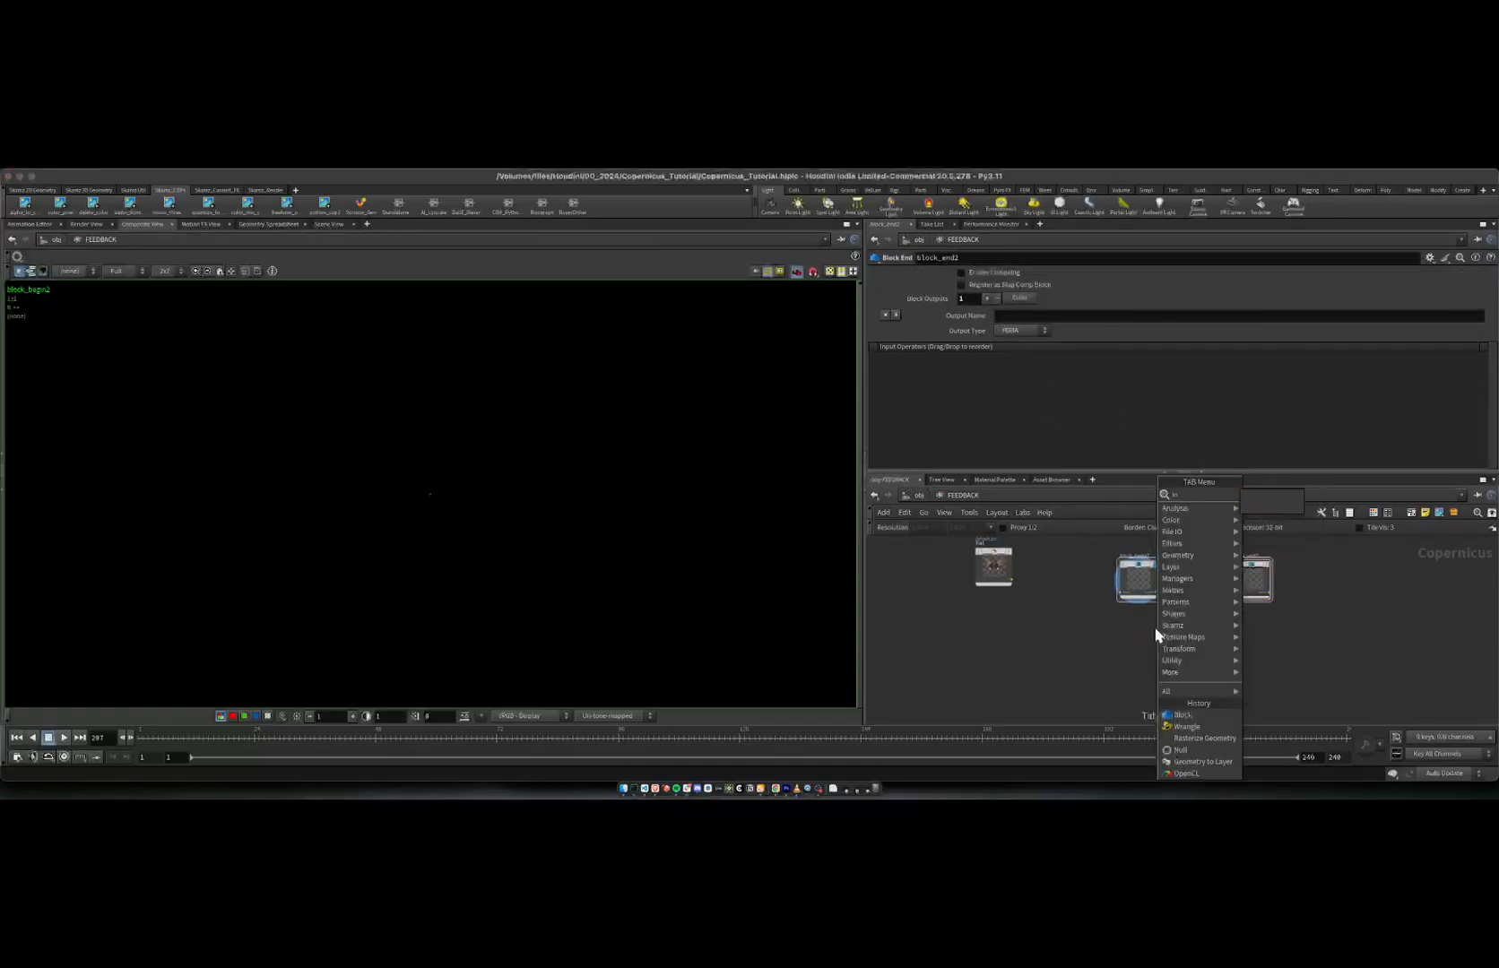
{"action": "key", "text": "Return"}
{"action": "left_click", "coordinate": [1156, 632]}
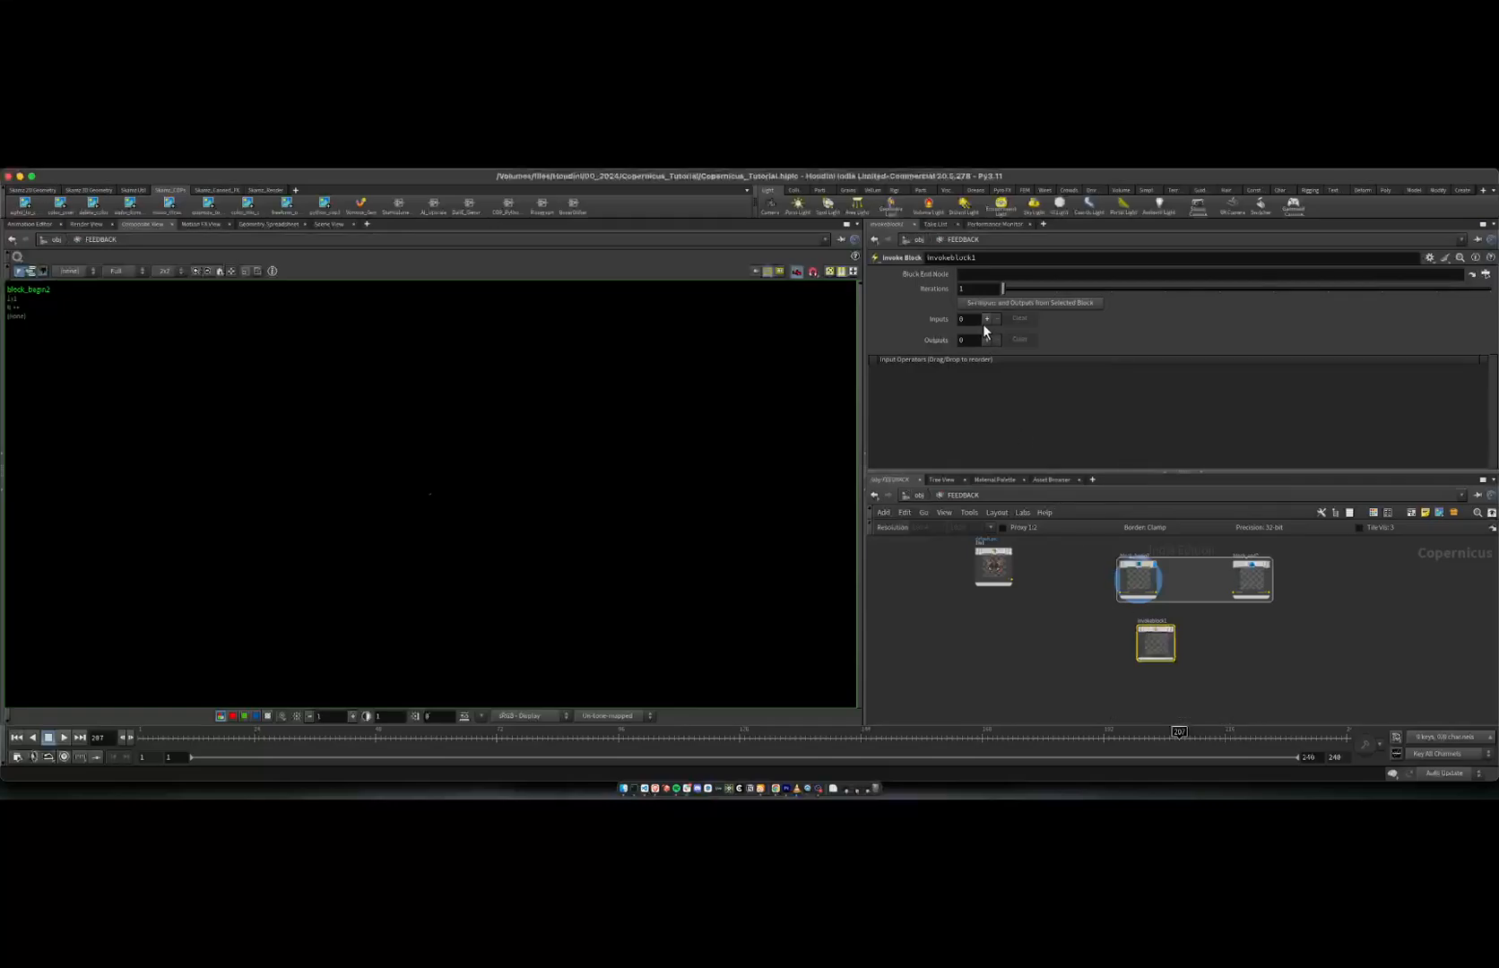
{"action": "left_click_drag", "start_coordinate": [1252, 574], "coordinate": [970, 278]}
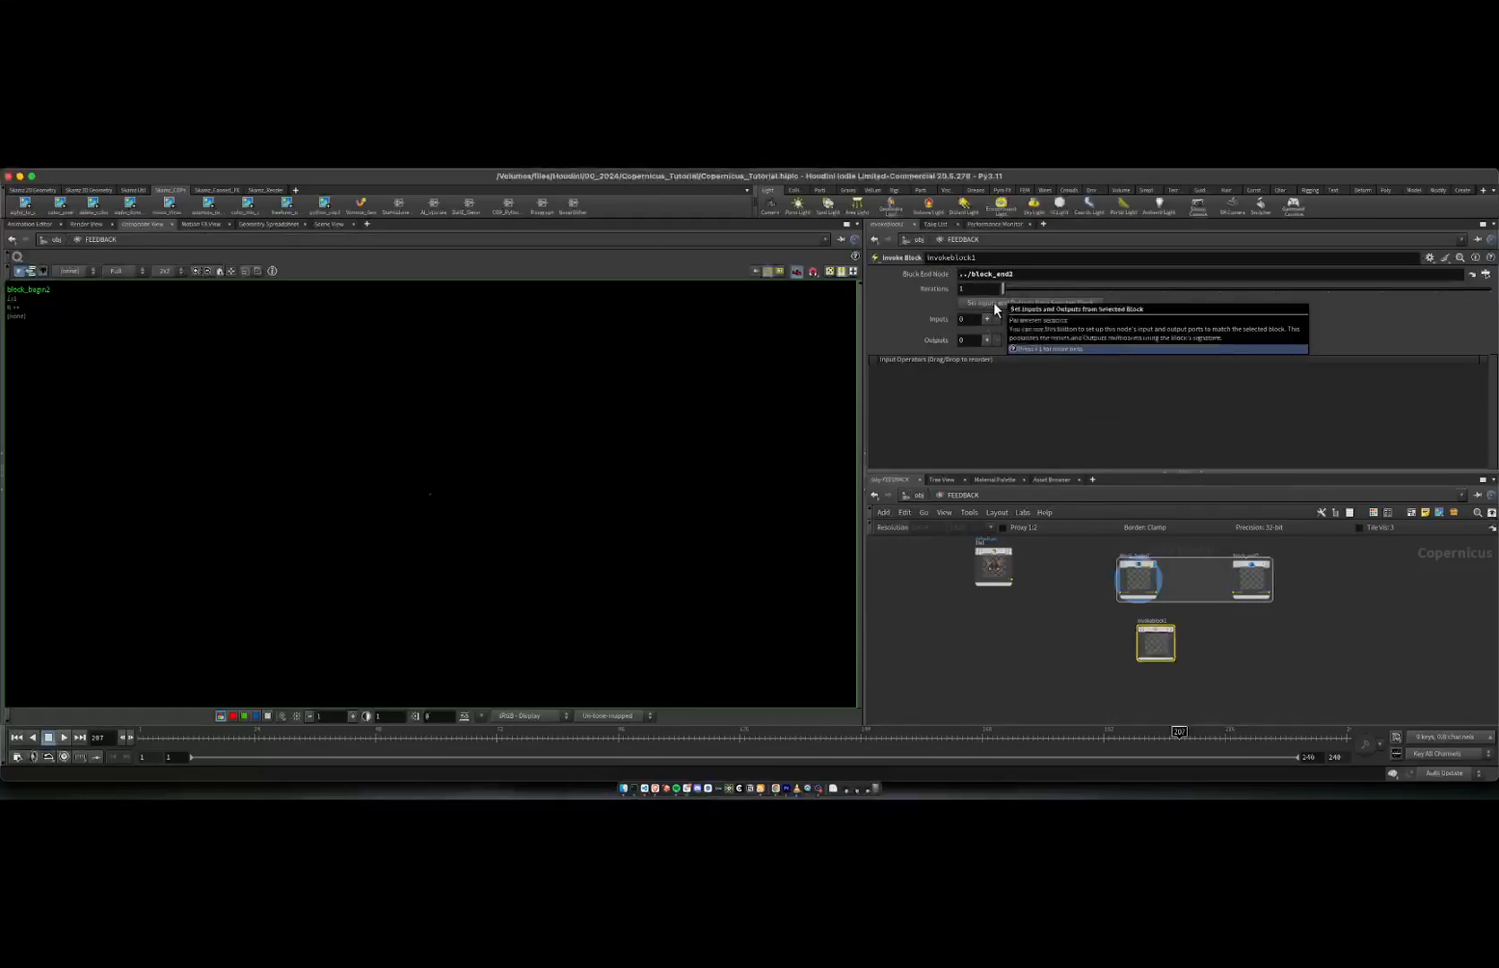
{"action": "left_click", "coordinate": [994, 302]}
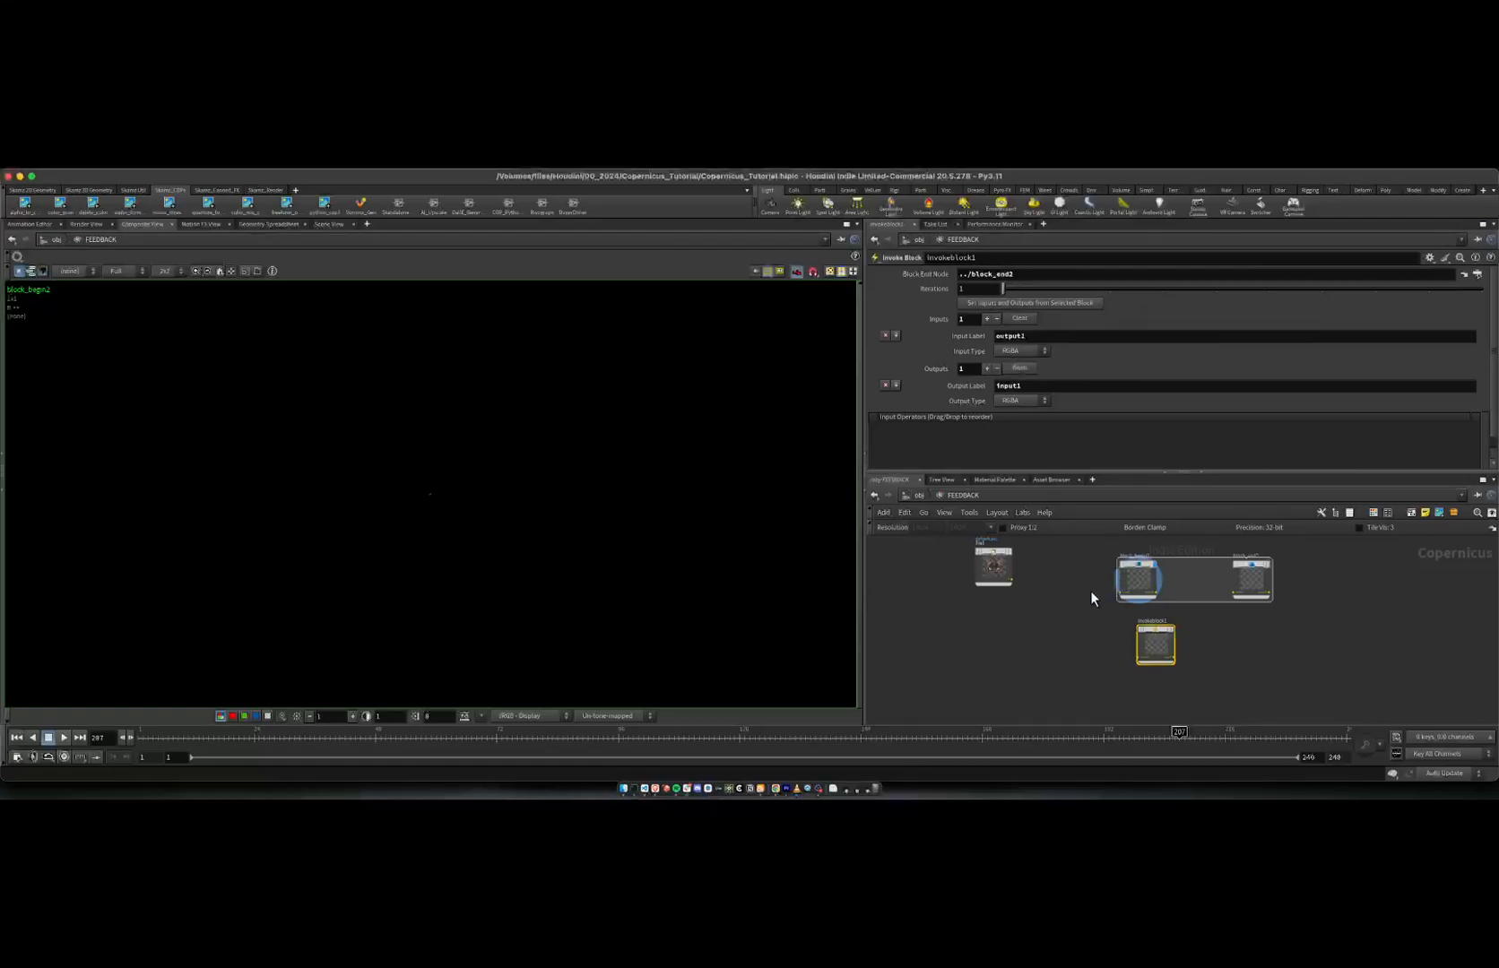
Step: Wire file1 into invokeblock1 and arrange the two nodes side by side below the block
{"action": "middle_click_drag", "start_coordinate": [1072, 603], "coordinate": [1061, 609]}
{"action": "left_click_drag", "start_coordinate": [1140, 643], "coordinate": [1124, 634]}
{"action": "scroll", "coordinate": [1067, 622], "scroll_direction": "up", "scroll_amount": 2}
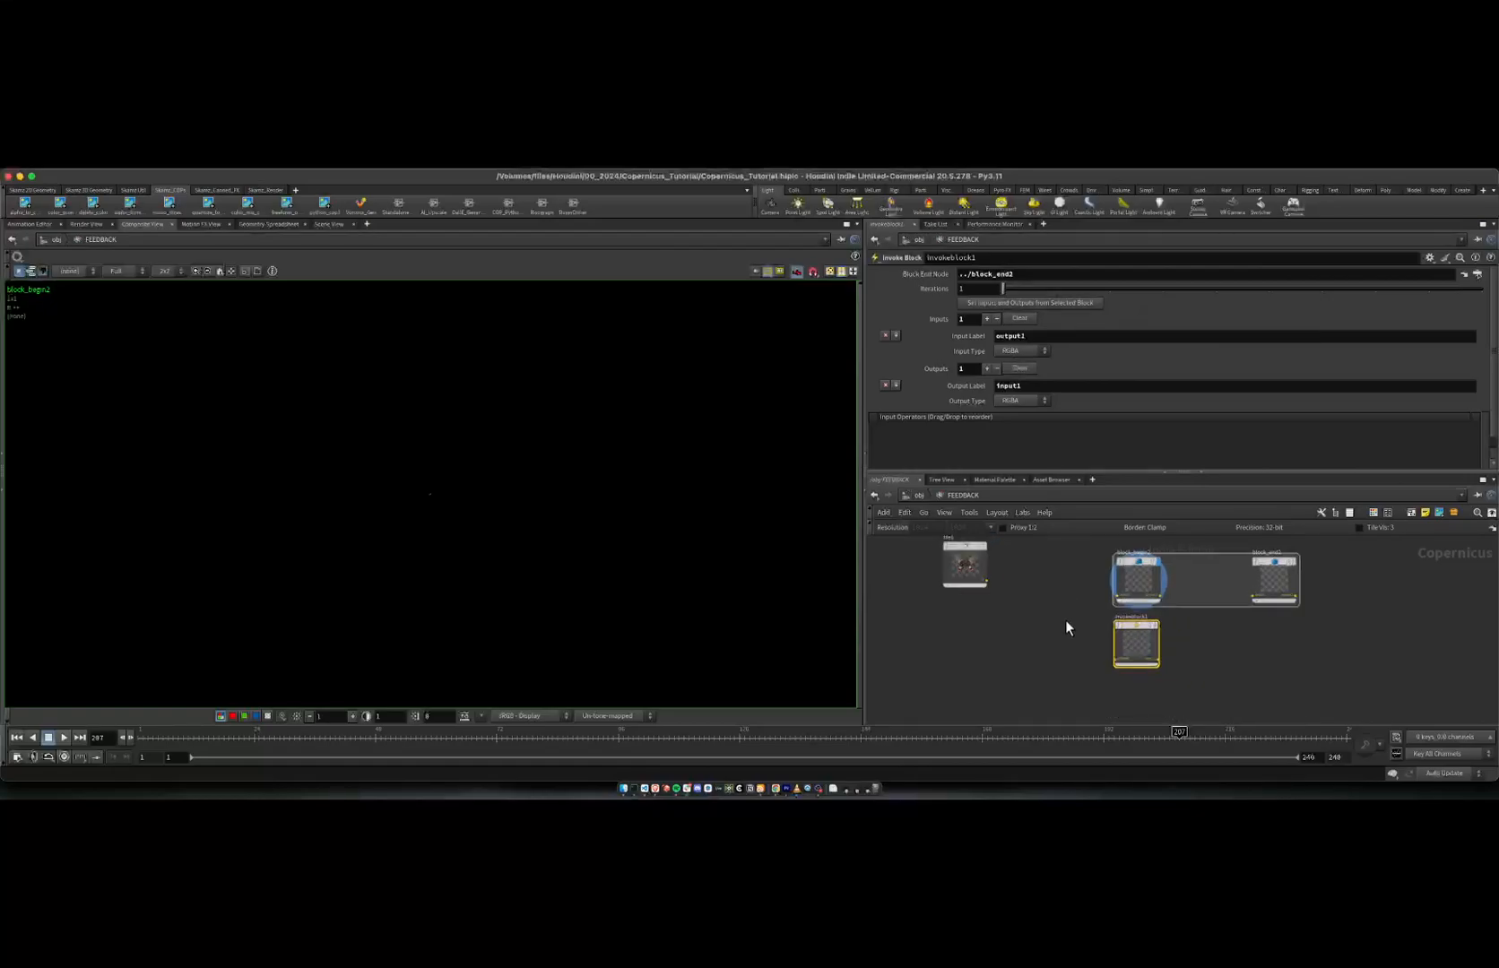
{"action": "left_click_drag", "start_coordinate": [982, 581], "coordinate": [1117, 662]}
{"action": "scroll", "coordinate": [1011, 660], "scroll_direction": "up", "scroll_amount": 1}
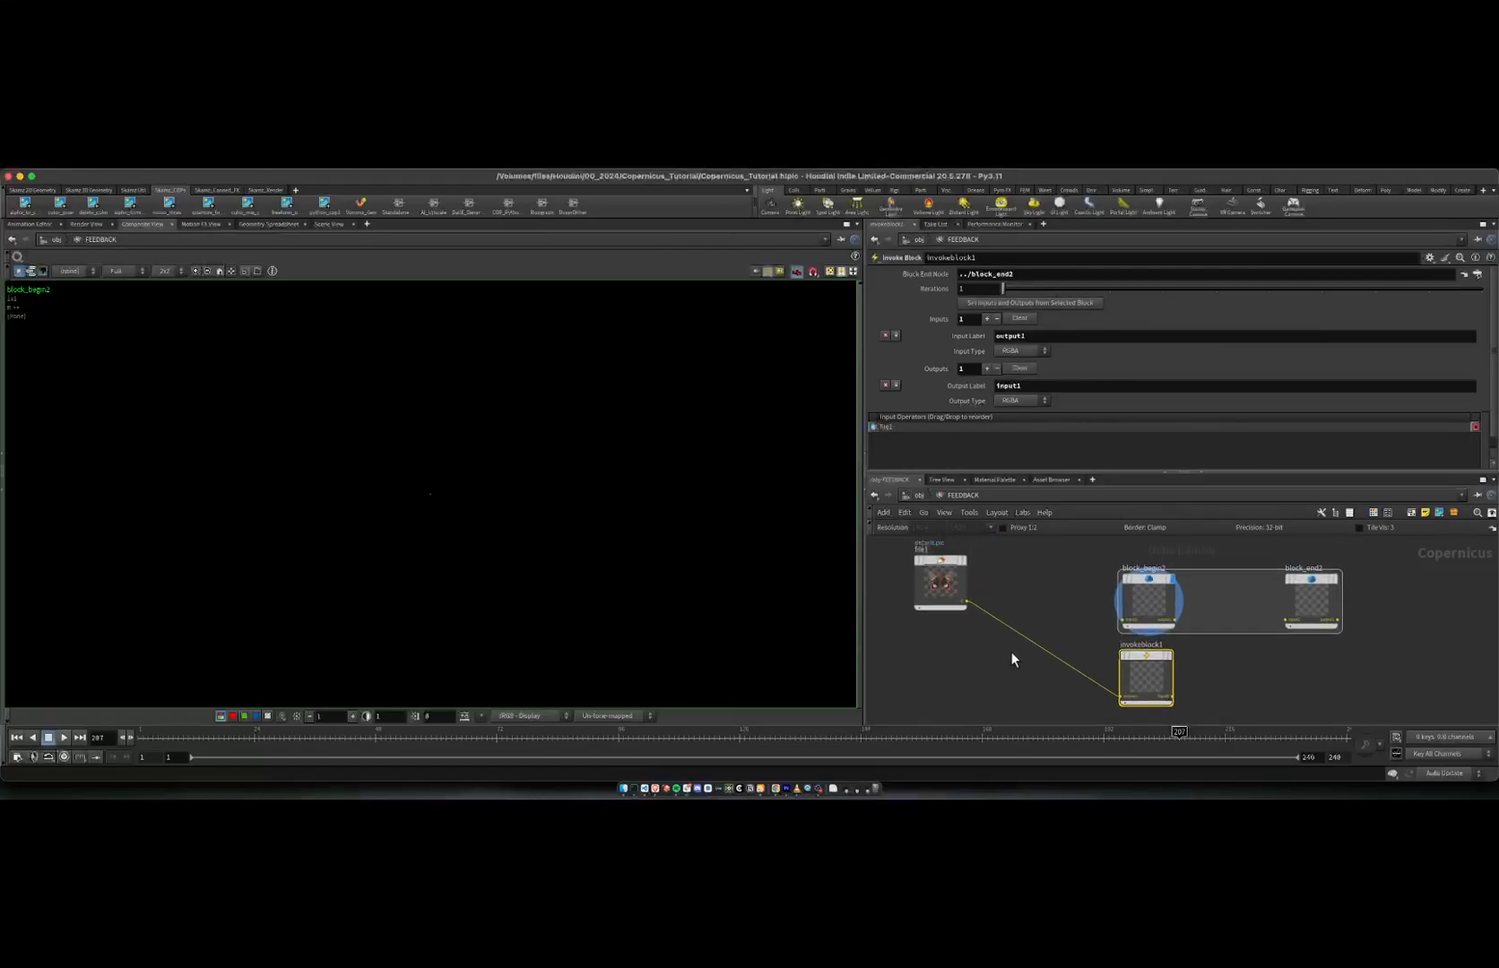
{"action": "left_click_drag", "start_coordinate": [941, 578], "coordinate": [1045, 673]}
{"action": "middle_click_drag", "start_coordinate": [1207, 646], "coordinate": [1144, 640]}
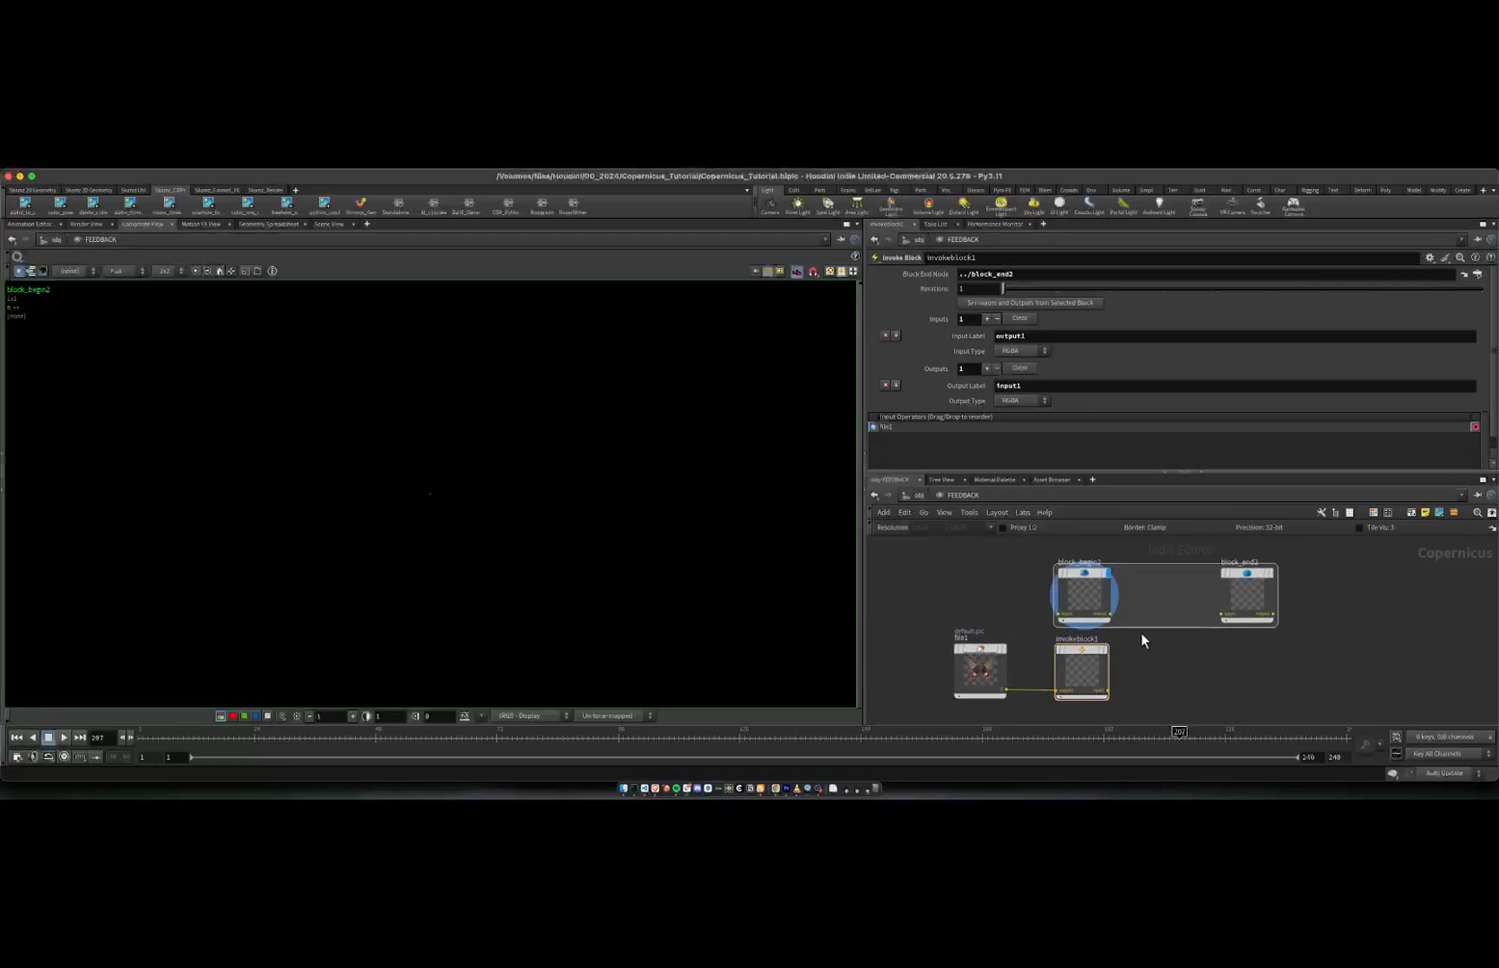
Step: Connect block_begin2 to block_end2 and display invokeblock1 in the viewer
{"action": "left_click_drag", "start_coordinate": [1112, 615], "coordinate": [1221, 616]}
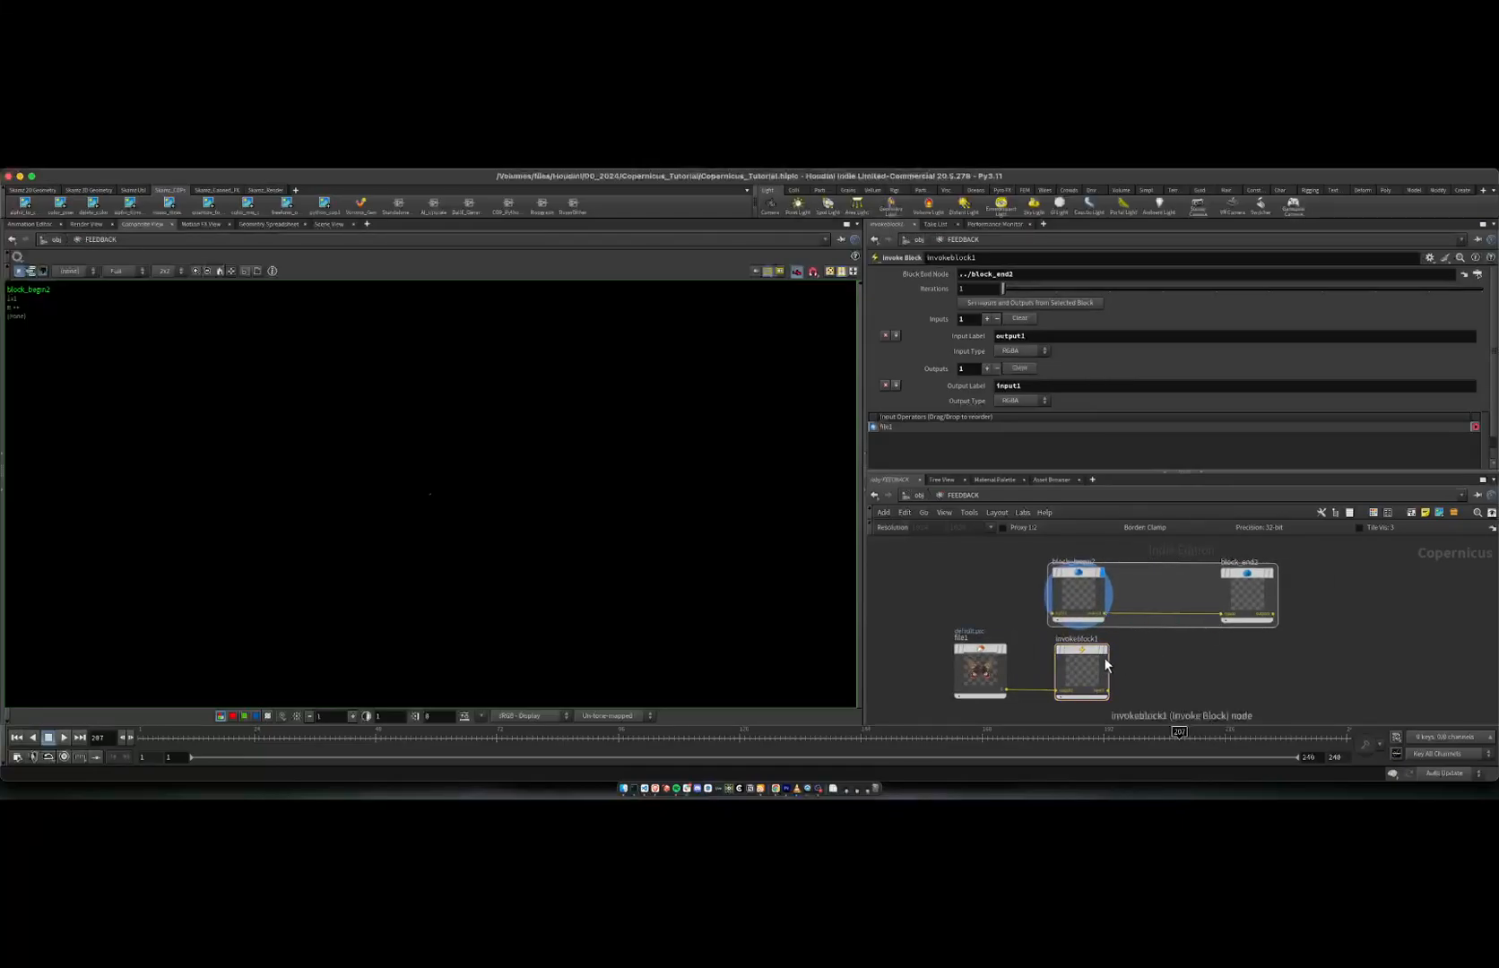
{"action": "left_click", "coordinate": [1110, 657]}
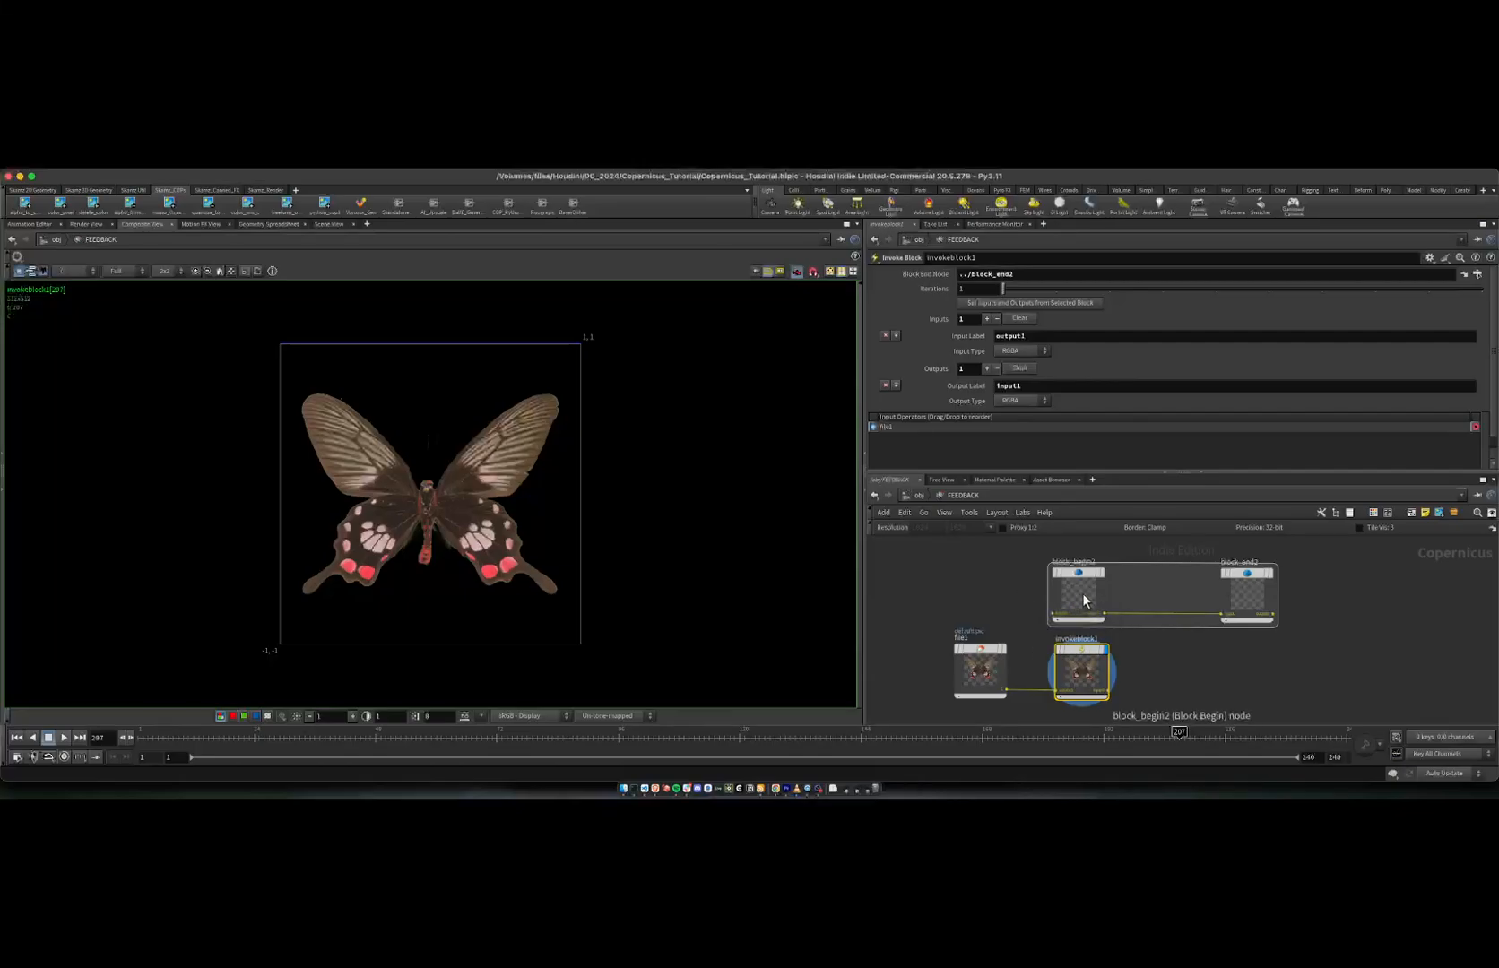
Step: Set the Iterations of invokeblock1 to $F
{"action": "double_click", "coordinate": [964, 287]}
{"action": "type", "text": "$F"}
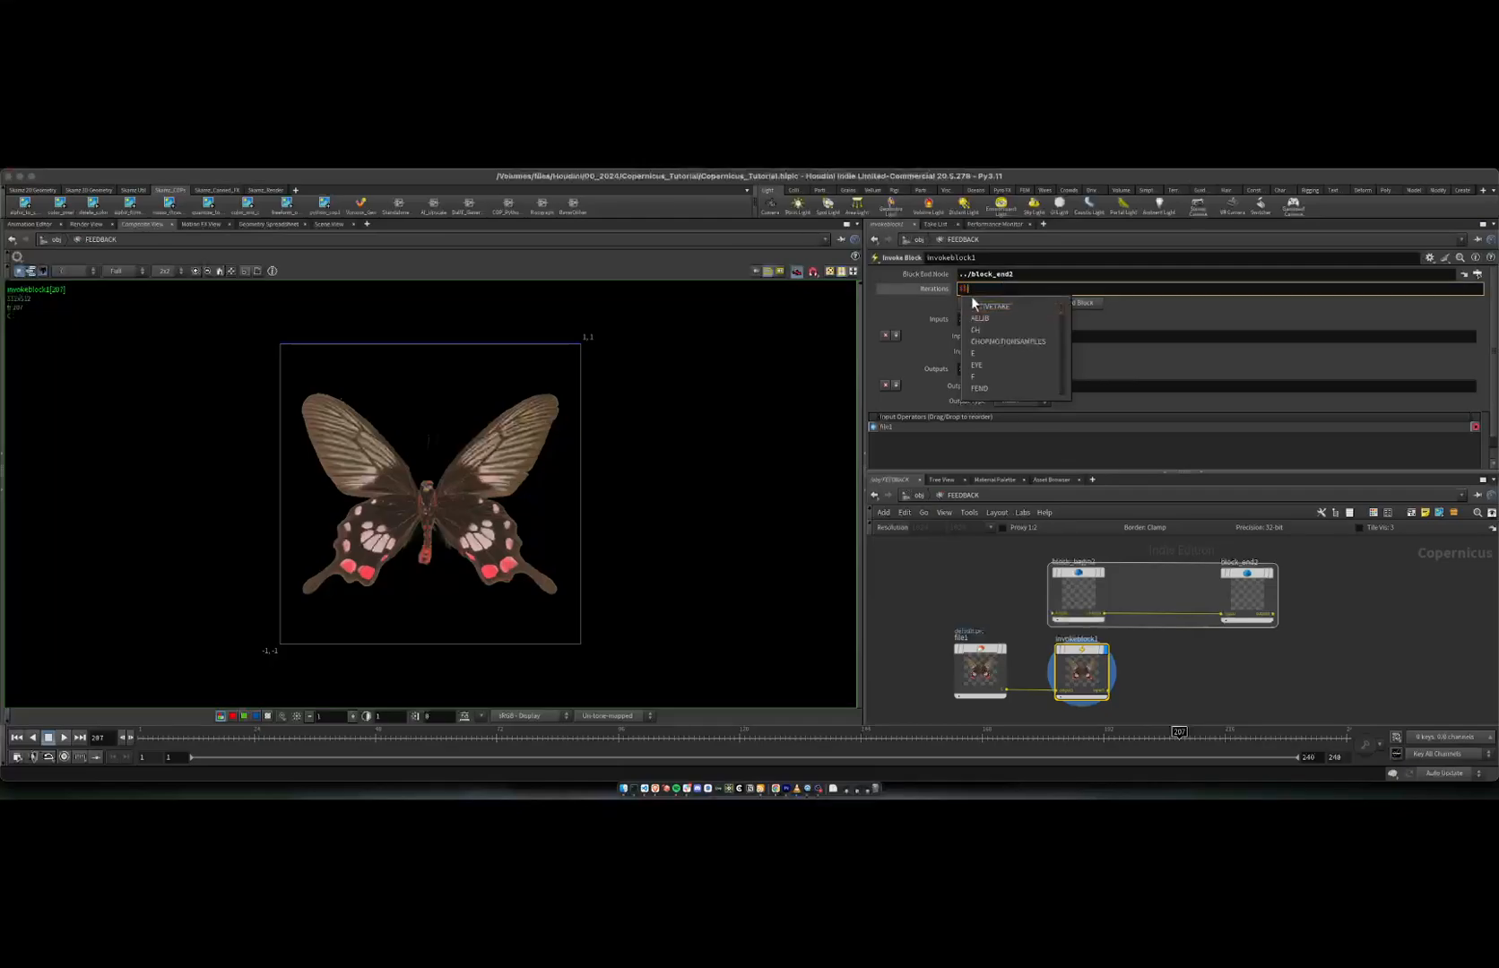
{"action": "key", "text": "Return"}
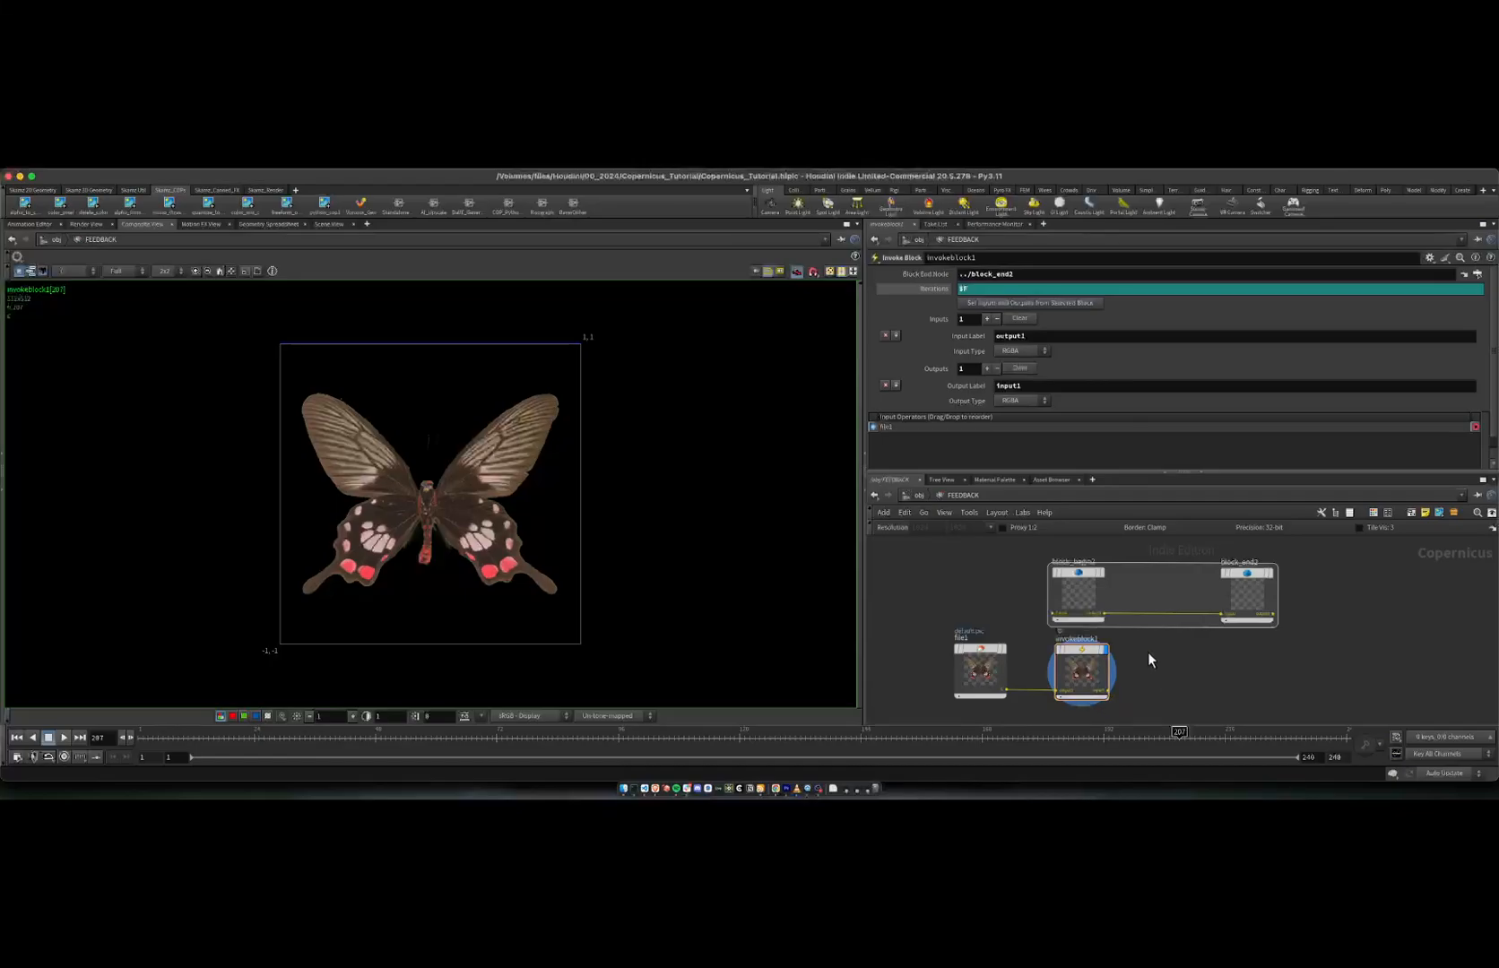
Step: Insert a Bright node between block_begin2 and block_end2, and set its Brightness to 1.05
{"action": "key", "text": "Tab"}
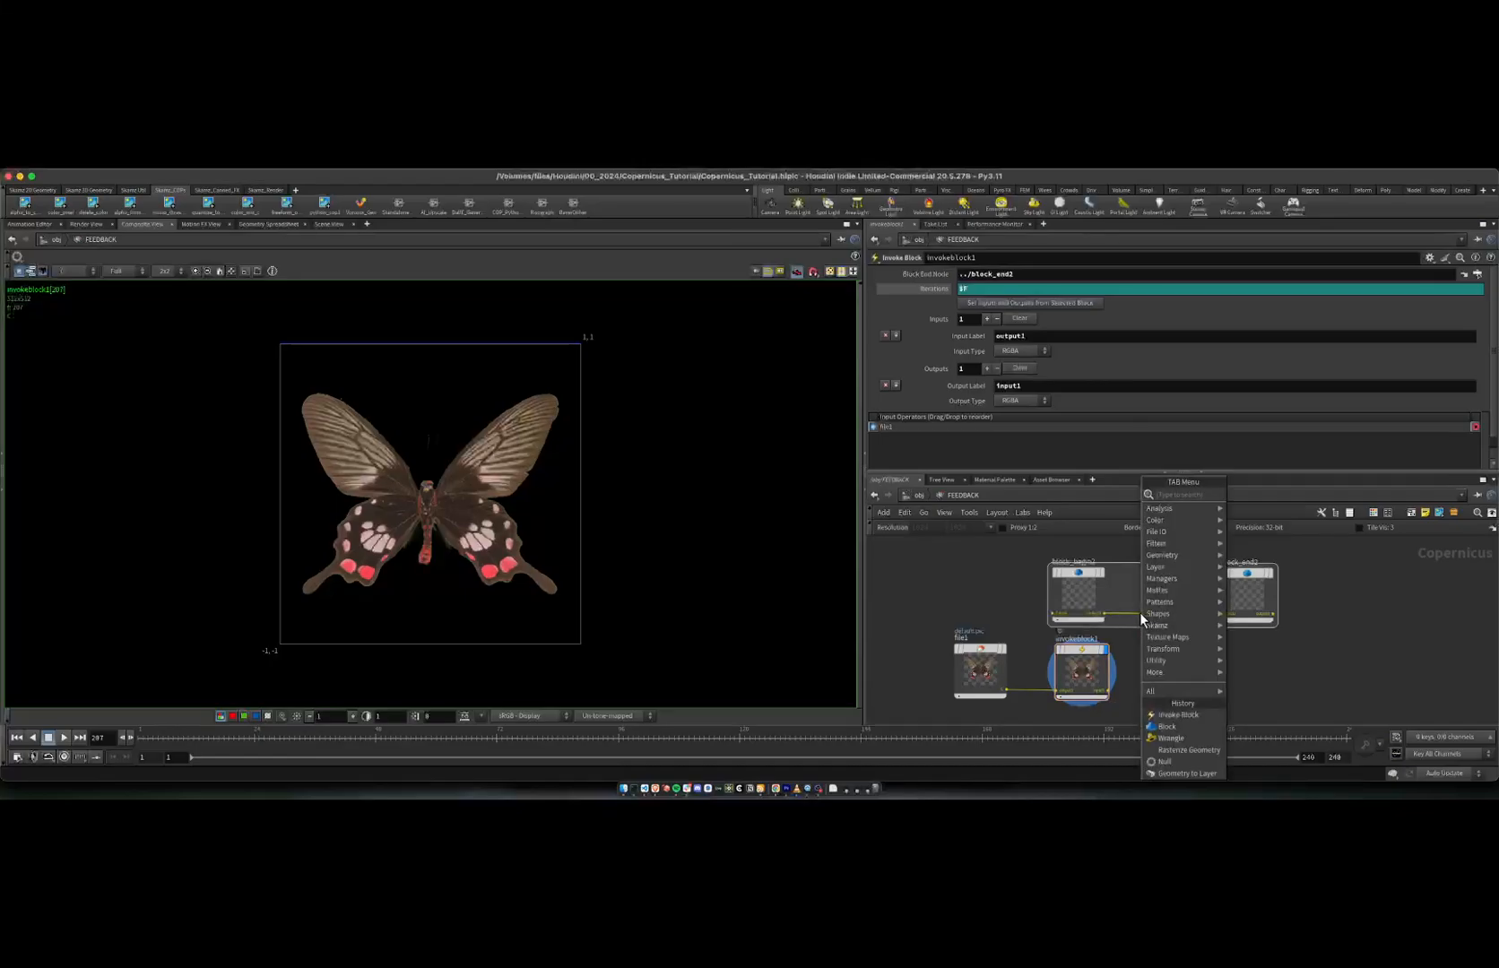
{"action": "key", "text": "Return"}
{"action": "left_click", "coordinate": [1166, 599]}
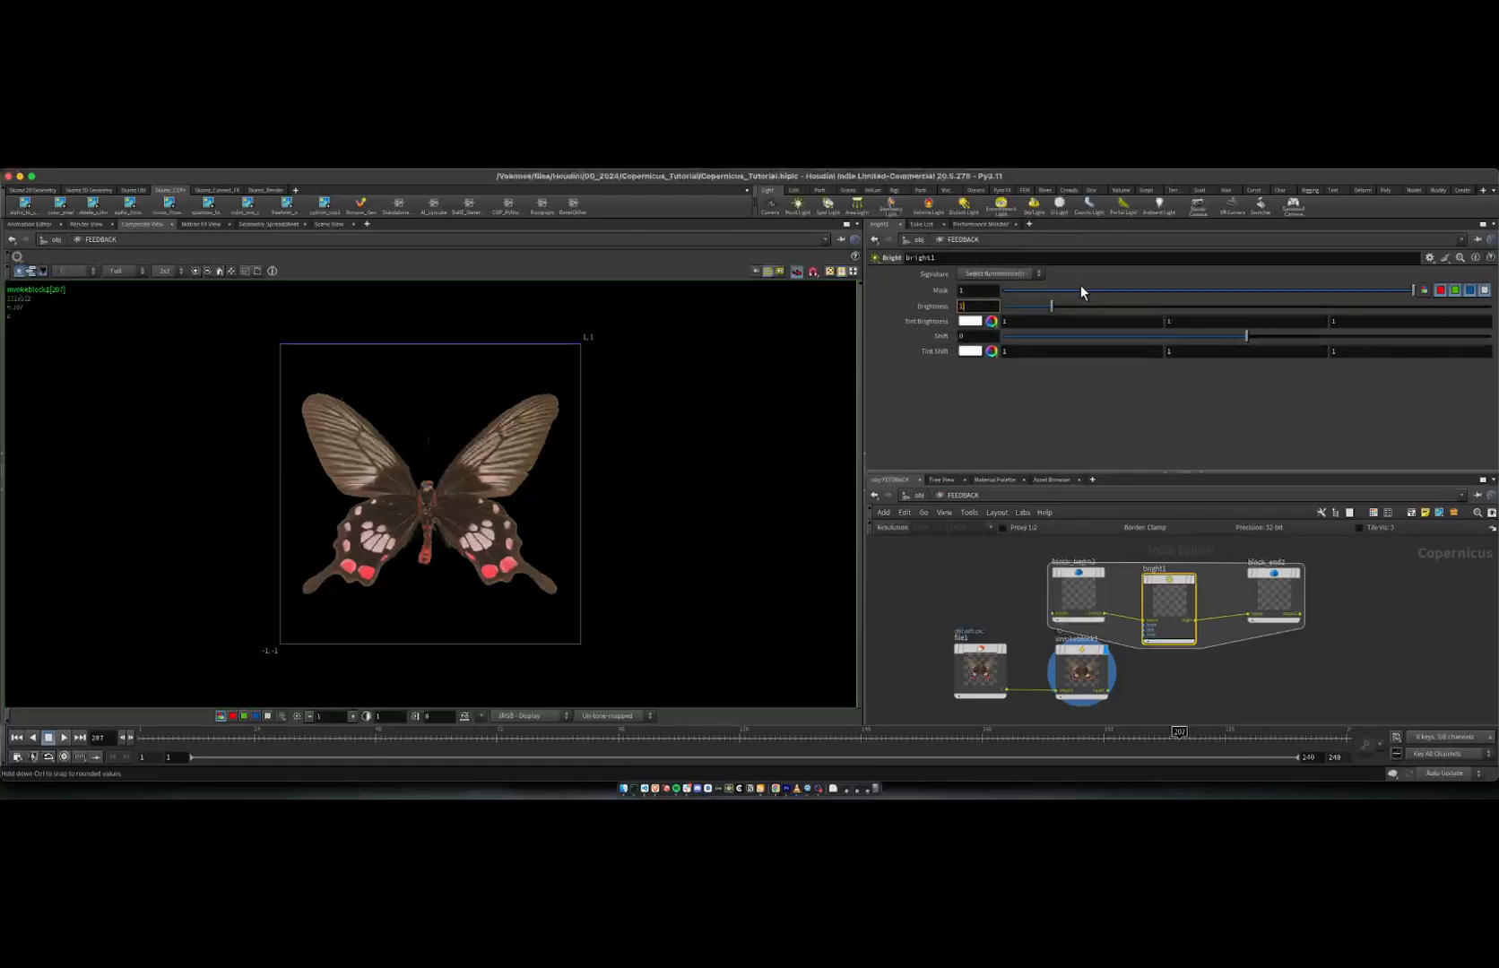
{"action": "type", "text": "05"}
{"action": "key", "text": "Return"}
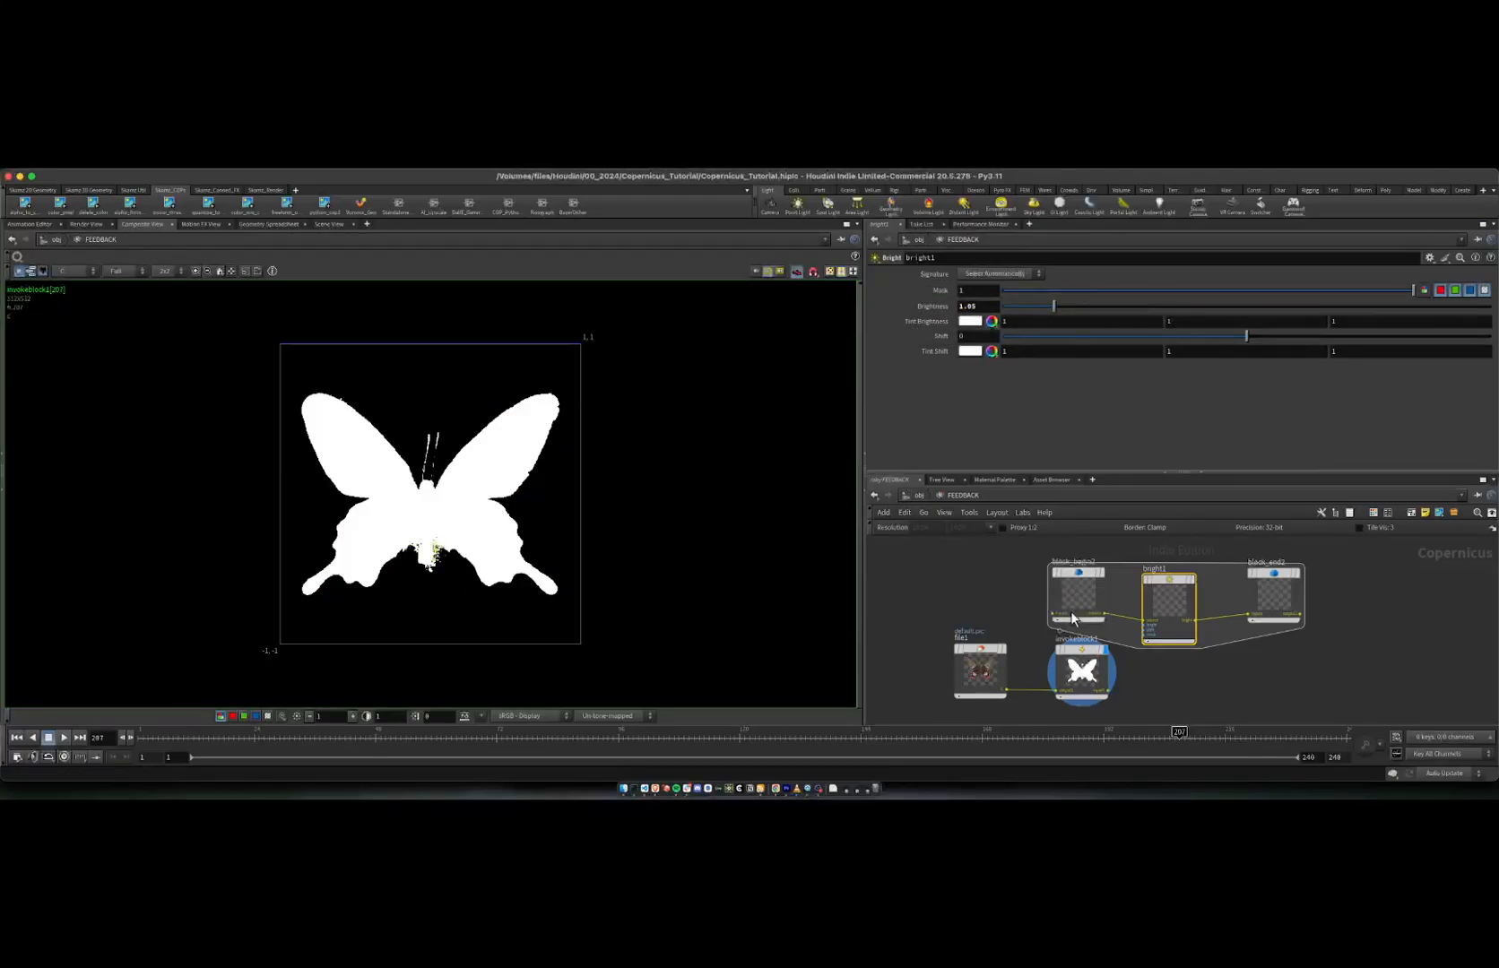
Step: Select invokeblock1 and scrub the timeline to frame 17 to check the feedback brightening
{"action": "left_click", "coordinate": [1076, 652]}
{"action": "left_click_drag", "start_coordinate": [145, 738], "coordinate": [219, 704]}
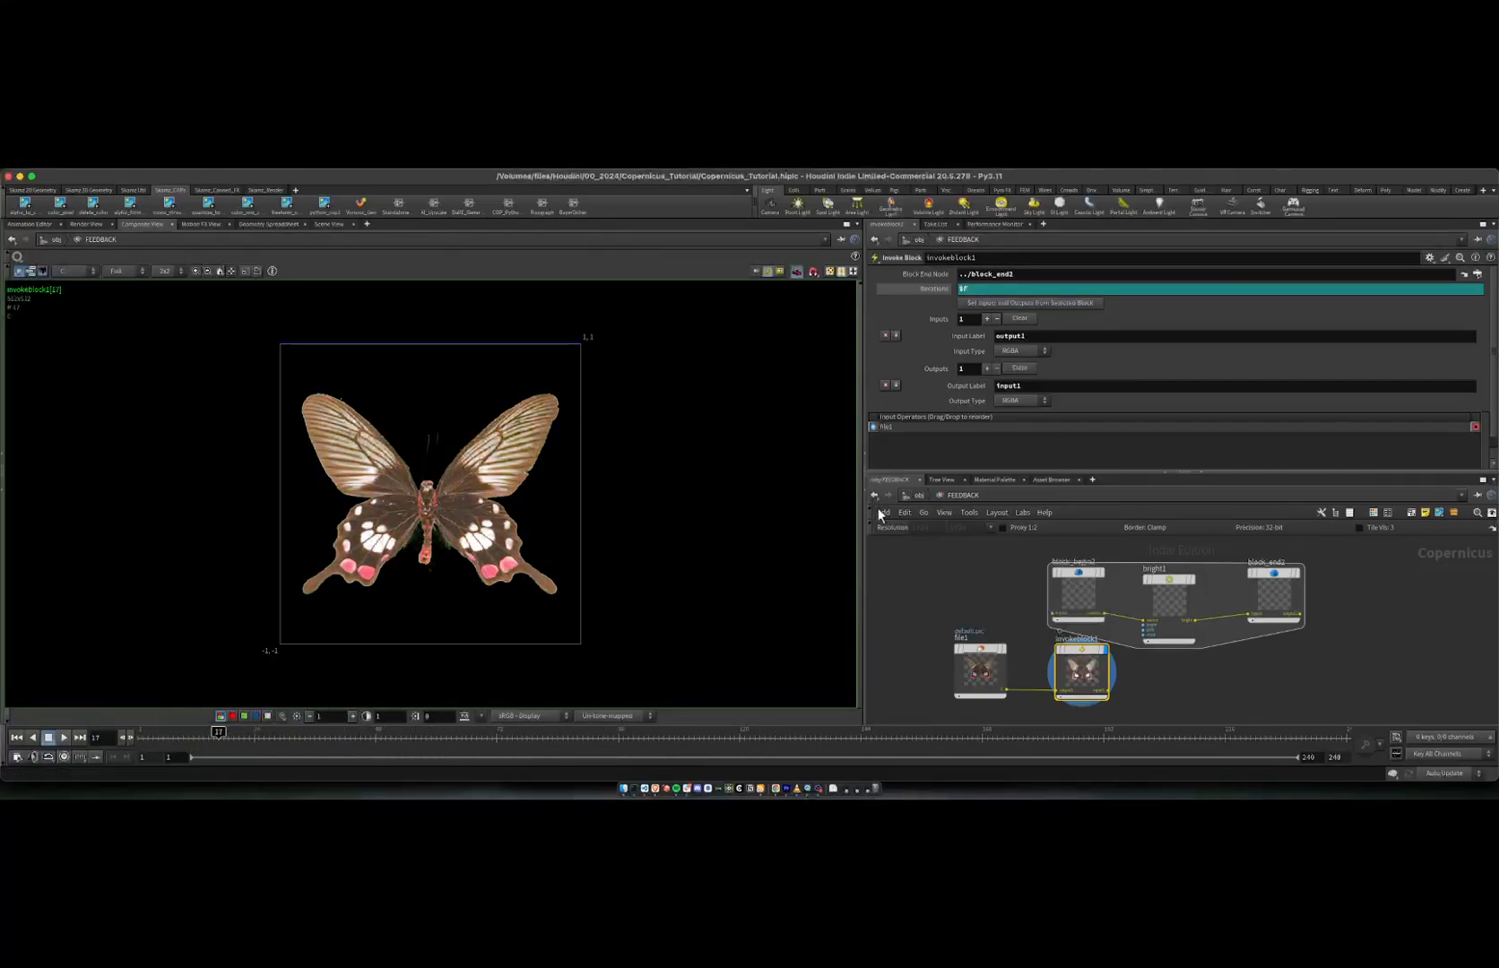
Step: Switch to the web browser and show the COP solver section of TheVFXMentor's tips page
{"action": "left_click", "coordinate": [654, 789]}
{"action": "left_click", "coordinate": [511, 180]}
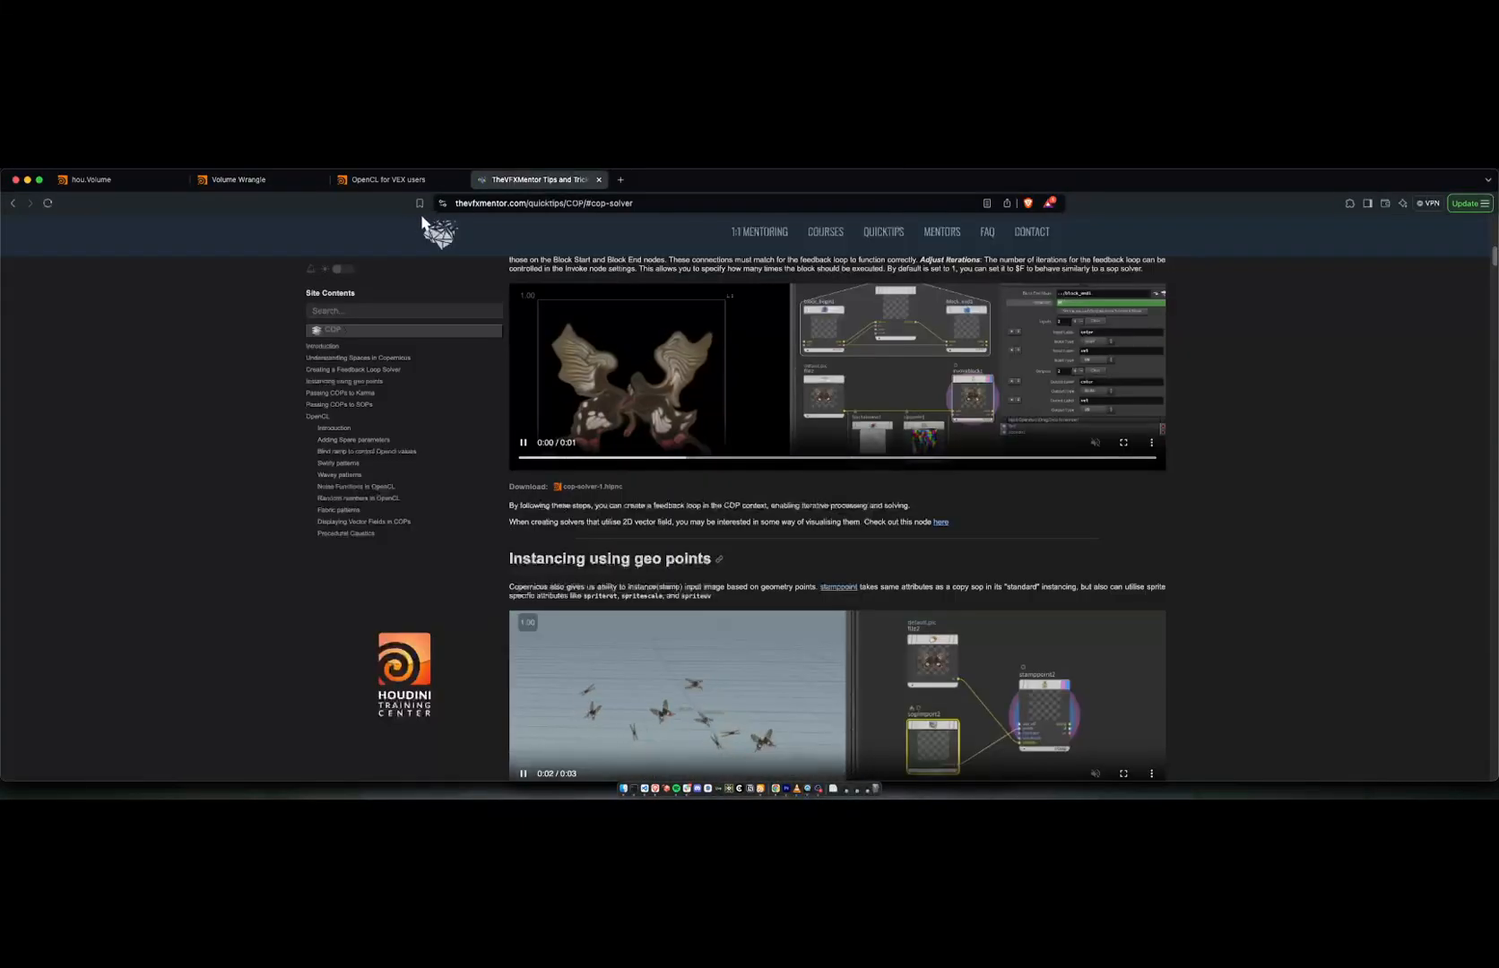
Step: Browse the feedback loop solver, Karma and OpenCL sections of the COP tips page
{"action": "left_click_drag", "start_coordinate": [474, 206], "coordinate": [508, 202]}
{"action": "left_click", "coordinate": [640, 205]}
{"action": "left_click", "coordinate": [614, 517]}
{"action": "scroll", "coordinate": [641, 457], "scroll_direction": "up", "scroll_amount": 7}
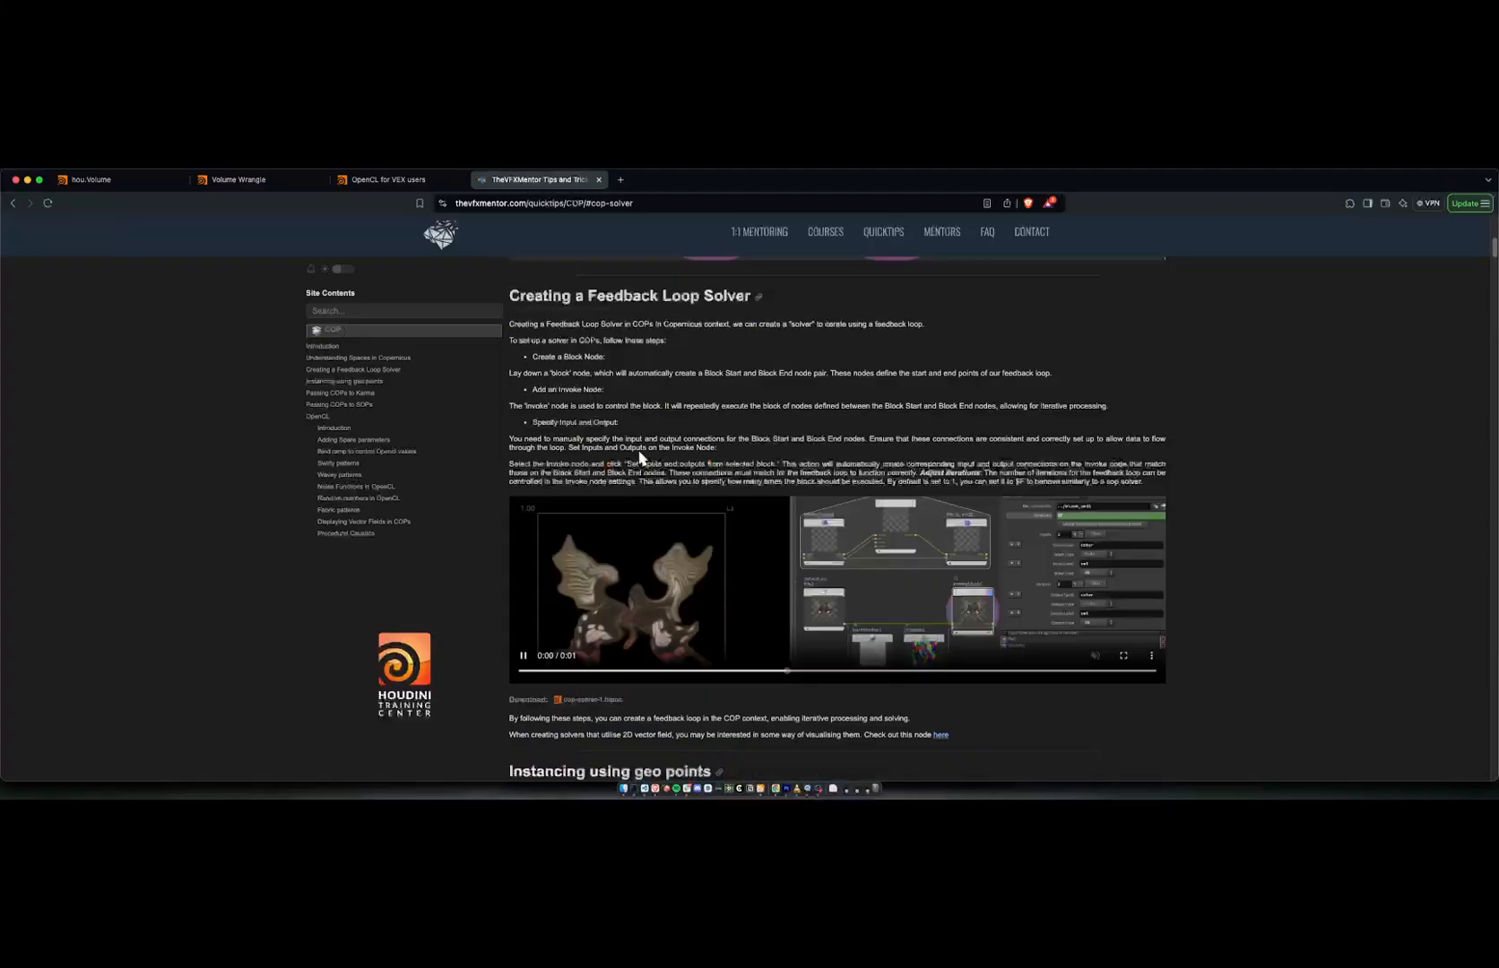
{"action": "scroll", "coordinate": [618, 488], "scroll_direction": "up", "scroll_amount": 3}
{"action": "scroll", "coordinate": [626, 485], "scroll_direction": "down", "scroll_amount": 15}
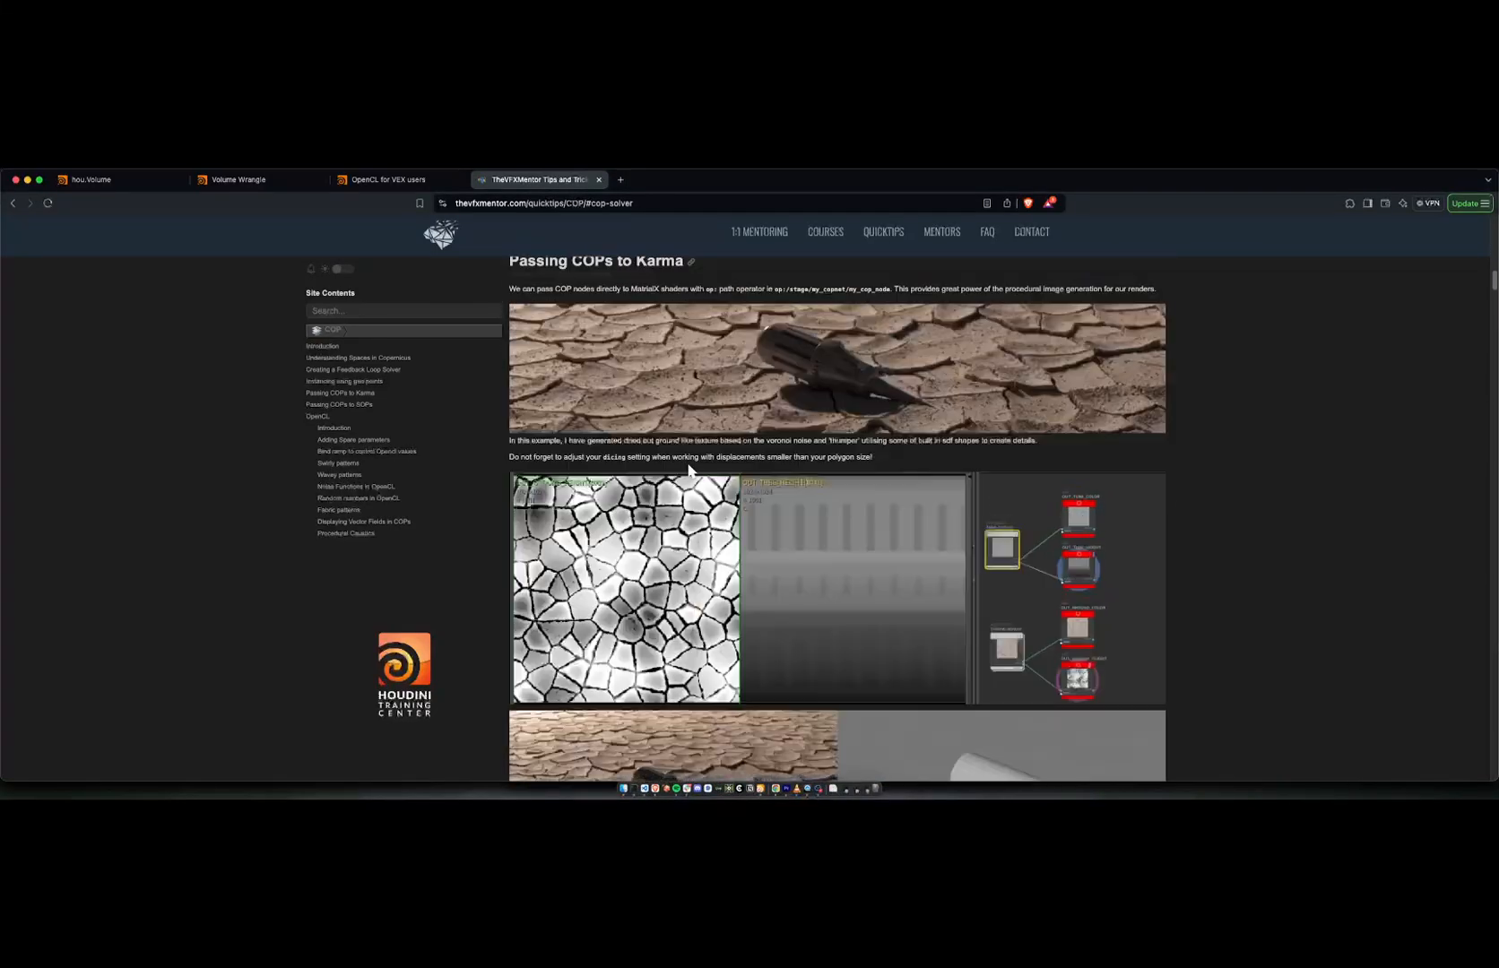
{"action": "scroll", "coordinate": [718, 482], "scroll_direction": "up", "scroll_amount": 7}
{"action": "scroll", "coordinate": [728, 482], "scroll_direction": "down", "scroll_amount": 15}
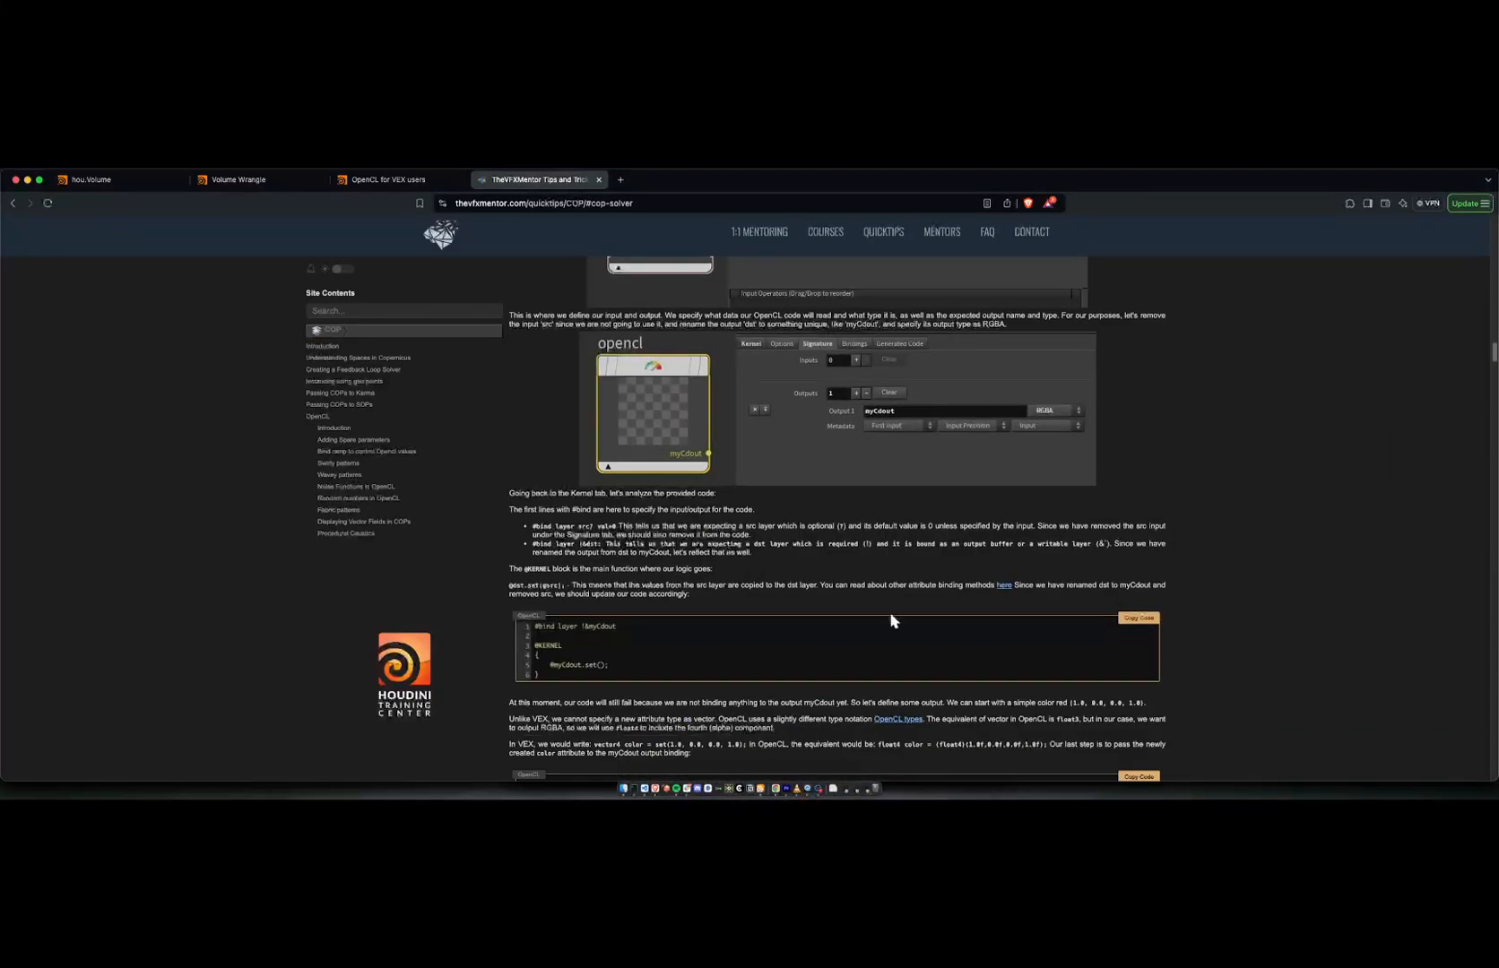
Step: Switch back to Houdini and rearrange the FEEDBACK network so invokeblock1 sits directly beside the butterfly file node
{"action": "left_click", "coordinate": [760, 790]}
{"action": "mouse_move", "coordinate": [958, 611]}
{"action": "middle_mouse_down"}
{"action": "mouse_move", "coordinate": [958, 627]}
{"action": "mouse_move", "coordinate": [963, 608]}
{"action": "middle_mouse_up"}
{"action": "scroll", "coordinate": [958, 627], "scroll_direction": "down", "scroll_amount": 2}
{"action": "left_click_drag", "start_coordinate": [1108, 714], "coordinate": [955, 645]}
{"action": "left_click_drag", "start_coordinate": [983, 666], "coordinate": [982, 685]}
{"action": "left_click", "coordinate": [1003, 627]}
{"action": "scroll", "coordinate": [987, 623], "scroll_direction": "up", "scroll_amount": 2}
{"action": "middle_click_drag", "start_coordinate": [927, 619], "coordinate": [1035, 631]}
{"action": "scroll", "coordinate": [944, 629], "scroll_direction": "down", "scroll_amount": 3}
{"action": "scroll", "coordinate": [957, 607], "scroll_direction": "up", "scroll_amount": 2}
{"action": "scroll", "coordinate": [957, 602], "scroll_direction": "down", "scroll_amount": 2}
{"action": "left_click_drag", "start_coordinate": [1029, 687], "coordinate": [926, 635]}
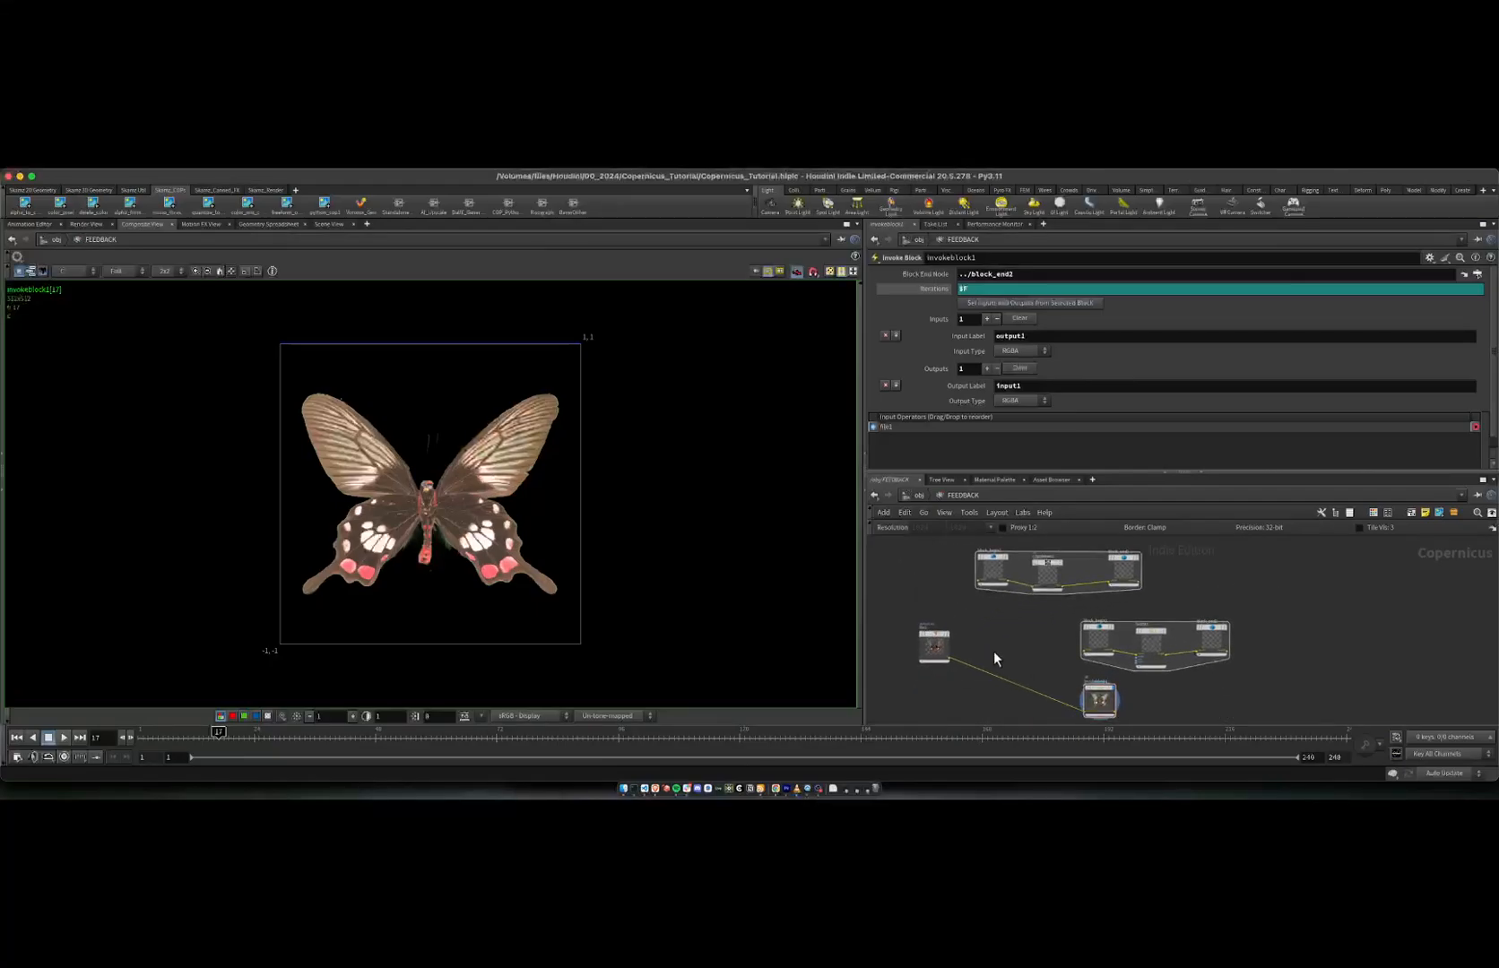
{"action": "left_click_drag", "start_coordinate": [1101, 686], "coordinate": [995, 632]}
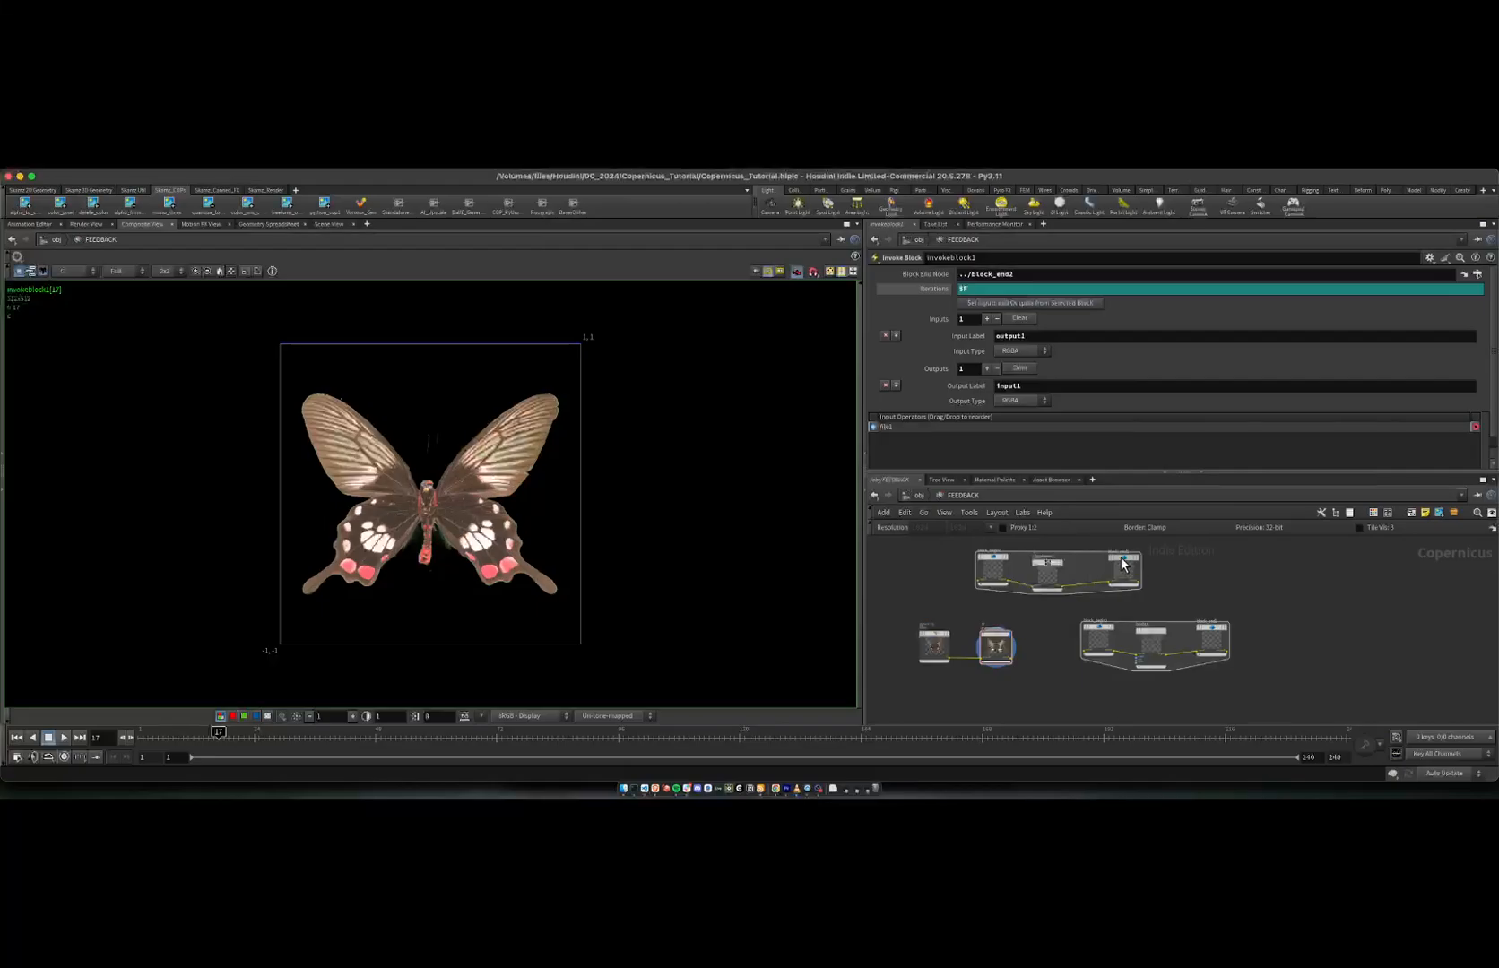
Step: Set the Block End Node of invokeblock1 to ../block_end1, the block containing the Edge Detect node
{"action": "left_click_drag", "start_coordinate": [1124, 563], "coordinate": [1004, 296]}
{"action": "left_click", "coordinate": [995, 643]}
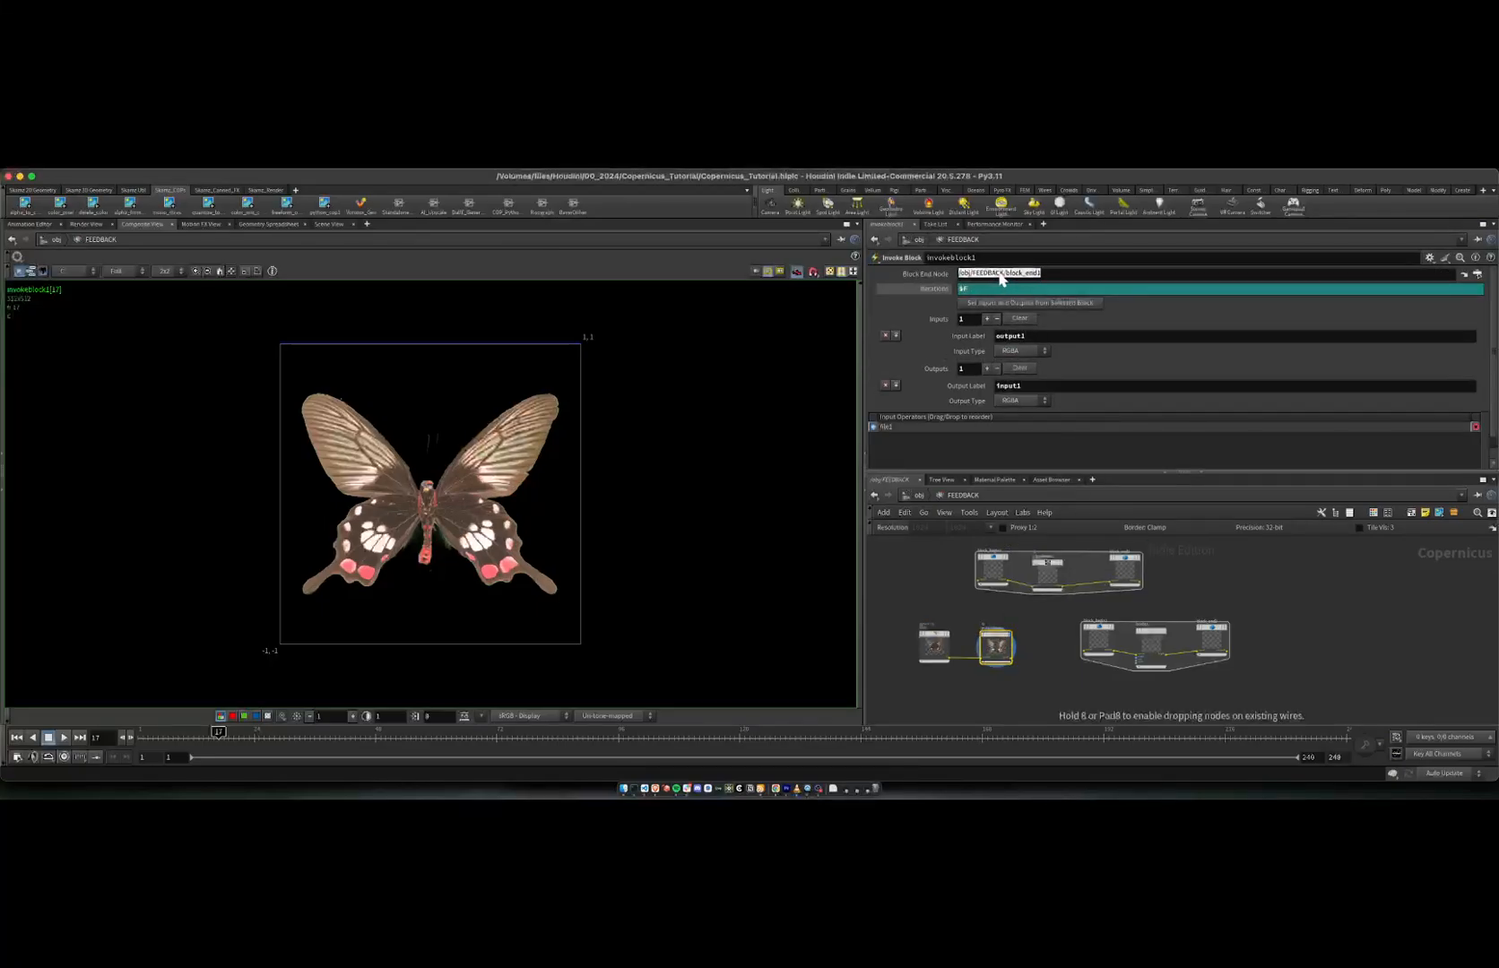
{"action": "scroll", "coordinate": [1040, 596], "scroll_direction": "up", "scroll_amount": 2}
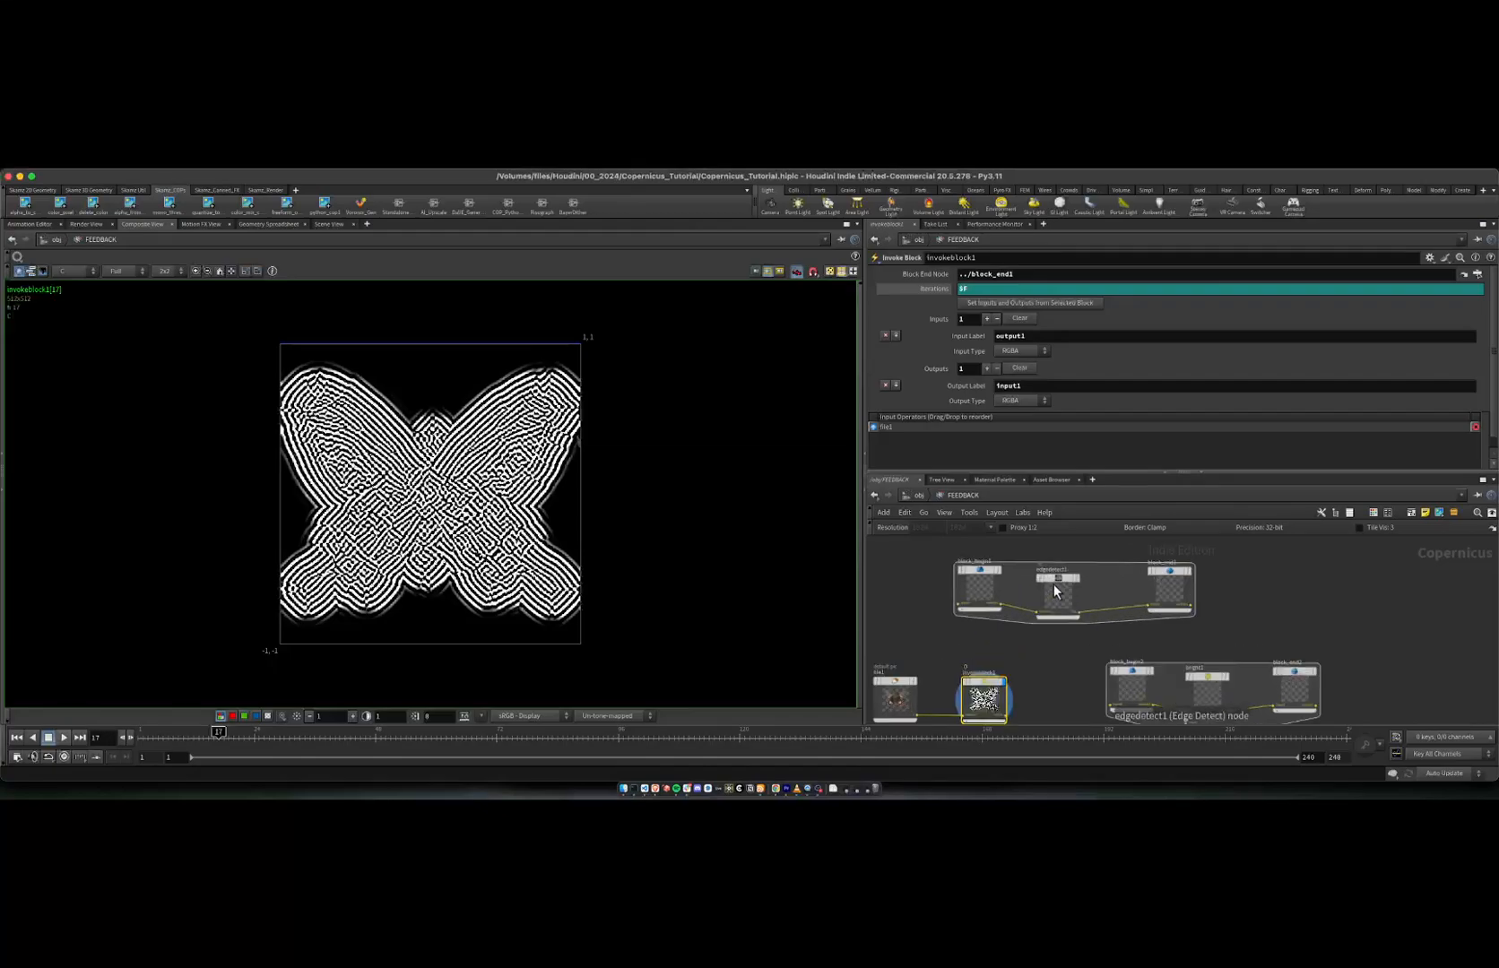
Step: Select edgedetect1 inside the first block and scrub the timeline to frame 19 to check the edge feedback
{"action": "left_click", "coordinate": [1054, 584]}
{"action": "middle_click_drag", "start_coordinate": [1014, 709], "coordinate": [1040, 659]}
{"action": "left_click_drag", "start_coordinate": [170, 737], "coordinate": [225, 742]}
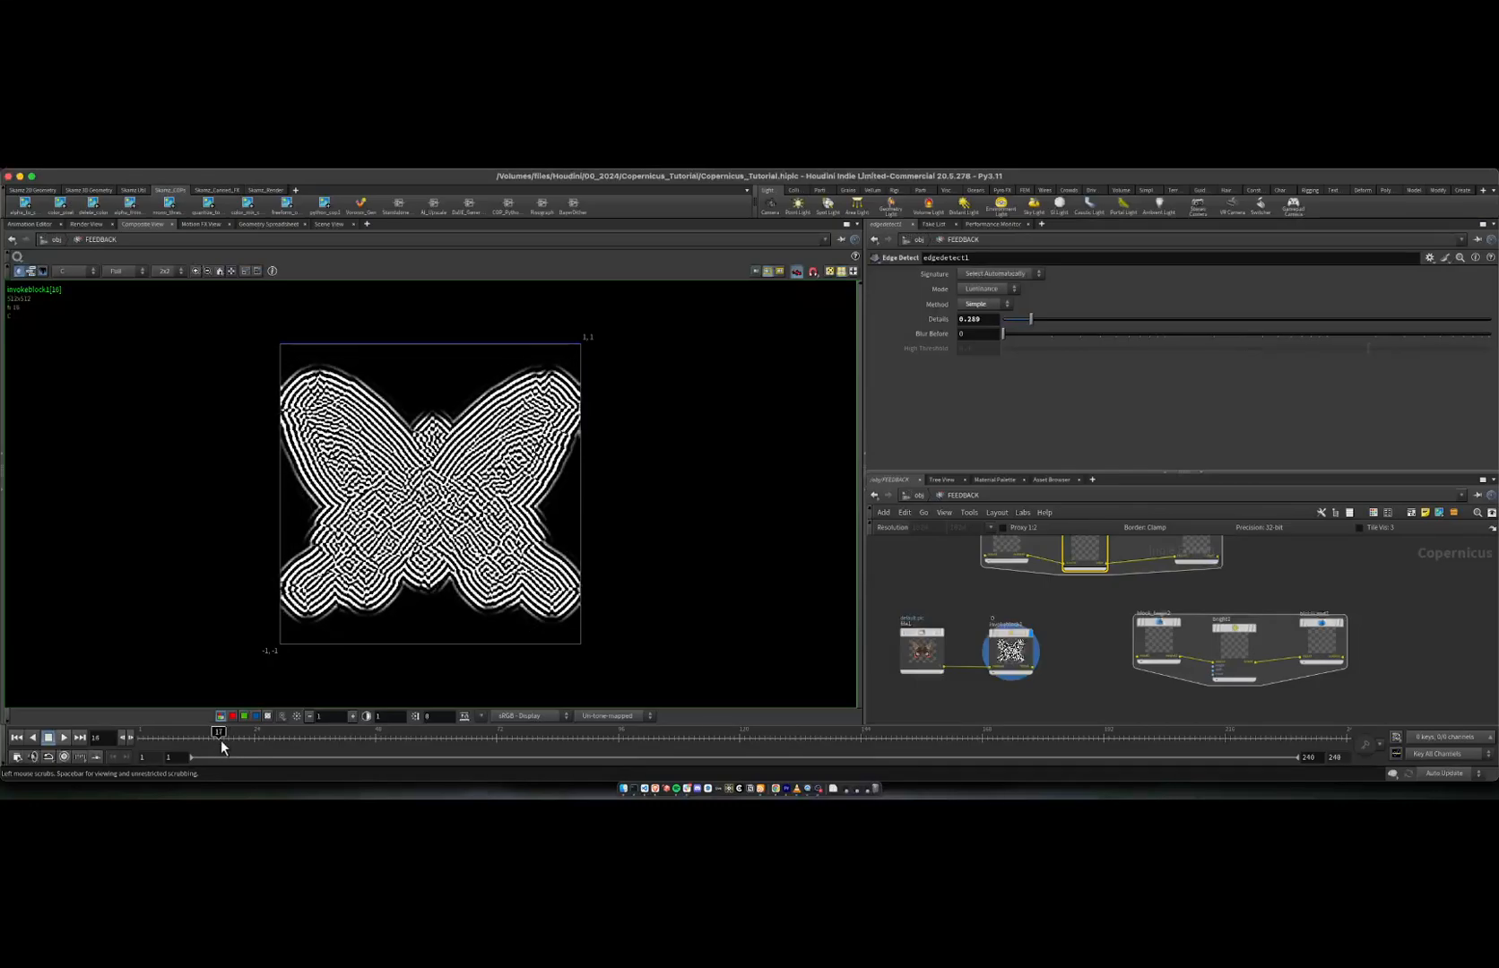
Step: Leave the FEEDBACK network, open the OPENCL network, and display its file1 node with the butterfly image
{"action": "left_click", "coordinate": [919, 493]}
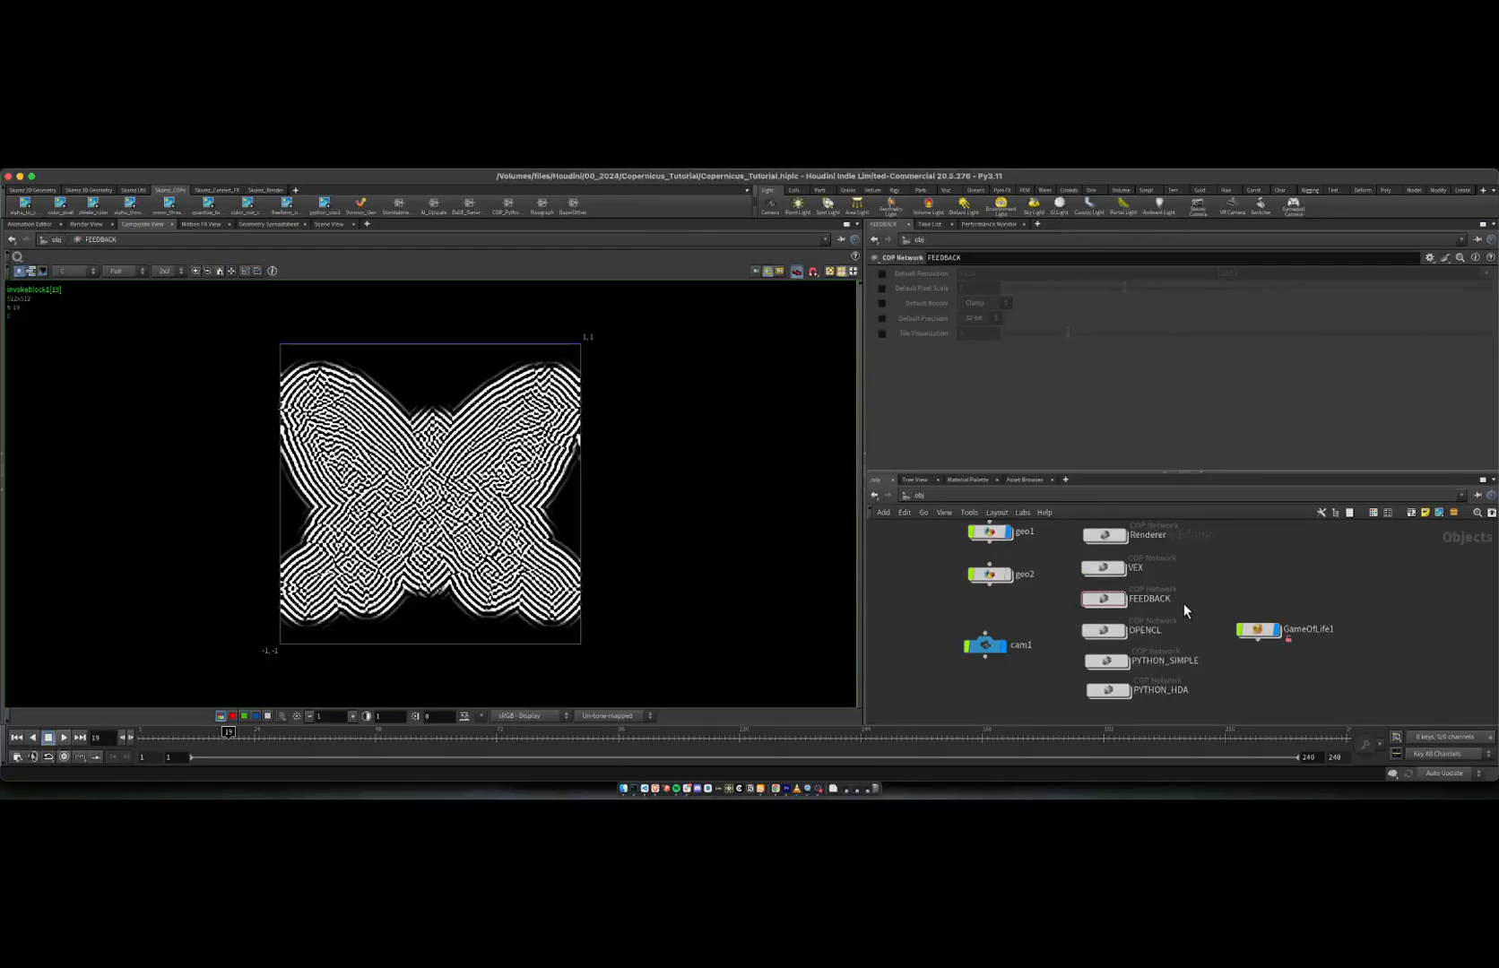
{"action": "middle_click_drag", "start_coordinate": [1184, 604], "coordinate": [1190, 568]}
{"action": "double_click", "coordinate": [1111, 595]}
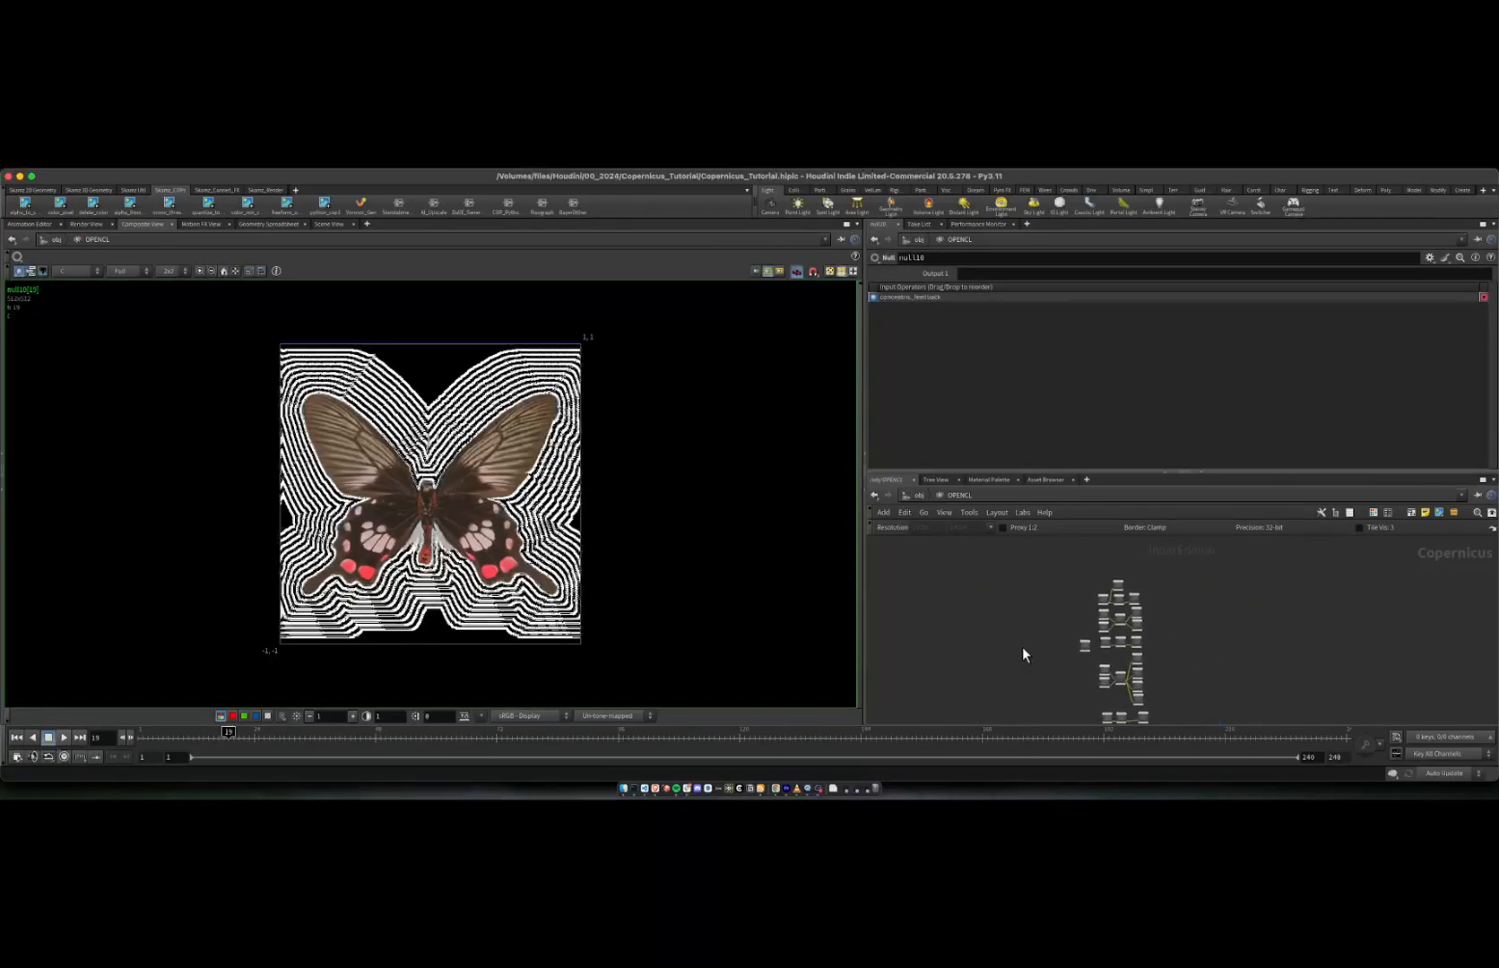
{"action": "left_click", "coordinate": [1046, 605]}
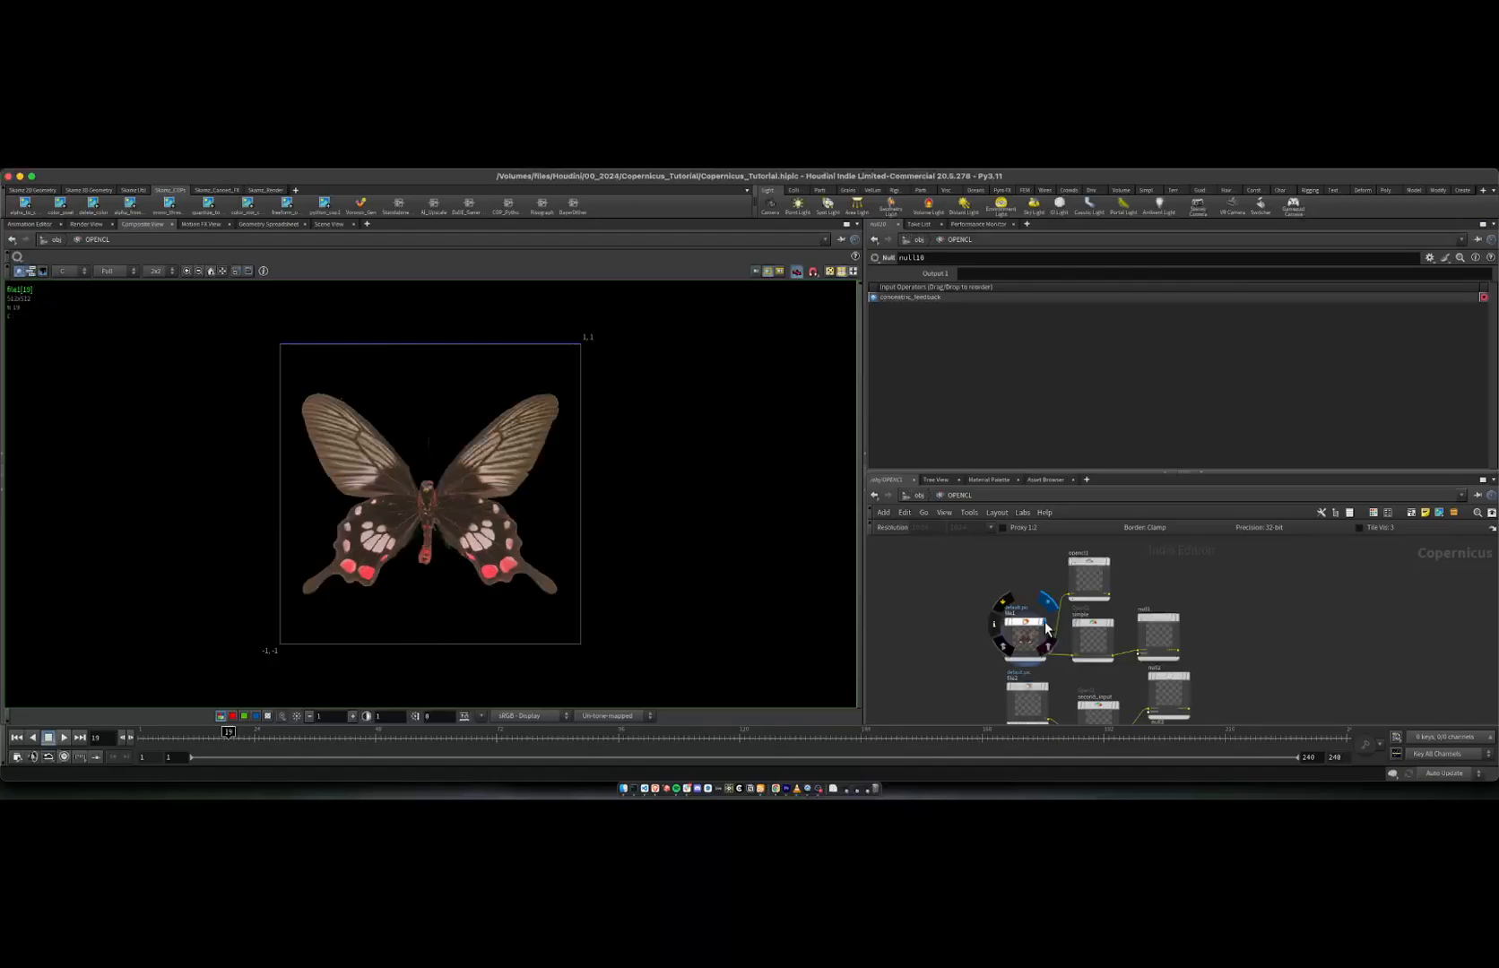
{"action": "left_click", "coordinate": [1018, 624]}
{"action": "middle_click_drag", "start_coordinate": [991, 568], "coordinate": [955, 565]}
{"action": "middle_click_drag", "start_coordinate": [1114, 555], "coordinate": [1142, 601]}
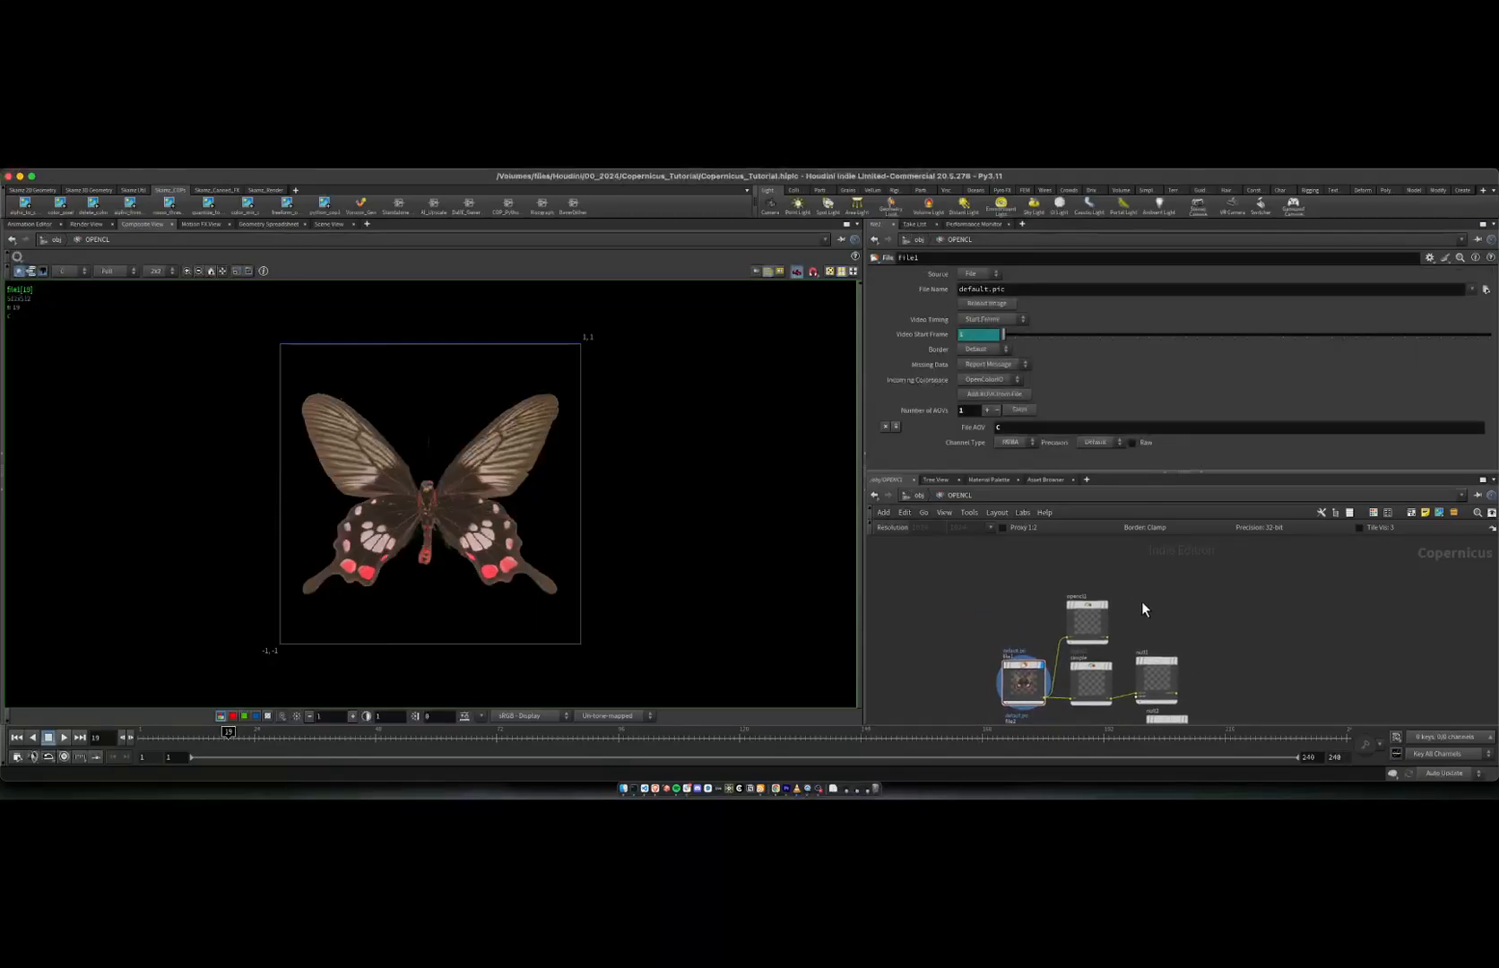
Step: Set the src input and dst output types of opencl1 to RGBA, and check the bind lines in its kernel code
{"action": "right_click", "coordinate": [1143, 568]}
{"action": "left_click", "coordinate": [1121, 588]}
{"action": "left_click", "coordinate": [1088, 613]}
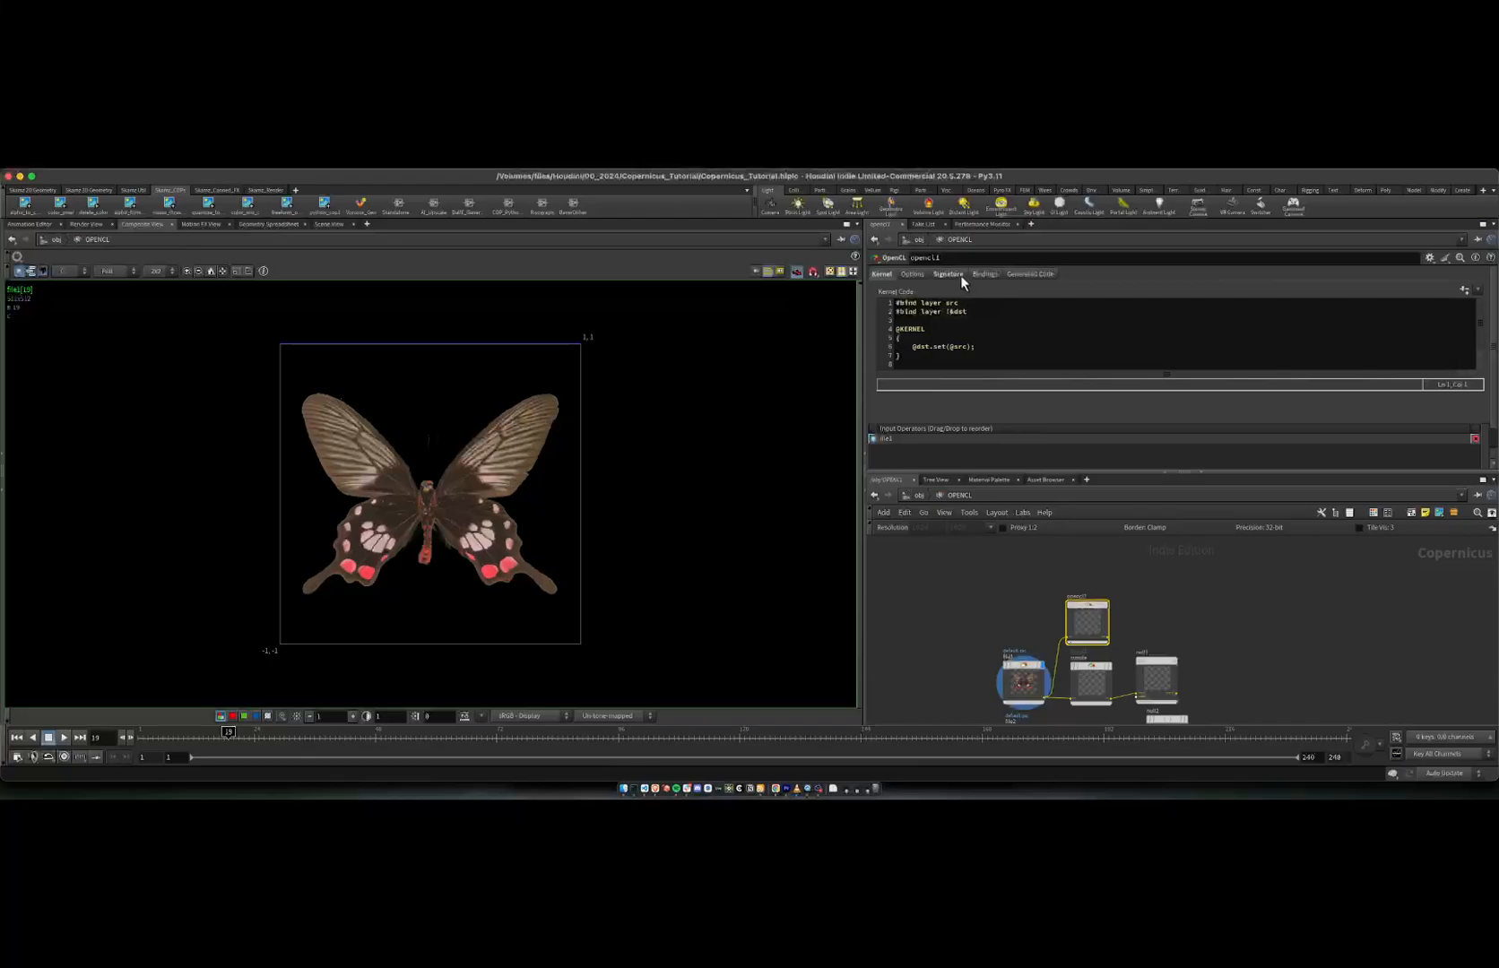
{"action": "left_click", "coordinate": [960, 275]}
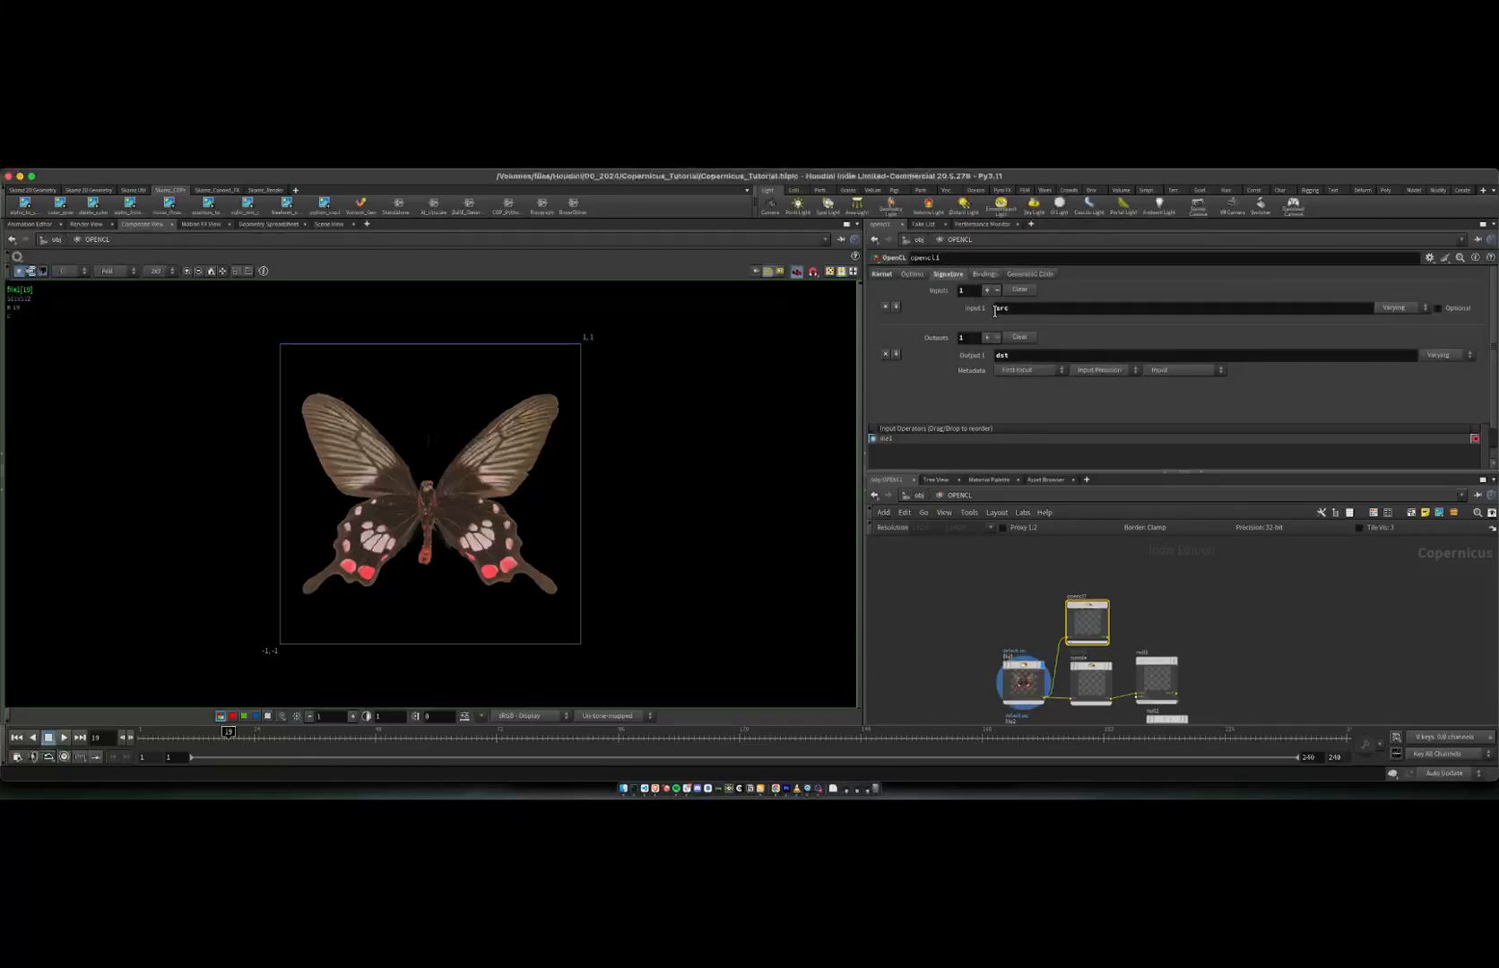
{"action": "left_click", "coordinate": [997, 355]}
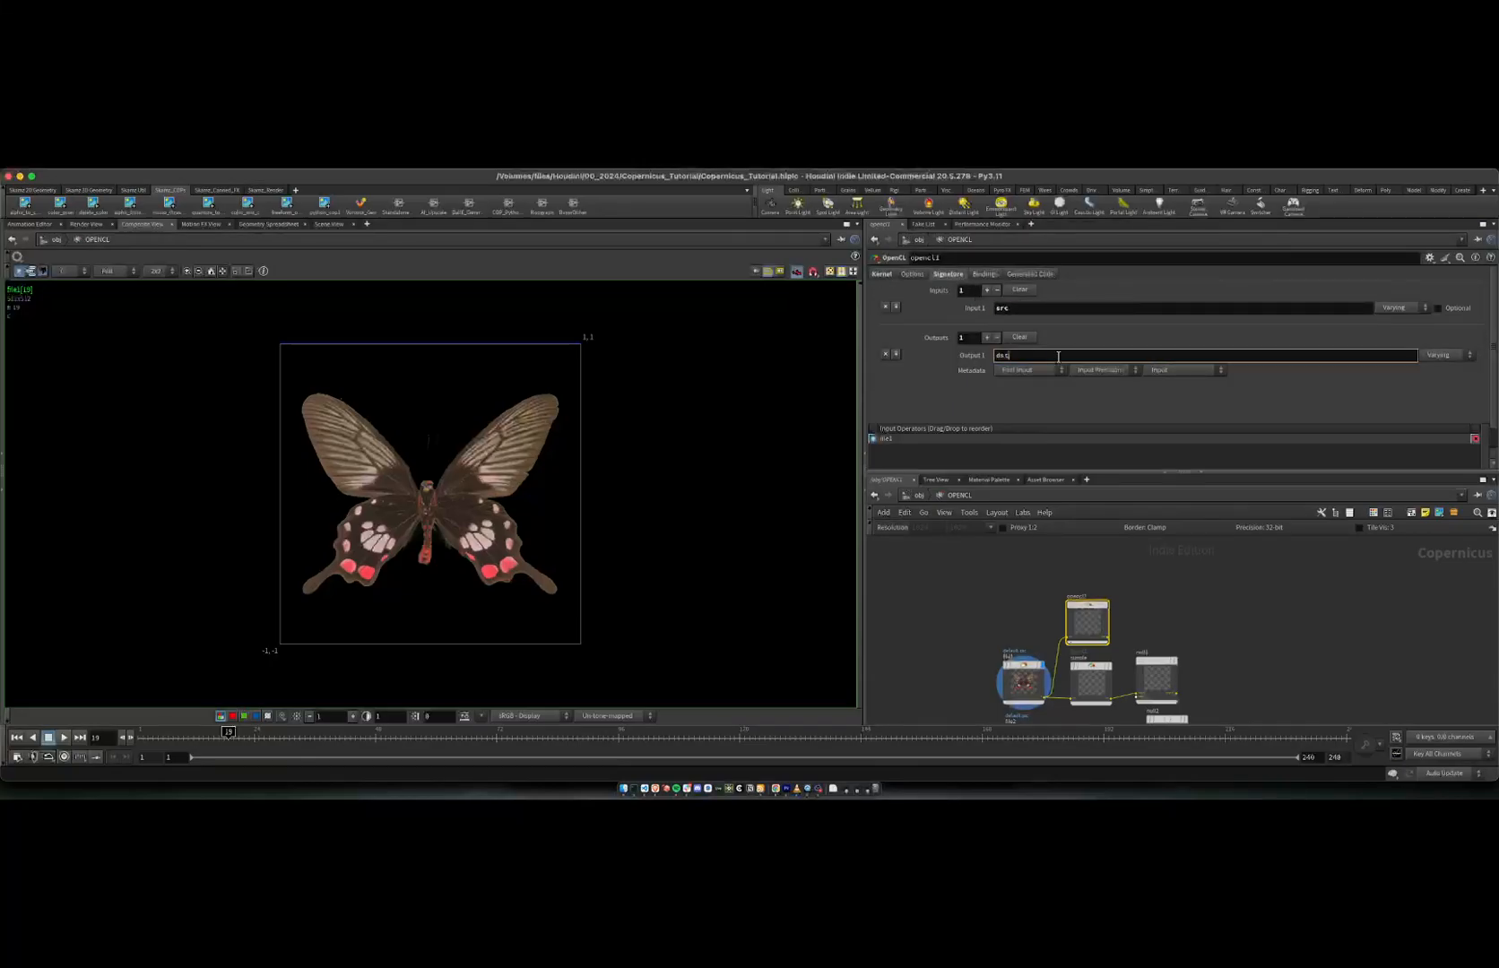
{"action": "left_click", "coordinate": [1394, 308]}
{"action": "left_click", "coordinate": [1433, 378]}
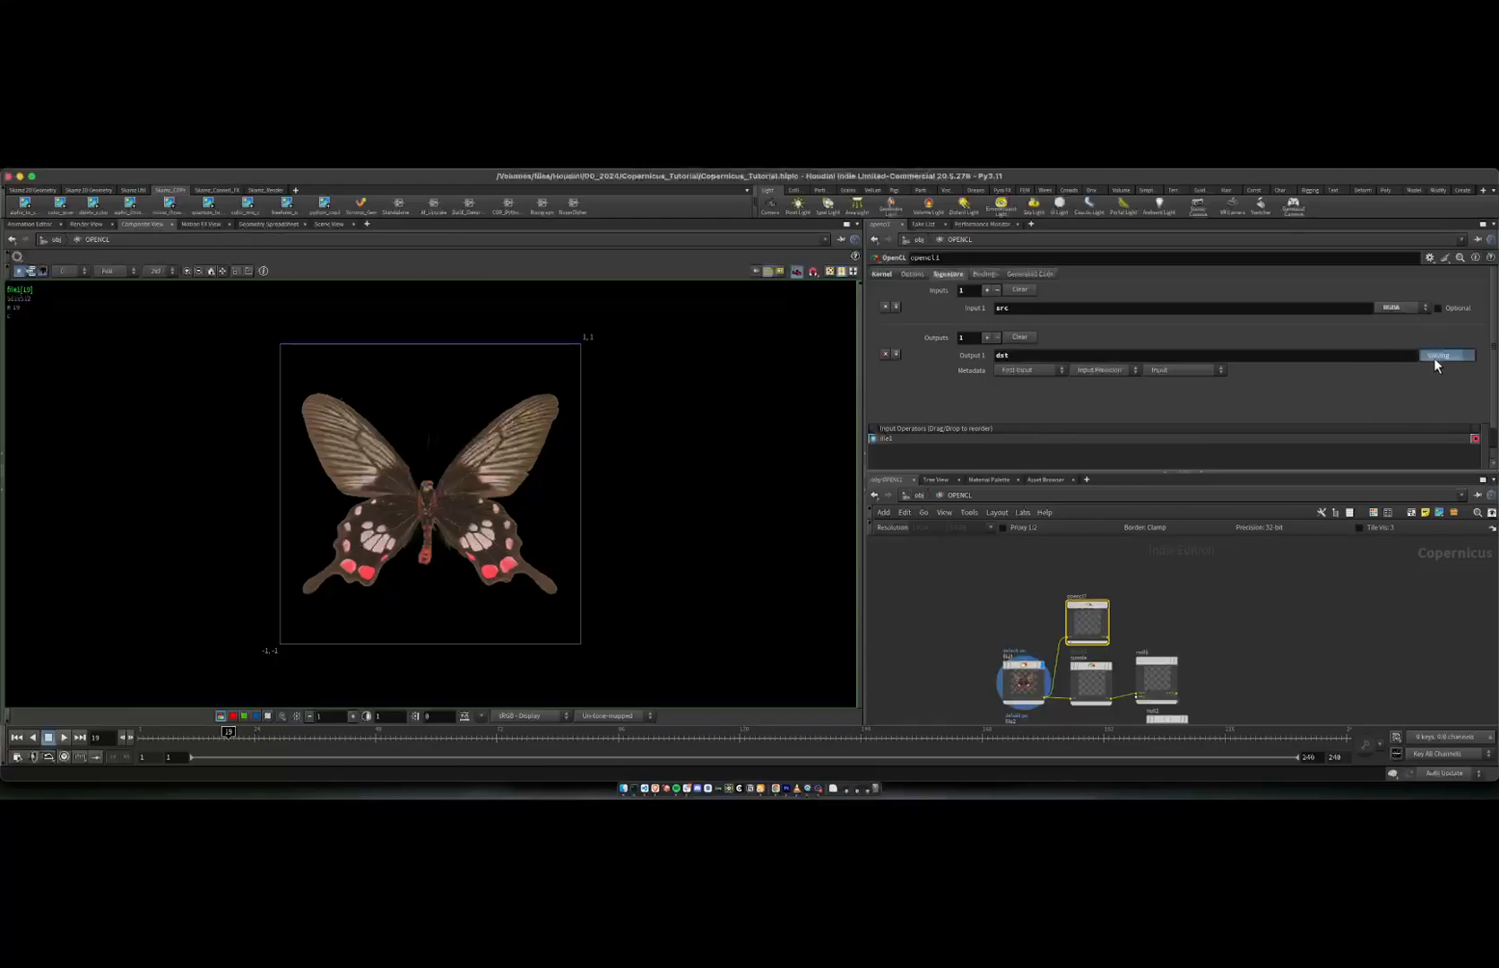
{"action": "left_click", "coordinate": [1440, 355]}
{"action": "left_click", "coordinate": [1431, 415]}
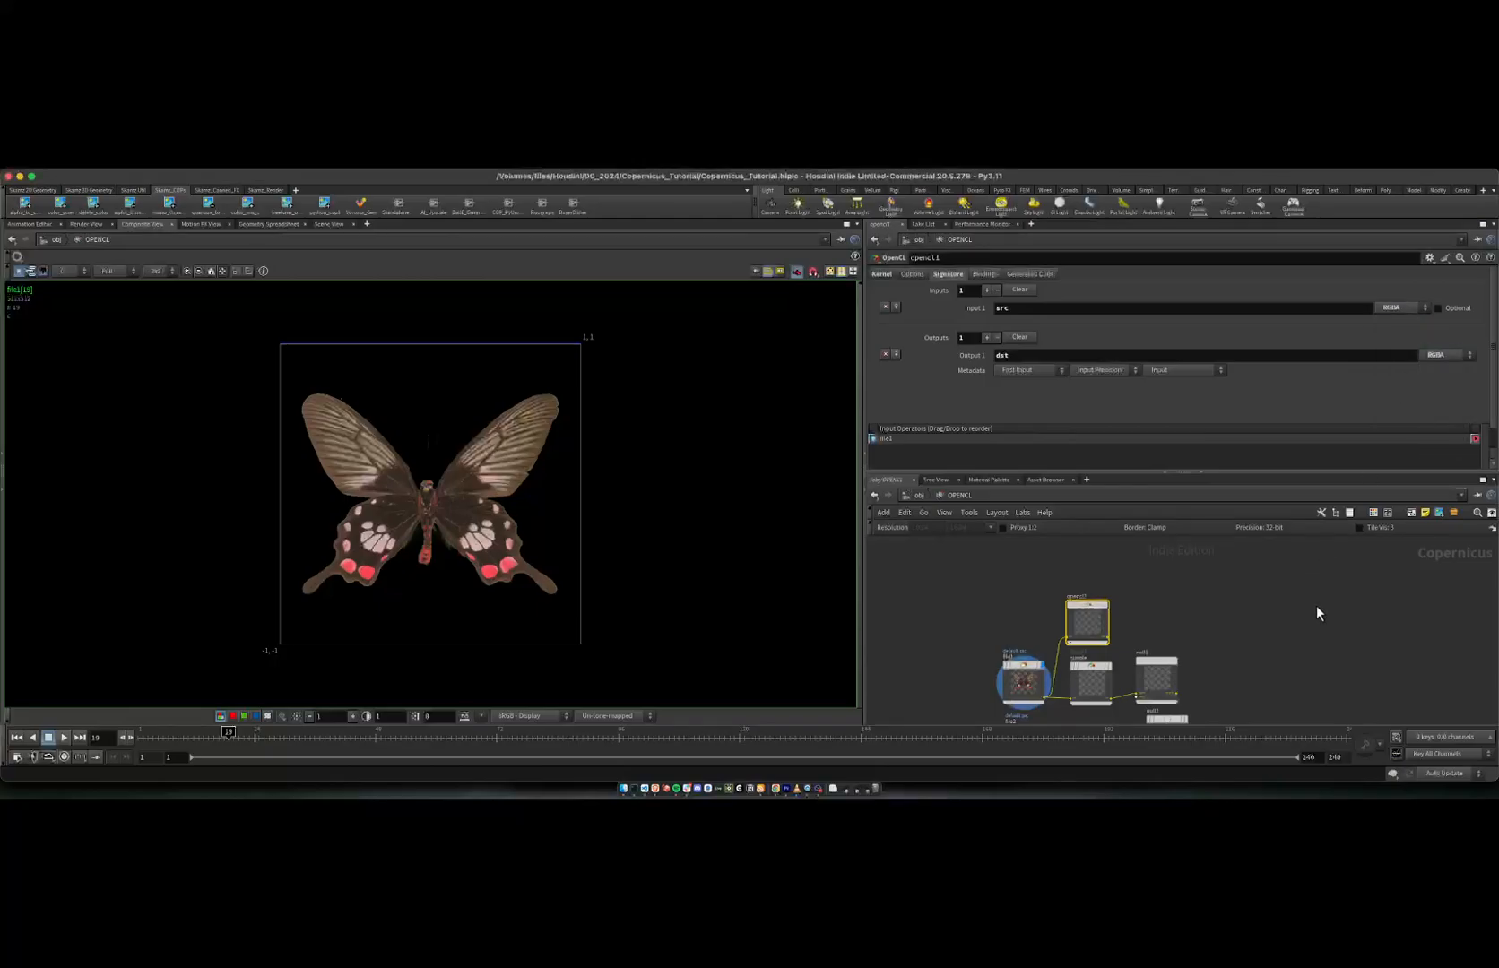
{"action": "left_click", "coordinate": [882, 274]}
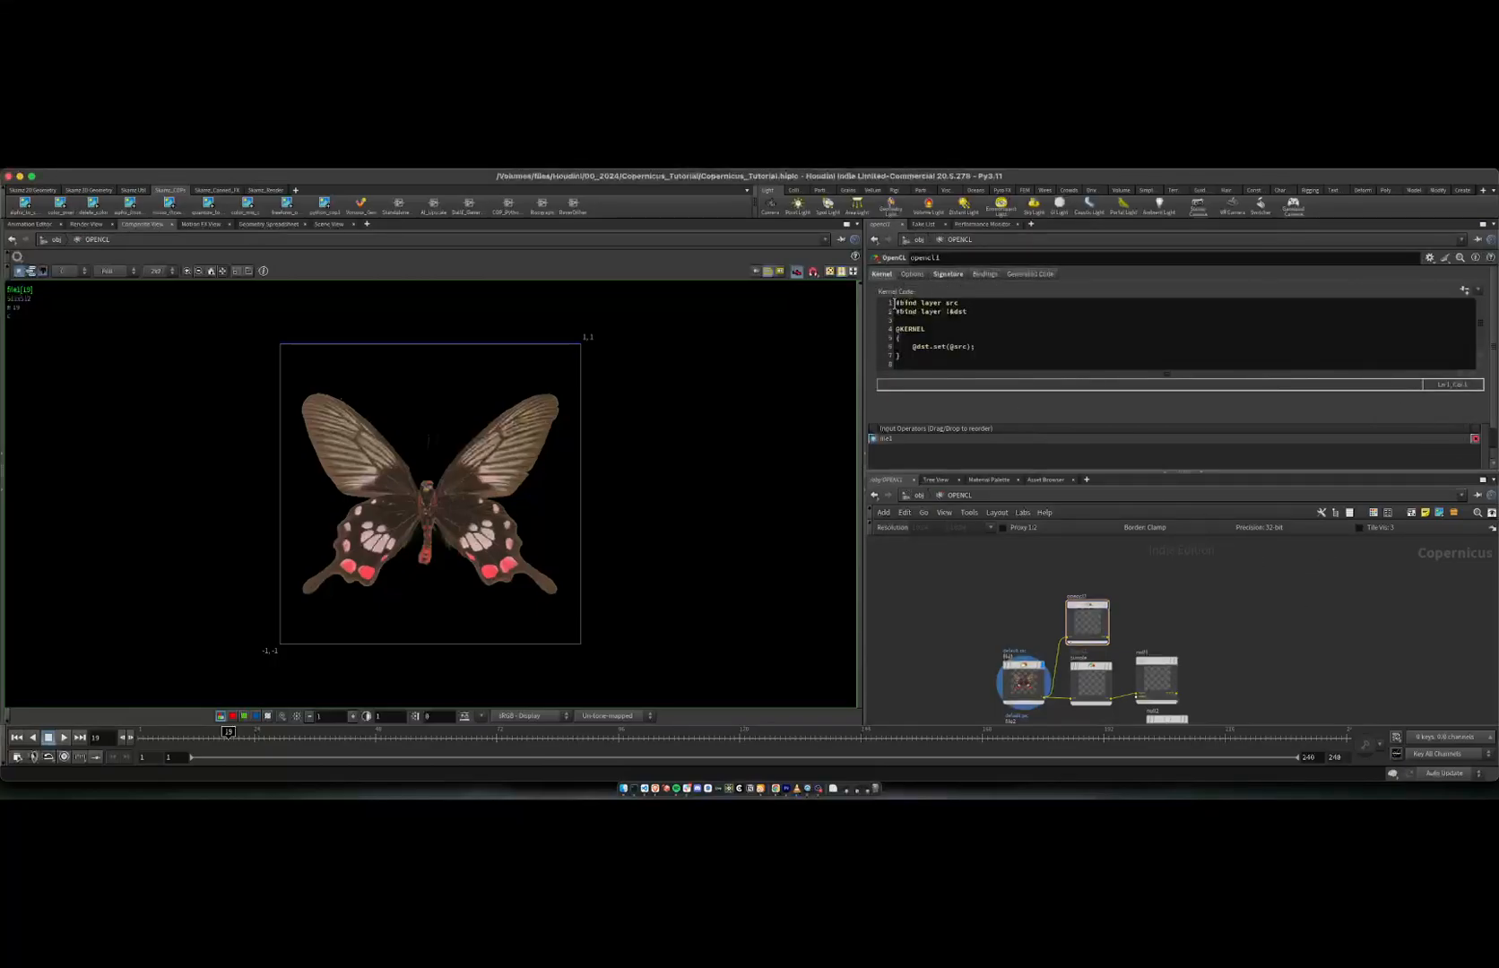
{"action": "left_click_drag", "start_coordinate": [894, 304], "coordinate": [981, 314]}
{"action": "left_click", "coordinate": [981, 313]}
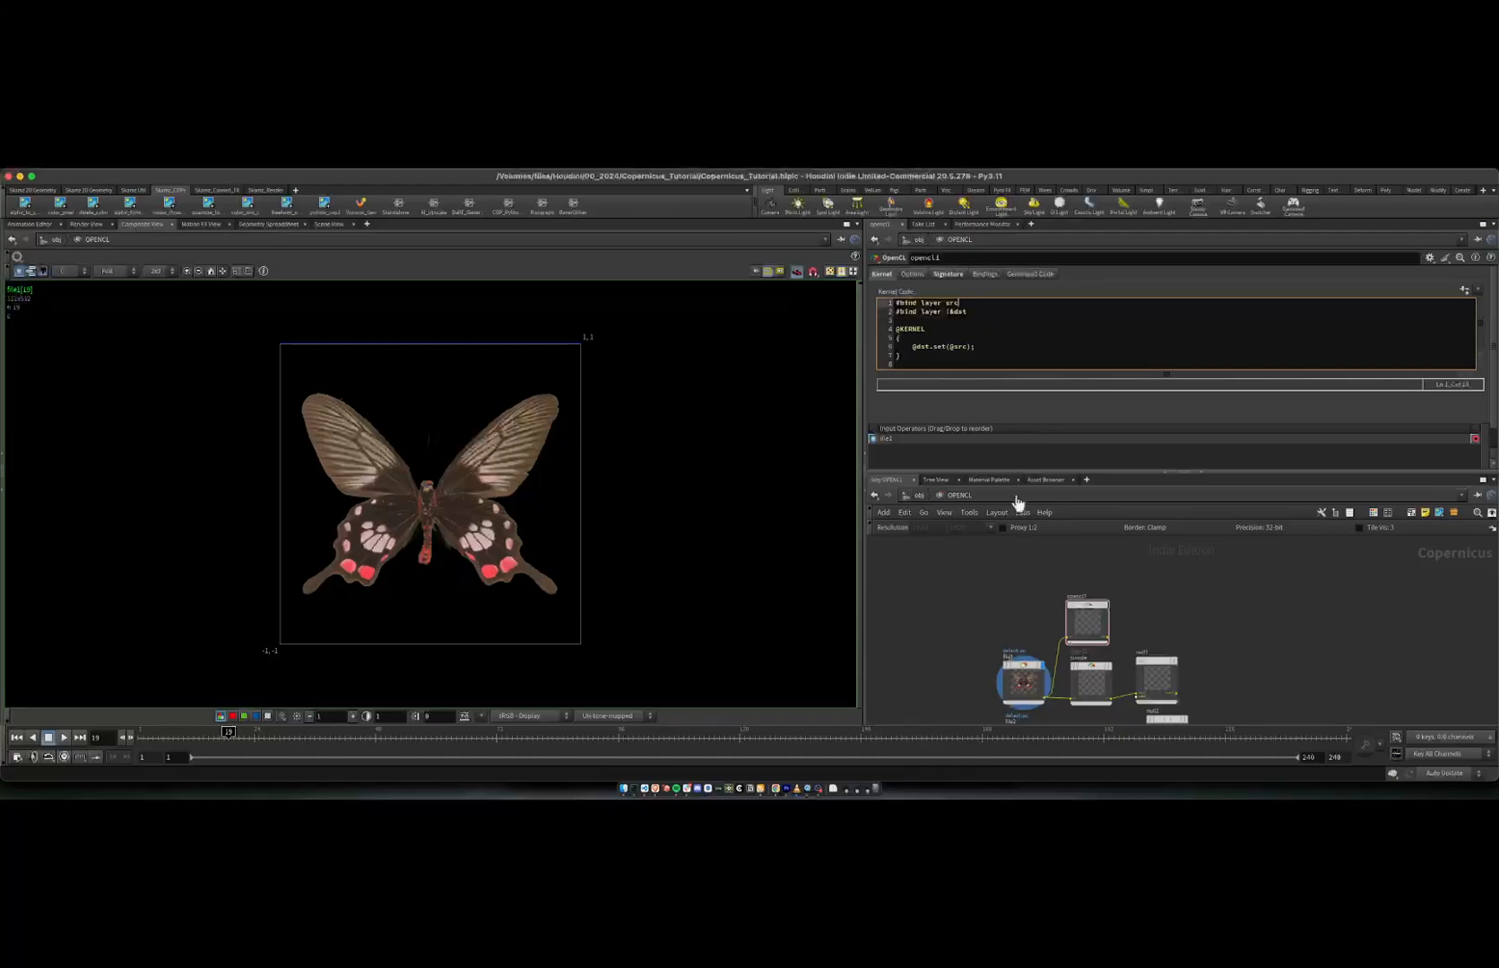
Step: Replace opencl1 with a newly added OpenCL node fed by file1
{"action": "key", "text": "Tab"}
{"action": "key", "text": "Escape"}
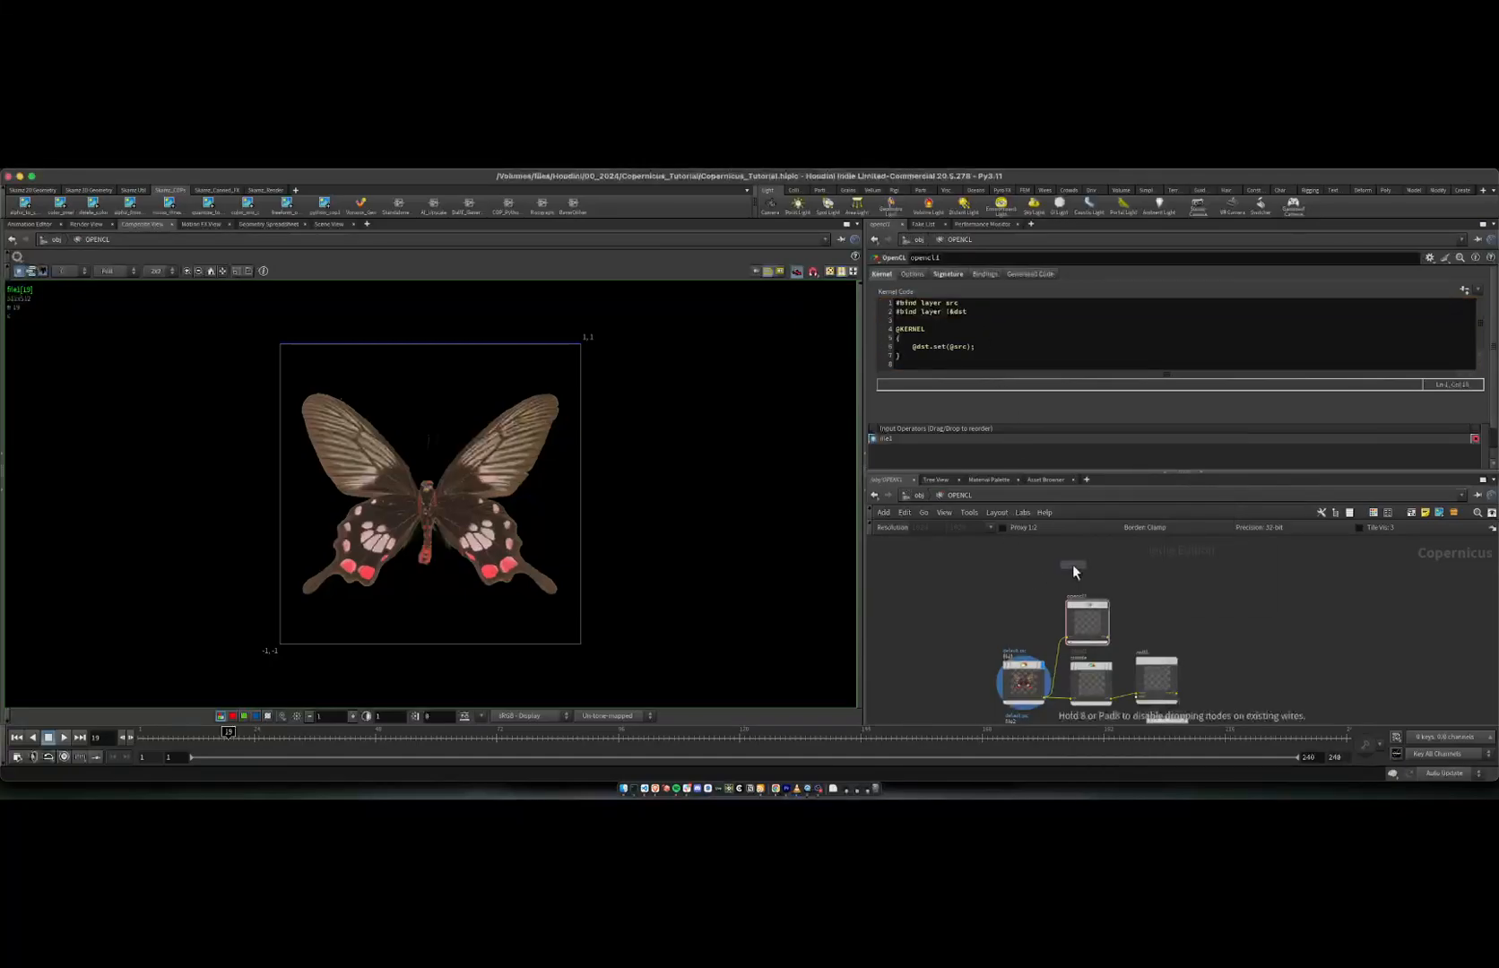
{"action": "key", "text": "Tab"}
{"action": "type", "text": "open"}
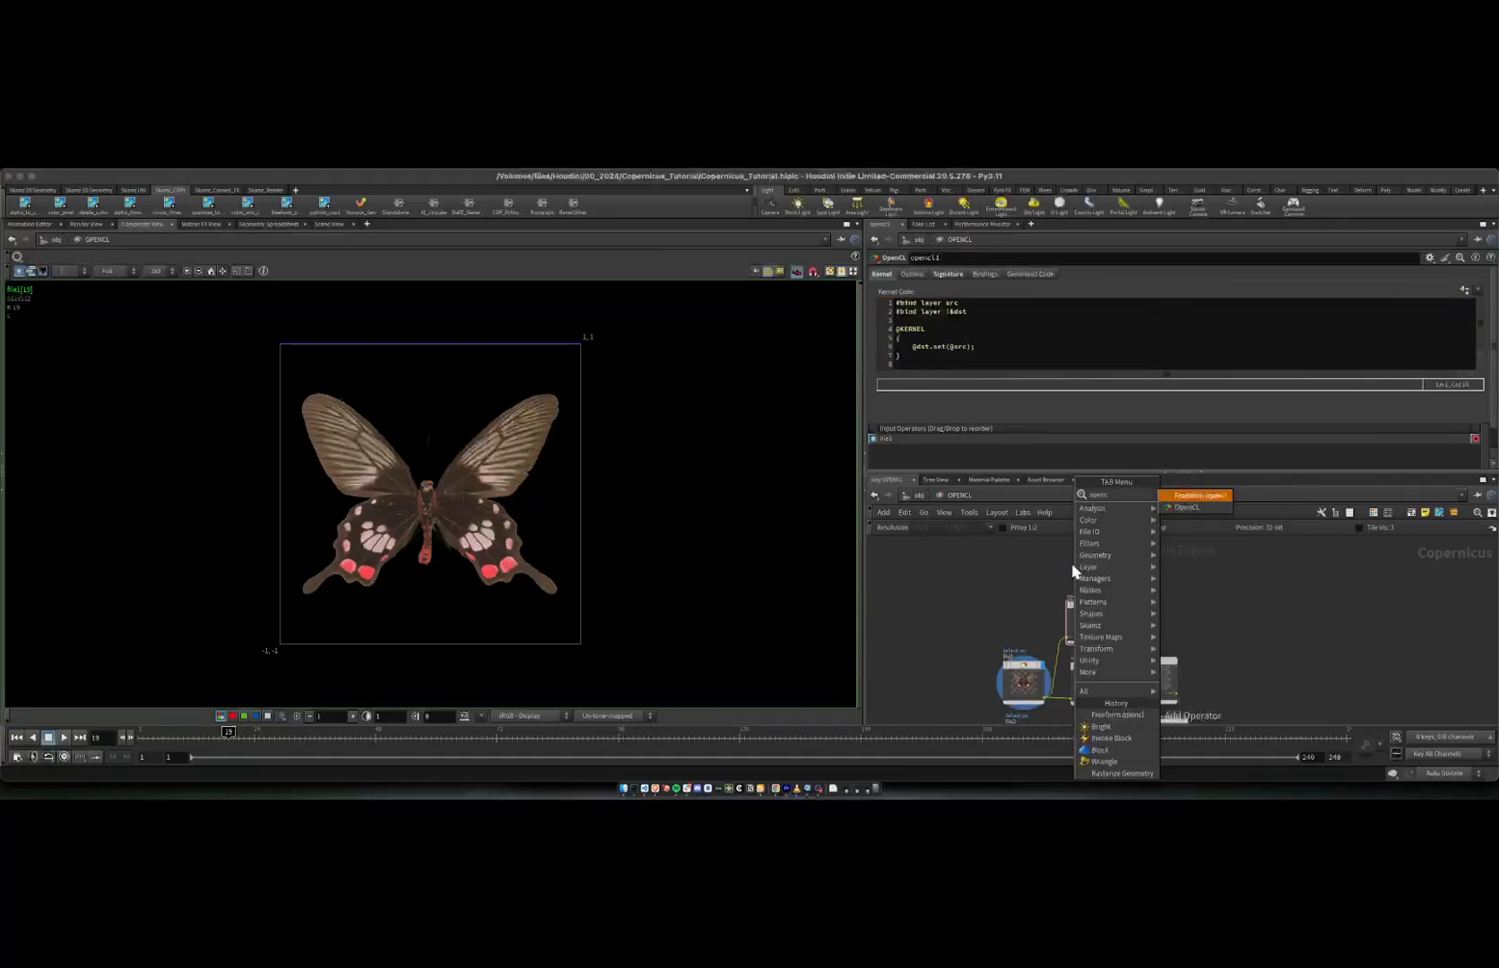
{"action": "key", "text": "Down"}
{"action": "key", "text": "Return"}
{"action": "left_click", "coordinate": [1074, 565]}
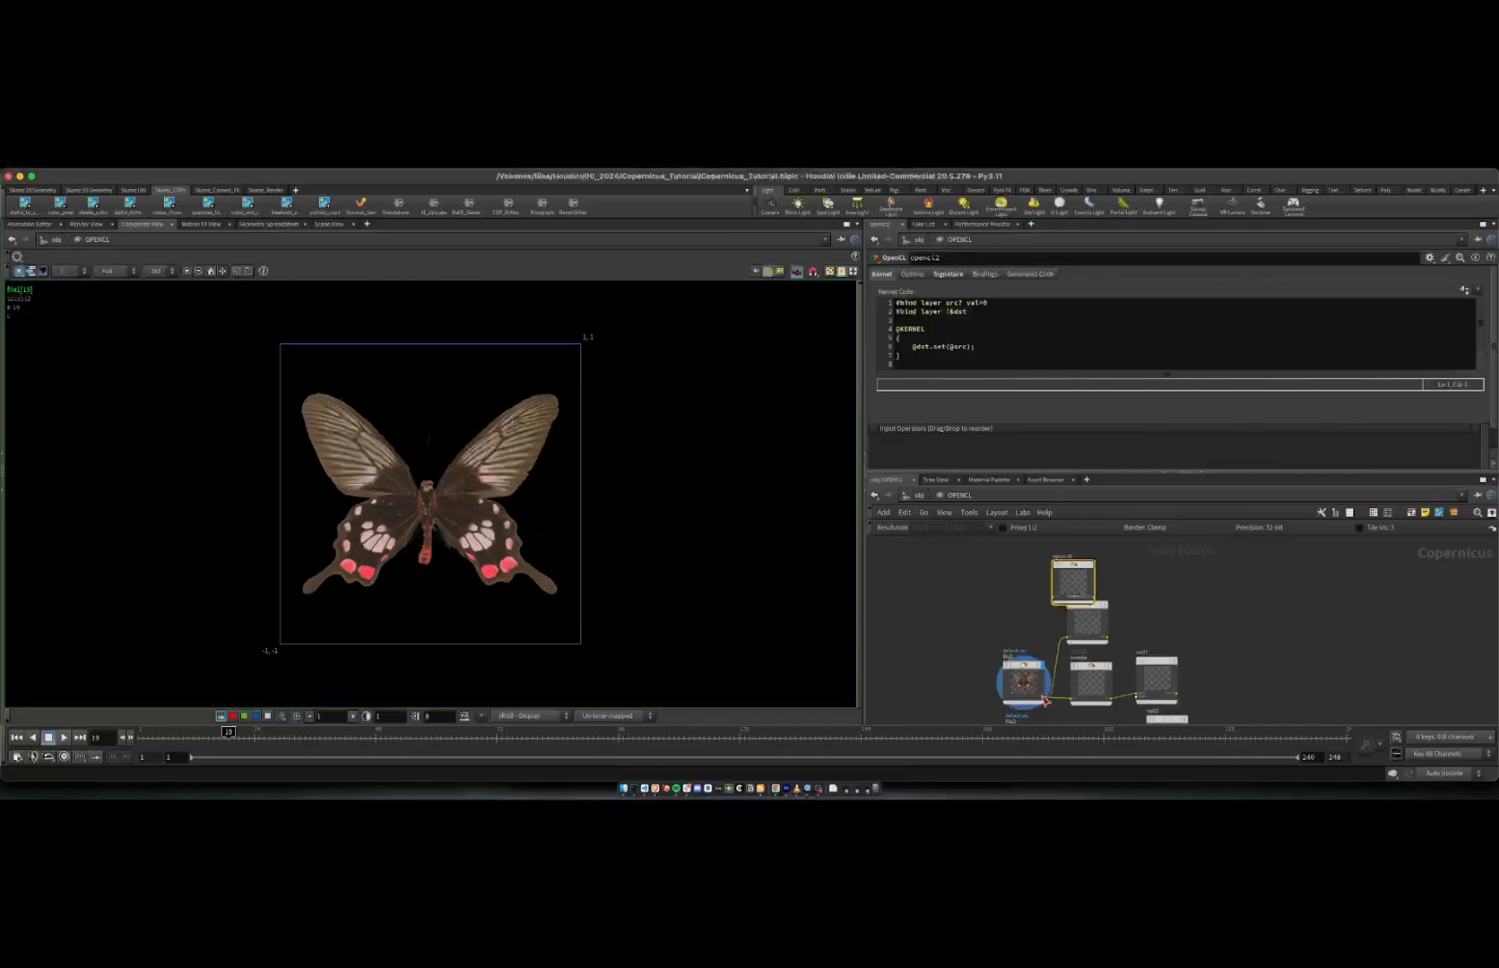
{"action": "left_click_drag", "start_coordinate": [1065, 571], "coordinate": [1095, 612]}
{"action": "left_click", "coordinate": [1087, 616]}
{"action": "key", "text": "Delete"}
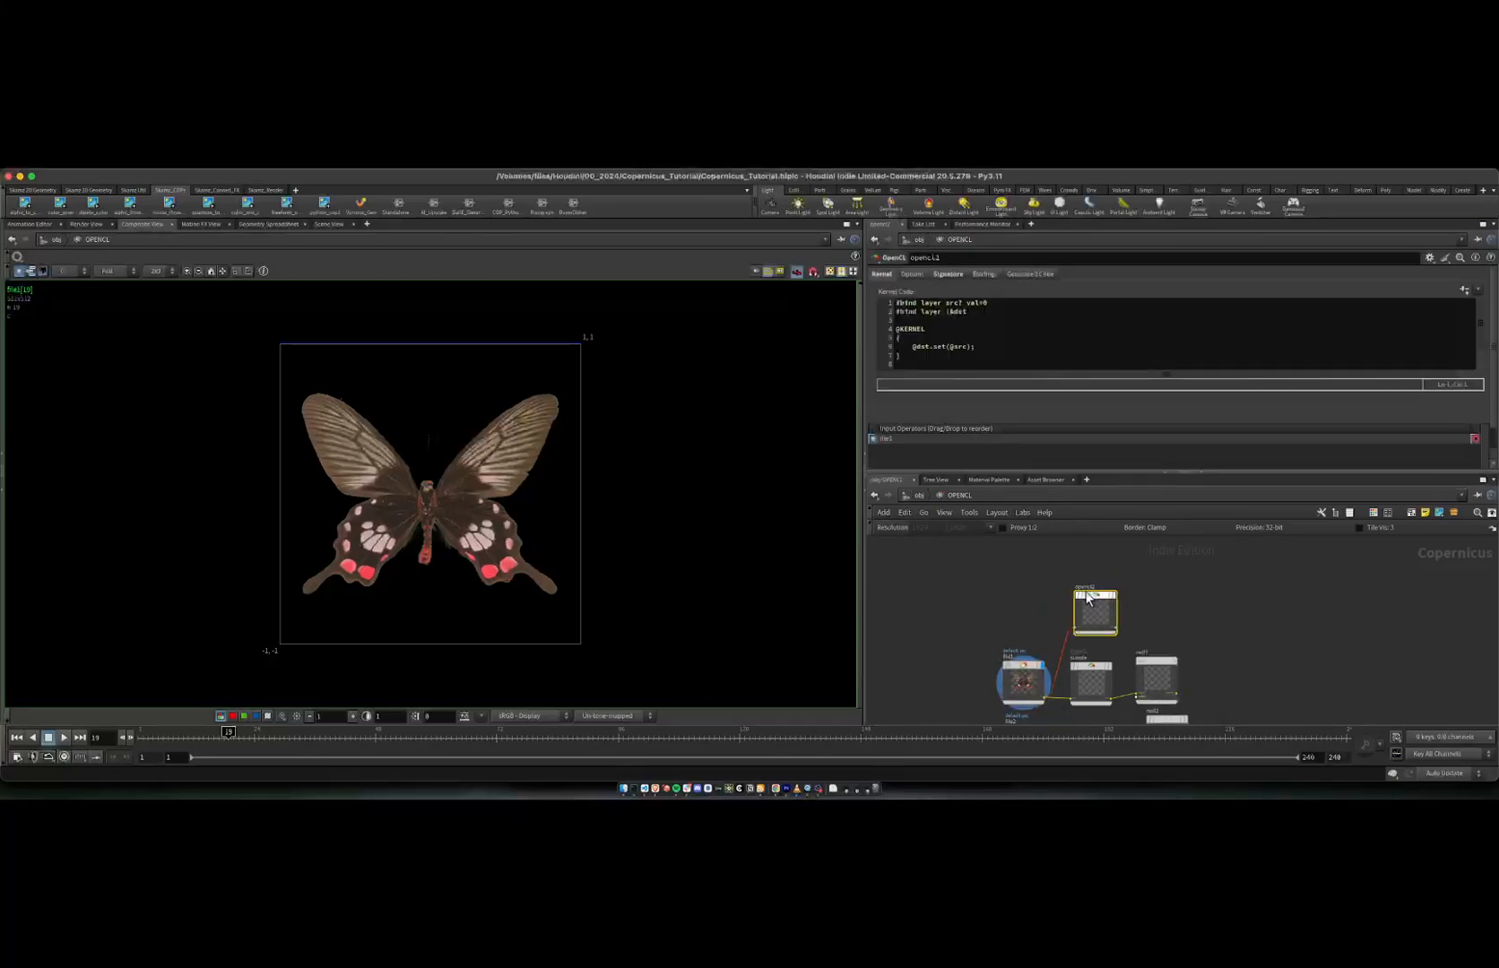
Step: Remove "? val=0" from the src binding in the new OpenCL node's kernel, and make its src input non-optional
{"action": "left_click", "coordinate": [949, 273]}
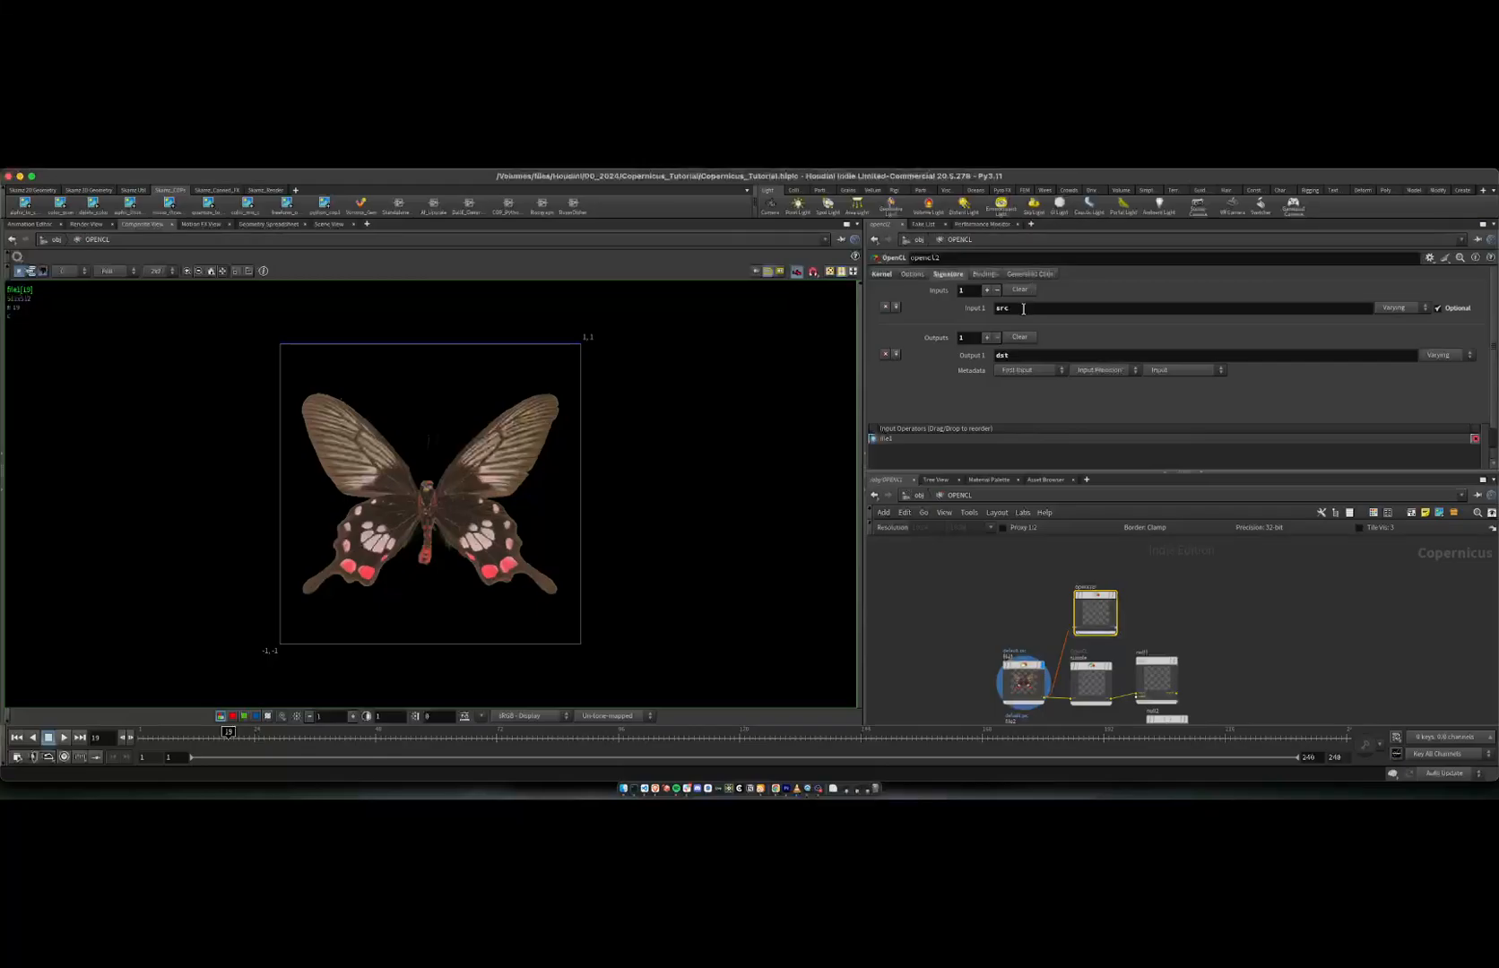
{"action": "left_click", "coordinate": [883, 273]}
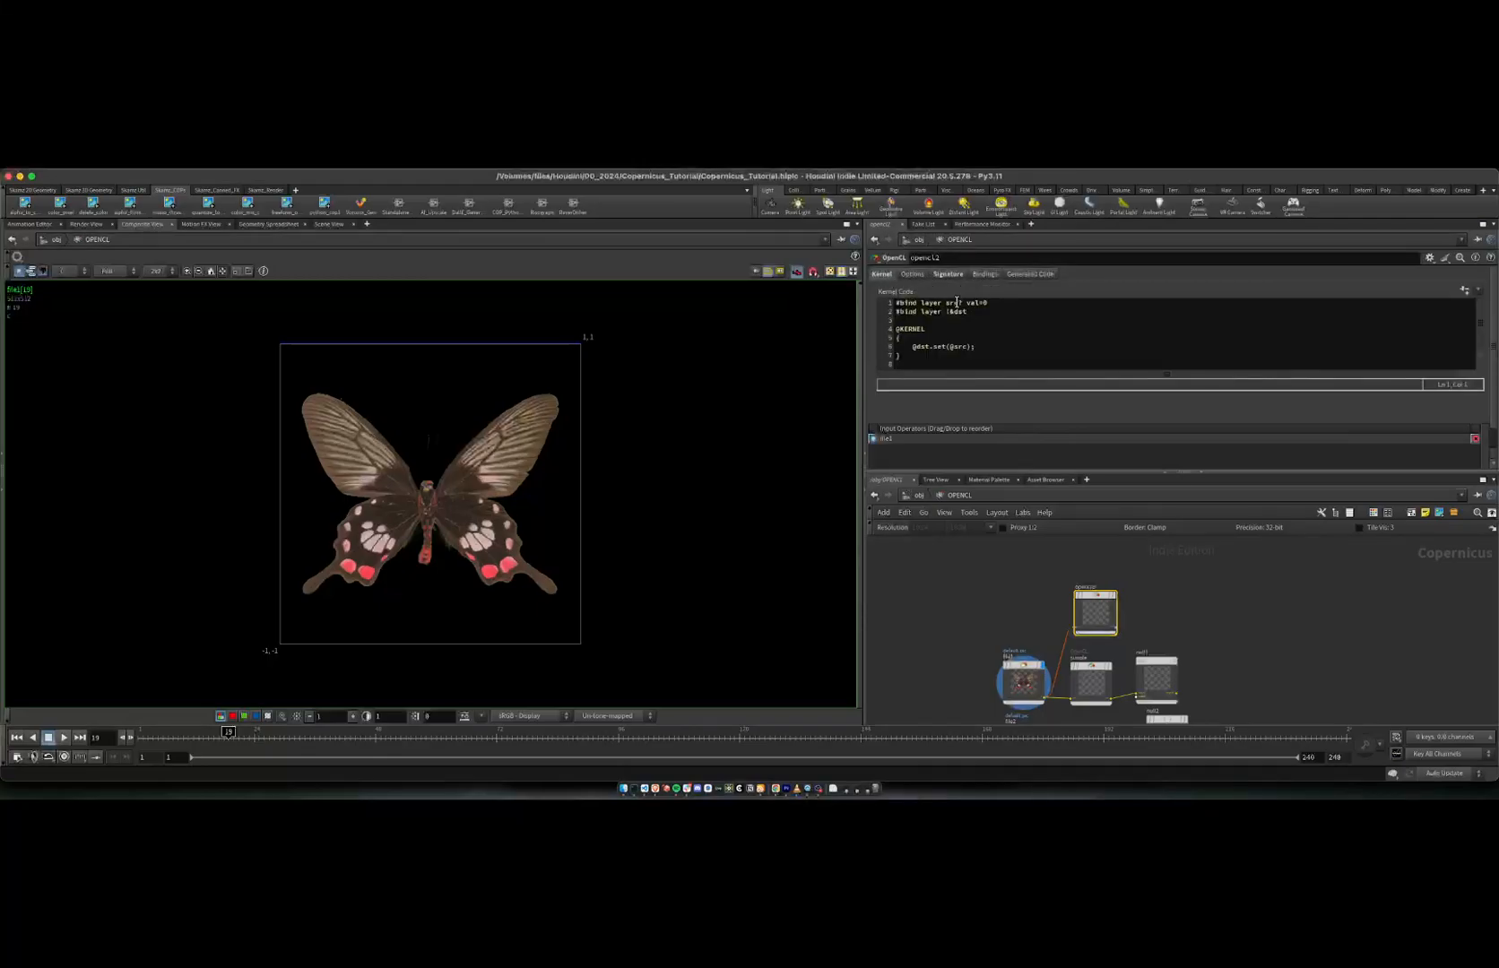
{"action": "left_click", "coordinate": [960, 302]}
{"action": "left_click", "coordinate": [947, 311]}
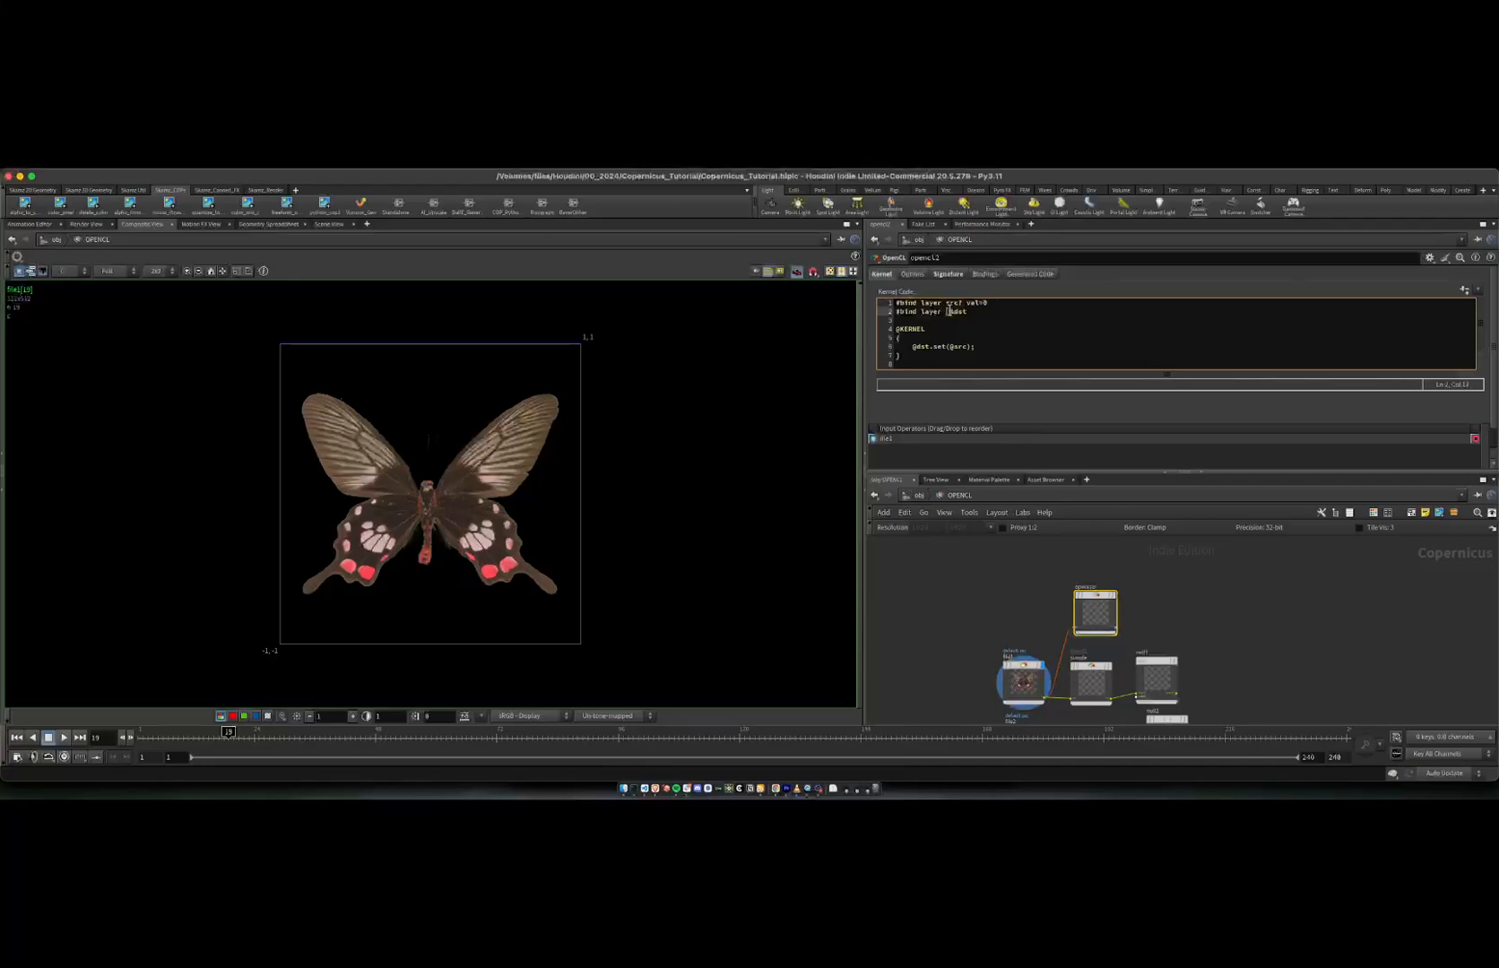
{"action": "left_click", "coordinate": [969, 318]}
{"action": "left_click_drag", "start_coordinate": [960, 302], "coordinate": [991, 302]}
{"action": "key", "text": "BackSpace"}
{"action": "left_click", "coordinate": [953, 275]}
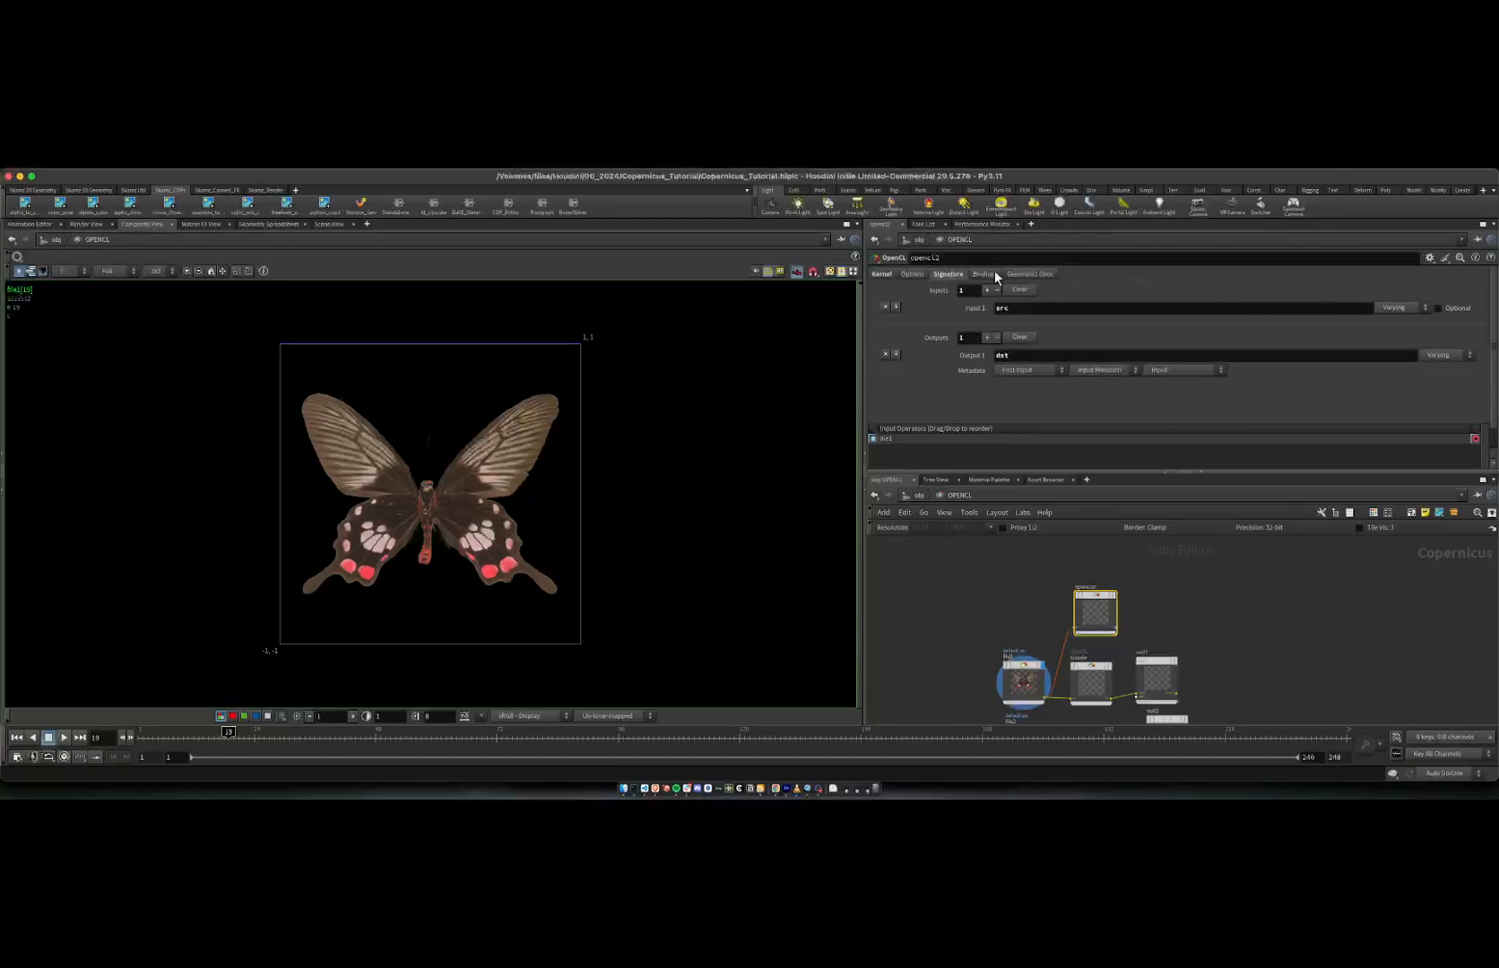
{"action": "left_click", "coordinate": [882, 274]}
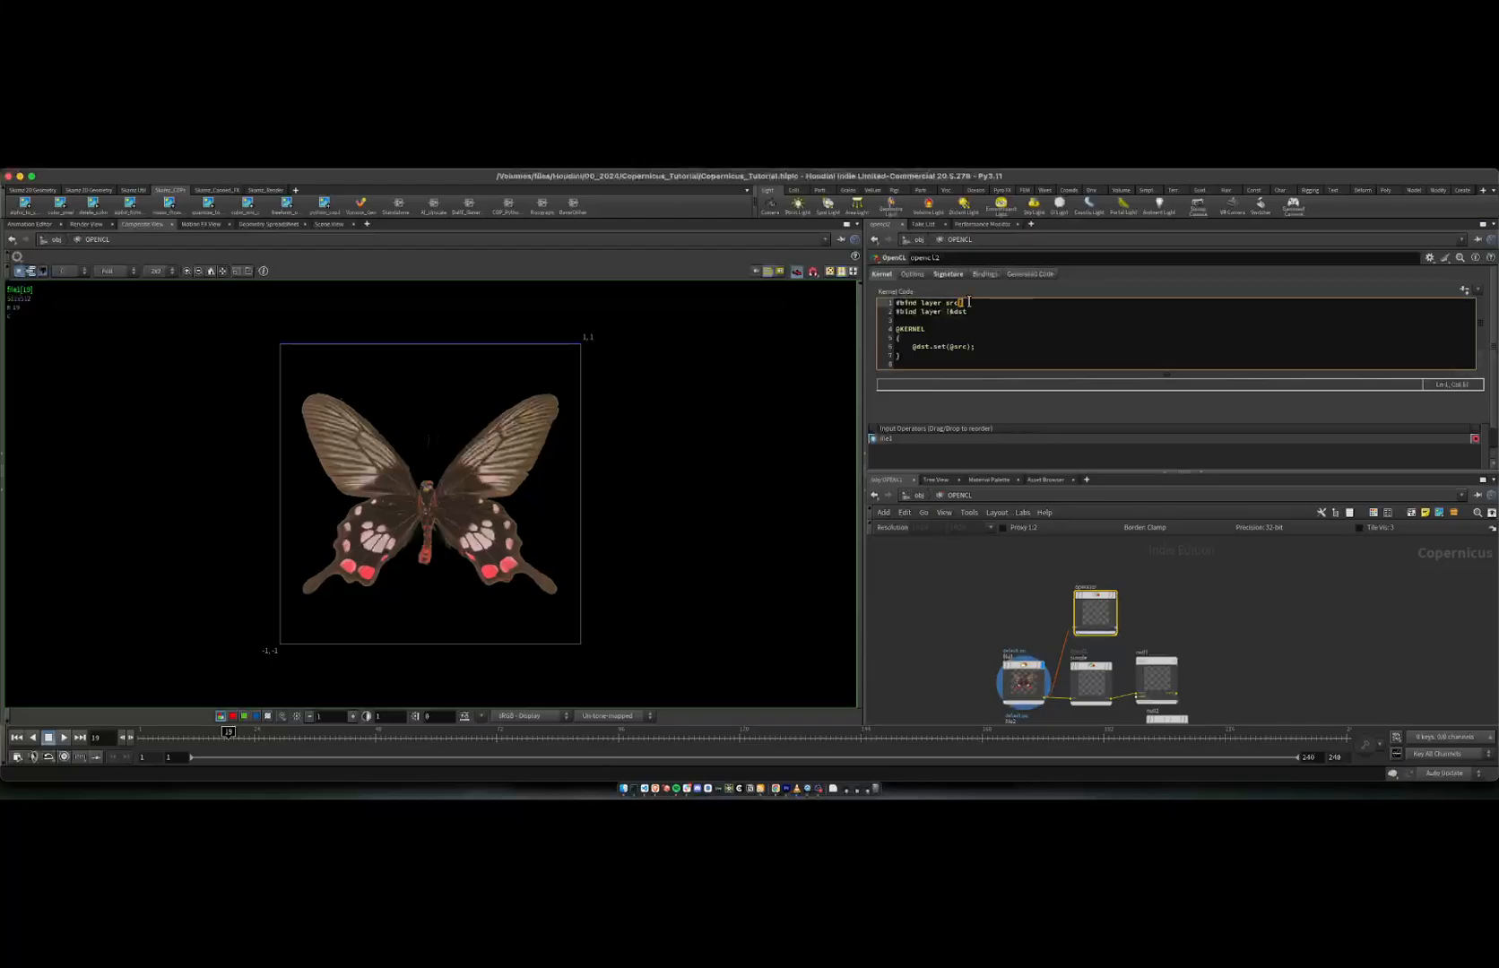
{"action": "key", "text": "BackSpace"}
{"action": "left_click", "coordinate": [952, 311]}
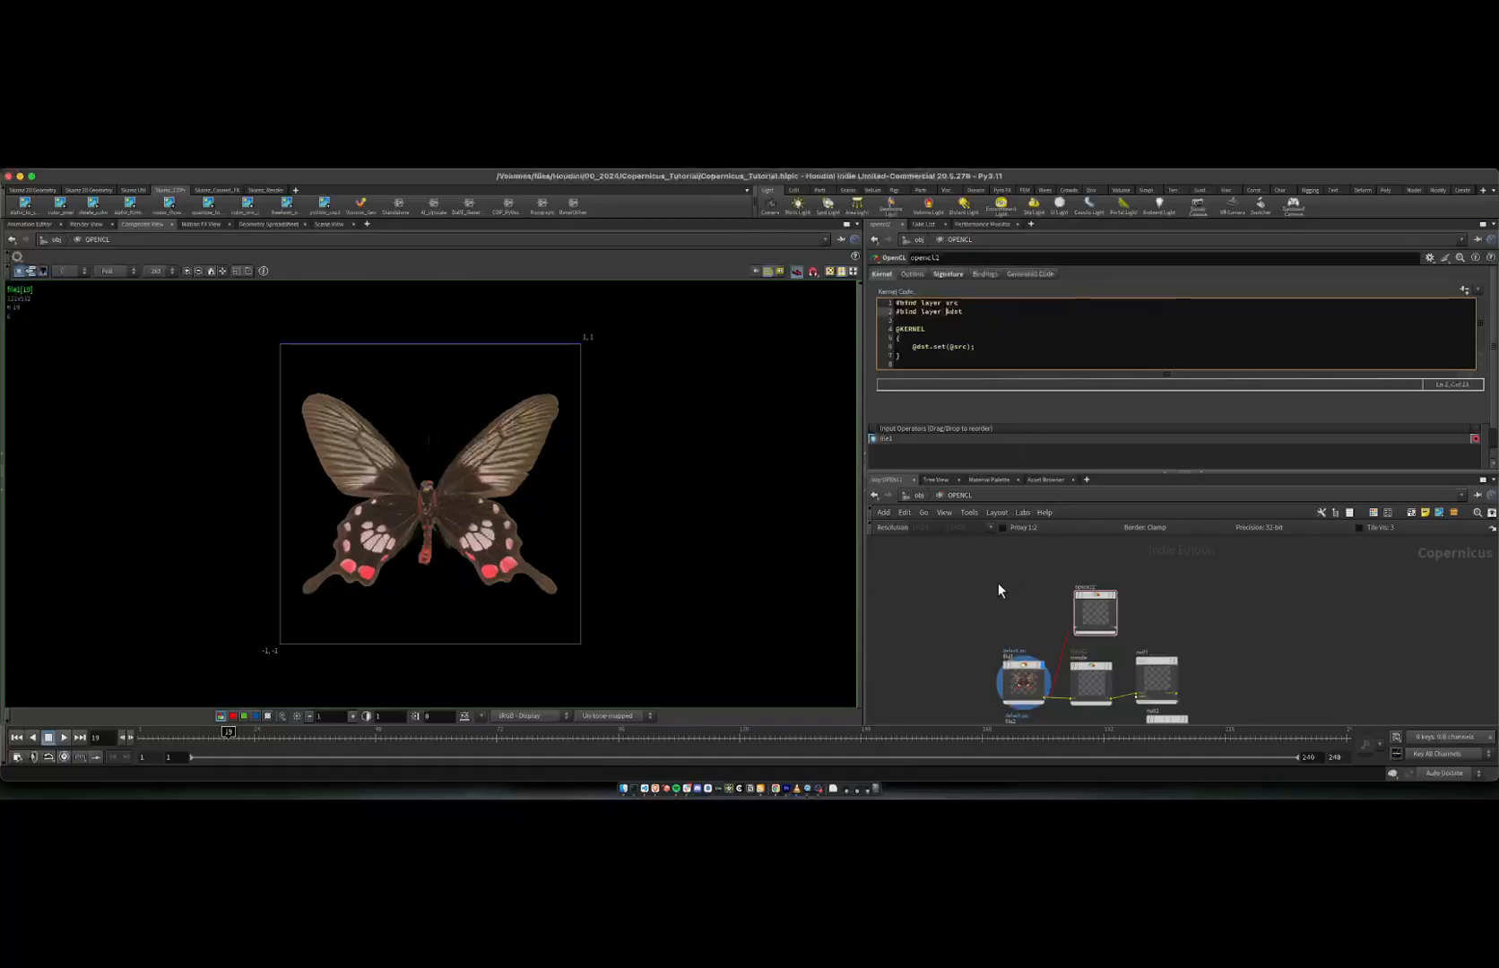
{"action": "left_click", "coordinate": [965, 347]}
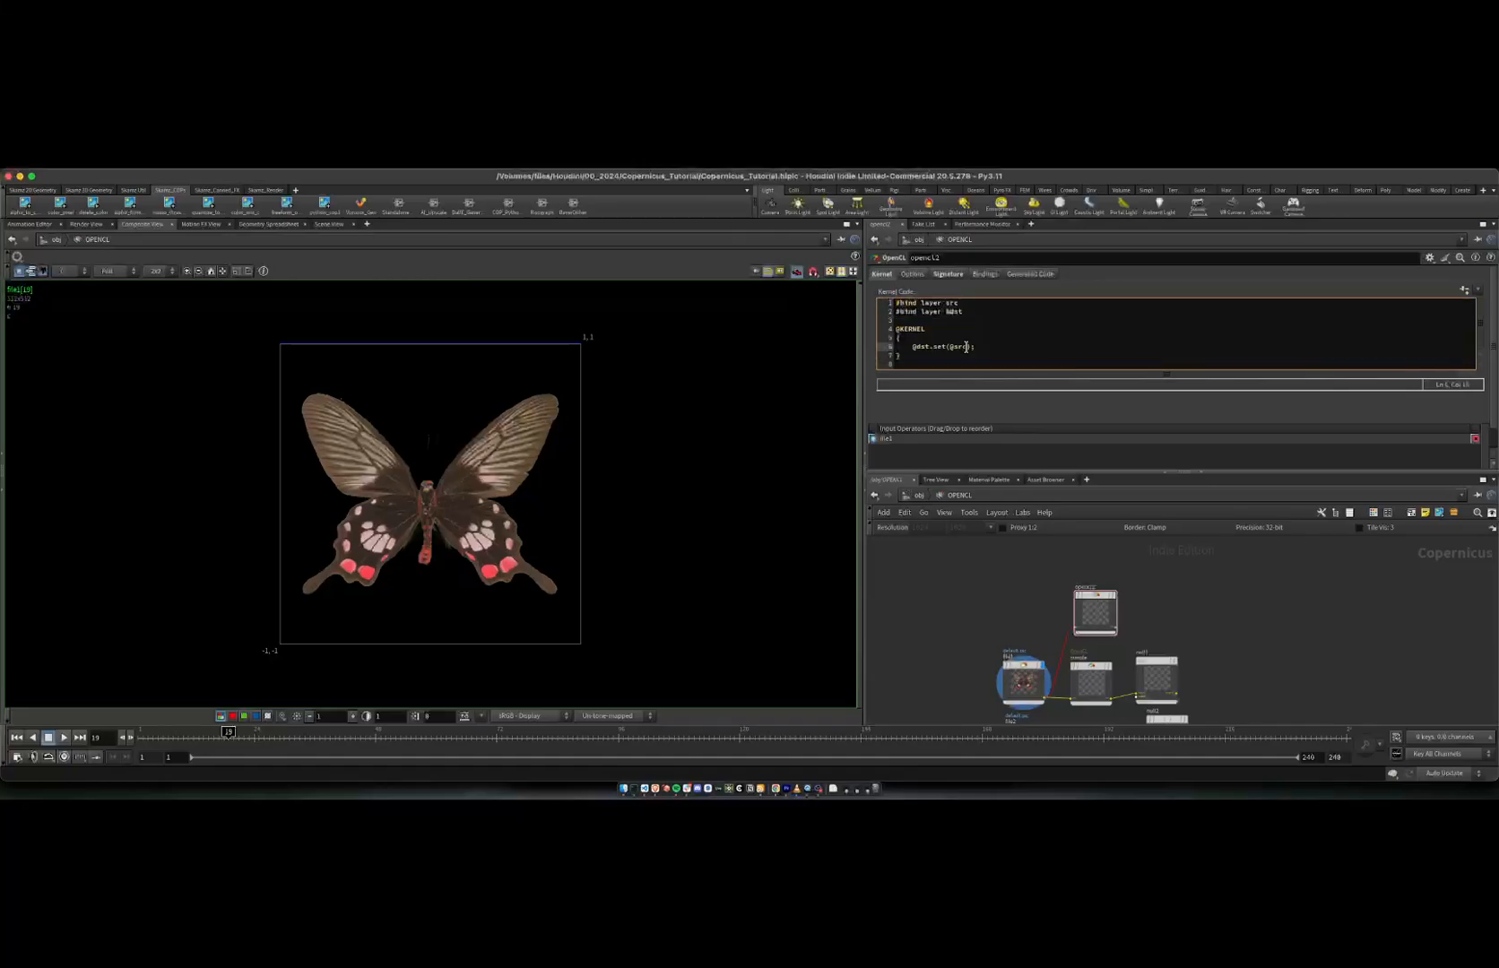
{"action": "left_click_drag", "start_coordinate": [897, 330], "coordinate": [952, 350]}
{"action": "left_click", "coordinate": [923, 355]}
{"action": "left_click", "coordinate": [909, 345]}
{"action": "left_click", "coordinate": [967, 347]}
{"action": "middle_click_drag", "start_coordinate": [1027, 590], "coordinate": [1003, 571]}
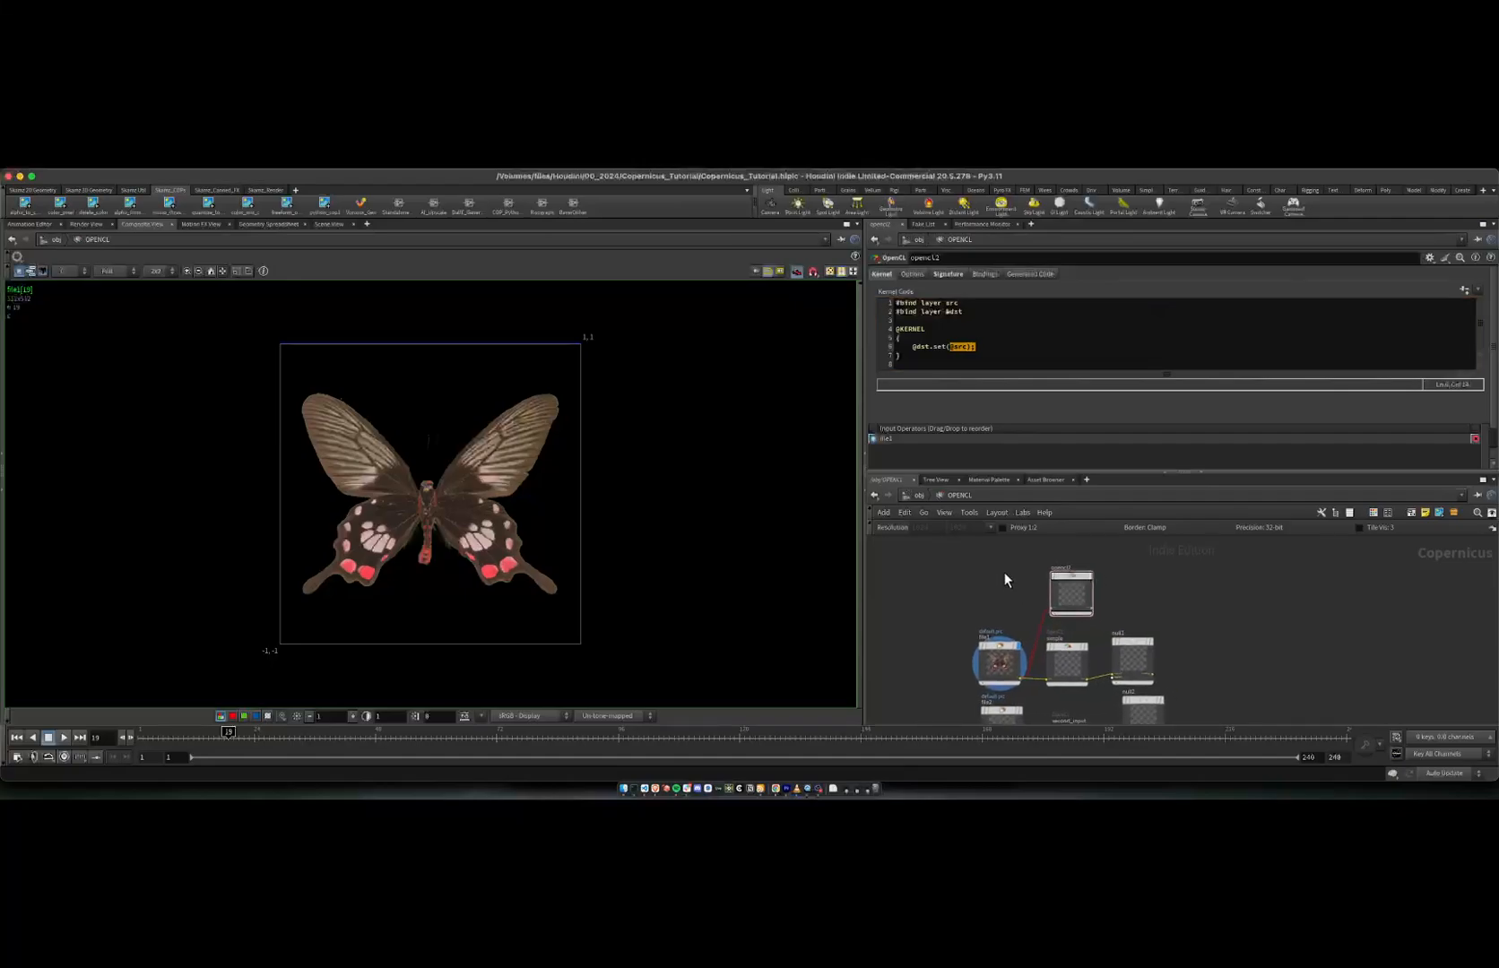
{"action": "left_click", "coordinate": [1090, 591]}
{"action": "scroll", "coordinate": [1098, 603], "scroll_direction": "up", "scroll_amount": 3}
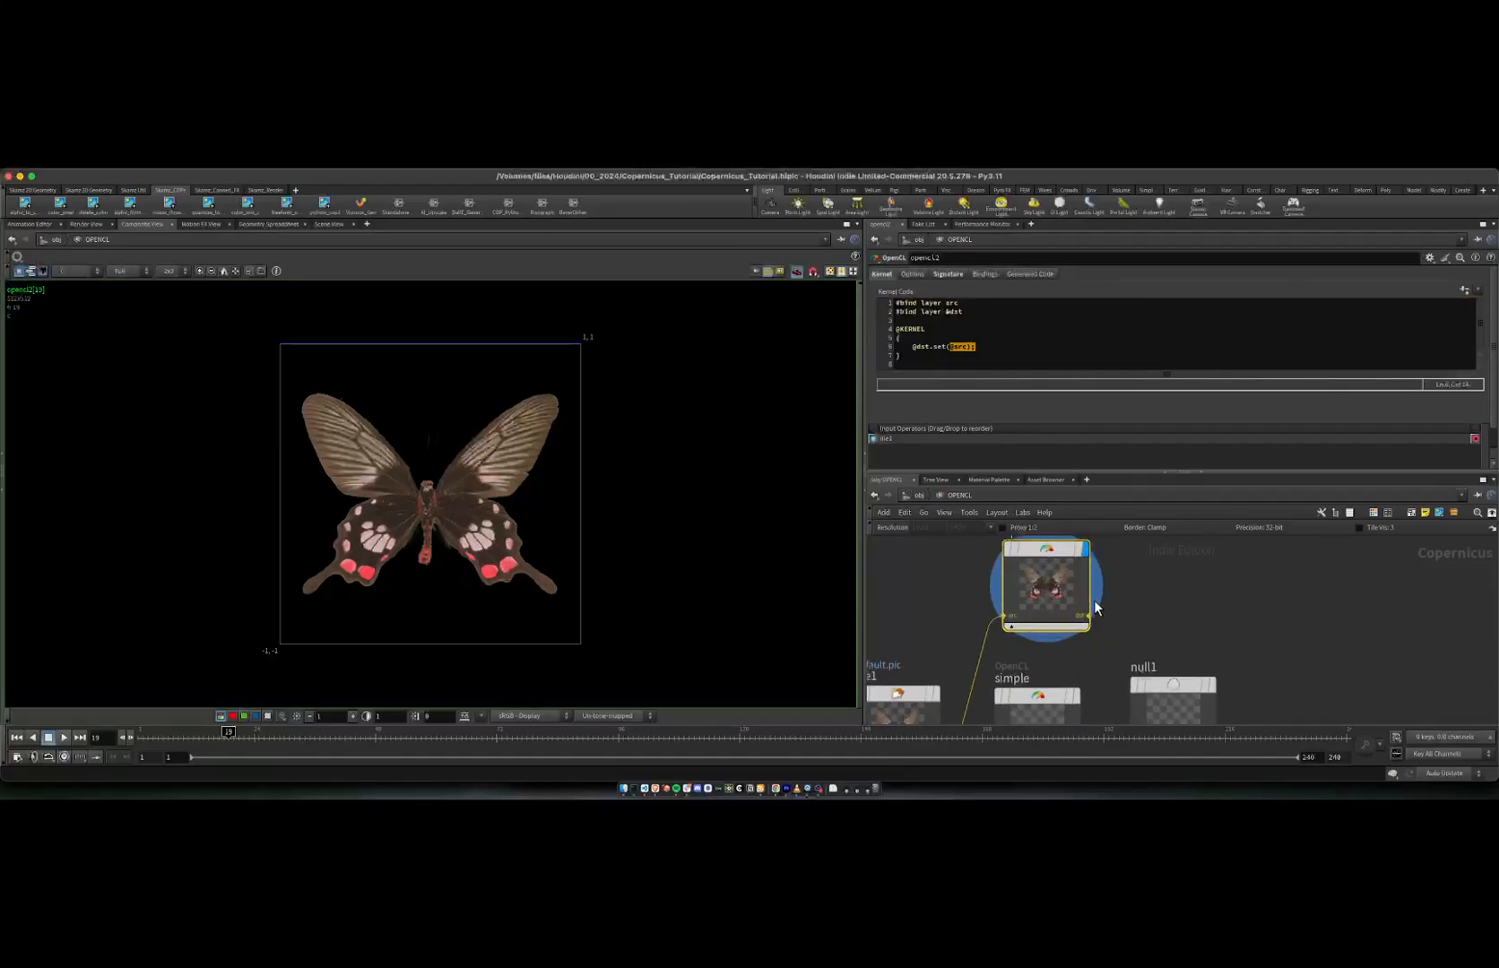
{"action": "left_click_drag", "start_coordinate": [1092, 615], "coordinate": [1140, 609]}
{"action": "key", "text": "Escape"}
{"action": "scroll", "coordinate": [1121, 592], "scroll_direction": "down", "scroll_amount": 3}
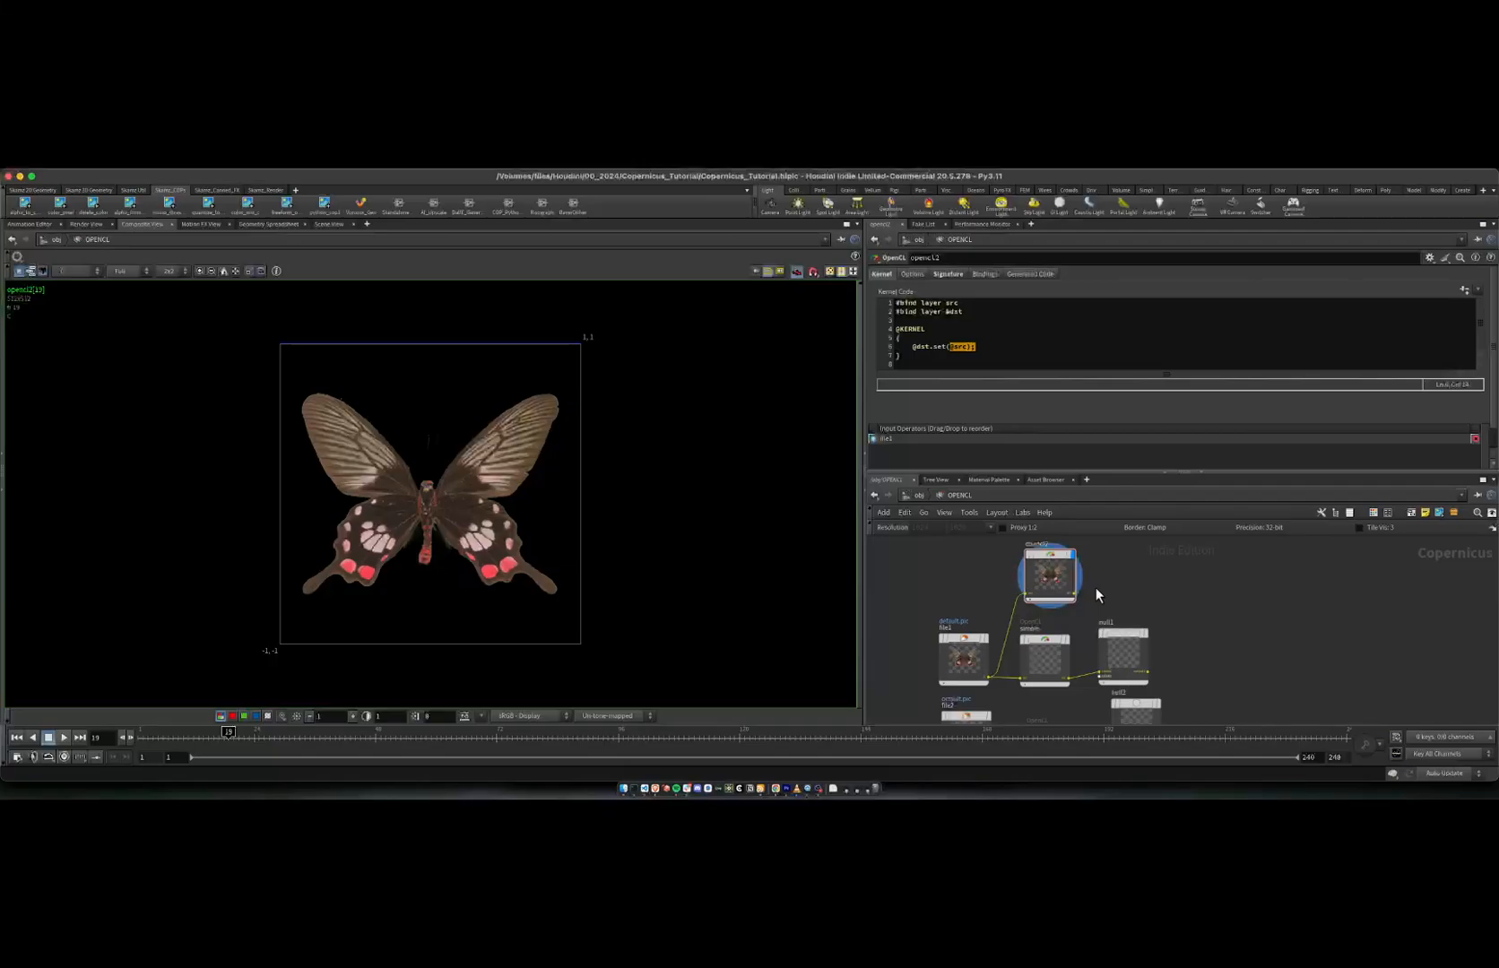
{"action": "mouse_move", "coordinate": [1065, 559]}
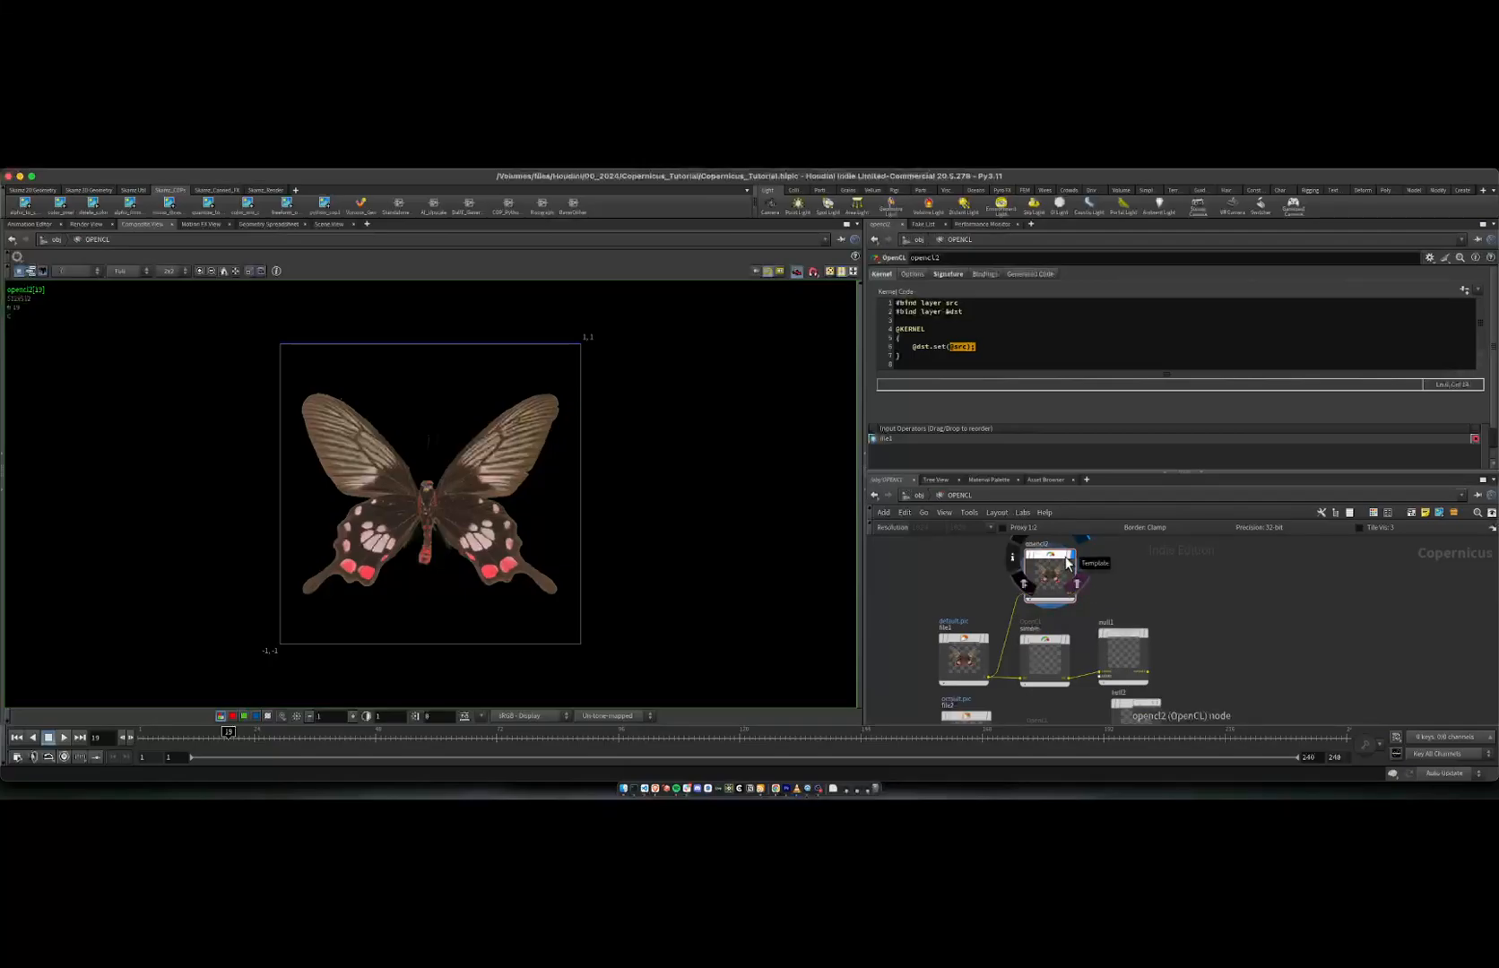
{"action": "left_click_drag", "start_coordinate": [913, 346], "coordinate": [933, 351]}
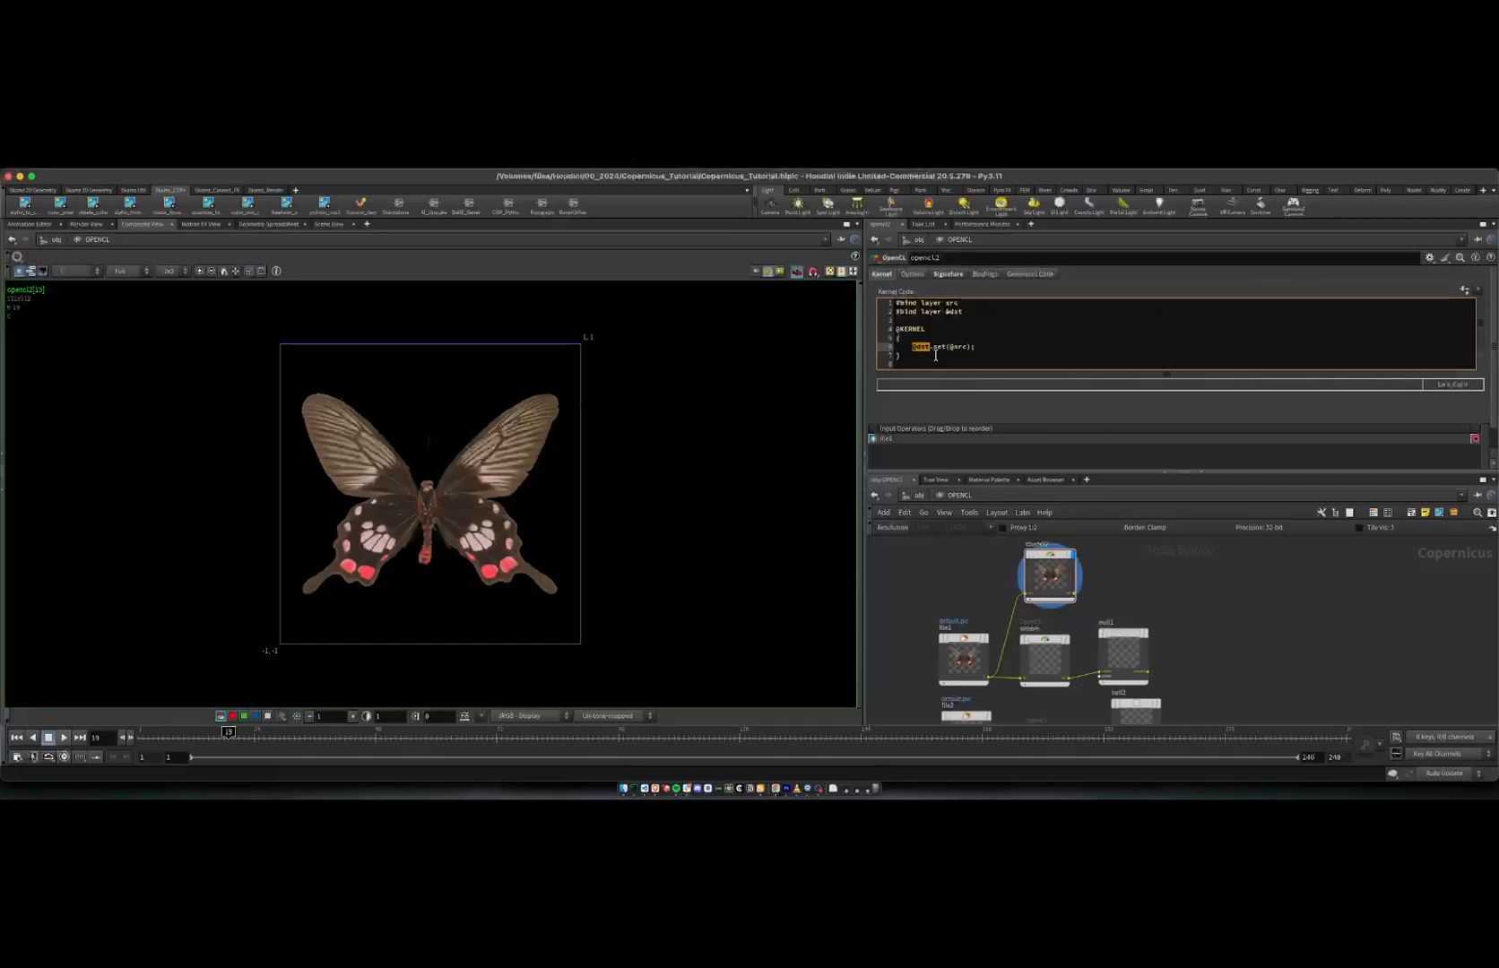
{"action": "middle_click_drag", "start_coordinate": [1121, 588], "coordinate": [1122, 556]}
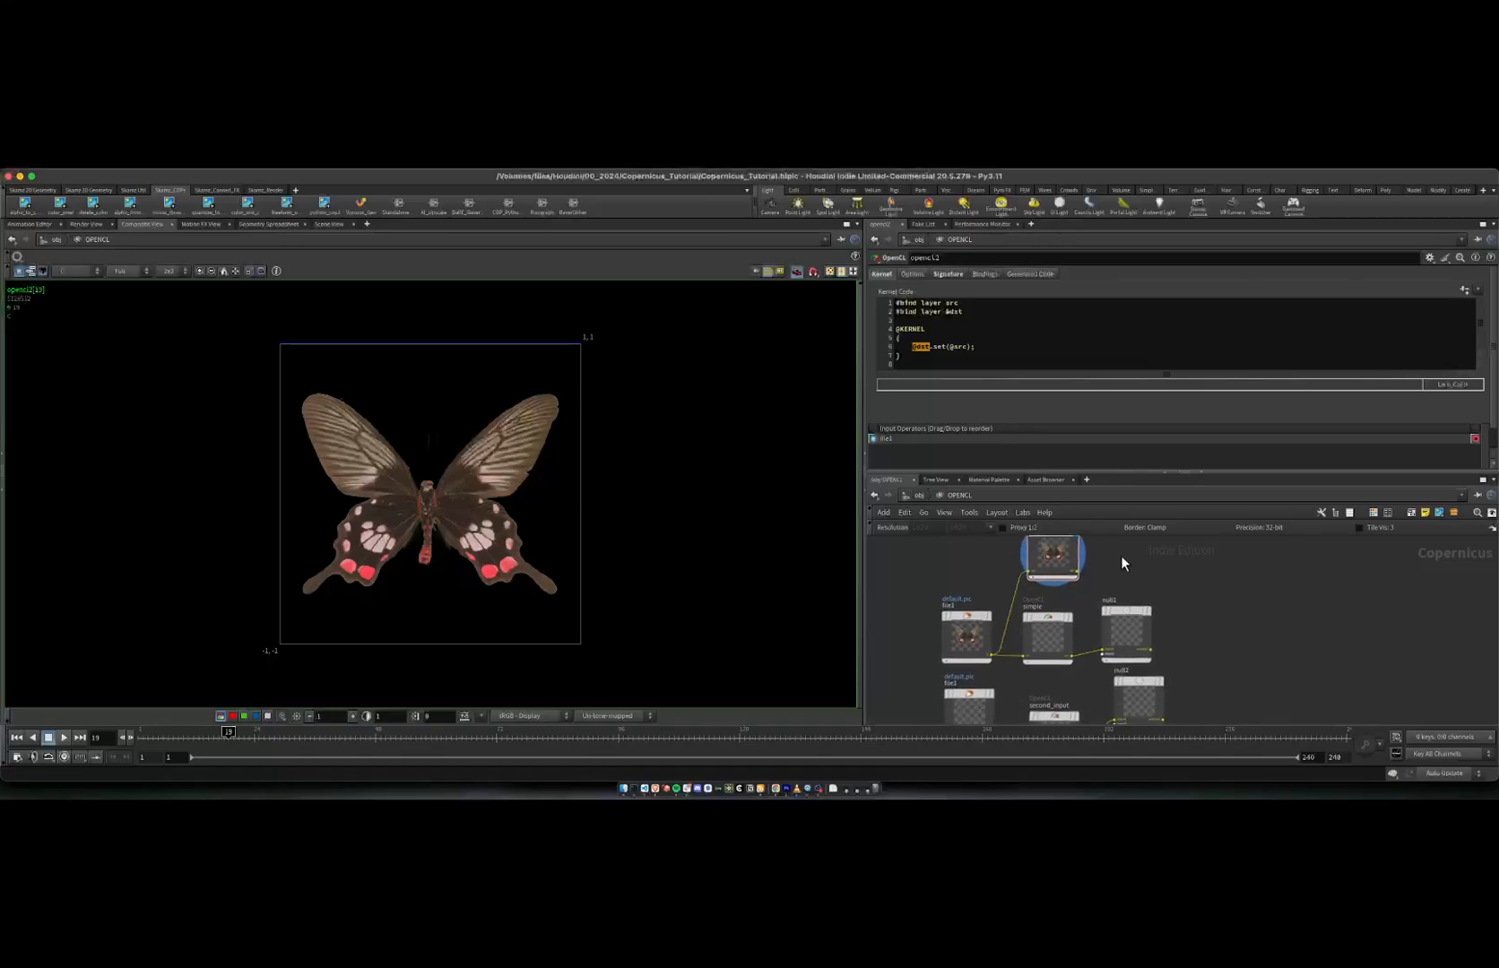
{"action": "left_click", "coordinate": [1048, 622]}
{"action": "left_click", "coordinate": [1153, 588]}
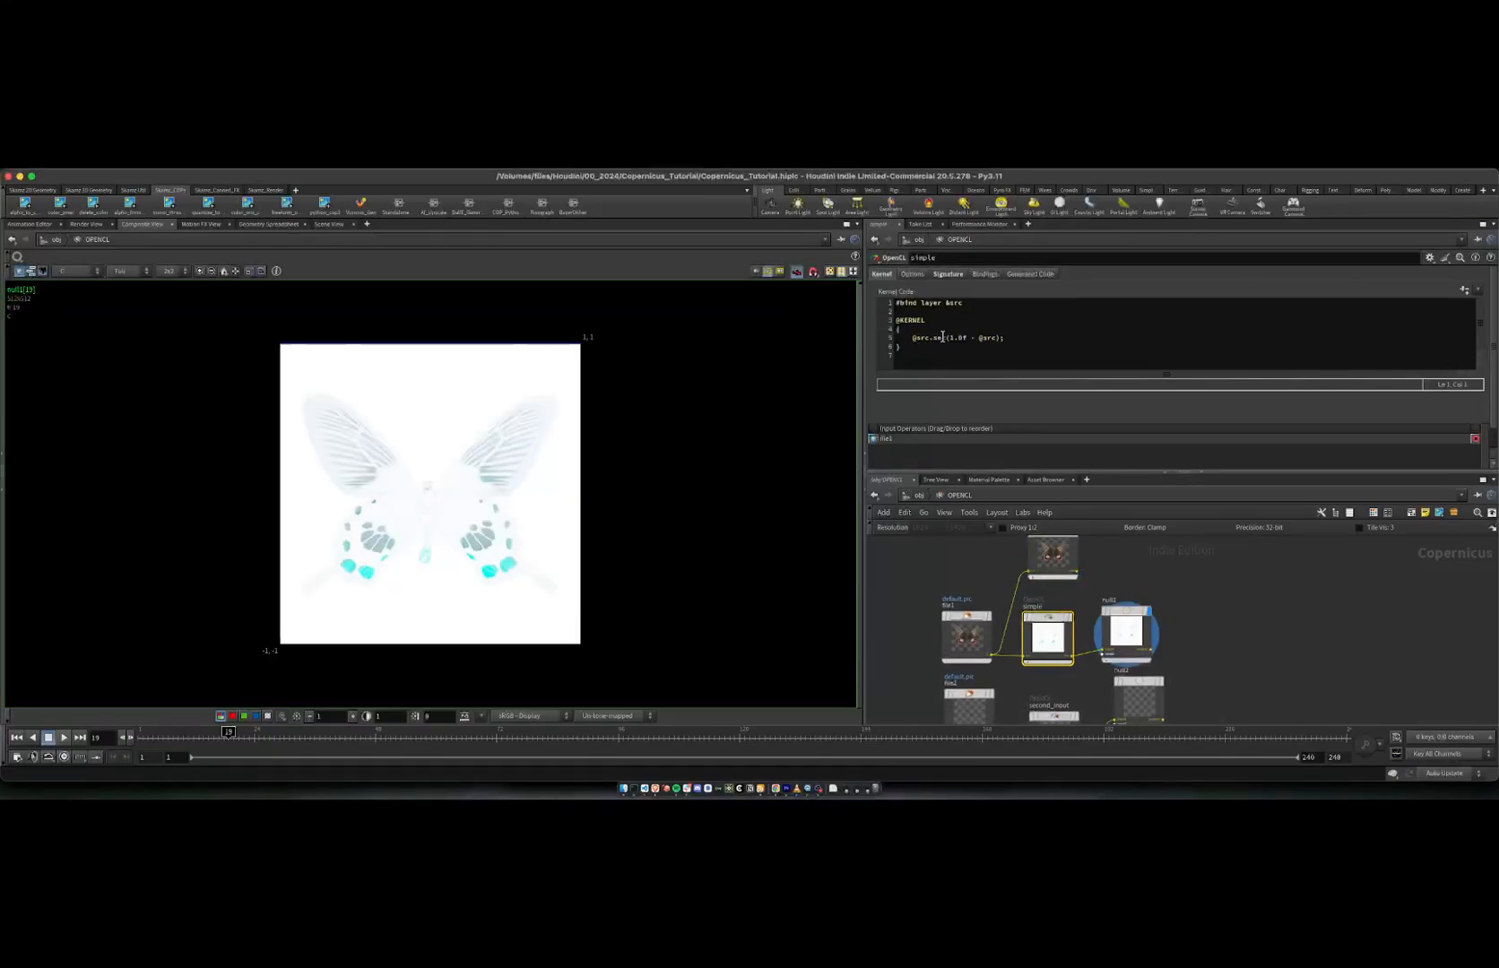
{"action": "left_click_drag", "start_coordinate": [910, 338], "coordinate": [1005, 335]}
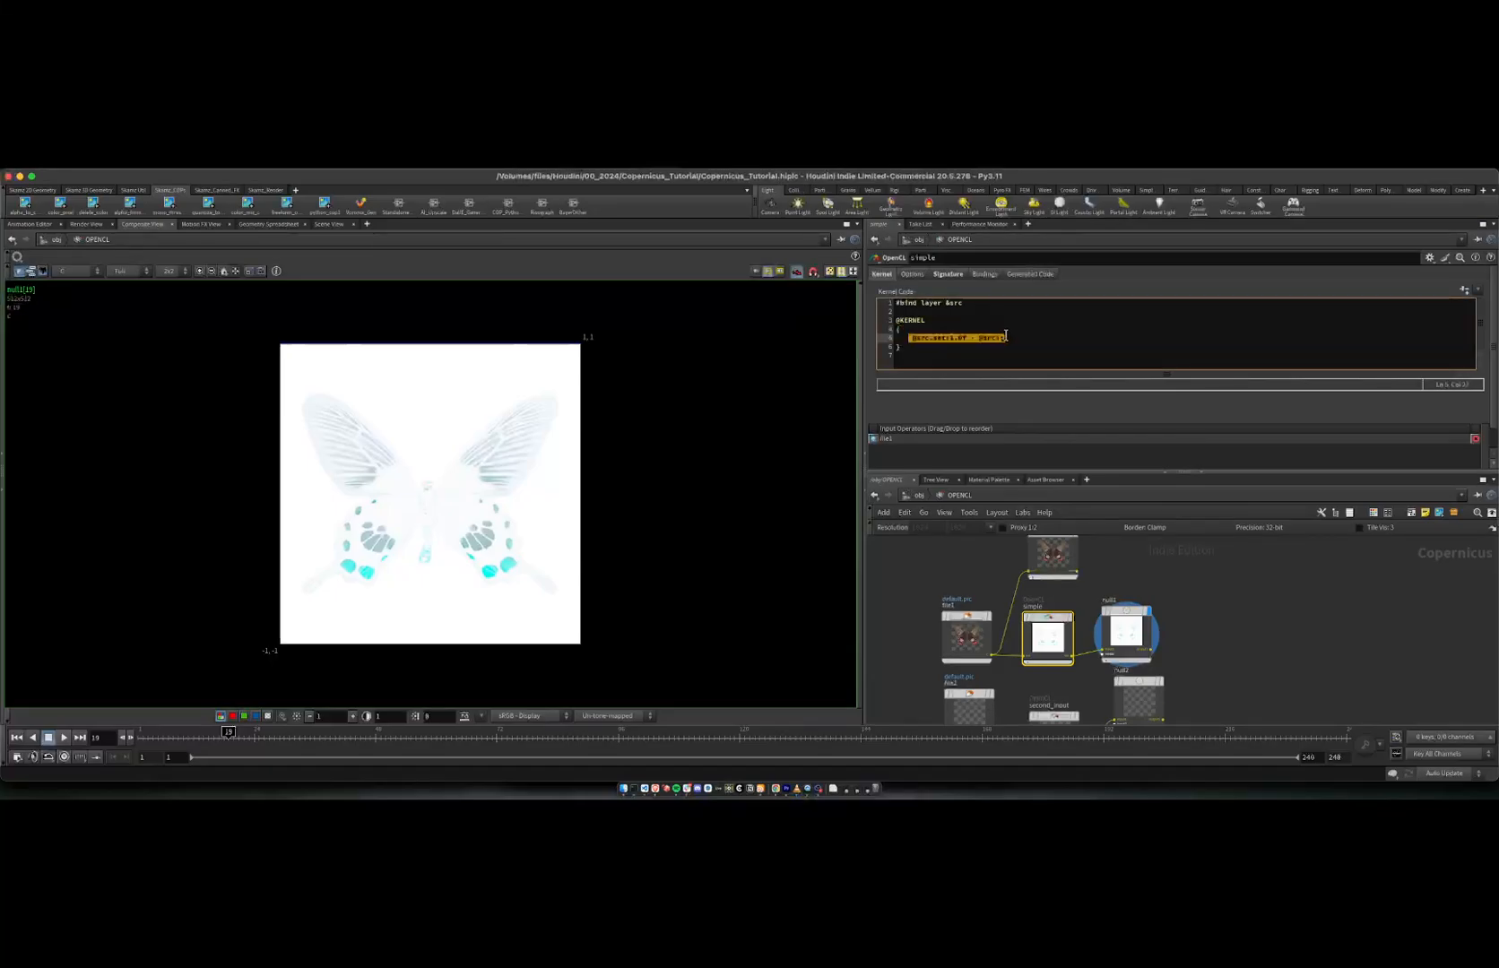
{"action": "left_click", "coordinate": [1005, 335]}
Step: Review the input and output signature of the "simple" node, and return to its kernel code
{"action": "mouse_move", "coordinate": [1061, 621]}
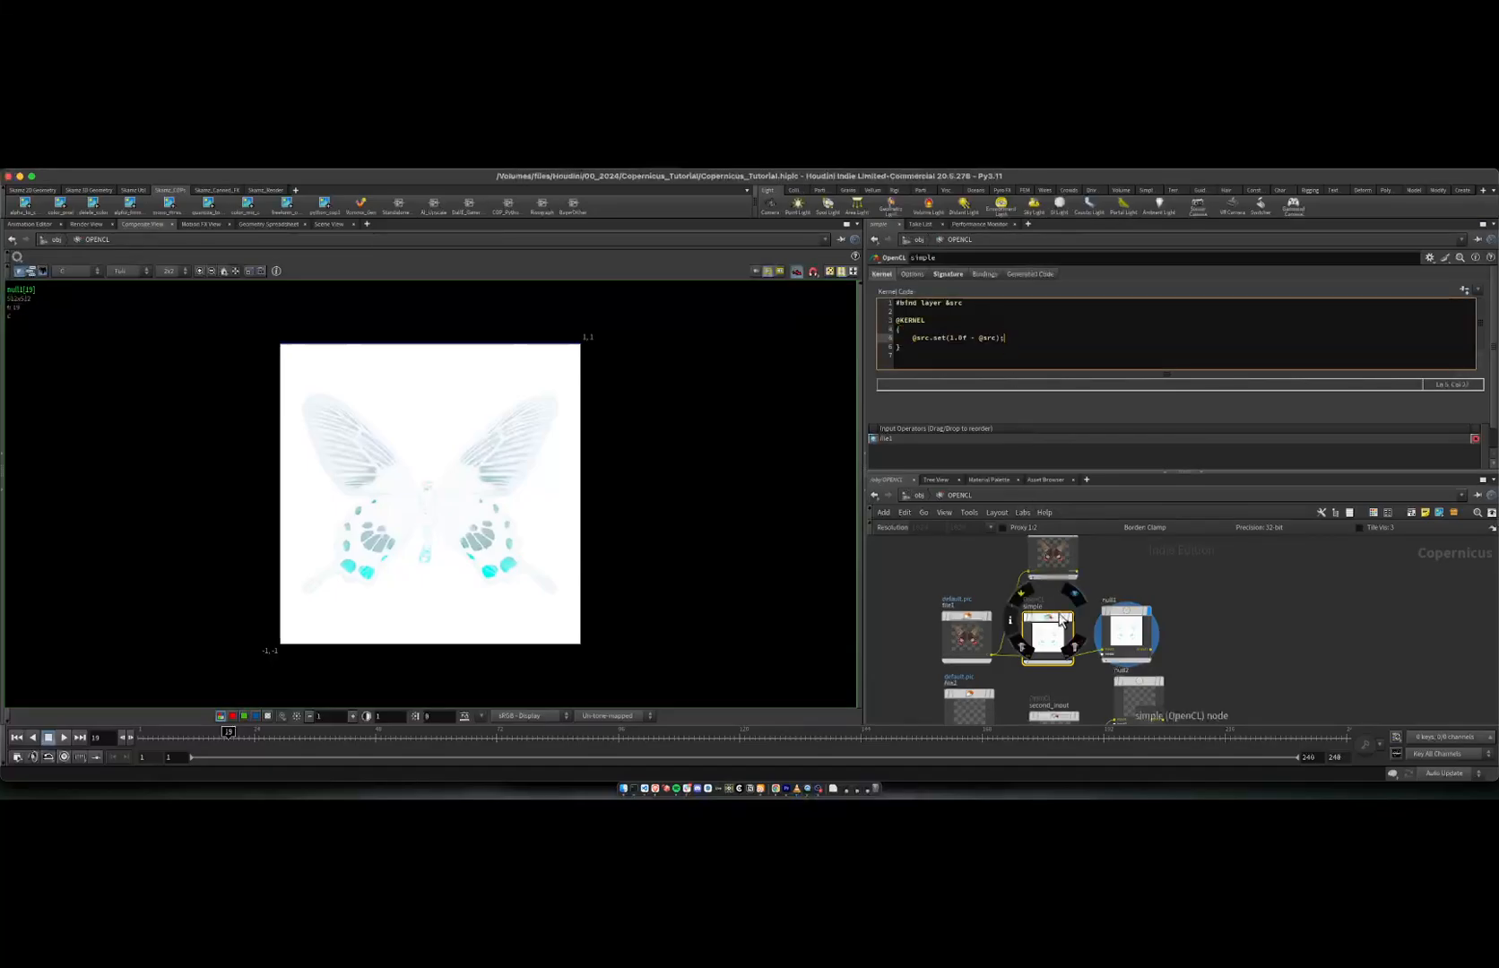
{"action": "left_click", "coordinate": [947, 275]}
{"action": "scroll", "coordinate": [1032, 638], "scroll_direction": "up", "scroll_amount": 3}
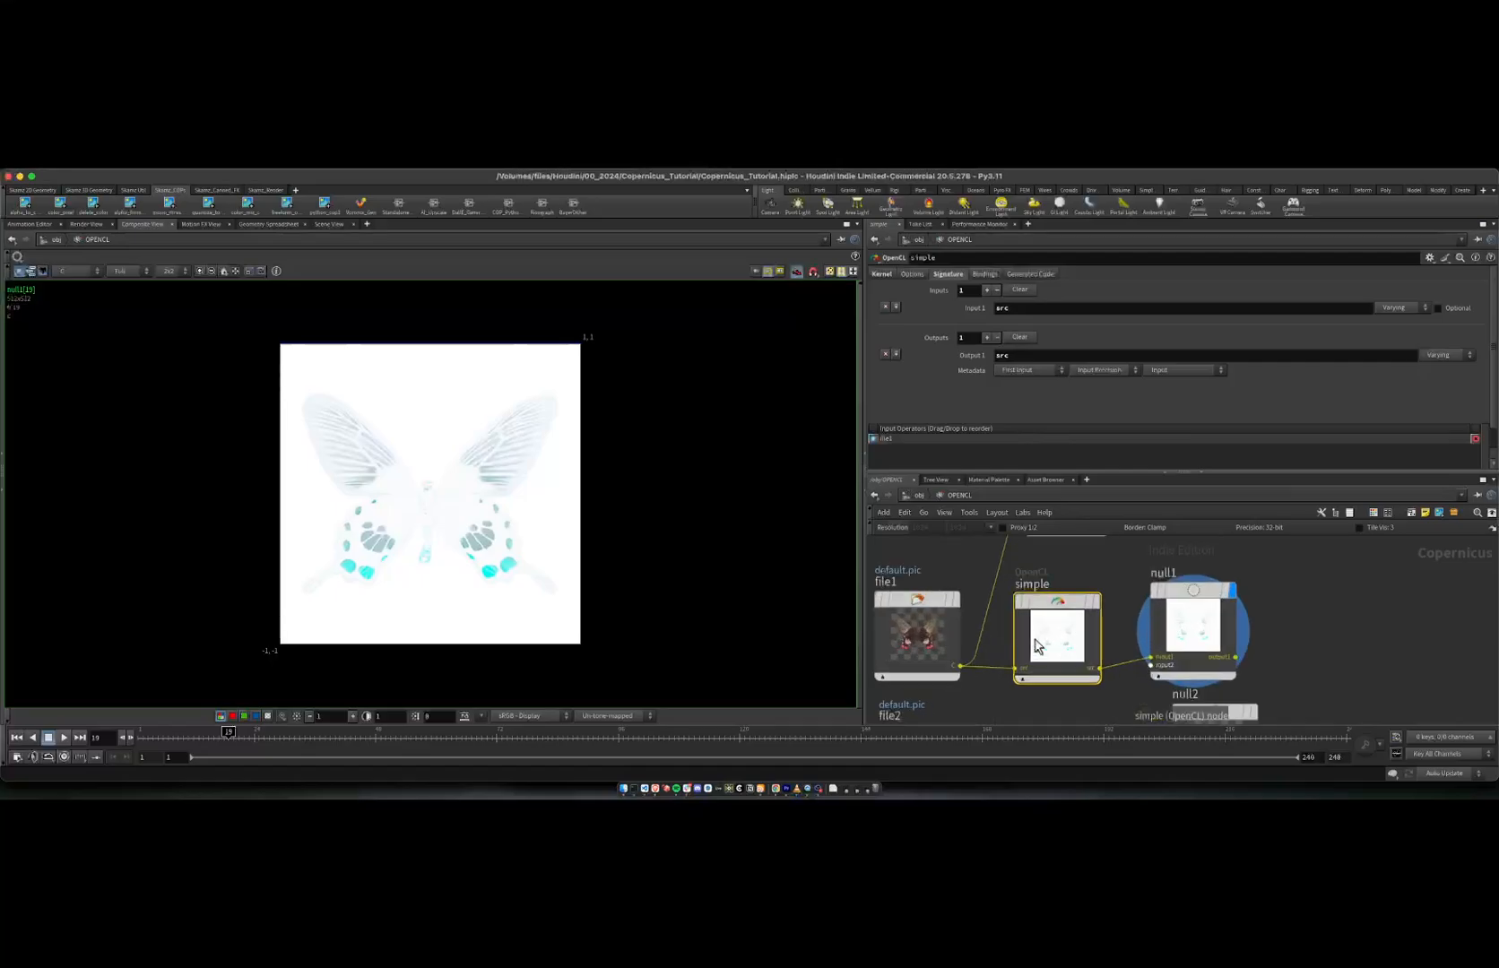
{"action": "scroll", "coordinate": [1068, 578], "scroll_direction": "down", "scroll_amount": 2}
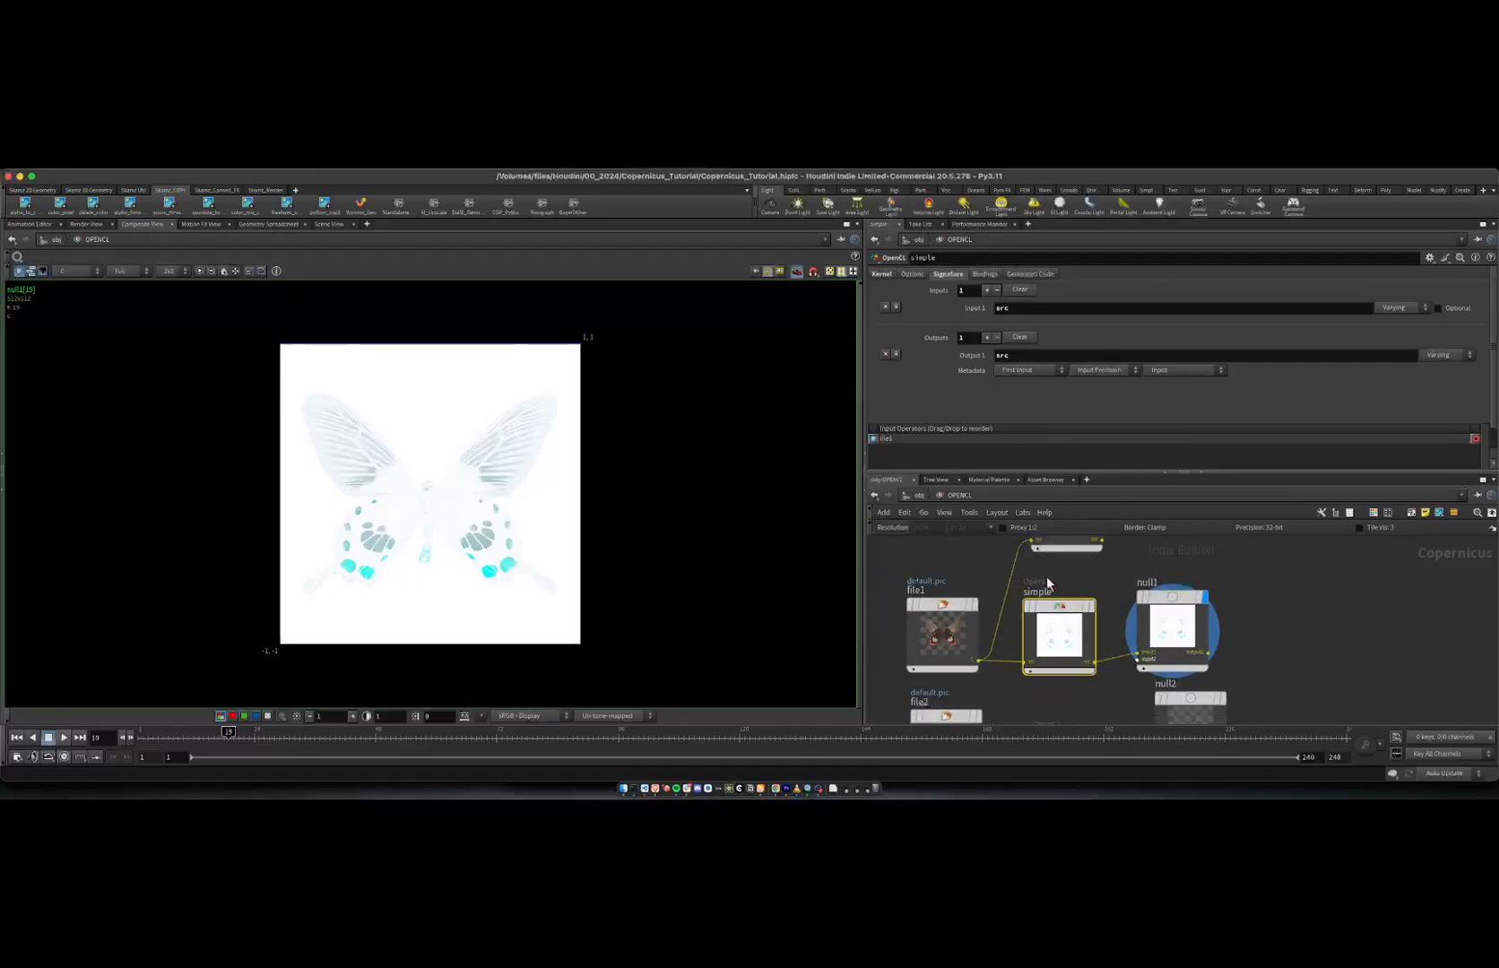
{"action": "left_click", "coordinate": [881, 273]}
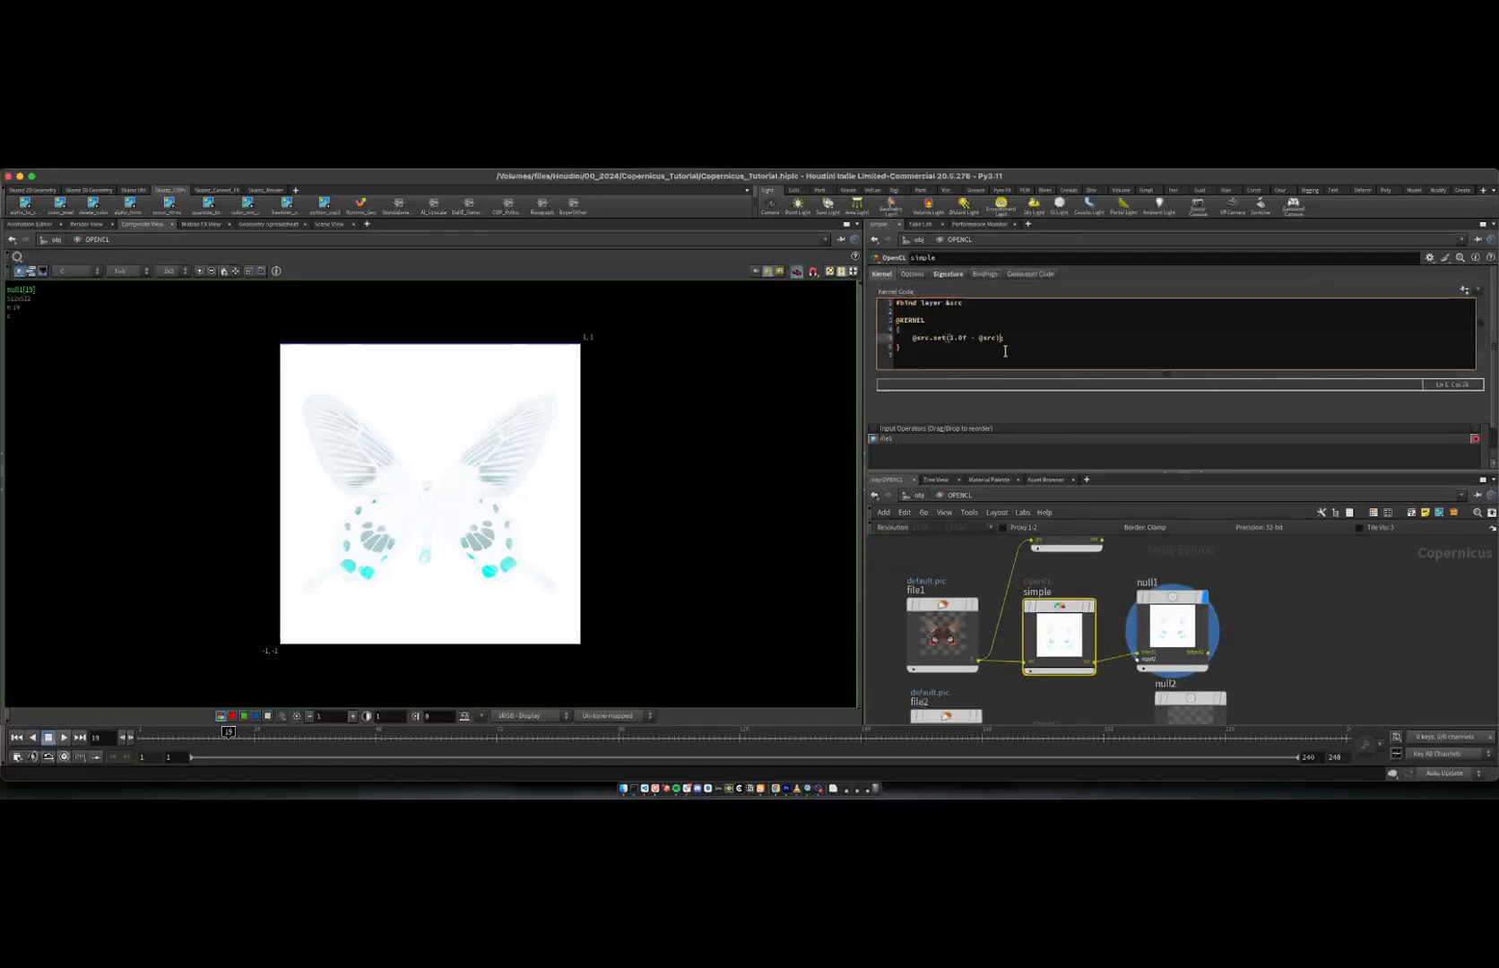
{"action": "key", "text": "super+a"}
{"action": "left_click", "coordinate": [1096, 361]}
Step: Select and display the second_input OpenCL node, and view its file3 texture input in the viewer
{"action": "middle_click_drag", "start_coordinate": [1267, 624], "coordinate": [1254, 545]}
{"action": "middle_click_drag", "start_coordinate": [1079, 611], "coordinate": [1077, 542]}
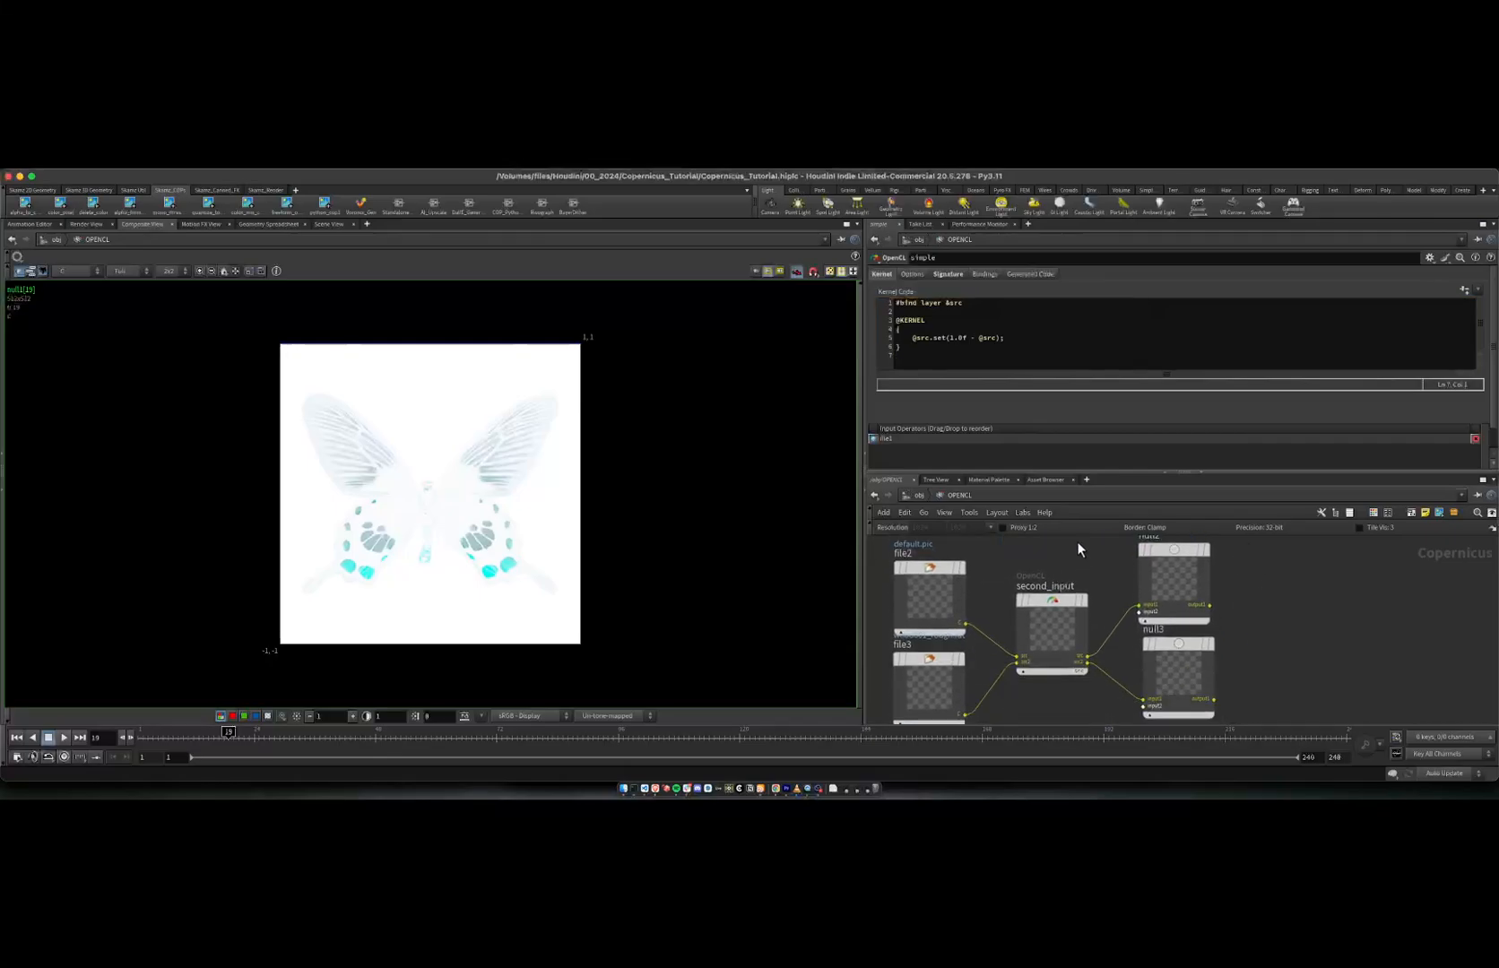
{"action": "left_click", "coordinate": [1088, 597]}
{"action": "left_click", "coordinate": [1054, 608]}
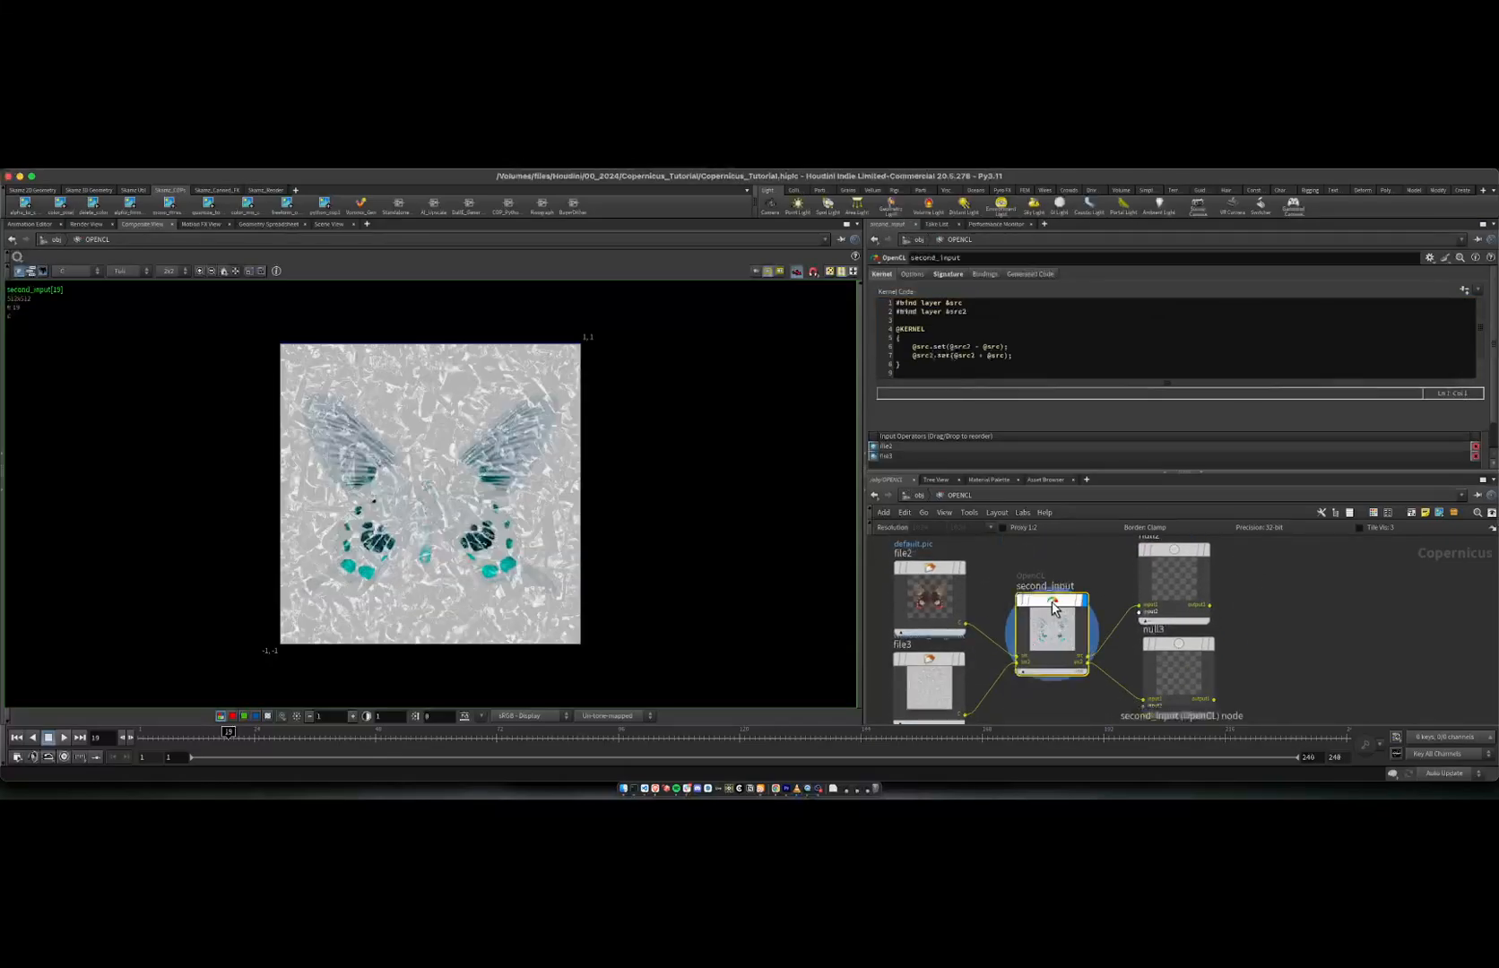
{"action": "scroll", "coordinate": [978, 650], "scroll_direction": "down", "scroll_amount": 2}
{"action": "left_click", "coordinate": [973, 635]}
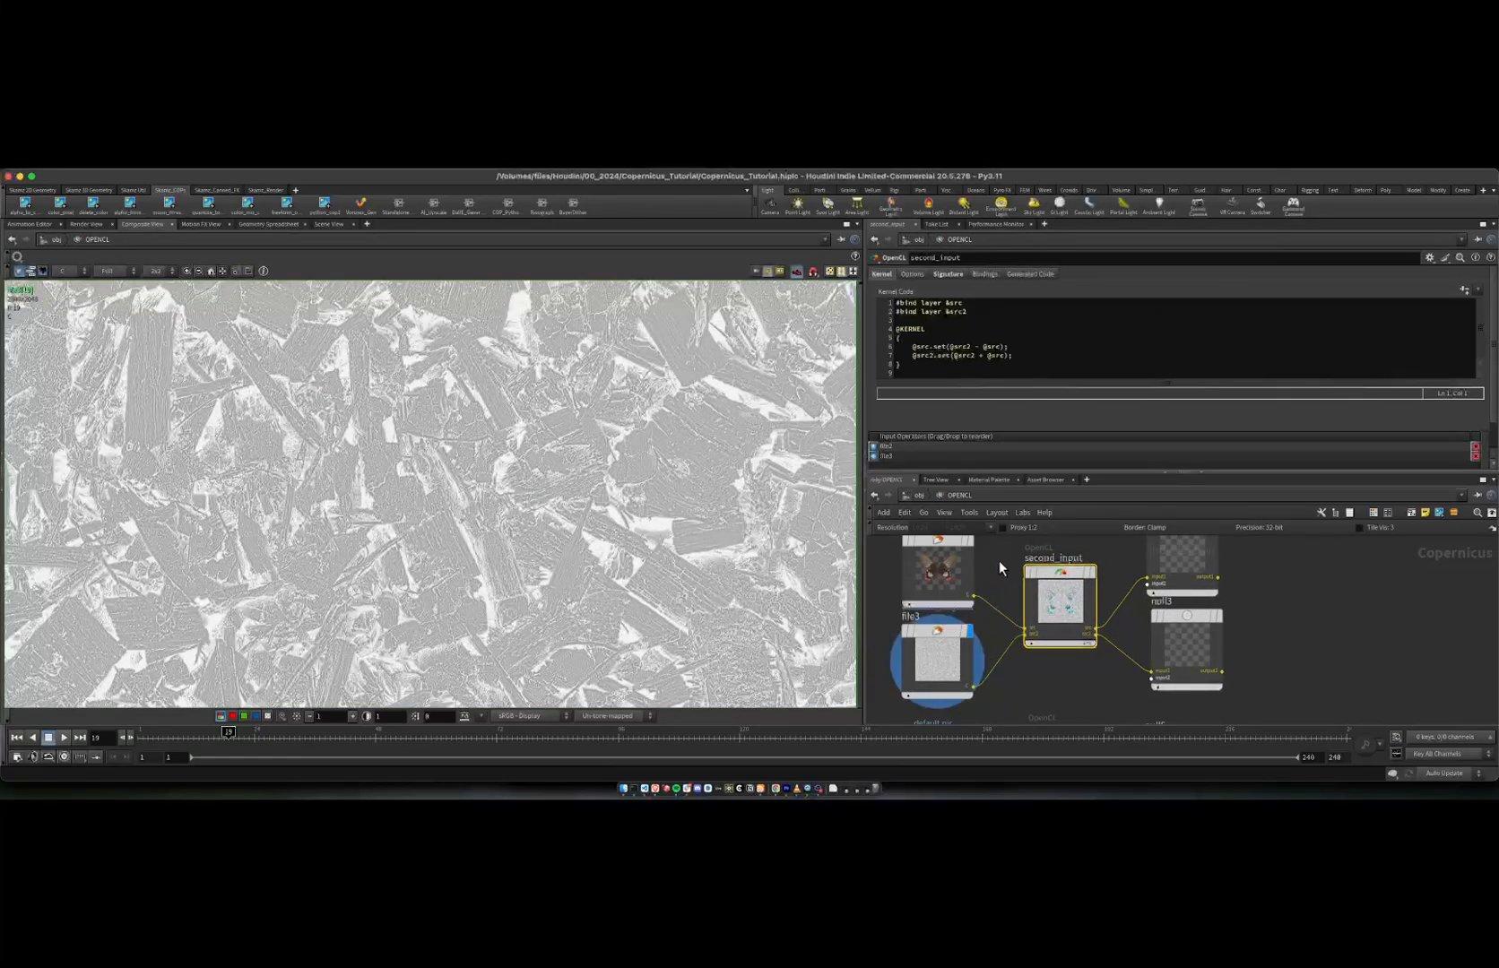
Step: Display file2's image, check file3's file settings, and reselect second_input to show its kernel code
{"action": "scroll", "coordinate": [999, 560], "scroll_direction": "up", "scroll_amount": 2}
{"action": "left_click", "coordinate": [980, 574]}
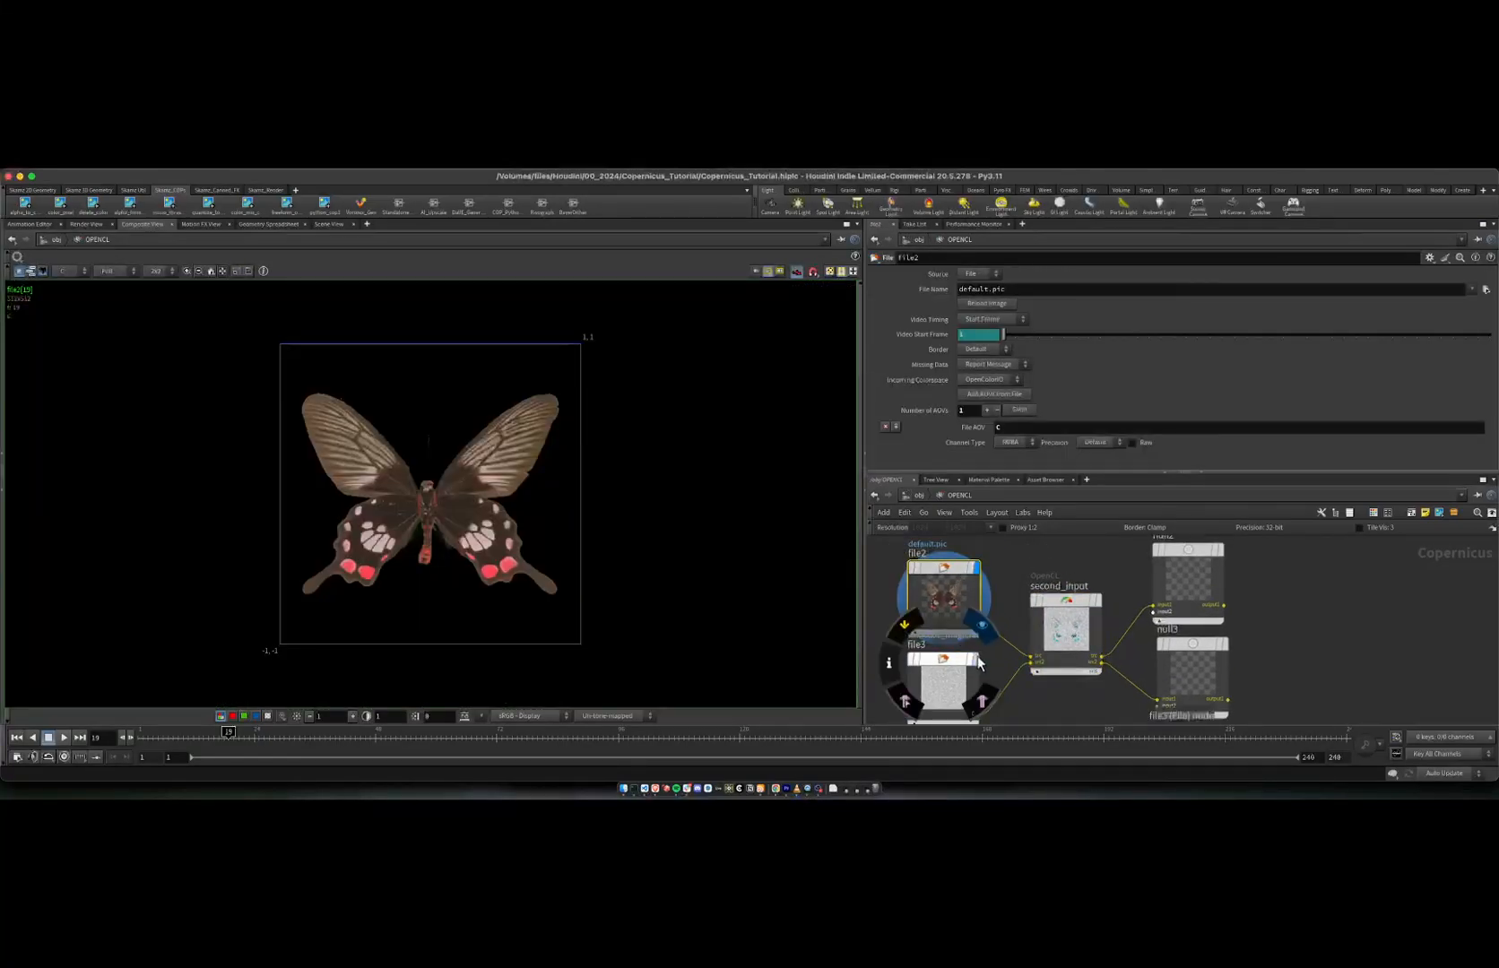
{"action": "left_click", "coordinate": [949, 658]}
{"action": "left_click", "coordinate": [976, 569]}
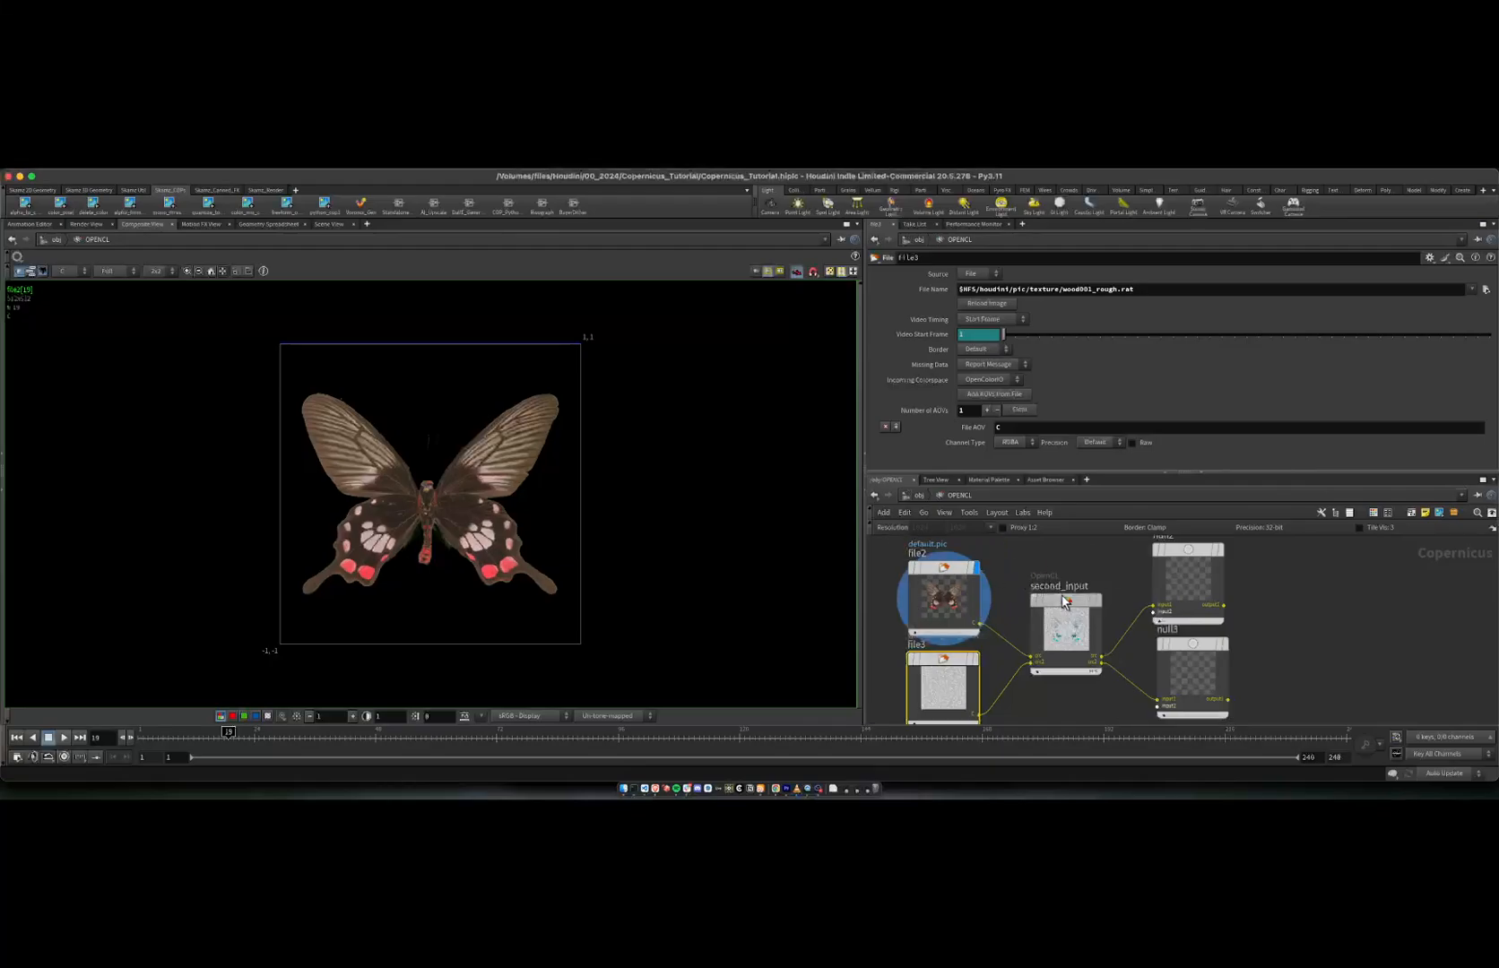
{"action": "left_click", "coordinate": [1066, 623]}
{"action": "scroll", "coordinate": [1105, 574], "scroll_direction": "down", "scroll_amount": 2}
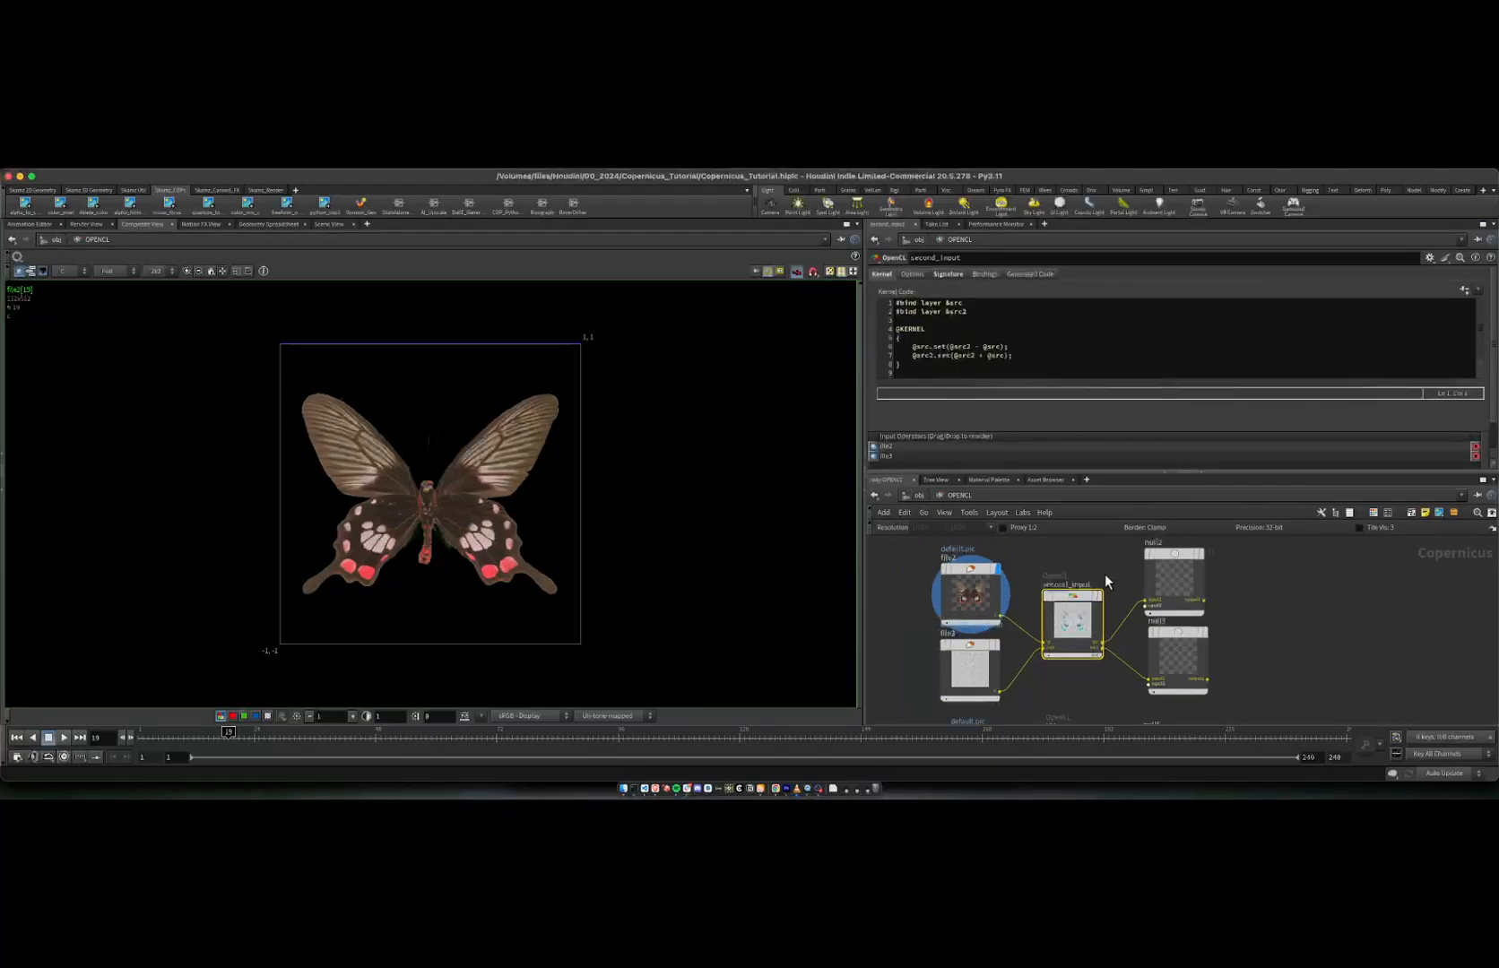
{"action": "mouse_move", "coordinate": [1075, 609]}
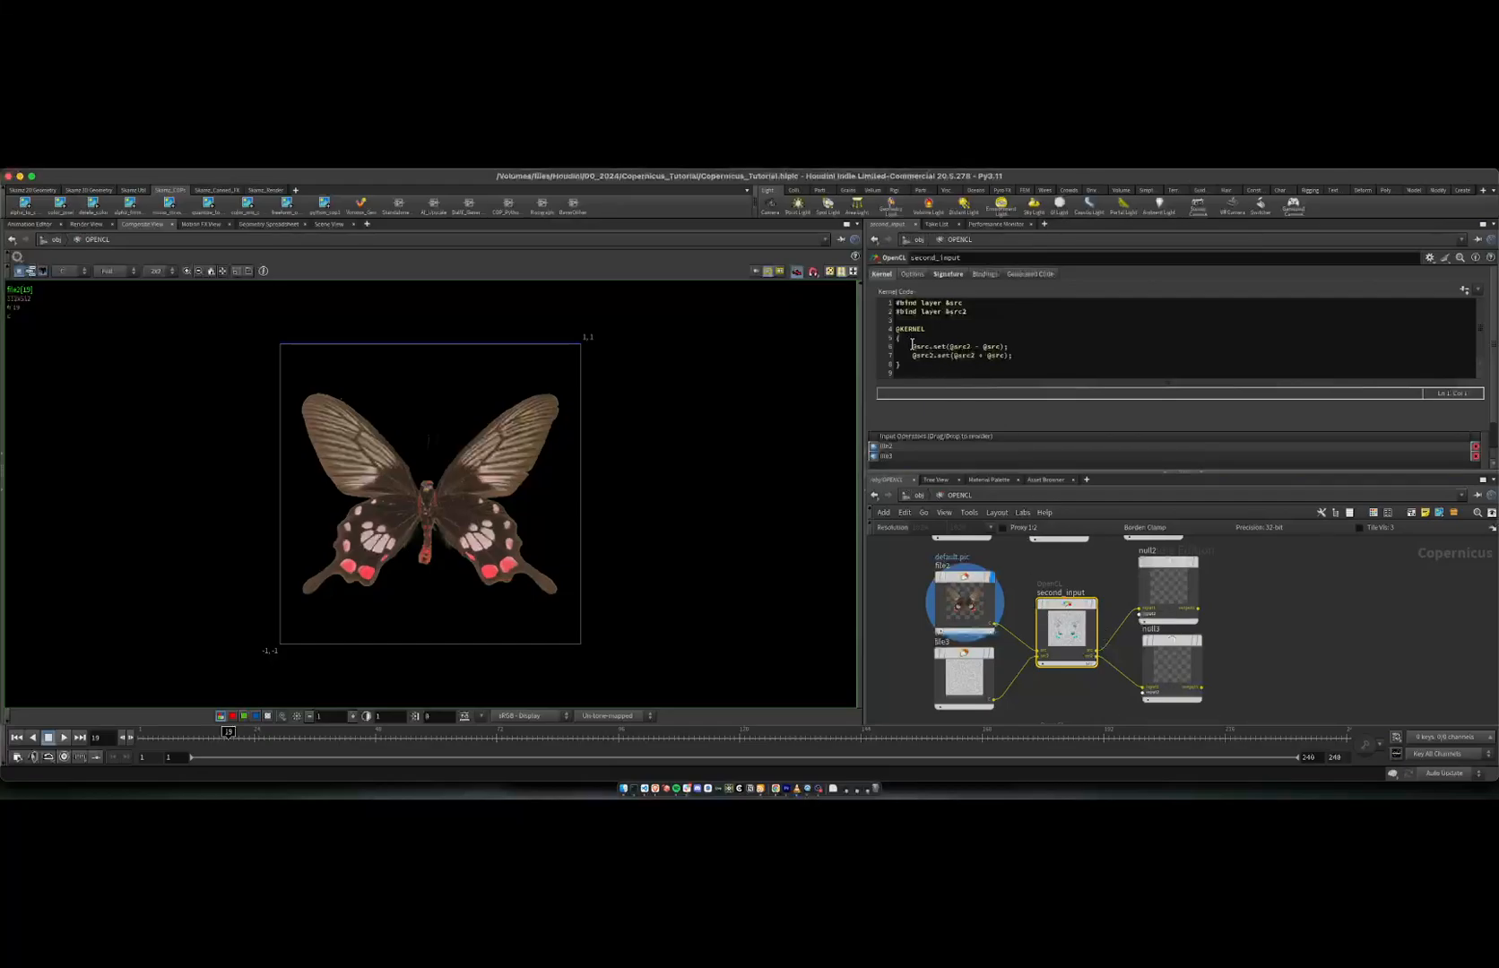
{"action": "left_click_drag", "start_coordinate": [912, 345], "coordinate": [1003, 347]}
{"action": "left_click", "coordinate": [997, 346]}
{"action": "left_click", "coordinate": [1001, 346]}
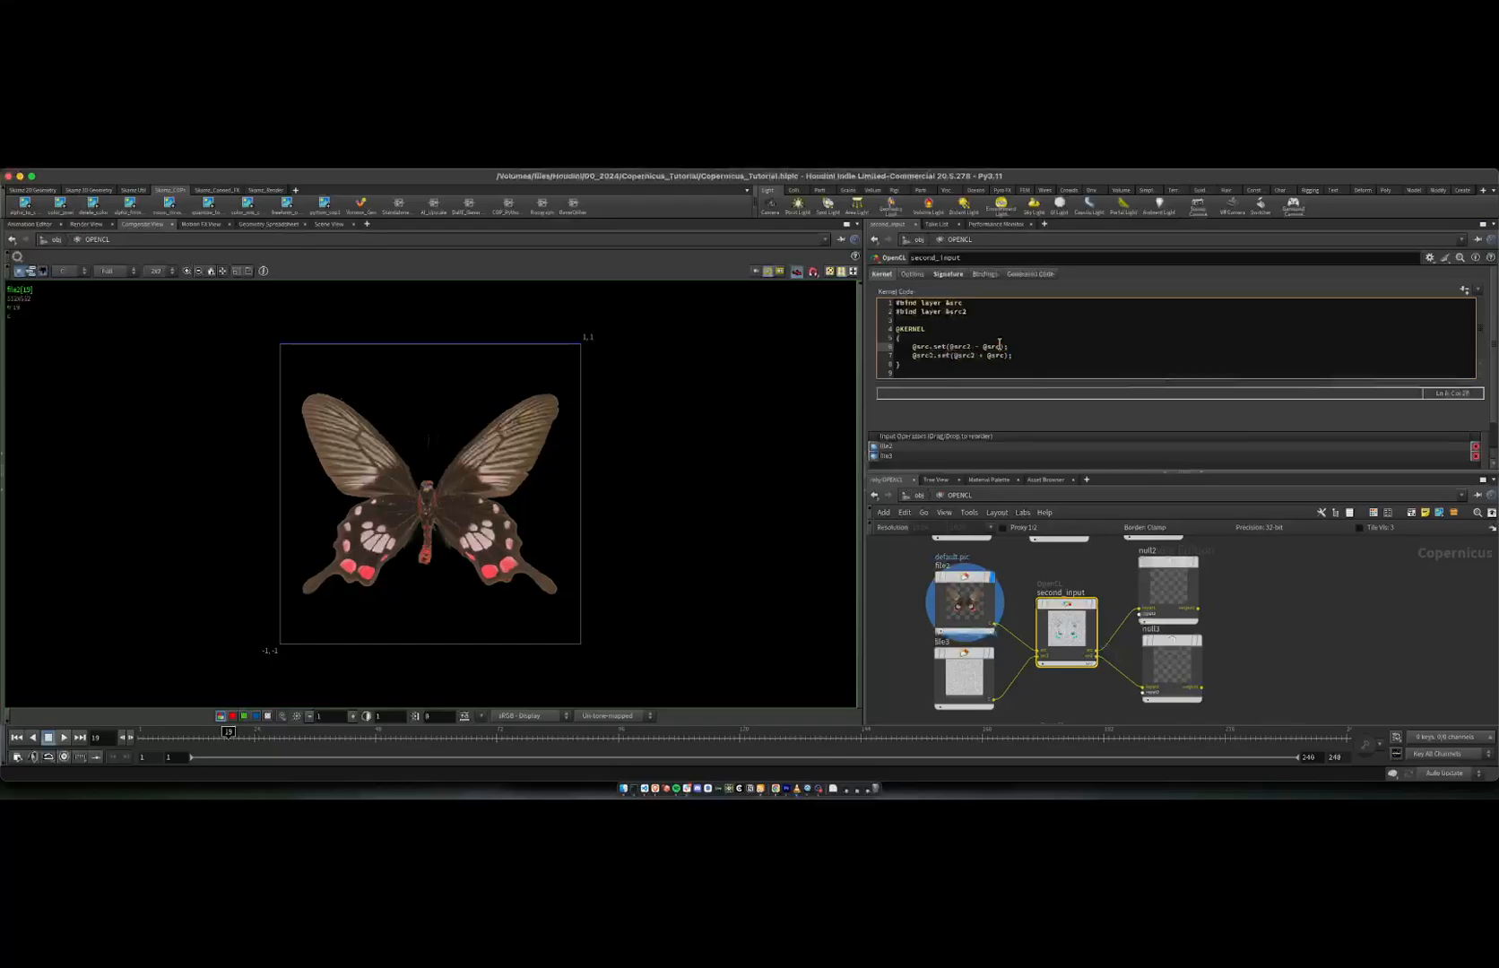
{"action": "left_click", "coordinate": [1194, 565]}
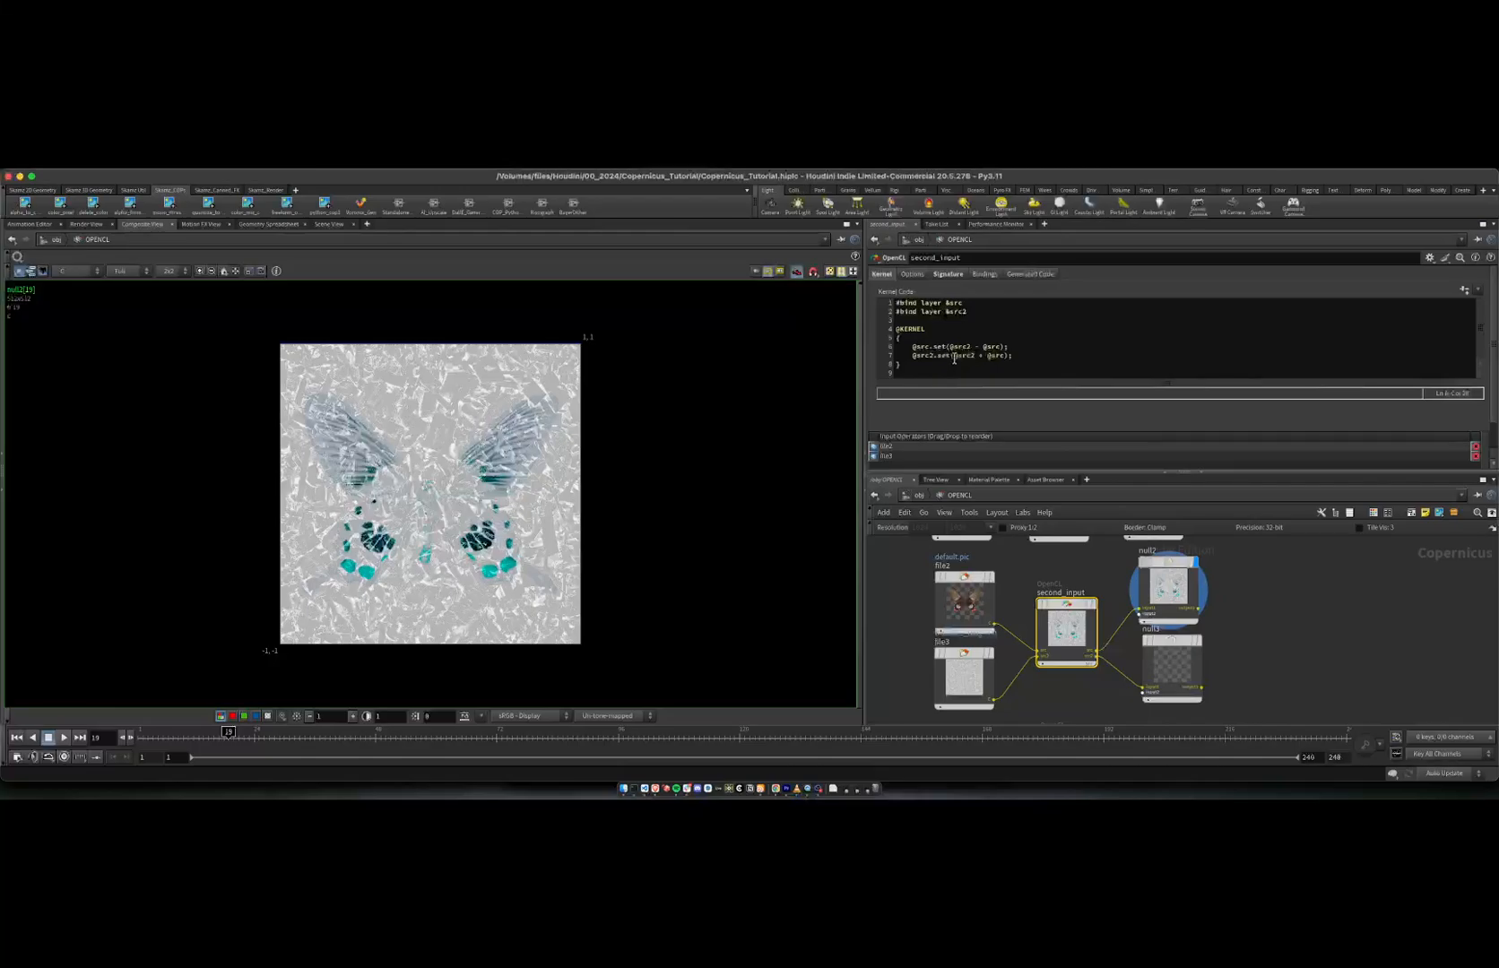
{"action": "left_click_drag", "start_coordinate": [954, 356], "coordinate": [976, 356]}
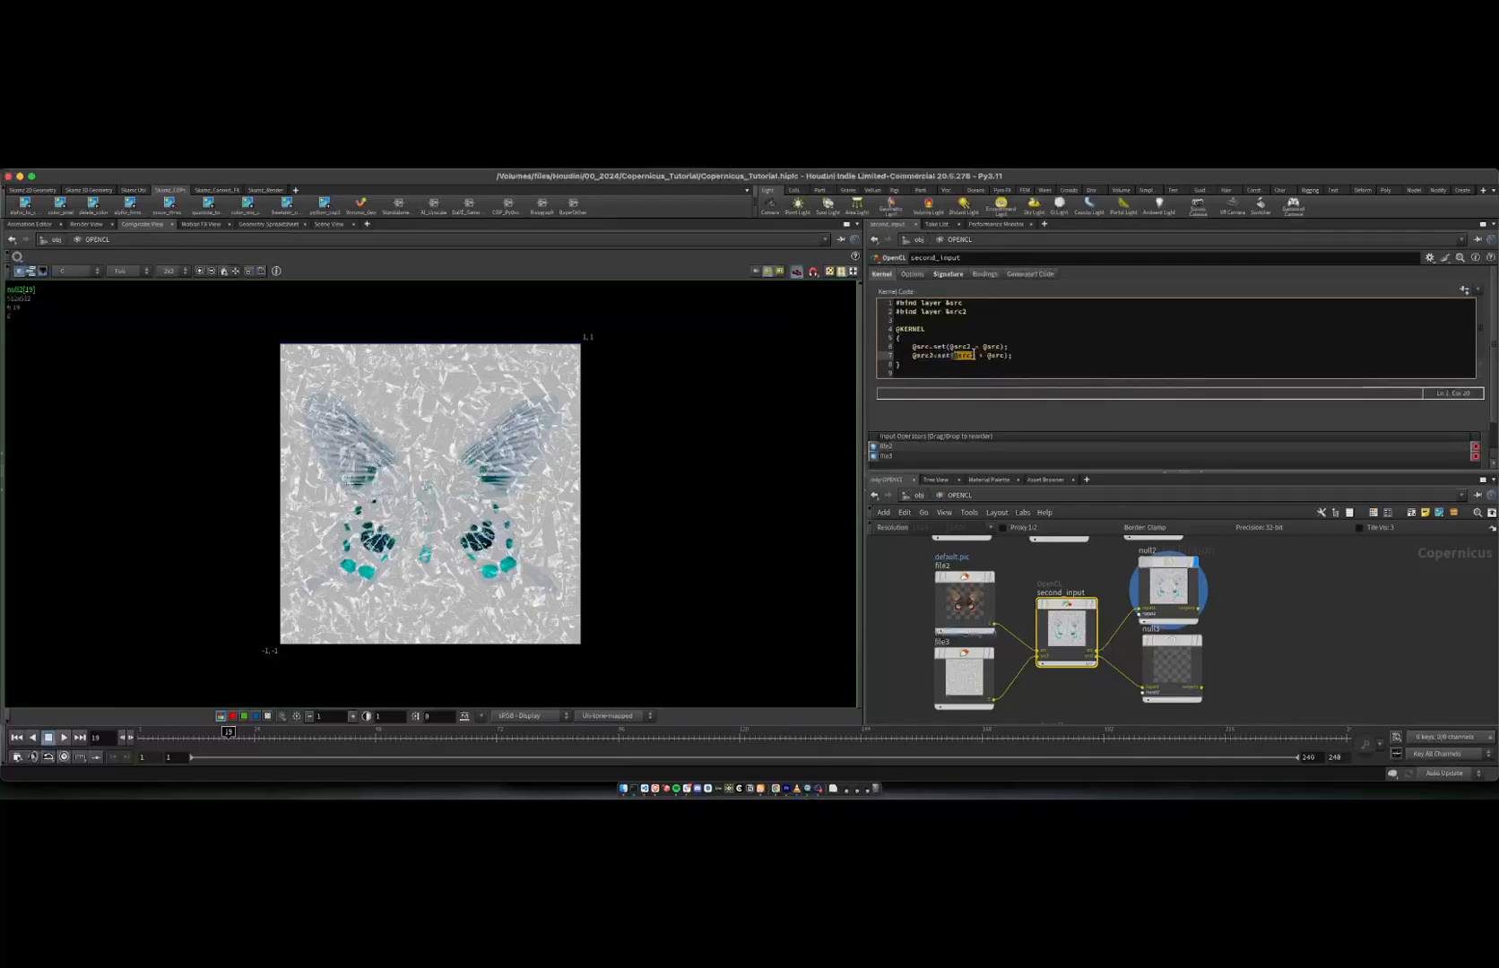
{"action": "left_click", "coordinate": [976, 356]}
{"action": "left_click", "coordinate": [1198, 640]}
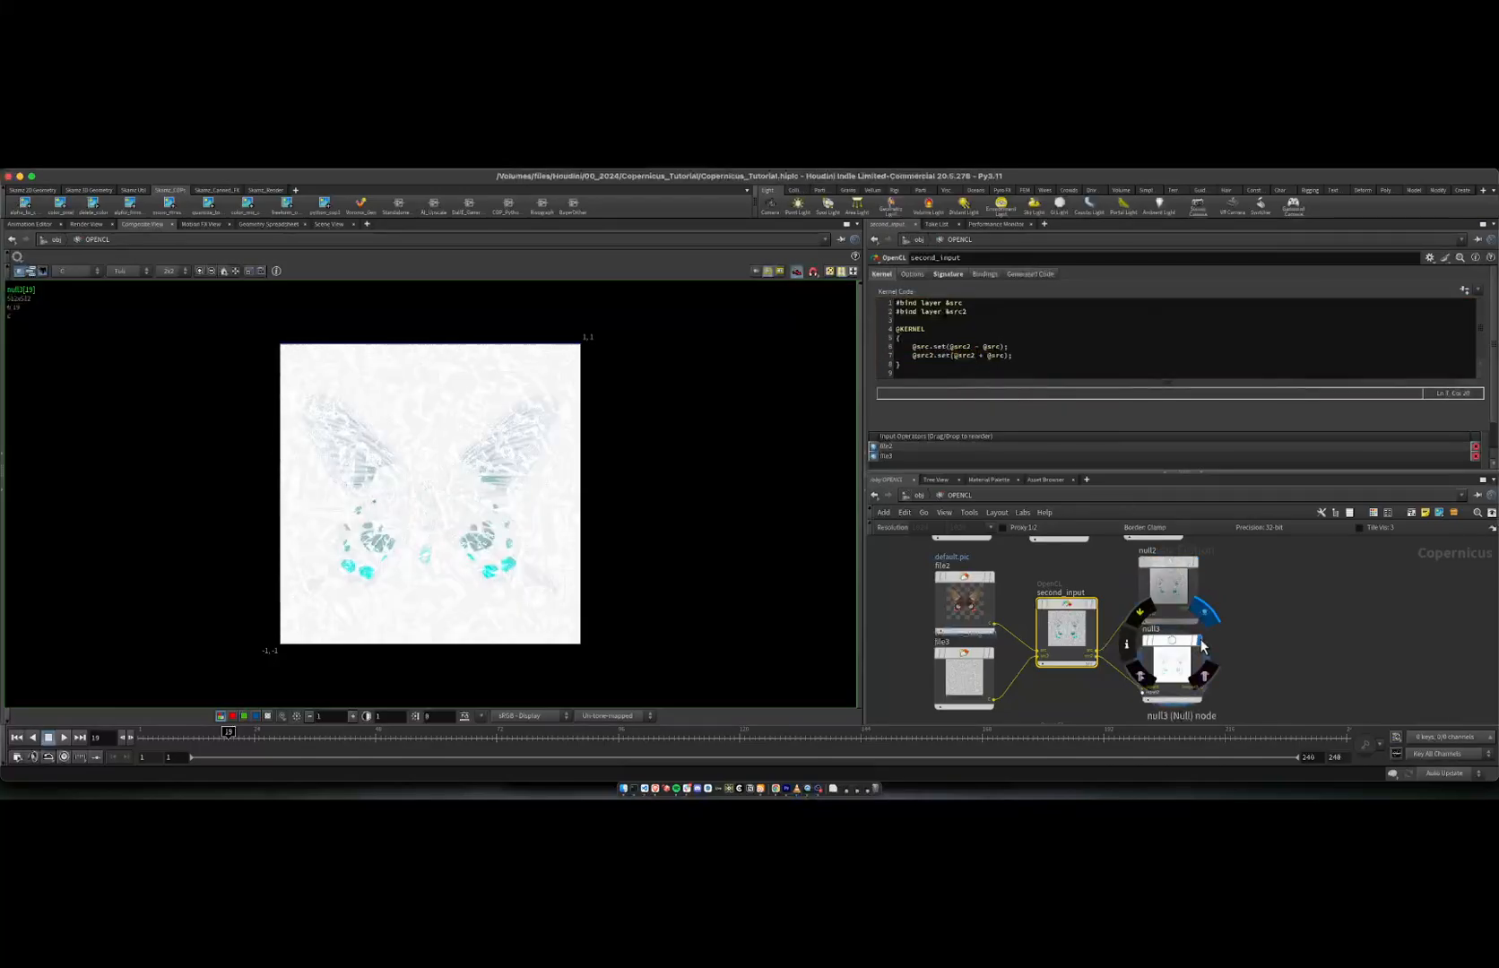
{"action": "left_click", "coordinate": [1196, 562]}
{"action": "scroll", "coordinate": [1108, 654], "scroll_direction": "up", "scroll_amount": 4}
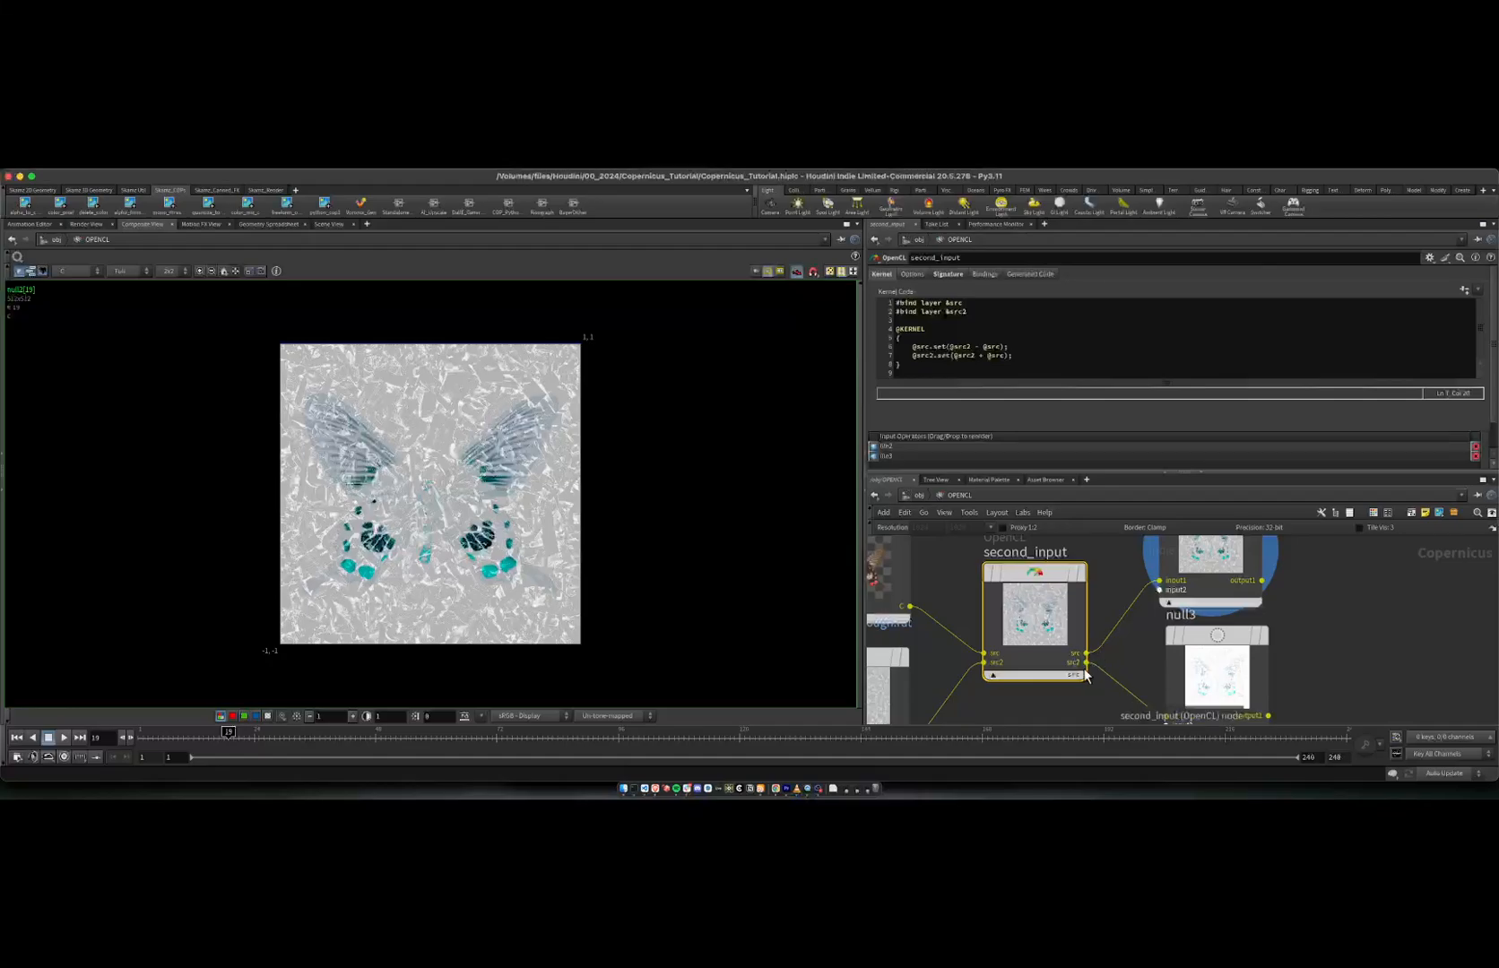
Step: Display the UVs OpenCL node in the viewer and select it to show its parameters and kernel code
{"action": "scroll", "coordinate": [1149, 669], "scroll_direction": "down", "scroll_amount": 4}
{"action": "middle_click_drag", "start_coordinate": [1105, 690], "coordinate": [1077, 563]}
{"action": "scroll", "coordinate": [1098, 655], "scroll_direction": "down", "scroll_amount": 2}
{"action": "scroll", "coordinate": [1074, 634], "scroll_direction": "down", "scroll_amount": 2}
{"action": "scroll", "coordinate": [1064, 620], "scroll_direction": "up", "scroll_amount": 2}
{"action": "scroll", "coordinate": [1022, 601], "scroll_direction": "up", "scroll_amount": 2}
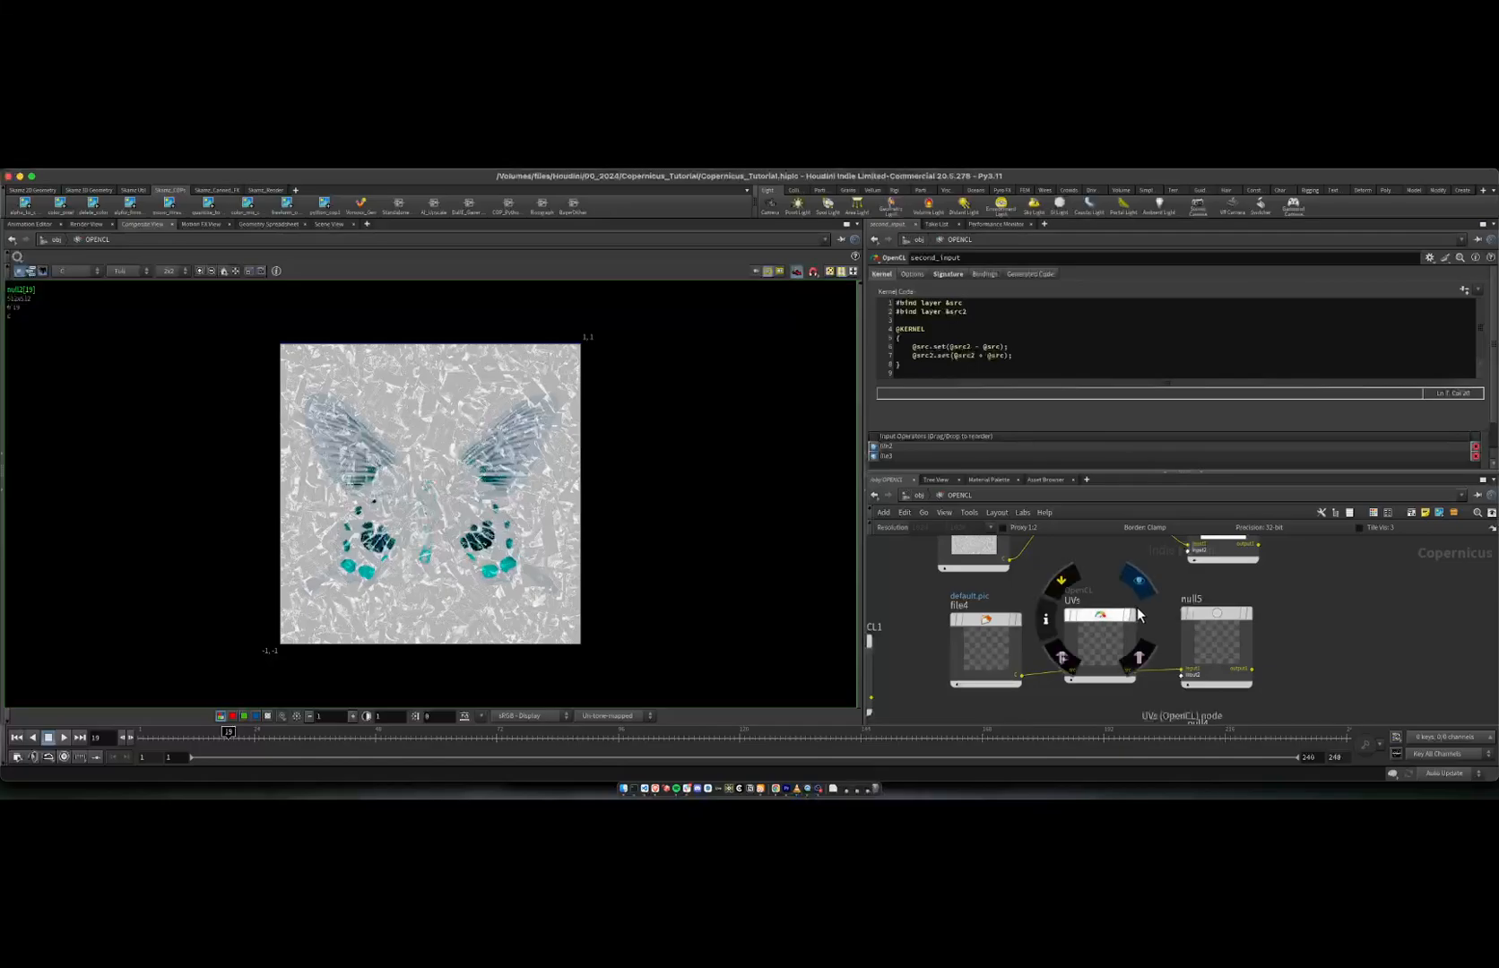
{"action": "left_click", "coordinate": [1134, 617]}
{"action": "left_click", "coordinate": [1085, 609]}
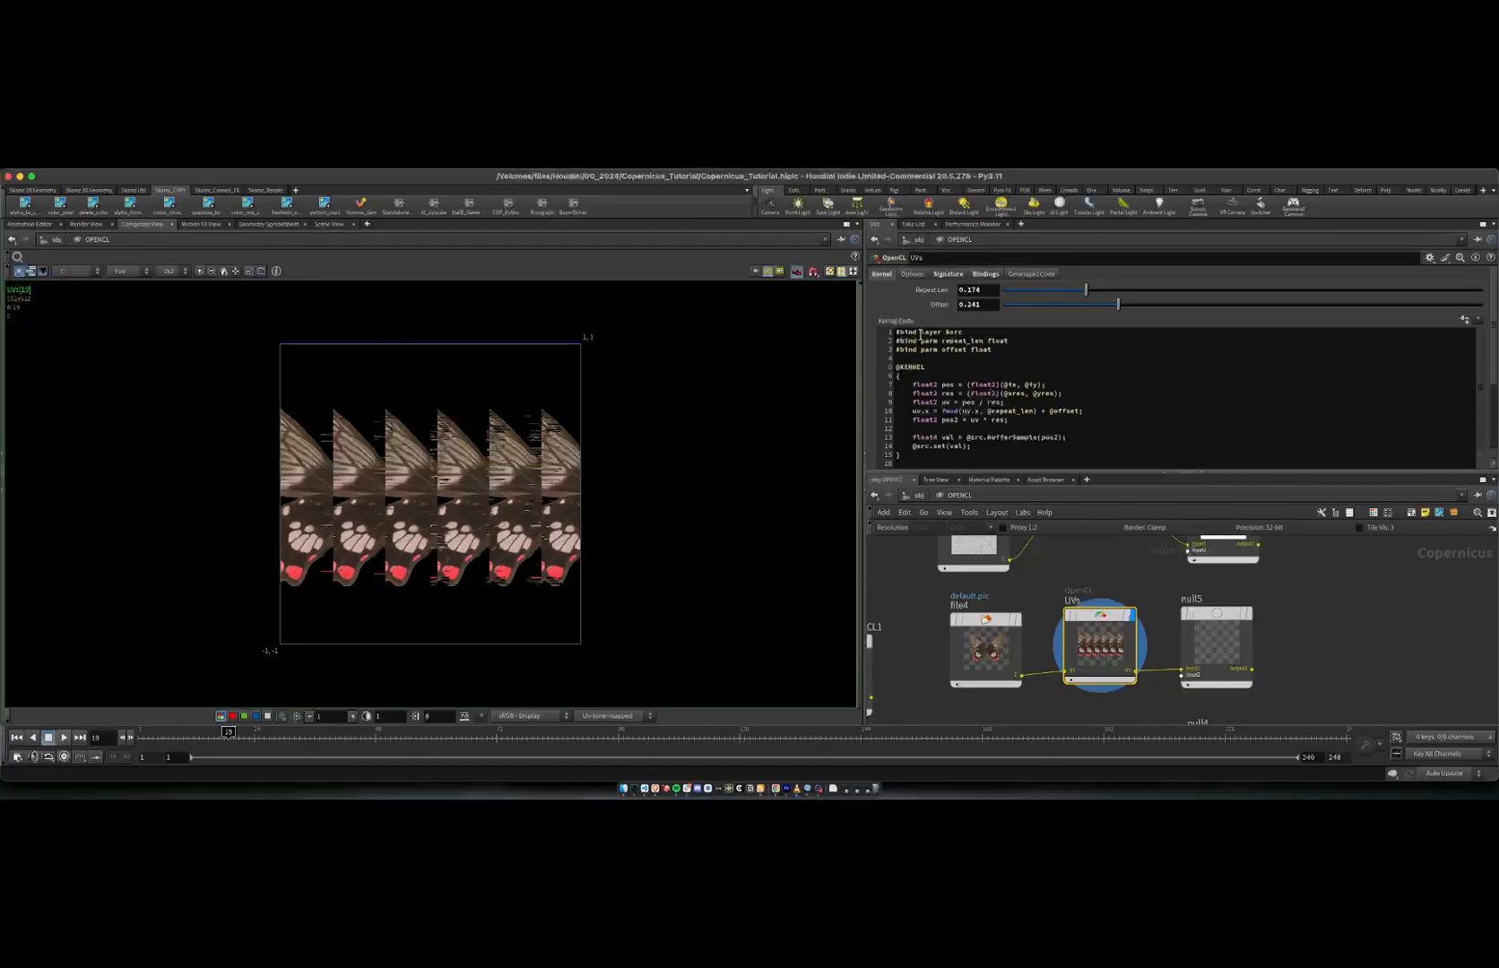
Step: Highlight the "parm repeat_len float" binding in the UVs kernel code
{"action": "left_click_drag", "start_coordinate": [920, 340], "coordinate": [1041, 342]}
{"action": "left_click", "coordinate": [937, 339]}
{"action": "left_click", "coordinate": [984, 341]}
{"action": "left_click", "coordinate": [1041, 341]}
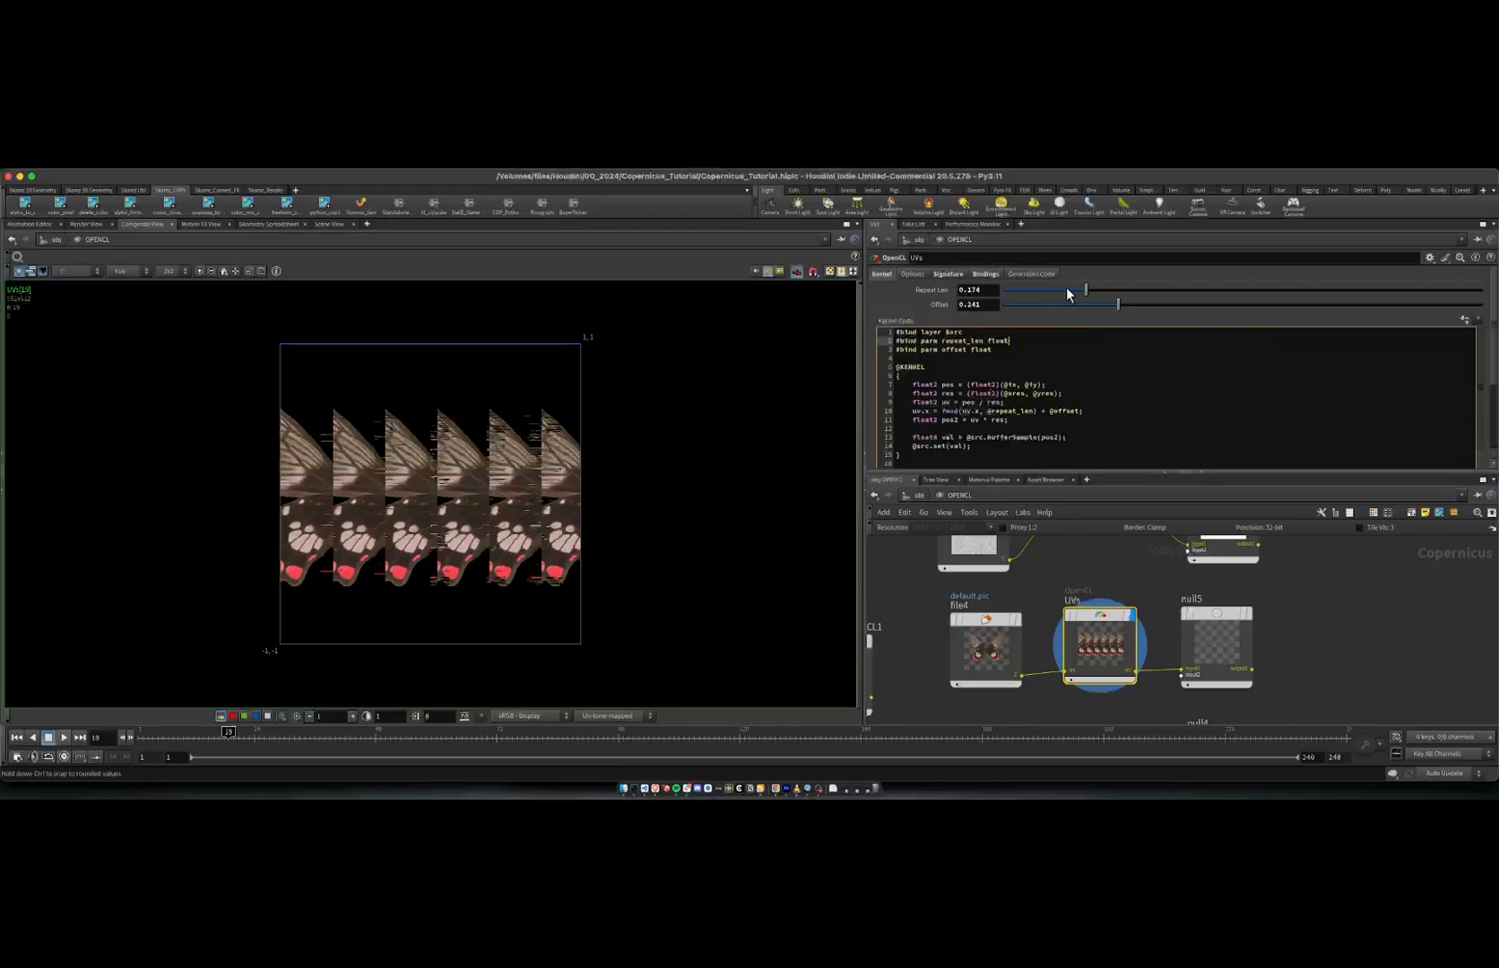
Step: Set the UVs node's Repeat Len to 0.185 and its Offset to 0.176
{"action": "left_click_drag", "start_coordinate": [1083, 288], "coordinate": [1080, 287]}
{"action": "left_click_drag", "start_coordinate": [1110, 290], "coordinate": [1088, 301]}
{"action": "scroll", "coordinate": [1011, 381], "scroll_direction": "down", "scroll_amount": 1}
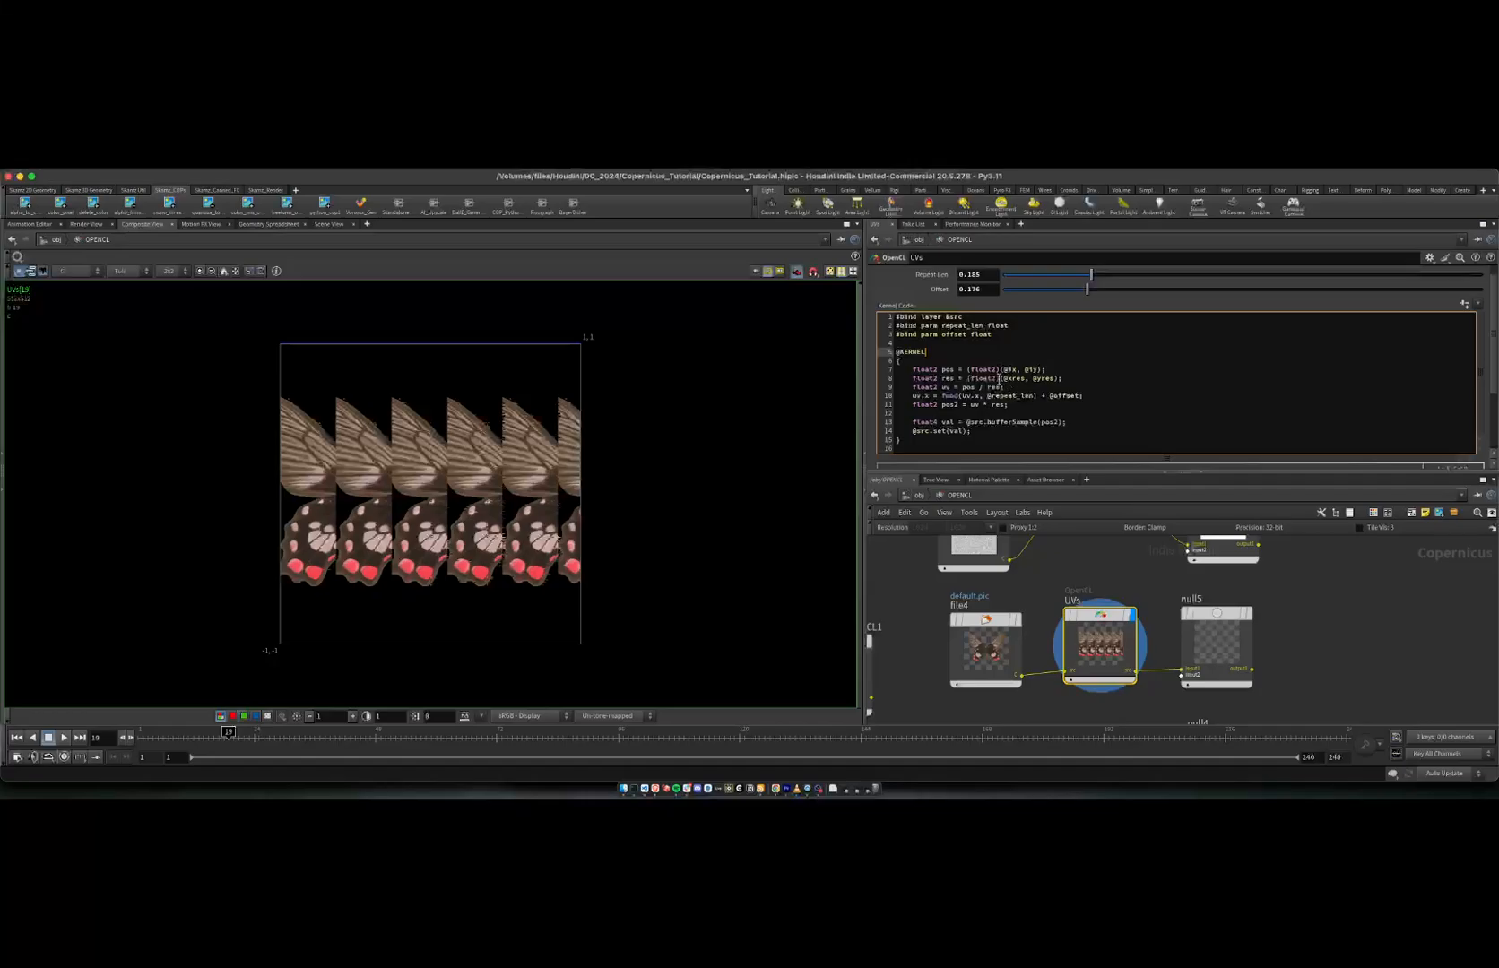
{"action": "left_click", "coordinate": [1006, 369]}
{"action": "left_click_drag", "start_coordinate": [1024, 368], "coordinate": [1058, 371]}
{"action": "left_click", "coordinate": [1060, 370]}
Step: Switch to the Brave browser, find the Global Bindings table in the OpenCL for VEX users documentation, and highlight its first rows
{"action": "left_click", "coordinate": [669, 789]}
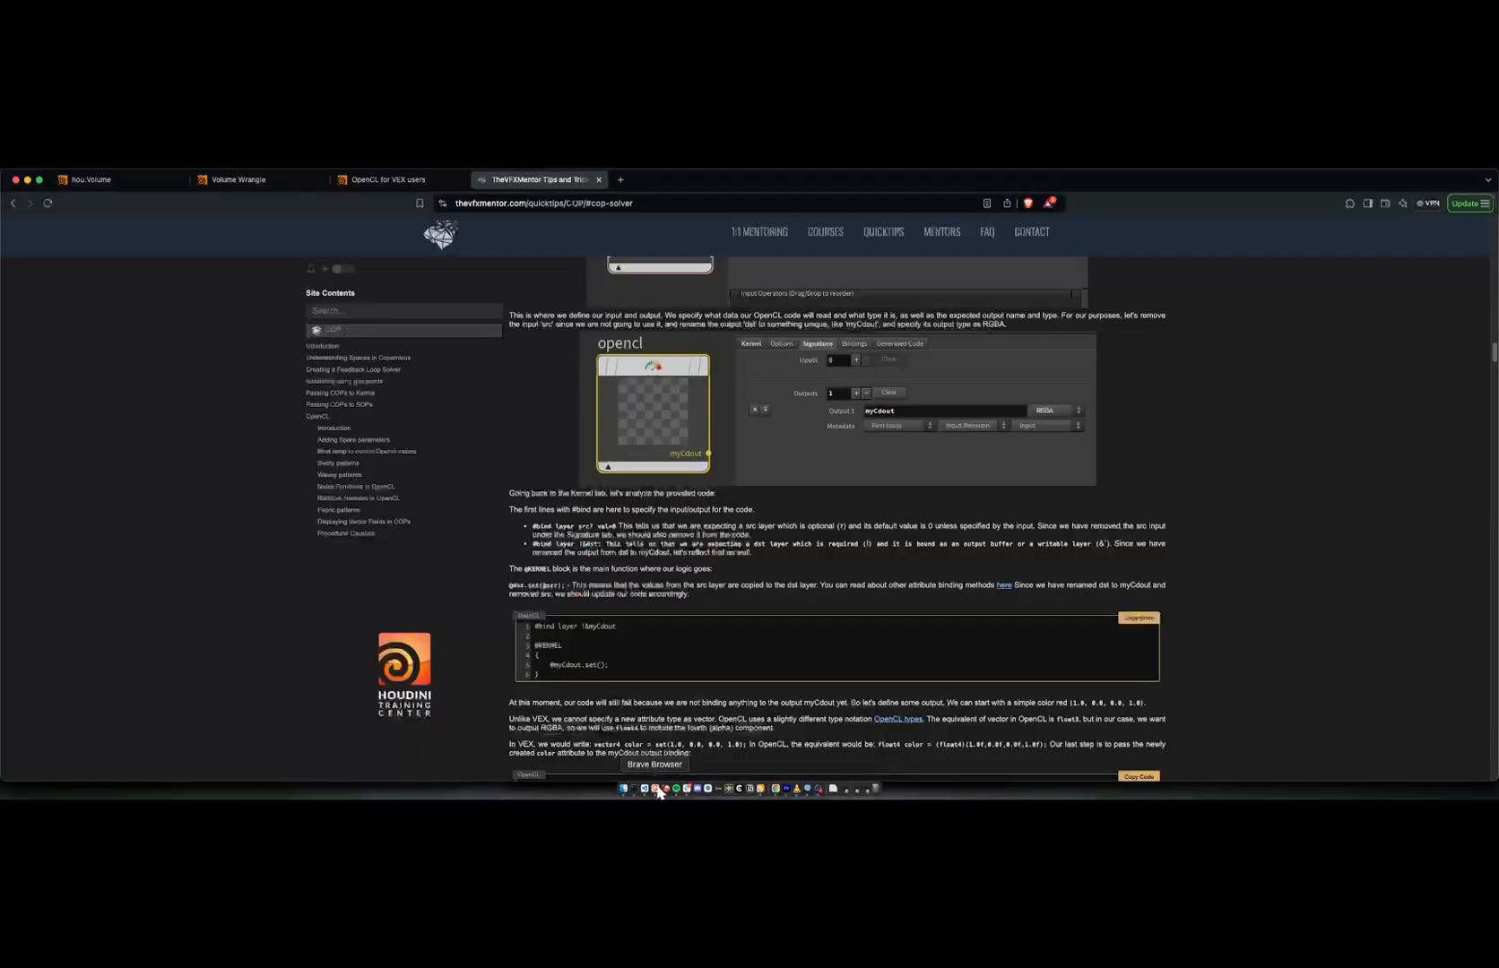
{"action": "left_click", "coordinate": [393, 184]}
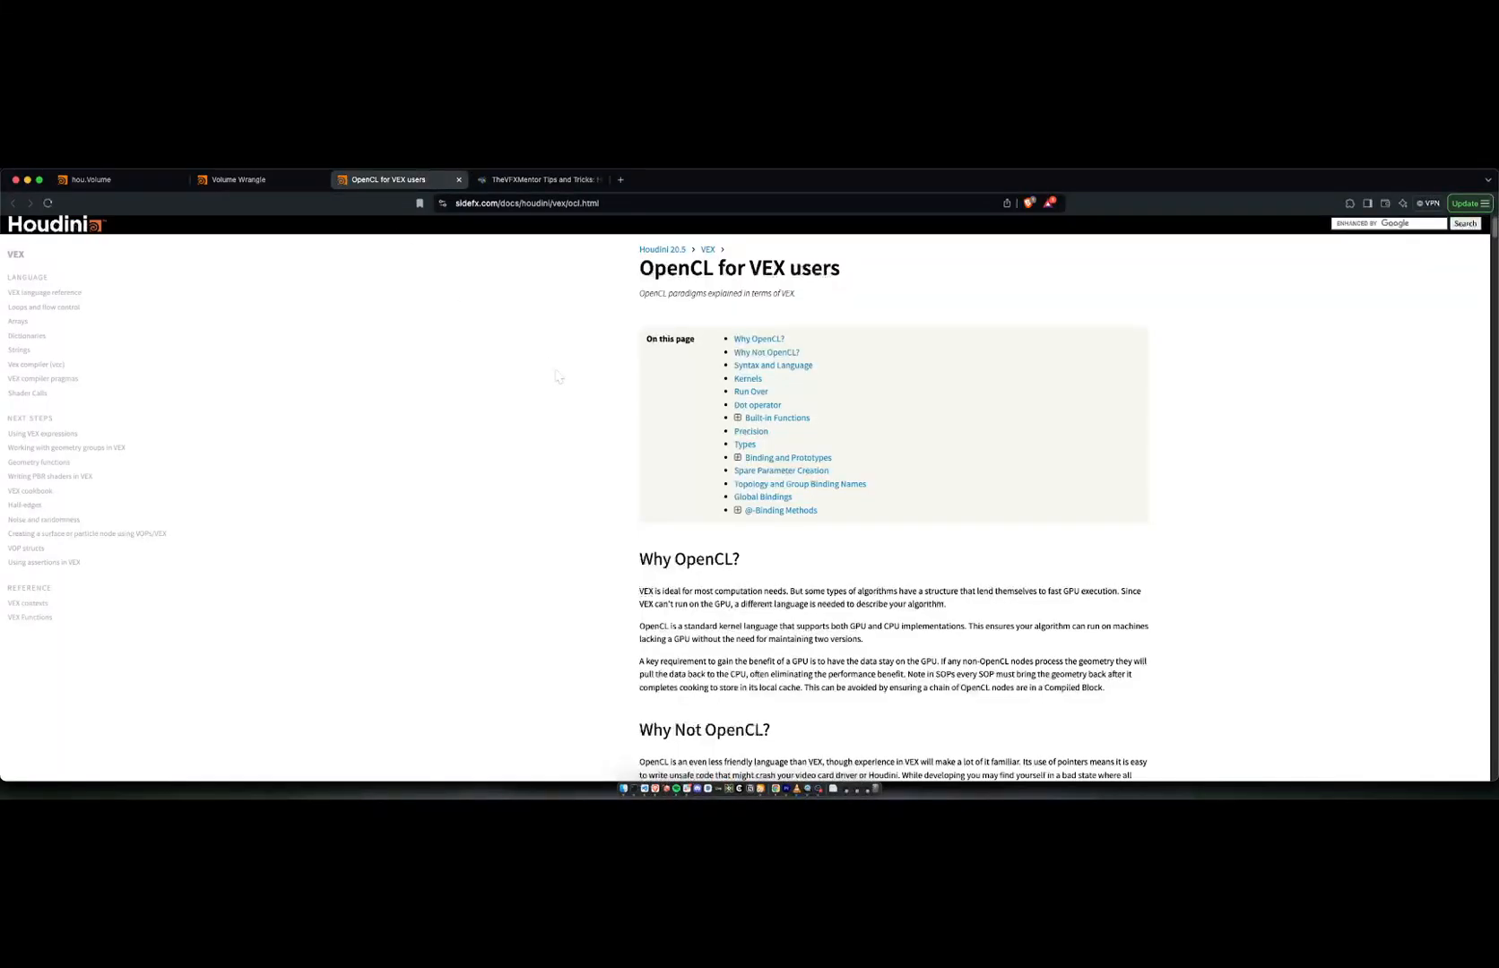
{"action": "scroll", "coordinate": [572, 367], "scroll_direction": "down", "scroll_amount": 15}
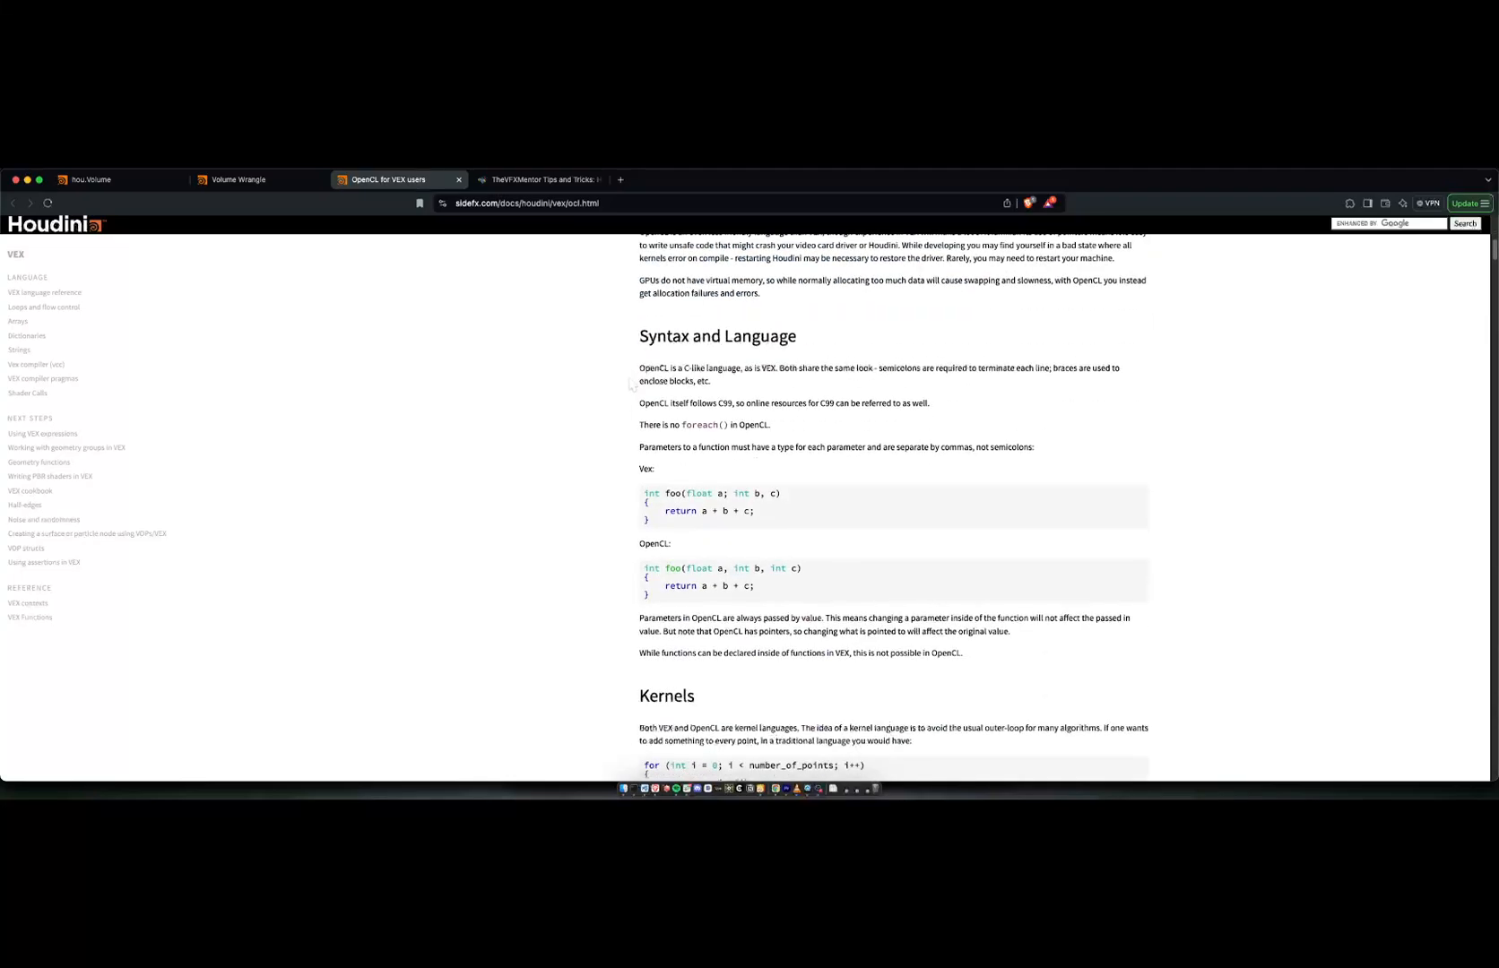
{"action": "scroll", "coordinate": [627, 390], "scroll_direction": "down", "scroll_amount": 20}
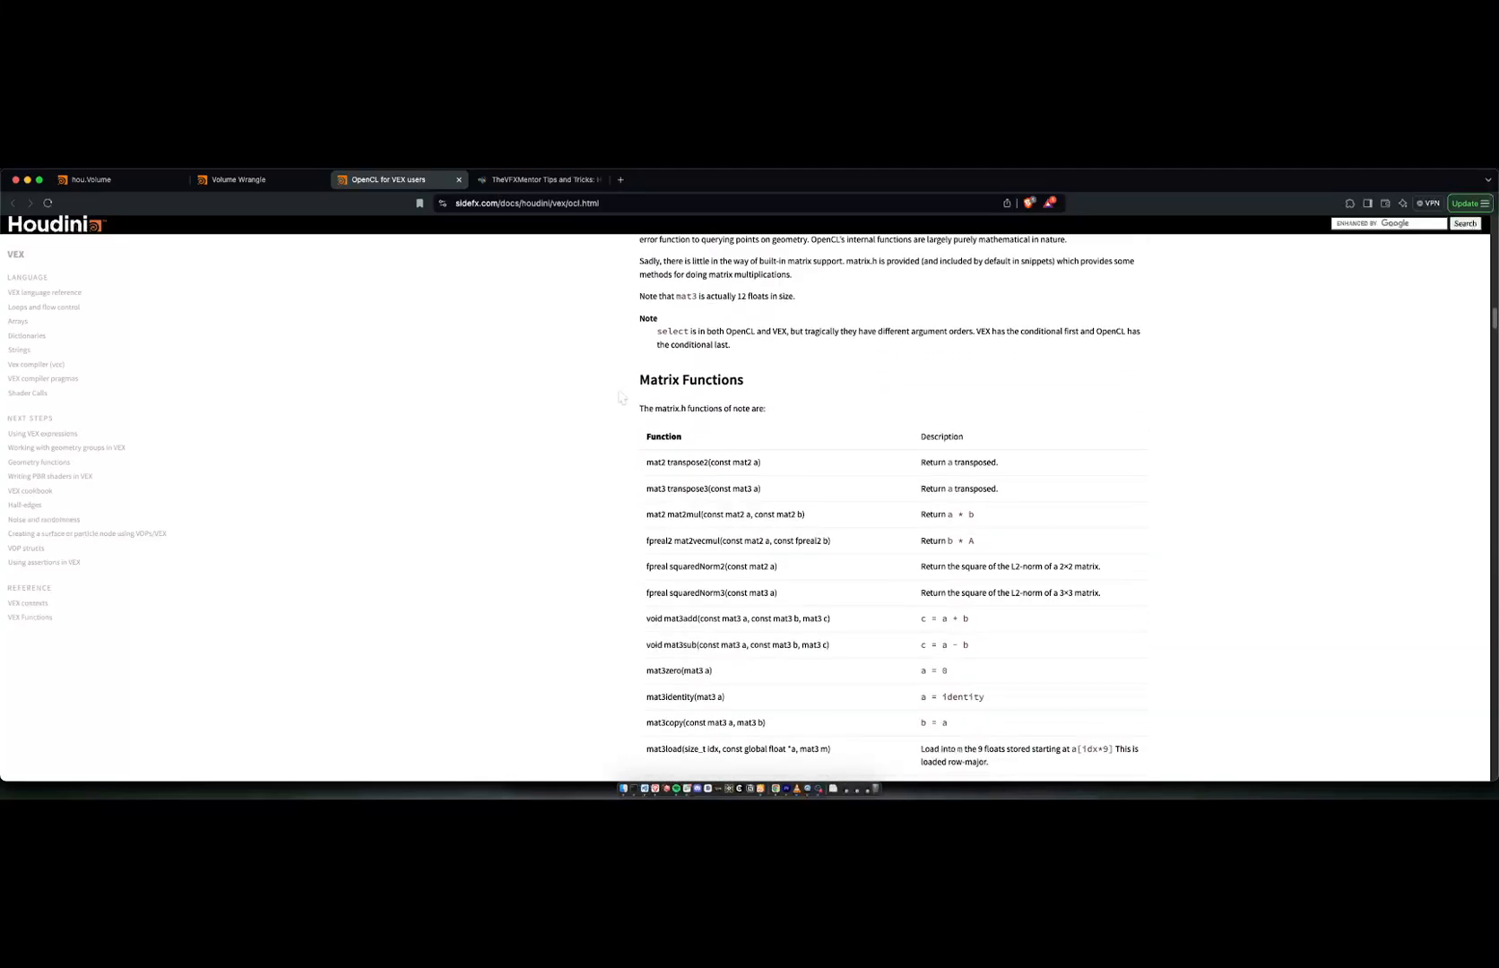
{"action": "scroll", "coordinate": [625, 395], "scroll_direction": "down", "scroll_amount": 20}
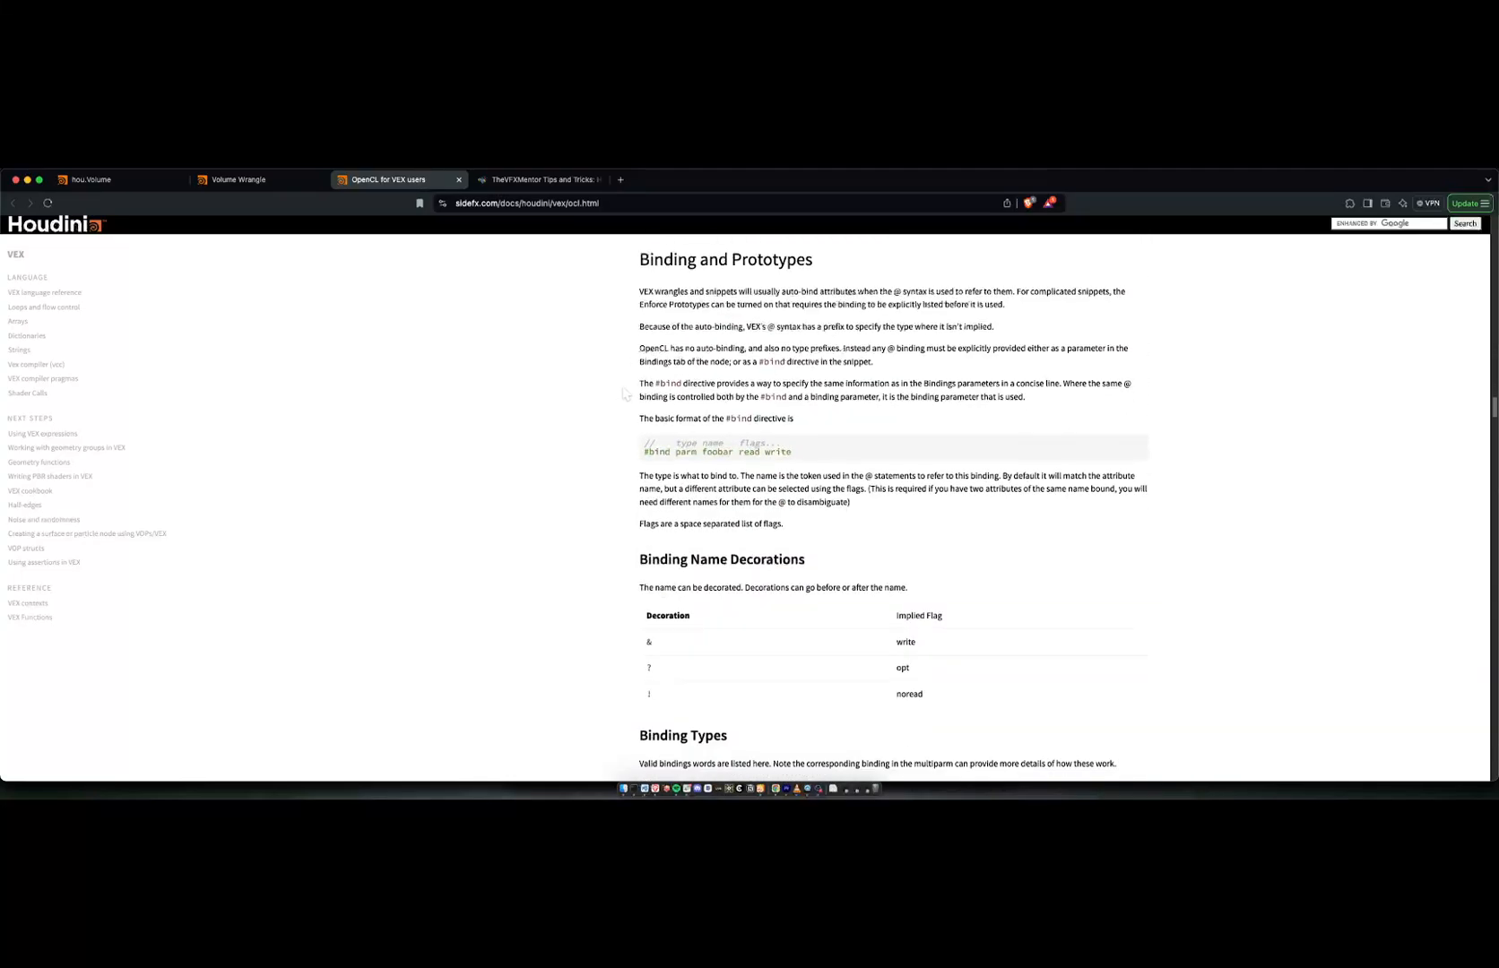
{"action": "scroll", "coordinate": [625, 392], "scroll_direction": "down", "scroll_amount": 20}
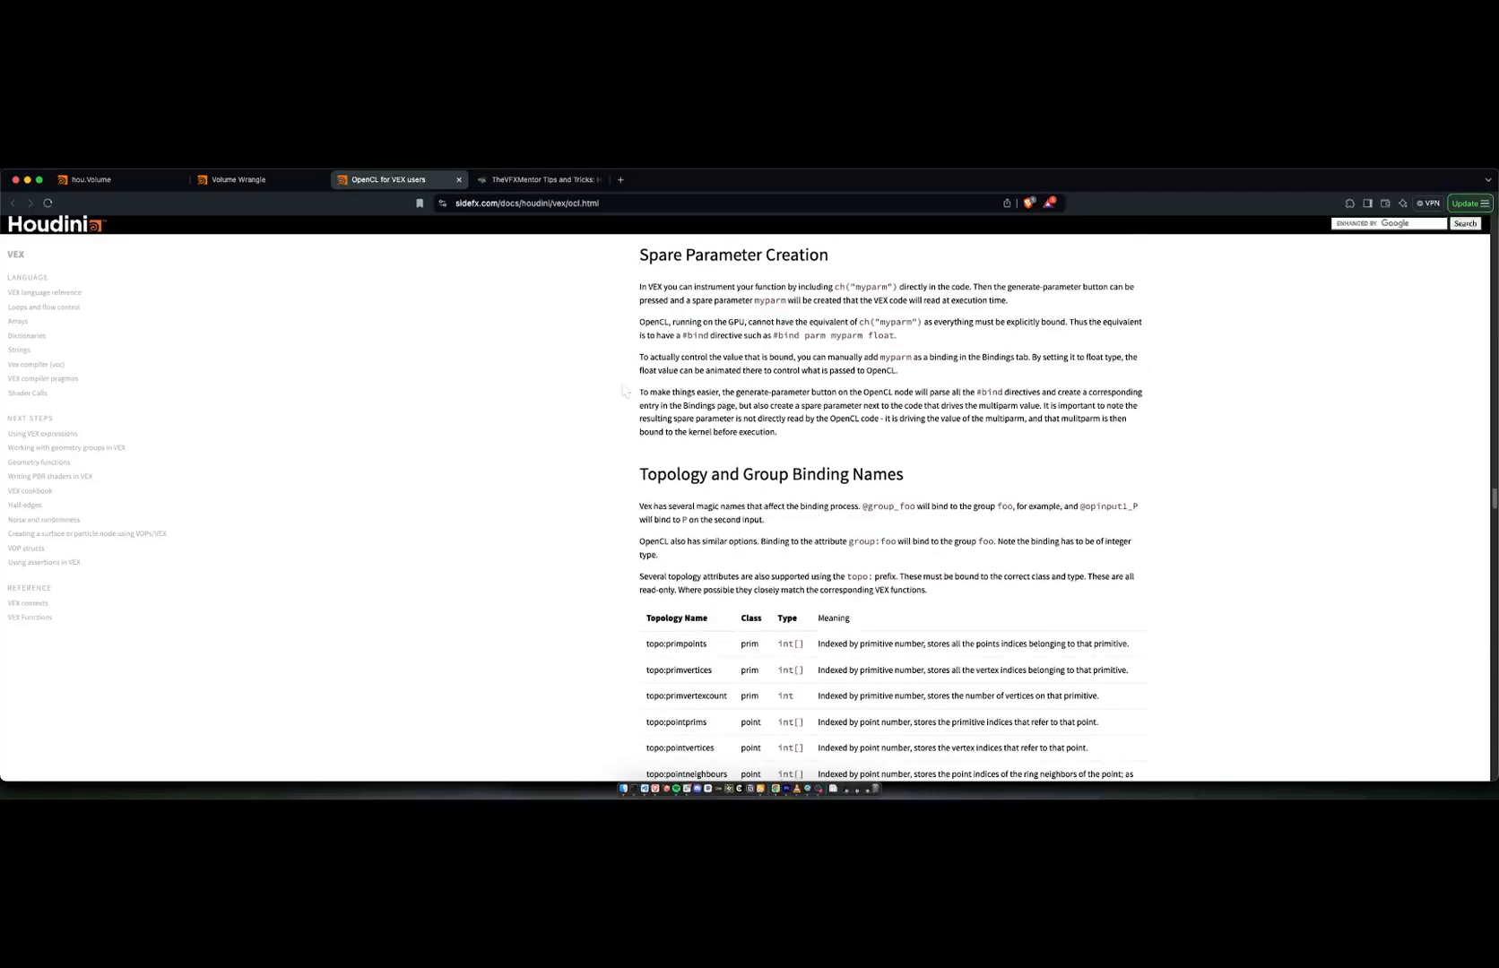
{"action": "scroll", "coordinate": [610, 404], "scroll_direction": "up", "scroll_amount": 10}
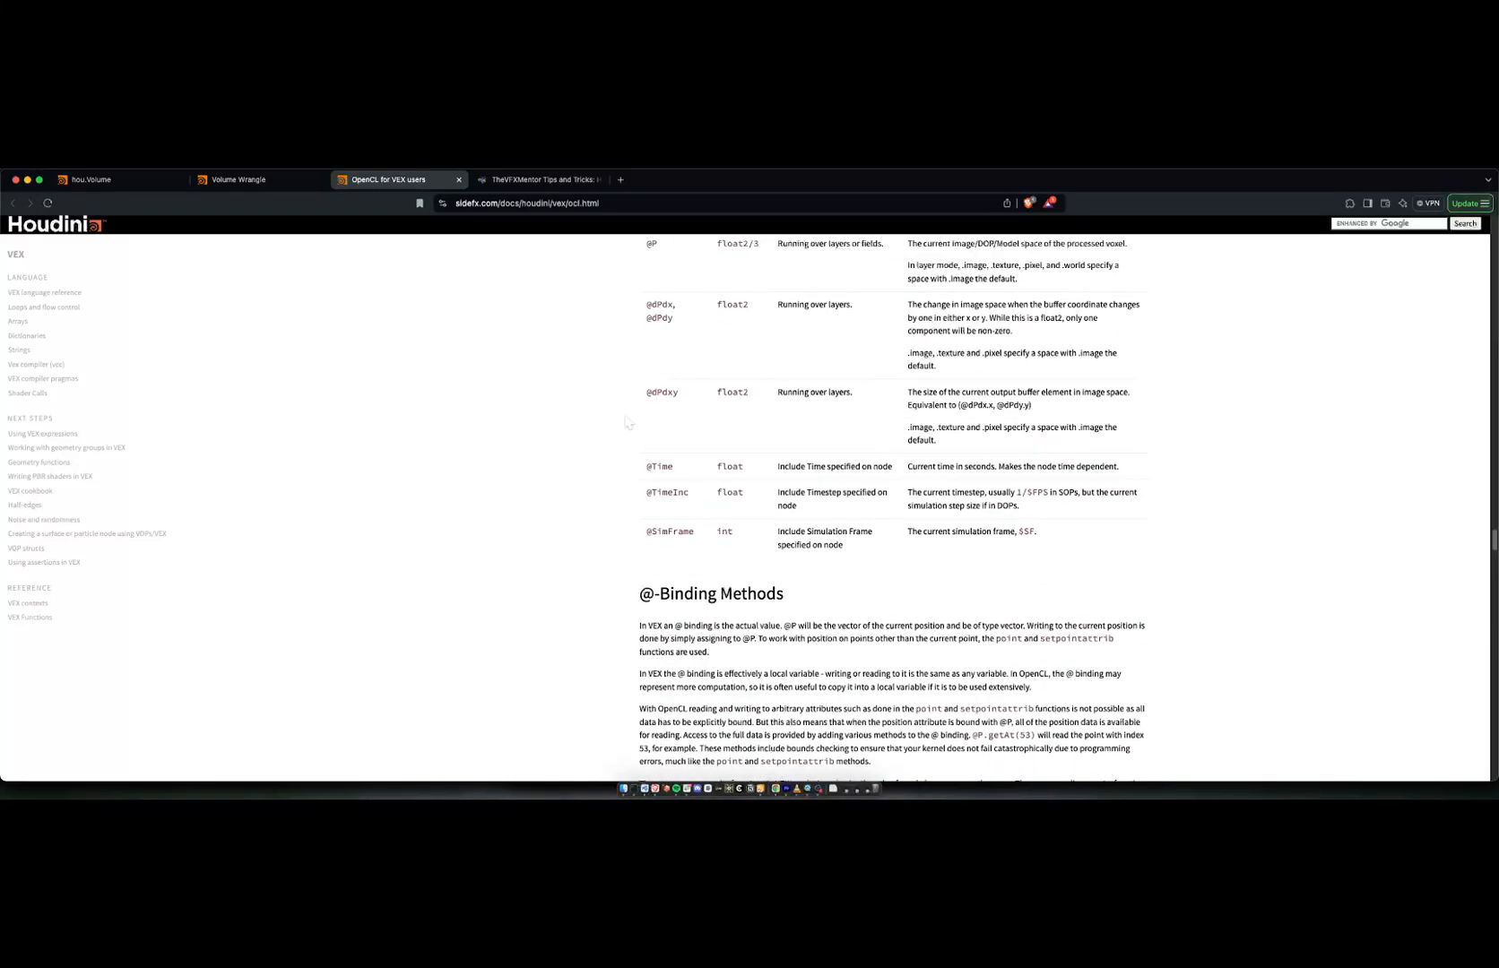
{"action": "scroll", "coordinate": [631, 374], "scroll_direction": "up", "scroll_amount": 2}
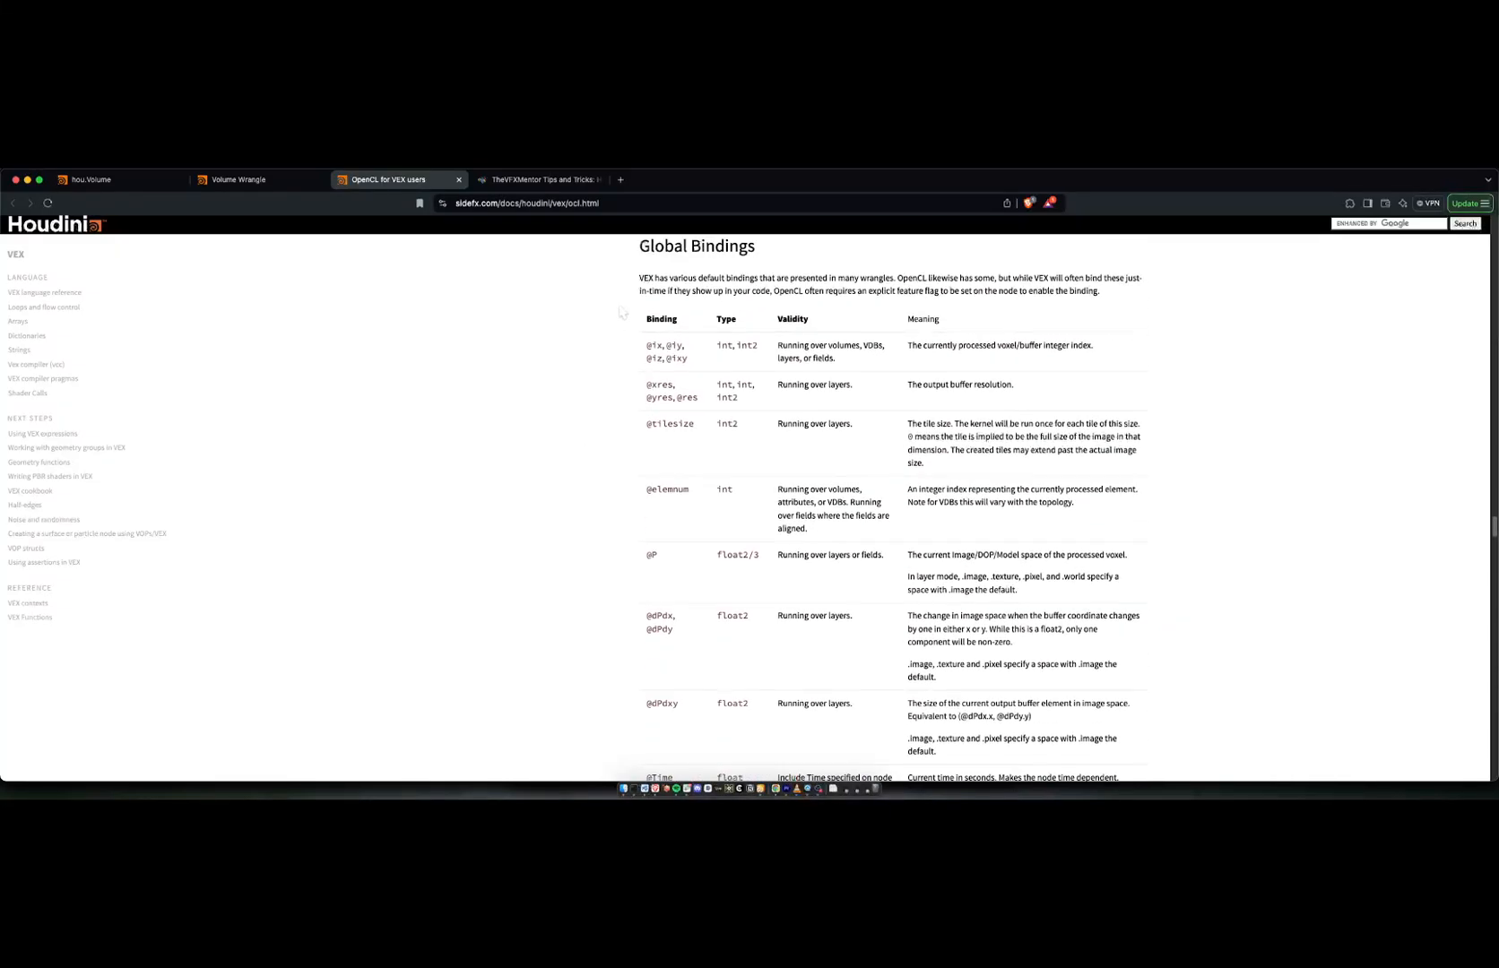
{"action": "left_click_drag", "start_coordinate": [627, 316], "coordinate": [970, 589]}
{"action": "left_click", "coordinate": [957, 579]}
Step: Return to Houdini and highlight the pos and res declarations in the UVs kernel
{"action": "key", "text": "super+Tab"}
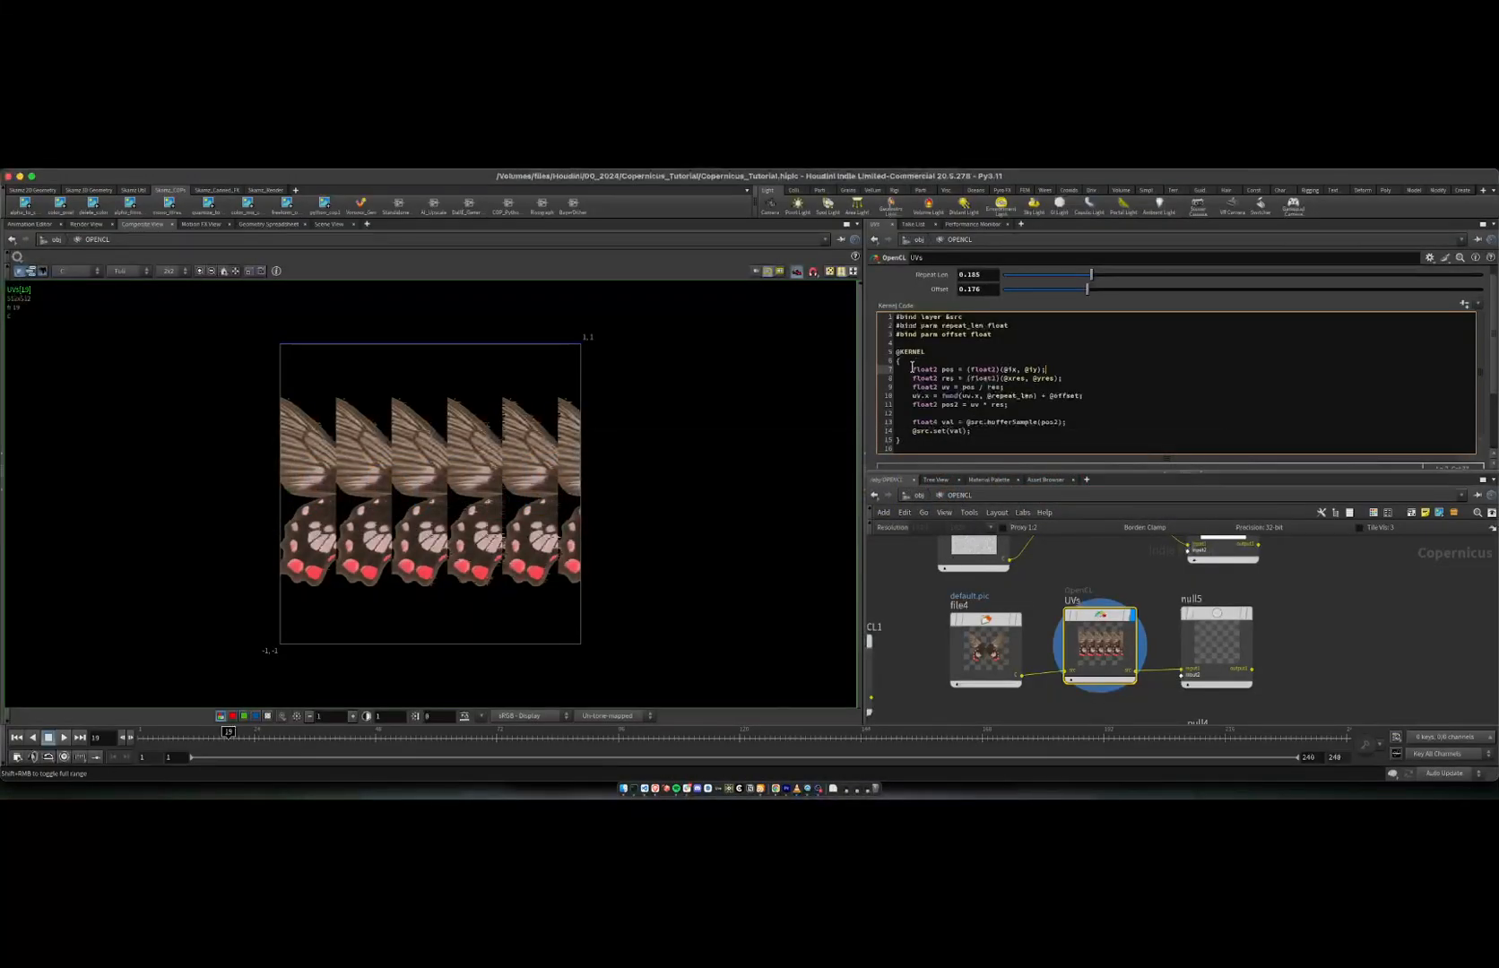
{"action": "left_click_drag", "start_coordinate": [910, 370], "coordinate": [1061, 371]}
{"action": "left_click", "coordinate": [1062, 371]}
{"action": "left_click_drag", "start_coordinate": [913, 379], "coordinate": [1010, 379]}
{"action": "left_click", "coordinate": [1009, 379]}
{"action": "left_click_drag", "start_coordinate": [913, 387], "coordinate": [1004, 387]}
{"action": "left_click", "coordinate": [974, 387]}
{"action": "triple_click", "coordinate": [991, 389]}
{"action": "left_click", "coordinate": [986, 394]}
{"action": "mouse_move", "coordinate": [903, 396]}
{"action": "left_mouse_down"}
{"action": "mouse_move", "coordinate": [1036, 397]}
{"action": "mouse_move", "coordinate": [914, 397]}
{"action": "left_mouse_up"}
{"action": "left_click", "coordinate": [942, 395]}
{"action": "left_click", "coordinate": [1033, 397]}
{"action": "left_click", "coordinate": [917, 396]}
{"action": "left_click_drag", "start_coordinate": [999, 371], "coordinate": [1043, 371]}
{"action": "left_click", "coordinate": [1043, 371]}
{"action": "left_click", "coordinate": [984, 405]}
{"action": "left_click_drag", "start_coordinate": [1013, 404], "coordinate": [913, 398]}
{"action": "left_click", "coordinate": [953, 403]}
Step: Highlight the float4 val line and its bufferSample call in the UVs kernel
{"action": "left_click_drag", "start_coordinate": [1075, 420], "coordinate": [916, 420]}
{"action": "left_click", "coordinate": [921, 419]}
{"action": "left_click_drag", "start_coordinate": [989, 420], "coordinate": [1031, 421]}
{"action": "left_click", "coordinate": [1024, 421]}
{"action": "left_click", "coordinate": [1031, 422]}
Step: Try int2 as the type of pos2 in the UVs kernel, and undo the change
{"action": "double_click", "coordinate": [925, 404]}
{"action": "type", "text": "int2"}
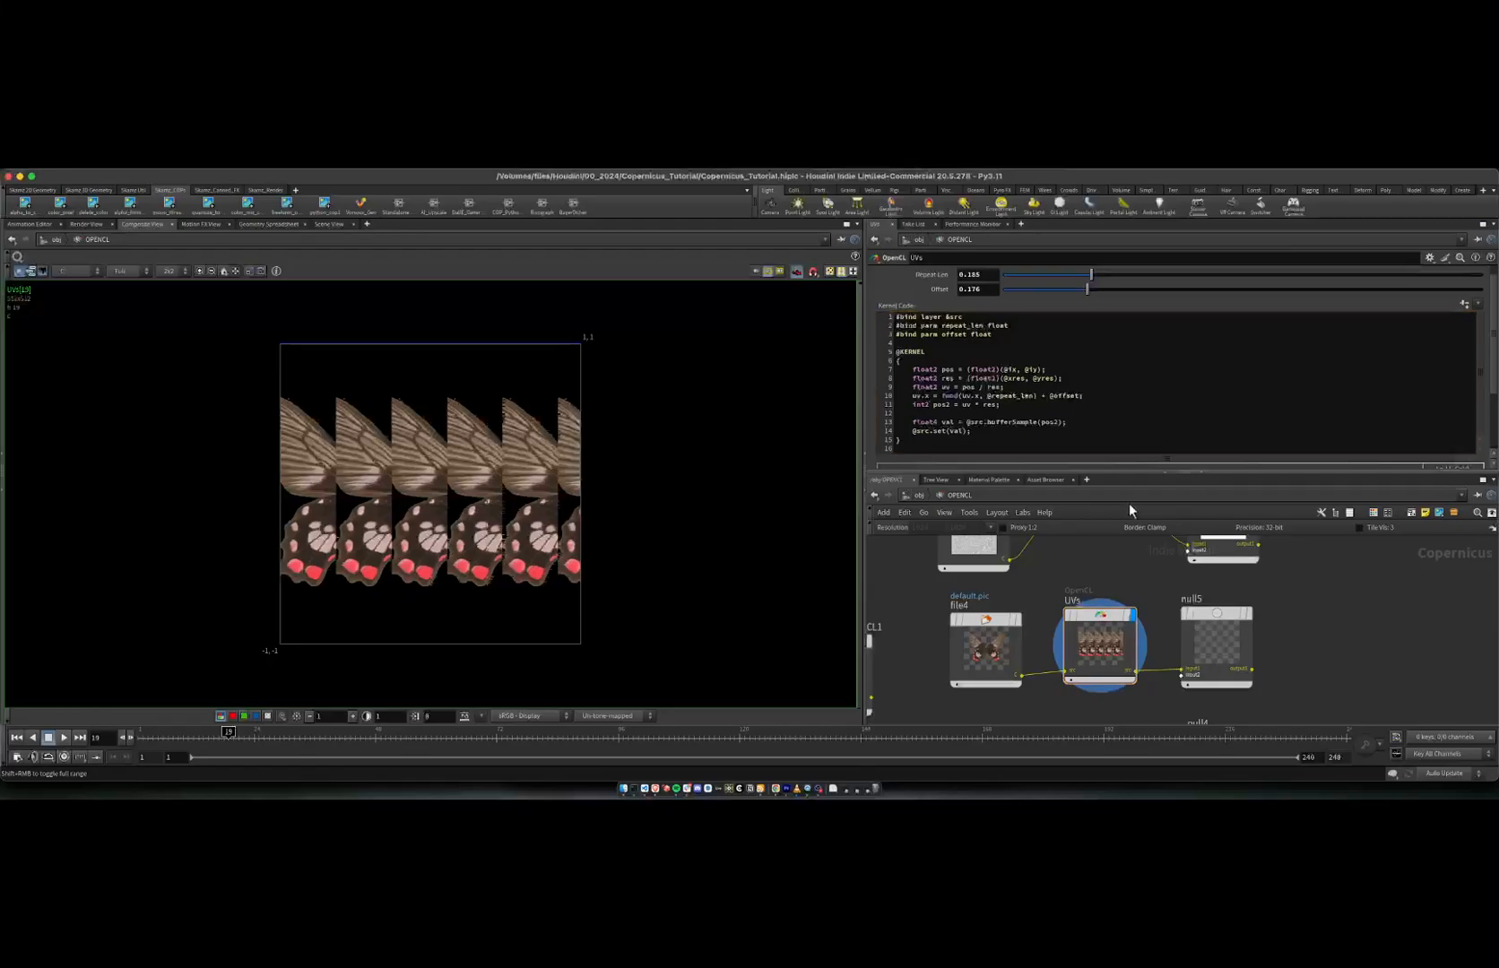
{"action": "left_click", "coordinate": [991, 421]}
{"action": "key", "text": "super+z"}
{"action": "mouse_move", "coordinate": [974, 431]}
{"action": "left_mouse_down"}
{"action": "mouse_move", "coordinate": [913, 431]}
{"action": "mouse_move", "coordinate": [964, 440]}
{"action": "mouse_move", "coordinate": [900, 361]}
{"action": "mouse_move", "coordinate": [960, 432]}
{"action": "left_mouse_up"}
{"action": "left_click", "coordinate": [912, 430]}
{"action": "left_click", "coordinate": [960, 431]}
{"action": "left_click_drag", "start_coordinate": [1072, 424], "coordinate": [886, 422]}
{"action": "left_click", "coordinate": [977, 424]}
{"action": "left_click_drag", "start_coordinate": [1001, 431], "coordinate": [941, 415]}
{"action": "left_click", "coordinate": [1008, 429]}
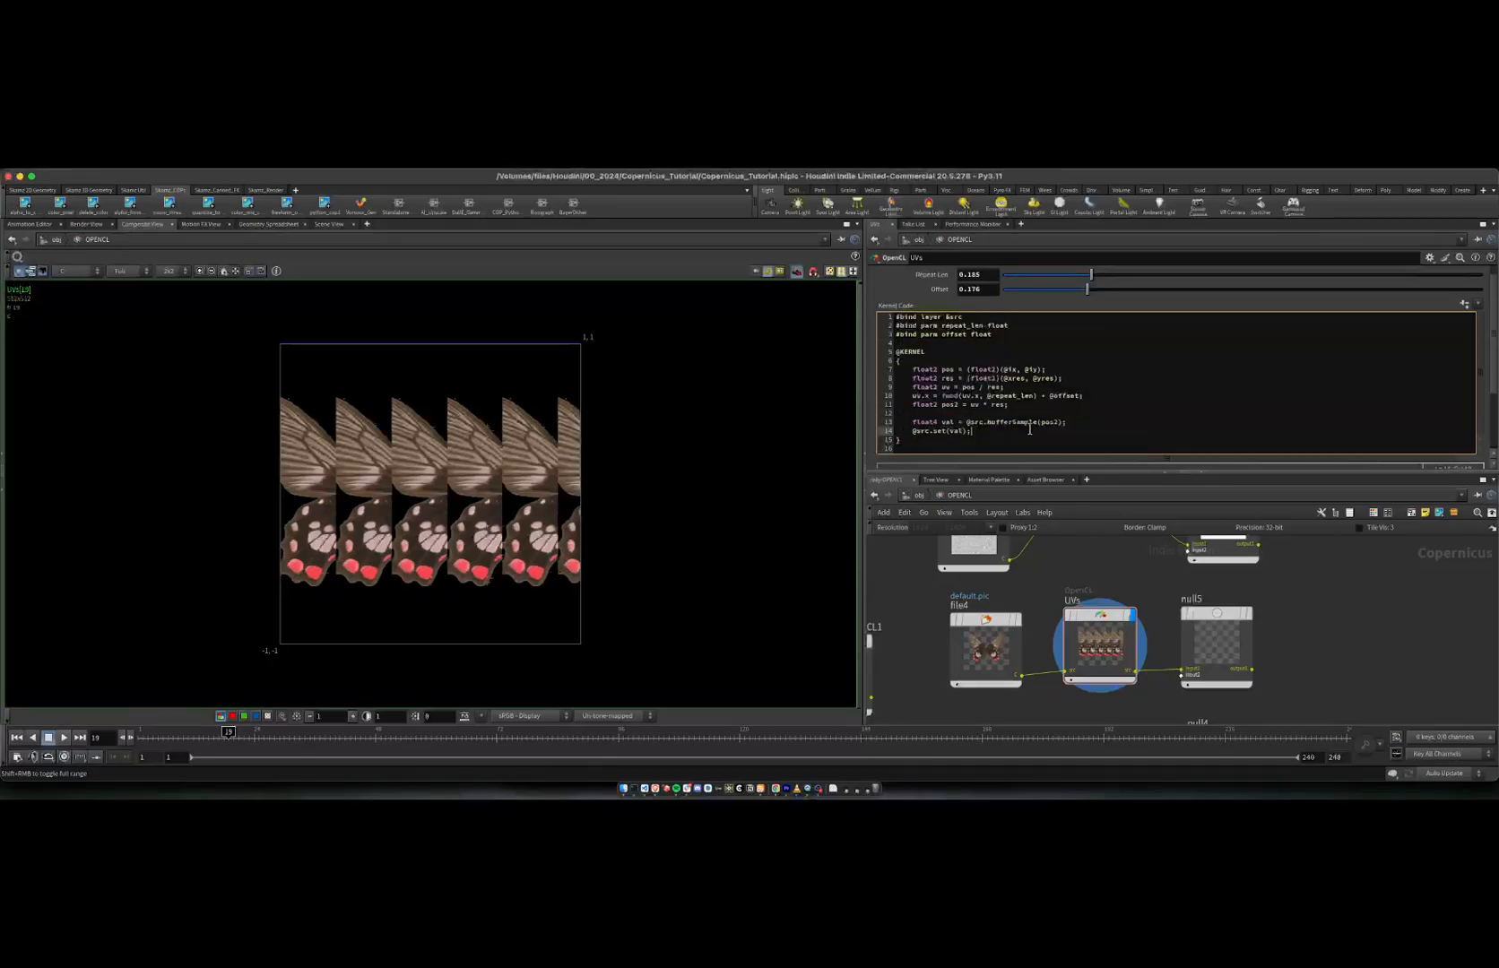
Step: Set the UVs node's Repeat Len to 0.229 and its Offset to 0.246
{"action": "mouse_move", "coordinate": [1089, 289]}
{"action": "left_mouse_down"}
{"action": "mouse_move", "coordinate": [1133, 287]}
{"action": "mouse_move", "coordinate": [1055, 274]}
{"action": "mouse_move", "coordinate": [1200, 274]}
{"action": "mouse_move", "coordinate": [1081, 299]}
{"action": "mouse_move", "coordinate": [1040, 285]}
{"action": "mouse_move", "coordinate": [1117, 292]}
{"action": "left_mouse_up"}
{"action": "scroll", "coordinate": [520, 484], "scroll_direction": "up", "scroll_amount": 4}
{"action": "scroll", "coordinate": [686, 574], "scroll_direction": "down", "scroll_amount": 5}
{"action": "middle_click_drag", "start_coordinate": [1280, 643], "coordinate": [1270, 634]}
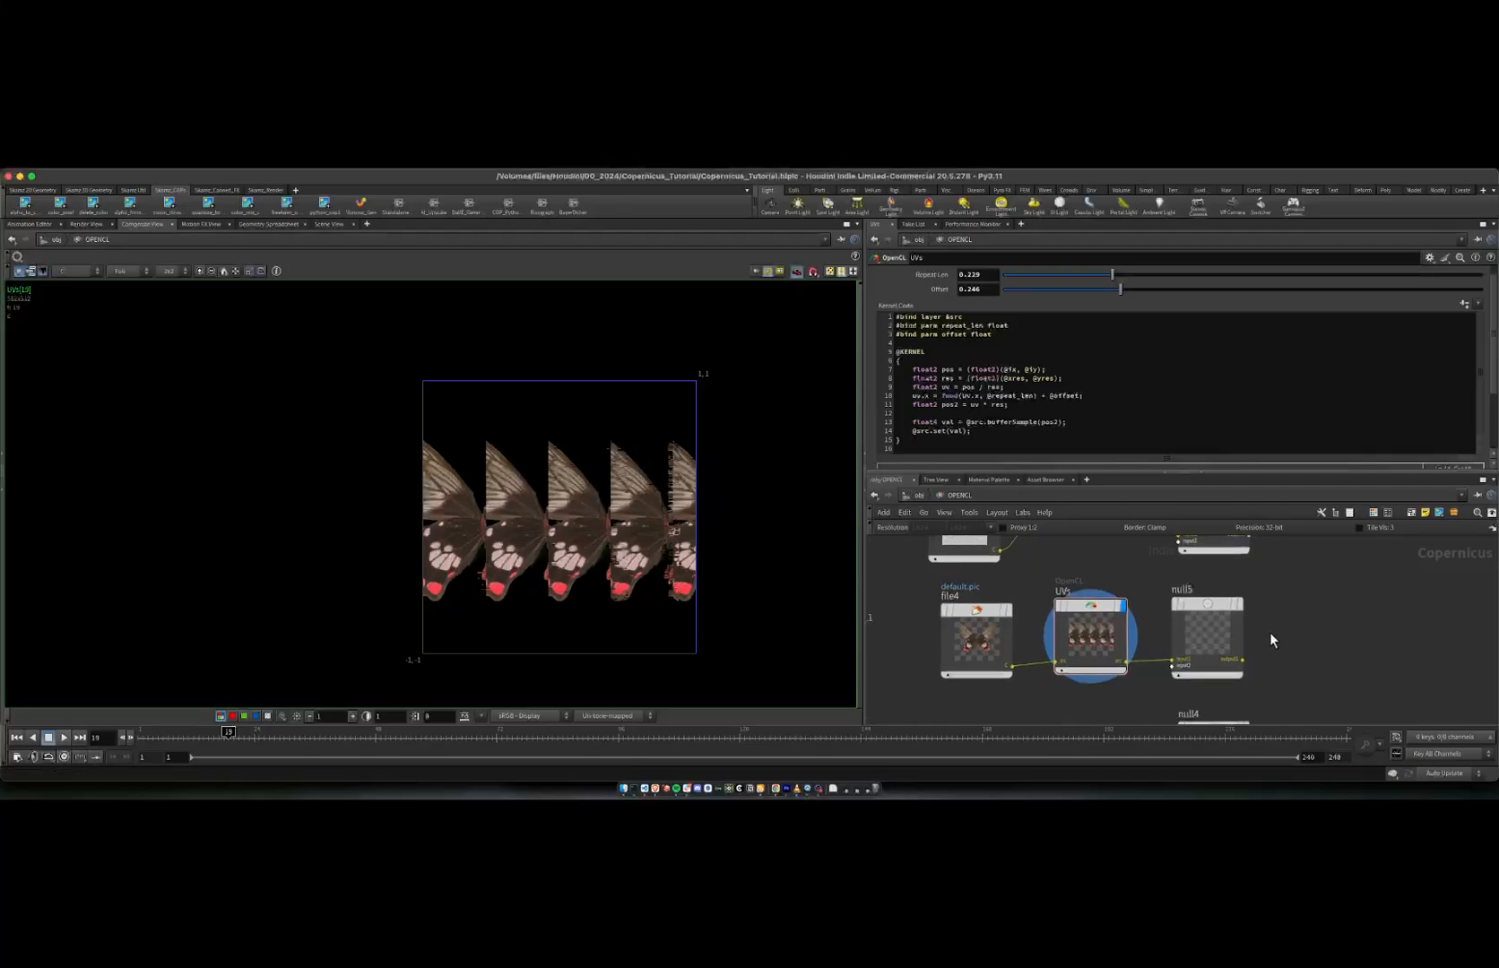
Step: Select the uvs2 OpenCL node and display its two input images, file5 and file6, in turn
{"action": "scroll", "coordinate": [1270, 632], "scroll_direction": "down", "scroll_amount": 5}
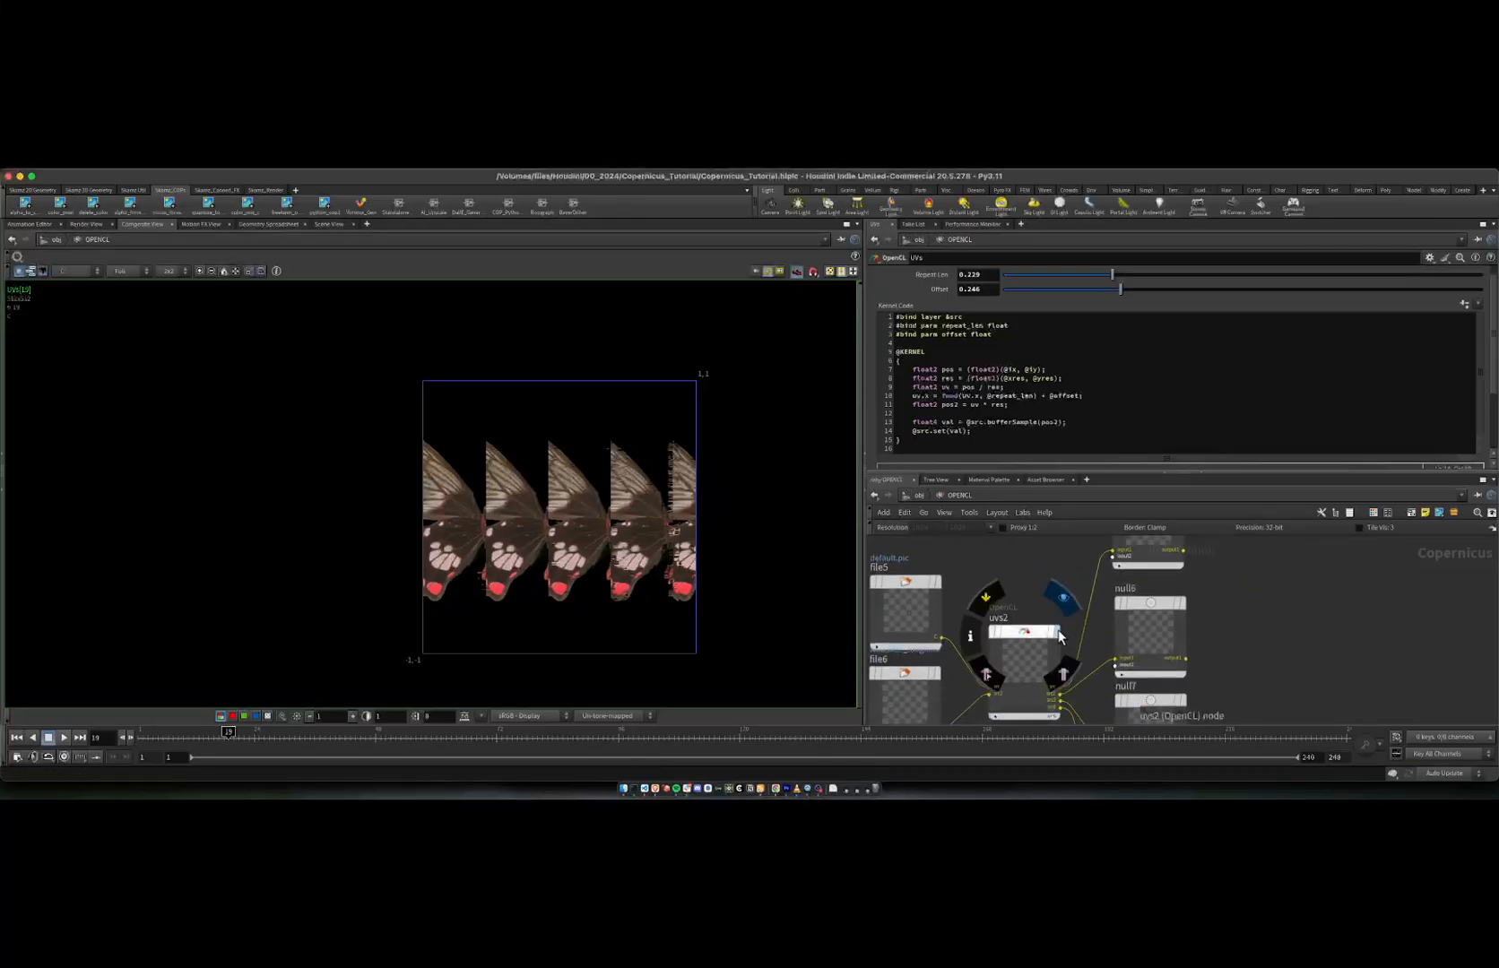
{"action": "left_click", "coordinate": [1058, 629]}
{"action": "scroll", "coordinate": [983, 584], "scroll_direction": "down", "scroll_amount": 2}
{"action": "left_click", "coordinate": [958, 548]}
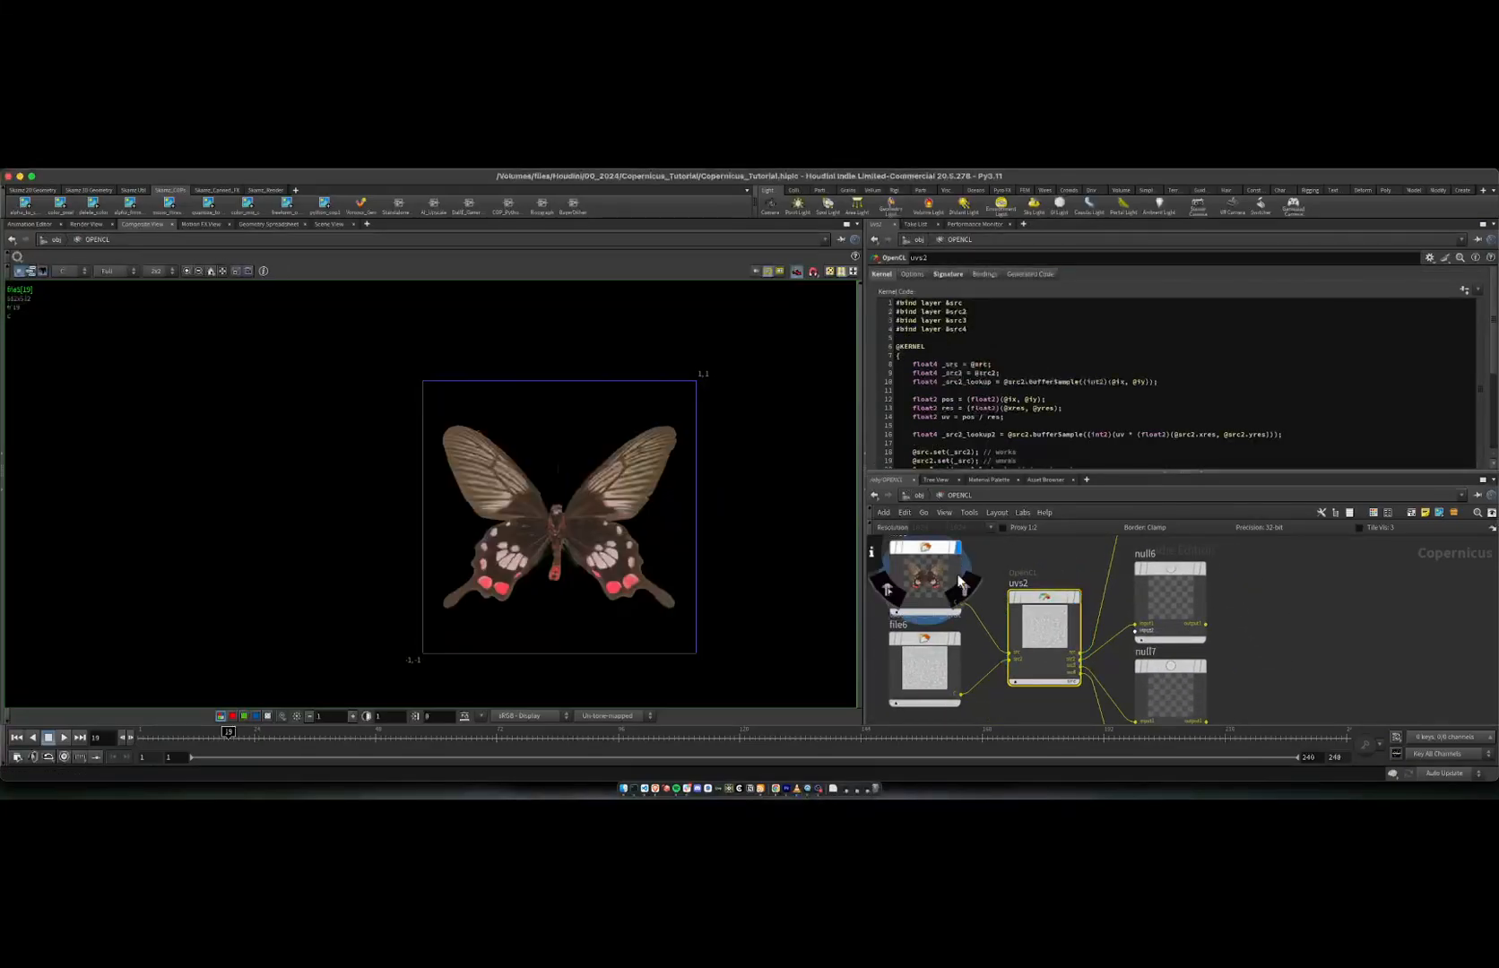
{"action": "left_click", "coordinate": [962, 645]}
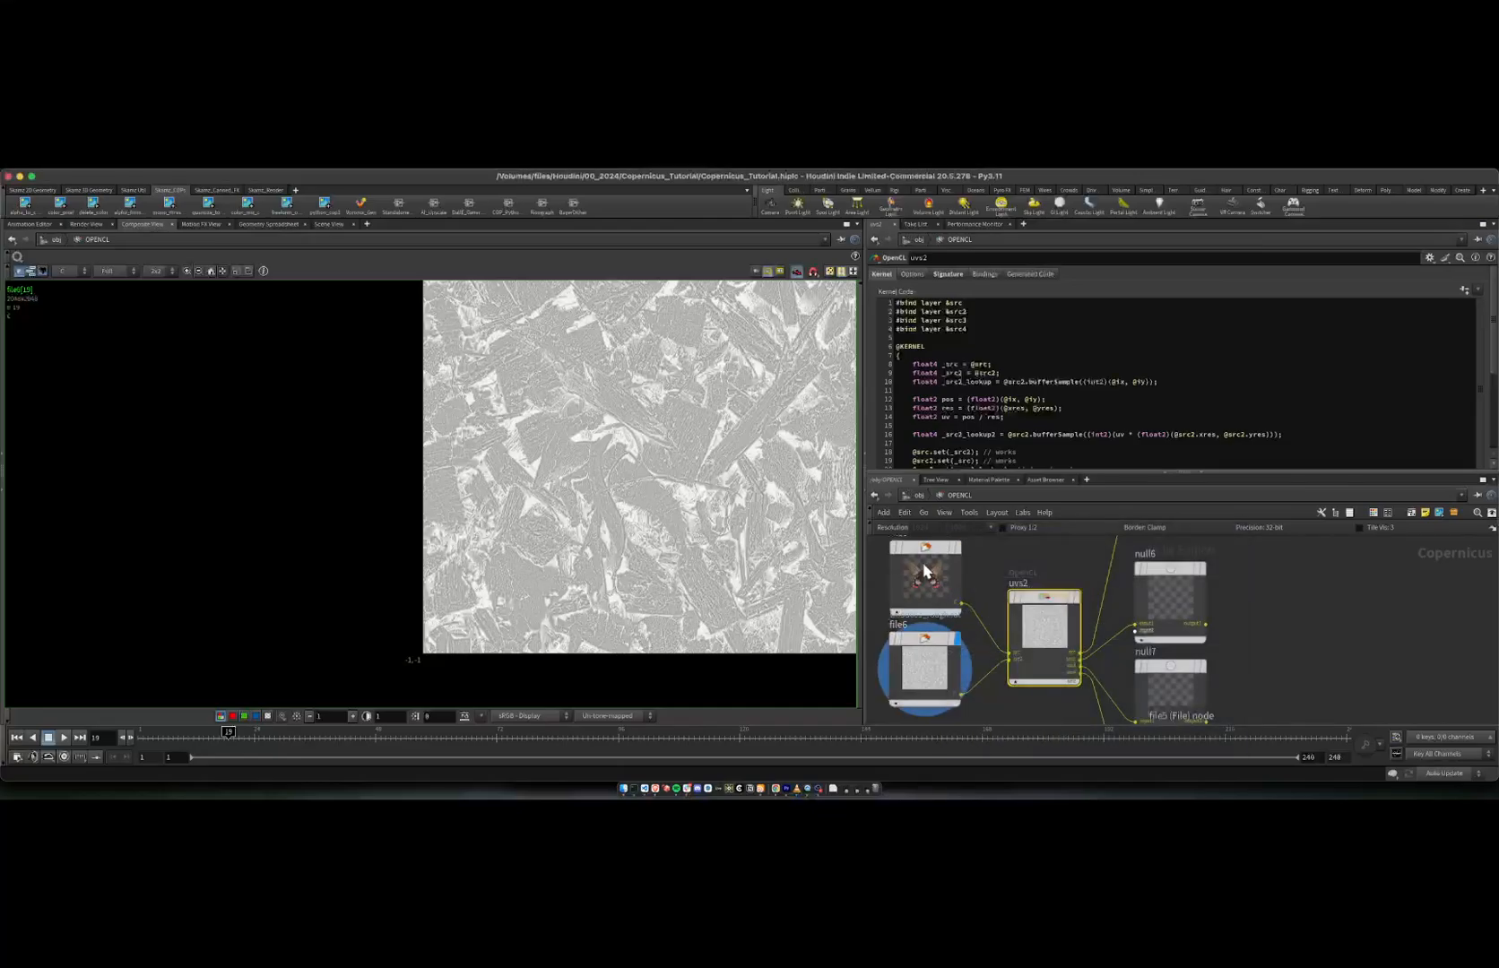
{"action": "scroll", "coordinate": [1012, 563], "scroll_direction": "down", "scroll_amount": 3}
{"action": "middle_click_drag", "start_coordinate": [1014, 566], "coordinate": [994, 687]}
{"action": "mouse_move", "coordinate": [980, 603]}
{"action": "middle_mouse_down"}
{"action": "mouse_move", "coordinate": [1005, 732]}
{"action": "mouse_move", "coordinate": [1013, 588]}
{"action": "mouse_move", "coordinate": [1000, 598]}
{"action": "middle_mouse_up"}
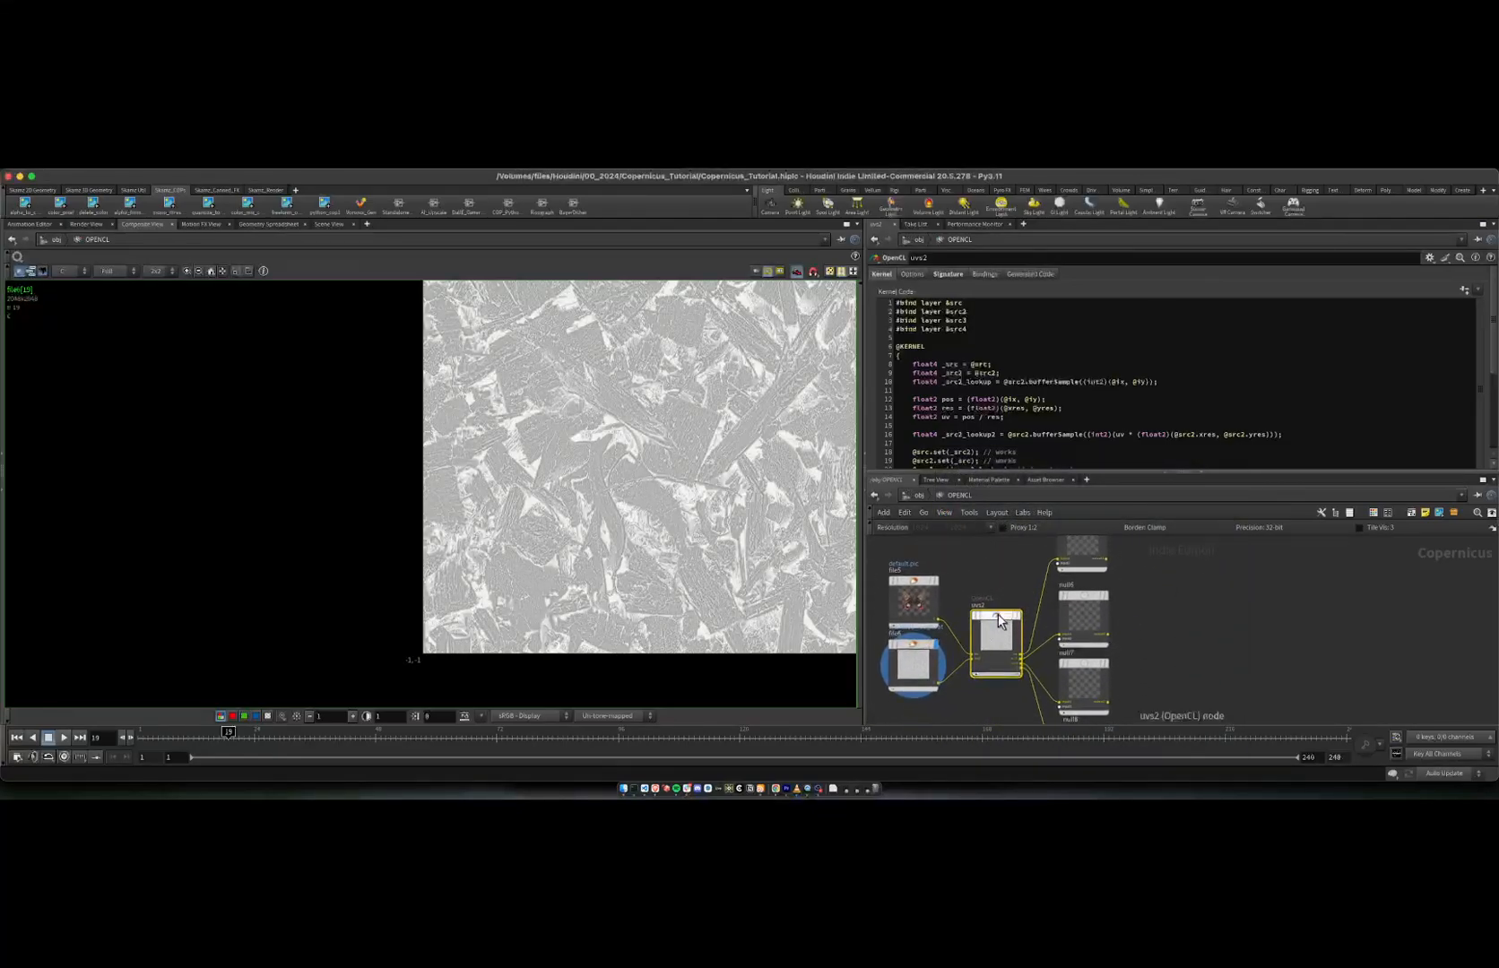
{"action": "middle_click_drag", "start_coordinate": [1158, 562], "coordinate": [1151, 585]}
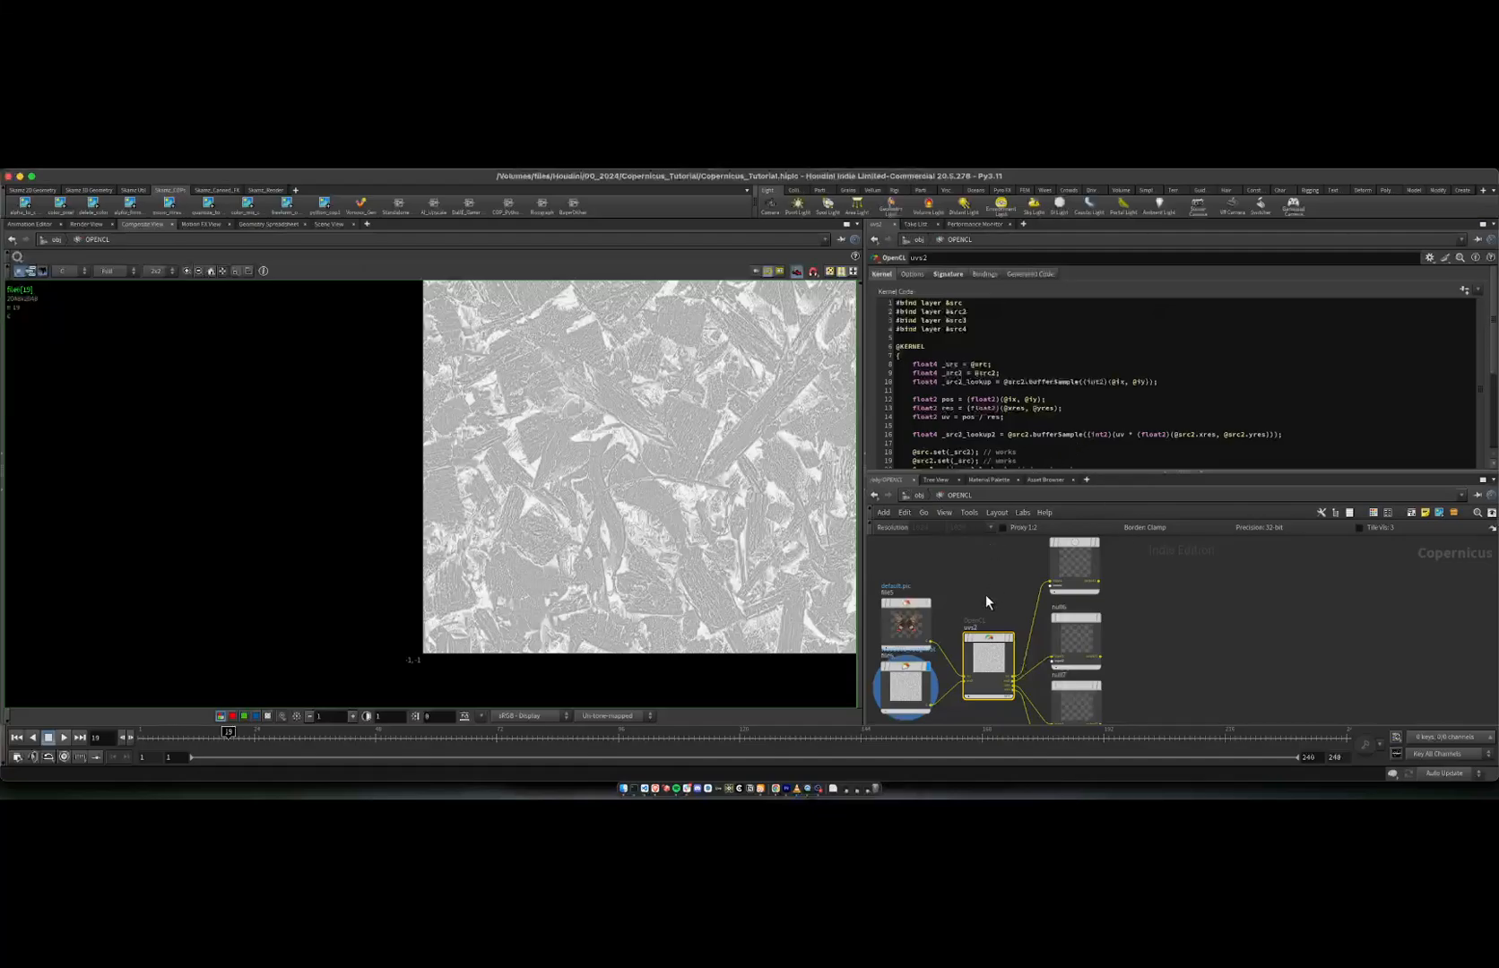
Step: Highlight the variable declarations in the uvs2 kernel and mark the _src2_lookup bufferSample line
{"action": "left_click_drag", "start_coordinate": [916, 339], "coordinate": [987, 418]}
{"action": "left_click", "coordinate": [988, 417]}
{"action": "mouse_move", "coordinate": [1192, 376]}
{"action": "left_mouse_down"}
{"action": "mouse_move", "coordinate": [964, 383]}
{"action": "mouse_move", "coordinate": [1166, 383]}
{"action": "left_mouse_up"}
{"action": "left_click", "coordinate": [963, 382]}
{"action": "left_click", "coordinate": [1175, 384]}
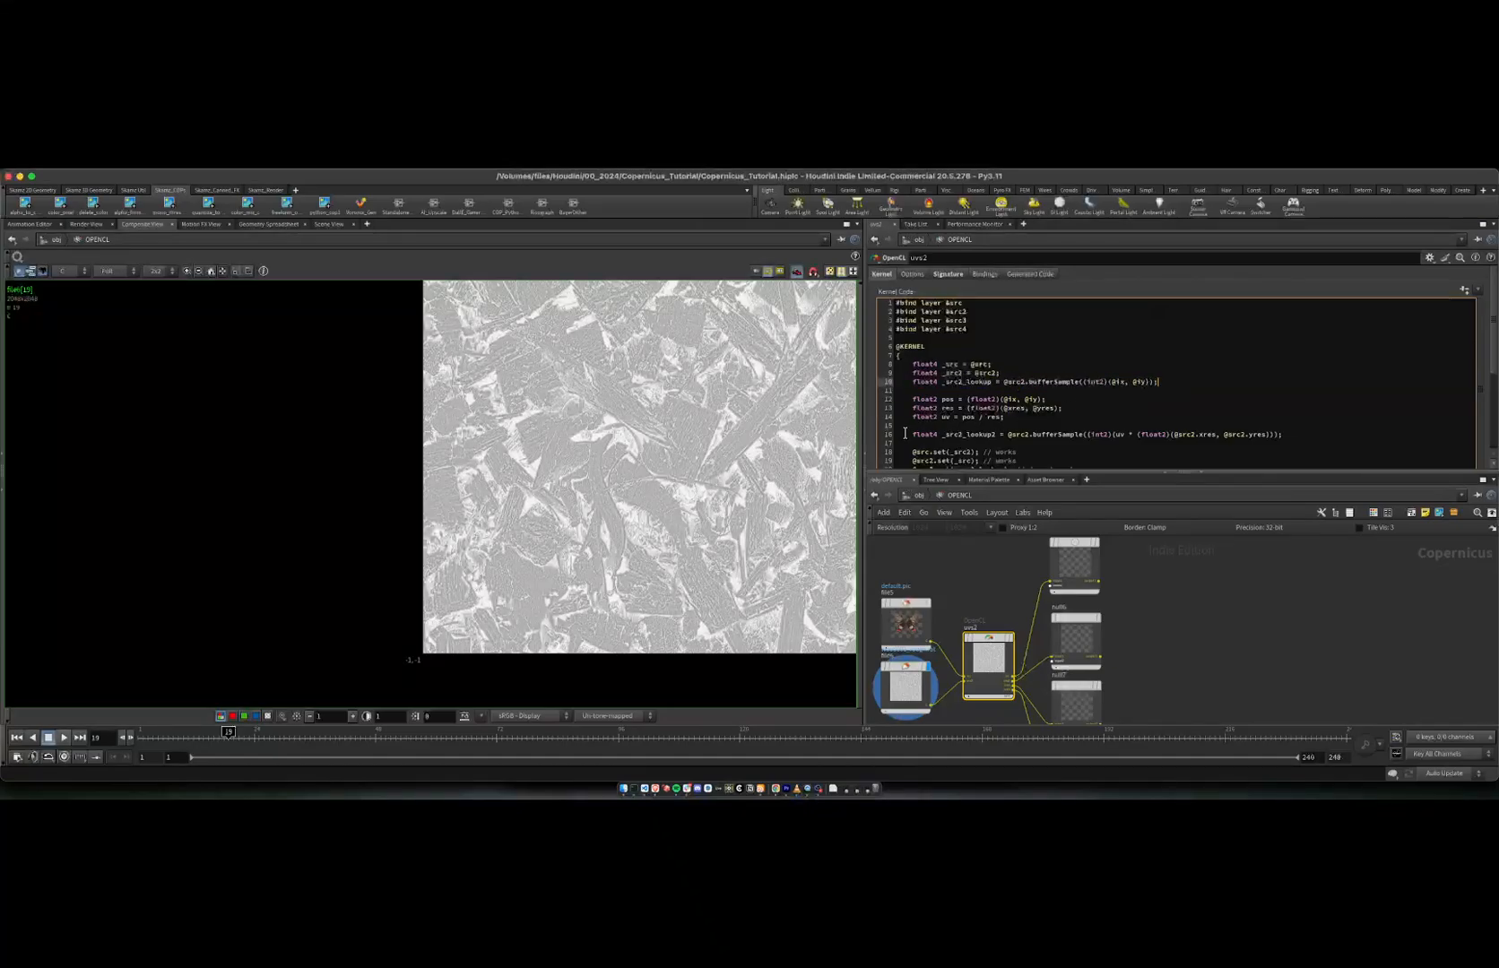
{"action": "left_click_drag", "start_coordinate": [912, 434], "coordinate": [1274, 436]}
{"action": "left_click", "coordinate": [1273, 437]}
{"action": "mouse_move", "coordinate": [1176, 437]}
{"action": "left_mouse_down"}
{"action": "mouse_move", "coordinate": [1277, 435]}
{"action": "mouse_move", "coordinate": [1174, 435]}
{"action": "left_mouse_up"}
{"action": "left_click", "coordinate": [1176, 435]}
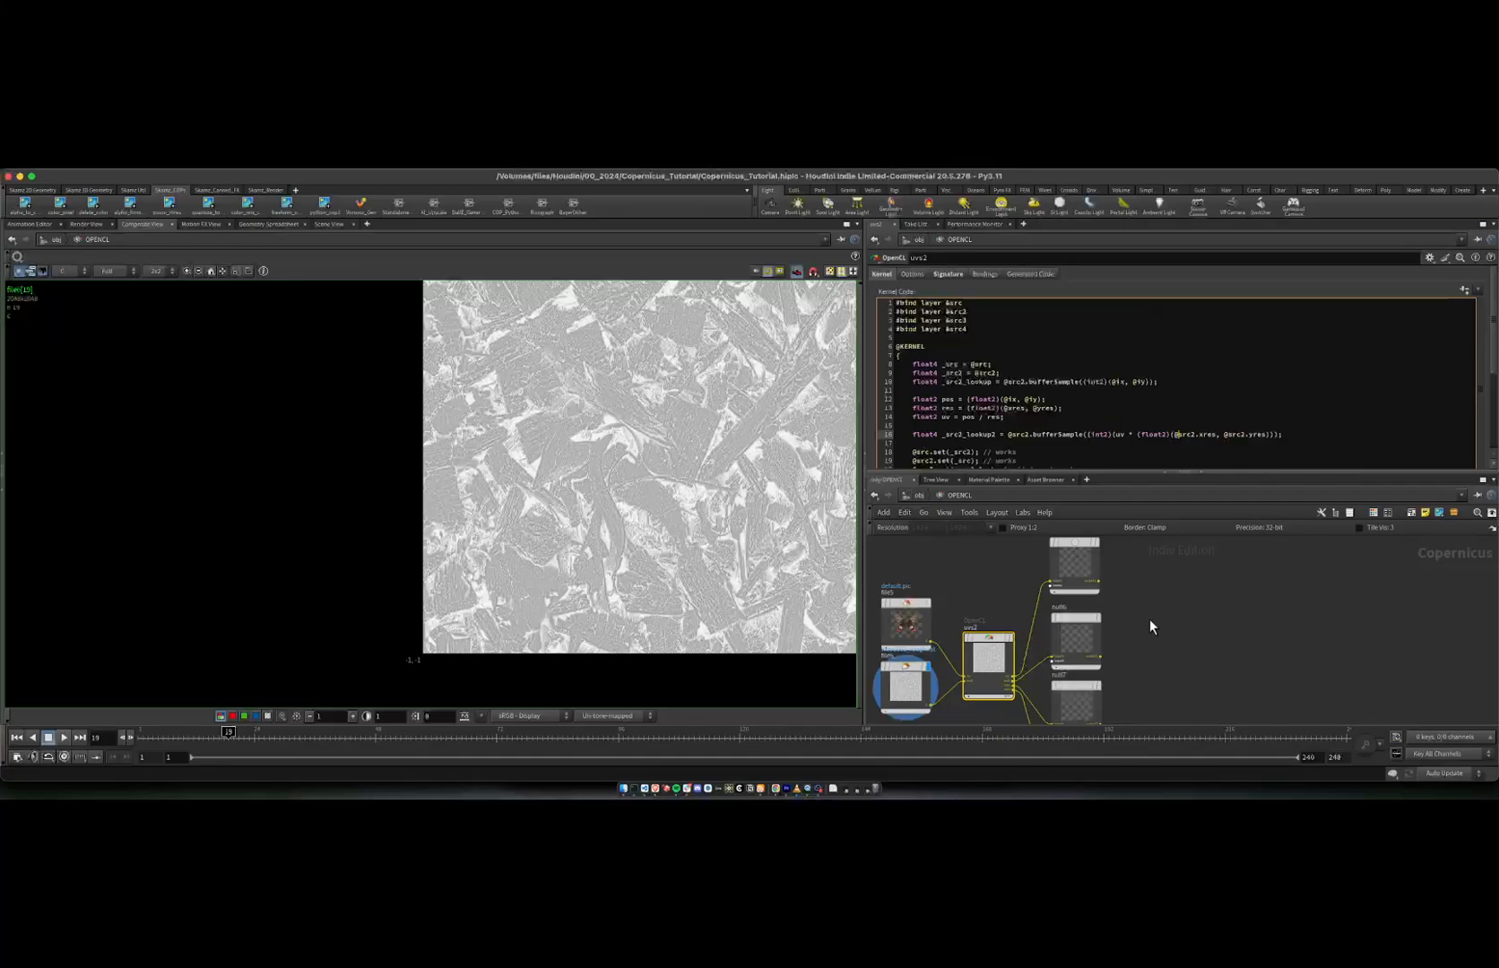
{"action": "left_click", "coordinate": [1088, 571]}
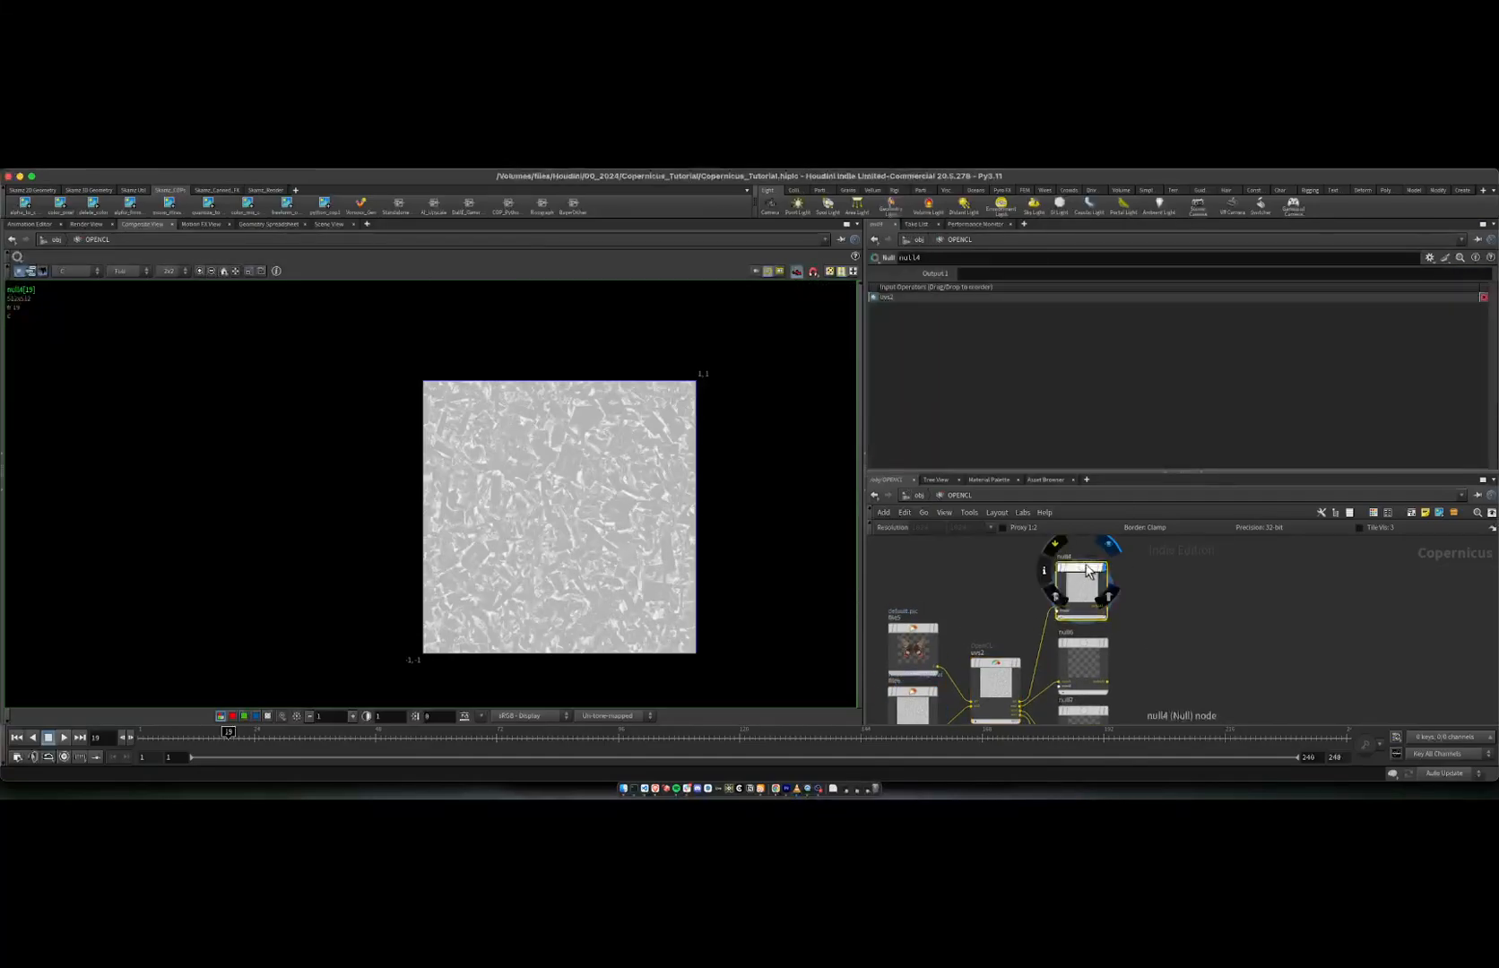
{"action": "left_click", "coordinate": [996, 682]}
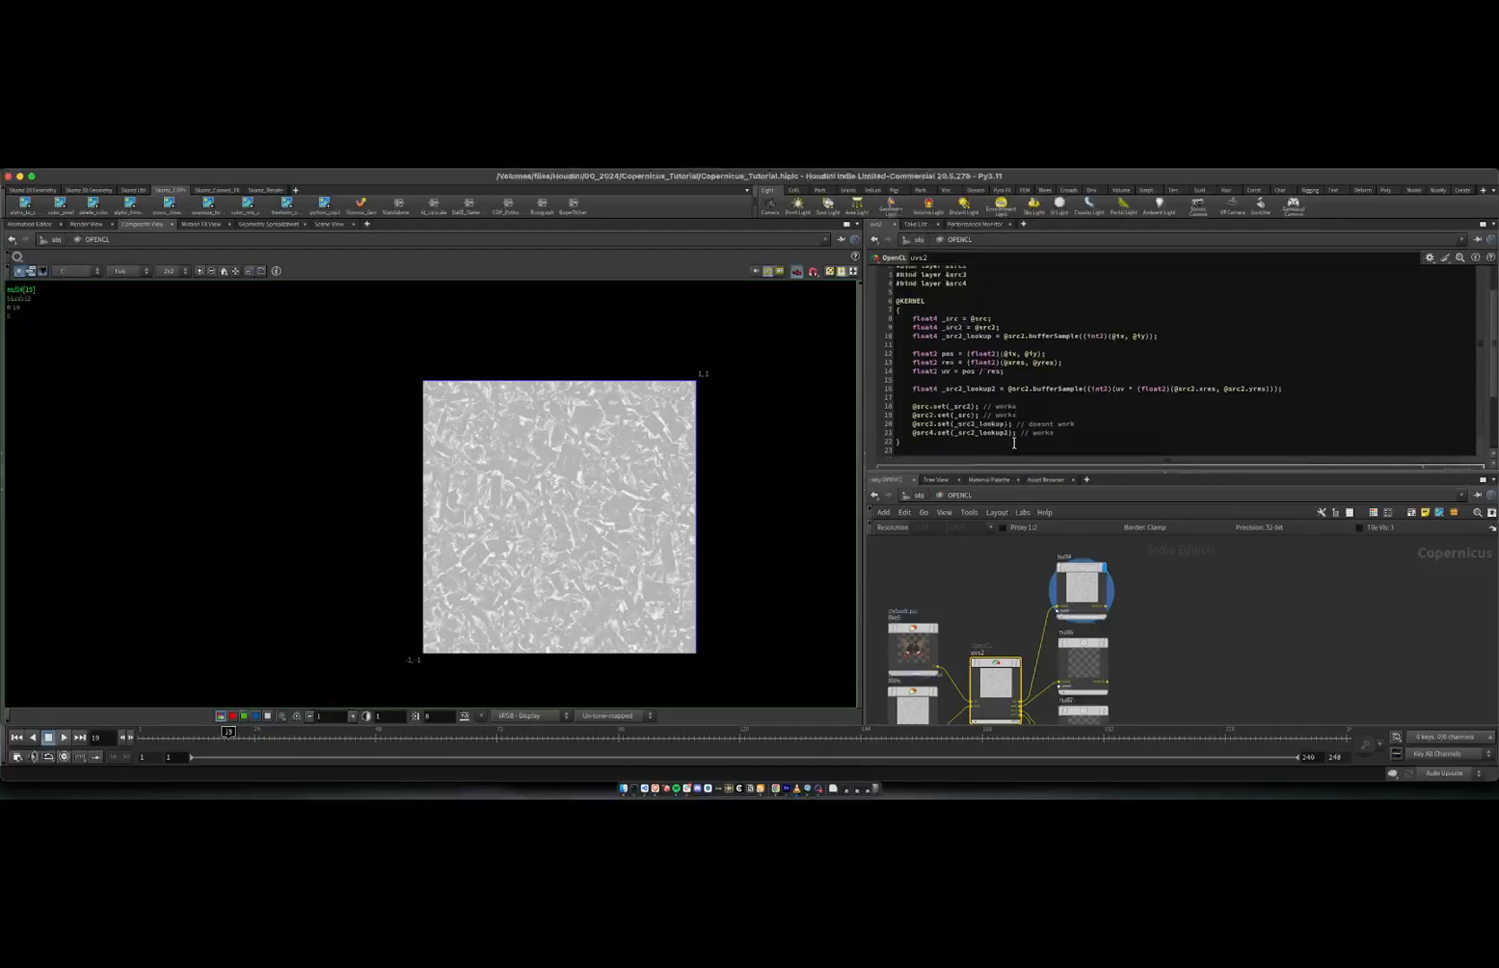
{"action": "scroll", "coordinate": [973, 414], "scroll_direction": "up", "scroll_amount": 1}
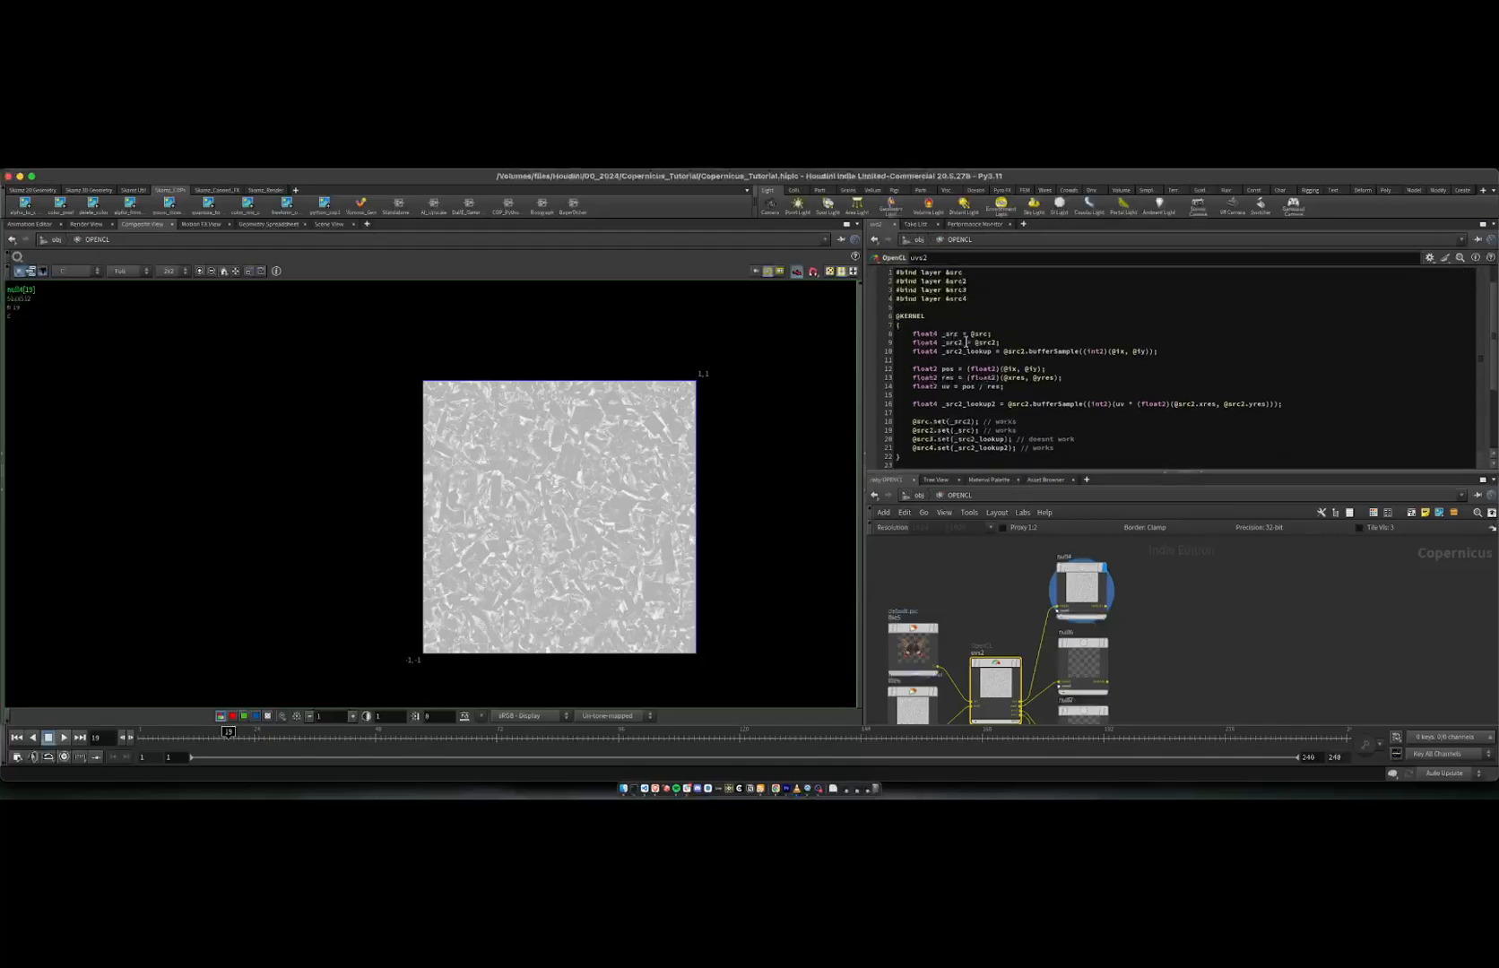
{"action": "left_click_drag", "start_coordinate": [974, 343], "coordinate": [1001, 345]}
Step: Check the file6 node's parameters, inspect the displayed wood texture up close, and return to the uvs2 kernel
{"action": "middle_click_drag", "start_coordinate": [961, 652], "coordinate": [887, 683]}
{"action": "left_click", "coordinate": [913, 647]}
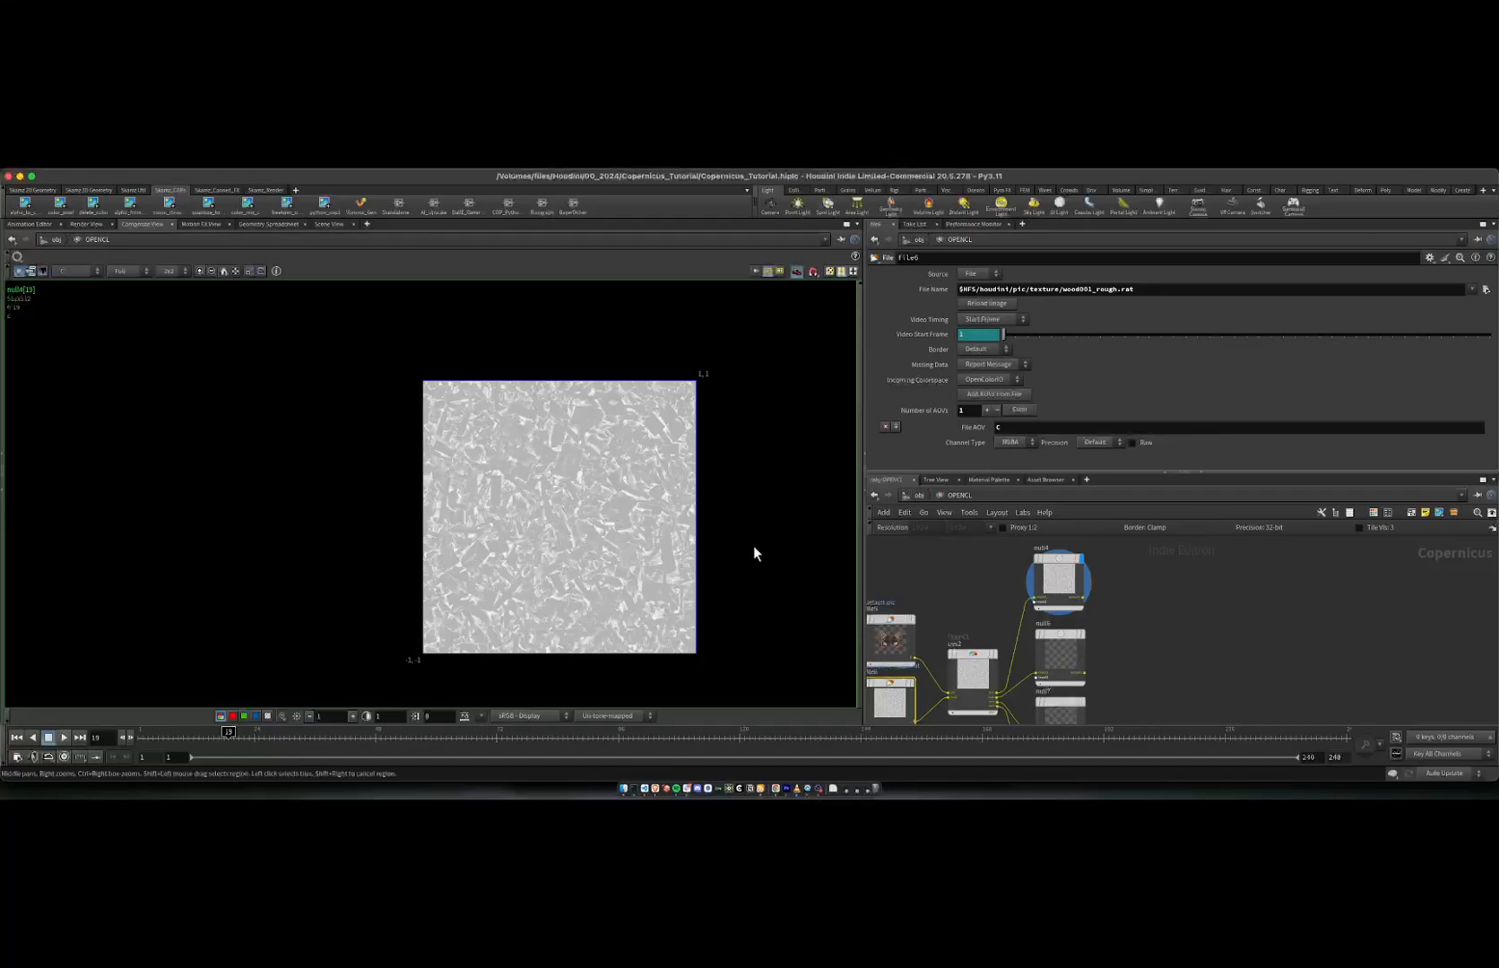
{"action": "scroll", "coordinate": [605, 530], "scroll_direction": "up", "scroll_amount": 1}
{"action": "scroll", "coordinate": [605, 531], "scroll_direction": "up", "scroll_amount": 1}
{"action": "middle_click_drag", "start_coordinate": [613, 529], "coordinate": [596, 485]}
{"action": "scroll", "coordinate": [595, 485], "scroll_direction": "down", "scroll_amount": 1}
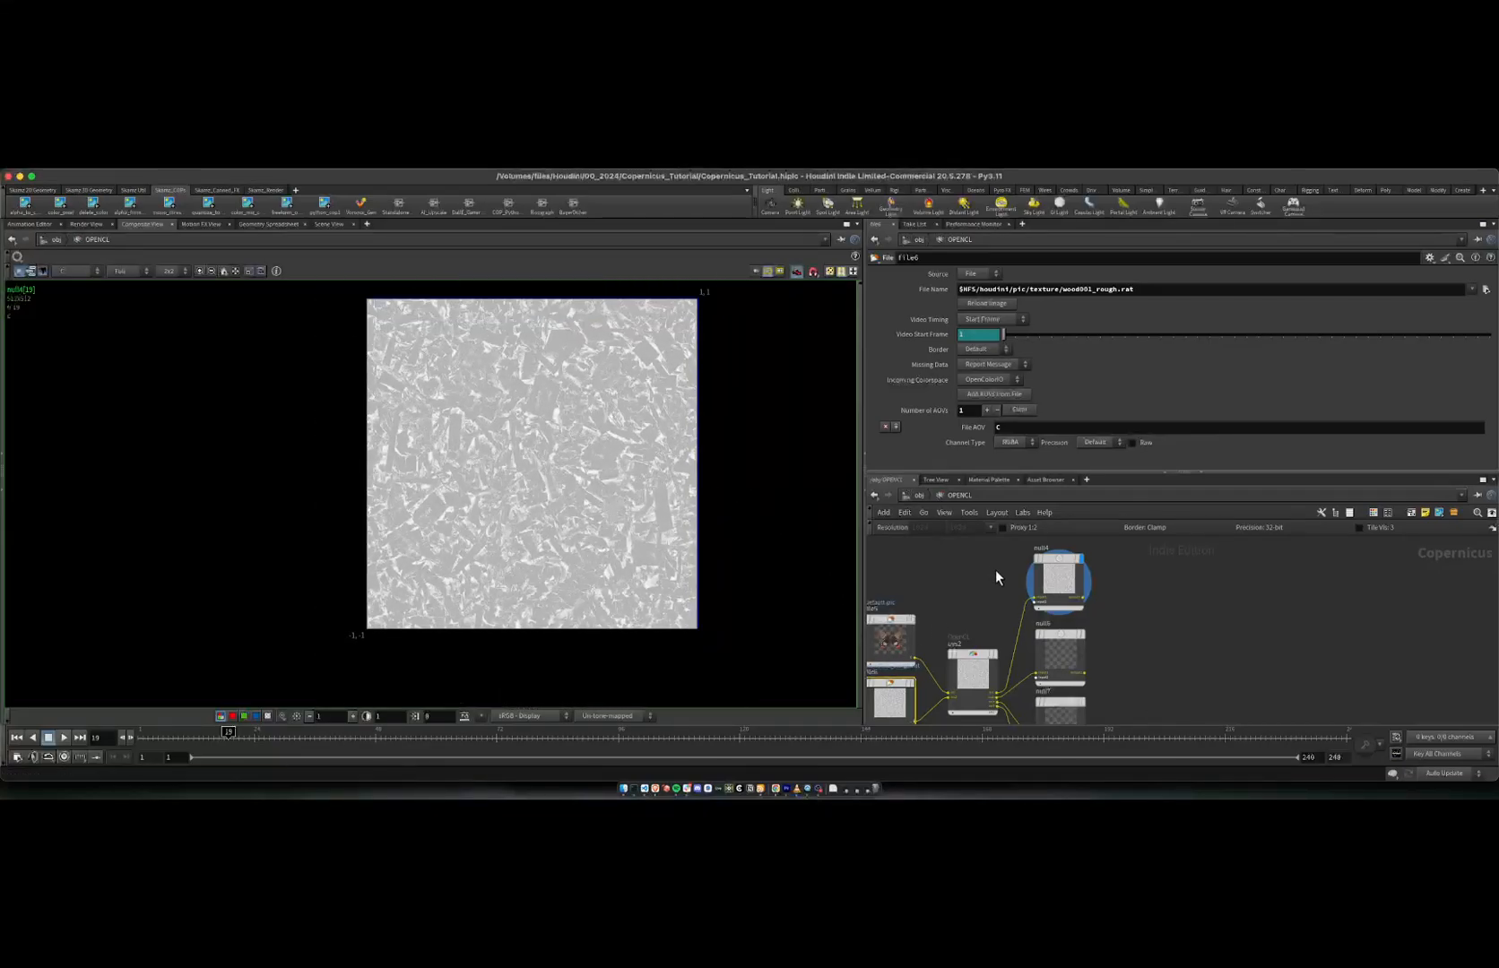
{"action": "middle_click_drag", "start_coordinate": [969, 633], "coordinate": [960, 644]}
{"action": "left_click", "coordinate": [958, 665]}
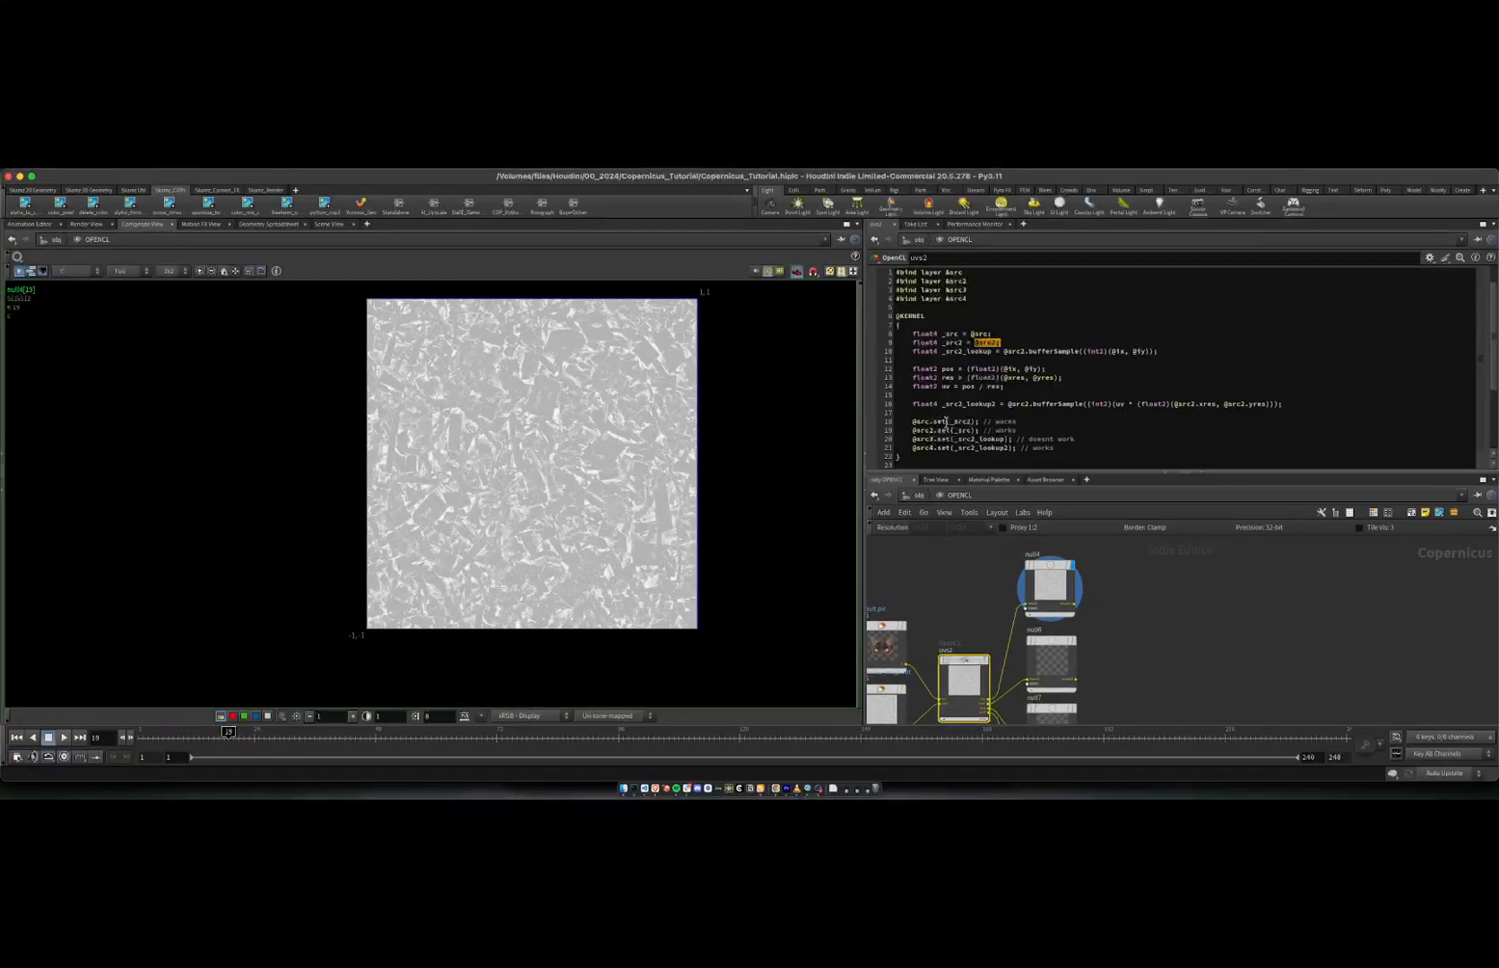
Step: Display null6 to view the second uvs2 output, and bring the uvs2 kernel code back up
{"action": "left_click", "coordinate": [1075, 643]}
{"action": "left_click", "coordinate": [1062, 644]}
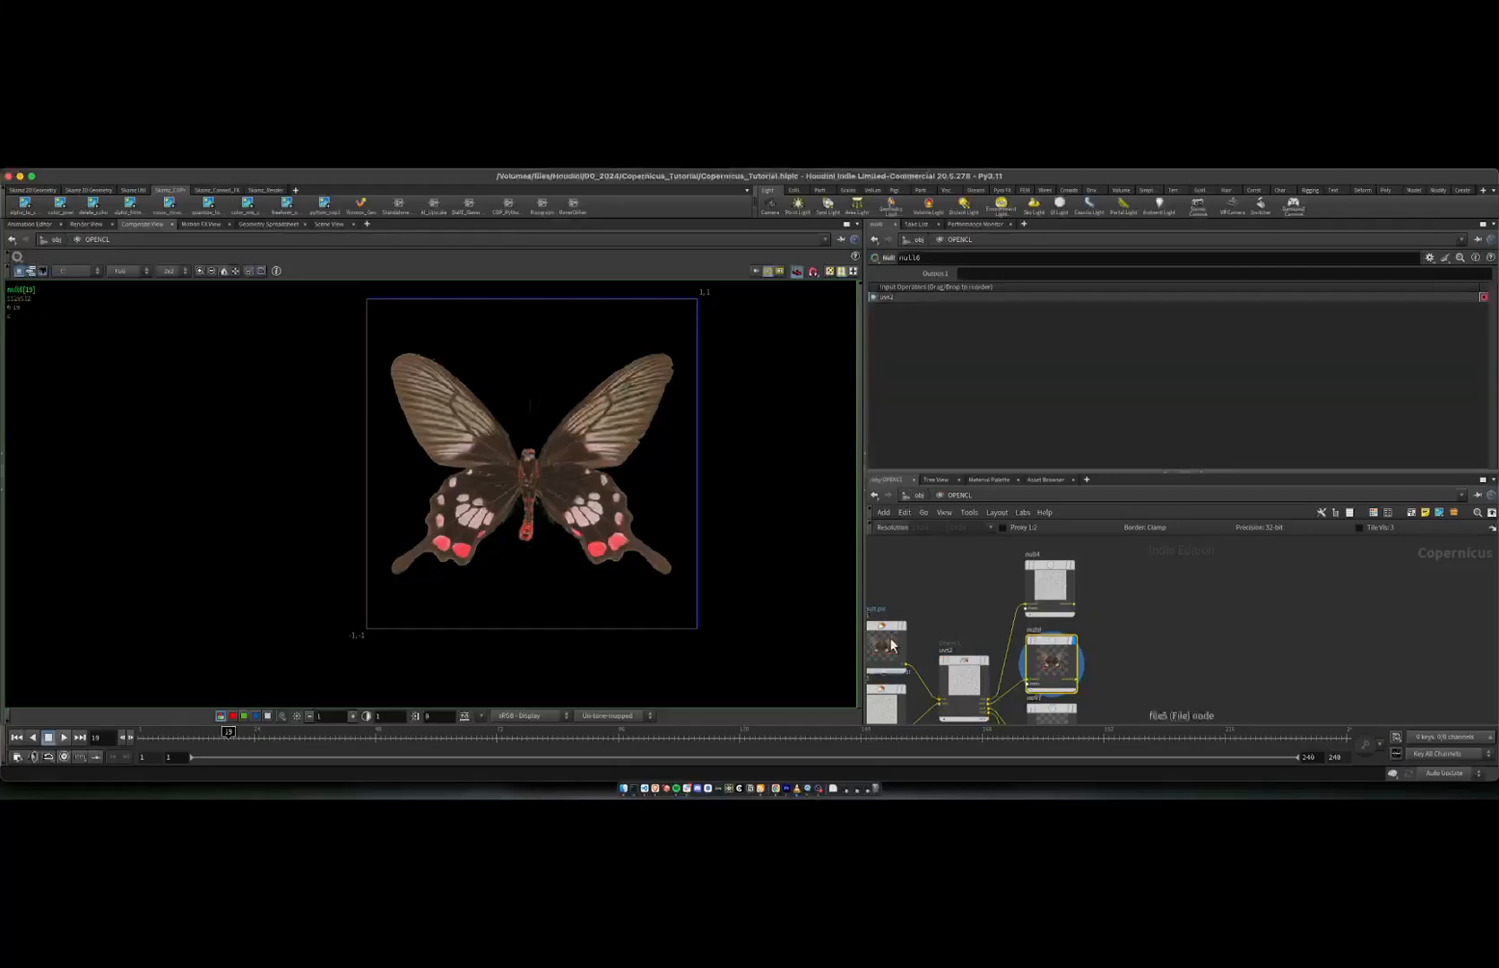
{"action": "left_click", "coordinate": [965, 674]}
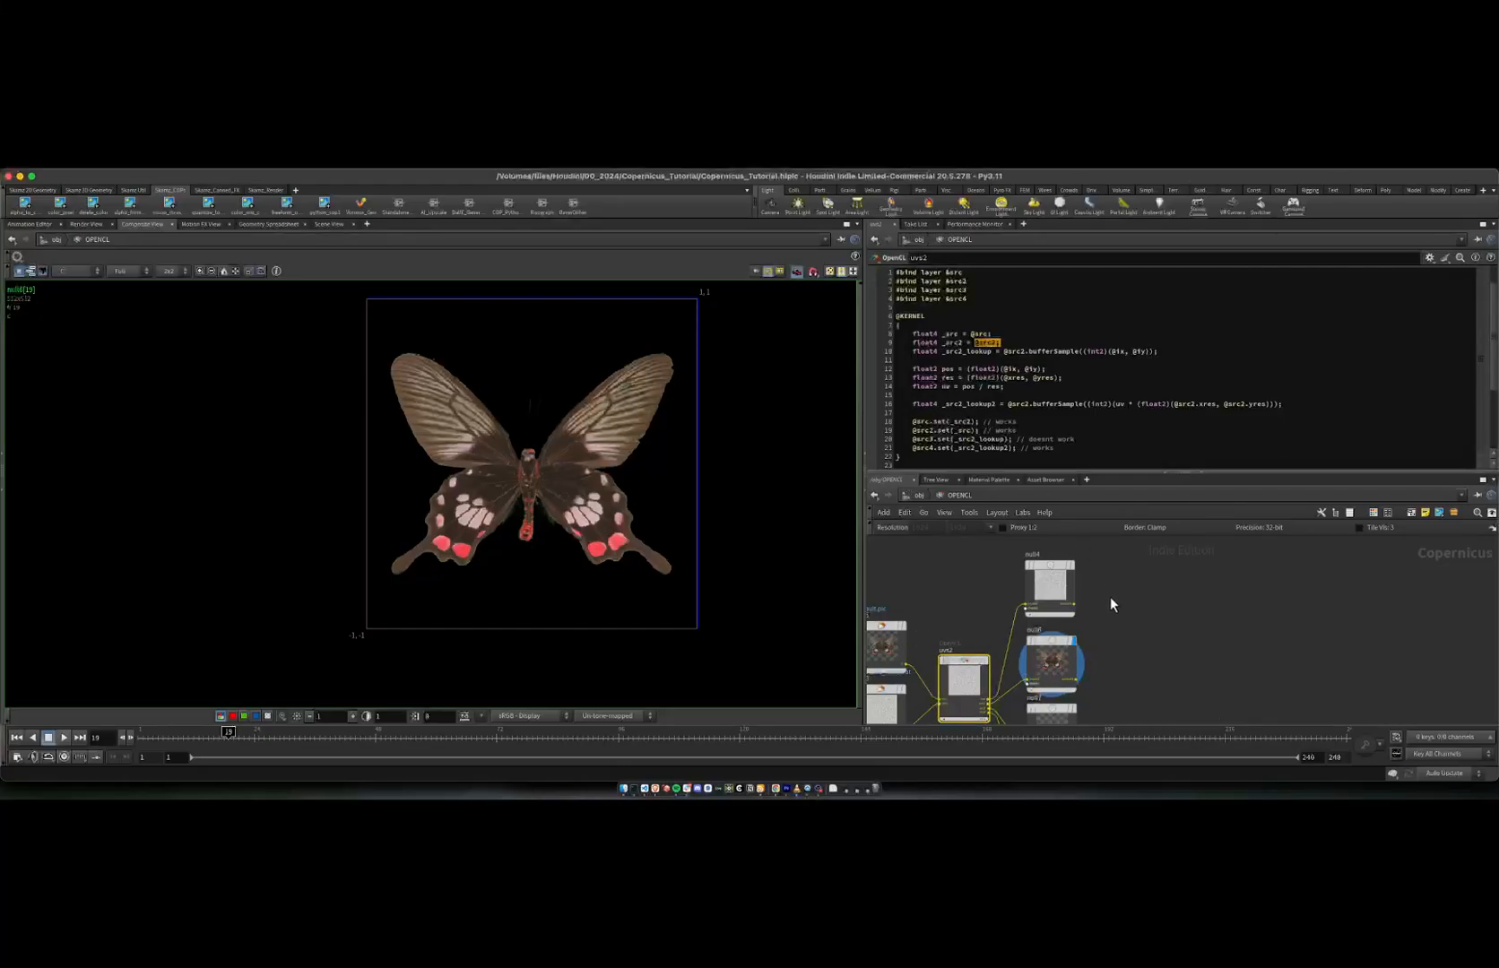
{"action": "middle_click_drag", "start_coordinate": [1127, 594], "coordinate": [1131, 556]}
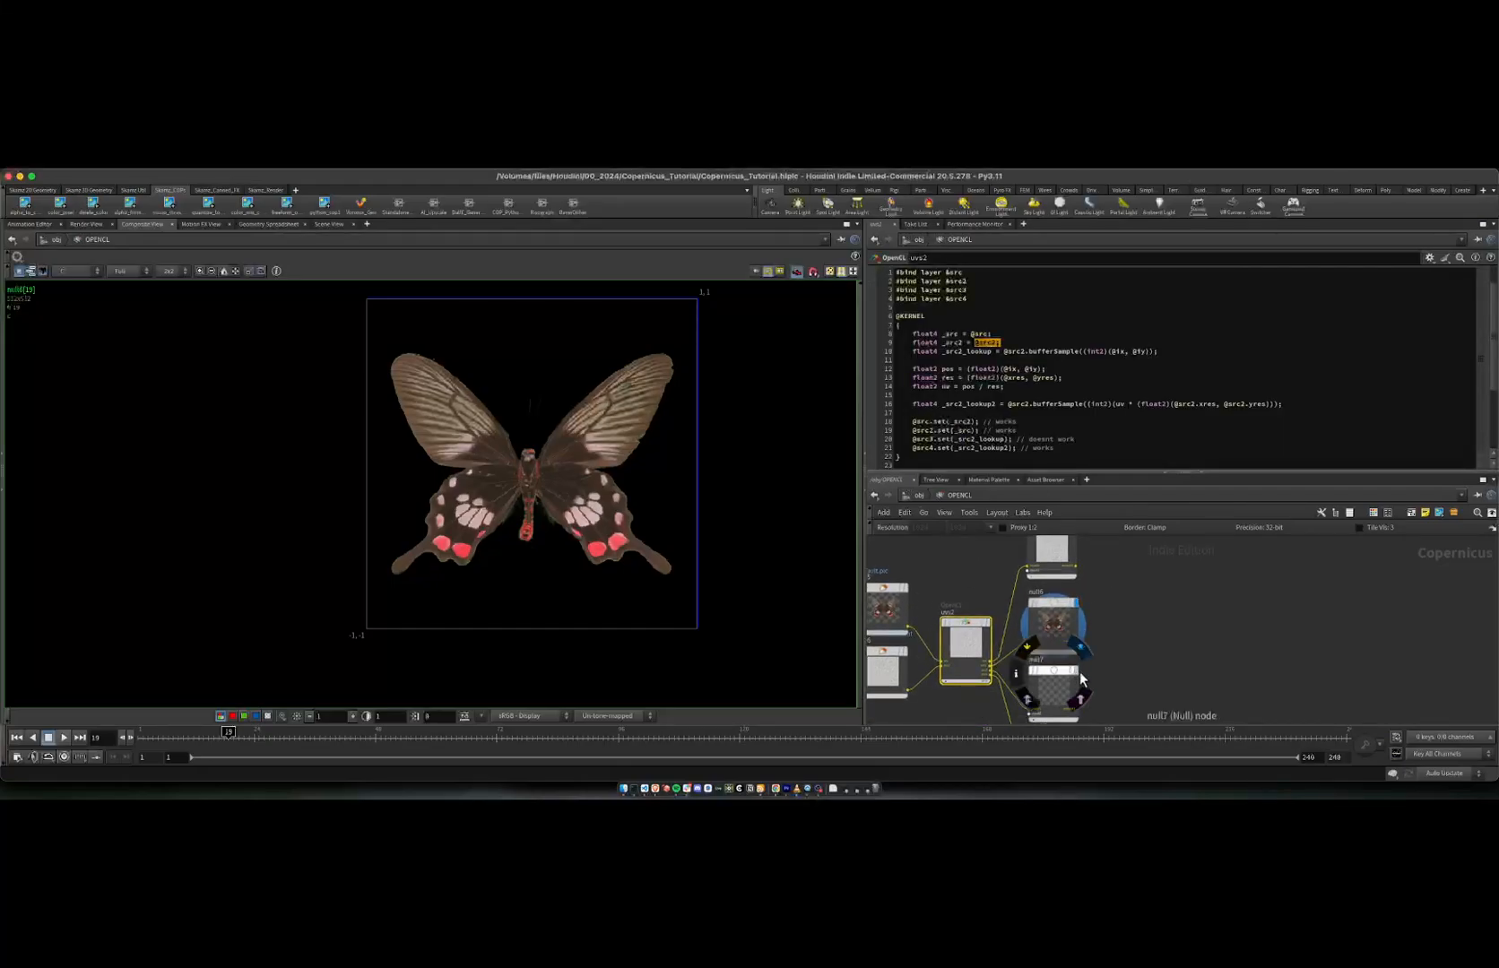
{"action": "left_click", "coordinate": [1082, 679]}
{"action": "left_click", "coordinate": [981, 395]}
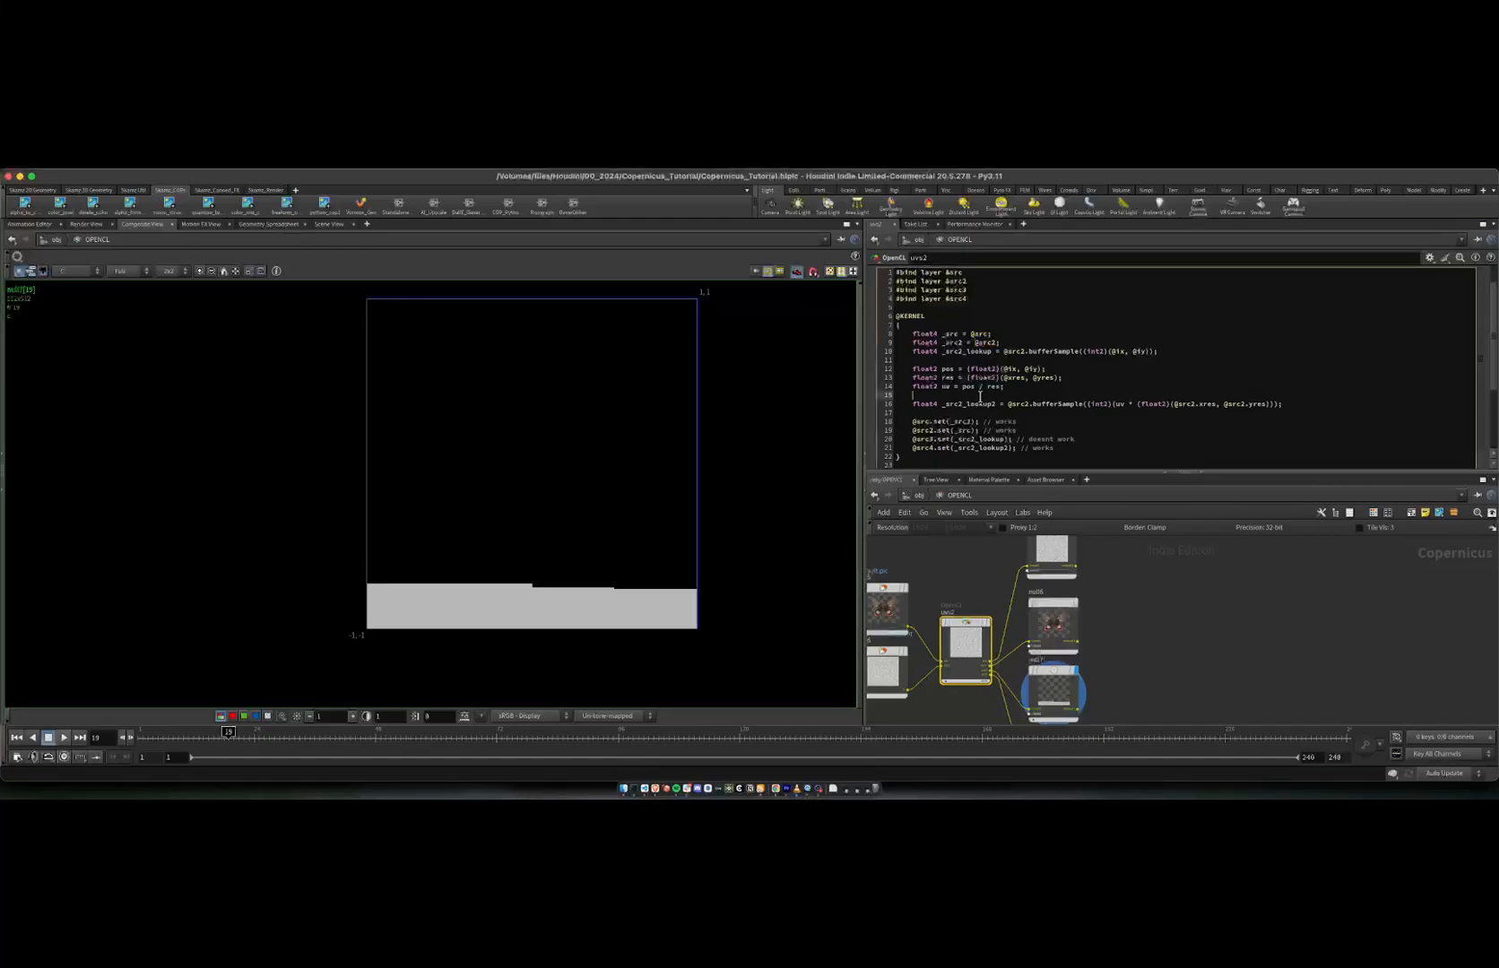
{"action": "mouse_move", "coordinate": [1161, 351]}
{"action": "left_mouse_down"}
{"action": "mouse_move", "coordinate": [1002, 346]}
{"action": "mouse_move", "coordinate": [1136, 350]}
{"action": "left_mouse_up"}
{"action": "left_click", "coordinate": [1004, 352]}
{"action": "left_click", "coordinate": [1033, 350]}
{"action": "left_click", "coordinate": [1087, 351]}
{"action": "left_click", "coordinate": [1144, 353]}
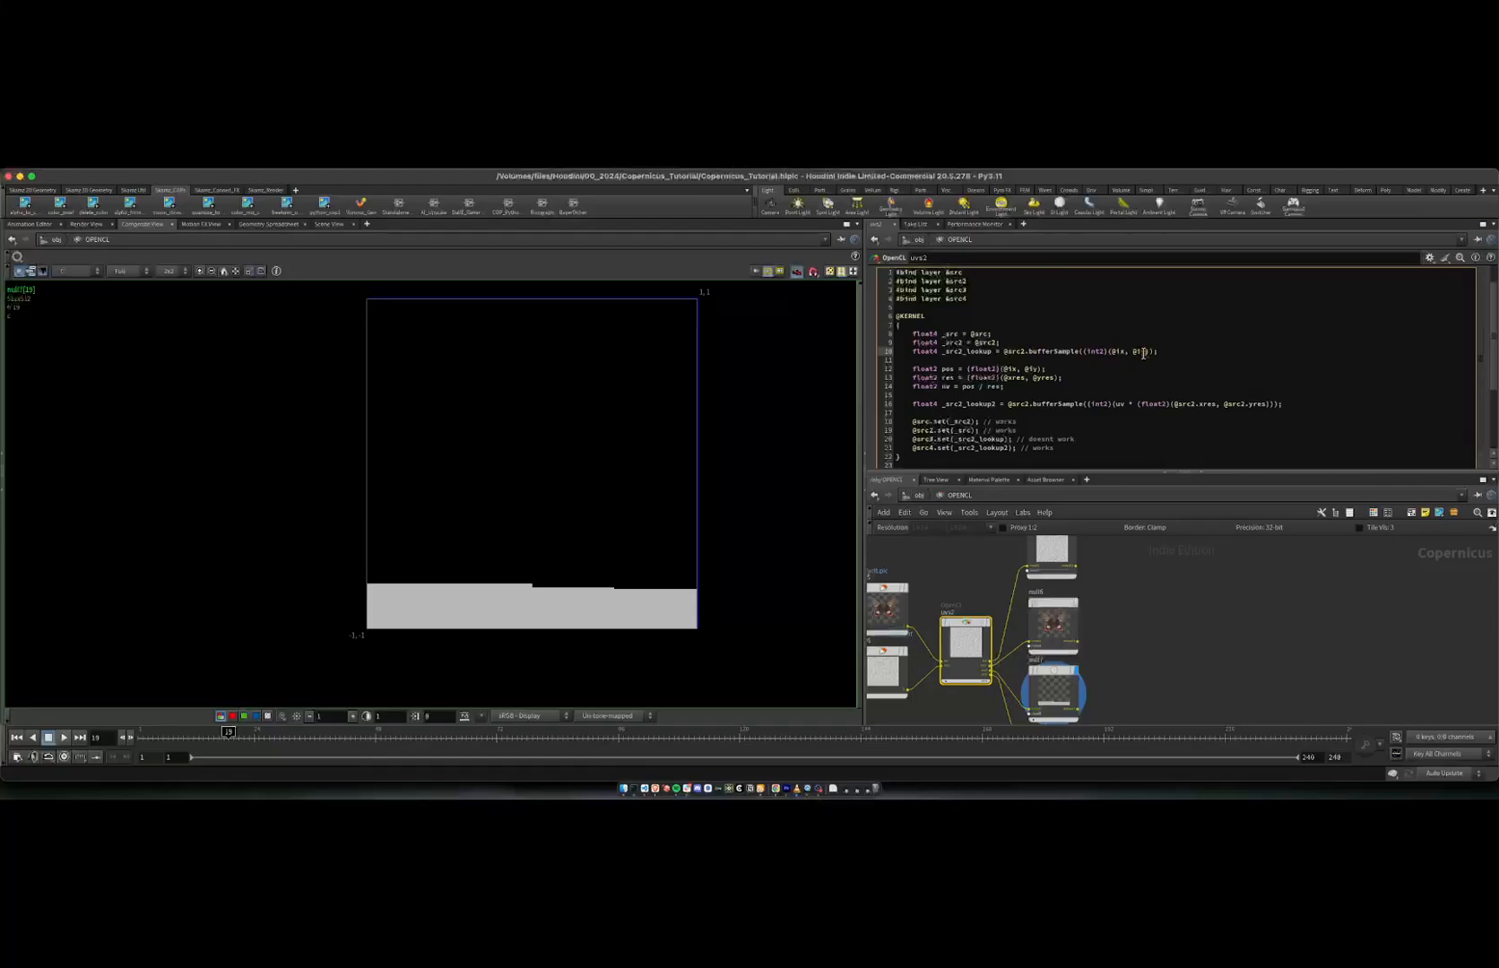
Step: Compare the parameters of the file5 and file6 input nodes, and reselect uvs2
{"action": "middle_click_drag", "start_coordinate": [919, 586], "coordinate": [983, 558]}
{"action": "left_click", "coordinate": [933, 599]}
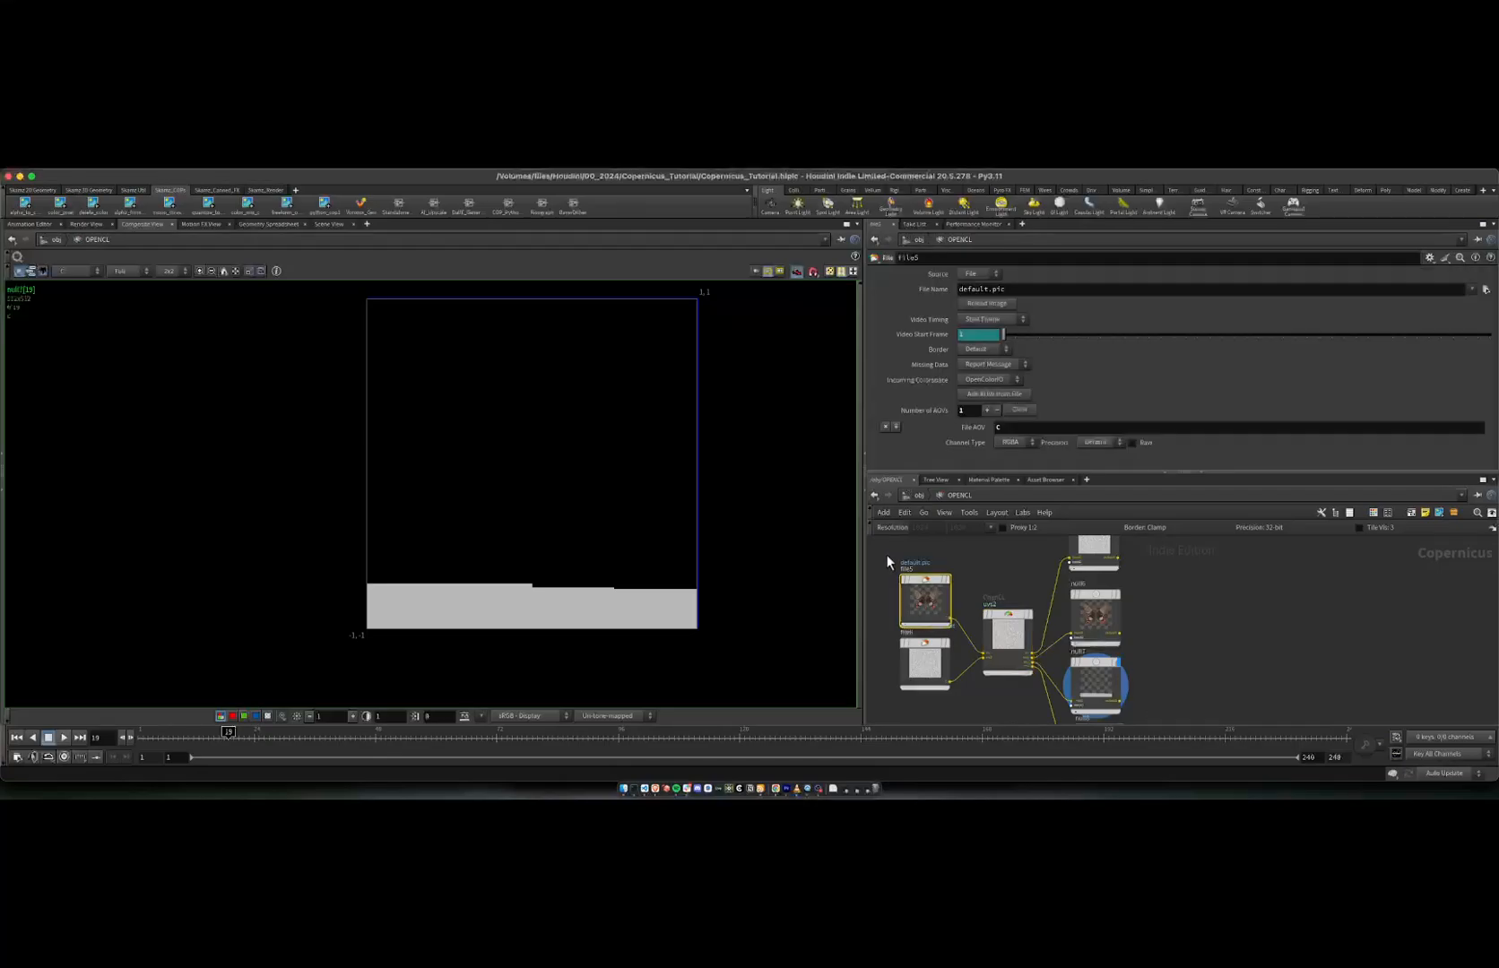
{"action": "left_click", "coordinate": [1009, 638]}
{"action": "left_click", "coordinate": [932, 612]}
{"action": "left_click", "coordinate": [928, 661]}
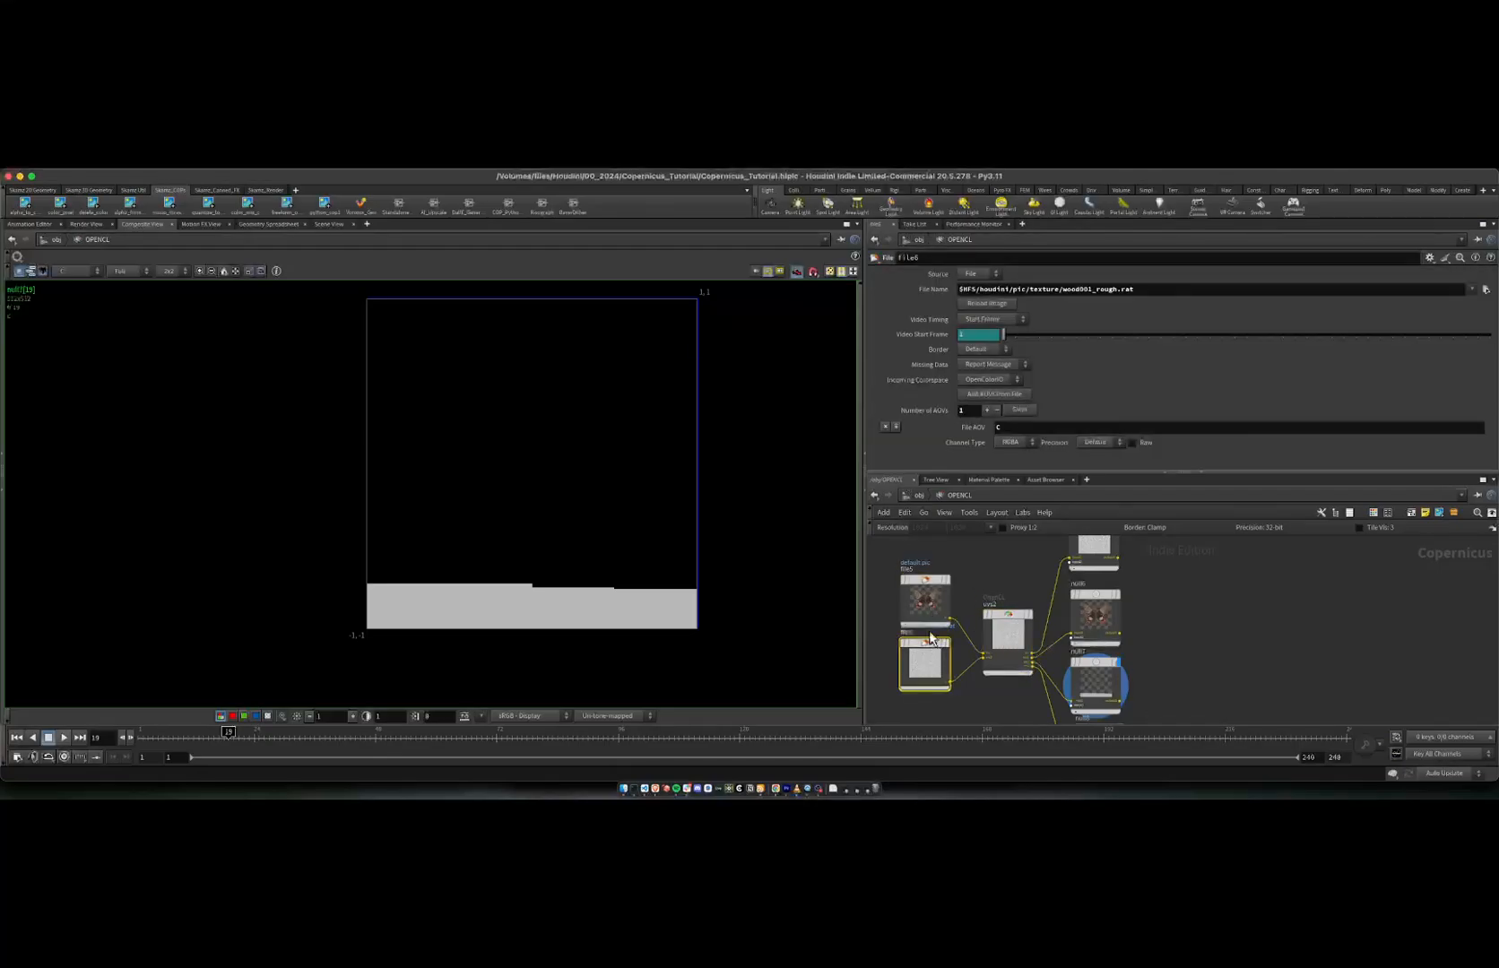
{"action": "left_click", "coordinate": [928, 610]}
{"action": "left_click", "coordinate": [926, 658]}
{"action": "left_click", "coordinate": [928, 612]}
{"action": "left_click", "coordinate": [1013, 641]}
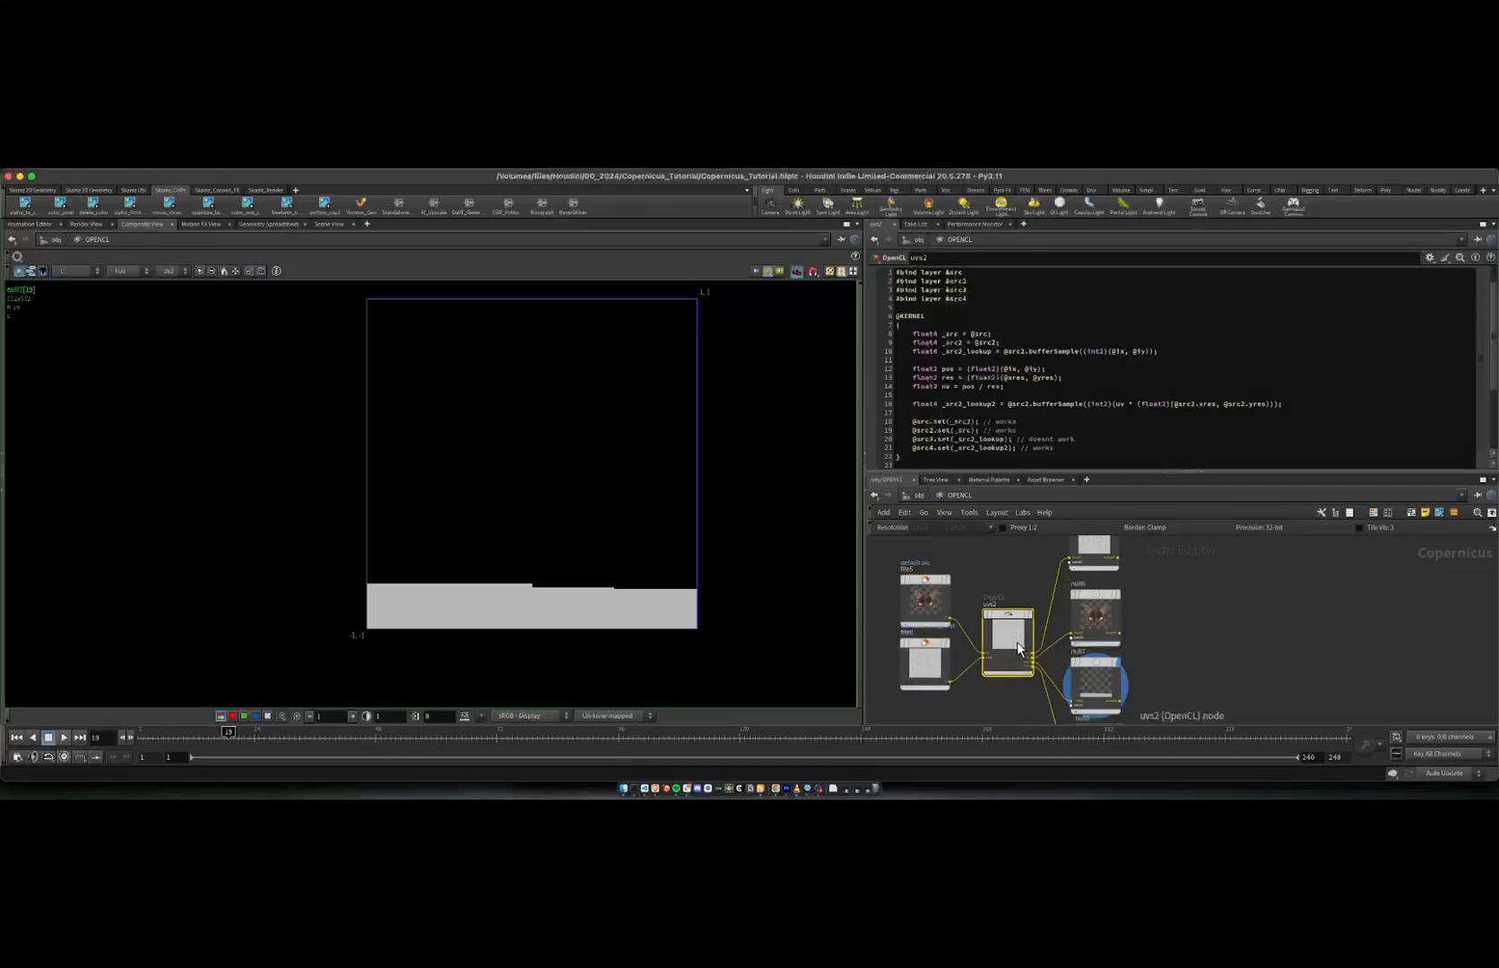
{"action": "middle_click_drag", "start_coordinate": [1180, 648], "coordinate": [1179, 592]}
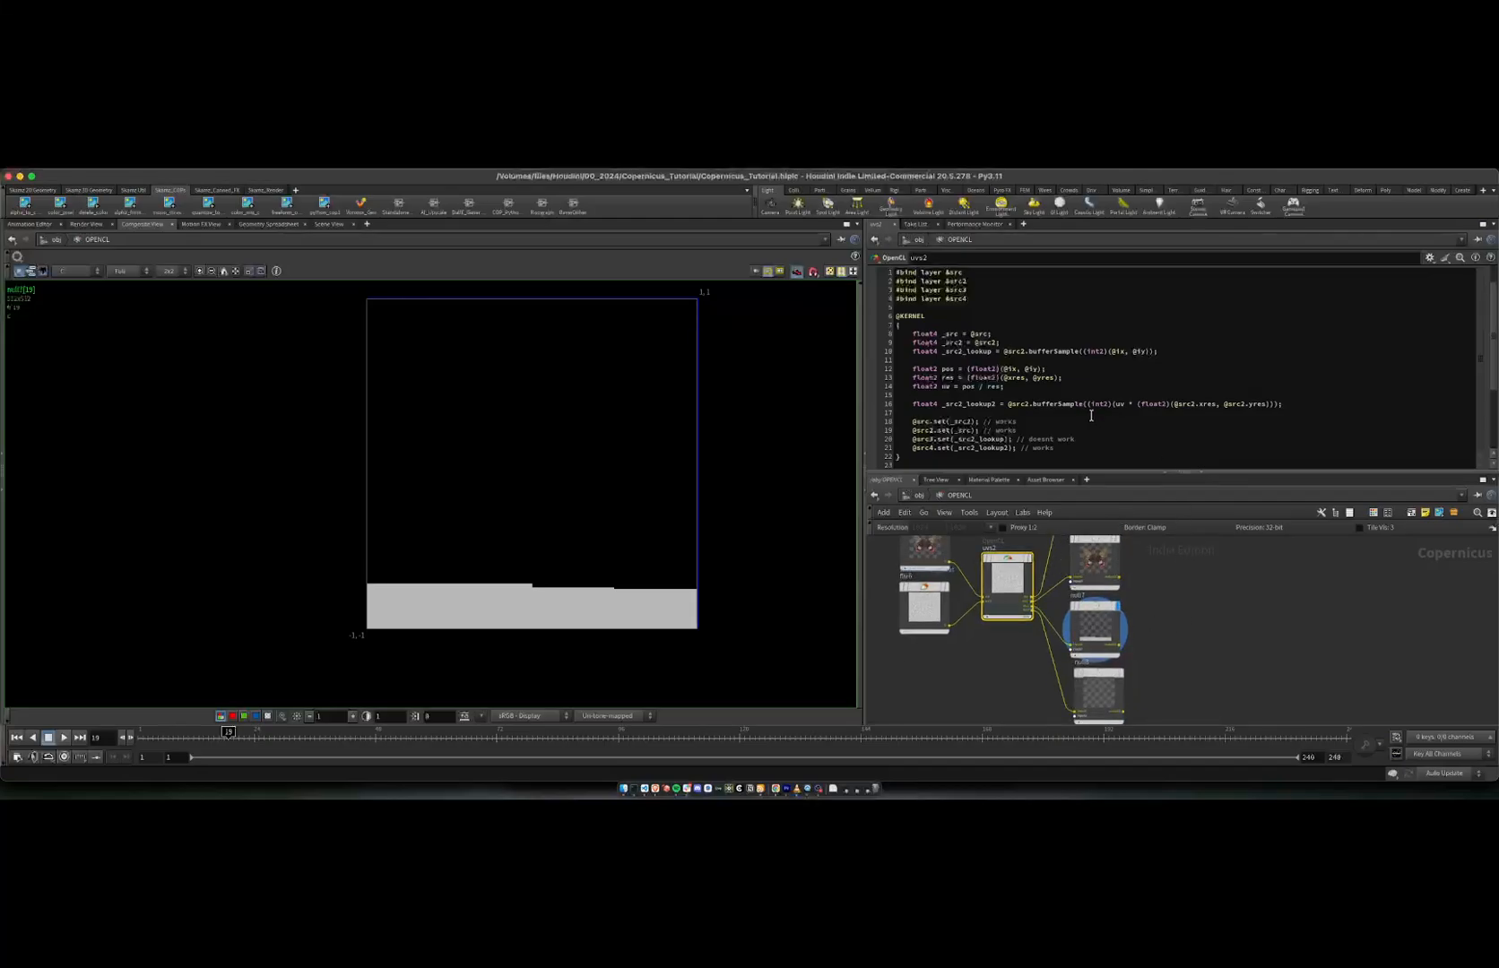
{"action": "left_click_drag", "start_coordinate": [1028, 390], "coordinate": [924, 379]}
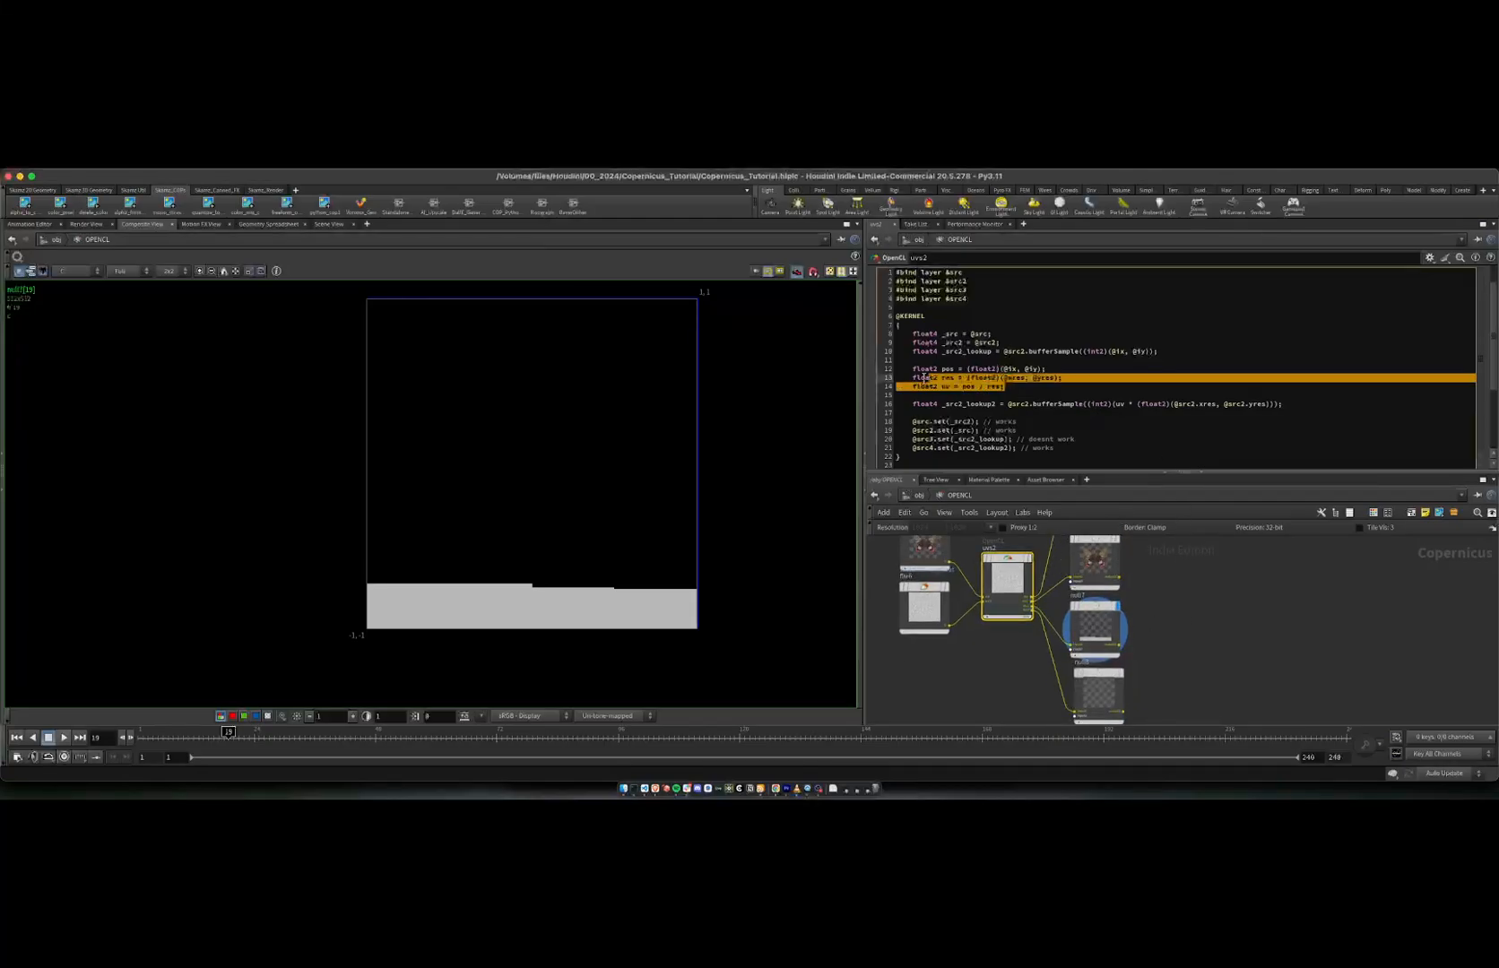
{"action": "left_click_drag", "start_coordinate": [1112, 352], "coordinate": [1146, 351]}
{"action": "left_click", "coordinate": [1137, 351]}
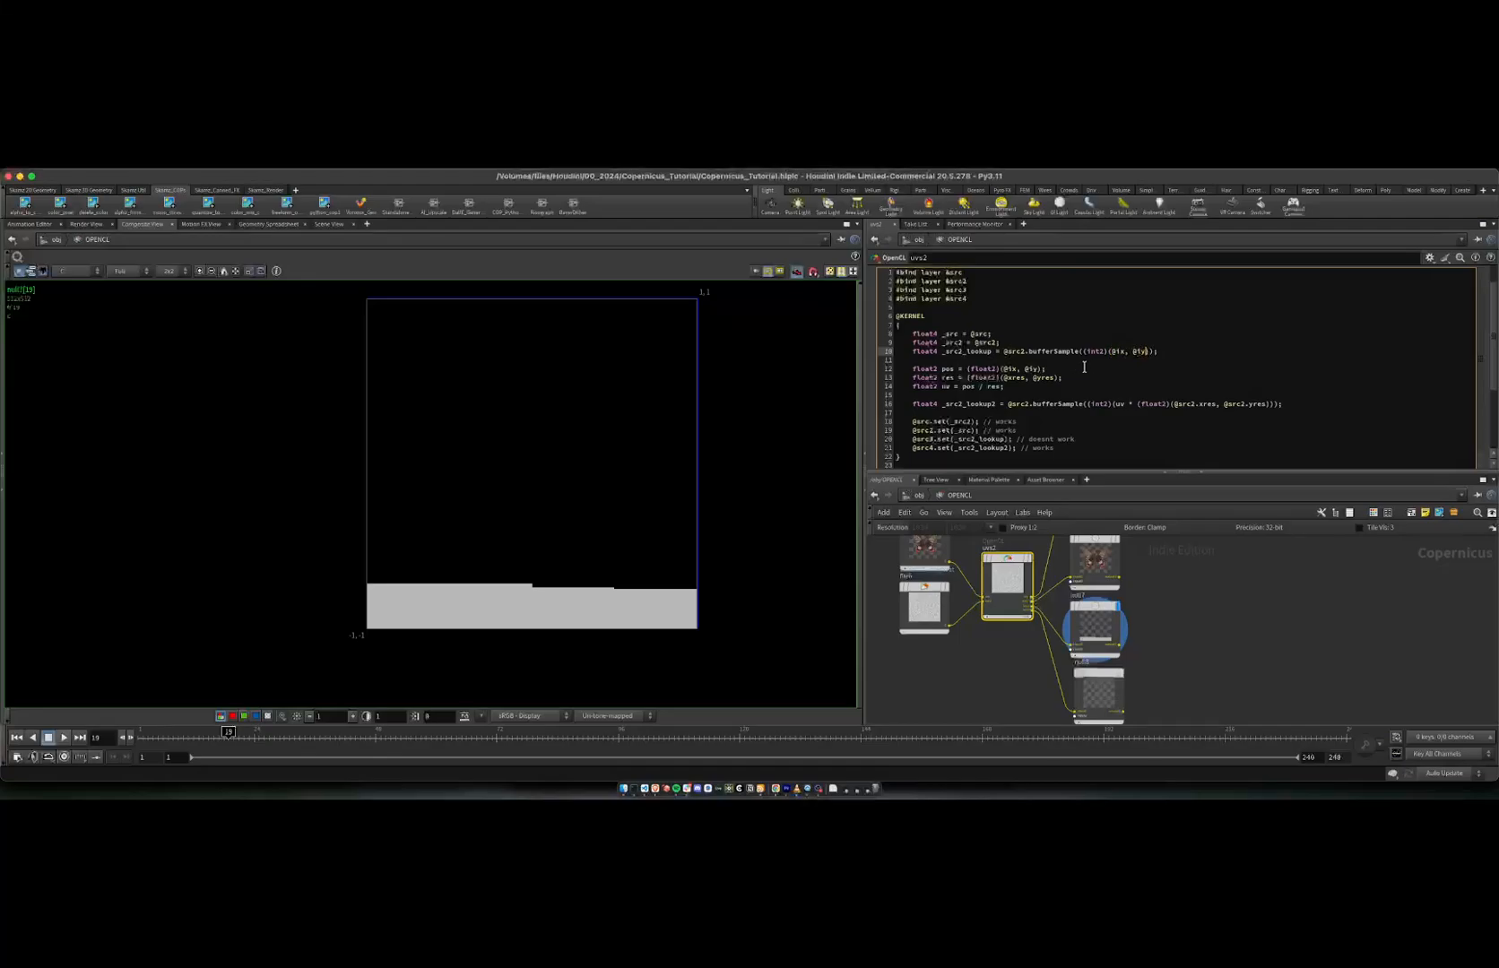
{"action": "left_click_drag", "start_coordinate": [1017, 387], "coordinate": [913, 379]}
{"action": "left_click", "coordinate": [1033, 378]}
{"action": "left_click_drag", "start_coordinate": [1172, 404], "coordinate": [1271, 402]}
{"action": "left_click", "coordinate": [1269, 402]}
{"action": "left_click", "coordinate": [1187, 432]}
{"action": "left_click", "coordinate": [1227, 612]}
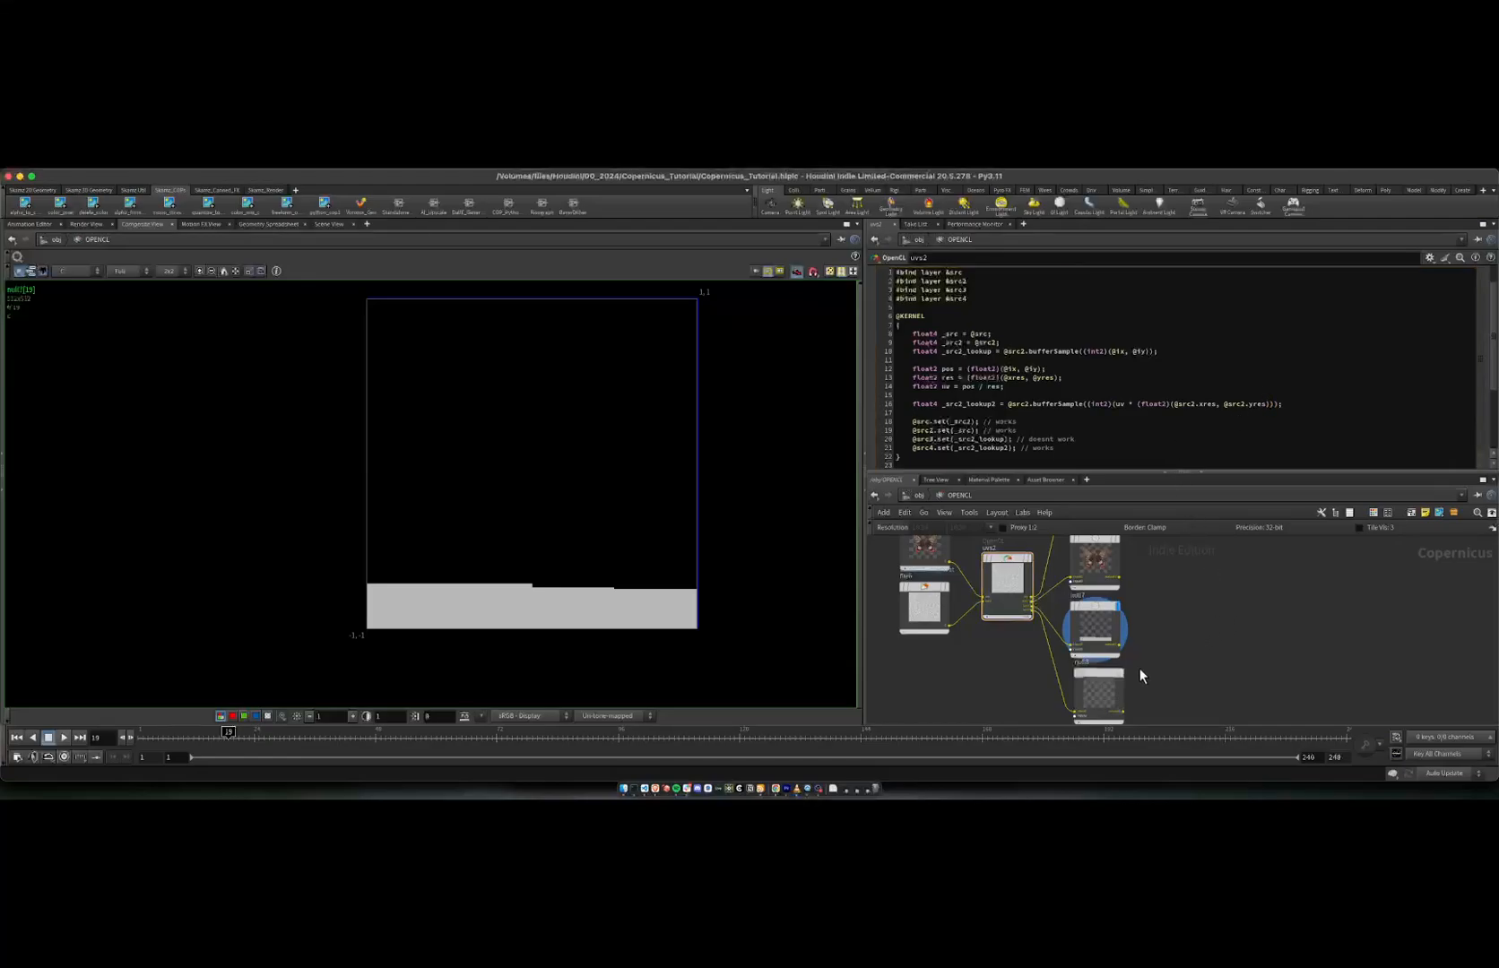
Step: Display null8, compare its image with the file5 input, and reselect uvs2
{"action": "left_click", "coordinate": [1121, 674]}
{"action": "left_click", "coordinate": [1097, 673]}
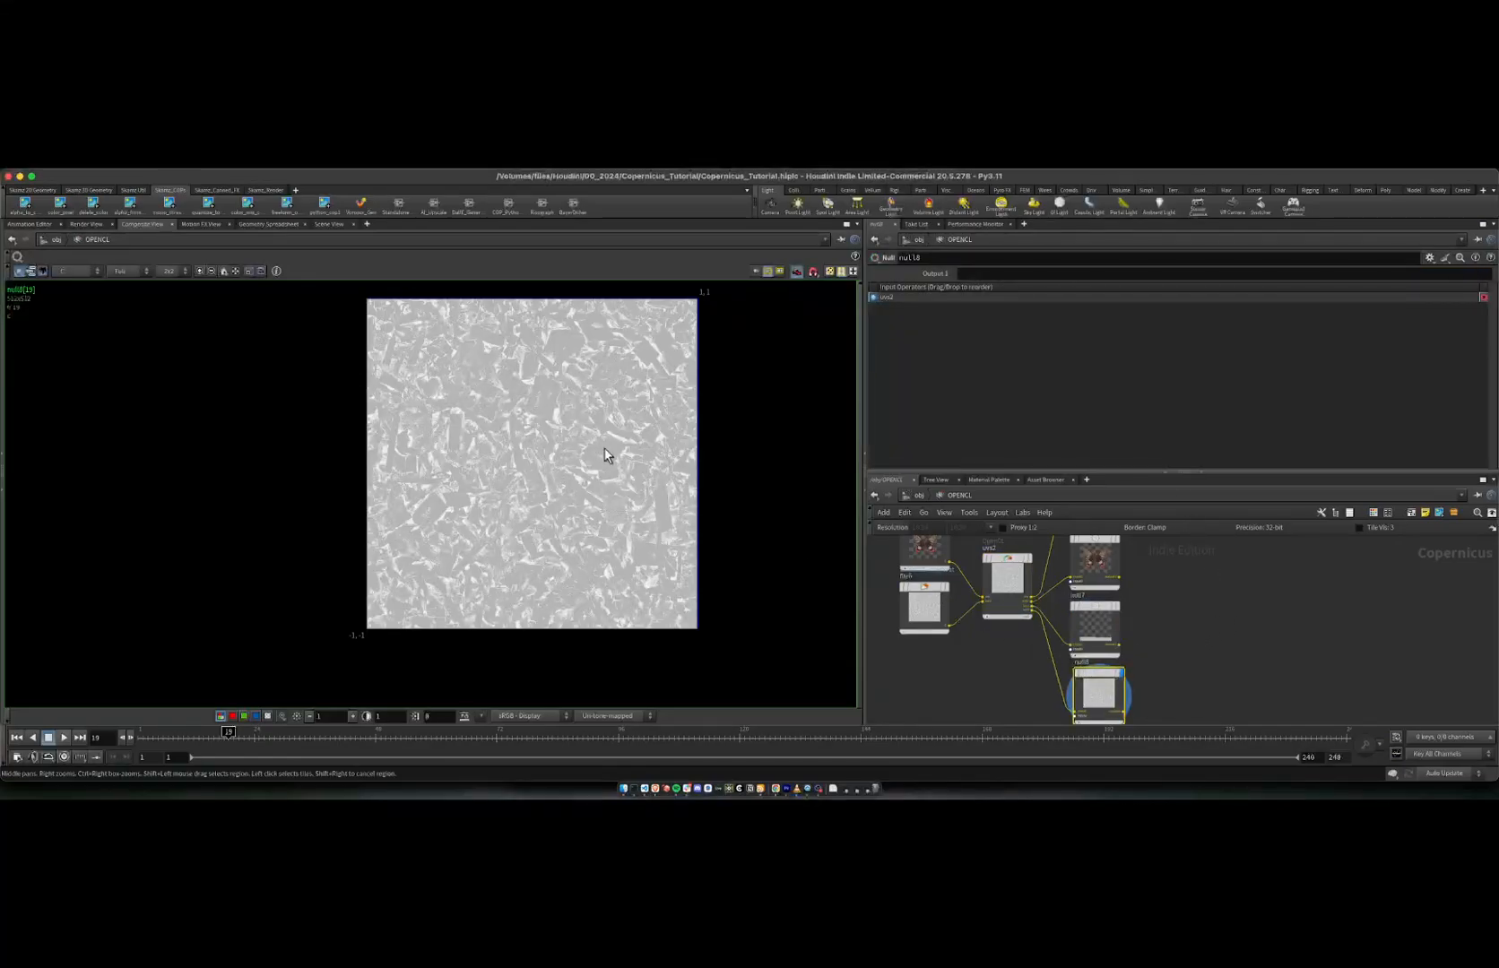
{"action": "scroll", "coordinate": [536, 467], "scroll_direction": "down", "scroll_amount": 1}
{"action": "middle_click_drag", "start_coordinate": [536, 467], "coordinate": [519, 495]}
{"action": "scroll", "coordinate": [516, 495], "scroll_direction": "up", "scroll_amount": 1}
{"action": "middle_click_drag", "start_coordinate": [937, 552], "coordinate": [952, 585]}
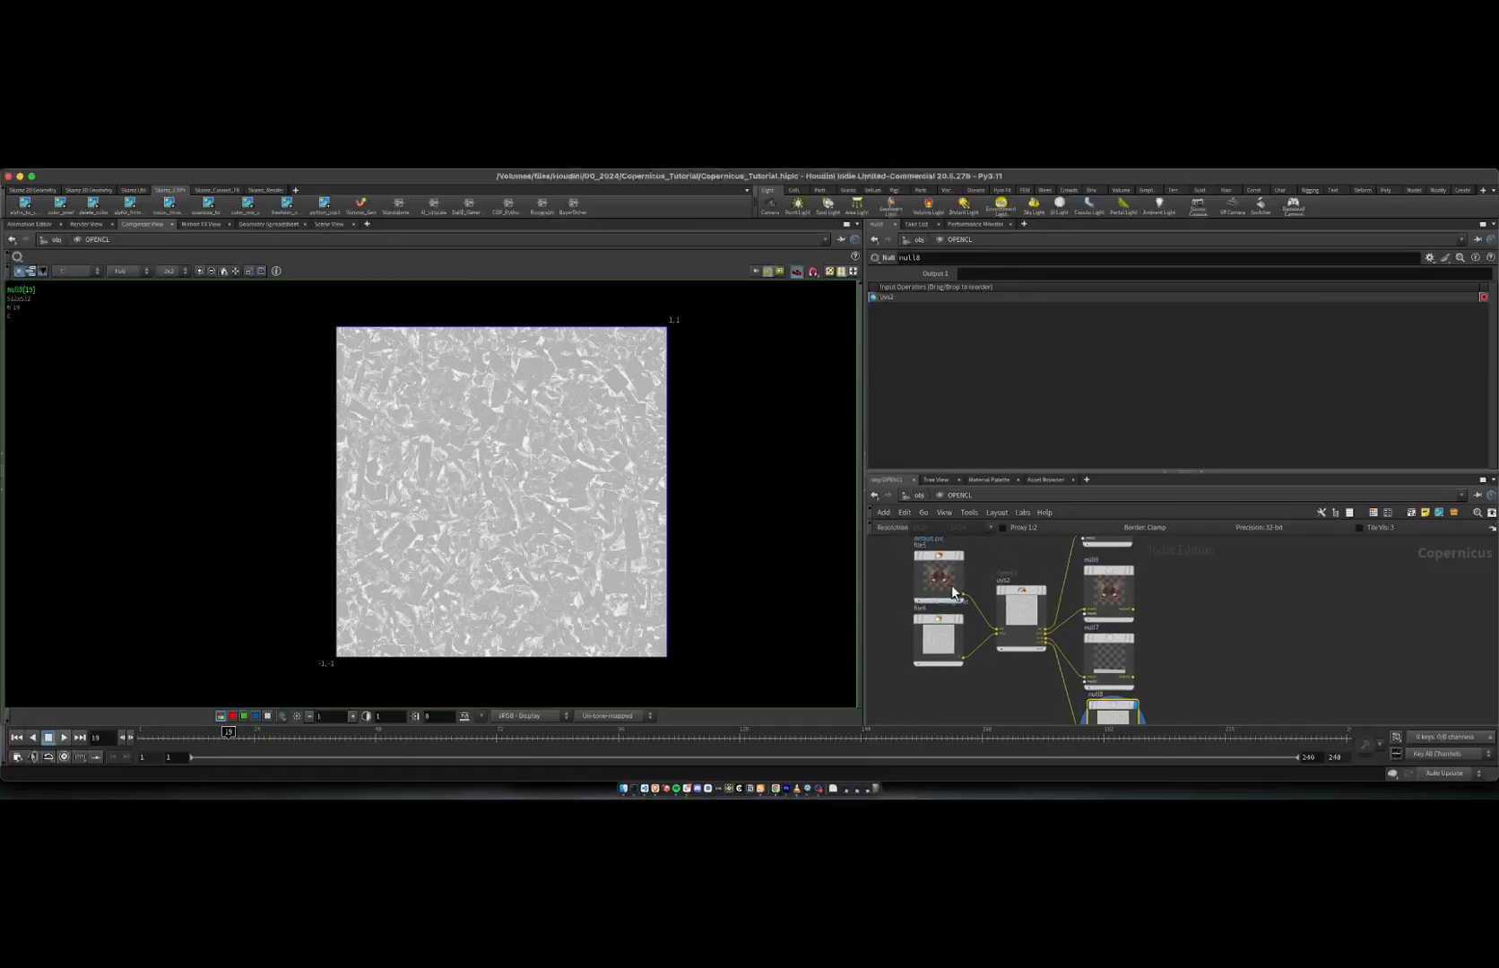
{"action": "left_click", "coordinate": [961, 554]}
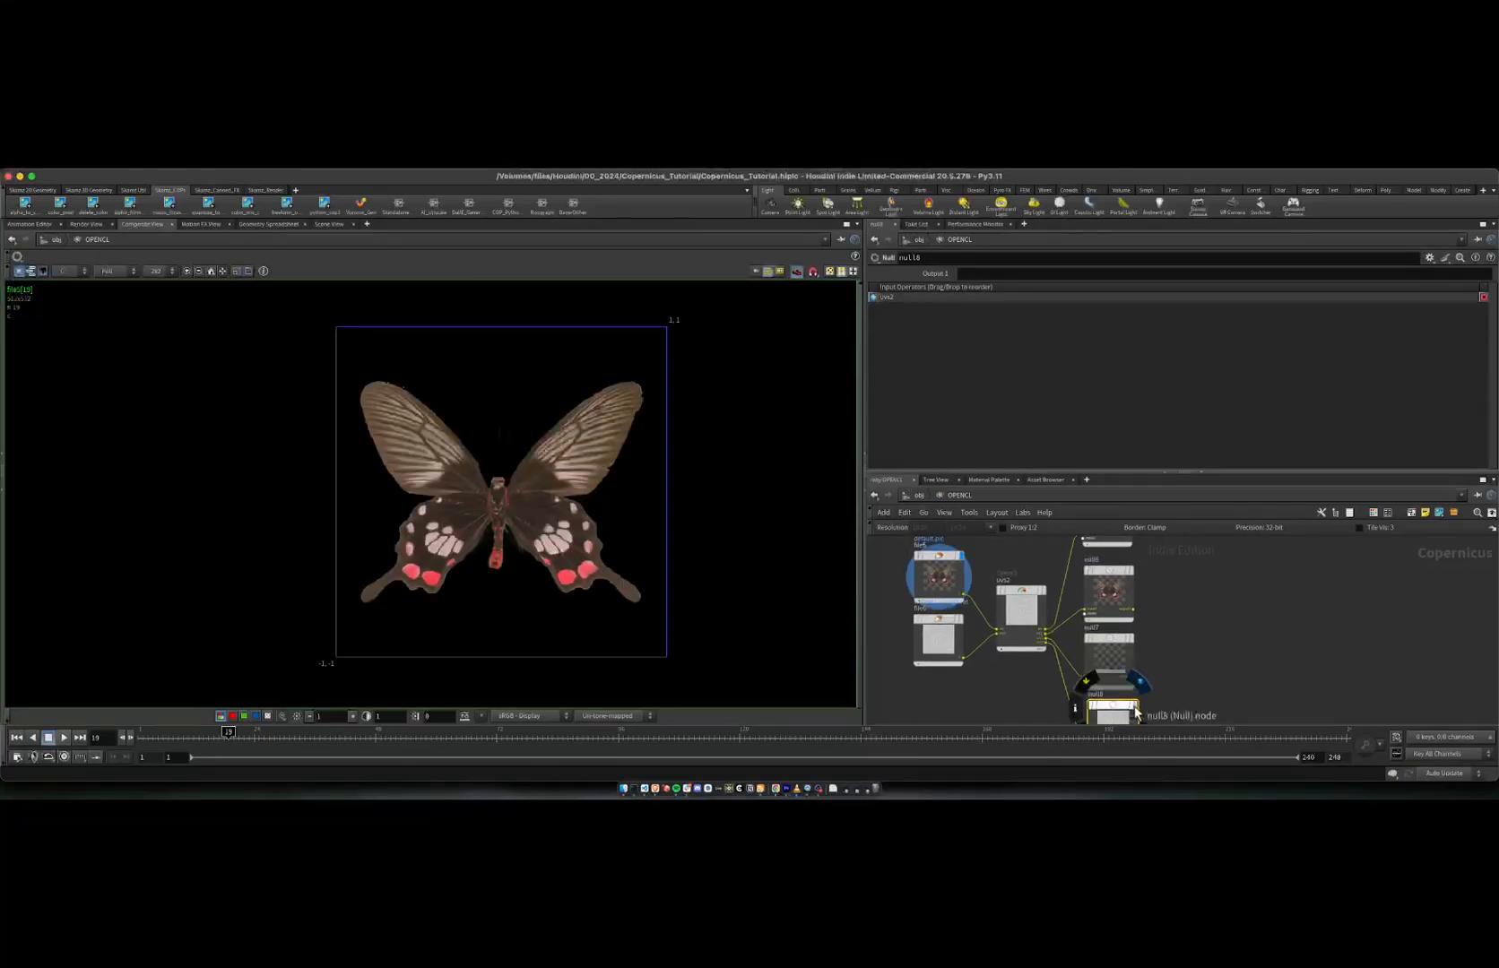
{"action": "left_click", "coordinate": [1150, 694]}
{"action": "left_click", "coordinate": [1035, 623]}
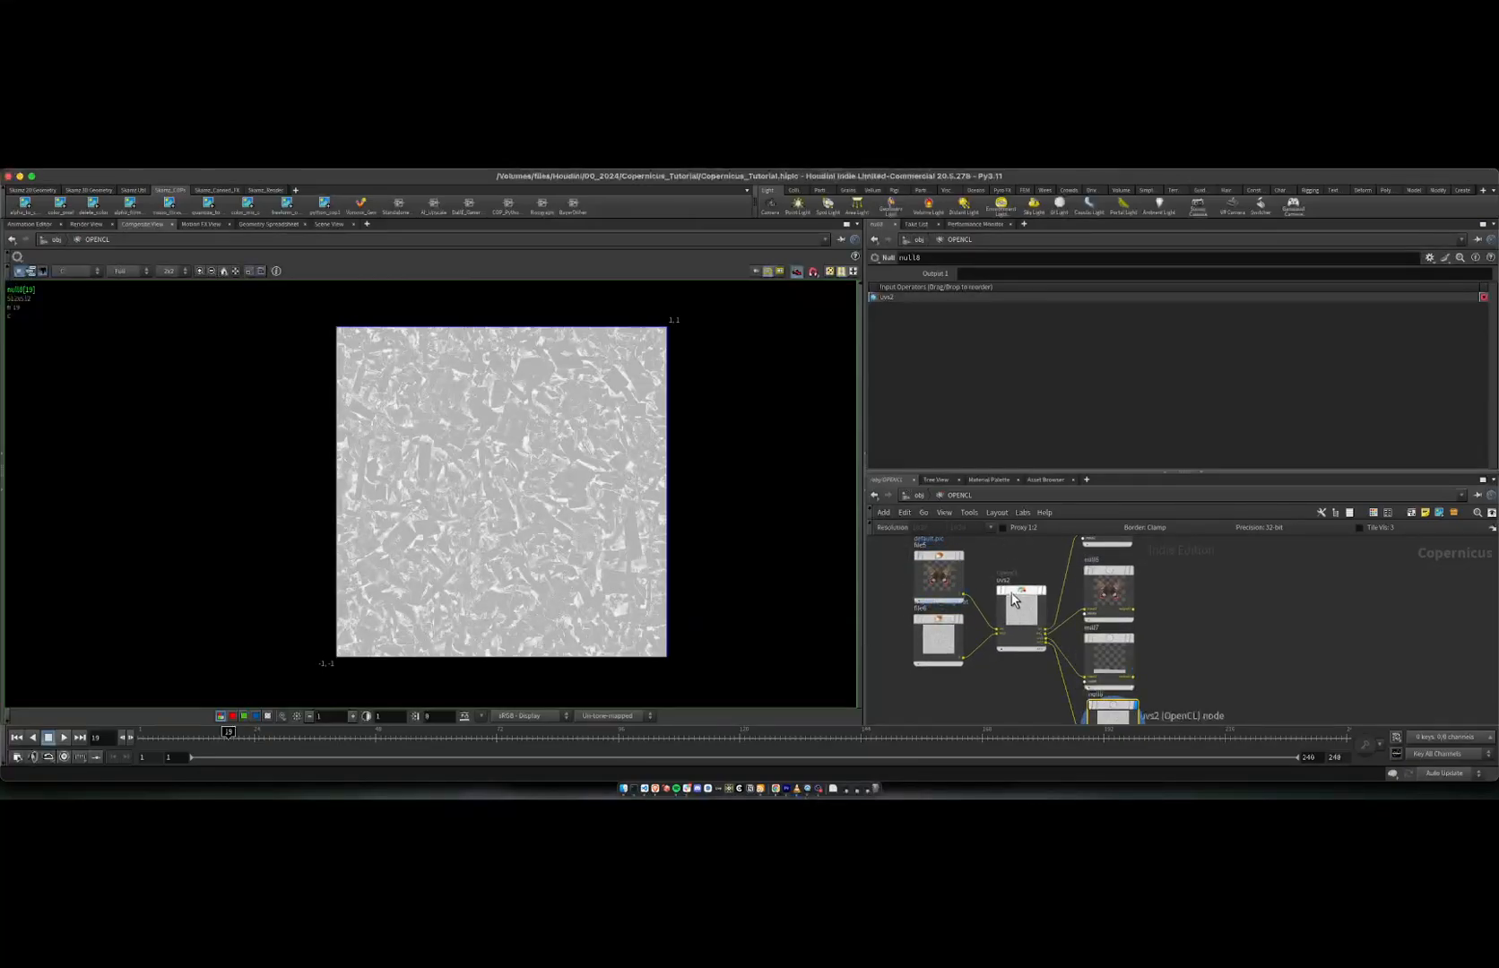
Step: Go inside the slow_pixel_sort node to view its pixel_sorting OpenCL kernel and result
{"action": "middle_click_drag", "start_coordinate": [1228, 671], "coordinate": [1222, 610]}
{"action": "scroll", "coordinate": [1173, 653], "scroll_direction": "down", "scroll_amount": 2}
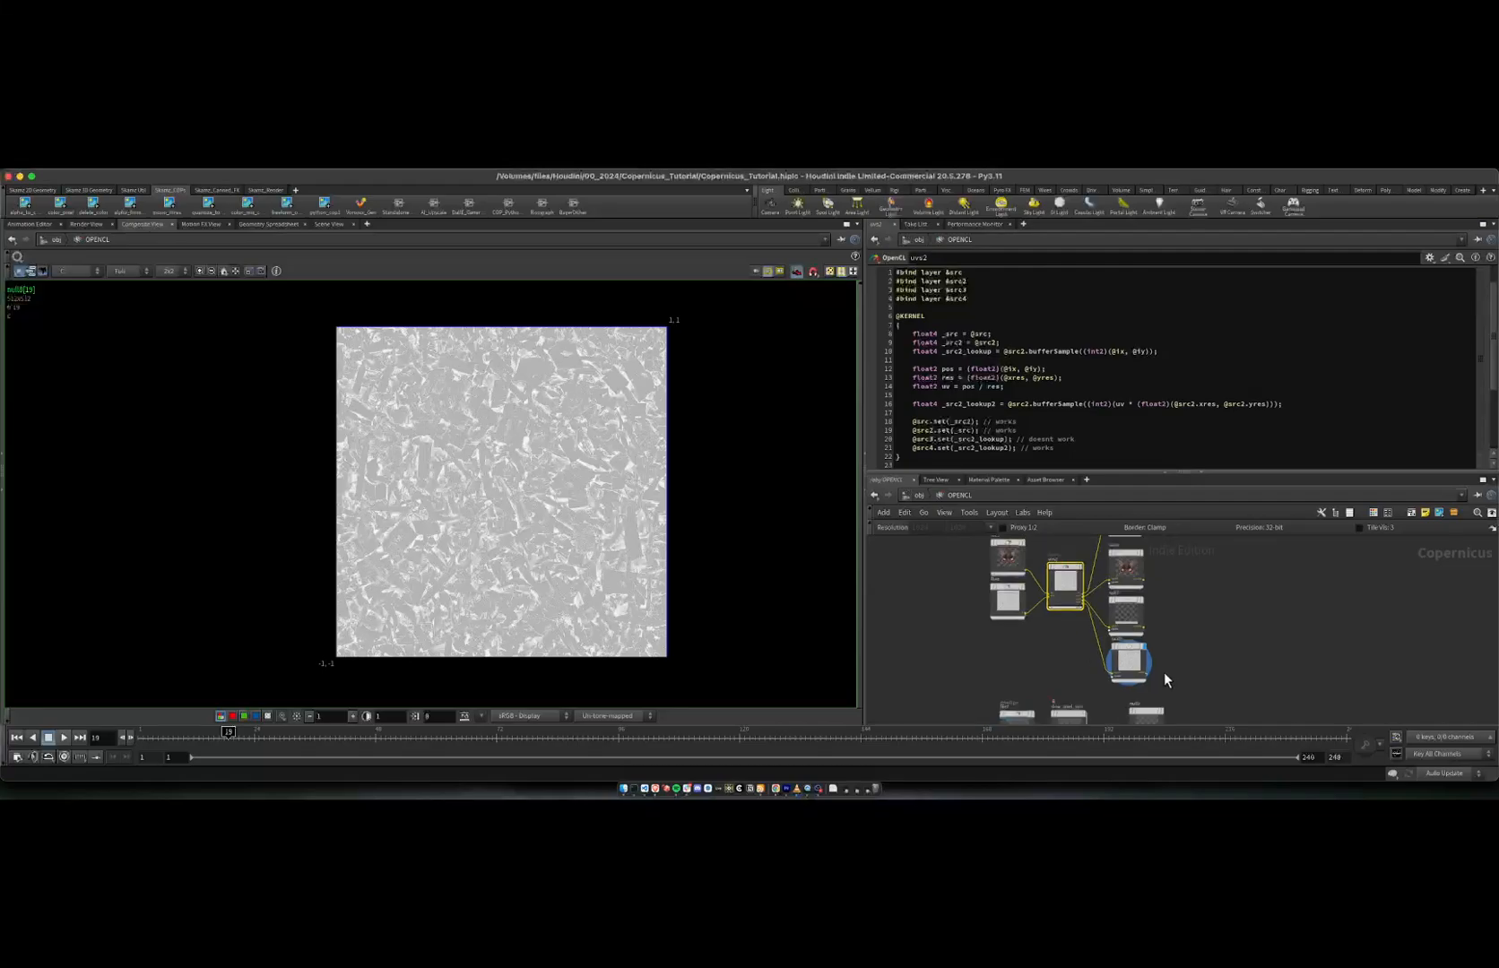
{"action": "middle_click_drag", "start_coordinate": [1164, 672], "coordinate": [1140, 601]}
{"action": "middle_click_drag", "start_coordinate": [1042, 602], "coordinate": [1024, 576]}
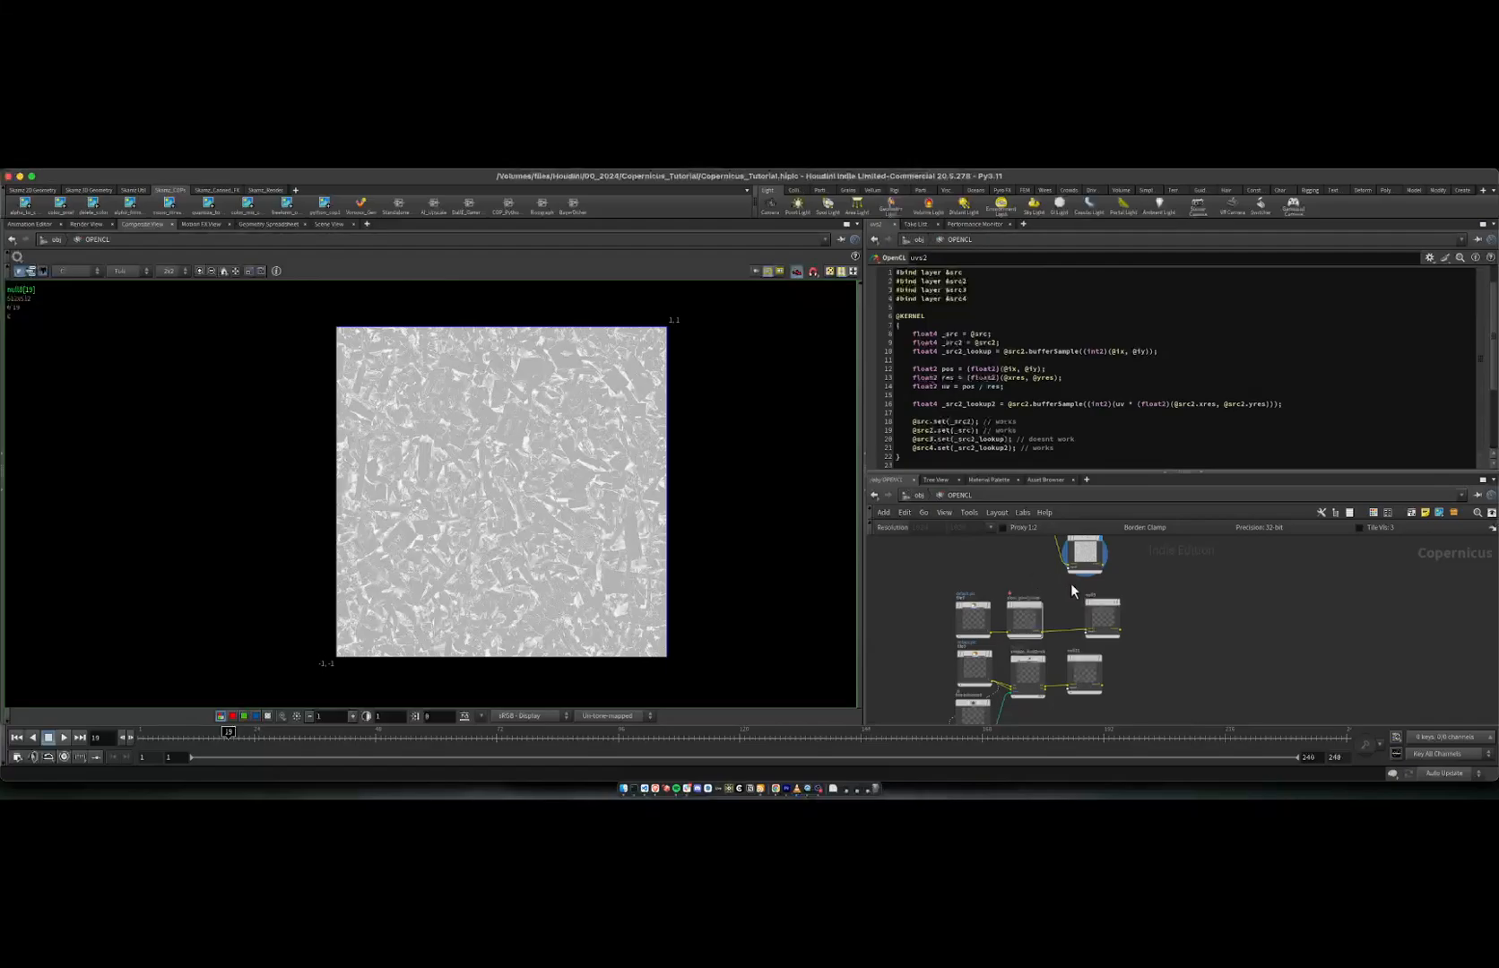
{"action": "scroll", "coordinate": [1040, 592], "scroll_direction": "up", "scroll_amount": 3}
{"action": "mouse_move", "coordinate": [1025, 610]}
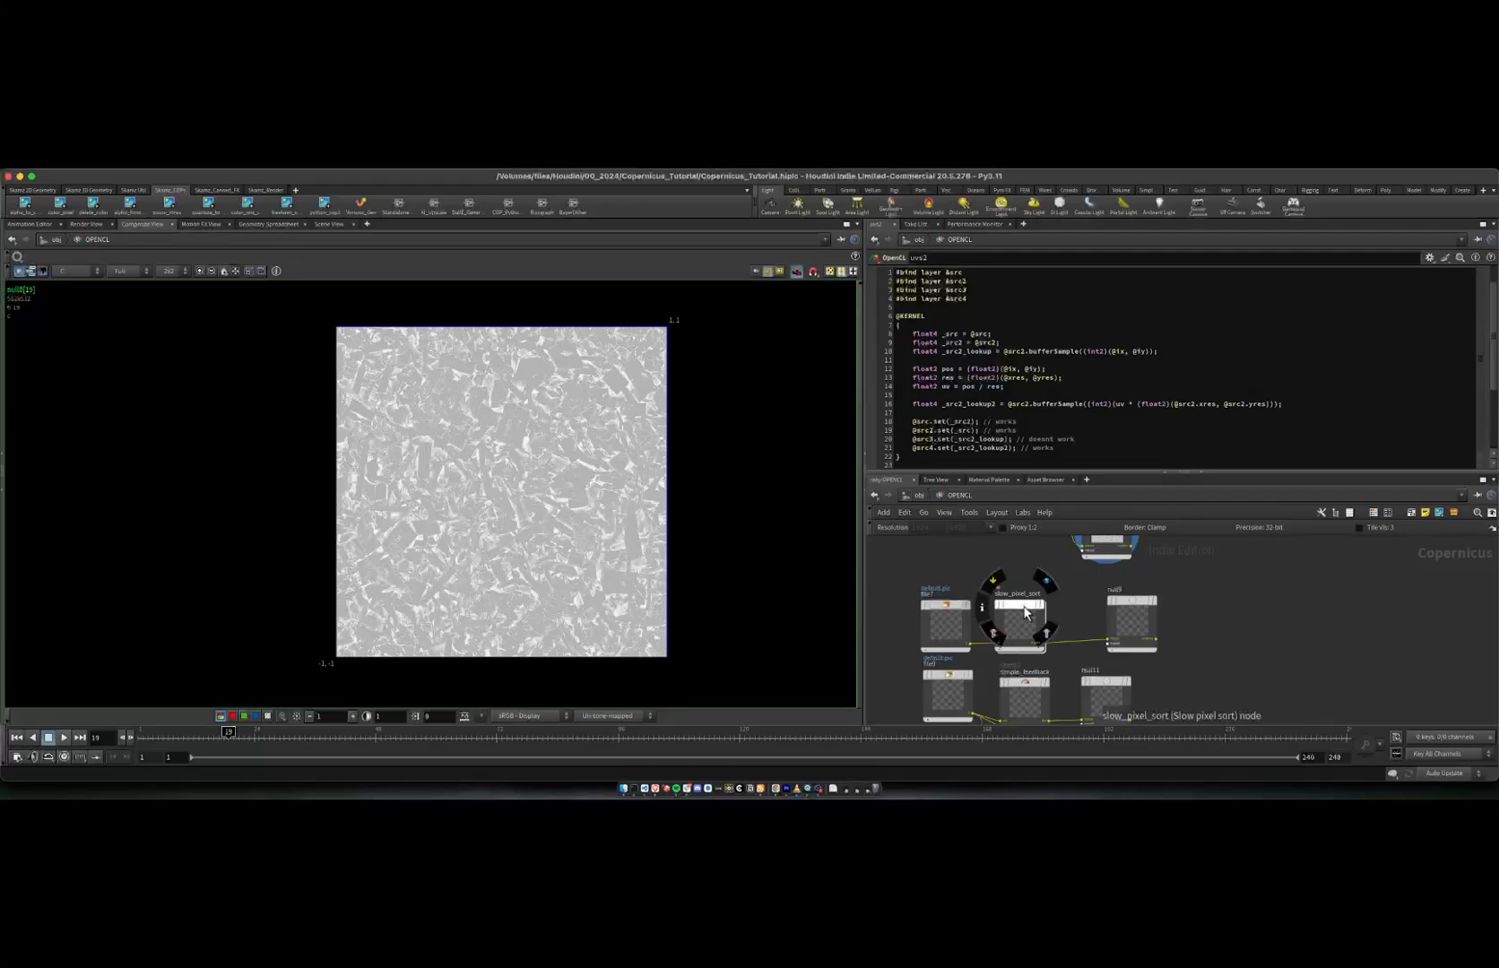
{"action": "left_click", "coordinate": [1019, 626]}
{"action": "double_click", "coordinate": [1016, 602]}
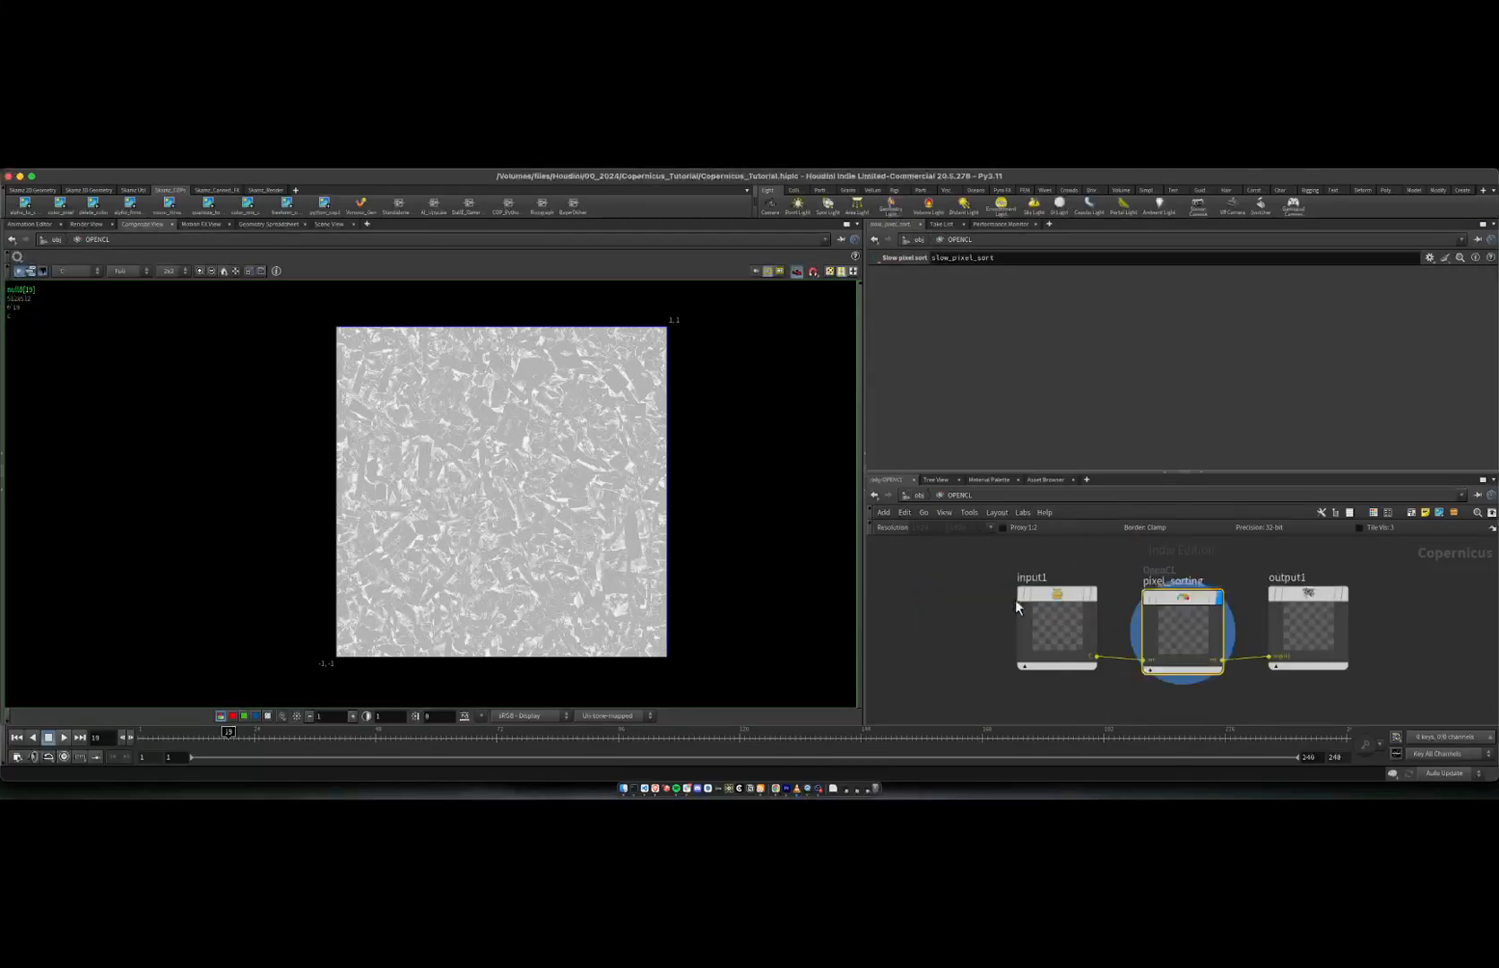
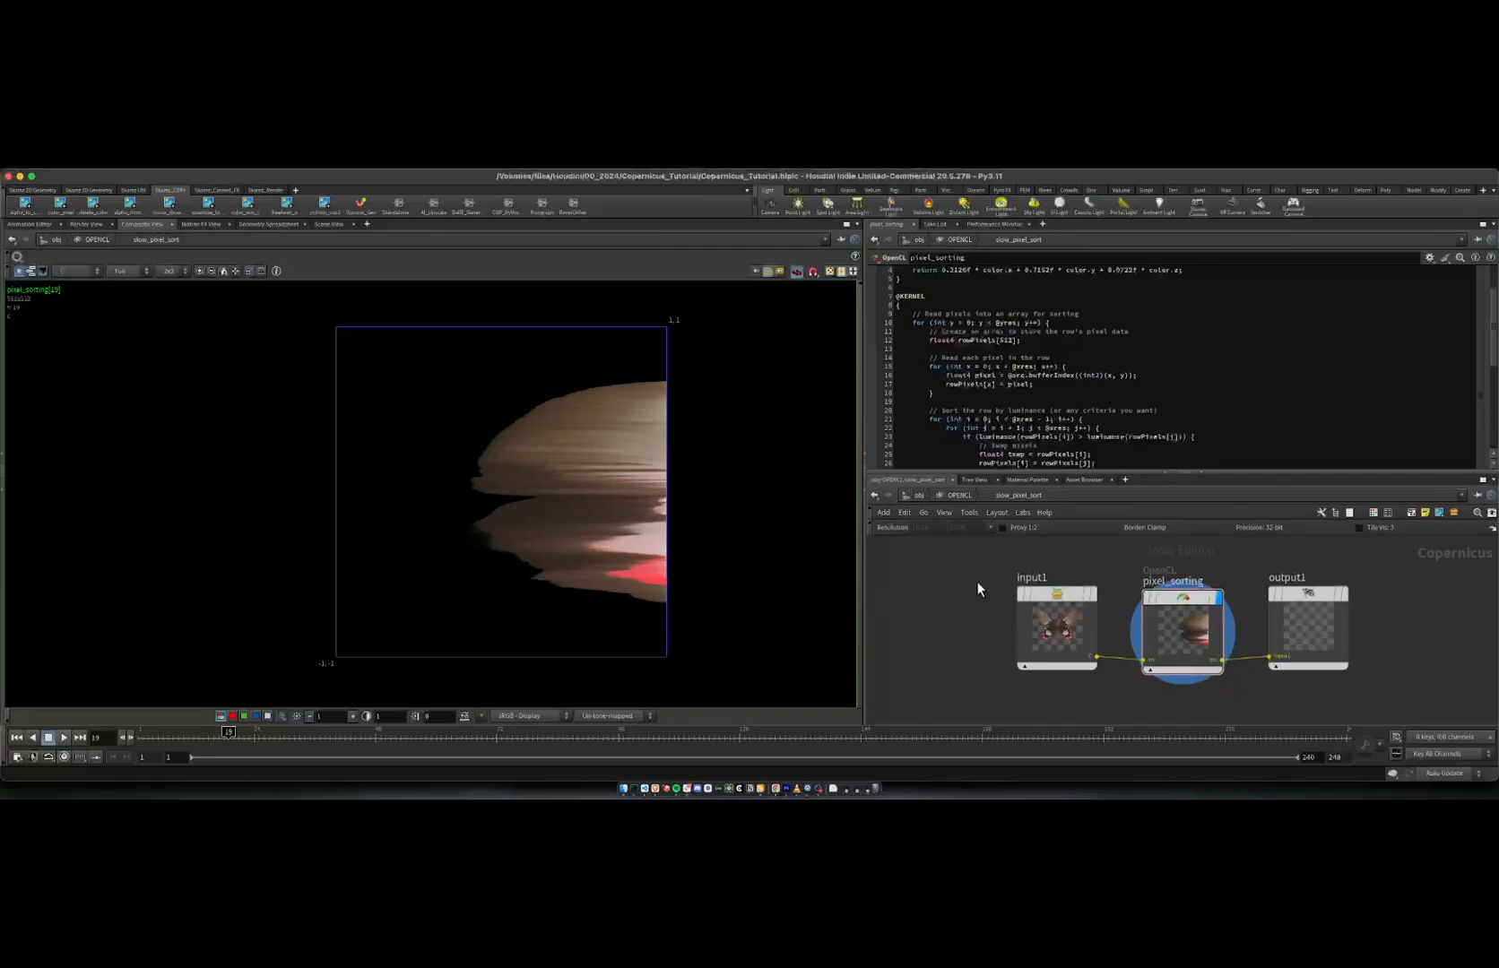
{"action": "middle_click_drag", "start_coordinate": [933, 579], "coordinate": [919, 593]}
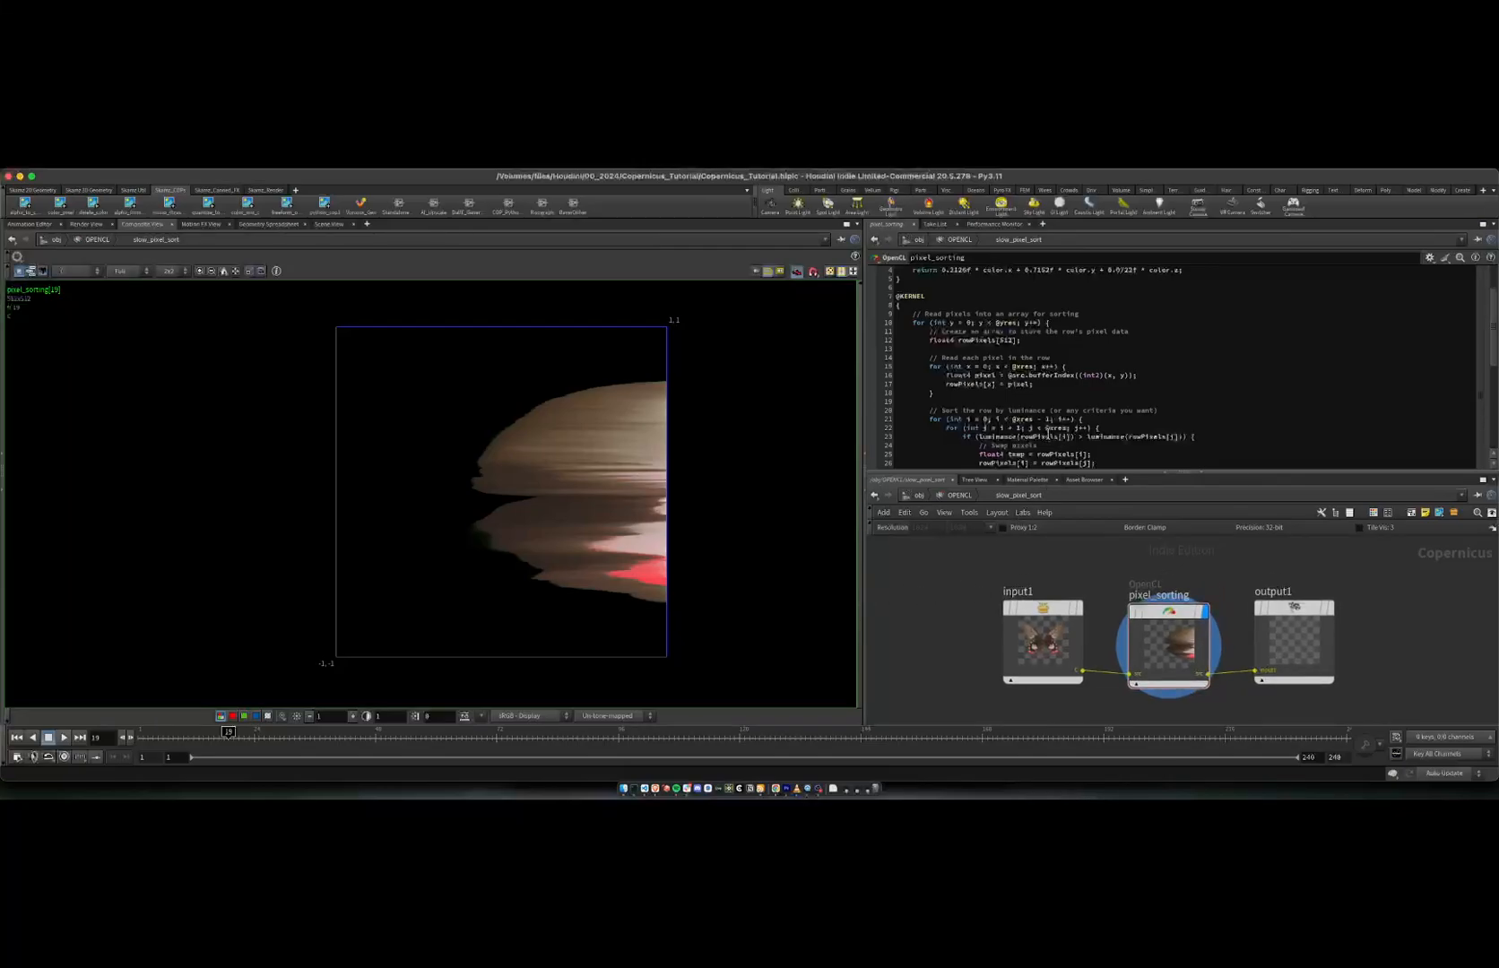
Step: Examine the Tile Size setting in the pixel_sorting node's options
{"action": "scroll", "coordinate": [1048, 431], "scroll_direction": "up", "scroll_amount": 2}
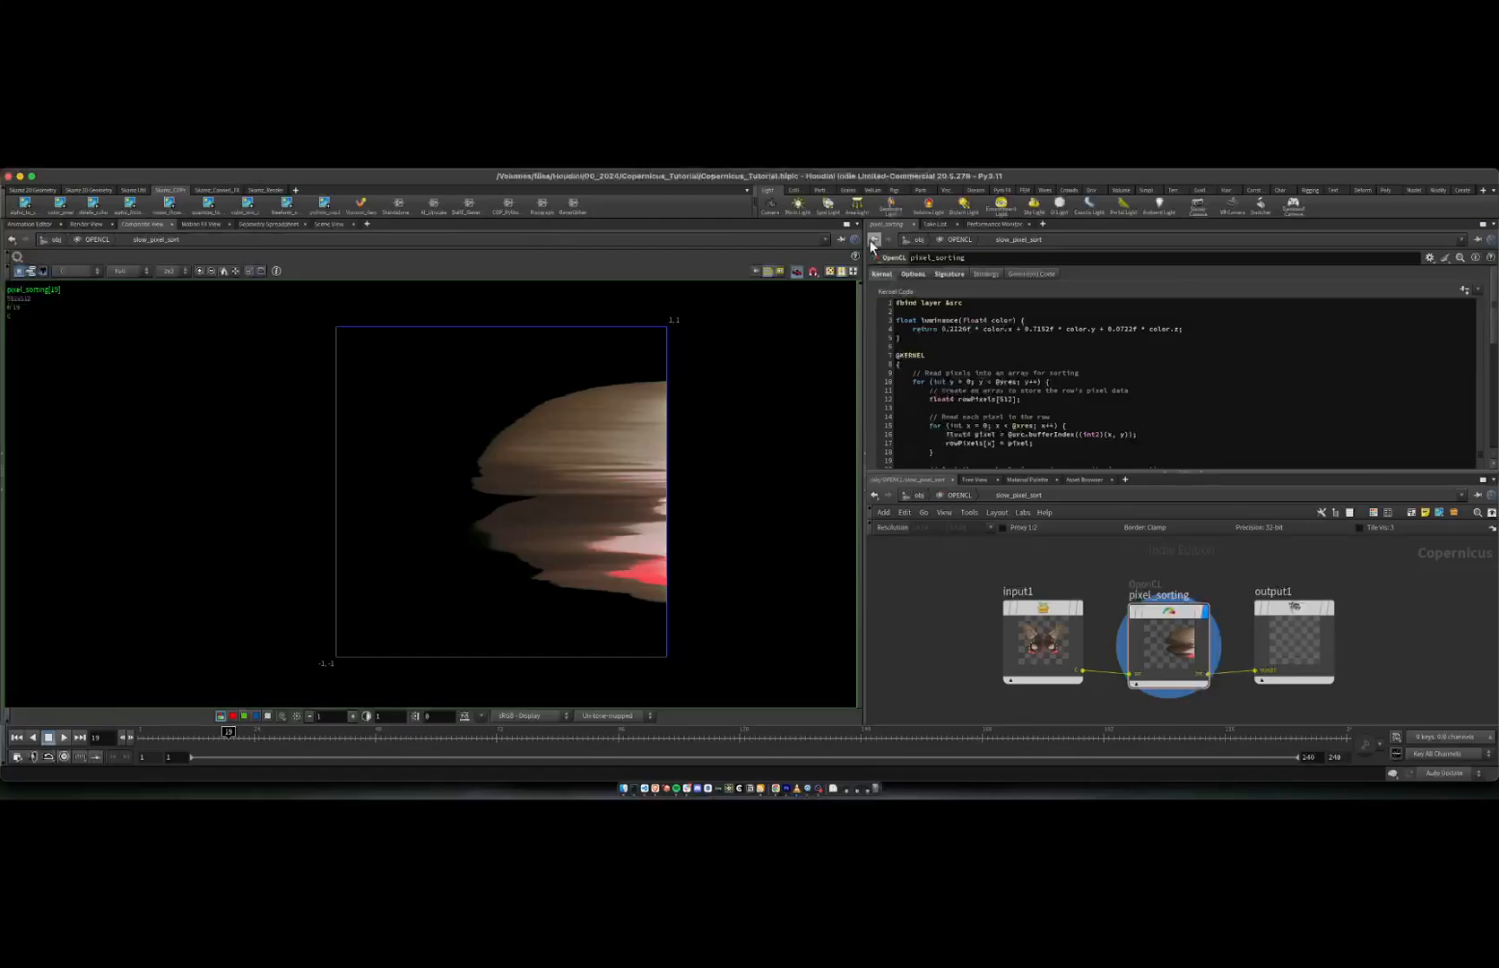
{"action": "left_click", "coordinate": [913, 273]}
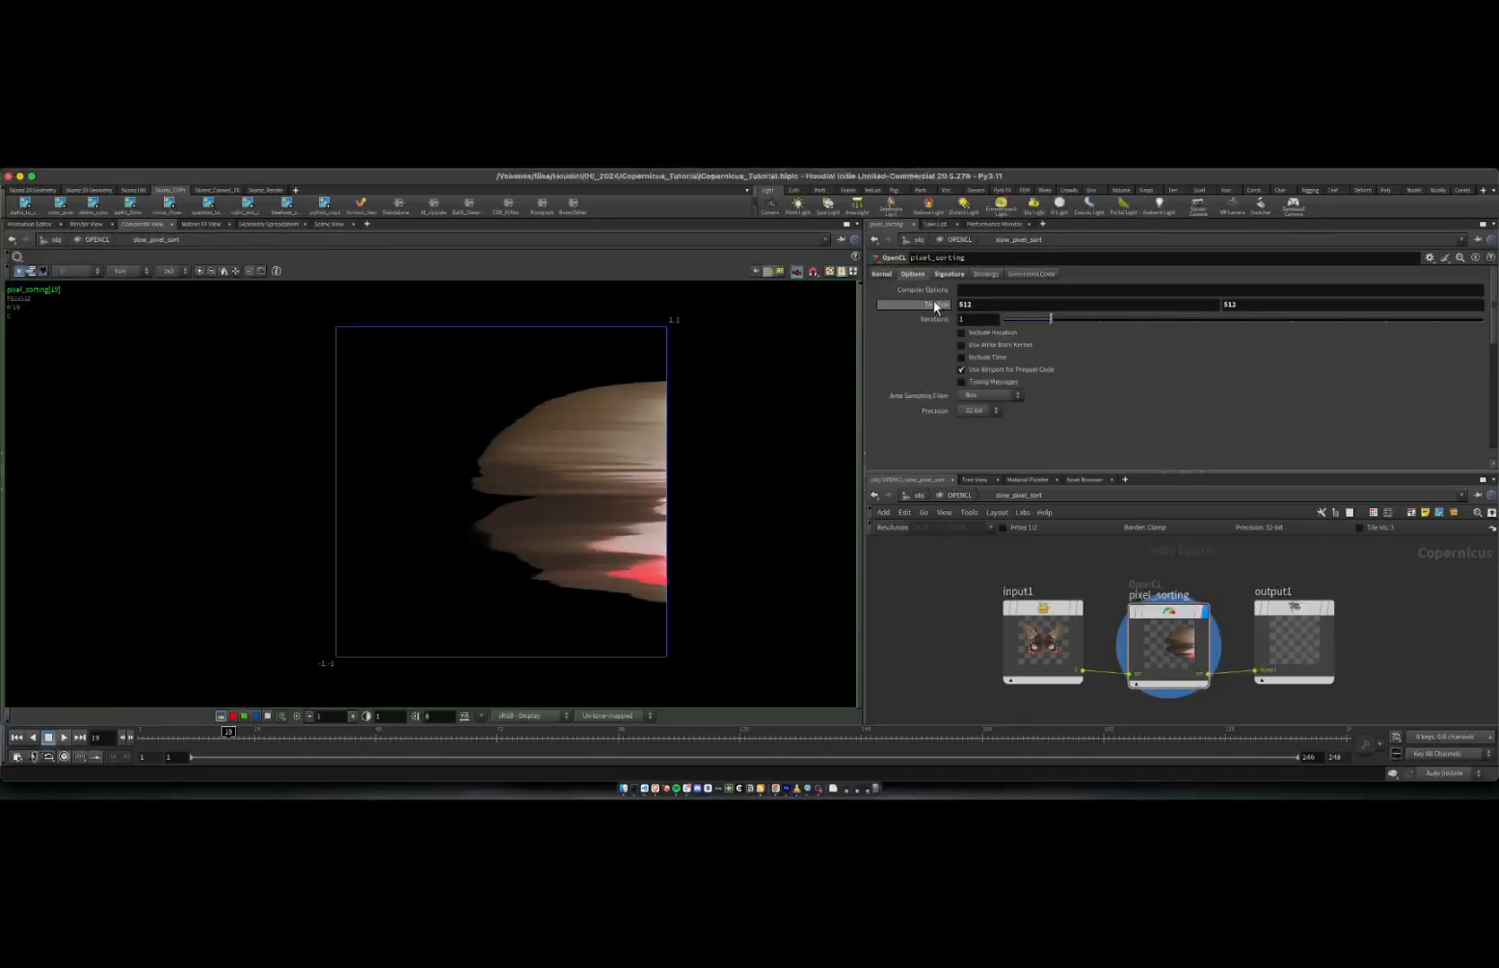
{"action": "double_click", "coordinate": [968, 305]}
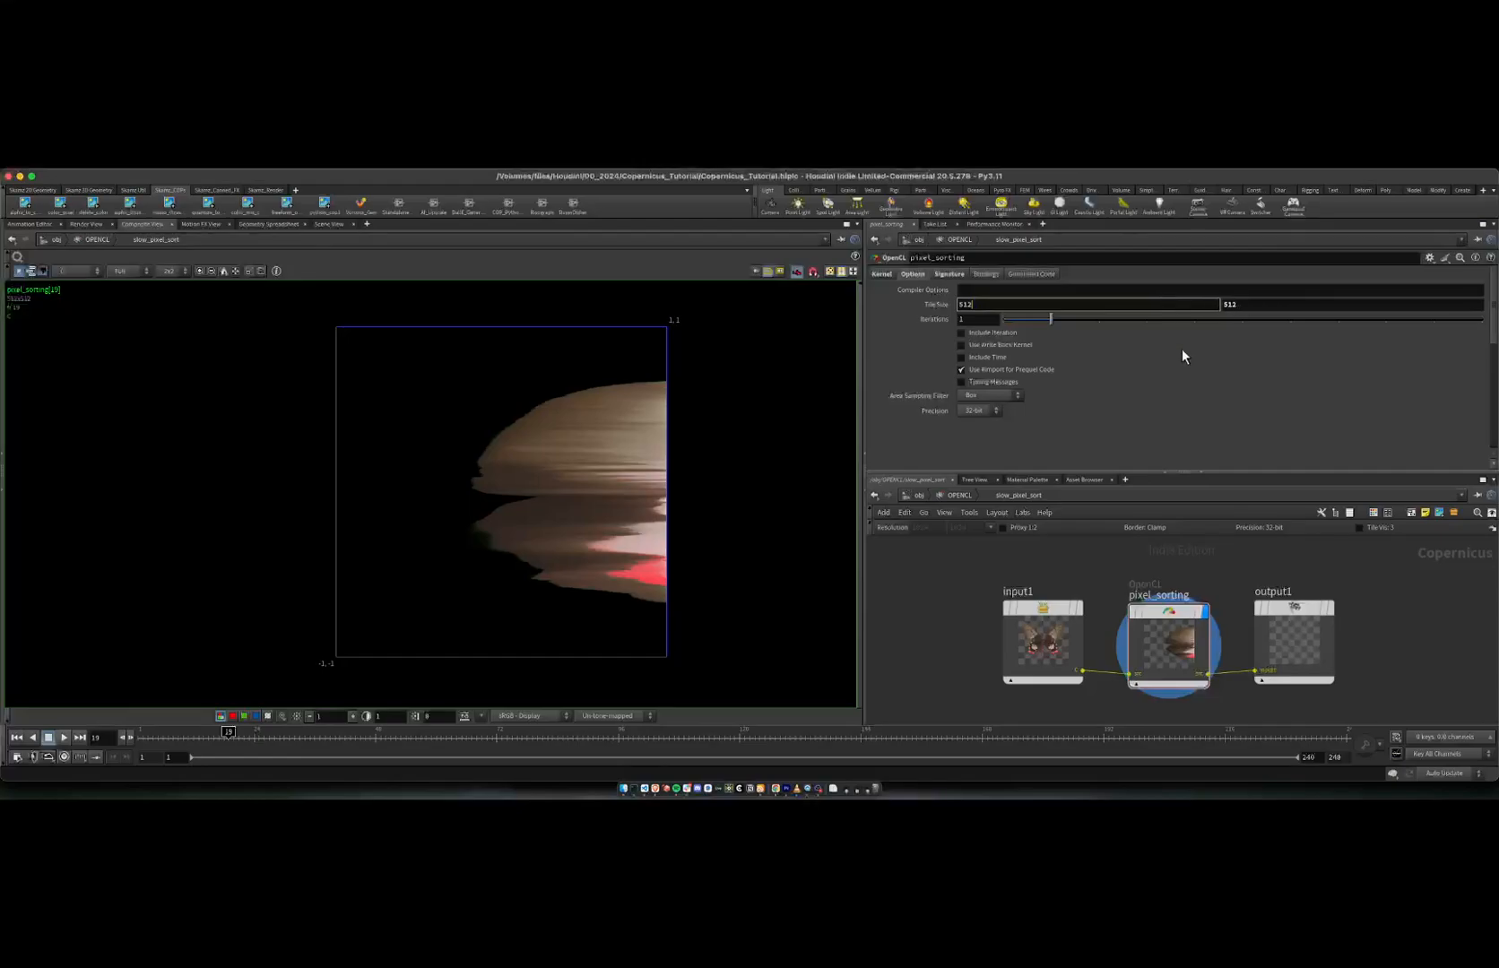
{"action": "middle_click", "coordinate": [1057, 614]}
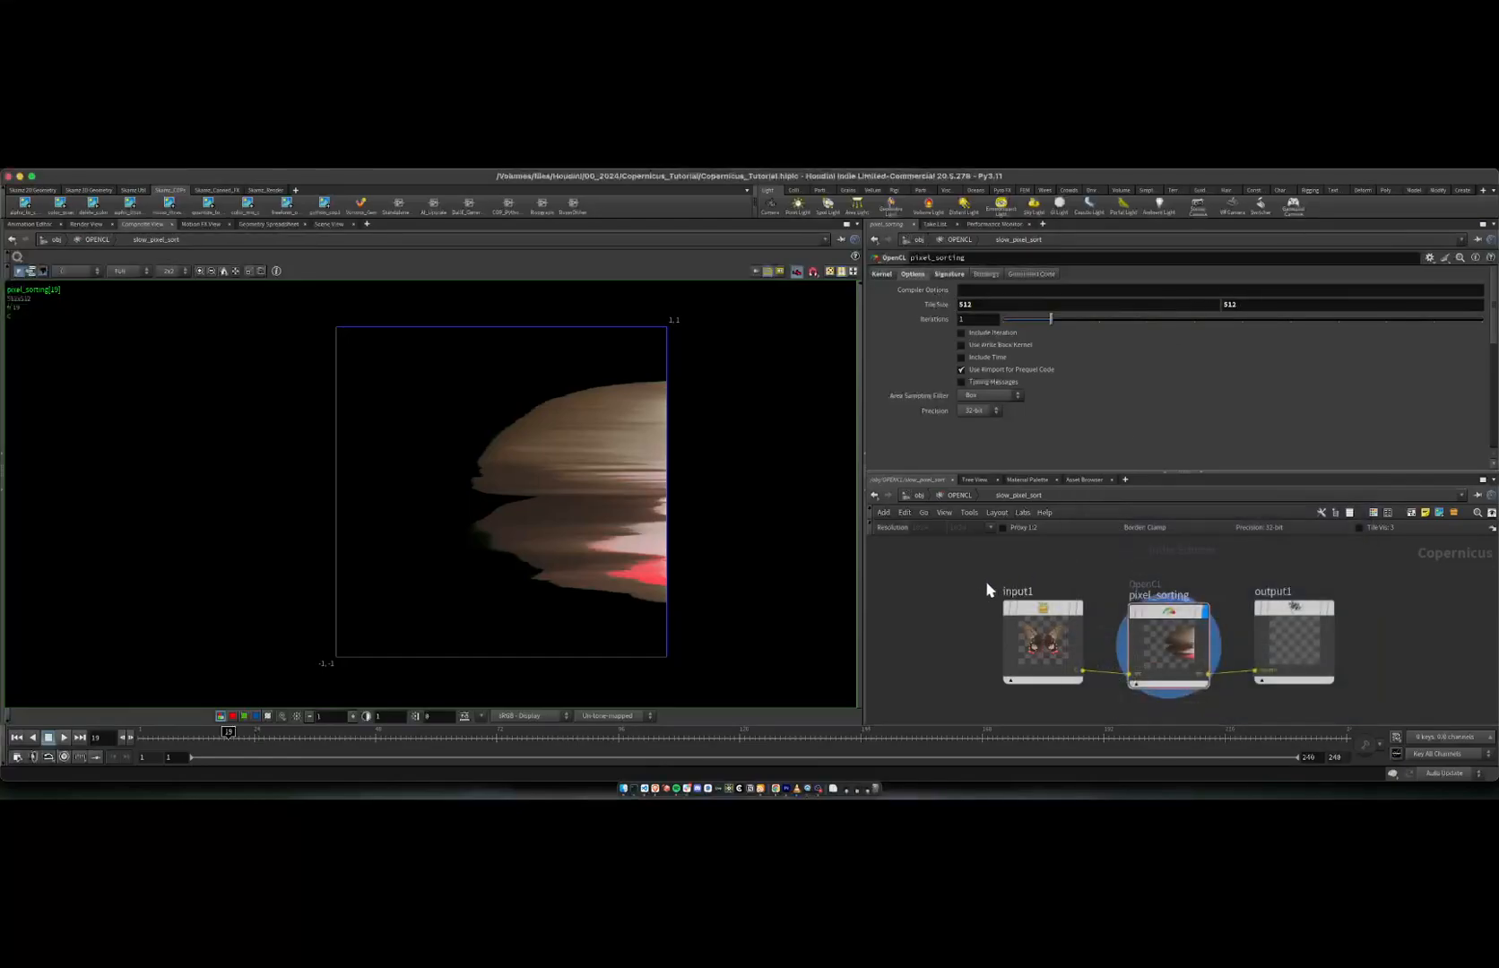
Step: Return to the pixel_sorting kernel code and highlight the loops that go over the rows and read each row's pixels
{"action": "left_click", "coordinate": [882, 273]}
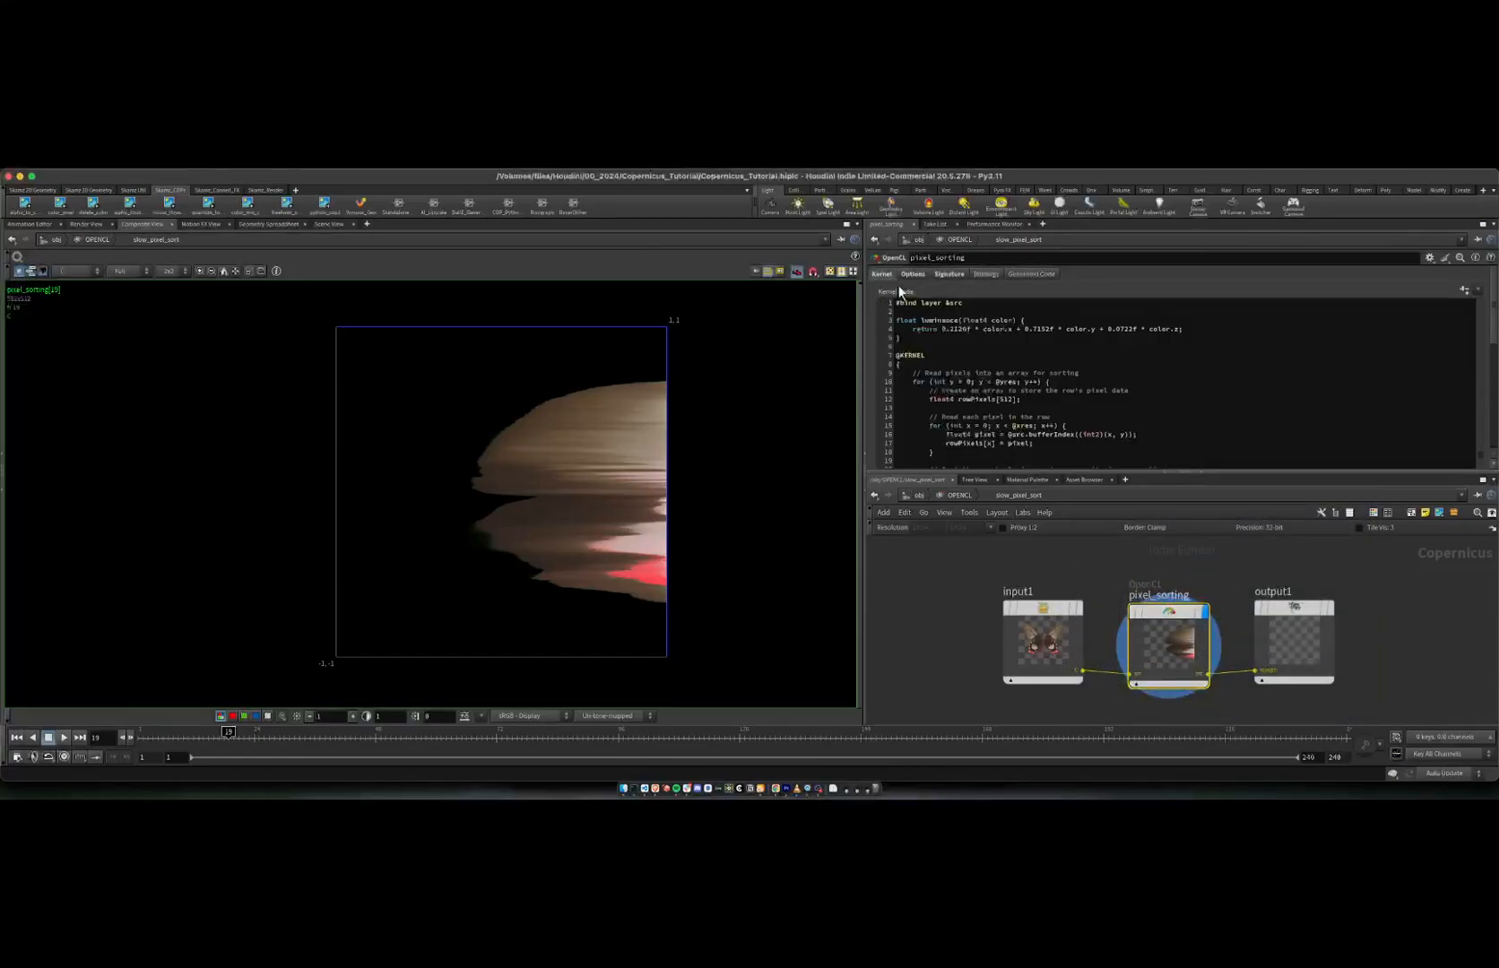
{"action": "scroll", "coordinate": [946, 333], "scroll_direction": "down", "scroll_amount": 2}
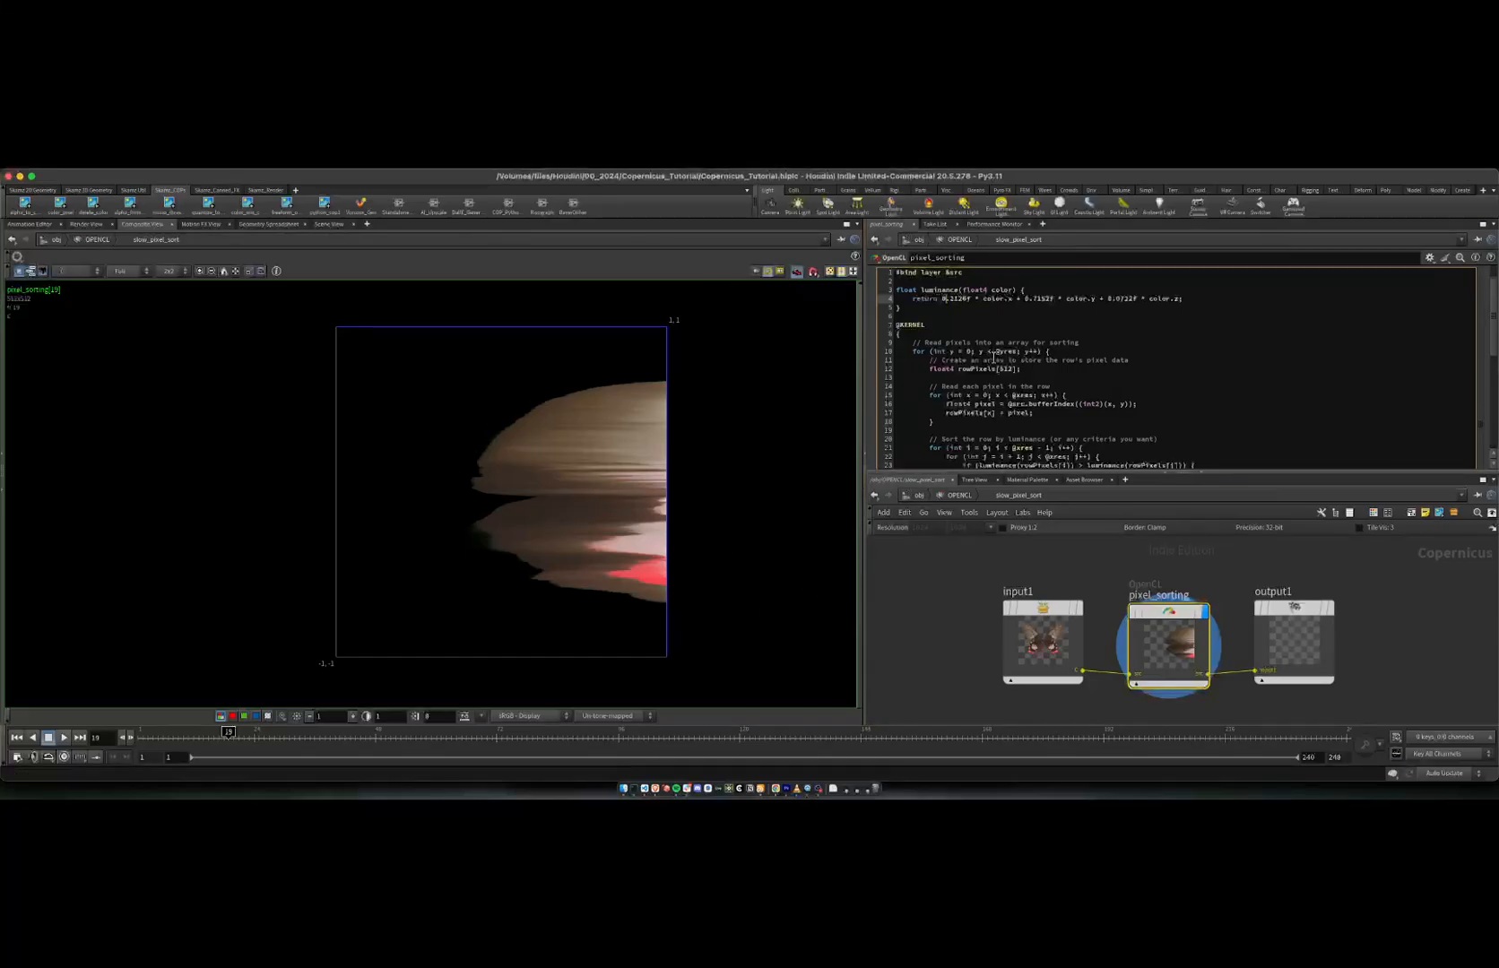
{"action": "left_click", "coordinate": [993, 359]}
{"action": "scroll", "coordinate": [989, 410], "scroll_direction": "down", "scroll_amount": 5}
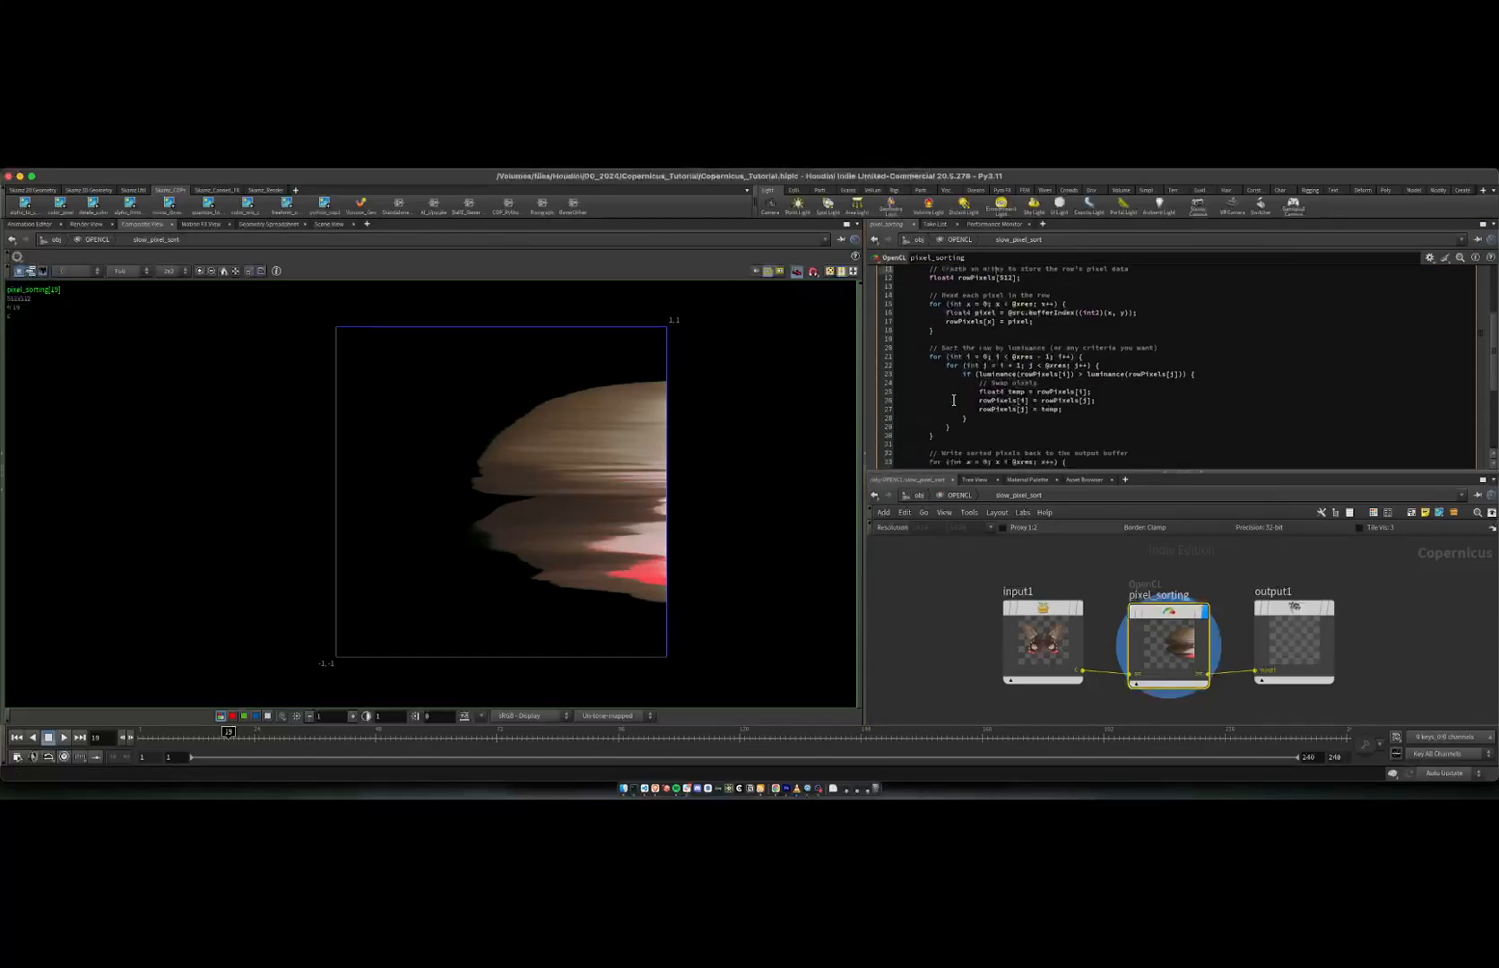
{"action": "scroll", "coordinate": [953, 401], "scroll_direction": "up", "scroll_amount": 4}
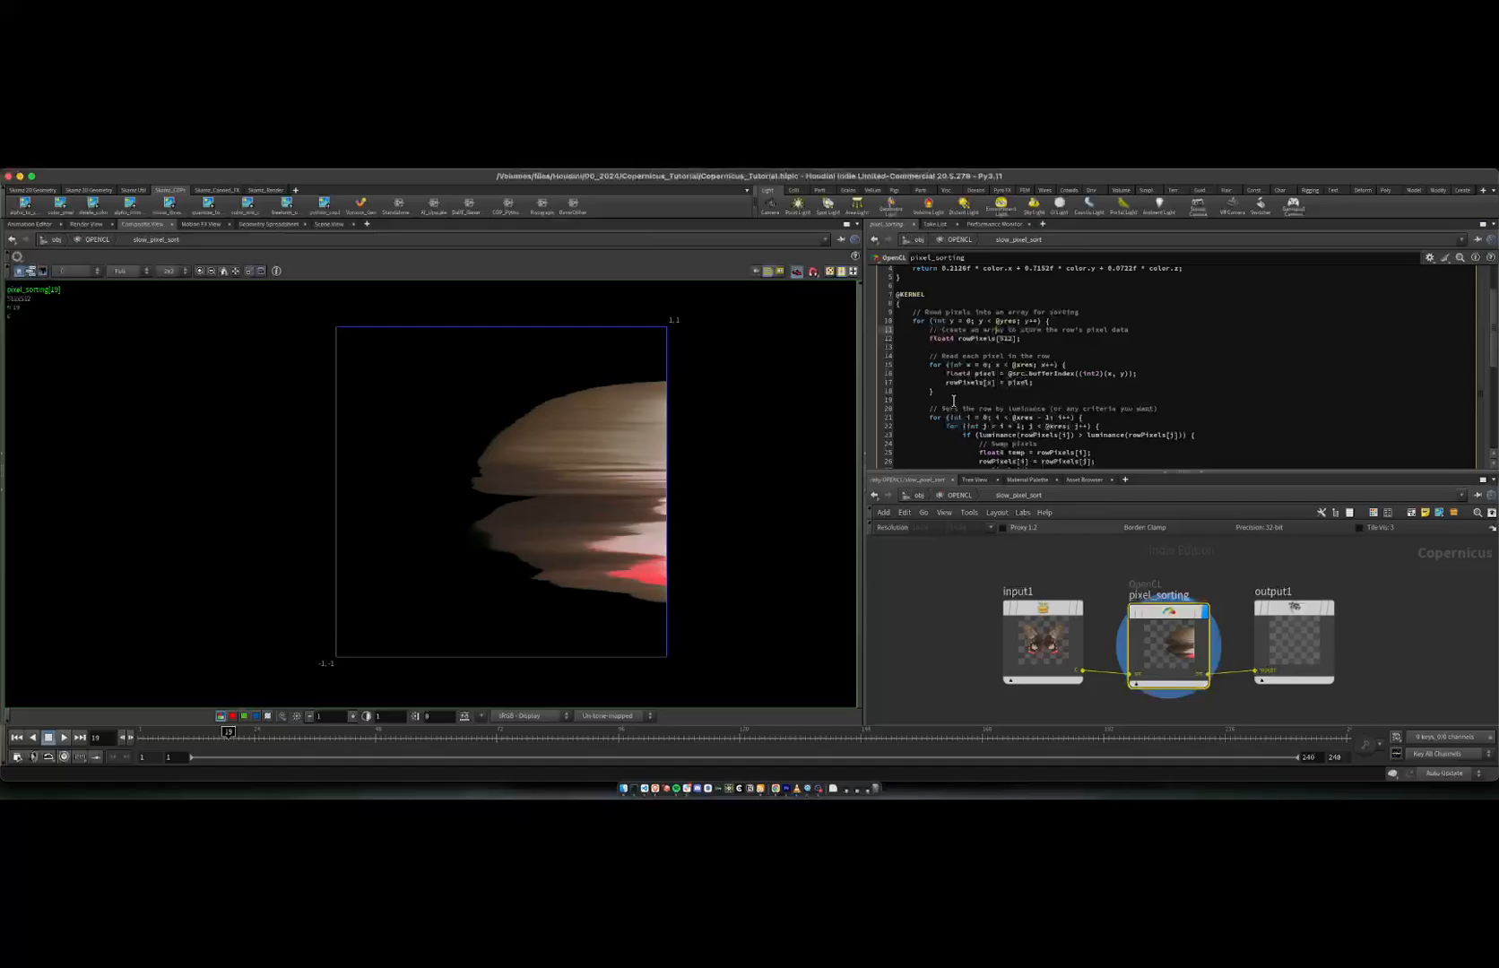
{"action": "left_click_drag", "start_coordinate": [914, 320], "coordinate": [1054, 318]}
{"action": "left_click_drag", "start_coordinate": [1052, 319], "coordinate": [1066, 365]}
{"action": "left_click", "coordinate": [913, 318]}
{"action": "scroll", "coordinate": [1053, 376], "scroll_direction": "down", "scroll_amount": 5}
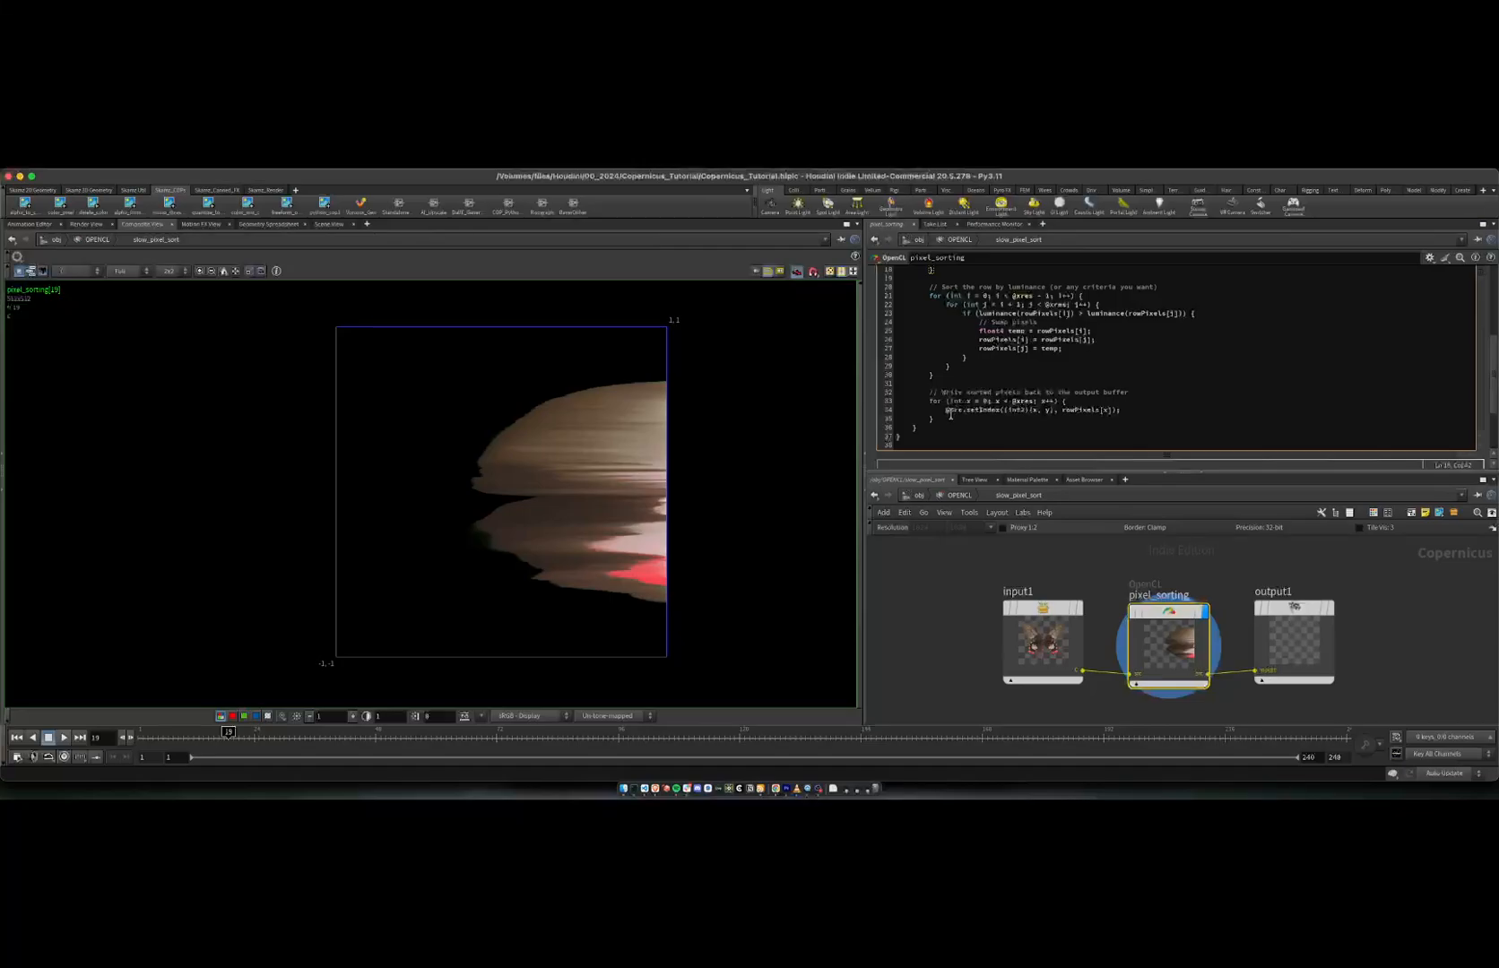
{"action": "left_click_drag", "start_coordinate": [945, 410], "coordinate": [1125, 410]}
{"action": "left_click", "coordinate": [1125, 410]}
{"action": "left_click_drag", "start_coordinate": [1004, 409], "coordinate": [1112, 413]}
{"action": "left_click", "coordinate": [1060, 408]}
{"action": "left_click", "coordinate": [1112, 414]}
Step: Review the rowPixels array declaration and the luminance sort and swap lines in the pixel_sorting kernel
{"action": "scroll", "coordinate": [995, 413], "scroll_direction": "up", "scroll_amount": 3}
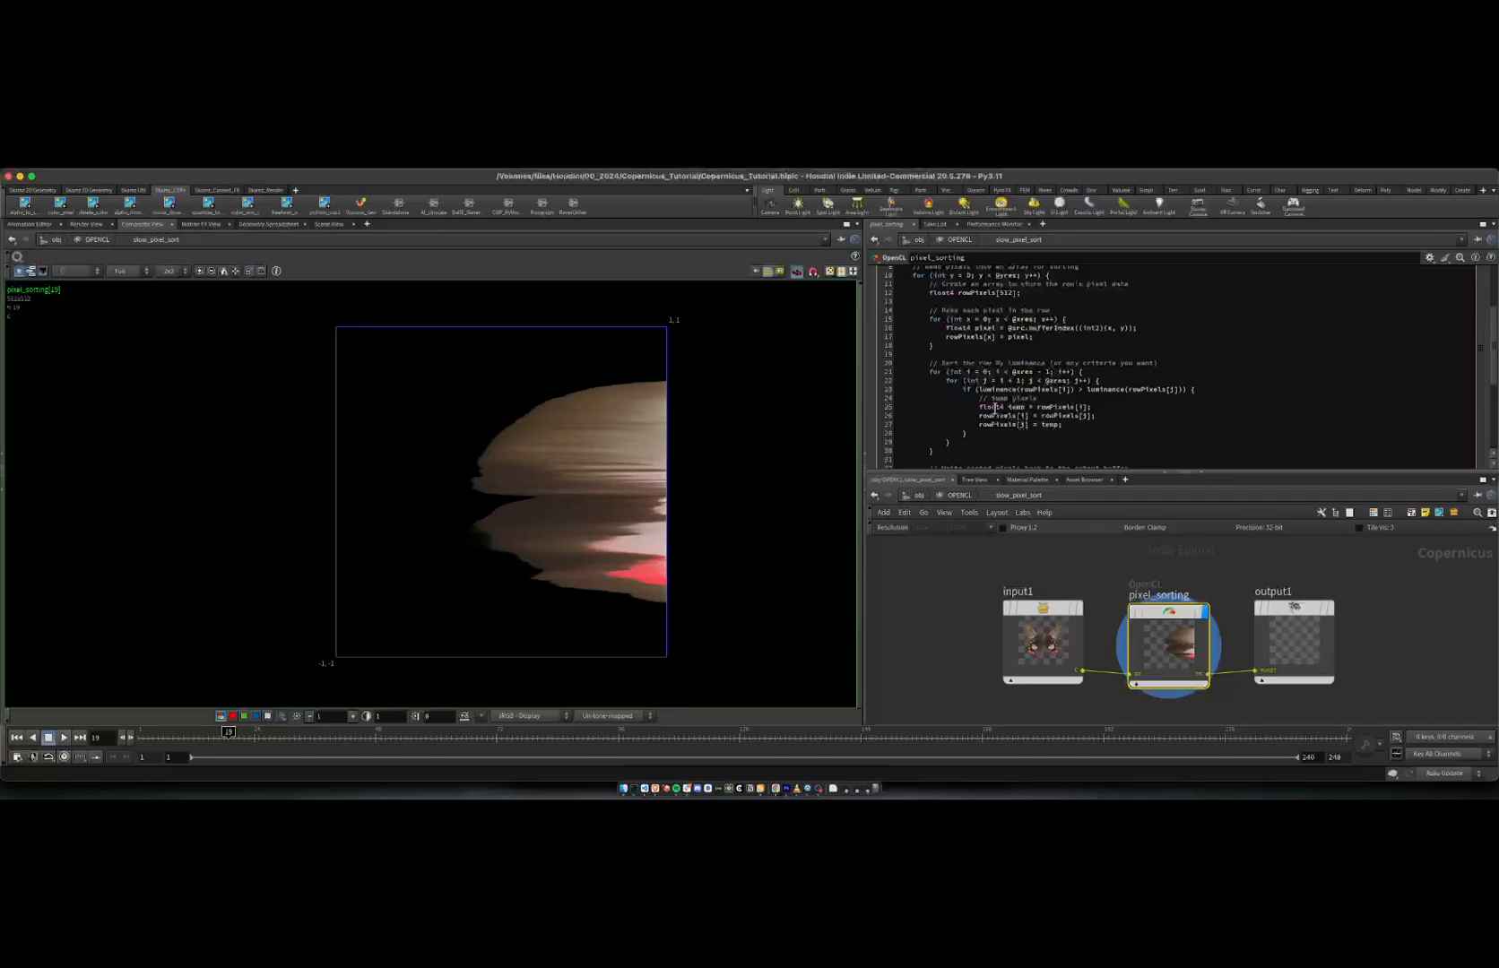
{"action": "scroll", "coordinate": [995, 412], "scroll_direction": "down", "scroll_amount": 3}
{"action": "scroll", "coordinate": [994, 416], "scroll_direction": "up", "scroll_amount": 3}
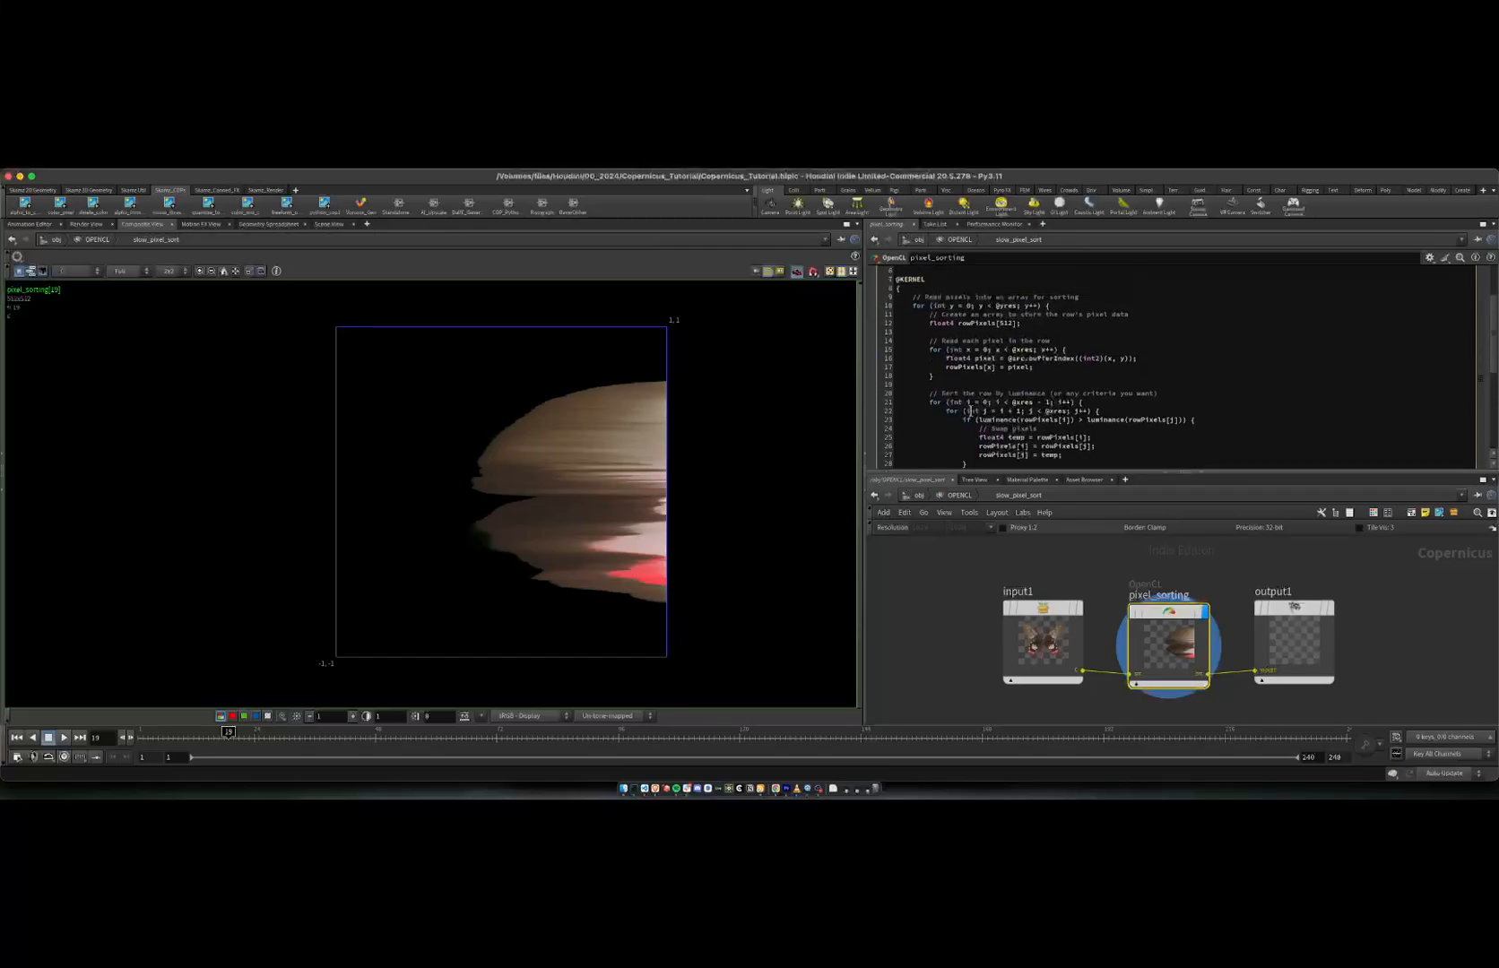
{"action": "left_click_drag", "start_coordinate": [912, 309], "coordinate": [962, 333]}
{"action": "left_click", "coordinate": [1010, 415]}
{"action": "scroll", "coordinate": [1013, 413], "scroll_direction": "down", "scroll_amount": 3}
{"action": "left_click", "coordinate": [1044, 370]}
{"action": "scroll", "coordinate": [1044, 375], "scroll_direction": "down", "scroll_amount": 1}
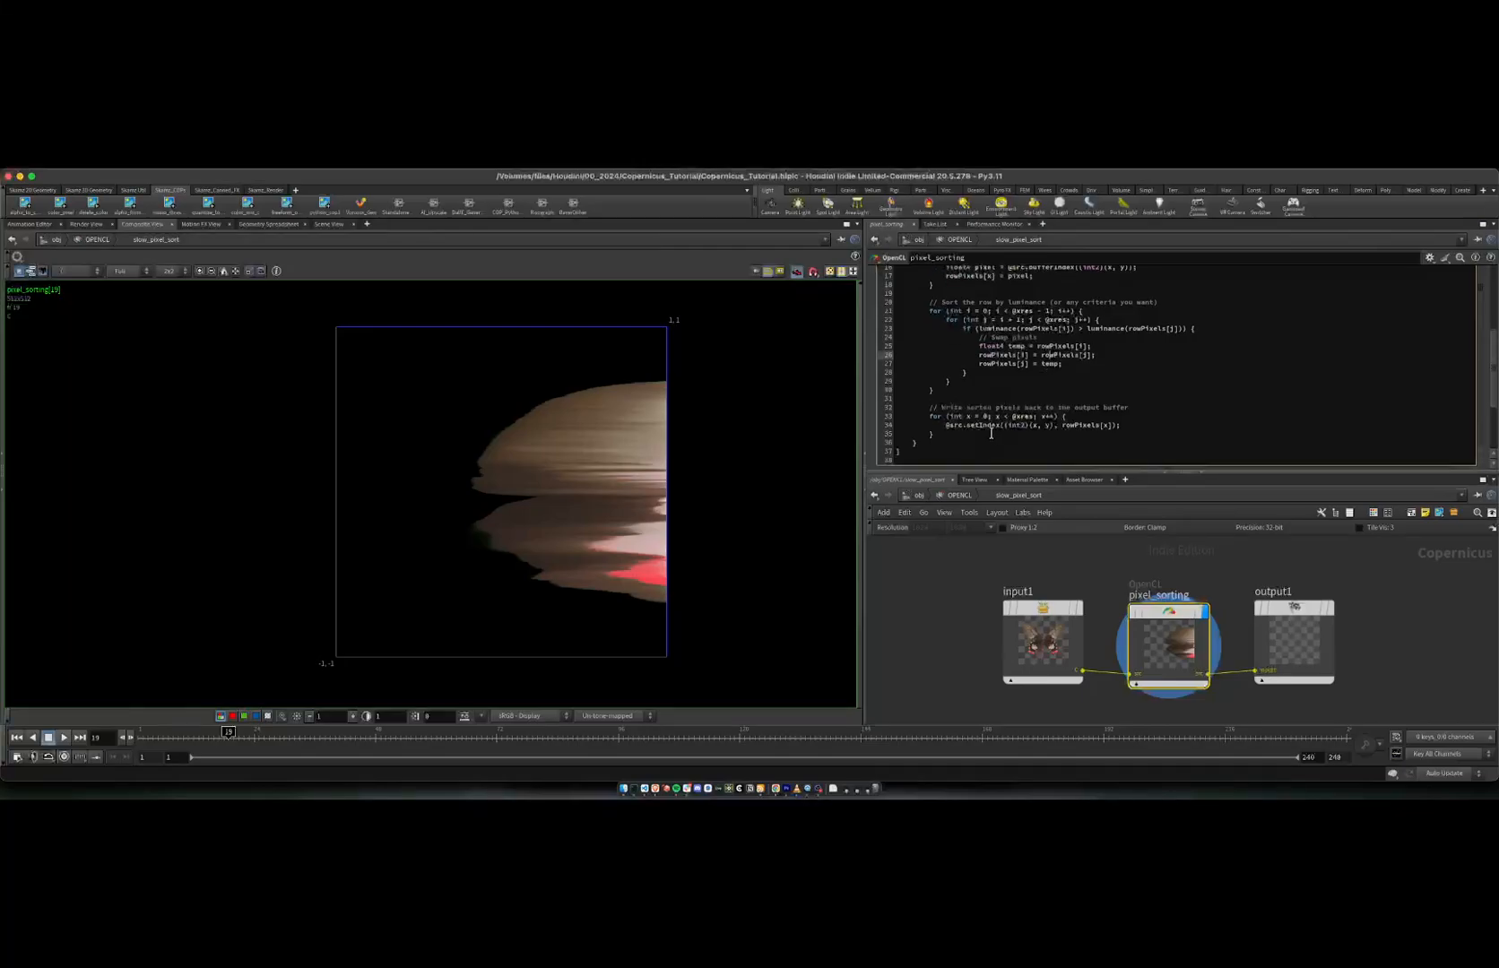
{"action": "left_click_drag", "start_coordinate": [944, 427], "coordinate": [1120, 425]}
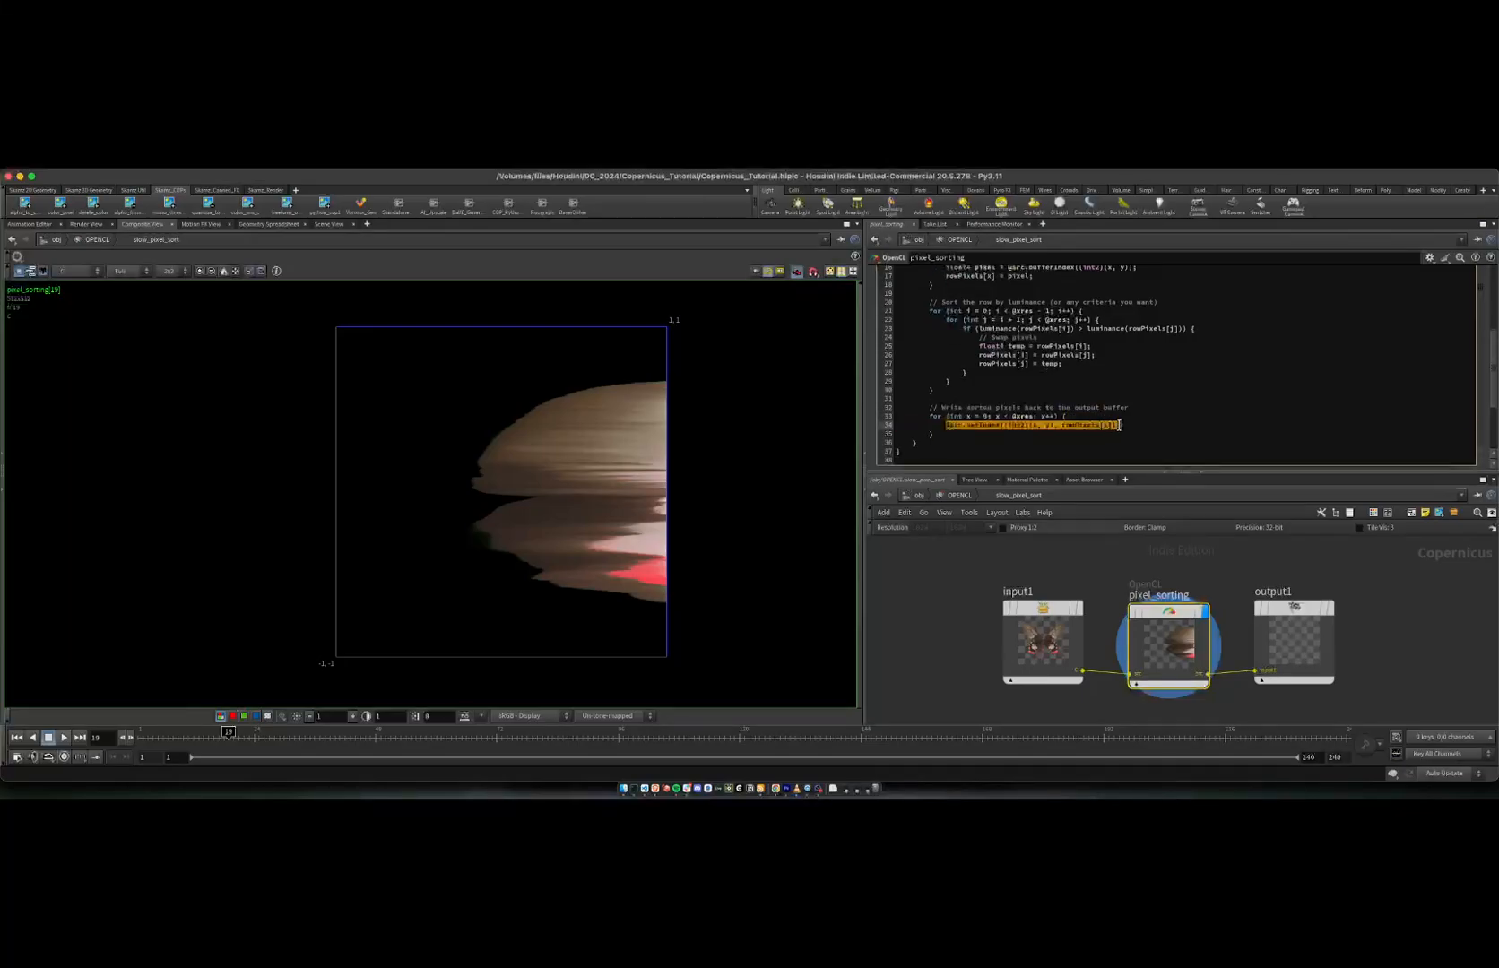
{"action": "left_click", "coordinate": [1116, 426]}
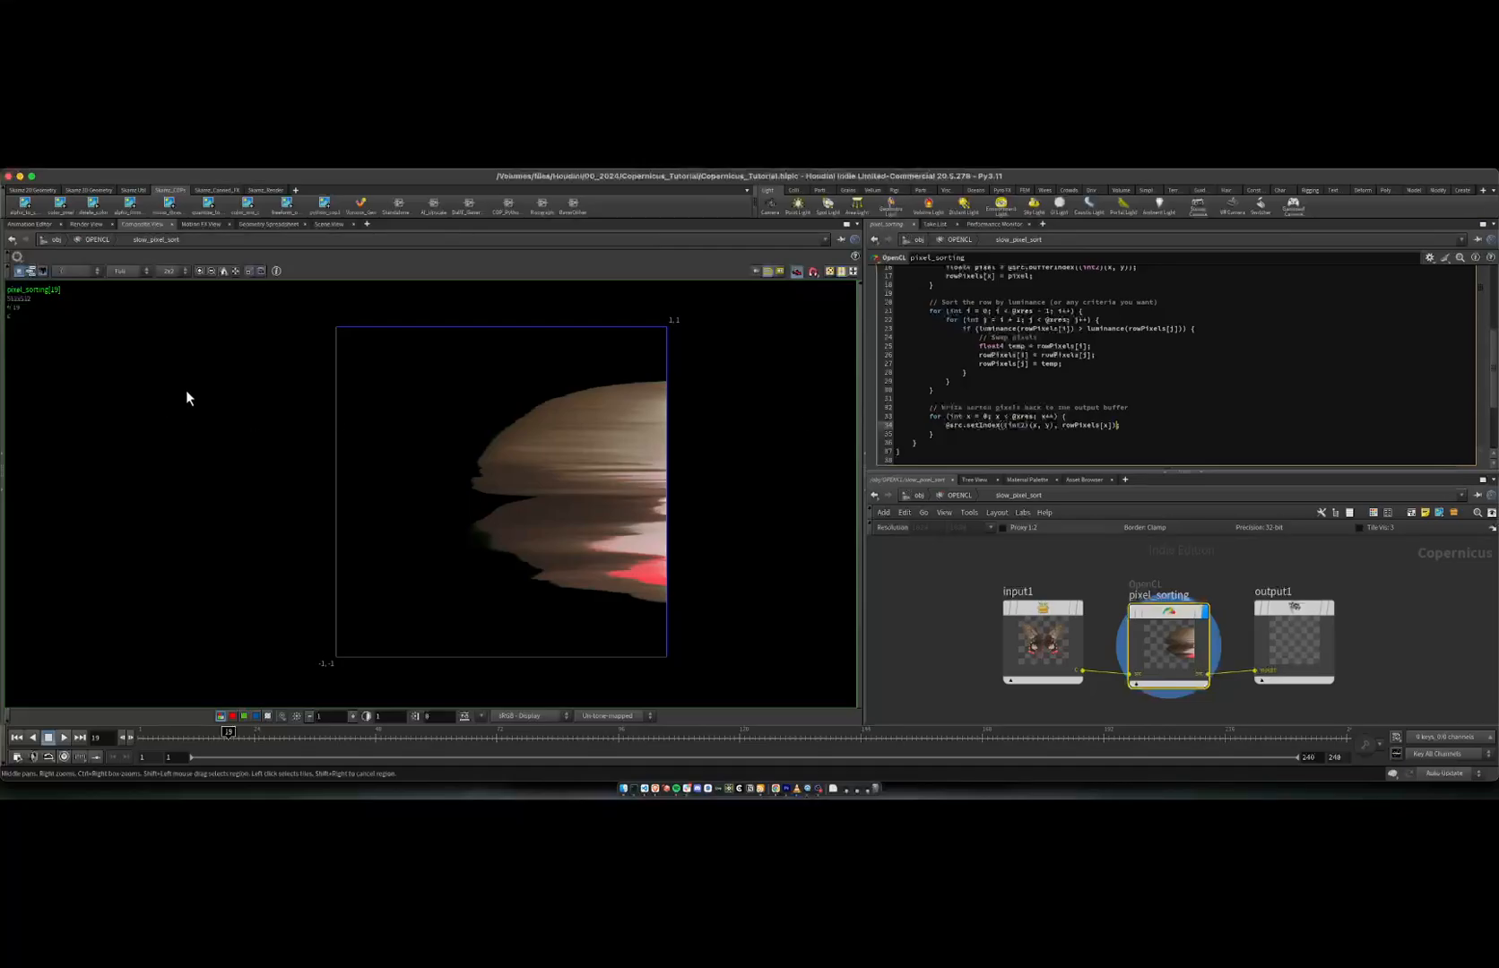
{"action": "scroll", "coordinate": [545, 436], "scroll_direction": "up", "scroll_amount": 1}
{"action": "scroll", "coordinate": [545, 436], "scroll_direction": "down", "scroll_amount": 2}
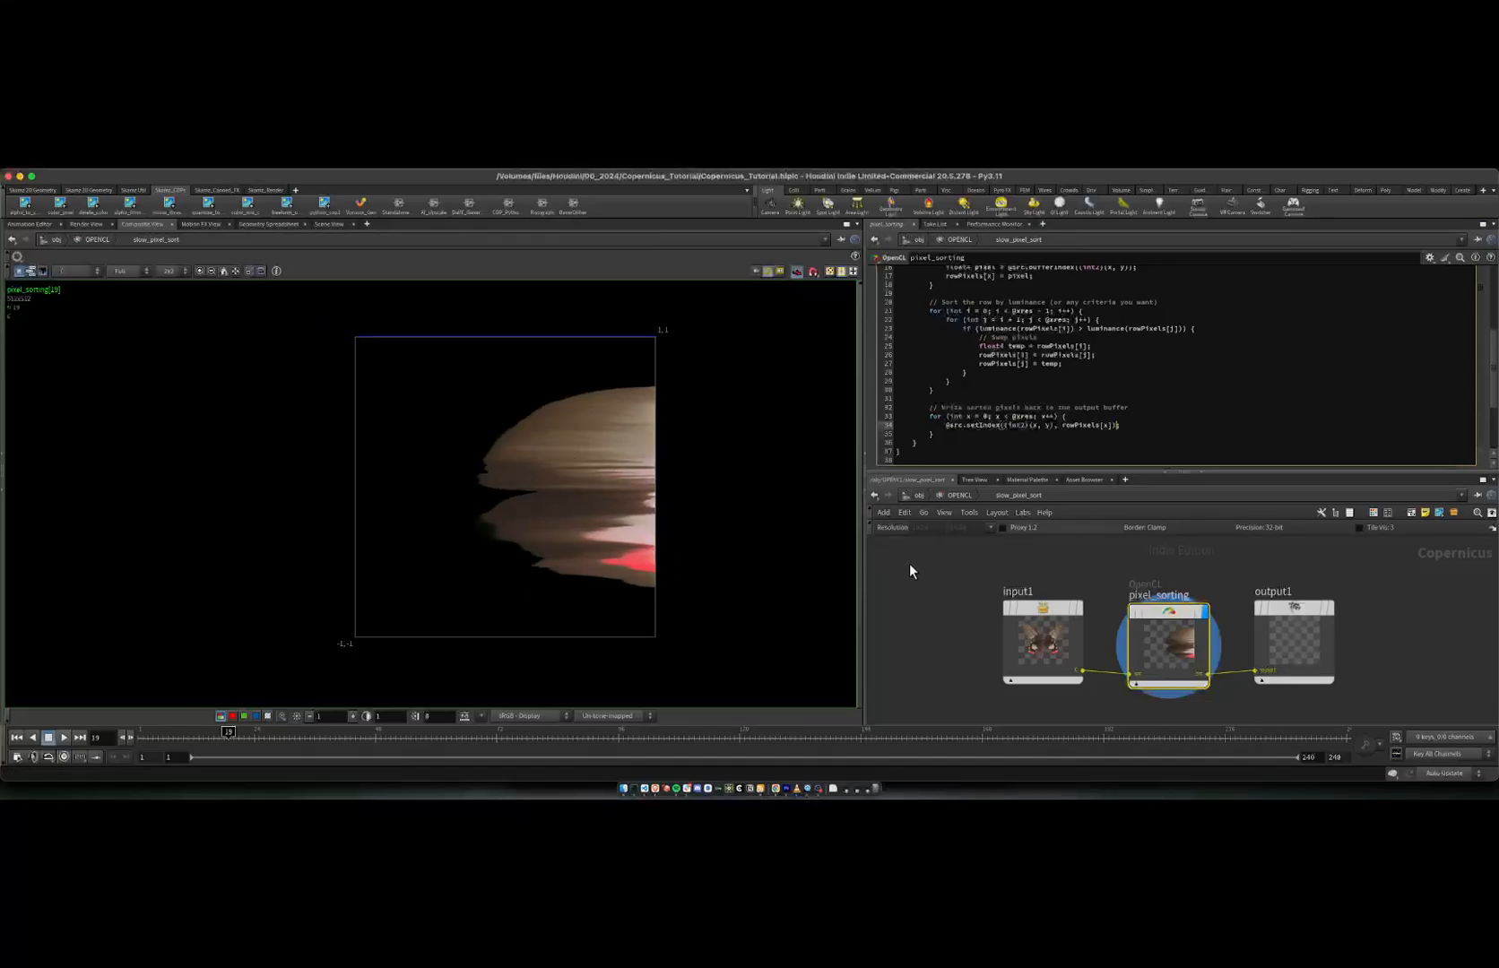
{"action": "scroll", "coordinate": [976, 425], "scroll_direction": "up", "scroll_amount": 1}
{"action": "left_click_drag", "start_coordinate": [1007, 297], "coordinate": [1151, 295]}
{"action": "left_click", "coordinate": [1151, 295]}
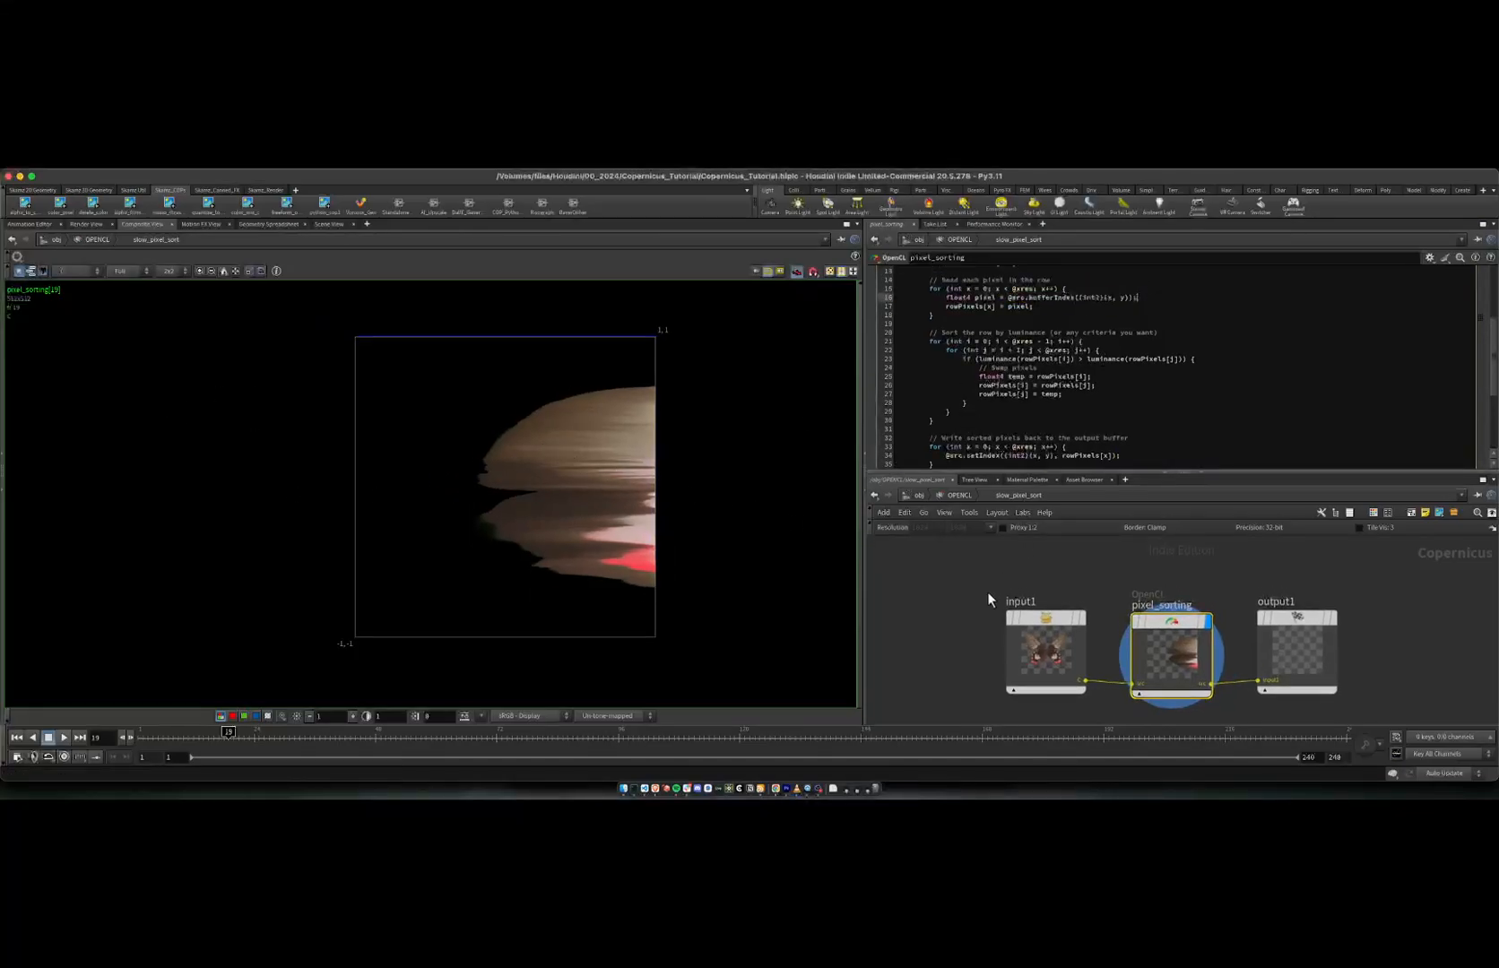
Step: Go back up to the OPENCL network and inspect the simple_feedback node's kernel, signature and options
{"action": "left_click", "coordinate": [961, 496]}
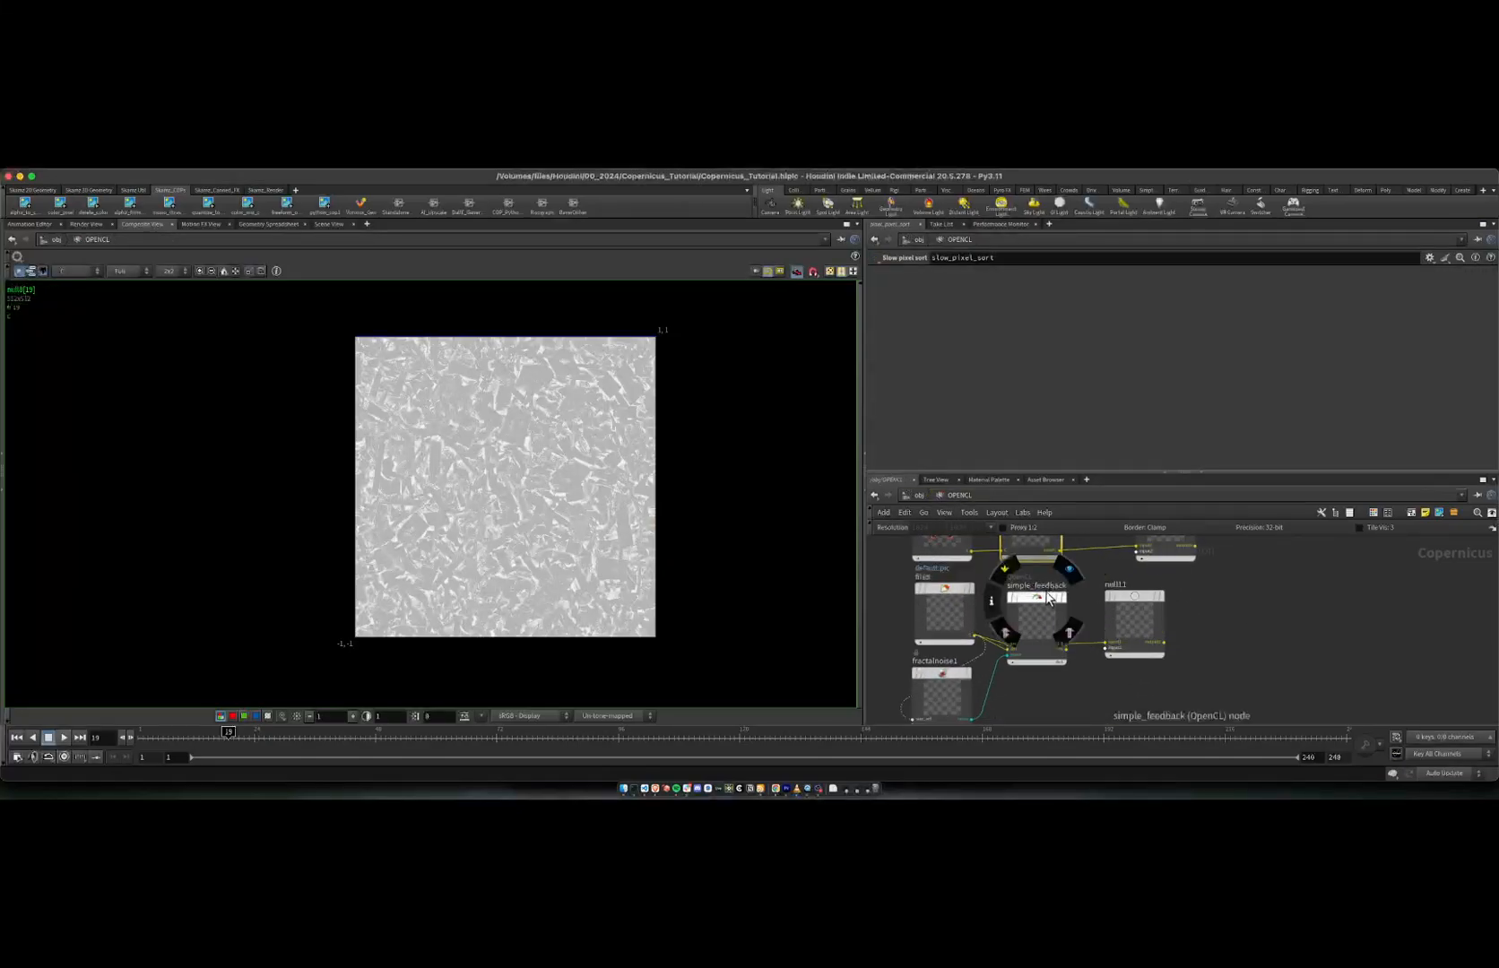
{"action": "left_click", "coordinate": [1050, 599]}
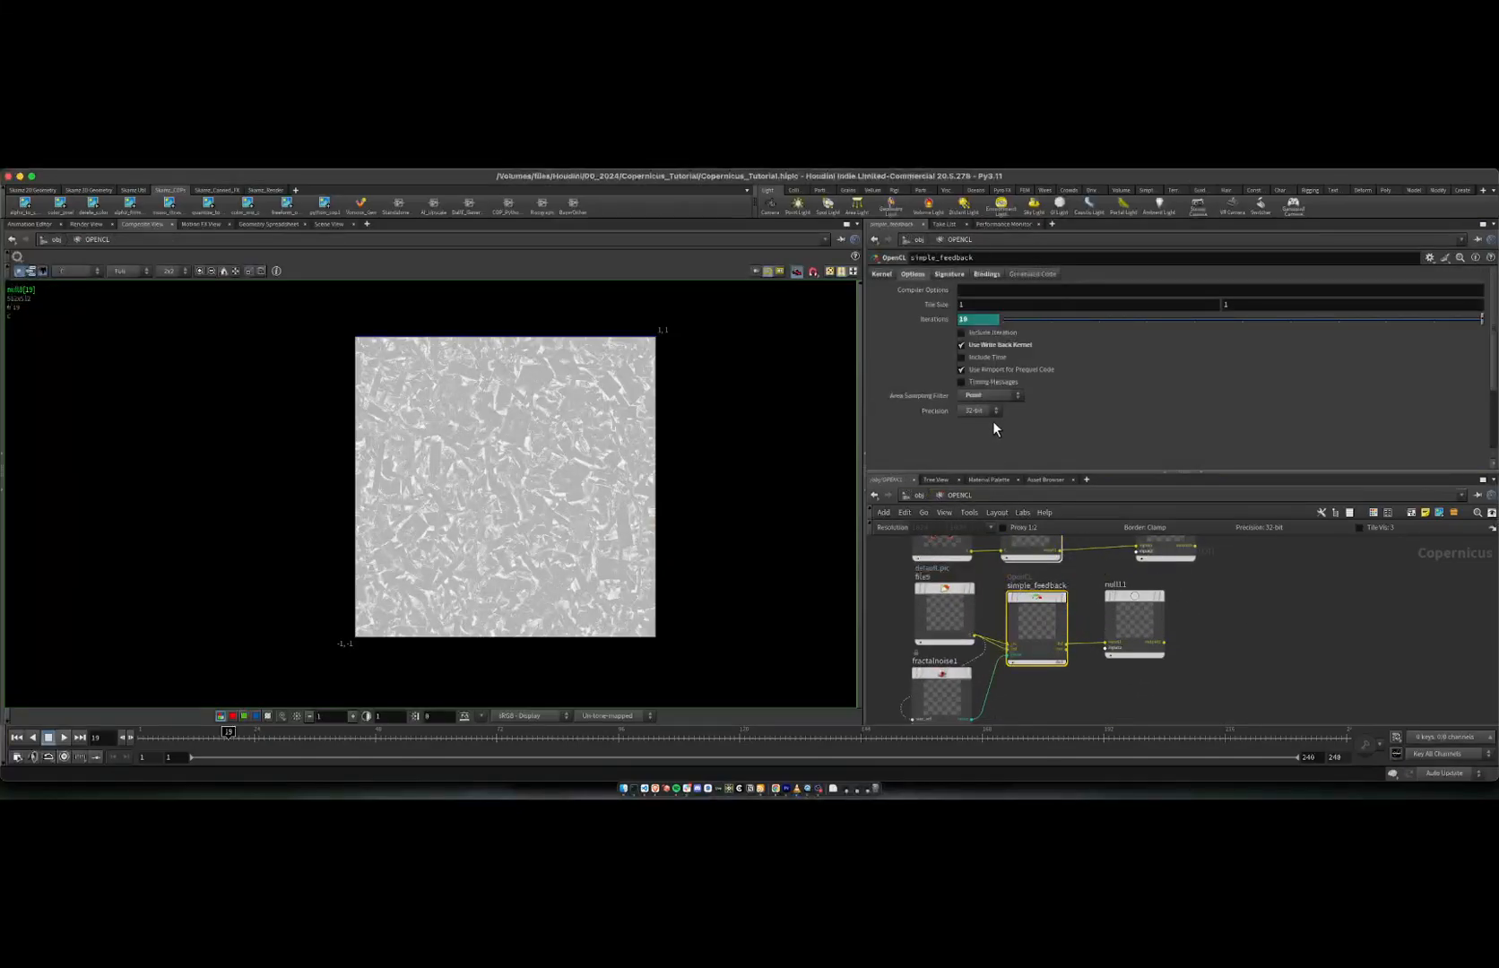
{"action": "left_click", "coordinate": [883, 274]}
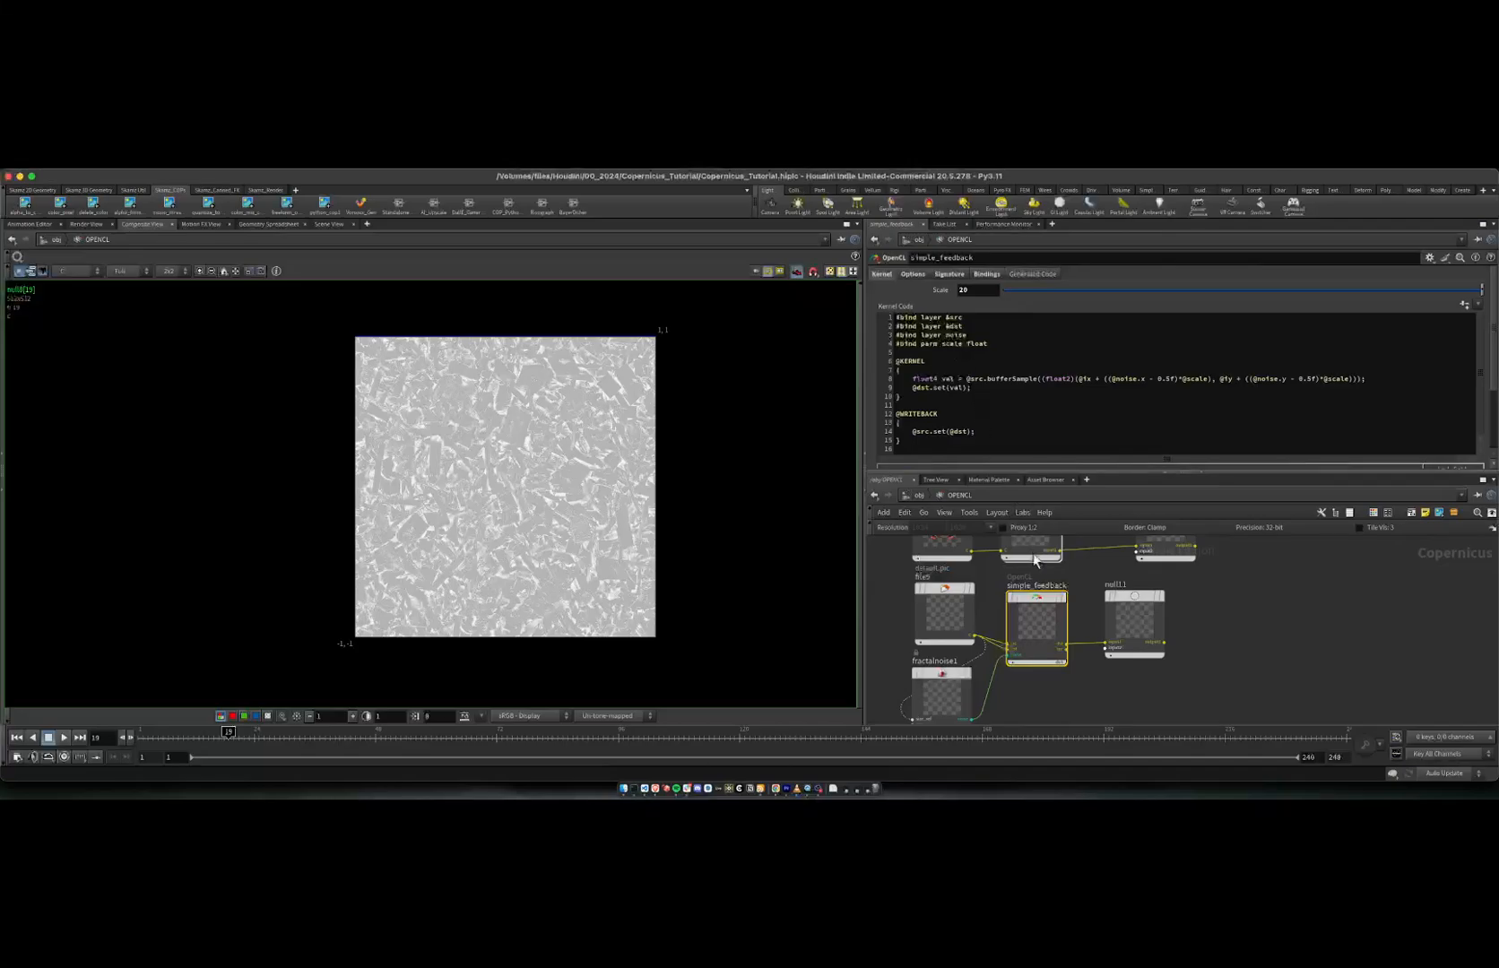
{"action": "left_click", "coordinate": [943, 276]}
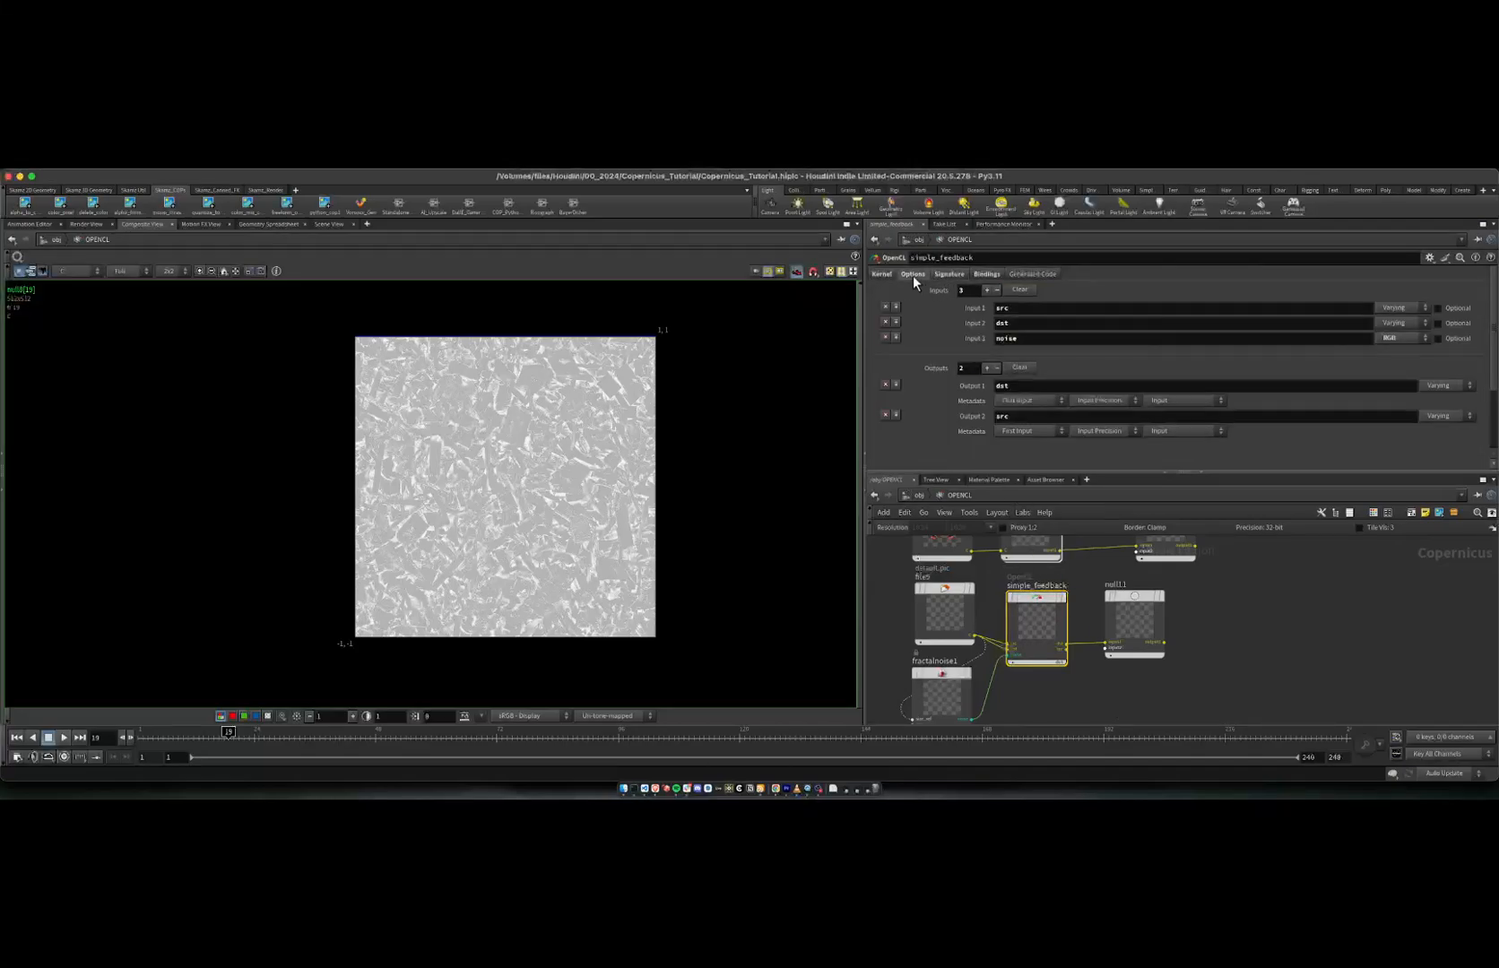
{"action": "left_click", "coordinate": [913, 274]}
{"action": "mouse_move", "coordinate": [964, 350]}
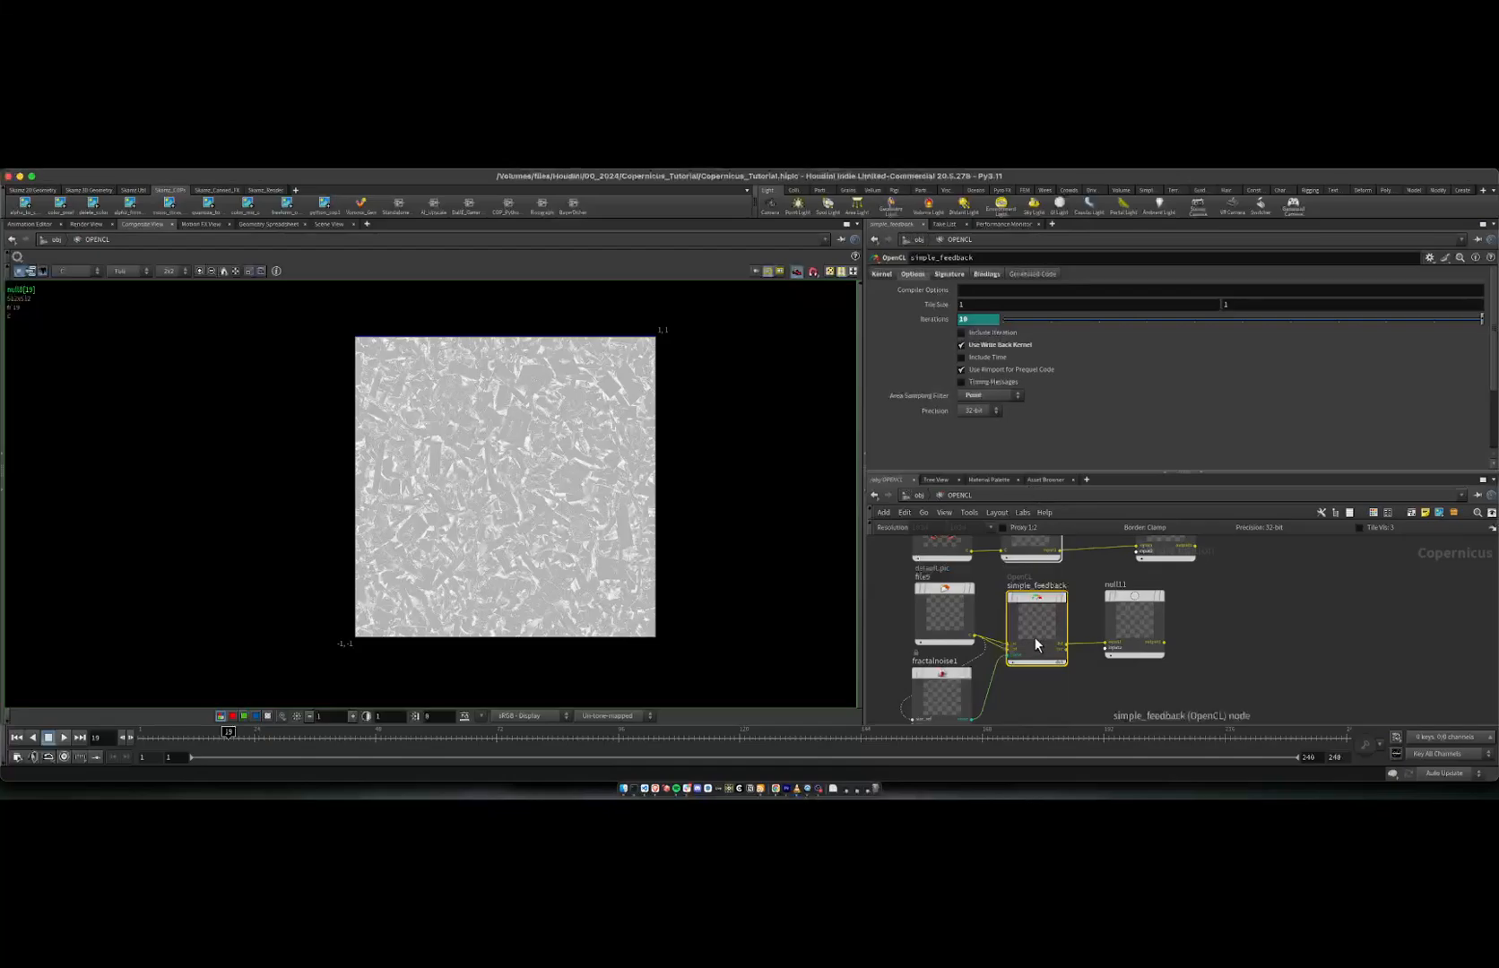
Step: Show simple_feedback's kernel code, check its input nodes, and display simple_feedback in the viewer
{"action": "scroll", "coordinate": [1034, 638], "scroll_direction": "up", "scroll_amount": 3}
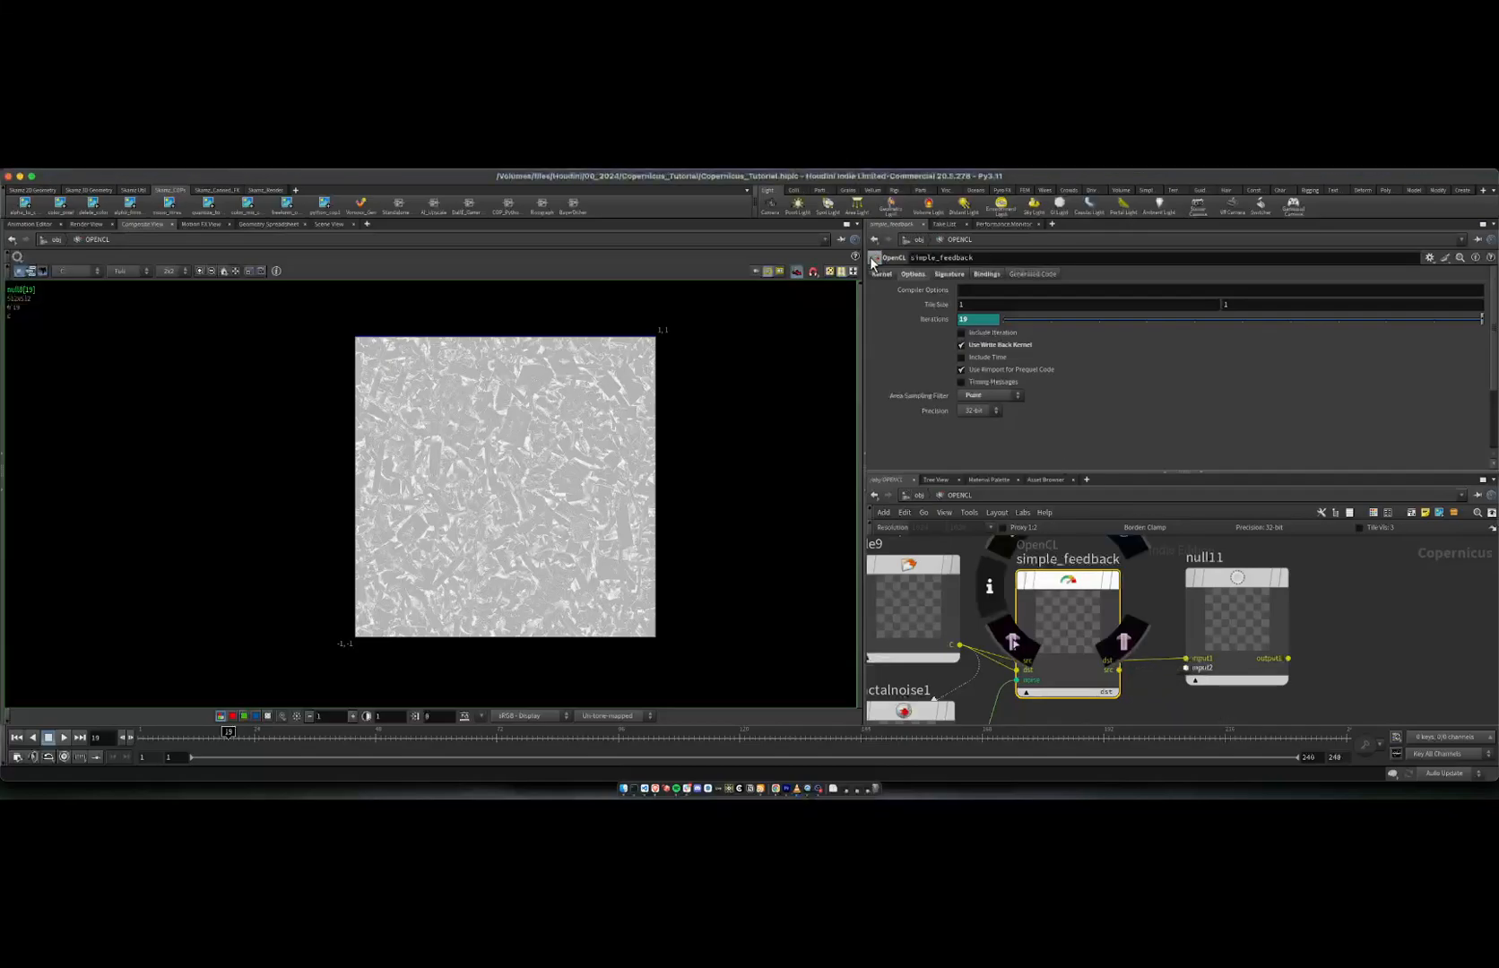
{"action": "left_click", "coordinate": [886, 276]}
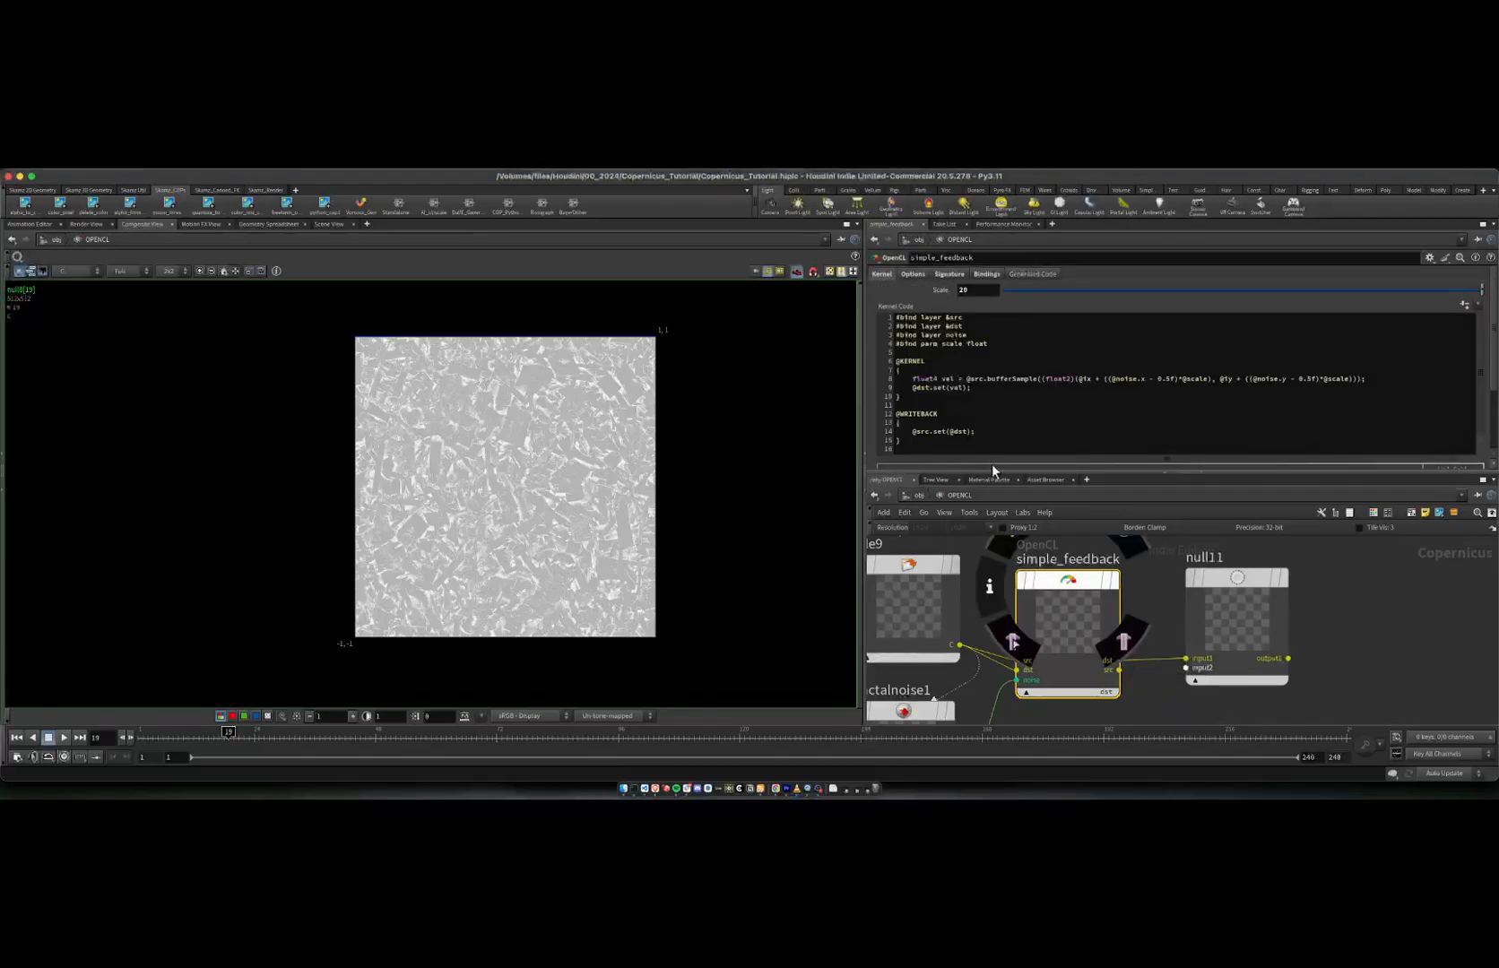
{"action": "middle_click_drag", "start_coordinate": [989, 613], "coordinate": [1038, 539]}
{"action": "scroll", "coordinate": [1070, 614], "scroll_direction": "down", "scroll_amount": 2}
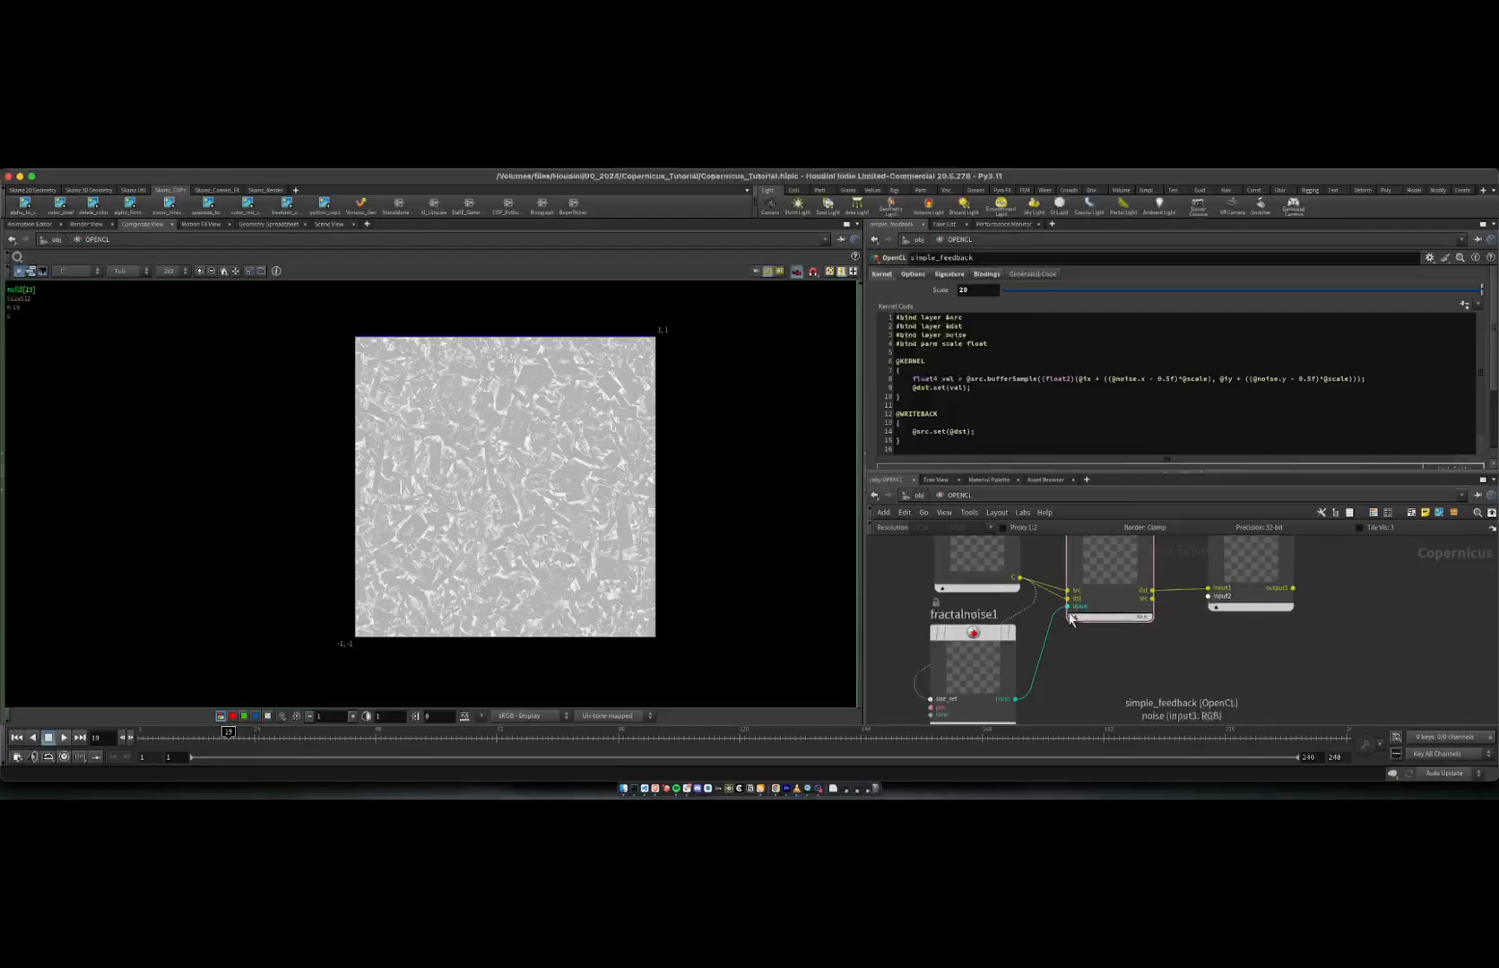
{"action": "left_click", "coordinate": [1020, 593]}
{"action": "left_click", "coordinate": [976, 637]}
{"action": "middle_click_drag", "start_coordinate": [1086, 661], "coordinate": [1018, 711]}
{"action": "left_click", "coordinate": [1081, 587]}
{"action": "left_click", "coordinate": [1040, 623]}
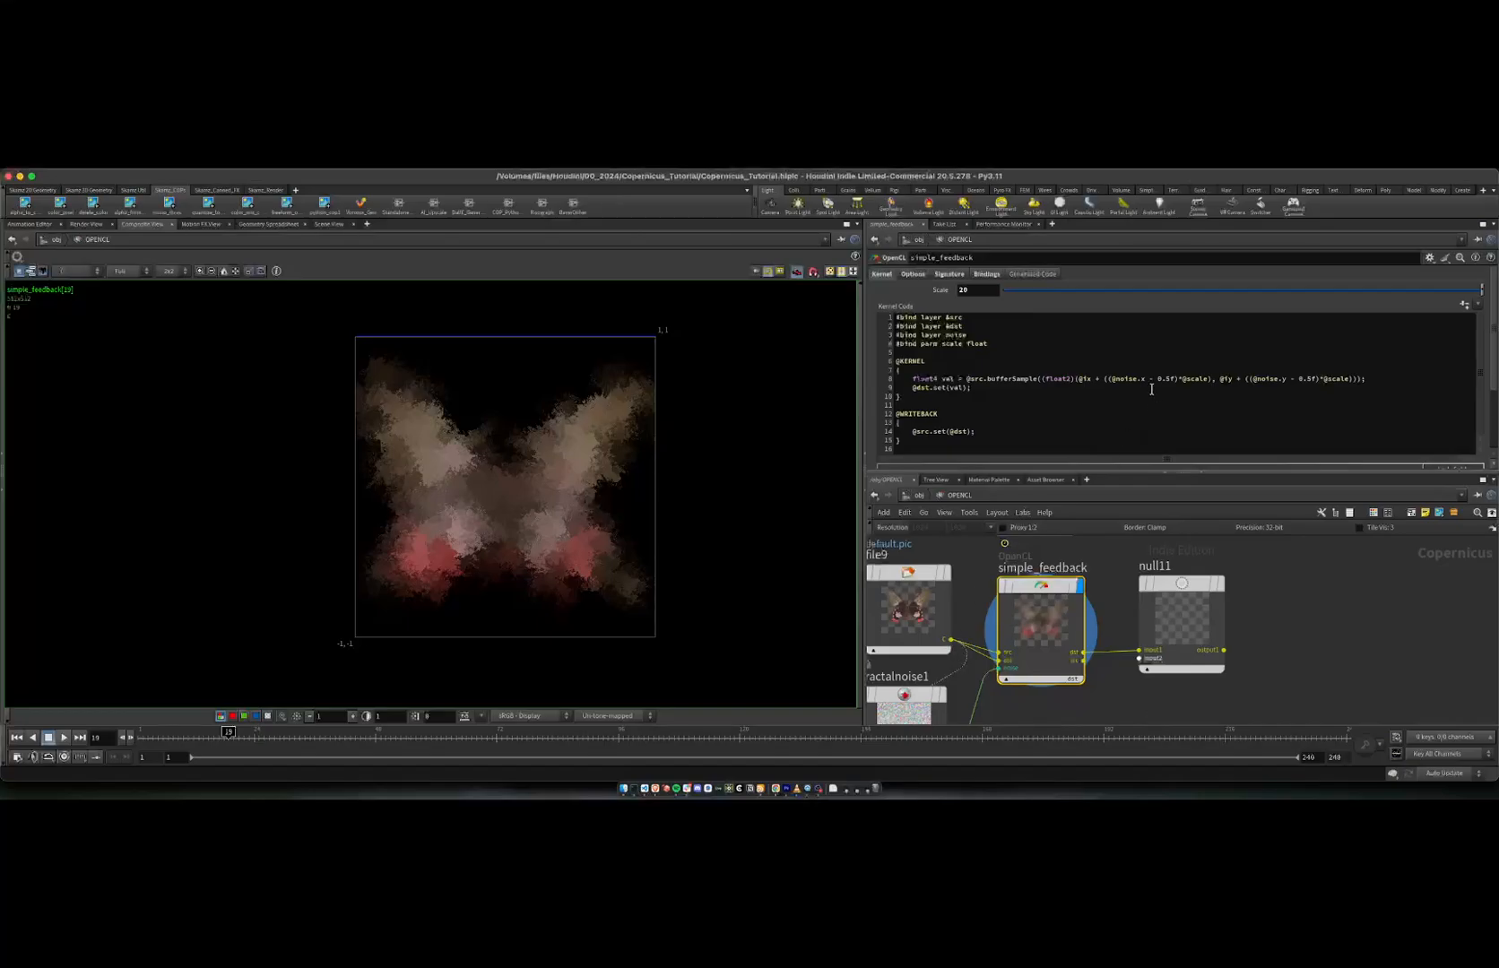
{"action": "left_click_drag", "start_coordinate": [914, 381], "coordinate": [1317, 377]}
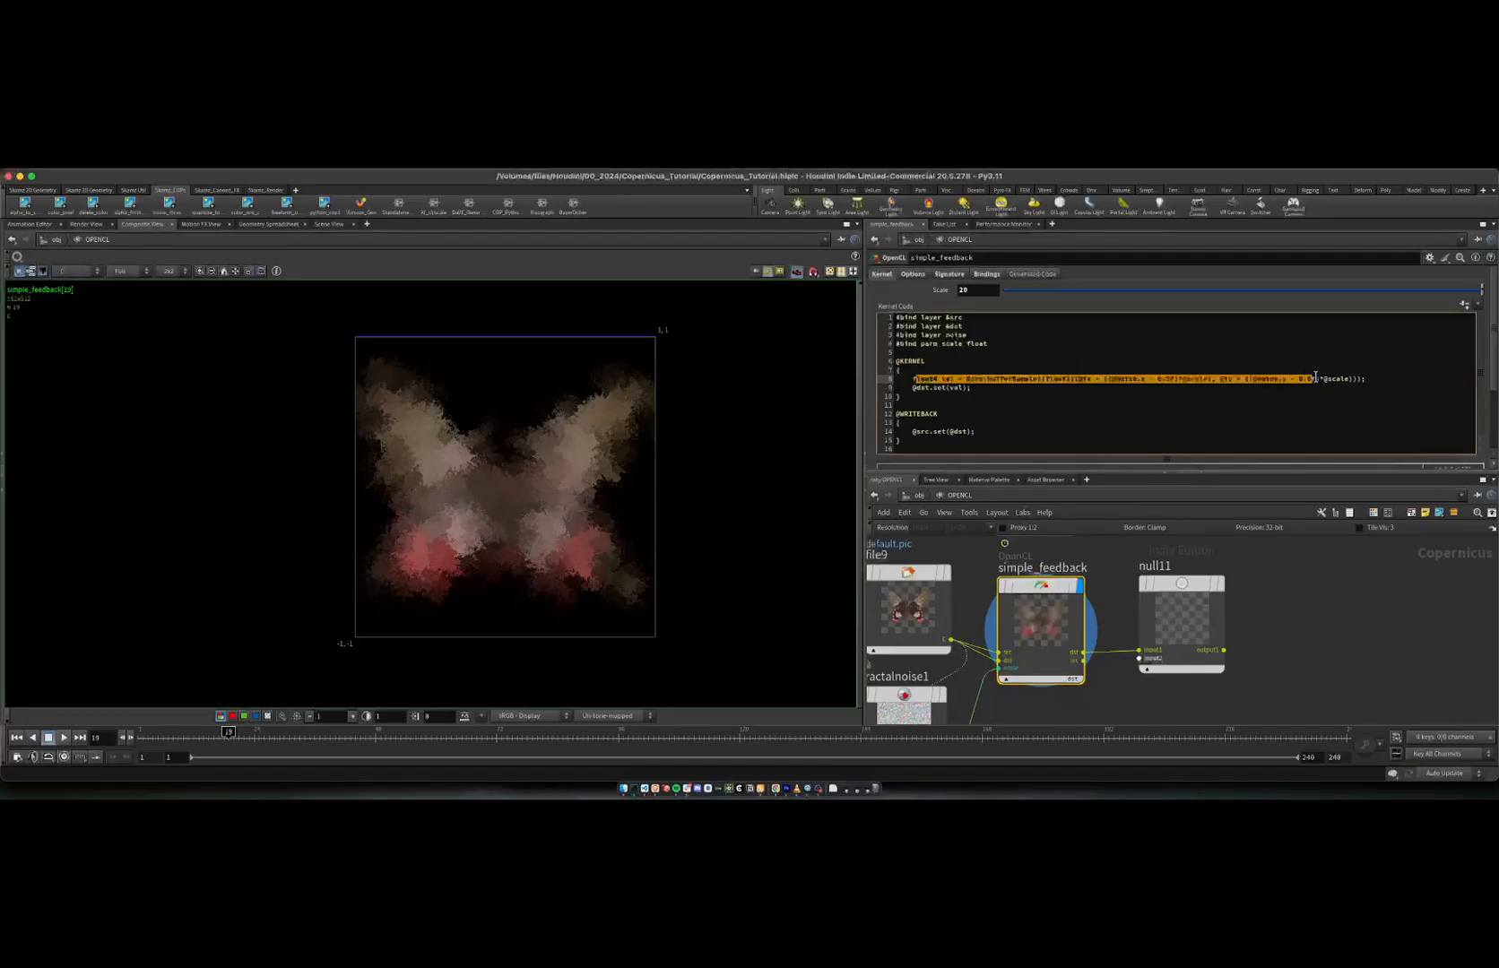
{"action": "left_click", "coordinate": [1318, 377]}
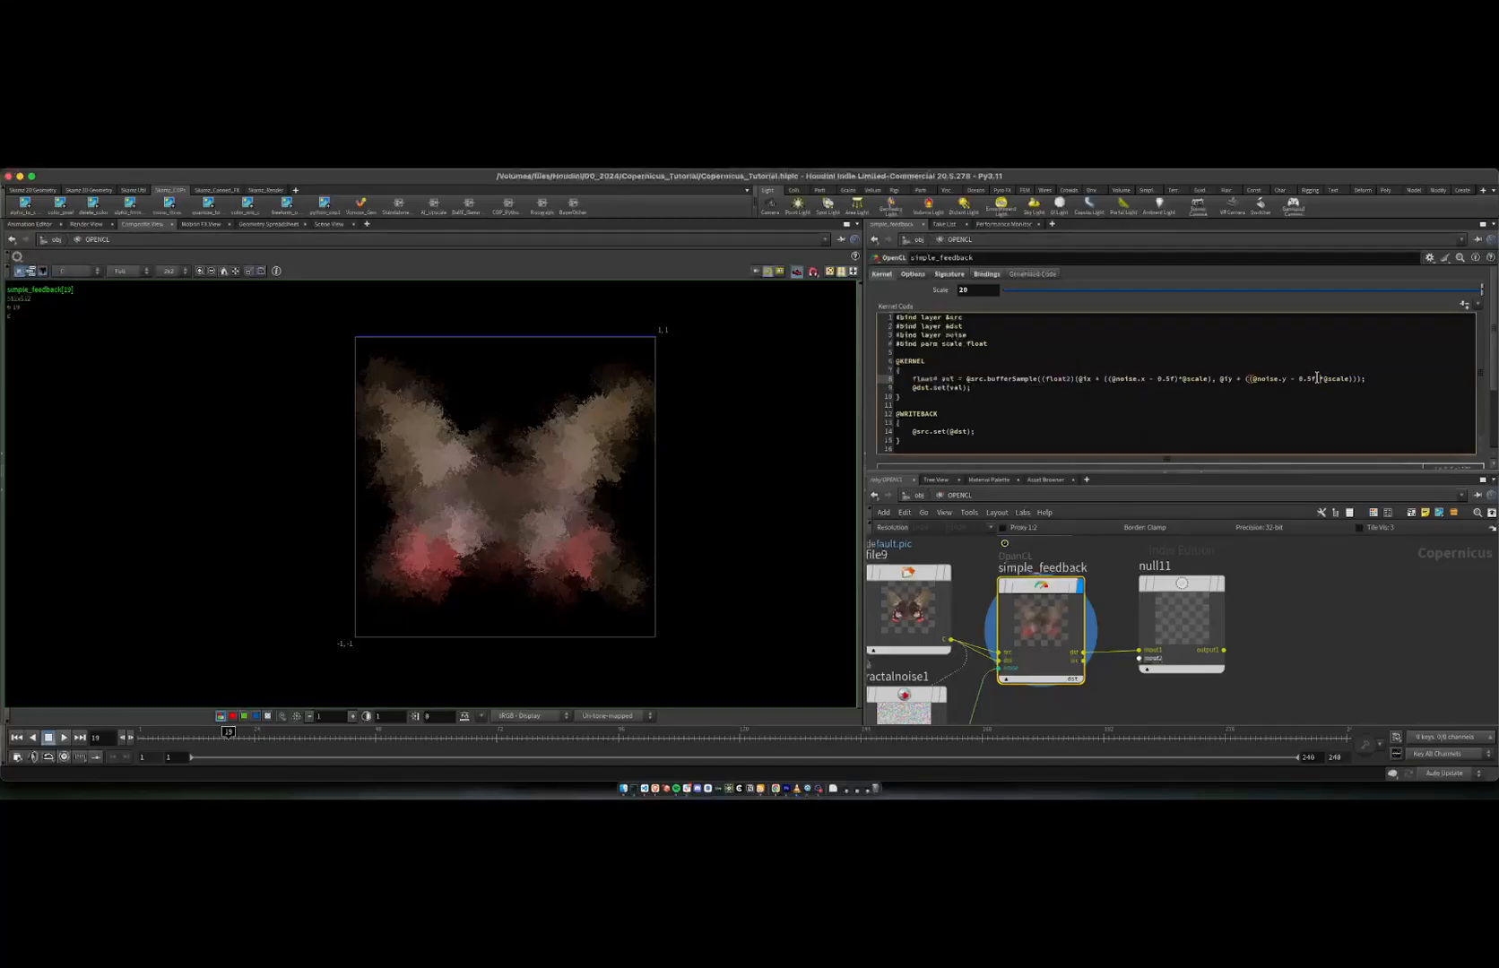
{"action": "left_click", "coordinate": [967, 388]}
{"action": "key", "text": "Up"}
{"action": "left_click_drag", "start_coordinate": [933, 447], "coordinate": [897, 415]}
{"action": "left_click", "coordinate": [926, 424]}
{"action": "left_click", "coordinate": [903, 427]}
{"action": "left_click", "coordinate": [977, 430]}
{"action": "left_click", "coordinate": [926, 432]}
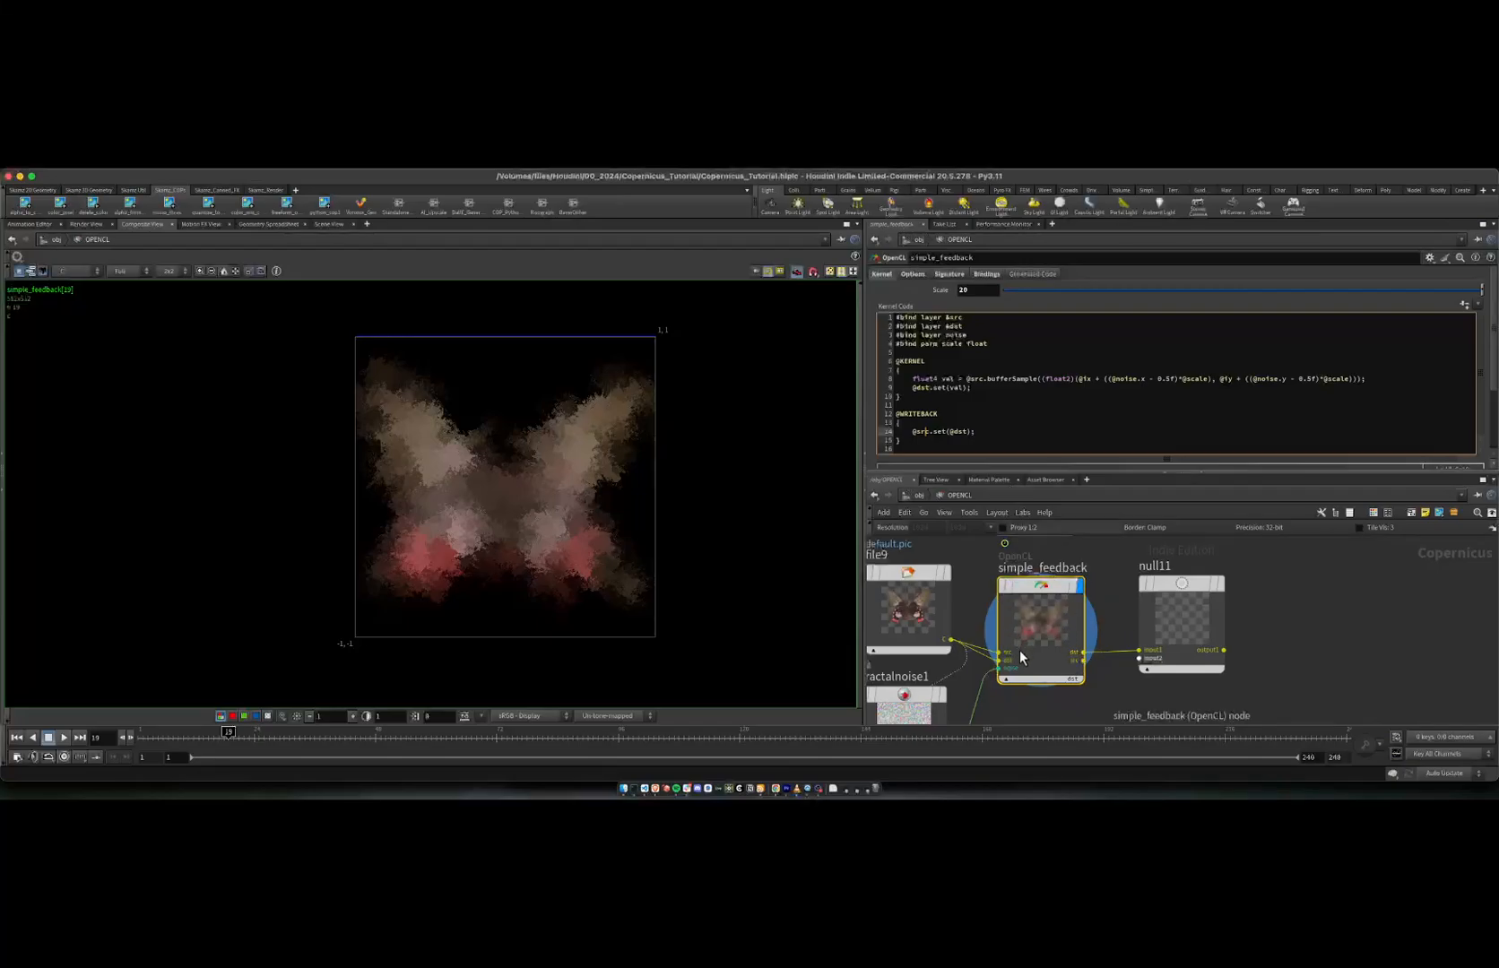
Step: Reveal the expression driving the Iterations parameter in simple_feedback's options
{"action": "left_click", "coordinate": [917, 275]}
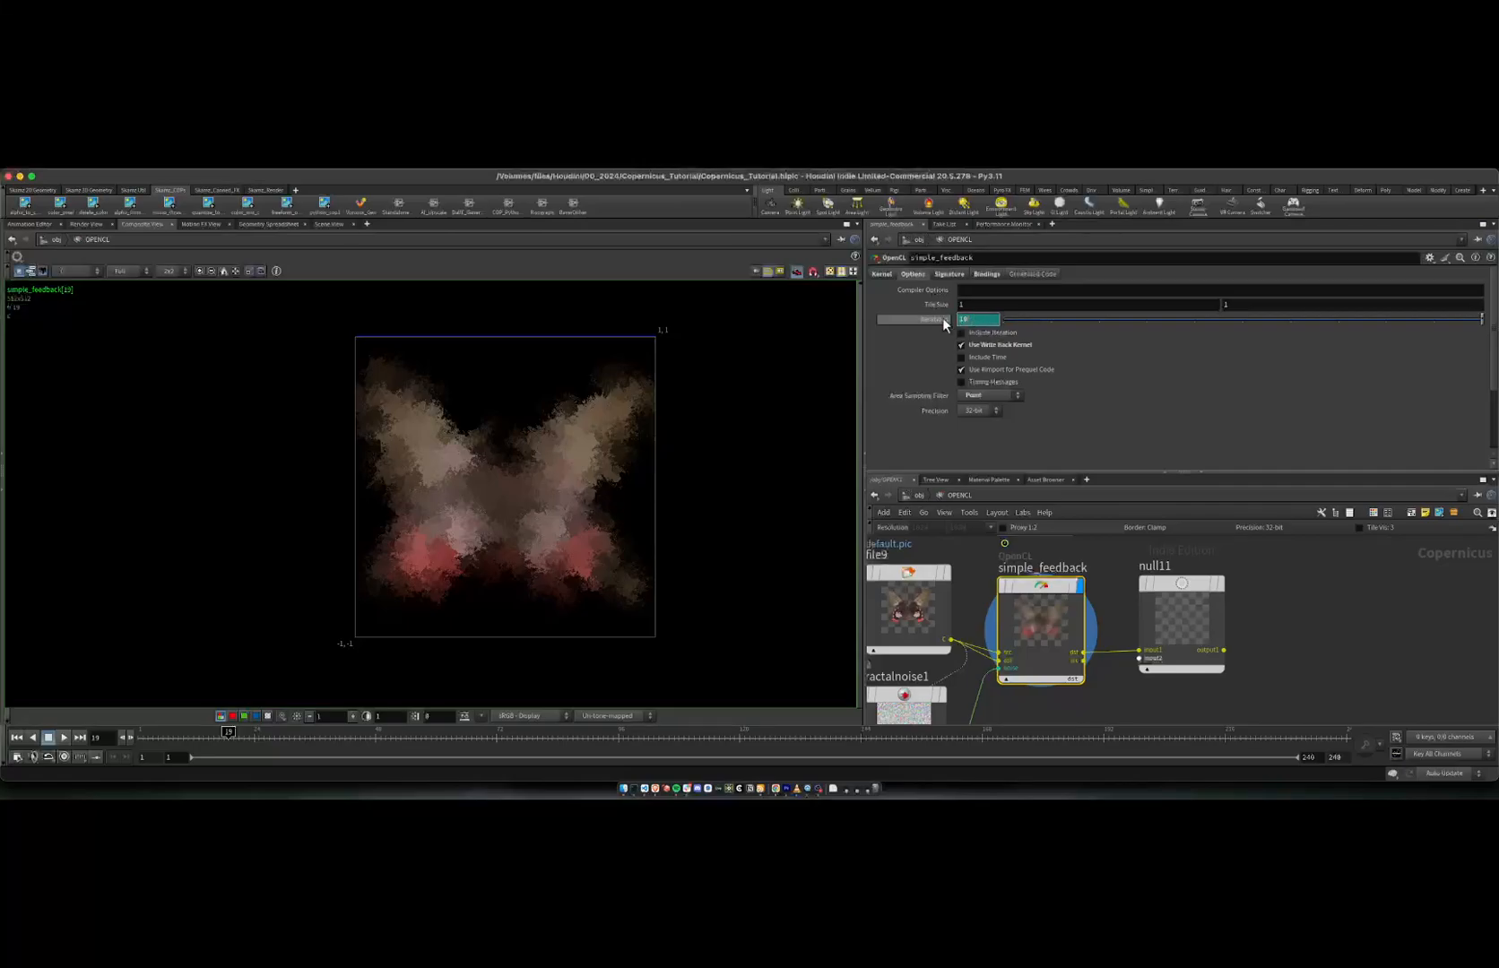
{"action": "left_click", "coordinate": [916, 323]}
{"action": "left_click", "coordinate": [957, 320]}
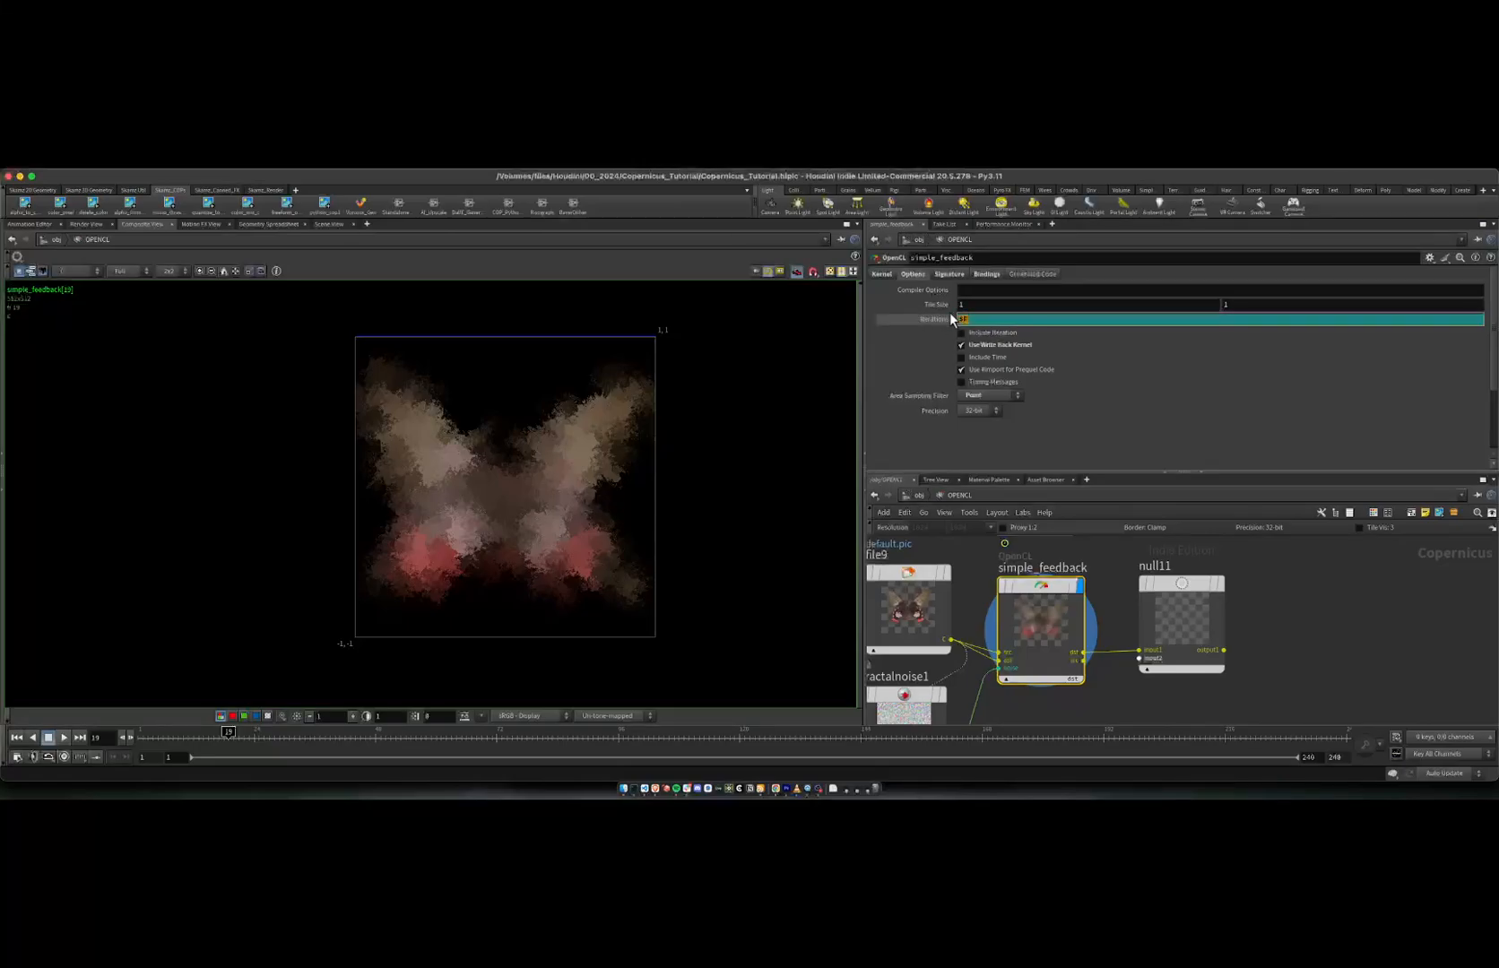
{"action": "left_click", "coordinate": [1057, 334]}
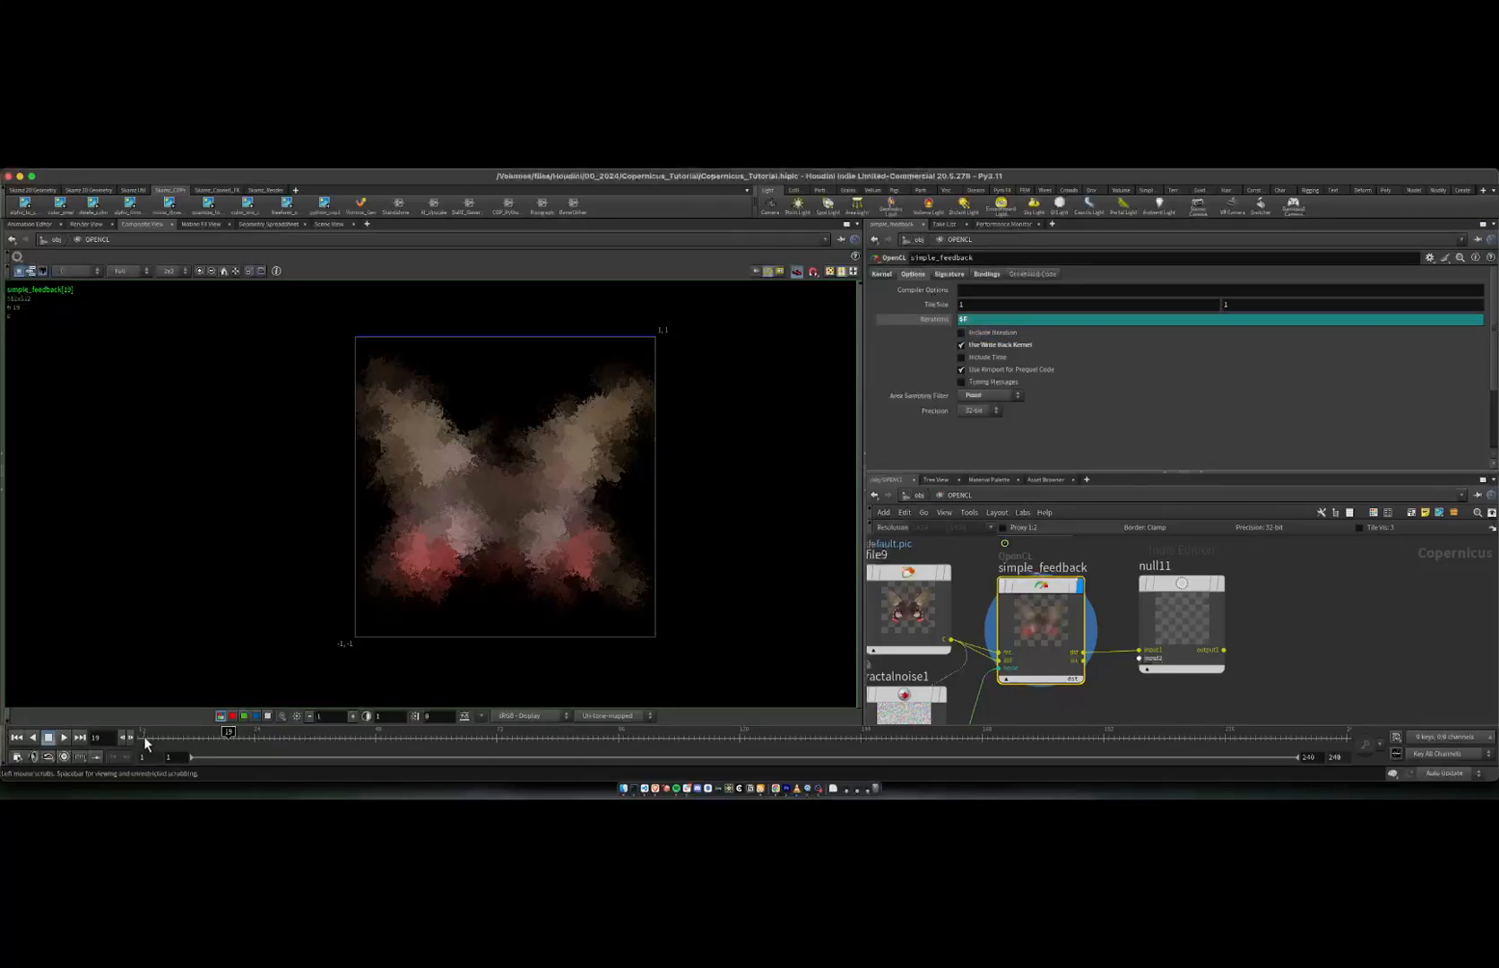
Step: Move the timeline back to frame 1 with simple_feedback selected to view its result there
{"action": "left_click_drag", "start_coordinate": [143, 738], "coordinate": [69, 743]}
{"action": "scroll", "coordinate": [987, 574], "scroll_direction": "down", "scroll_amount": 5}
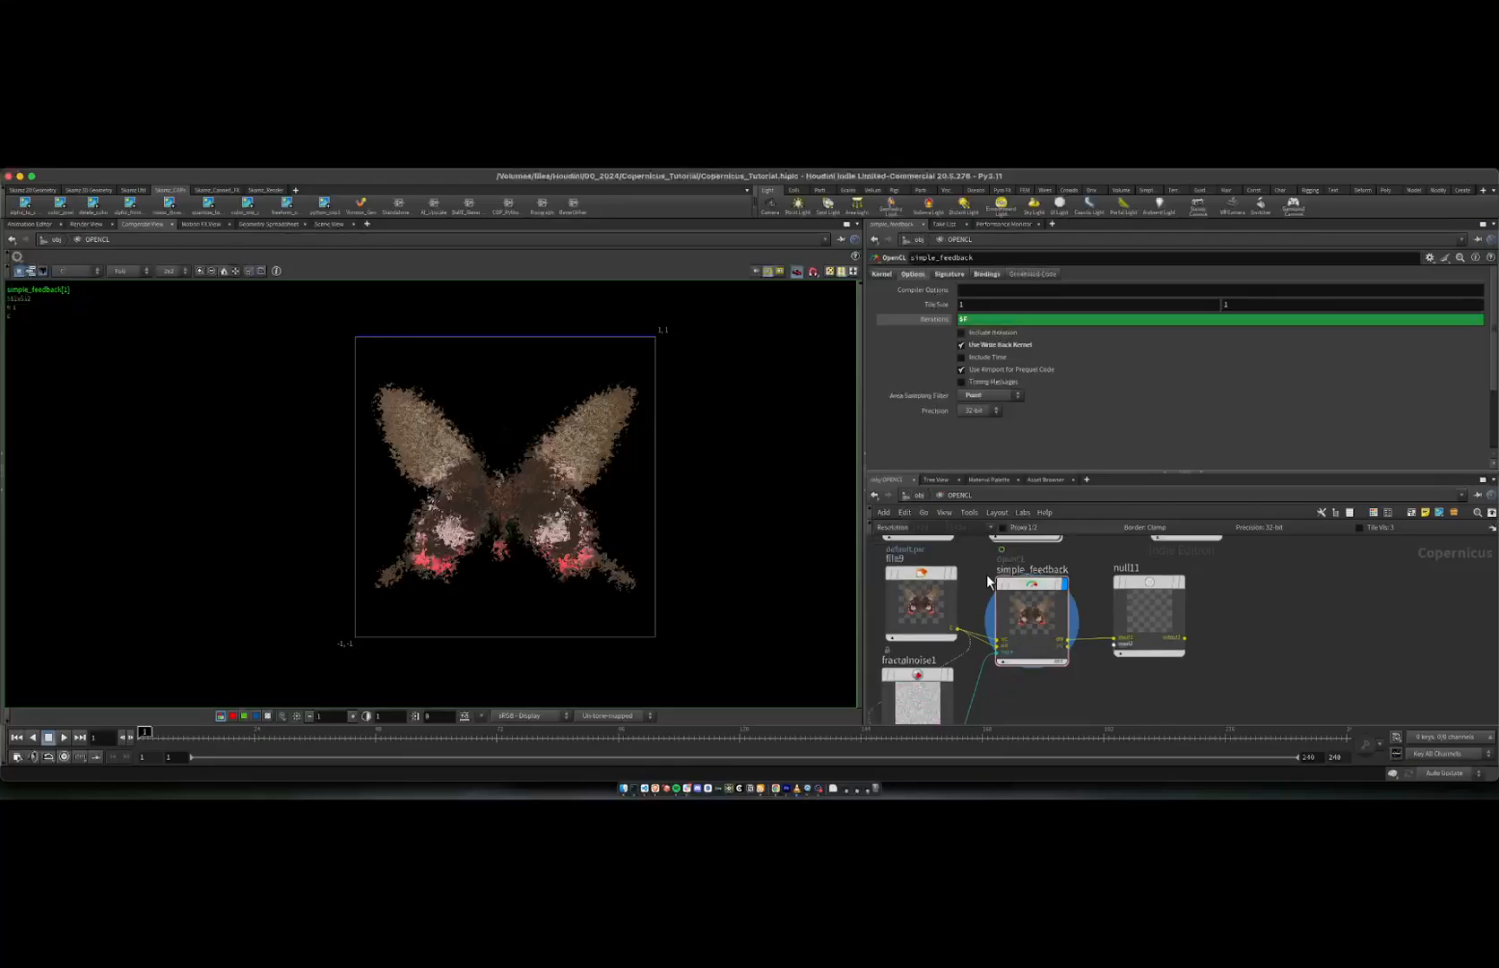
{"action": "middle_click_drag", "start_coordinate": [1031, 686], "coordinate": [1062, 667]}
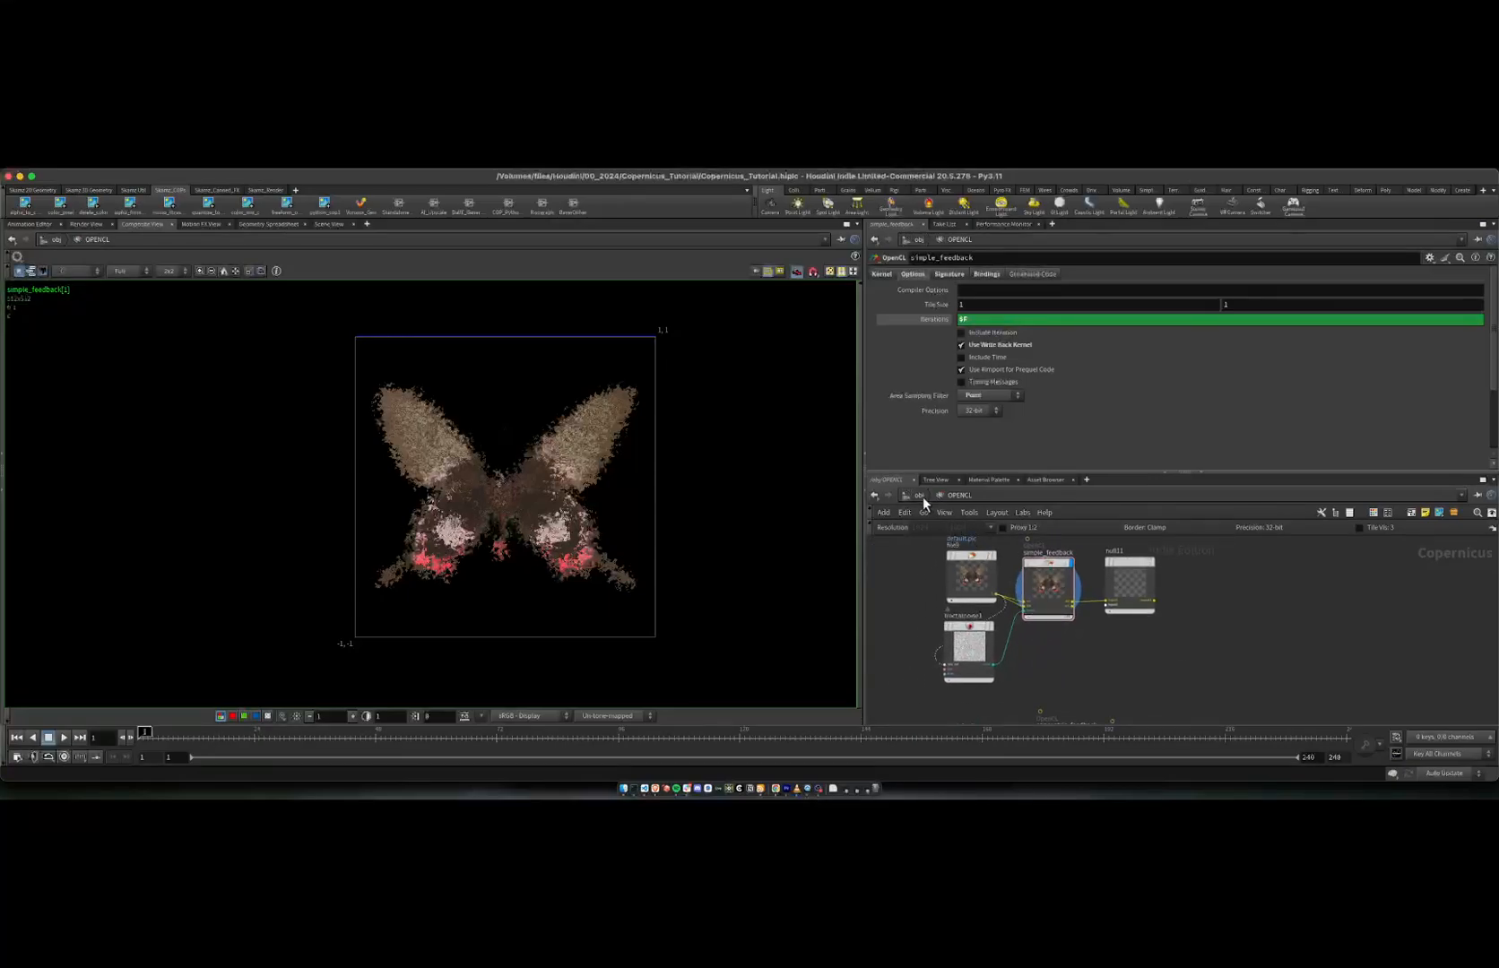
{"action": "left_click", "coordinate": [1049, 587]}
{"action": "mouse_move", "coordinate": [161, 737]}
{"action": "left_mouse_down"}
{"action": "mouse_move", "coordinate": [242, 737]}
{"action": "mouse_move", "coordinate": [143, 737]}
{"action": "left_mouse_up"}
Step: Show the simple_feedback kernel code once more and go up to the obj level
{"action": "left_click", "coordinate": [882, 274]}
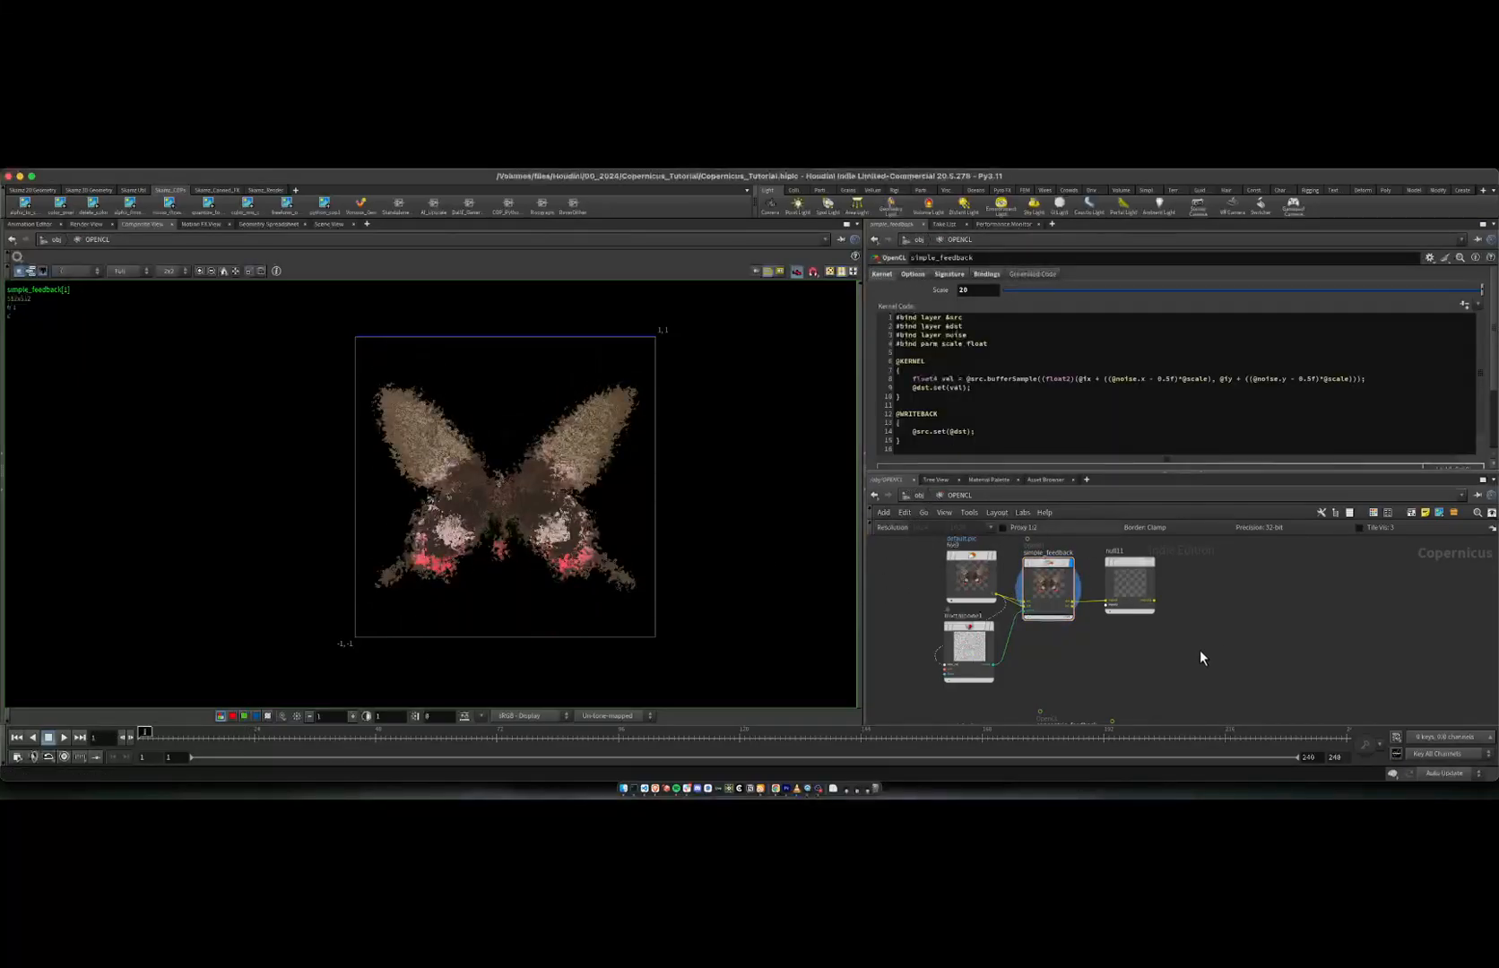
{"action": "left_click", "coordinate": [919, 495]}
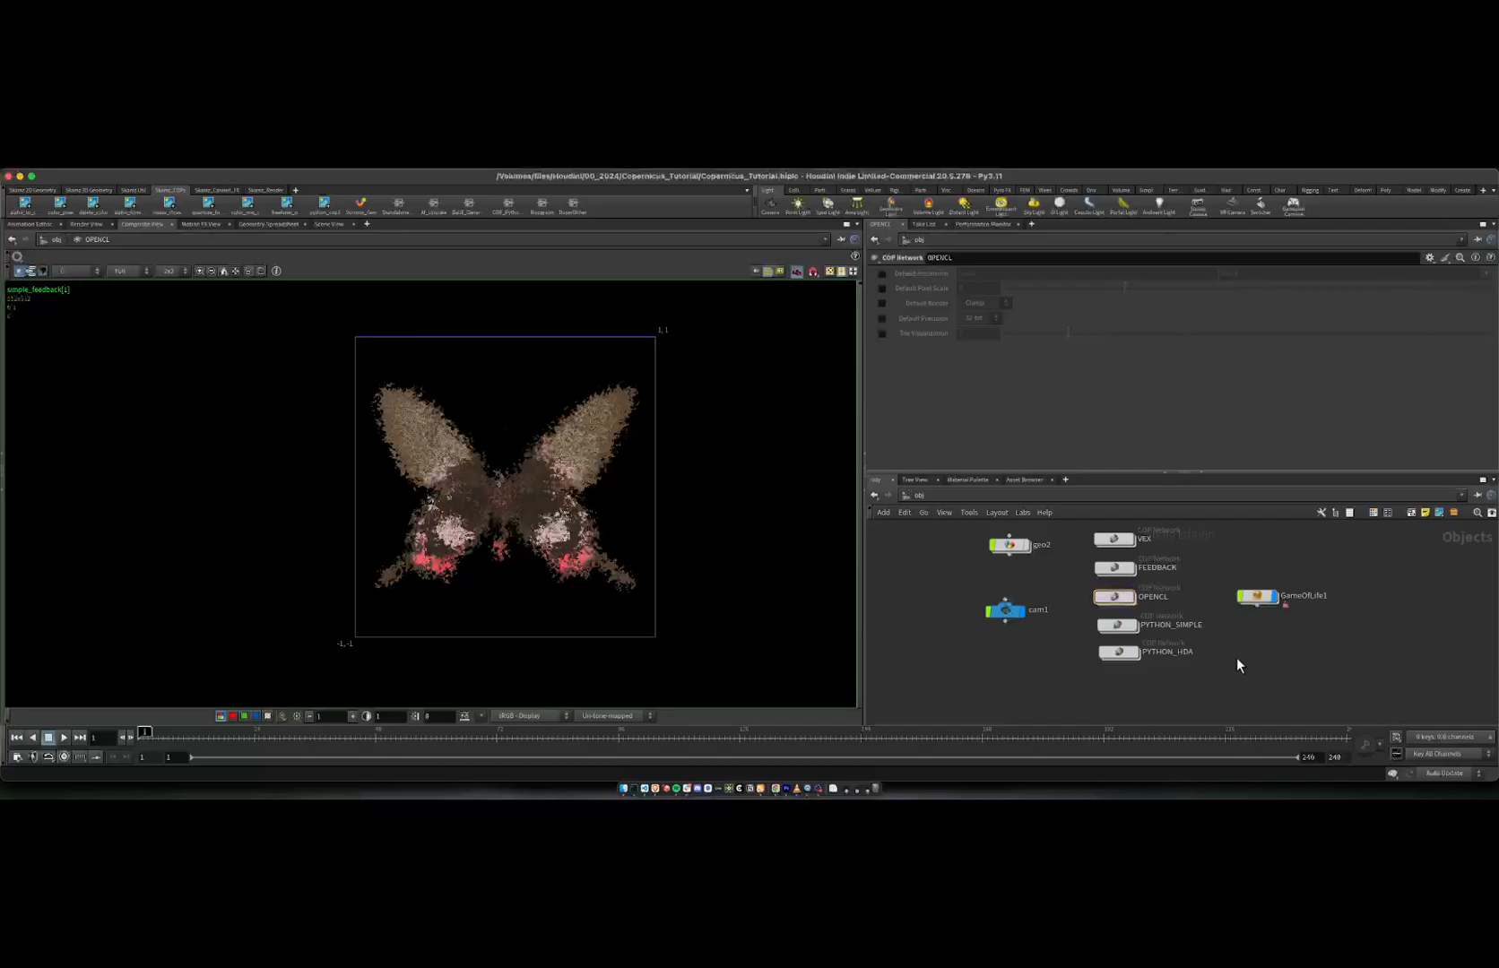
Step: Enter the PYTHON_SIMPLE network and display its file1 image node
{"action": "scroll", "coordinate": [1233, 661], "scroll_direction": "up", "scroll_amount": 2}
{"action": "double_click", "coordinate": [1112, 638]}
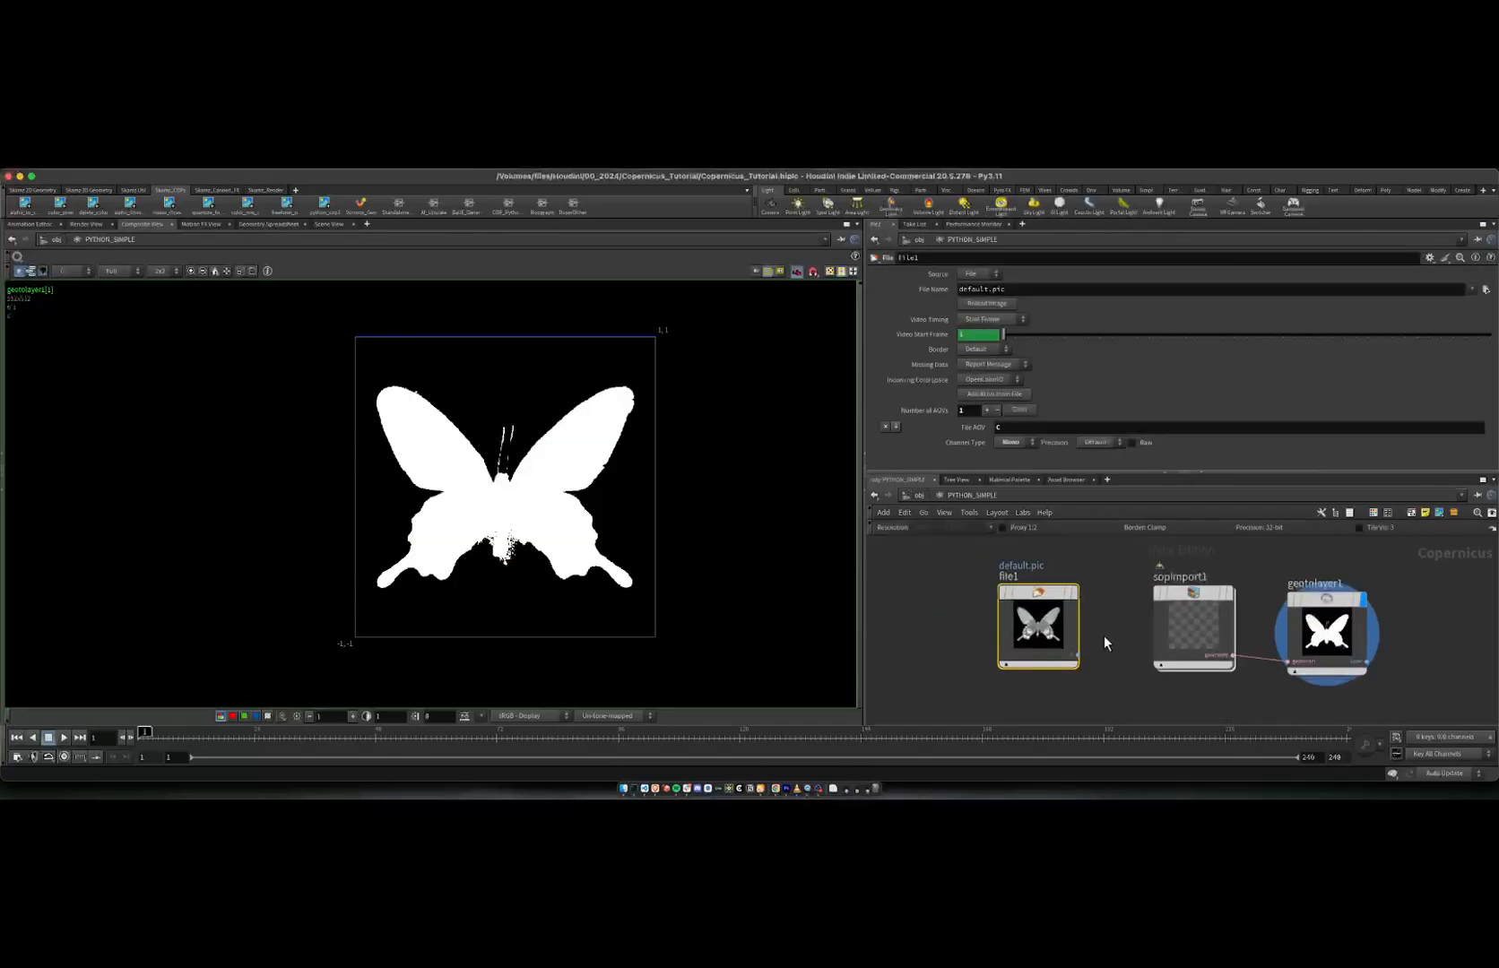
{"action": "mouse_move", "coordinate": [1040, 599]}
{"action": "left_click", "coordinate": [1074, 594]}
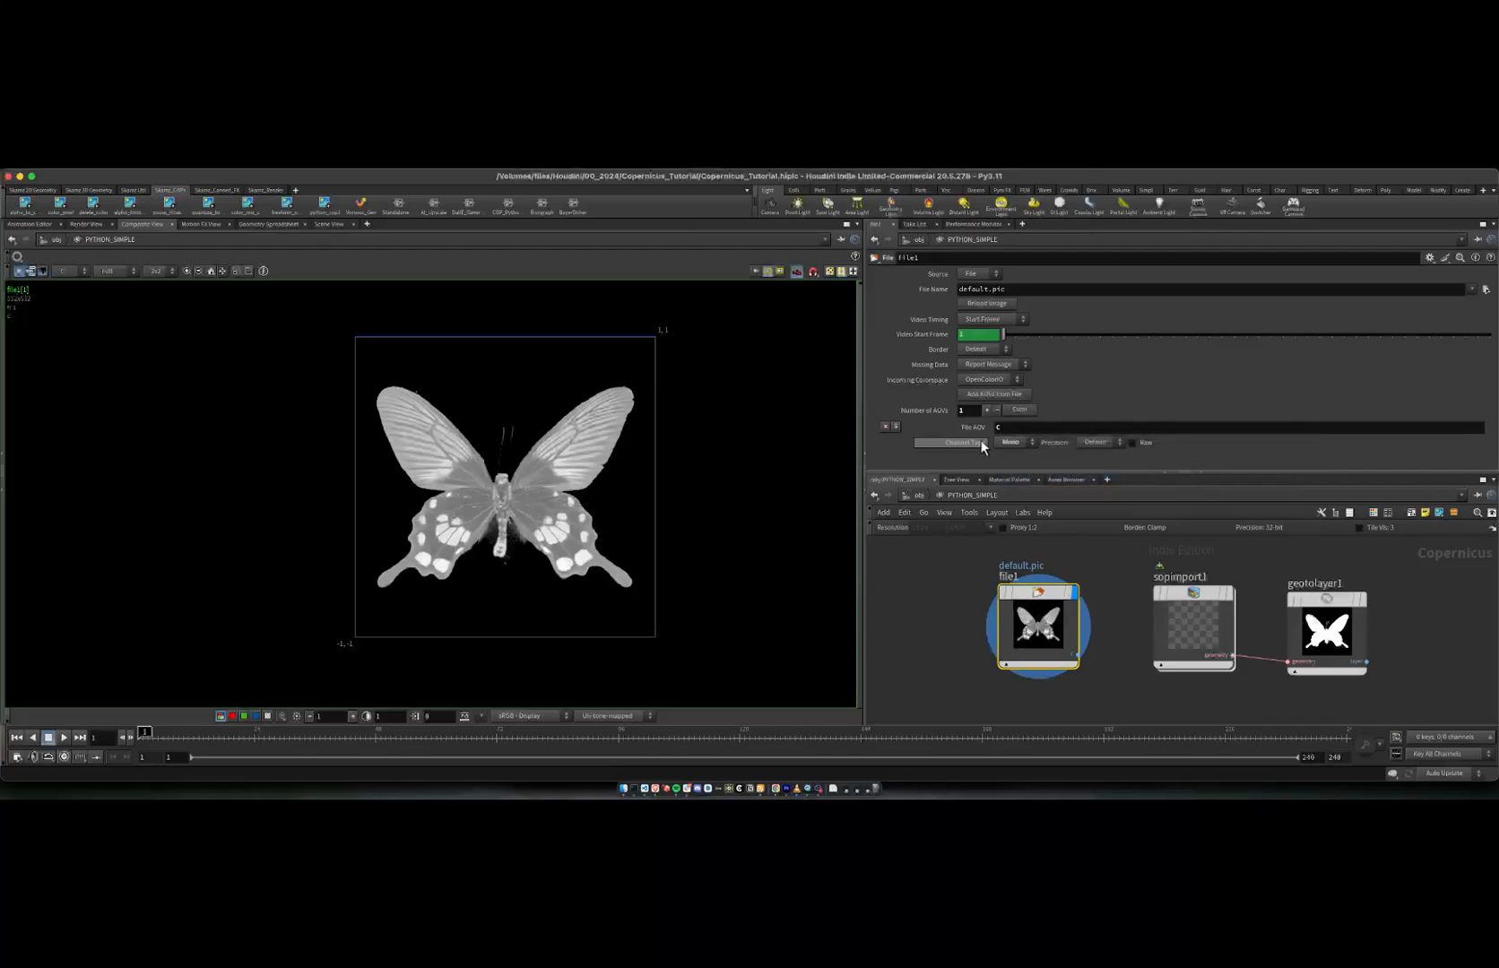
Step: Try a different channel type on file1 and restore it to Mono
{"action": "left_click", "coordinate": [1014, 442]}
{"action": "left_click", "coordinate": [1007, 479]}
{"action": "left_click", "coordinate": [1012, 441]}
{"action": "left_click", "coordinate": [1008, 455]}
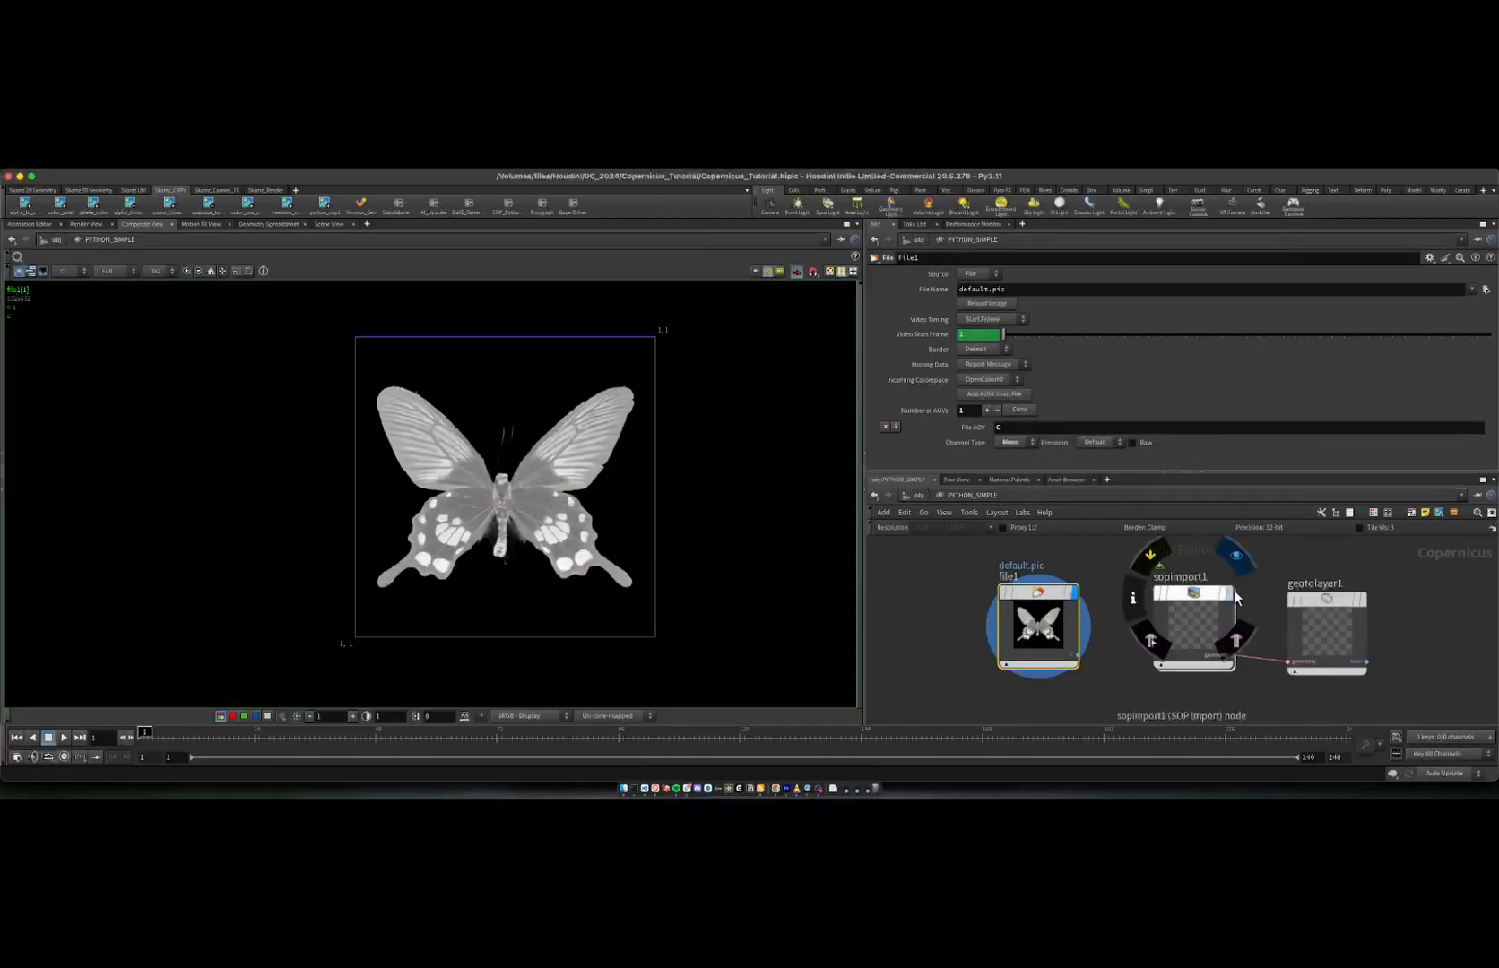
Step: Display geotolayer1, show the sopimport1 parameters and go inside sopimport1
{"action": "left_click", "coordinate": [1361, 600]}
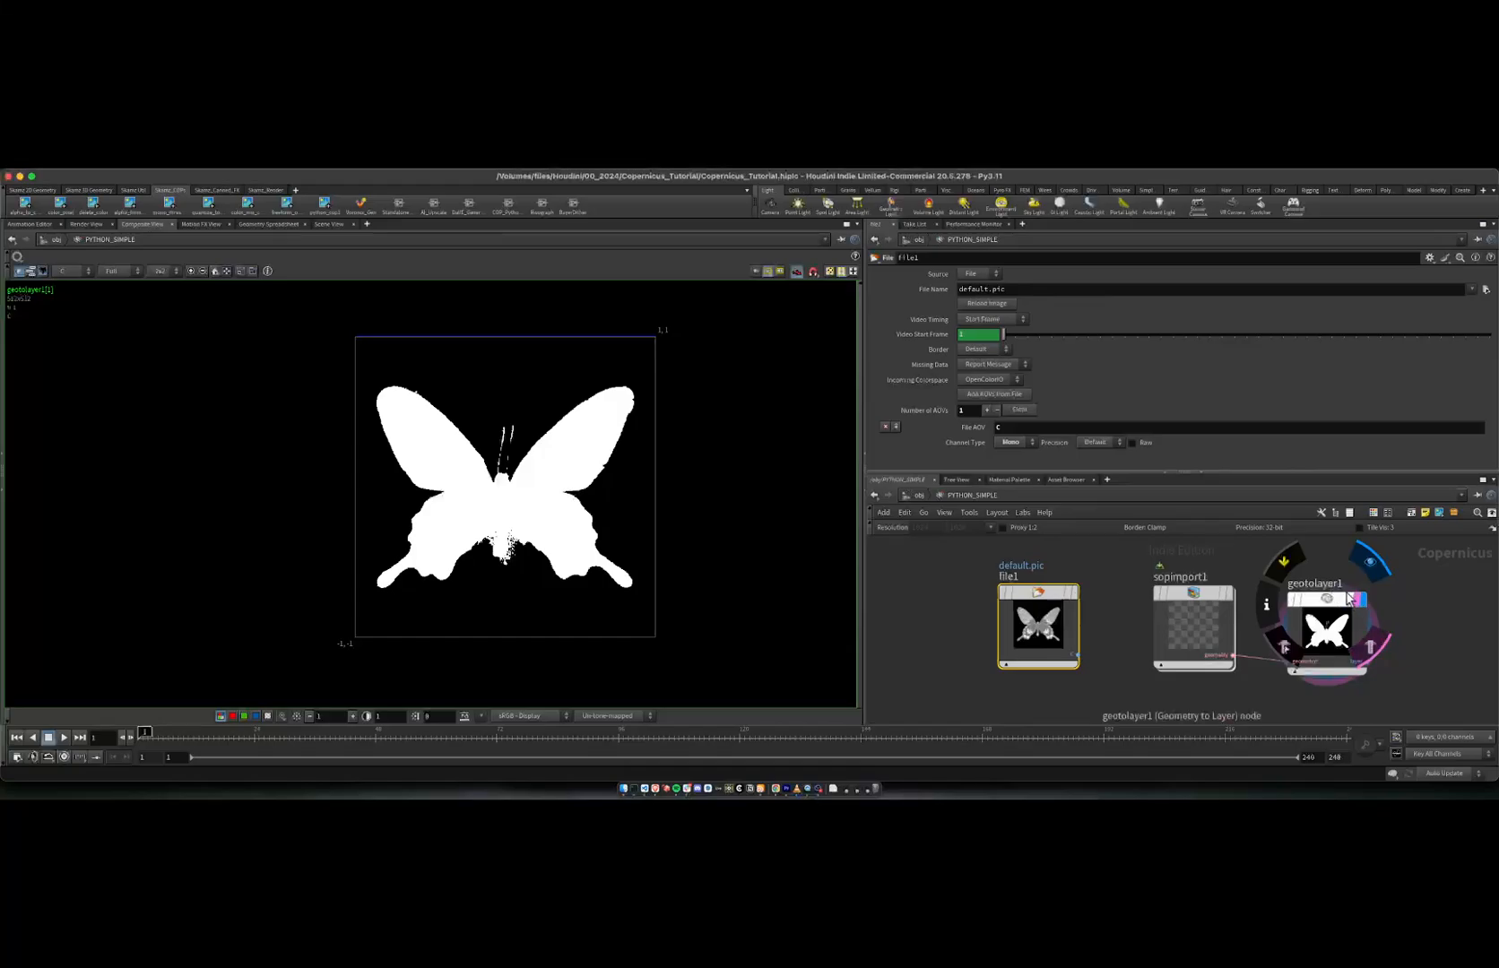
{"action": "left_click", "coordinate": [1189, 599]}
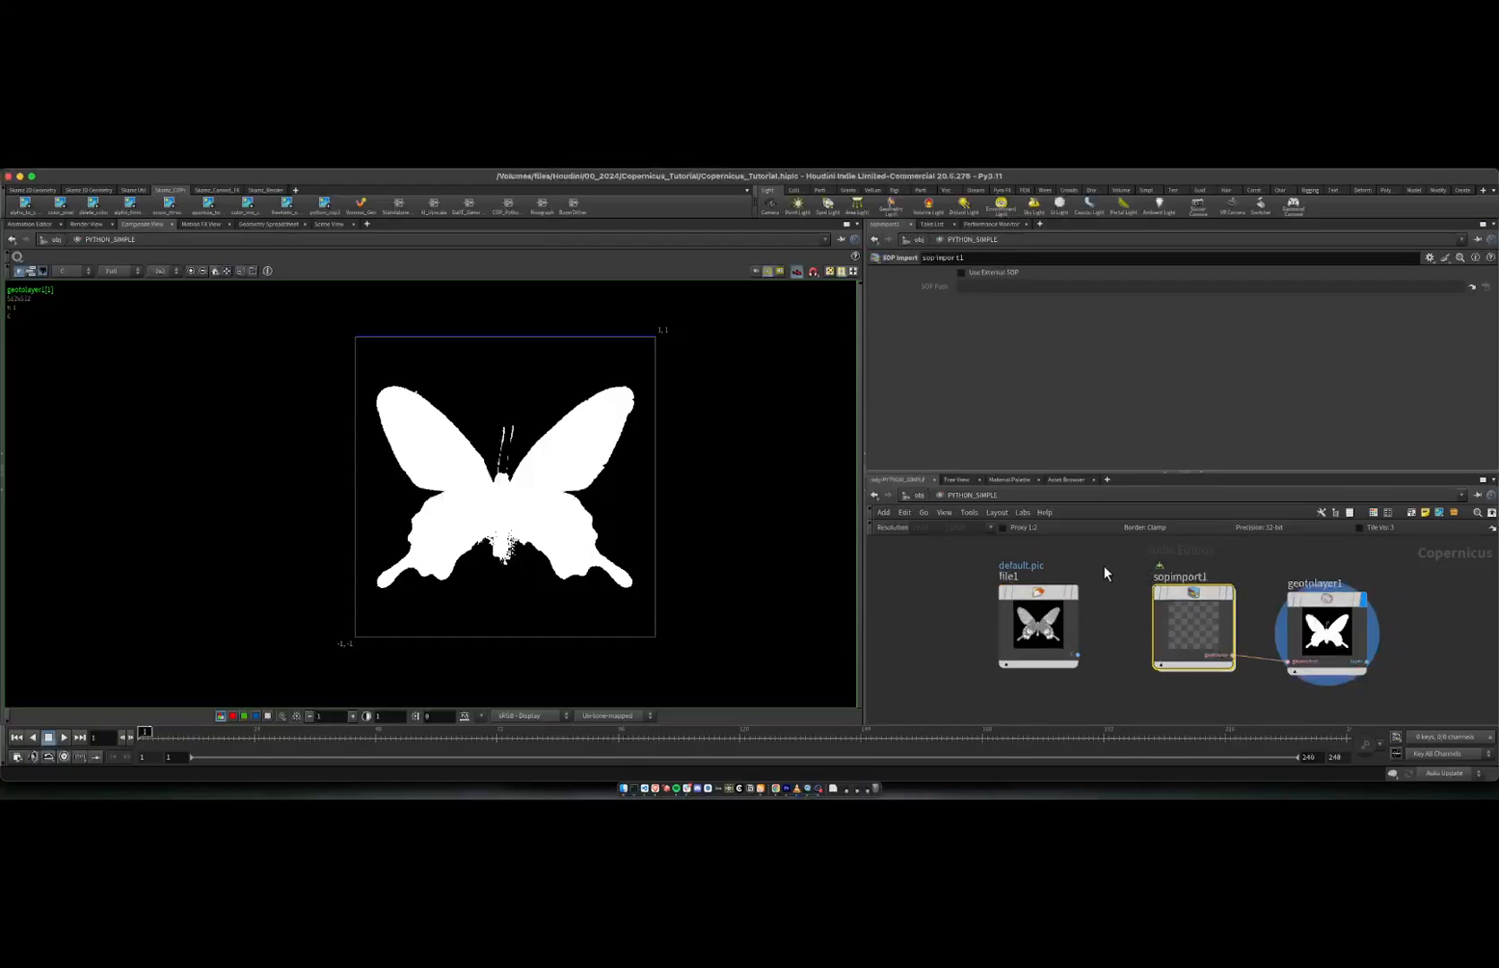
{"action": "left_click", "coordinate": [1103, 566]}
{"action": "double_click", "coordinate": [1195, 594]}
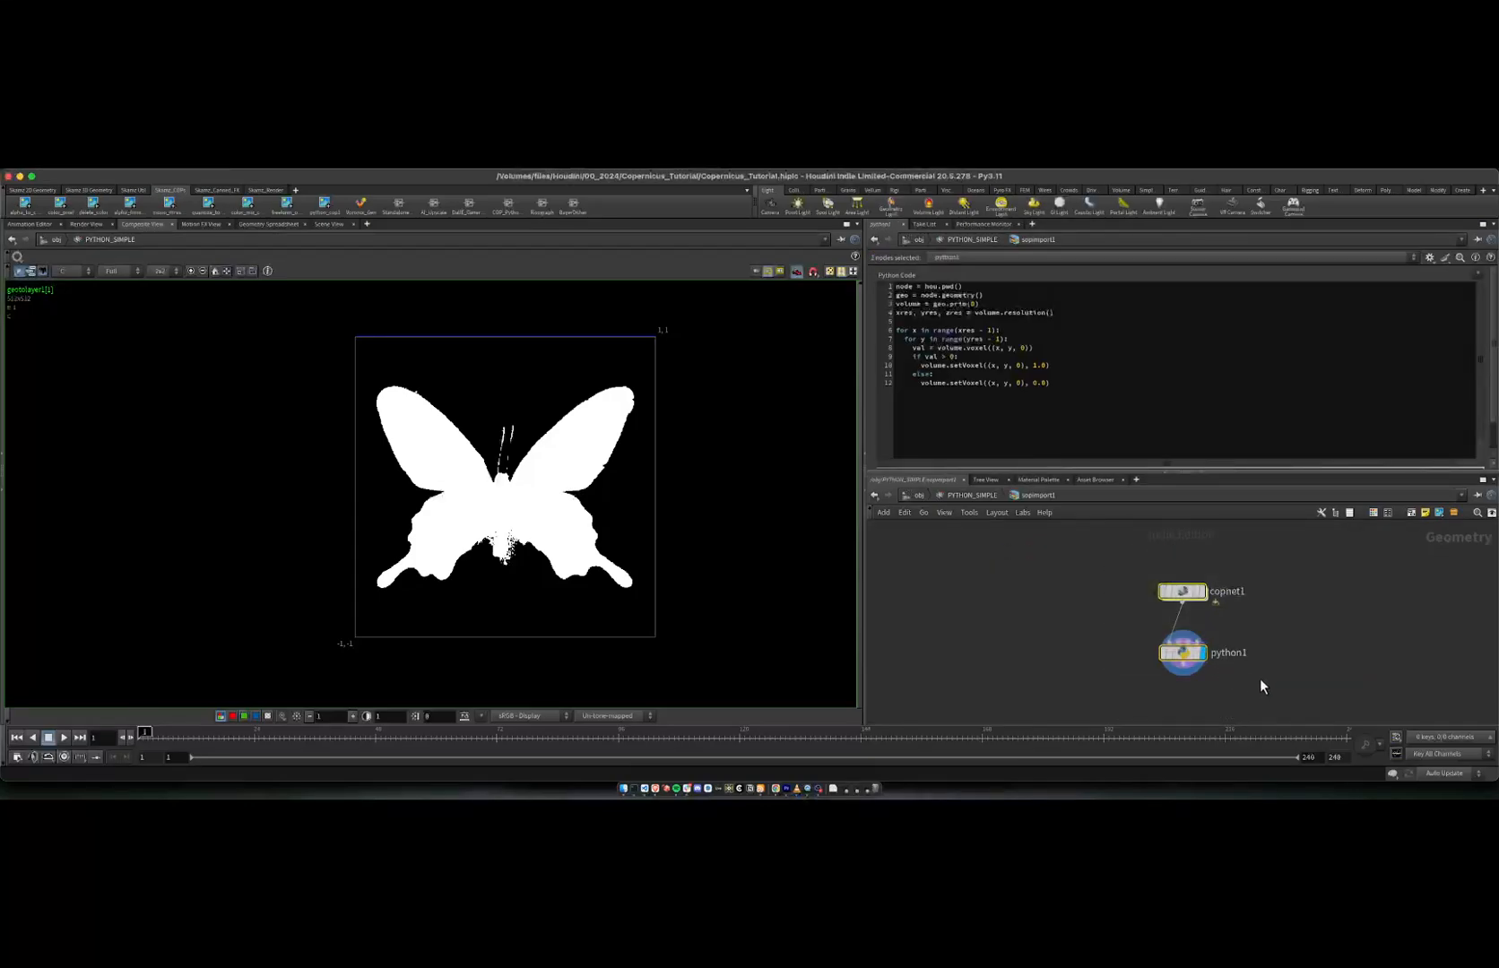
Step: Show copnet1's parameters, look inside its network and return to the sopimport1 level
{"action": "left_click", "coordinate": [1183, 593]}
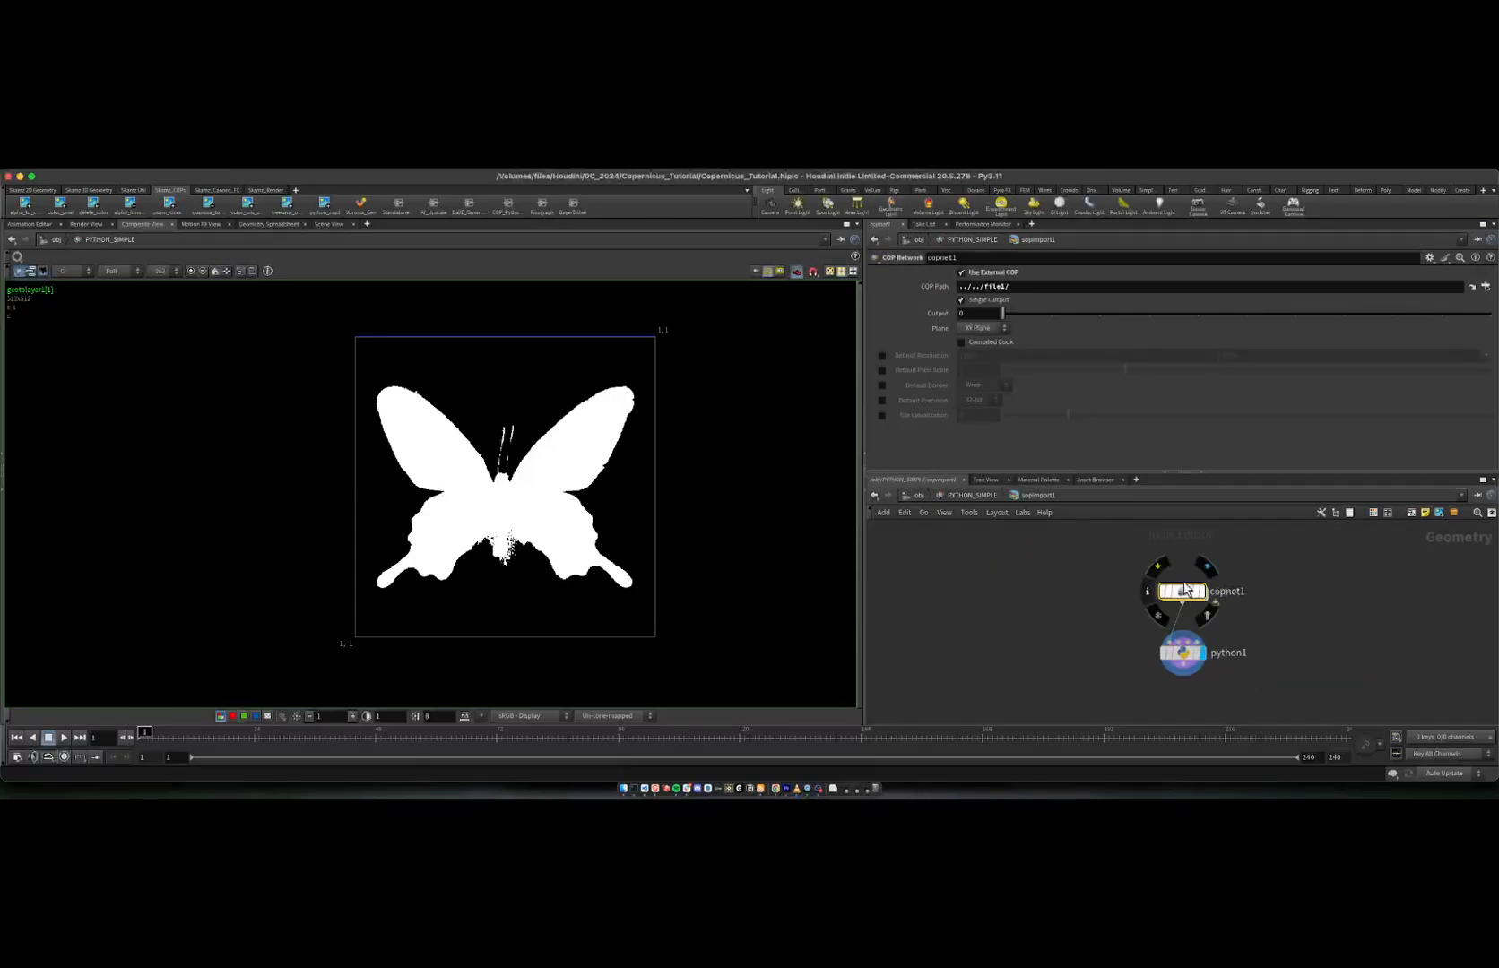
{"action": "double_click", "coordinate": [1183, 591]}
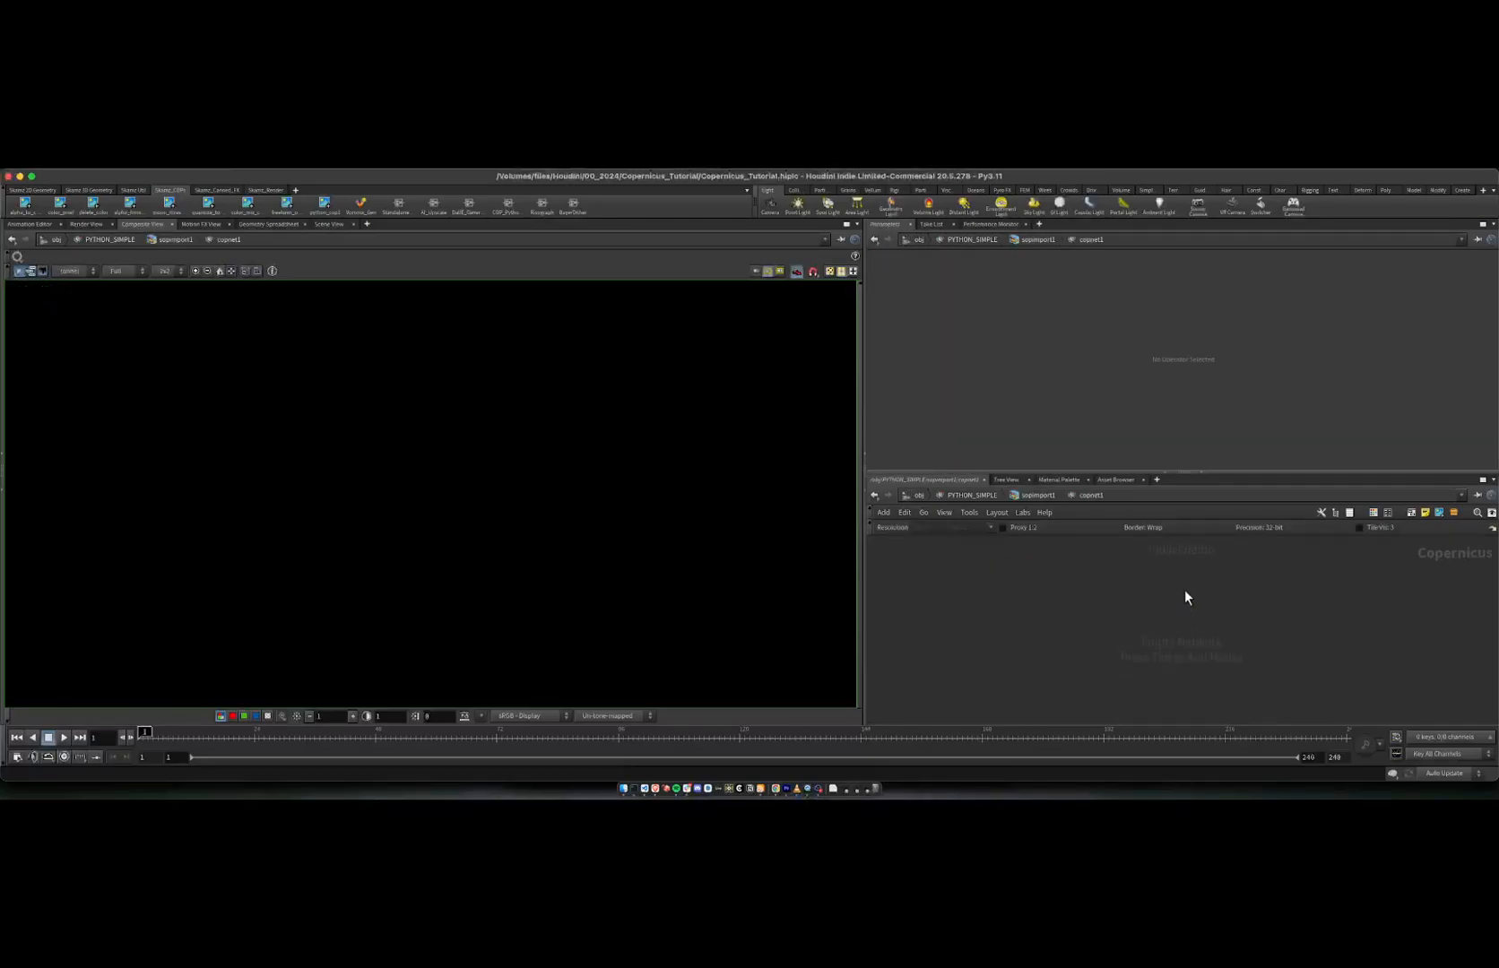
{"action": "left_click", "coordinate": [1032, 496]}
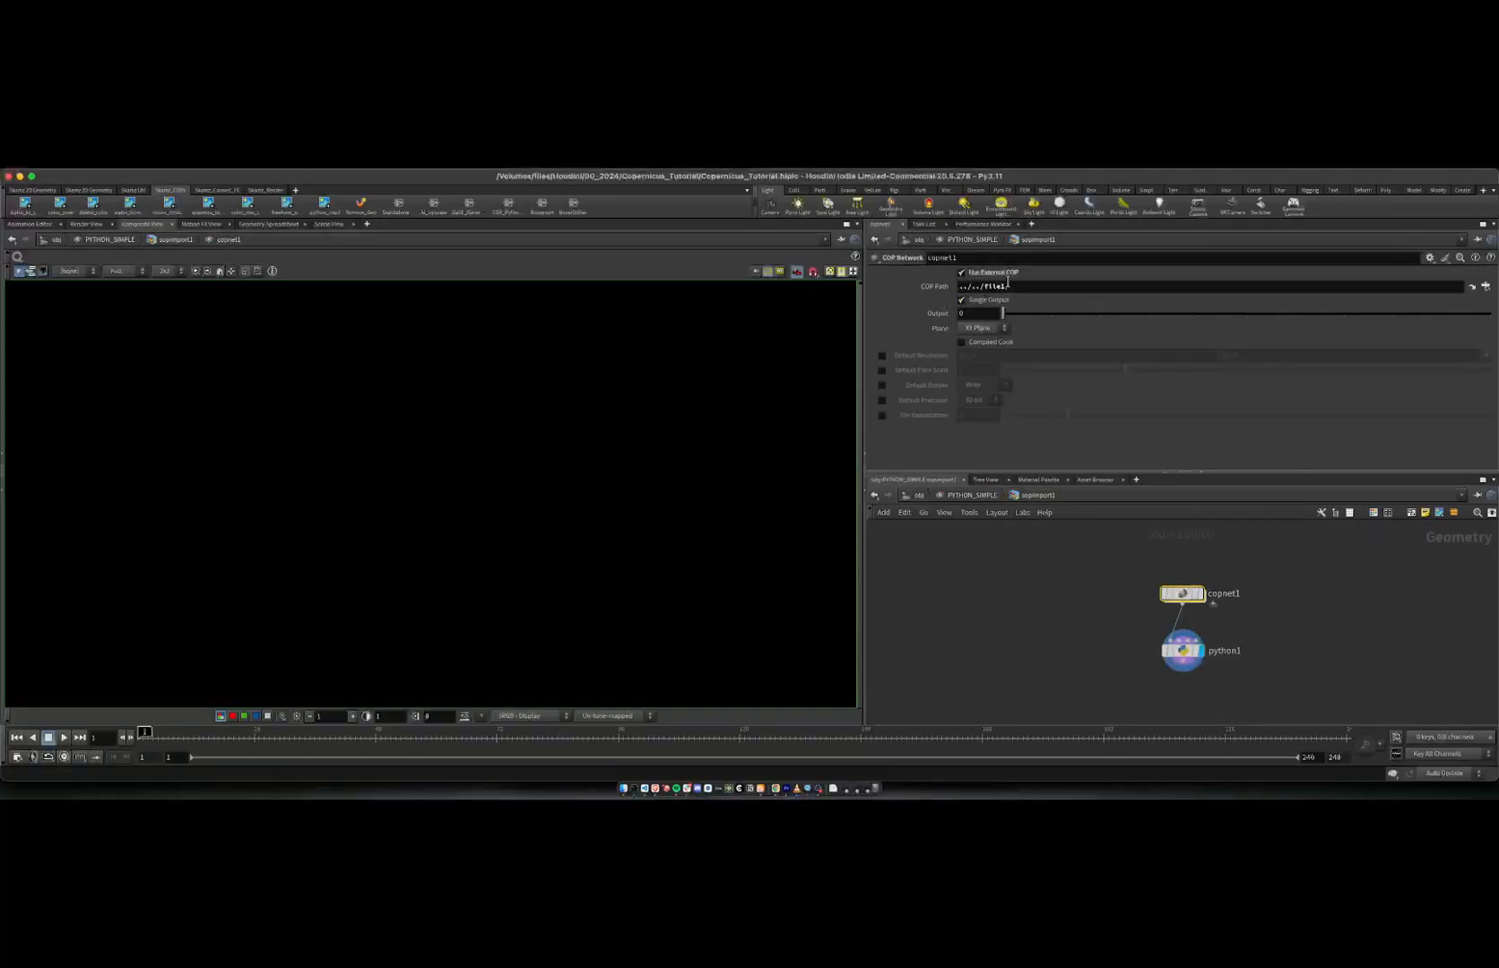
Step: Toggle Use External COP off and on again for copnet1 and point out its COP path ../../file1/
{"action": "mouse_move", "coordinate": [1037, 288]}
{"action": "left_mouse_down"}
{"action": "mouse_move", "coordinate": [962, 287]}
{"action": "mouse_move", "coordinate": [1032, 286]}
{"action": "mouse_move", "coordinate": [1011, 288]}
{"action": "left_mouse_up"}
{"action": "left_click", "coordinate": [961, 272]}
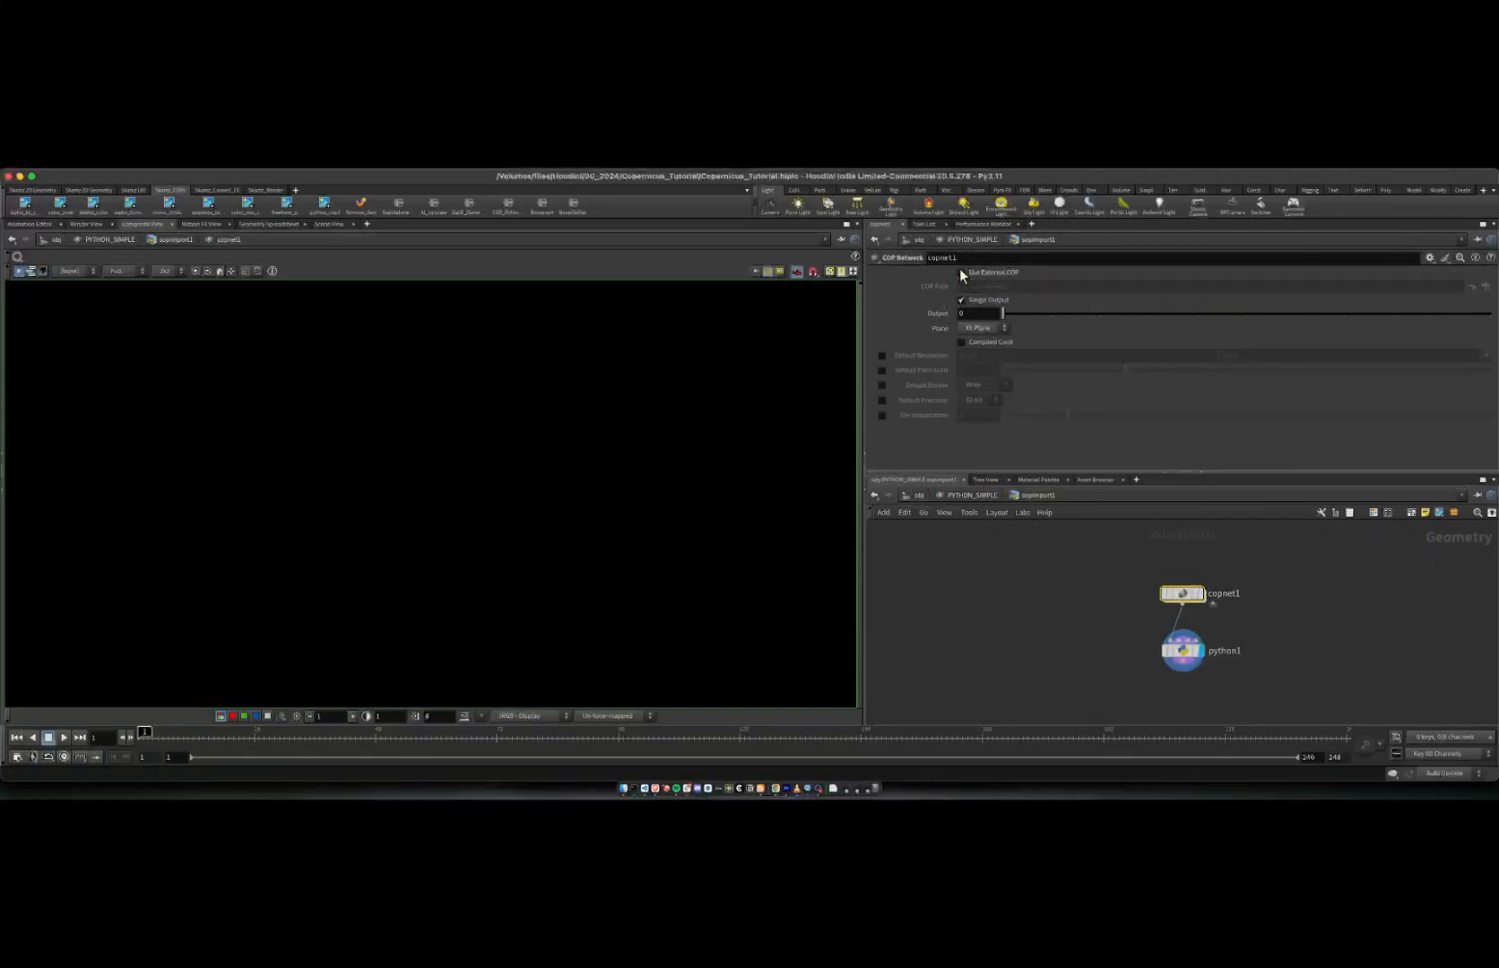
{"action": "left_click", "coordinate": [963, 273]}
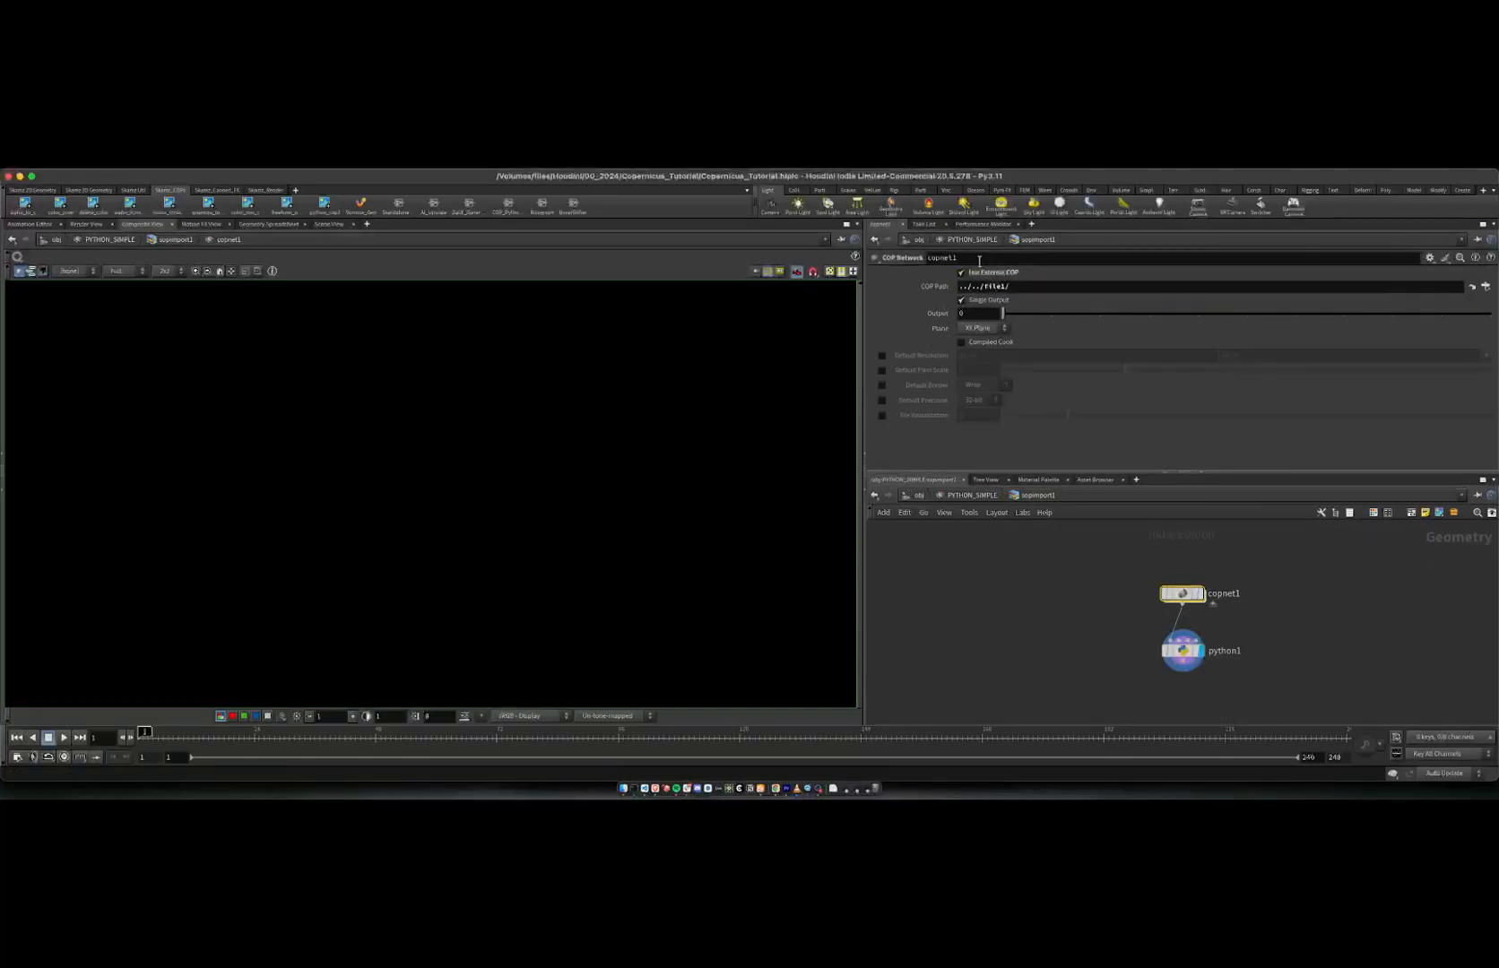
{"action": "double_click", "coordinate": [1032, 287]}
{"action": "double_click", "coordinate": [1060, 291]}
{"action": "left_click", "coordinate": [1060, 292]}
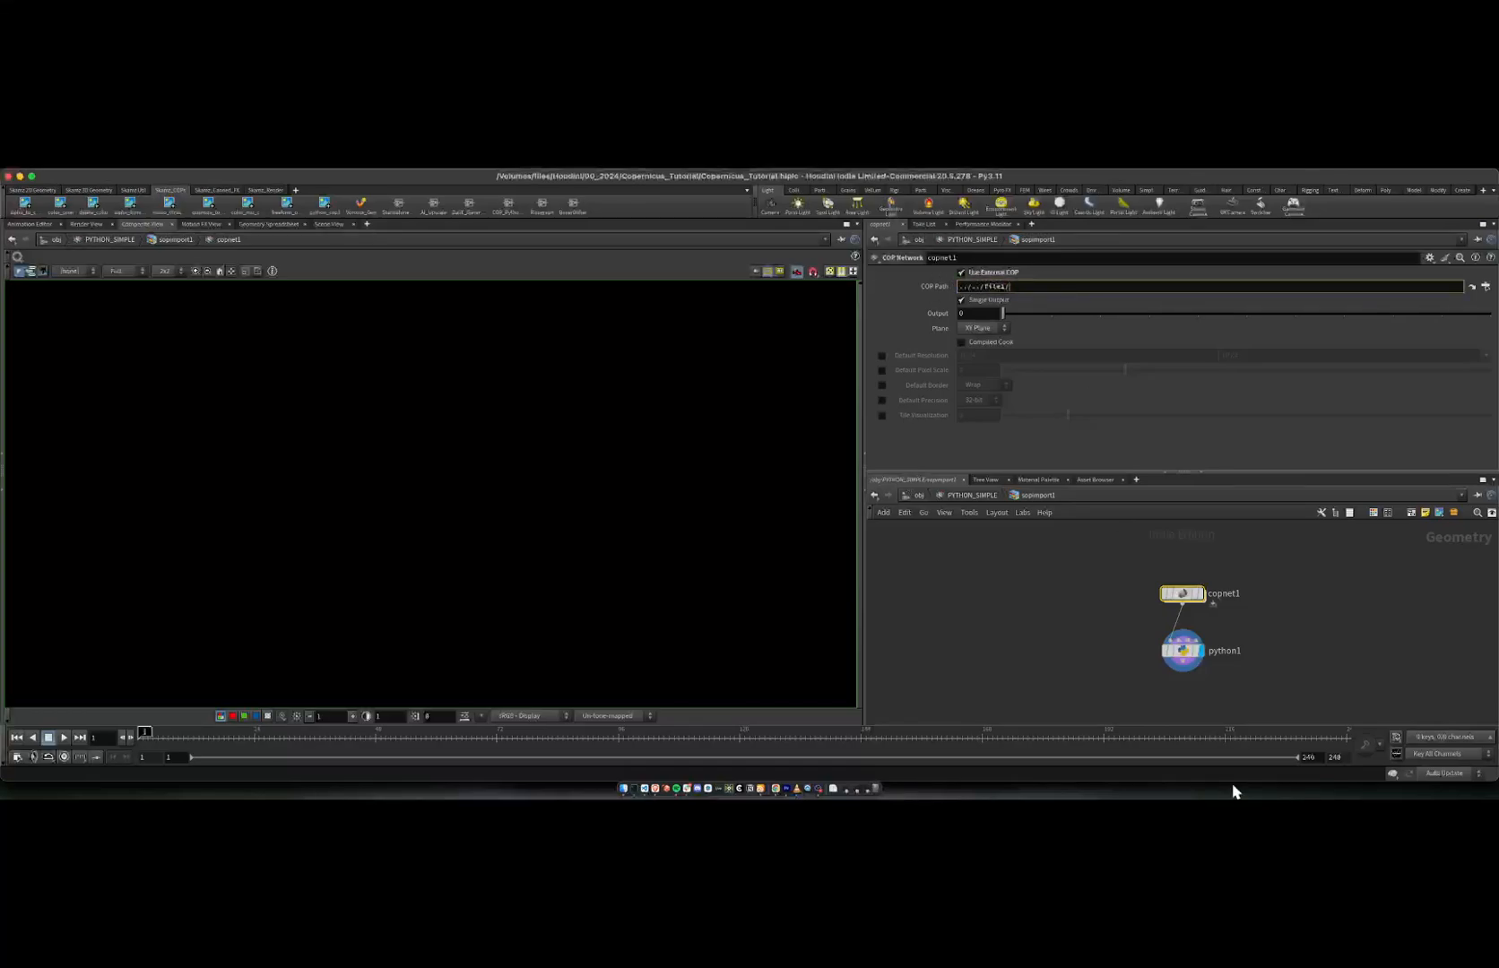
Step: Display copnet1 in the Scene View and frame the imported image
{"action": "left_click", "coordinate": [1204, 590]}
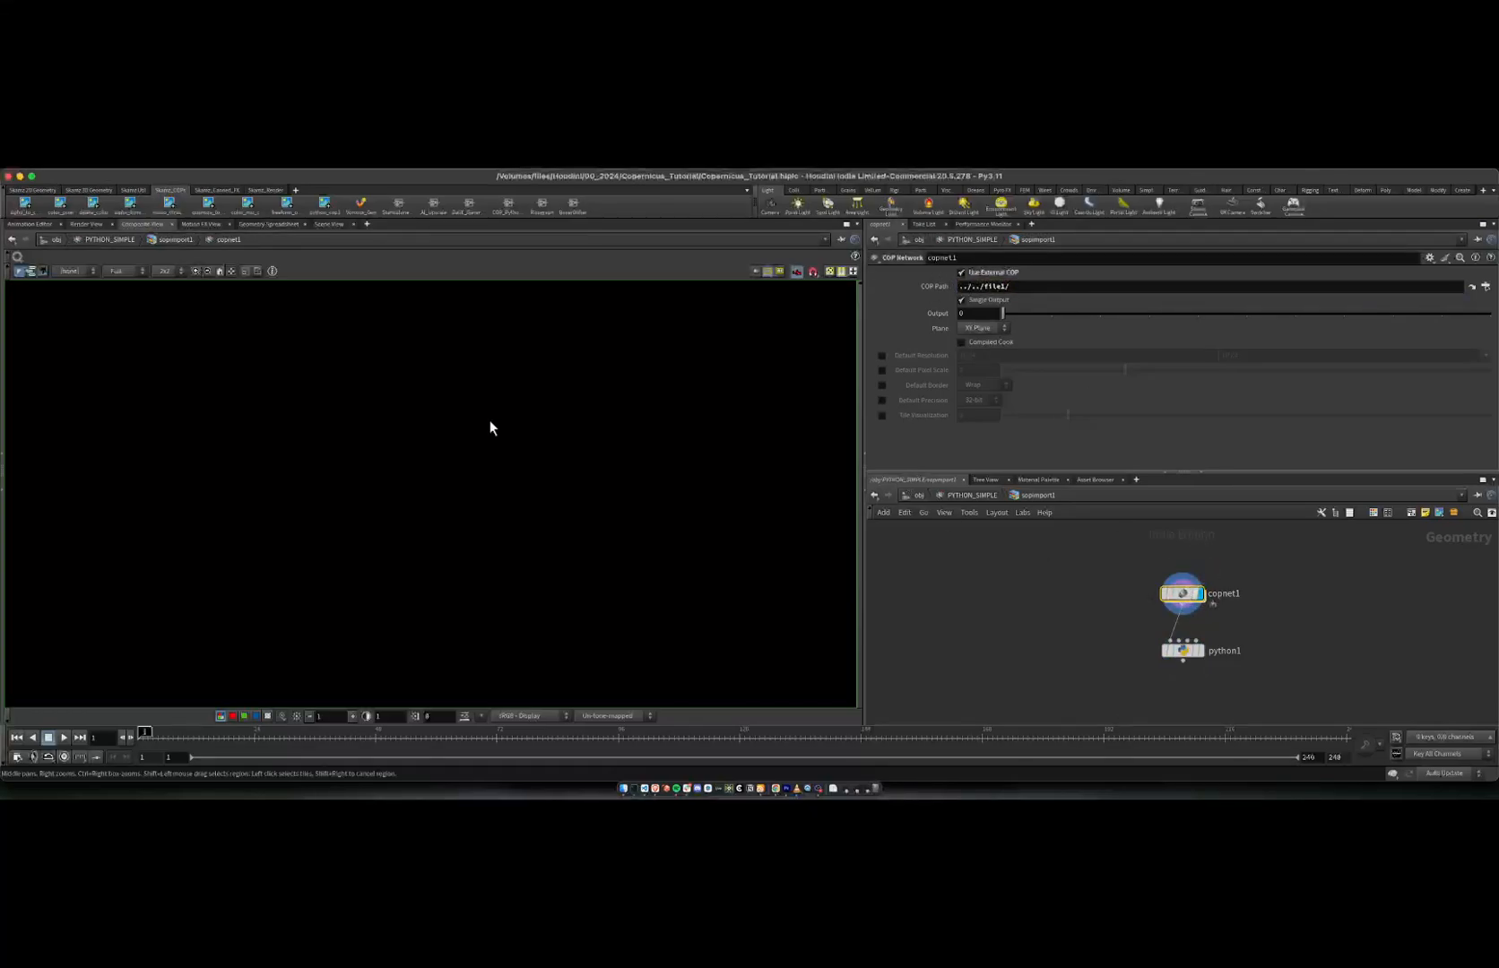
{"action": "left_click", "coordinate": [330, 226]}
{"action": "key", "text": "f"}
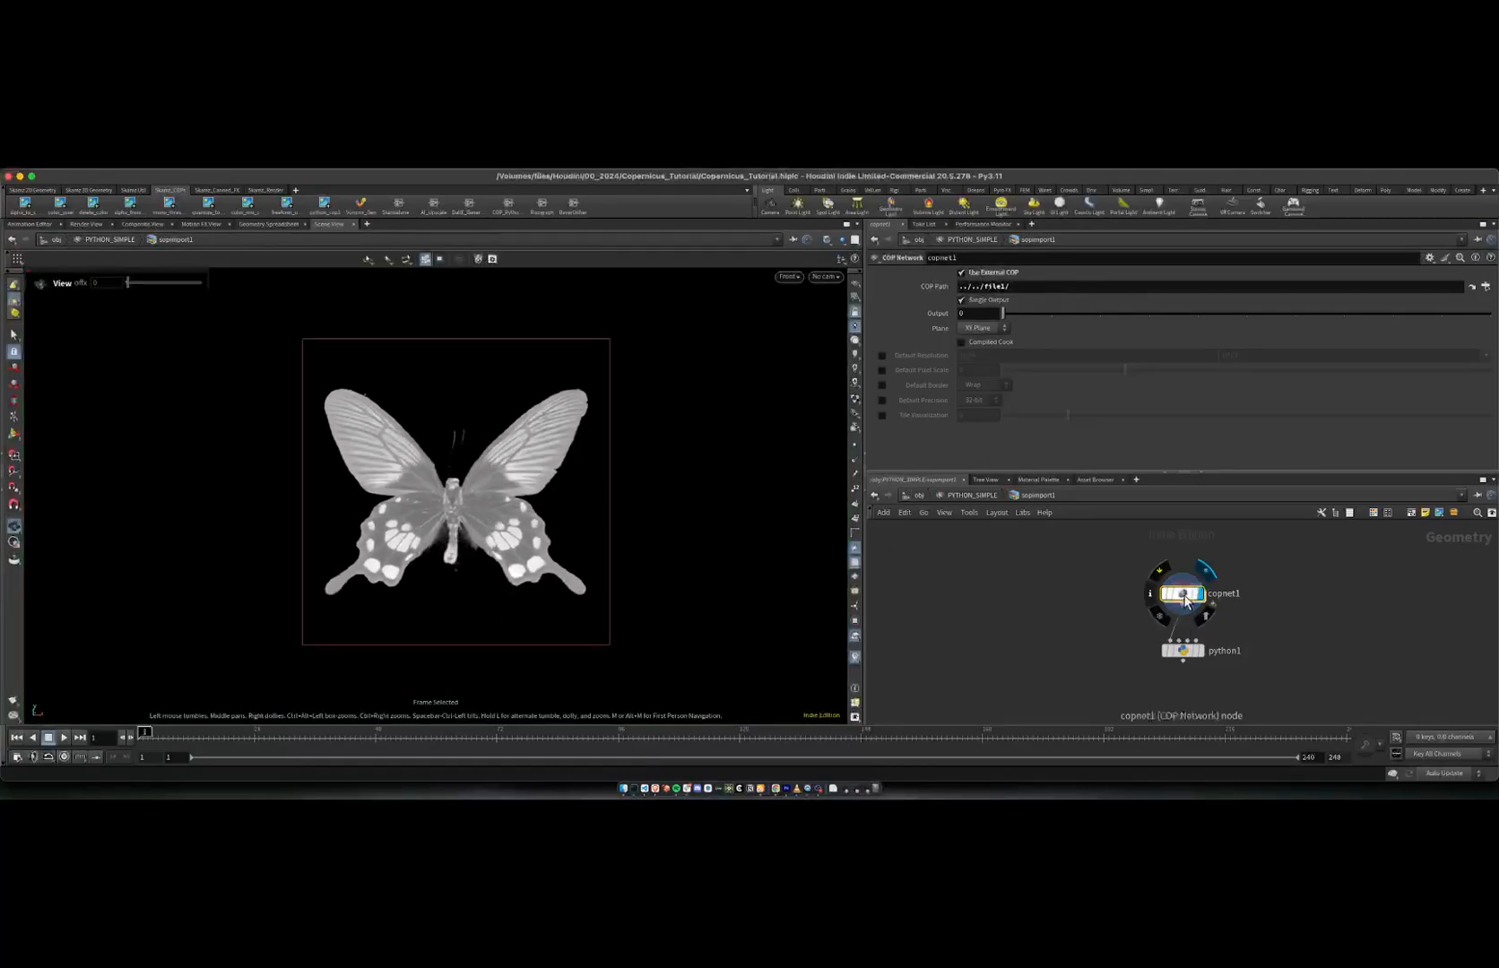
Step: Inspect copnet1's node info for its volume primitive, resolution and voxel size
{"action": "middle_click", "coordinate": [1183, 599]}
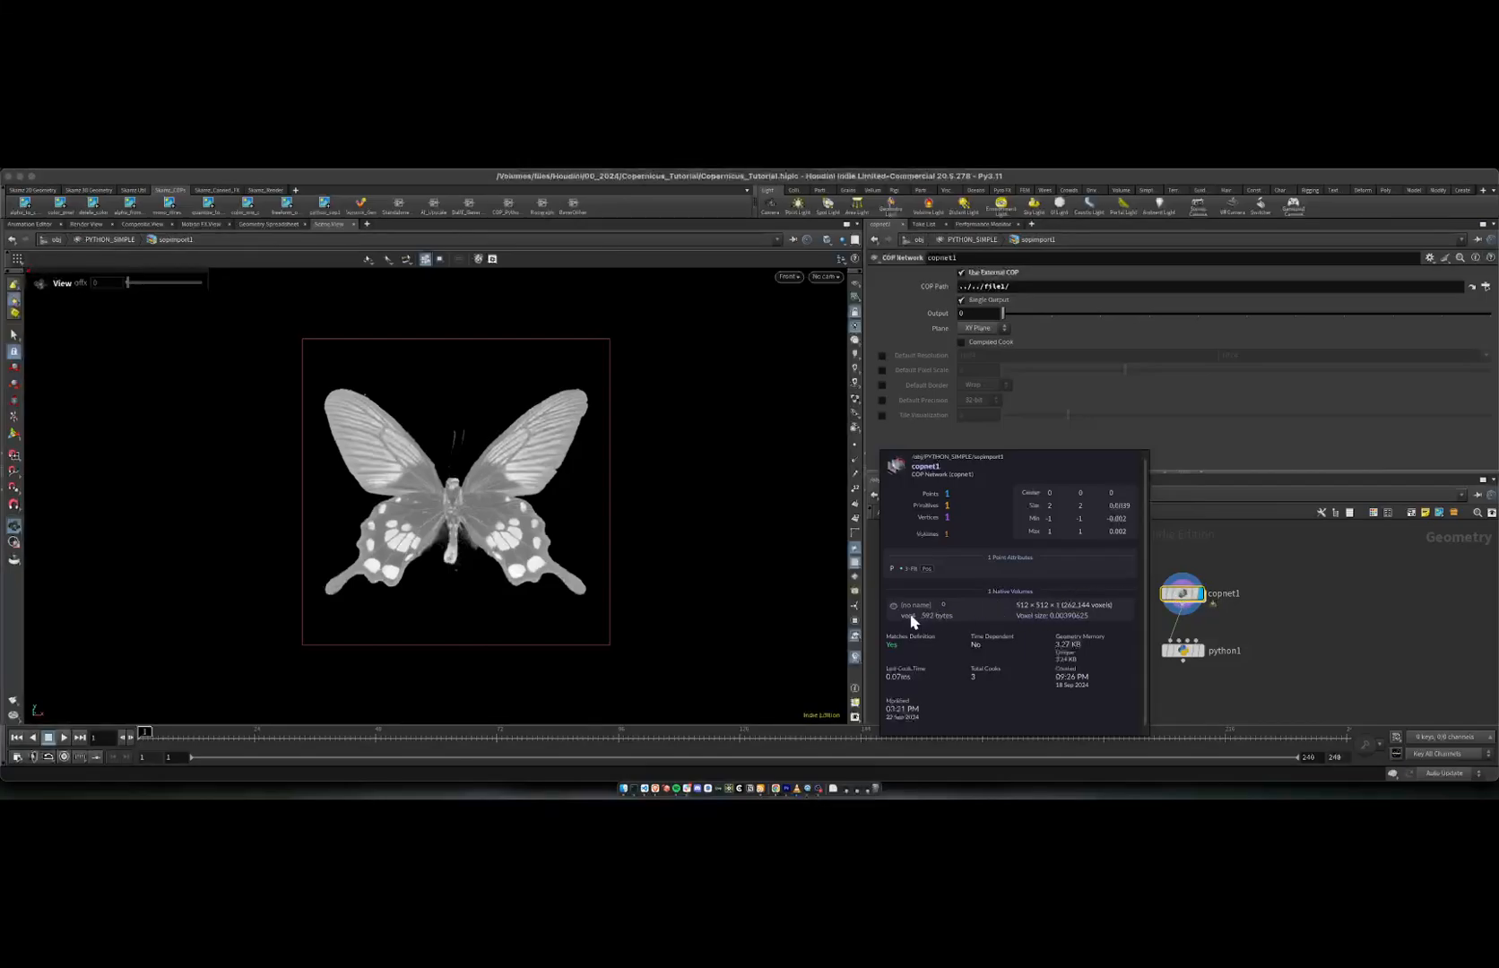
{"action": "middle_click", "coordinate": [1182, 598]}
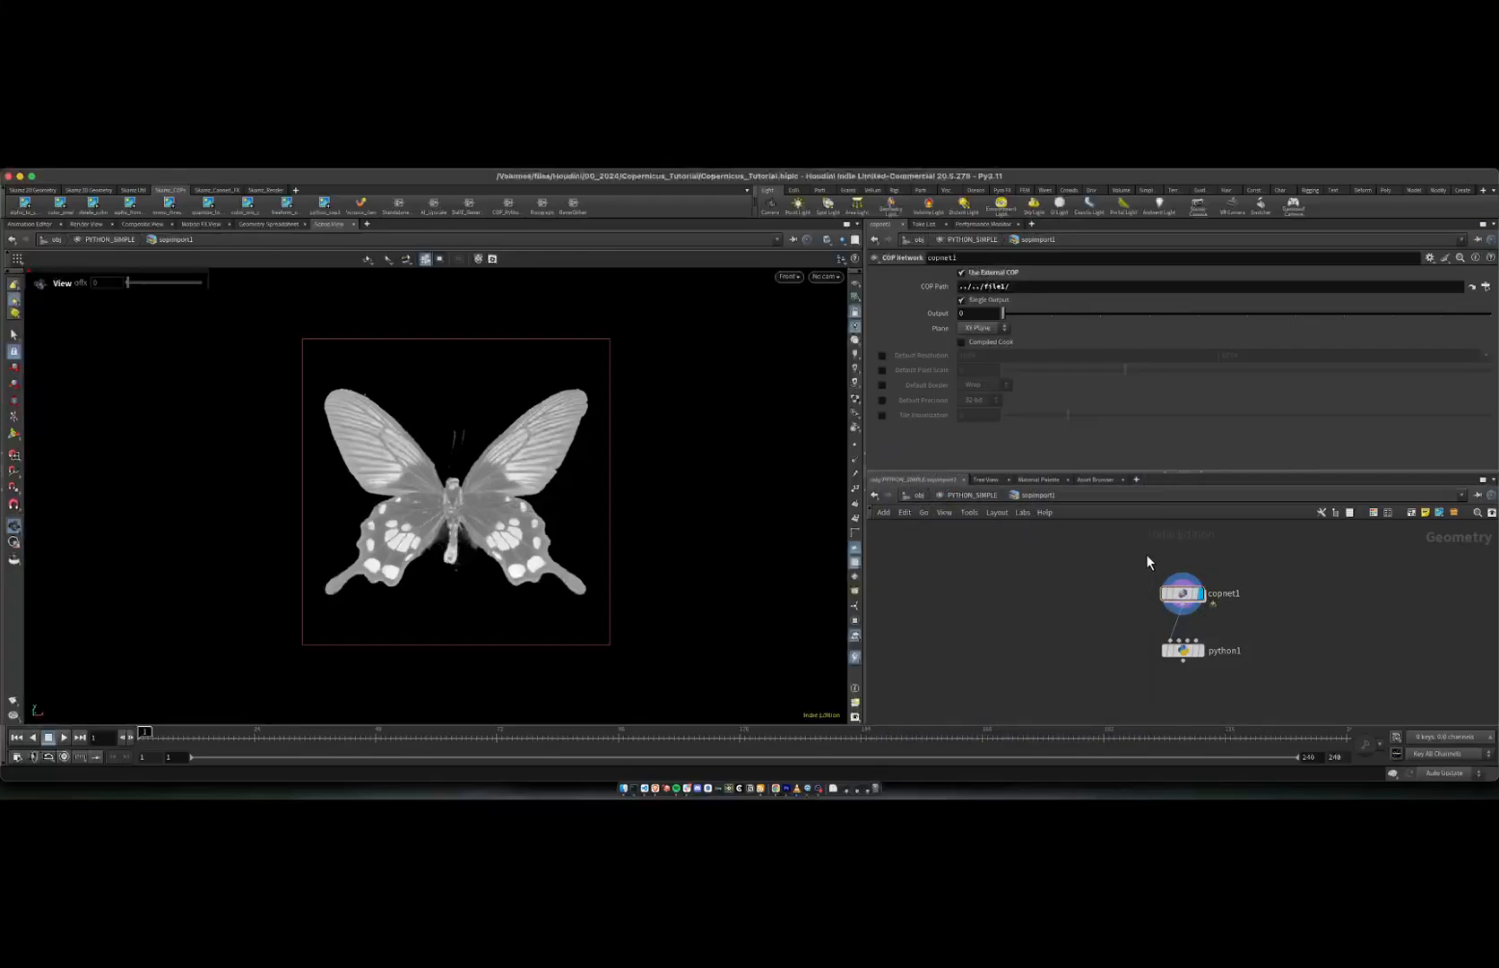
{"action": "middle_click", "coordinate": [1182, 598]}
{"action": "middle_click", "coordinate": [1185, 599]}
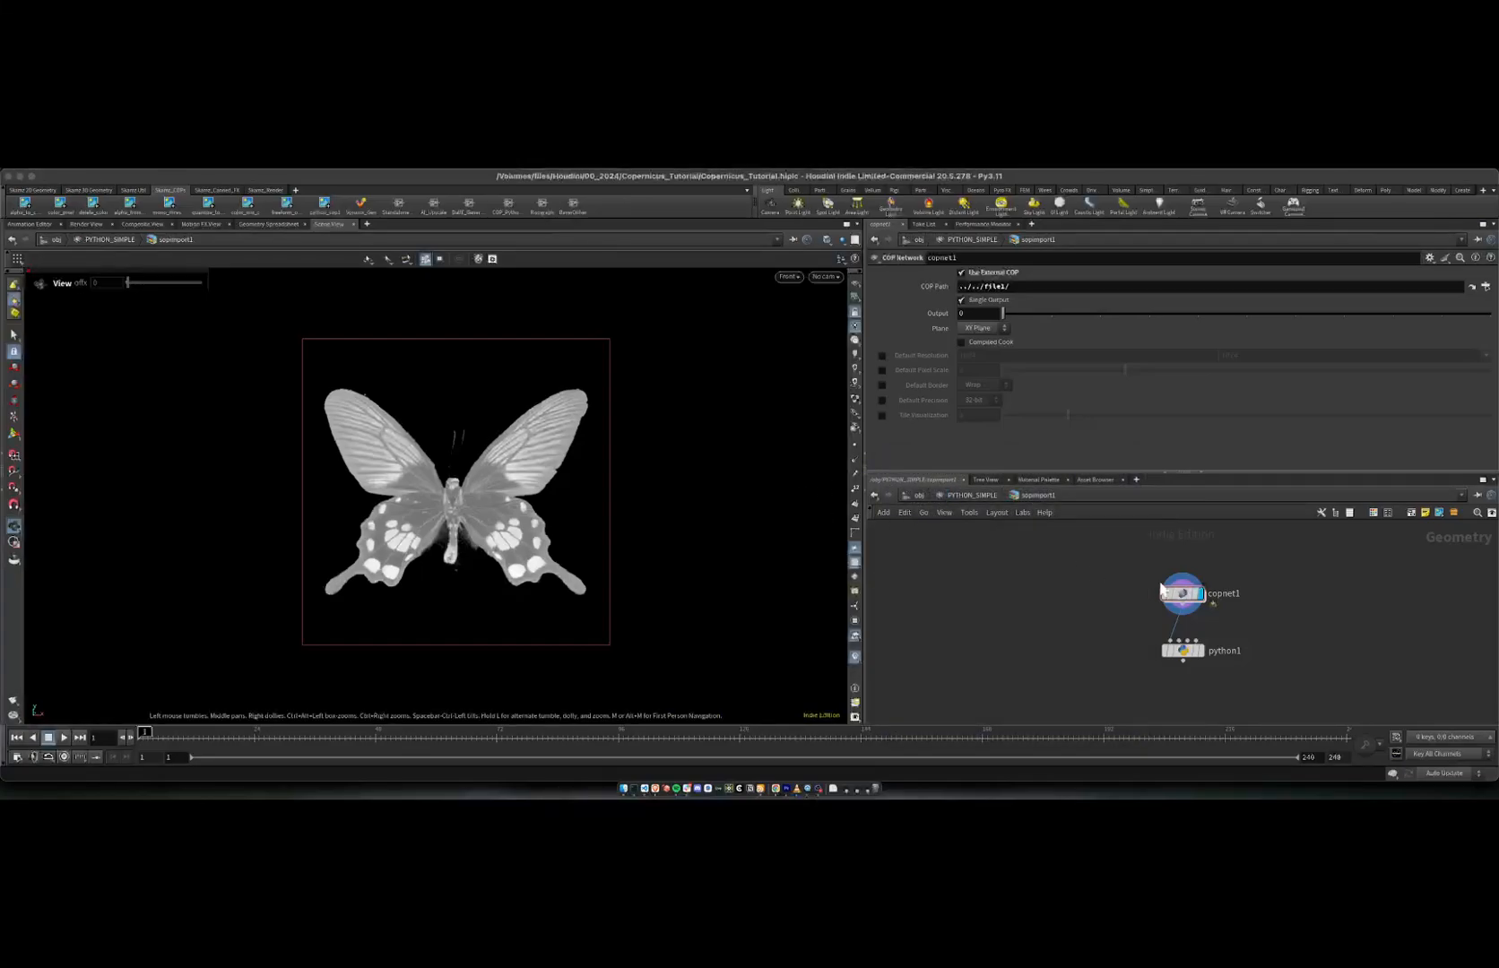
{"action": "middle_click", "coordinate": [1186, 597]}
Step: Display python1's result and point out the hou.pwd() and node.geometry() lines in its code
{"action": "left_click", "coordinate": [1181, 650]}
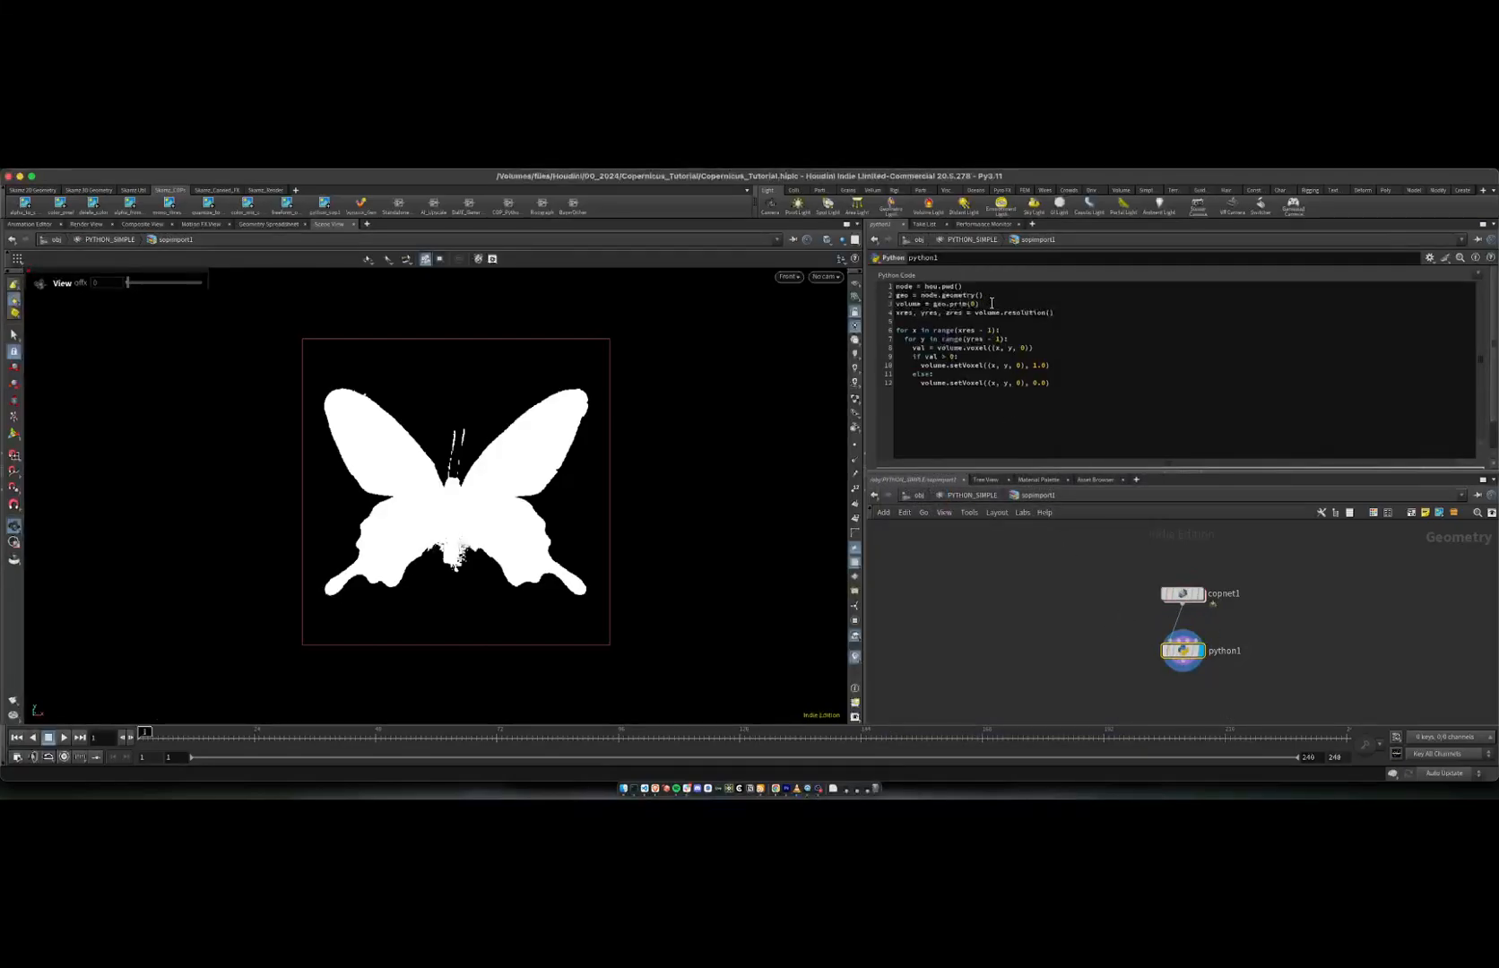
{"action": "mouse_move", "coordinate": [924, 287]}
{"action": "left_mouse_down"}
{"action": "mouse_move", "coordinate": [967, 288]}
{"action": "mouse_move", "coordinate": [896, 288]}
{"action": "left_mouse_up"}
{"action": "left_click", "coordinate": [969, 288]}
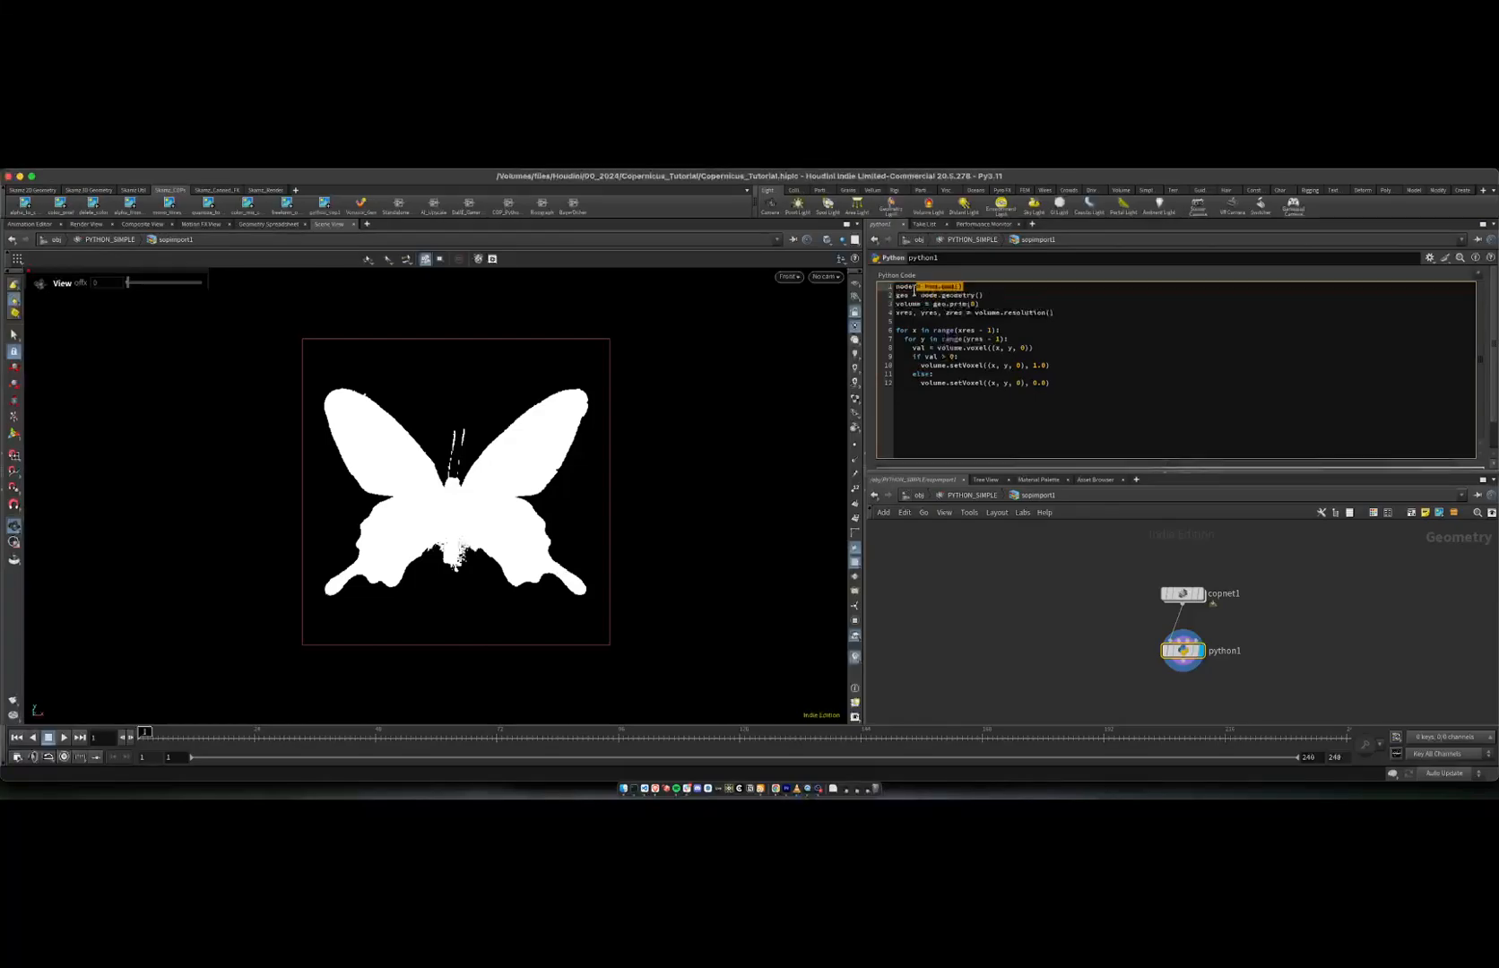
{"action": "key", "text": "ctrl+c"}
{"action": "left_click", "coordinate": [995, 296]}
{"action": "key", "text": "ctrl+v"}
{"action": "key", "text": "ctrl+z"}
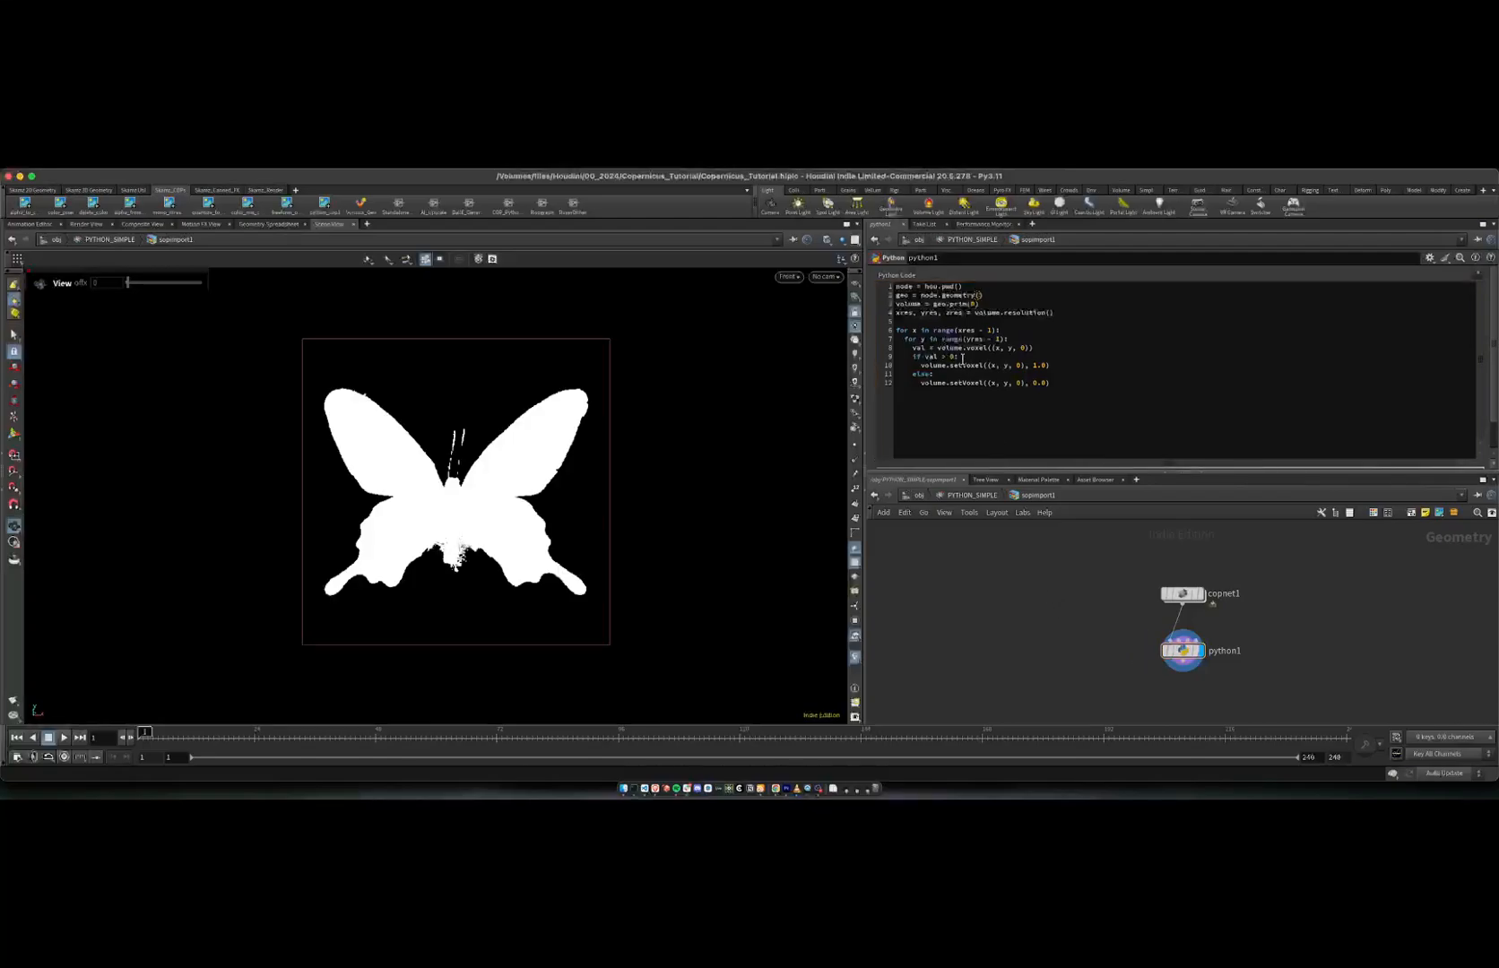
Step: Highlight the python1 lines that fetch the volume primitive and its resolution
{"action": "left_click_drag", "start_coordinate": [983, 306], "coordinate": [1081, 309]}
{"action": "left_click", "coordinate": [908, 304]}
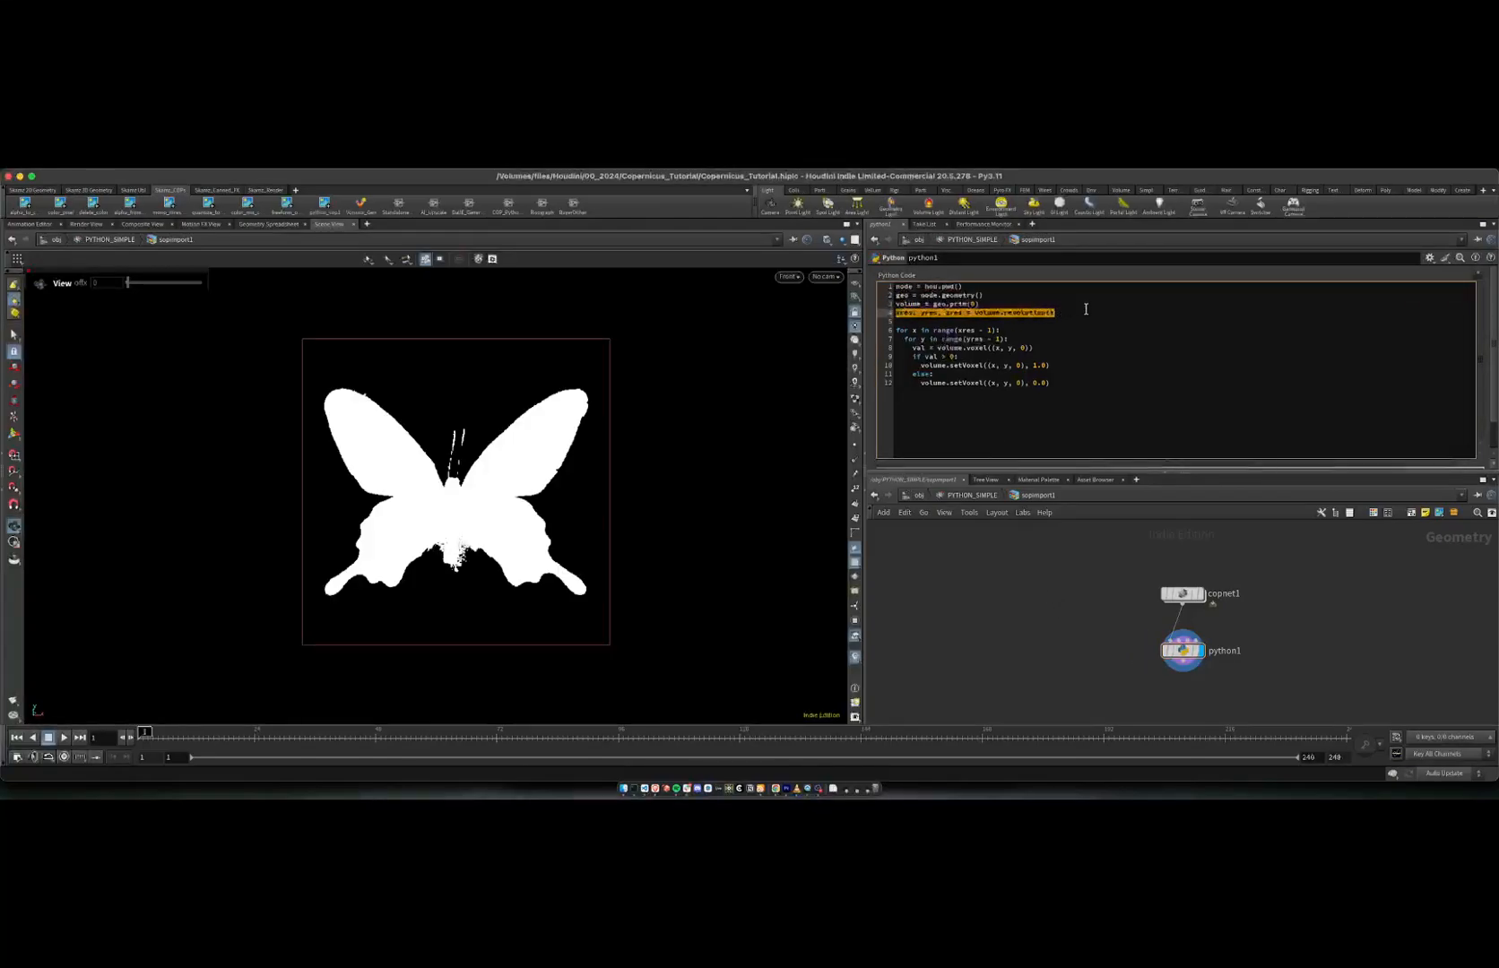
{"action": "left_click", "coordinate": [1085, 308]}
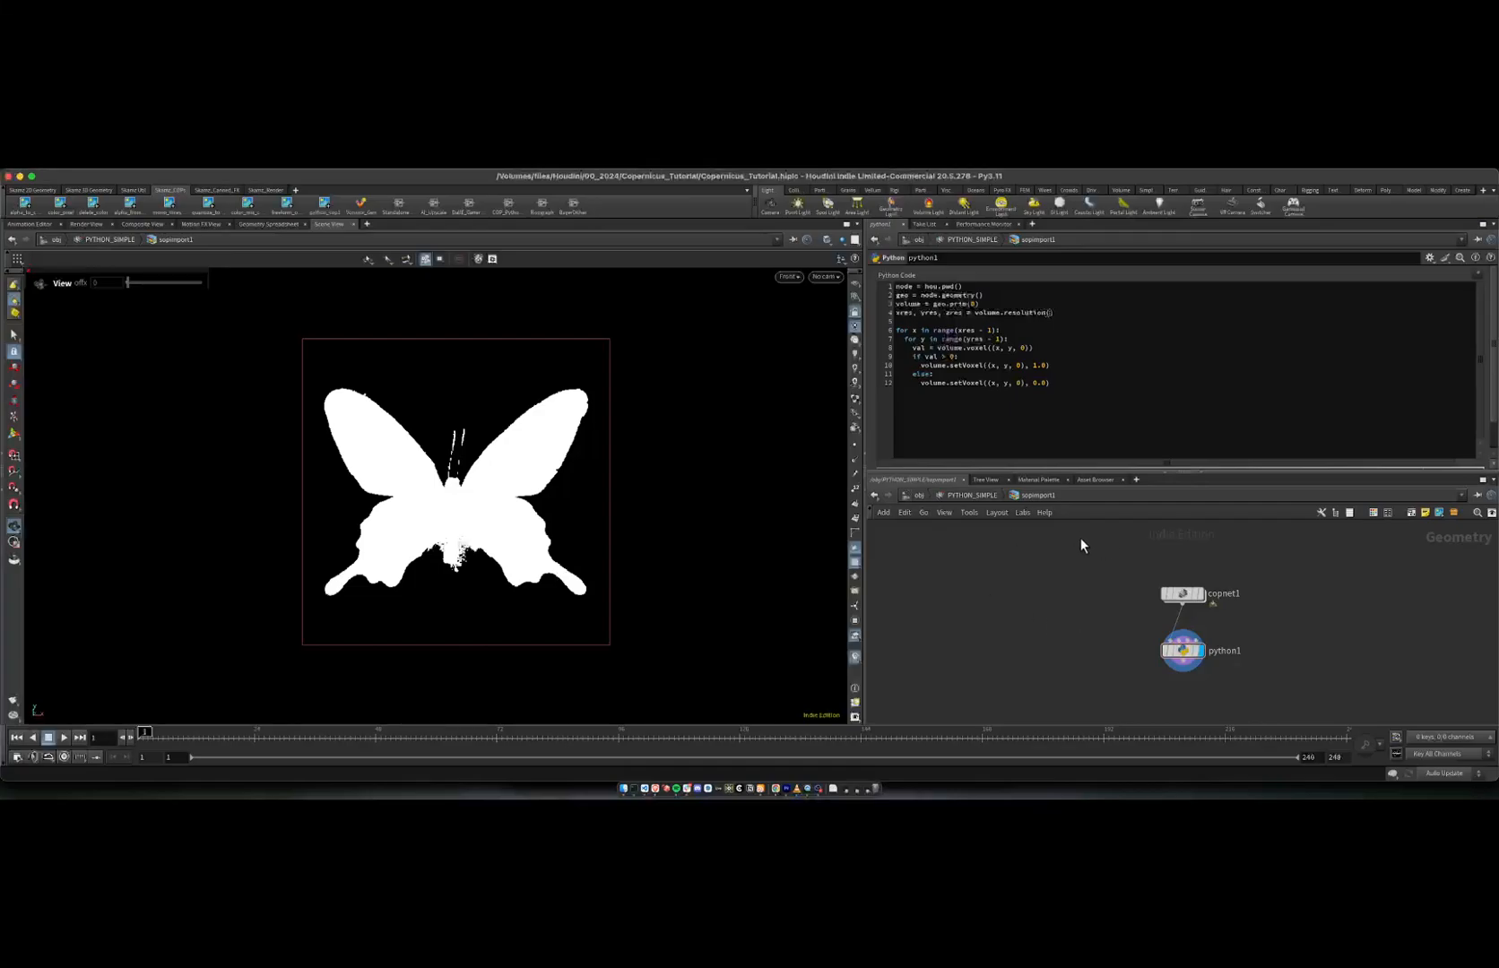
Step: Highlight the nested x and y for loops in python1's code together with the resolution line
{"action": "left_click_drag", "start_coordinate": [898, 331], "coordinate": [999, 334]}
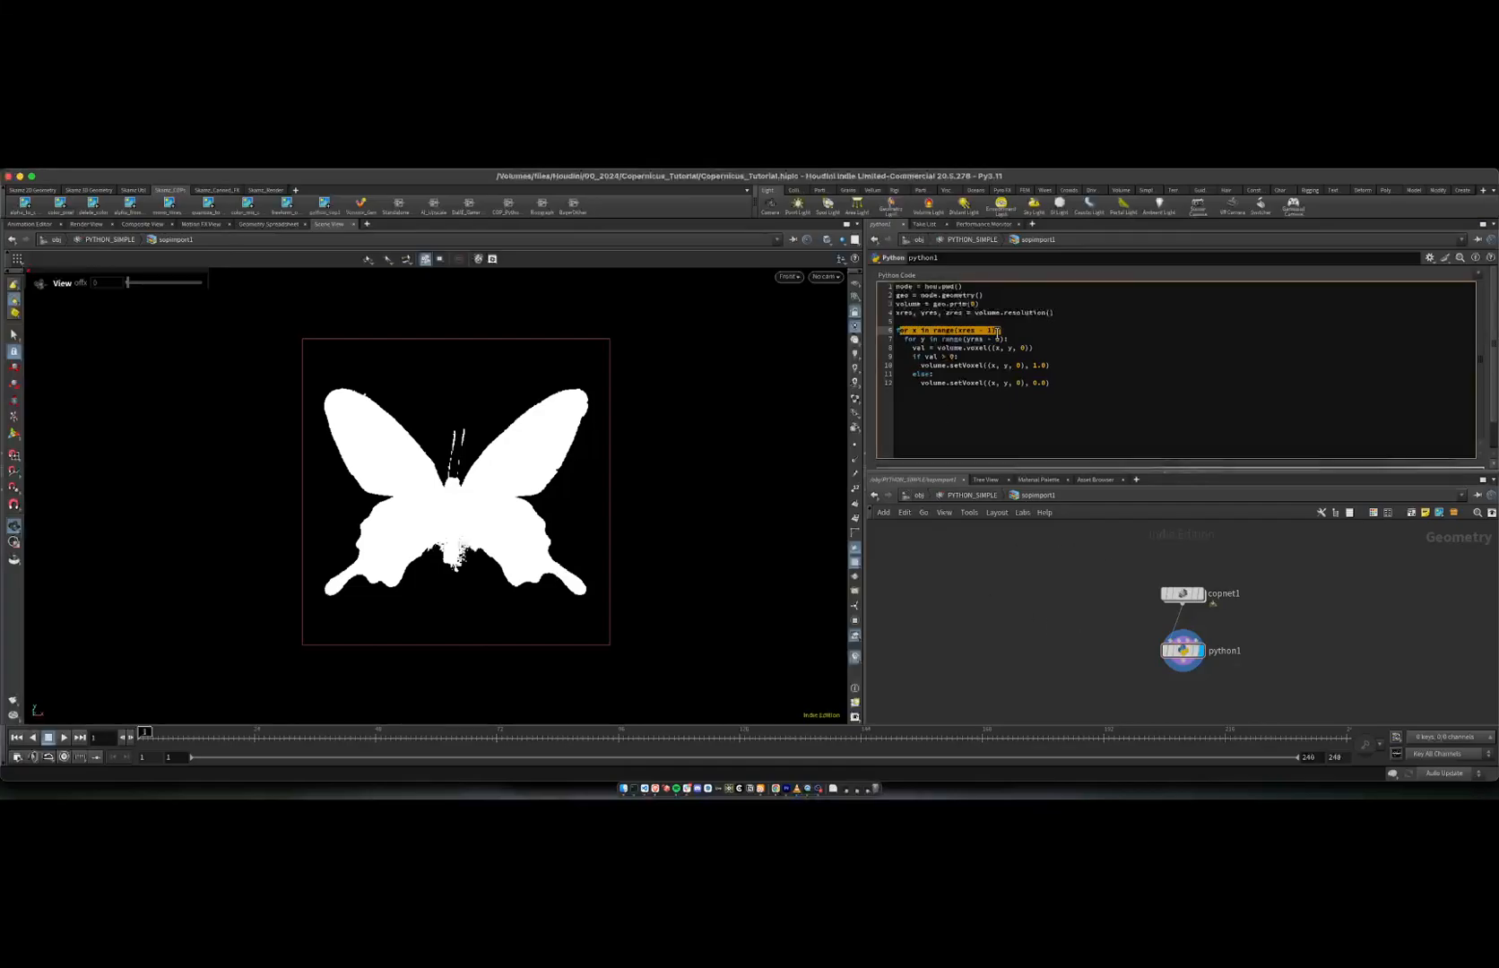
{"action": "left_click", "coordinate": [995, 338]}
{"action": "left_click_drag", "start_coordinate": [897, 314], "coordinate": [984, 364]}
{"action": "left_click", "coordinate": [933, 314]}
{"action": "left_click", "coordinate": [984, 368]}
Step: Switch to the browser and open the hou.Volume documentation at its methods list
{"action": "key", "text": "super+Tab"}
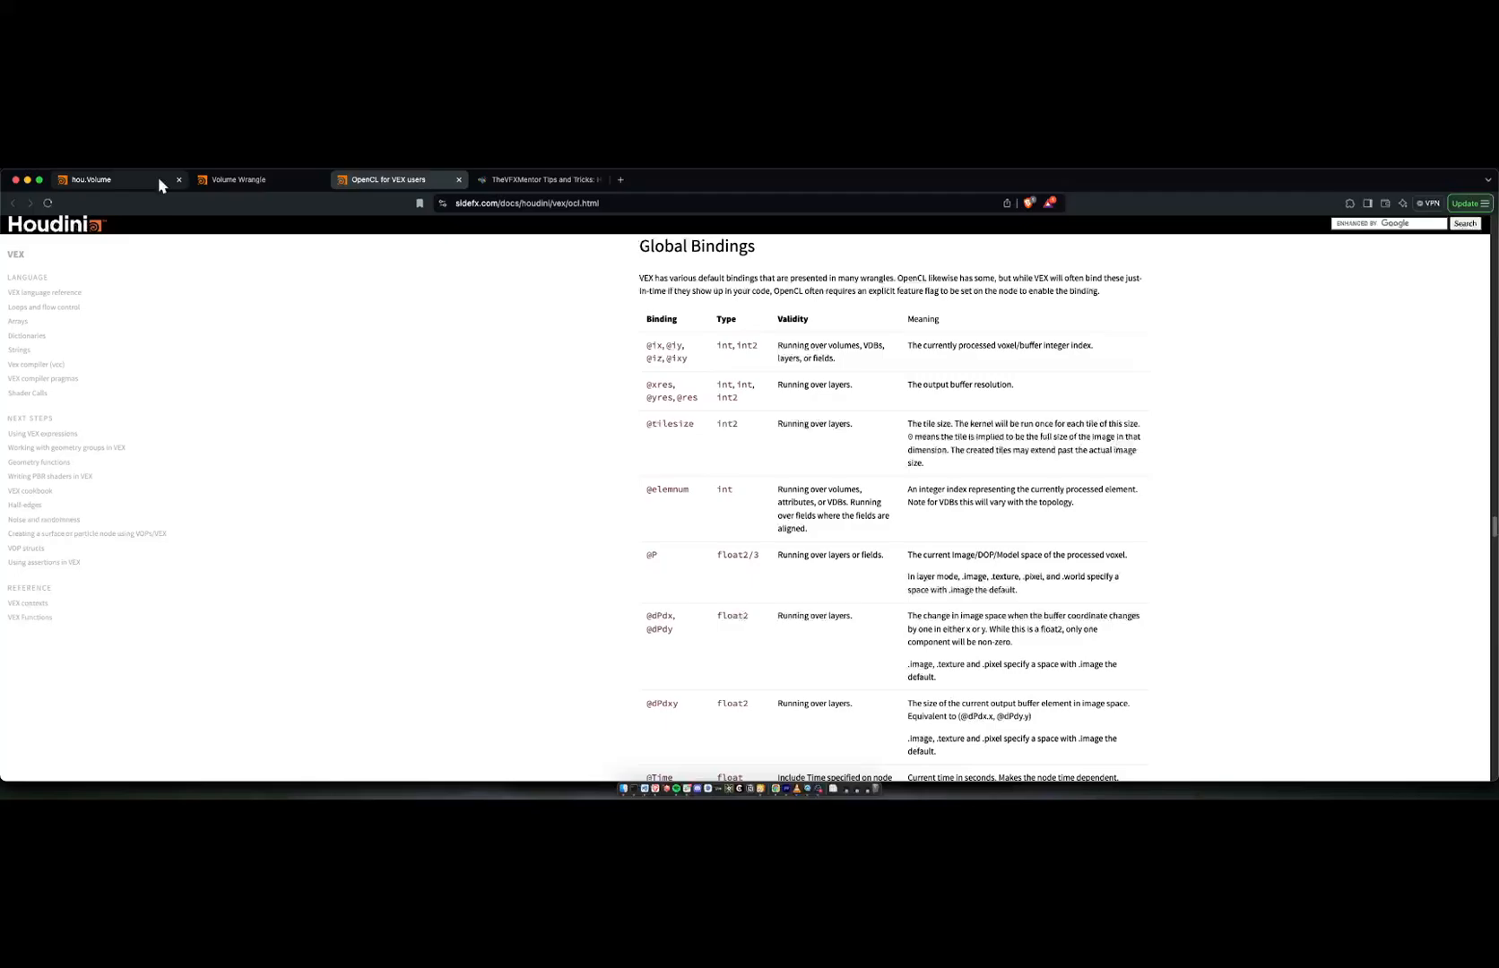
{"action": "left_click", "coordinate": [157, 179]}
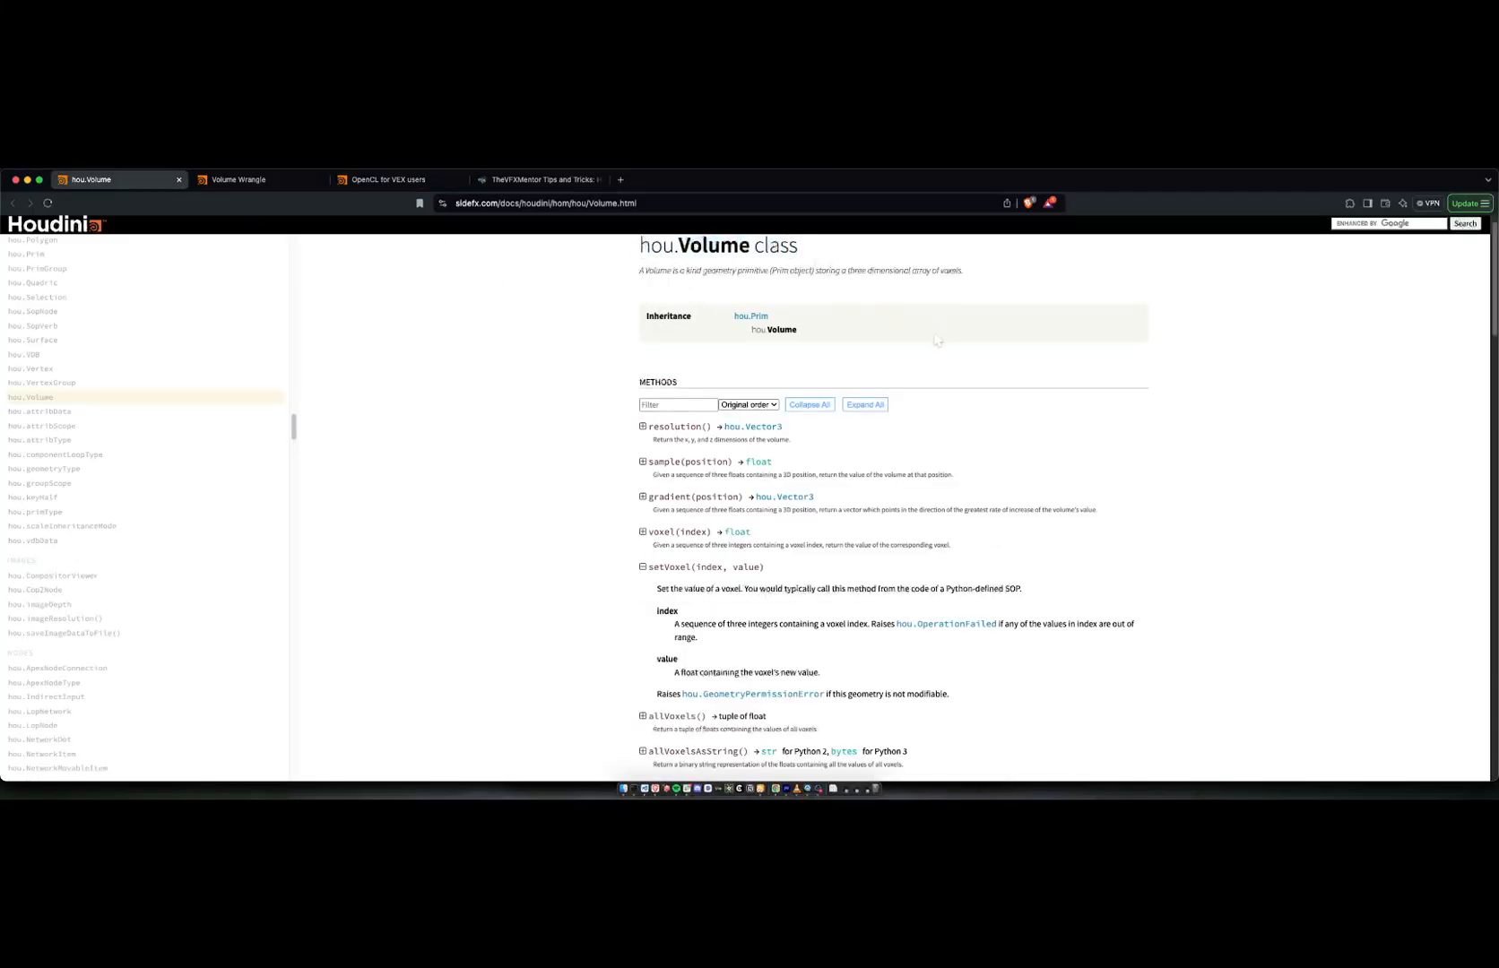
{"action": "scroll", "coordinate": [937, 341], "scroll_direction": "down", "scroll_amount": 3}
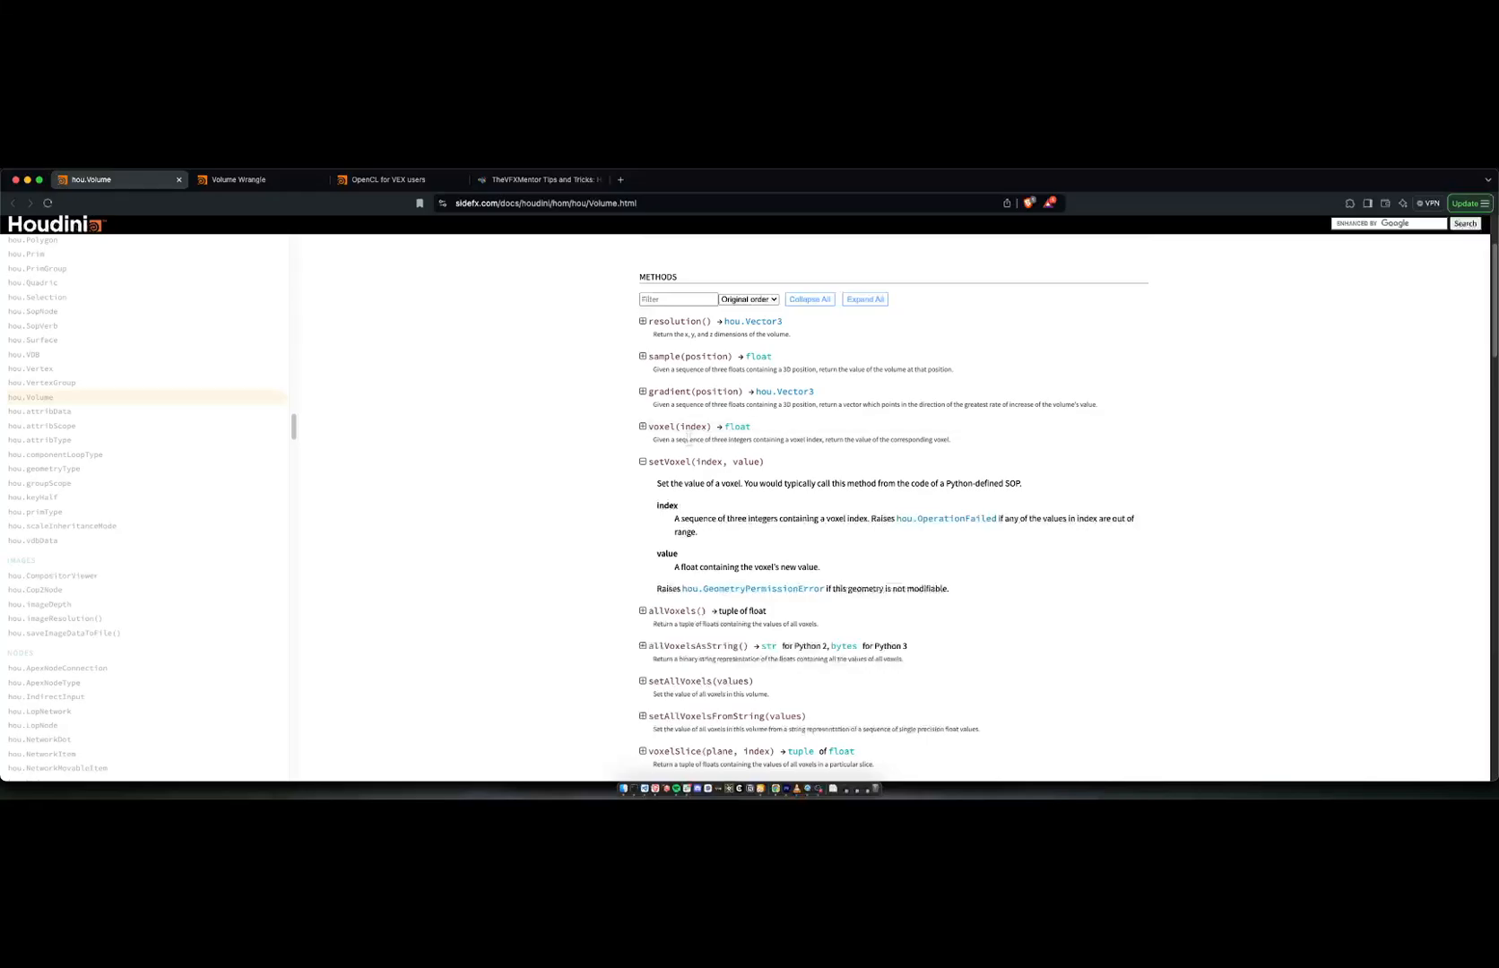
Step: Highlight the voxel(index) and setVoxel(index, value) descriptions in the documentation and return to Houdini
{"action": "left_click_drag", "start_coordinate": [687, 439], "coordinate": [791, 440]}
{"action": "left_click", "coordinate": [707, 439]}
{"action": "left_click_drag", "start_coordinate": [654, 439], "coordinate": [934, 440]}
{"action": "left_click", "coordinate": [737, 487]}
{"action": "left_click_drag", "start_coordinate": [647, 476], "coordinate": [686, 566]}
{"action": "left_click", "coordinate": [768, 562]}
{"action": "key", "text": "super+Tab"}
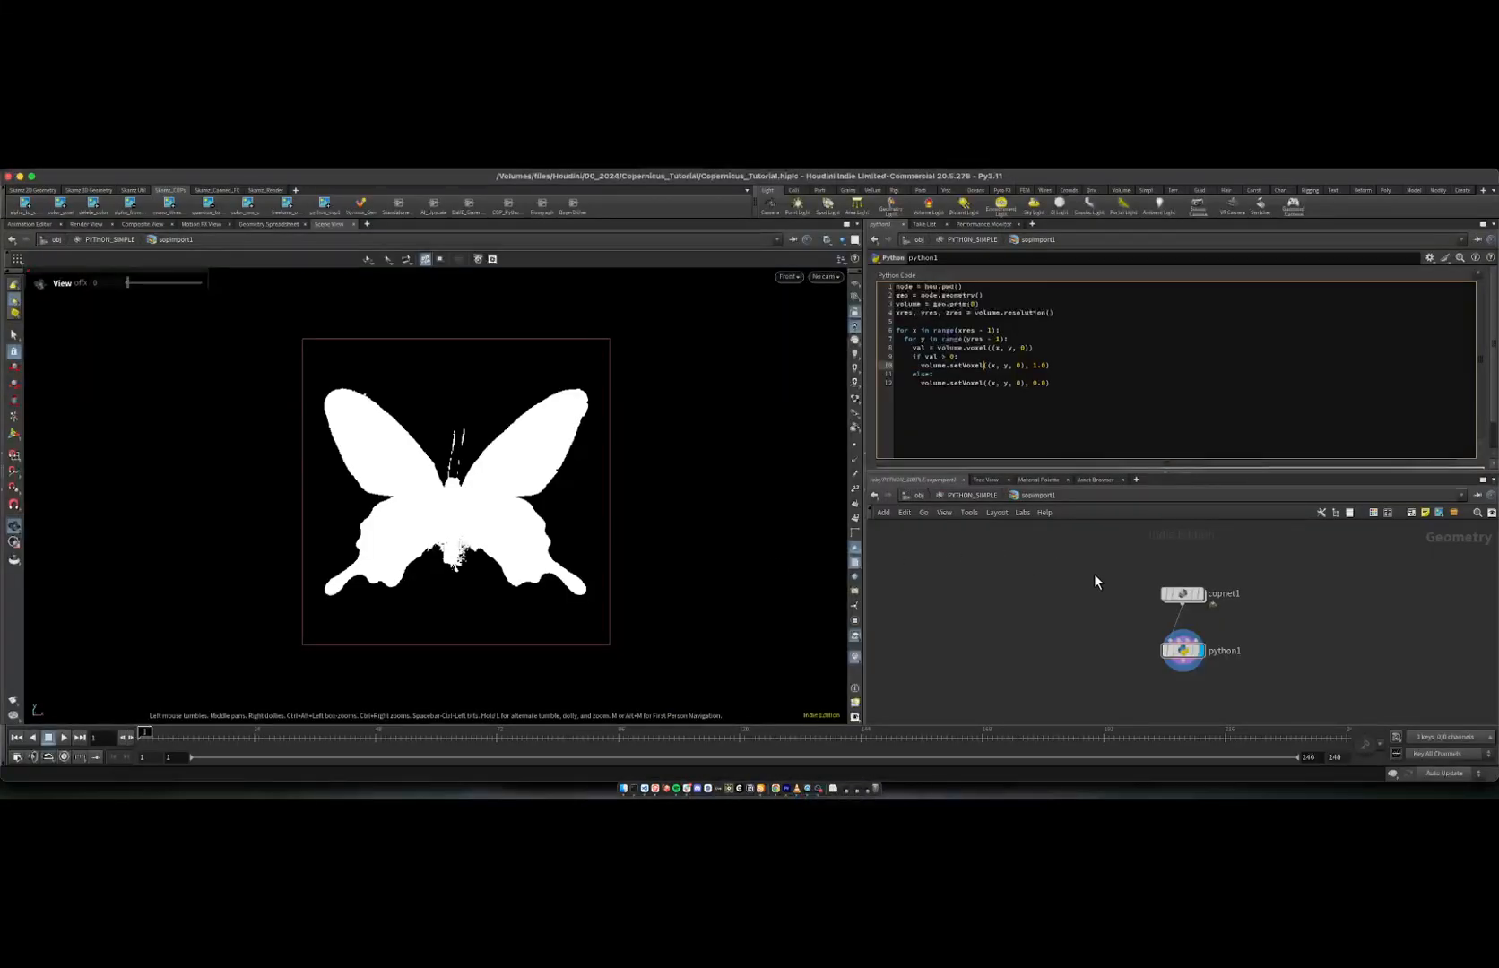
Step: Highlight the whole script in python1's code
{"action": "middle_click_drag", "start_coordinate": [1098, 583], "coordinate": [1064, 593]}
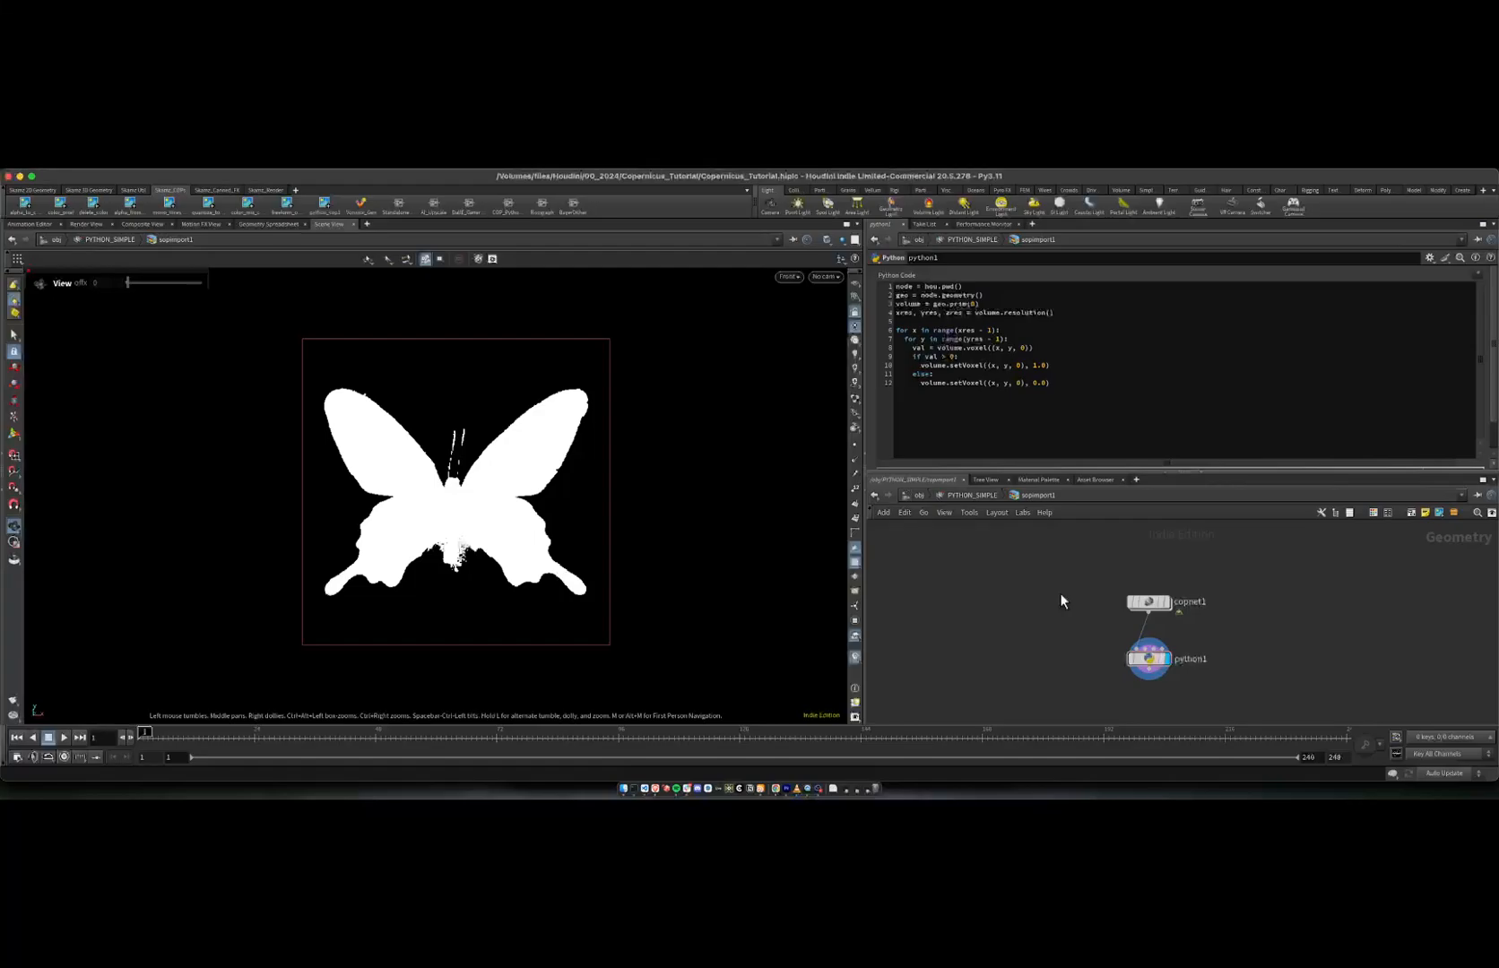
{"action": "left_click_drag", "start_coordinate": [1054, 385], "coordinate": [897, 286]}
{"action": "left_click", "coordinate": [1071, 349]}
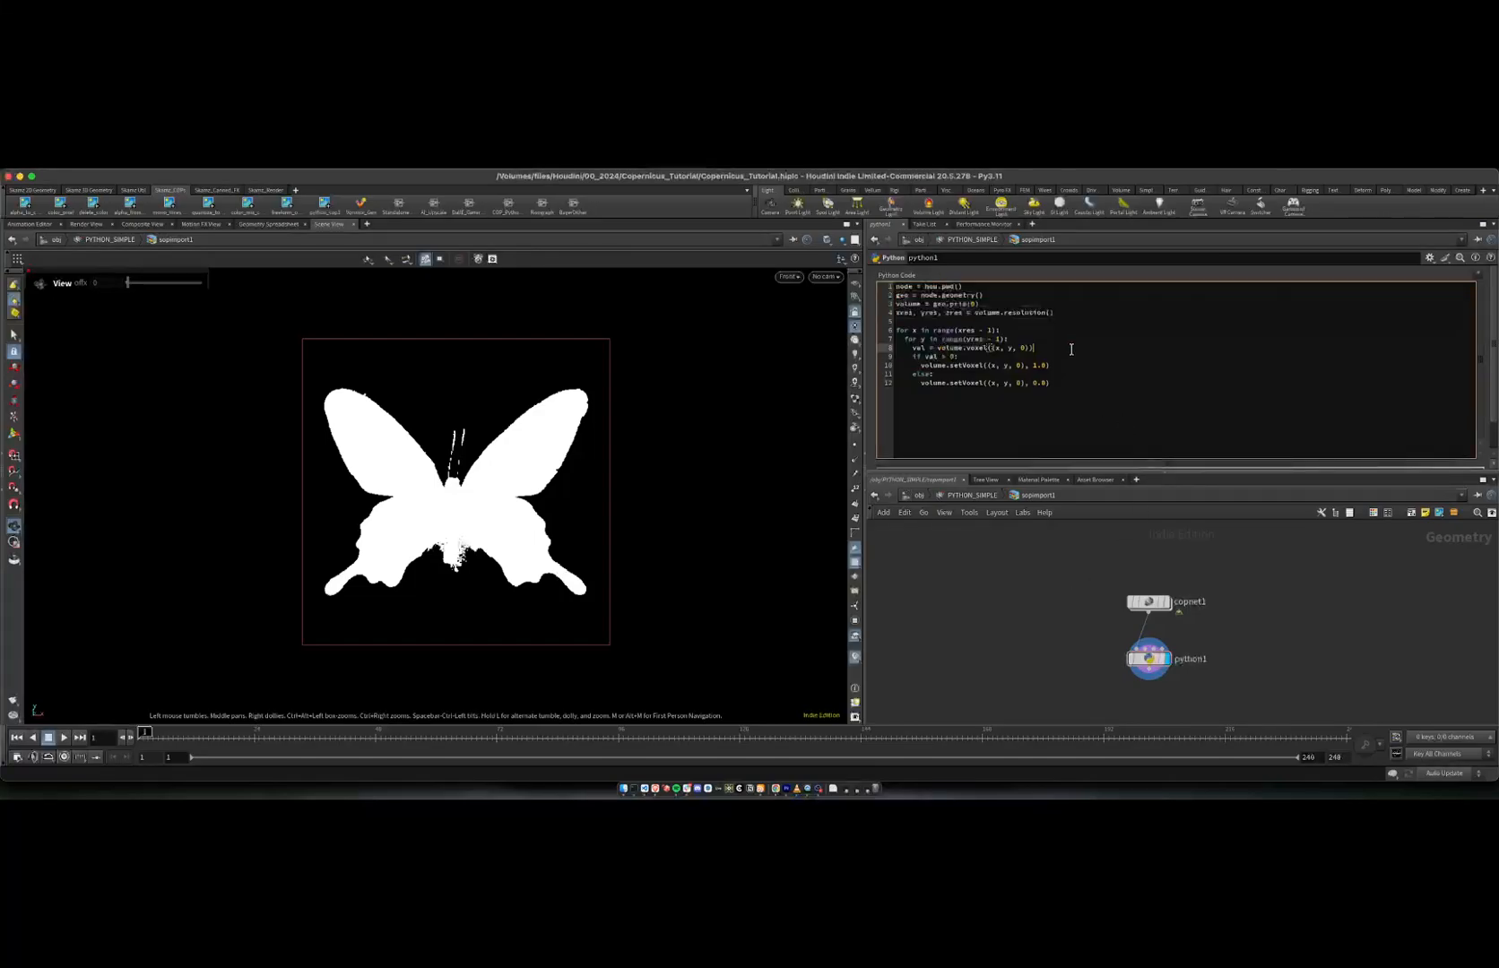
Step: Highlight the val = volume.voxel((x, y, 0)) line in python1's code
{"action": "left_click_drag", "start_coordinate": [912, 348], "coordinate": [1028, 349]}
{"action": "left_click", "coordinate": [967, 348]}
{"action": "left_click_drag", "start_coordinate": [936, 348], "coordinate": [1042, 349]}
{"action": "left_click", "coordinate": [989, 347]}
{"action": "left_click", "coordinate": [1030, 349]}
Step: Highlight the if val > 0 condition and the setVoxel lines that write 1.0 or 0.0
{"action": "left_click_drag", "start_coordinate": [911, 357], "coordinate": [1056, 366]}
{"action": "left_click", "coordinate": [956, 357]}
{"action": "left_click", "coordinate": [914, 355]}
{"action": "left_click", "coordinate": [970, 358]}
{"action": "left_click", "coordinate": [1054, 366]}
{"action": "left_click_drag", "start_coordinate": [918, 383], "coordinate": [1060, 384]}
{"action": "left_click", "coordinate": [1058, 384]}
{"action": "left_click", "coordinate": [1029, 687]}
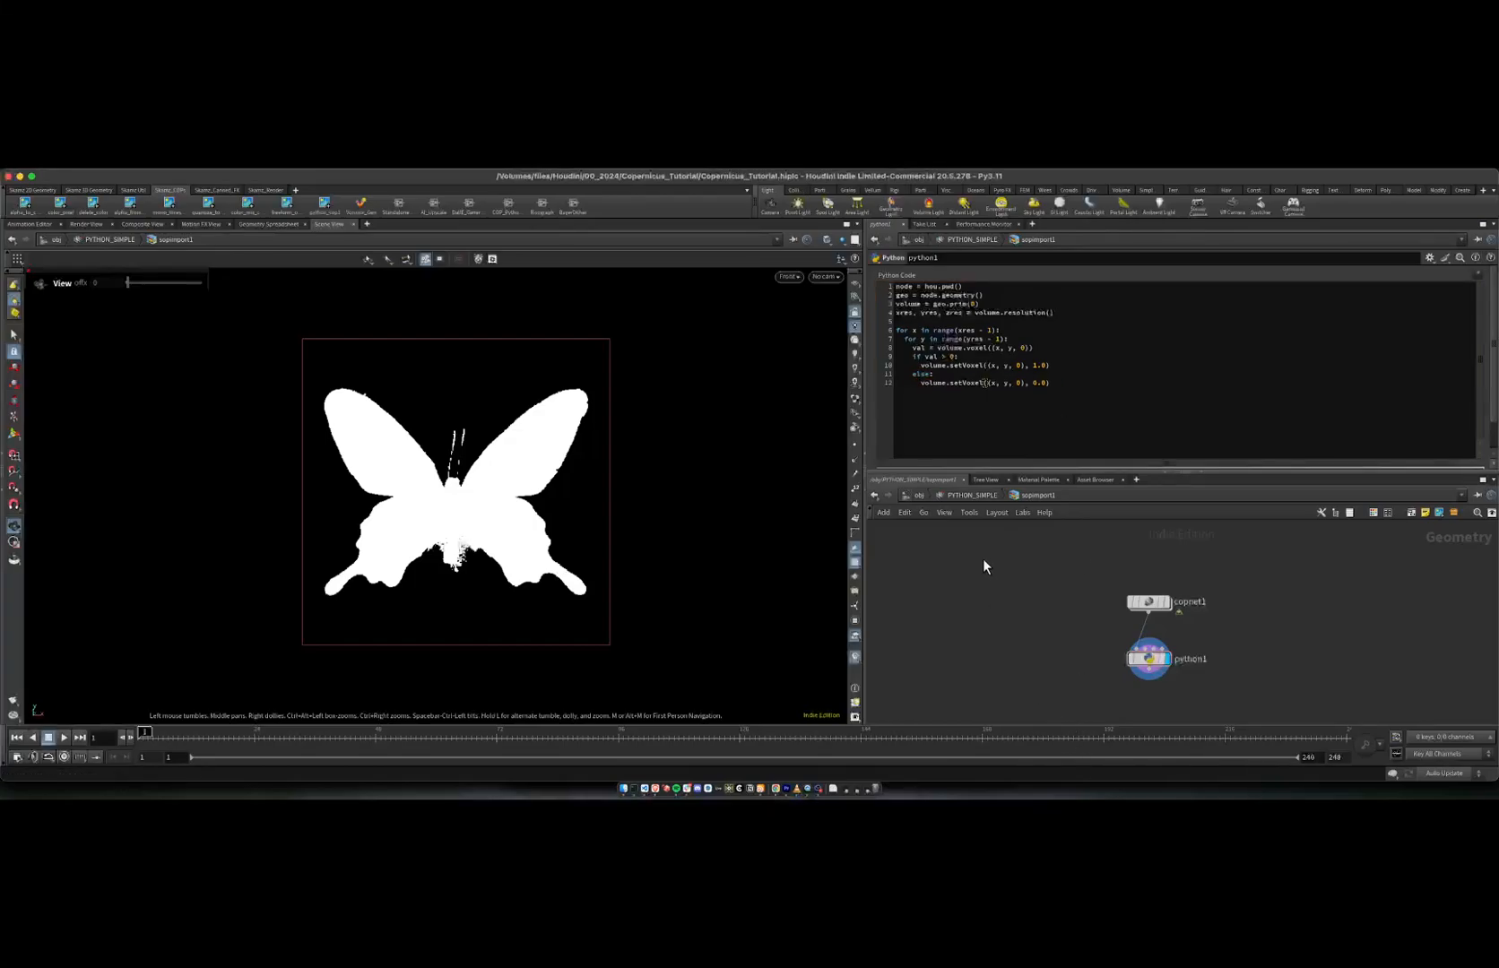
Step: Go back up to the PYTHON_SIMPLE network and display sopimport1 in the Scene View
{"action": "left_click", "coordinate": [964, 496]}
{"action": "middle_click_drag", "start_coordinate": [1280, 579], "coordinate": [1131, 580]}
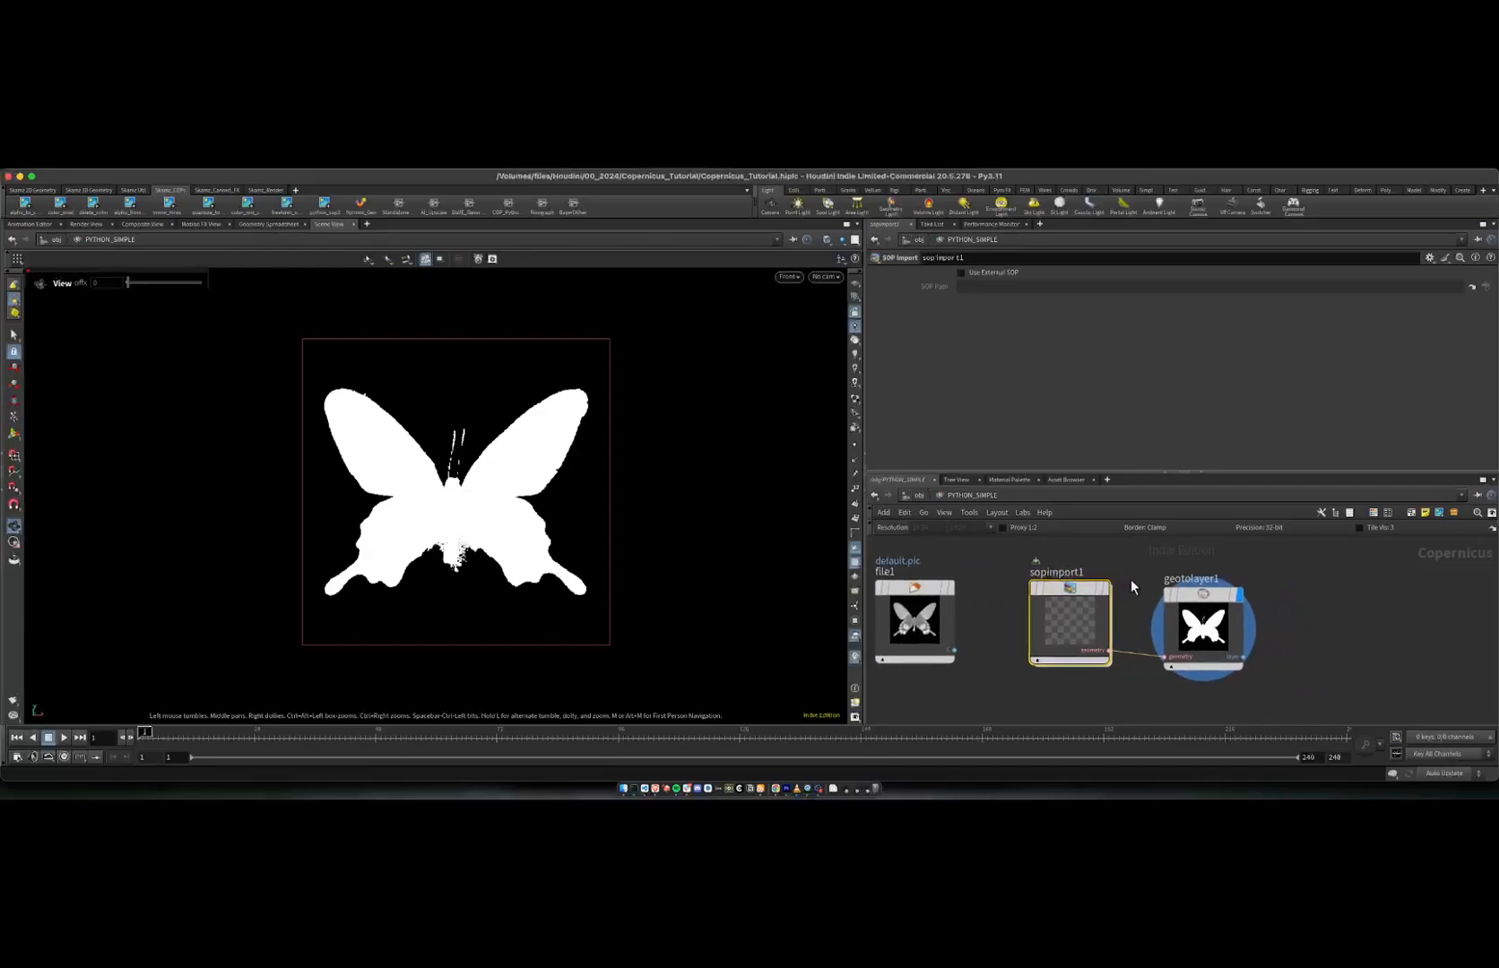
{"action": "mouse_move", "coordinate": [1083, 592]}
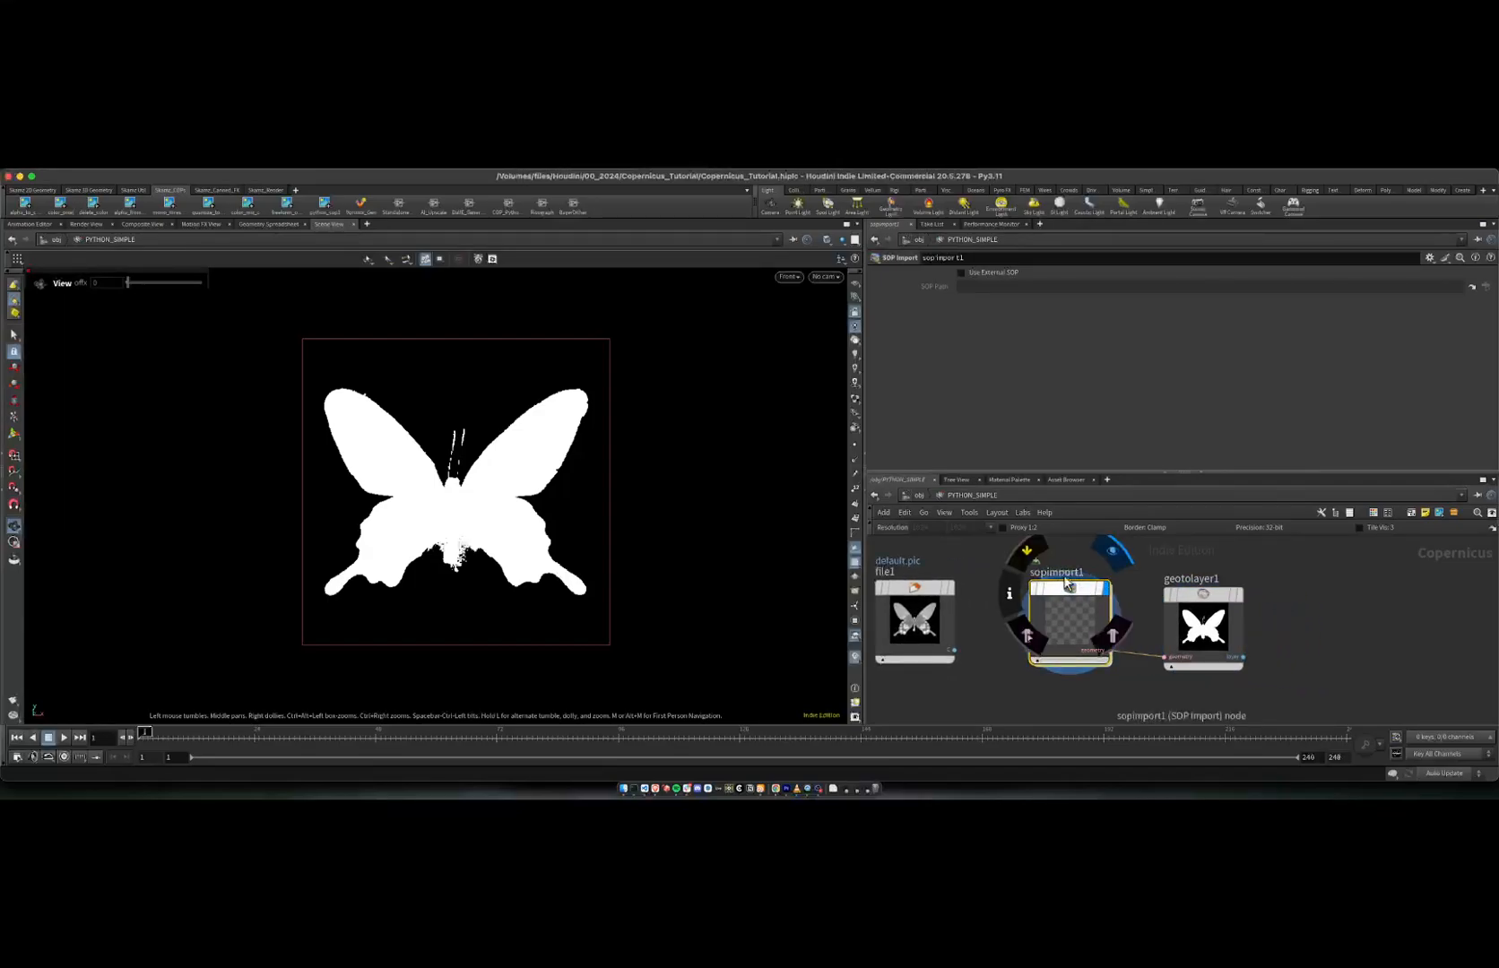
{"action": "scroll", "coordinate": [1078, 588], "scroll_direction": "up", "scroll_amount": 3}
{"action": "scroll", "coordinate": [692, 478], "scroll_direction": "down", "scroll_amount": 2}
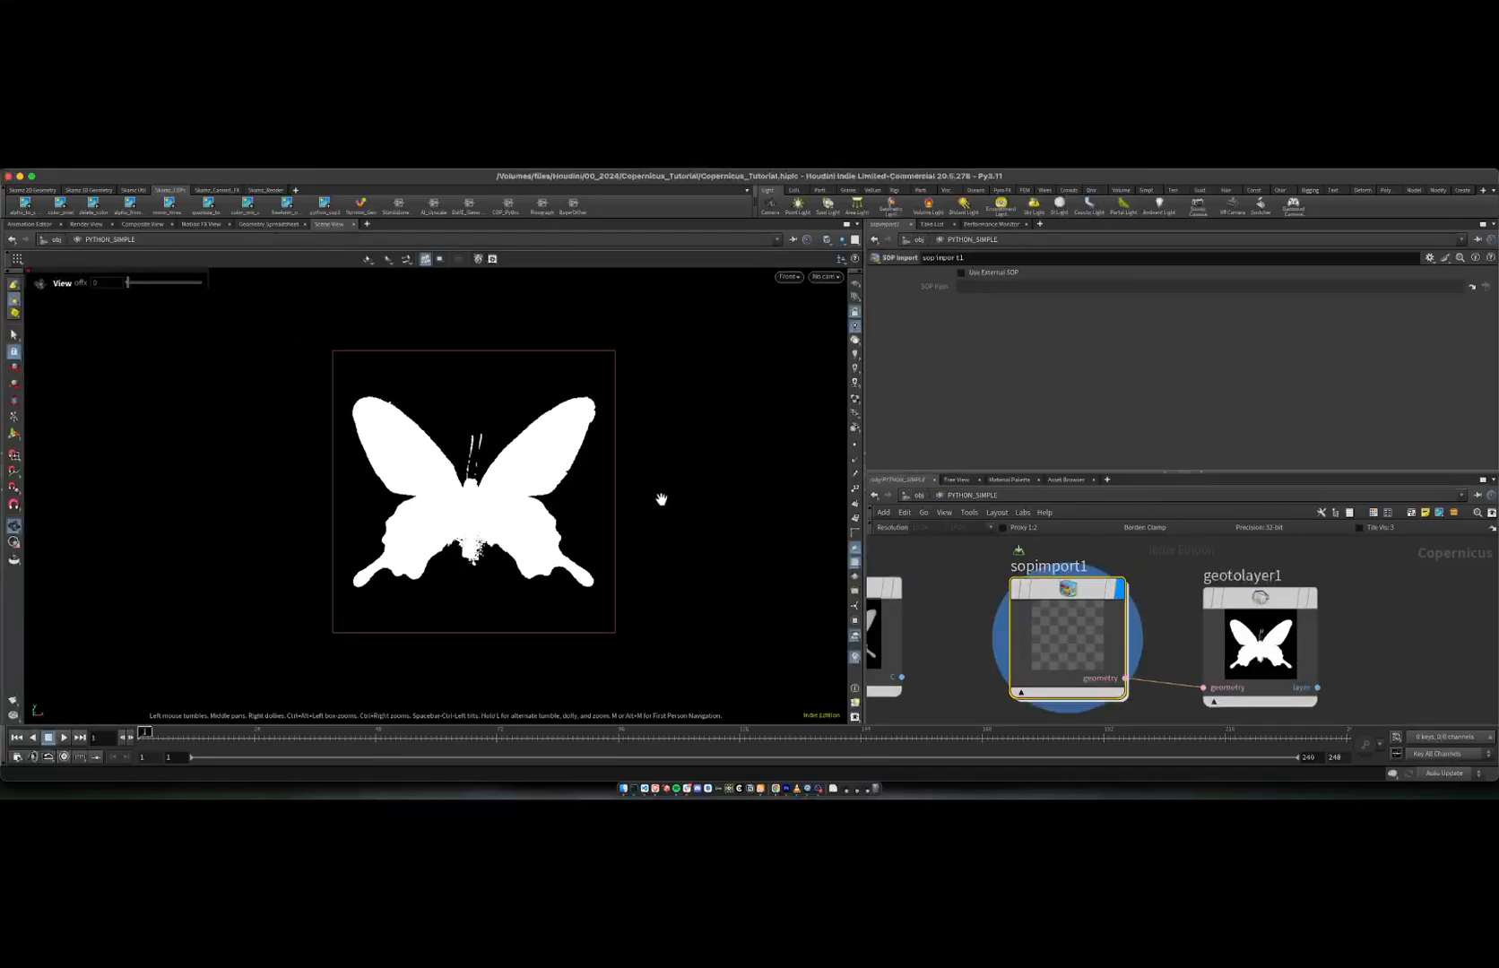
{"action": "scroll", "coordinate": [655, 499], "scroll_direction": "up", "scroll_amount": 1}
{"action": "middle_click_drag", "start_coordinate": [639, 505], "coordinate": [622, 500]}
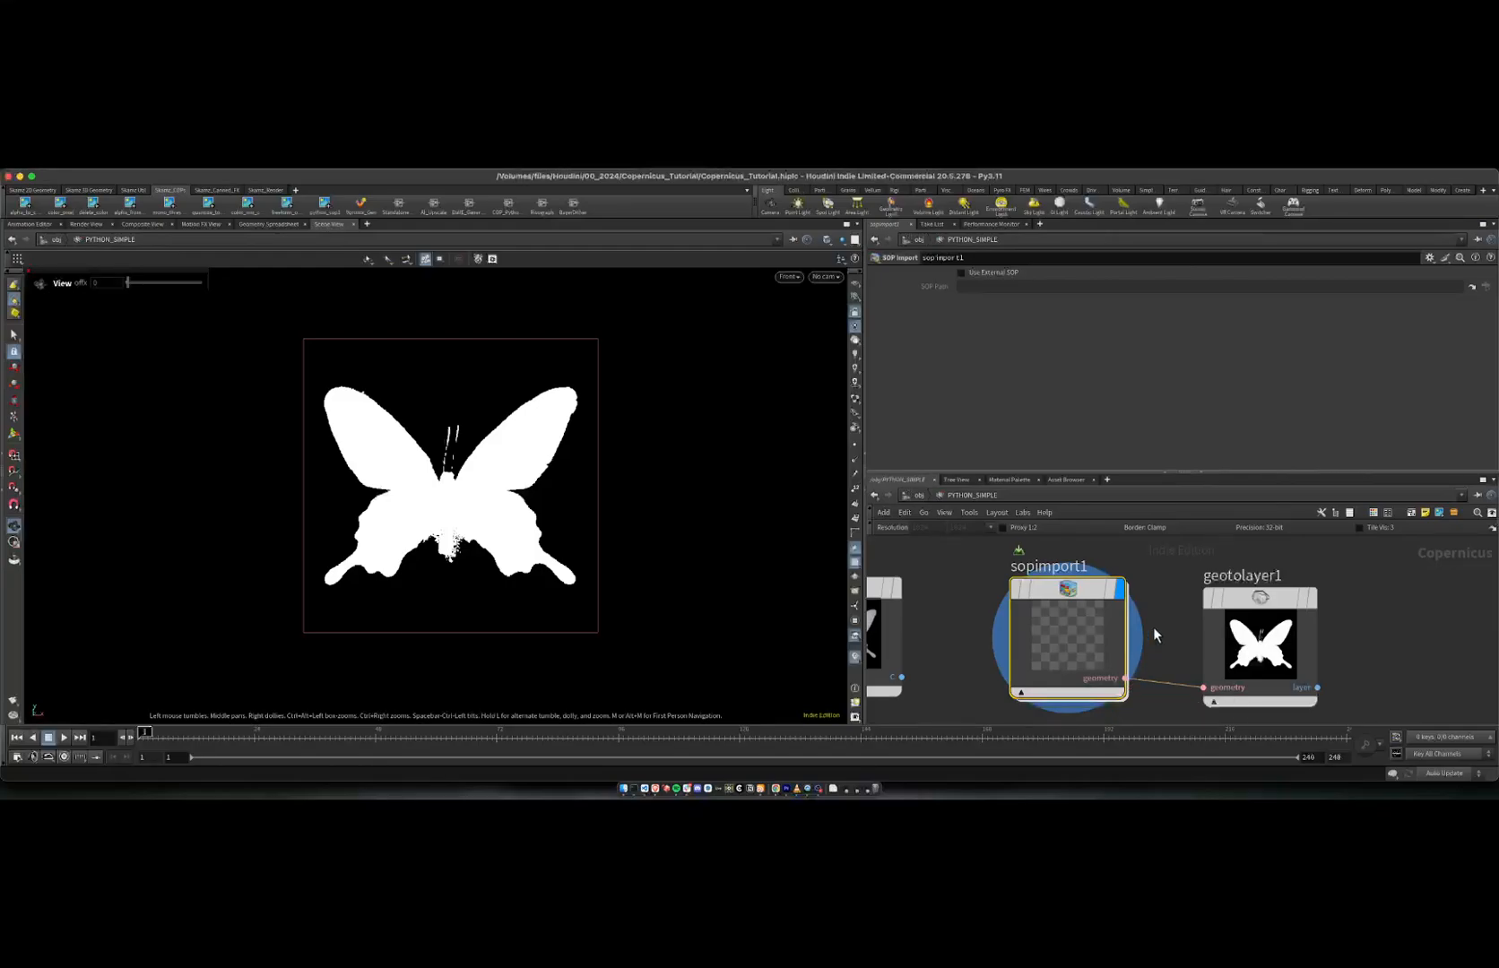
Step: Select geotolayer1 and display it in the Scene View
{"action": "middle_click_drag", "start_coordinate": [1153, 627], "coordinate": [1046, 571]}
{"action": "middle_click_drag", "start_coordinate": [1224, 619], "coordinate": [1204, 633]}
{"action": "left_click_drag", "start_coordinate": [1116, 576], "coordinate": [1105, 569]}
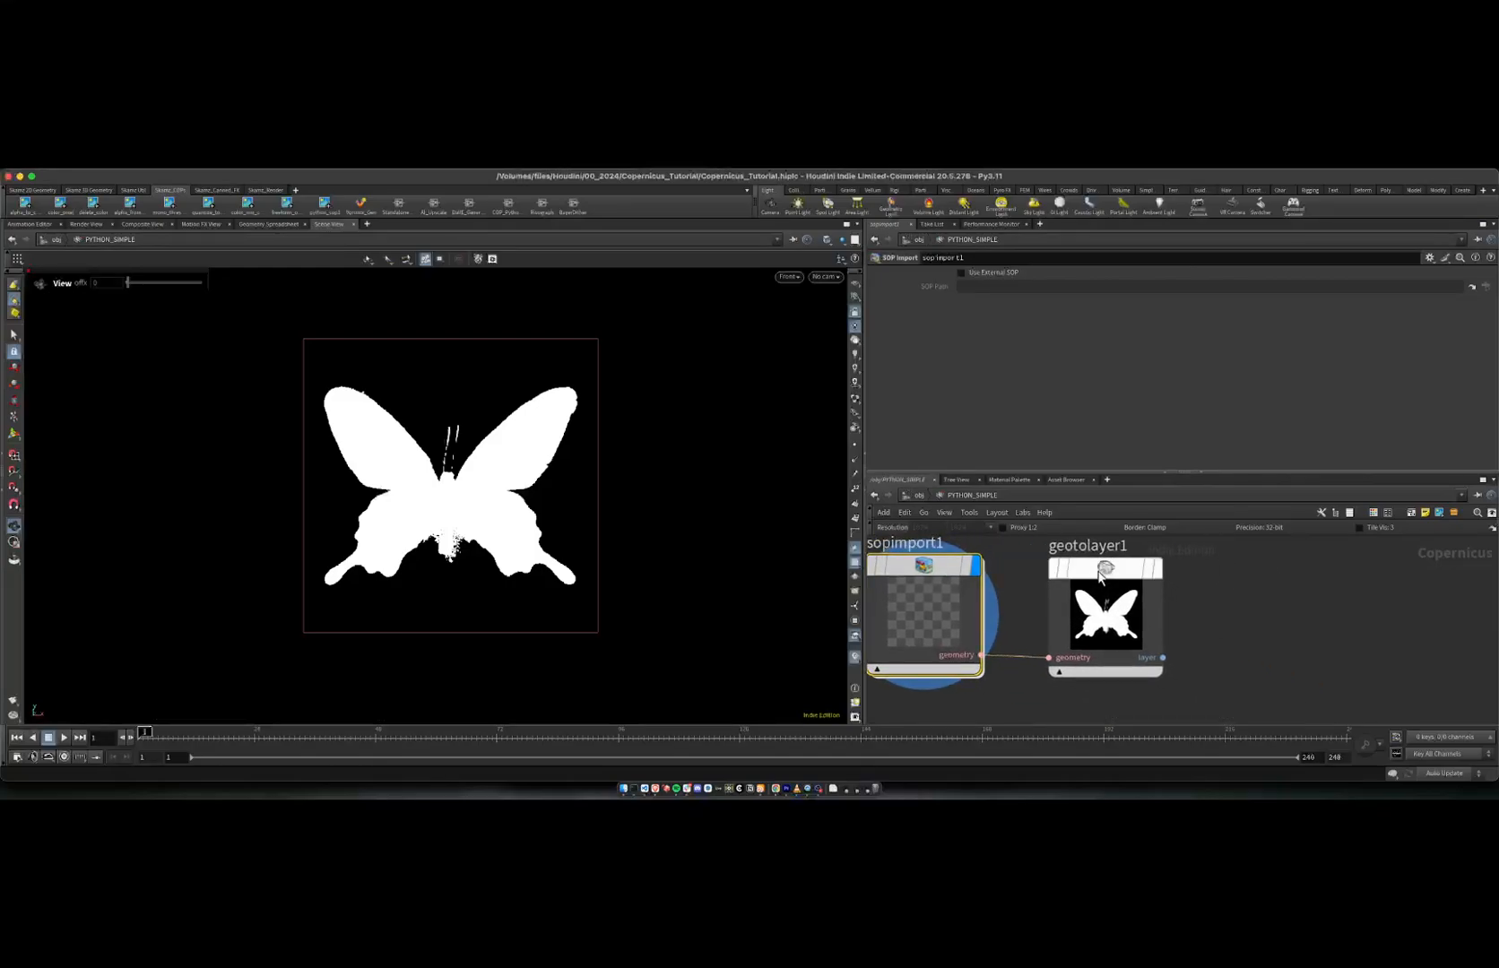
{"action": "middle_click_drag", "start_coordinate": [1143, 591], "coordinate": [1108, 601]}
{"action": "left_click", "coordinate": [1064, 578]}
{"action": "left_click", "coordinate": [1121, 579]}
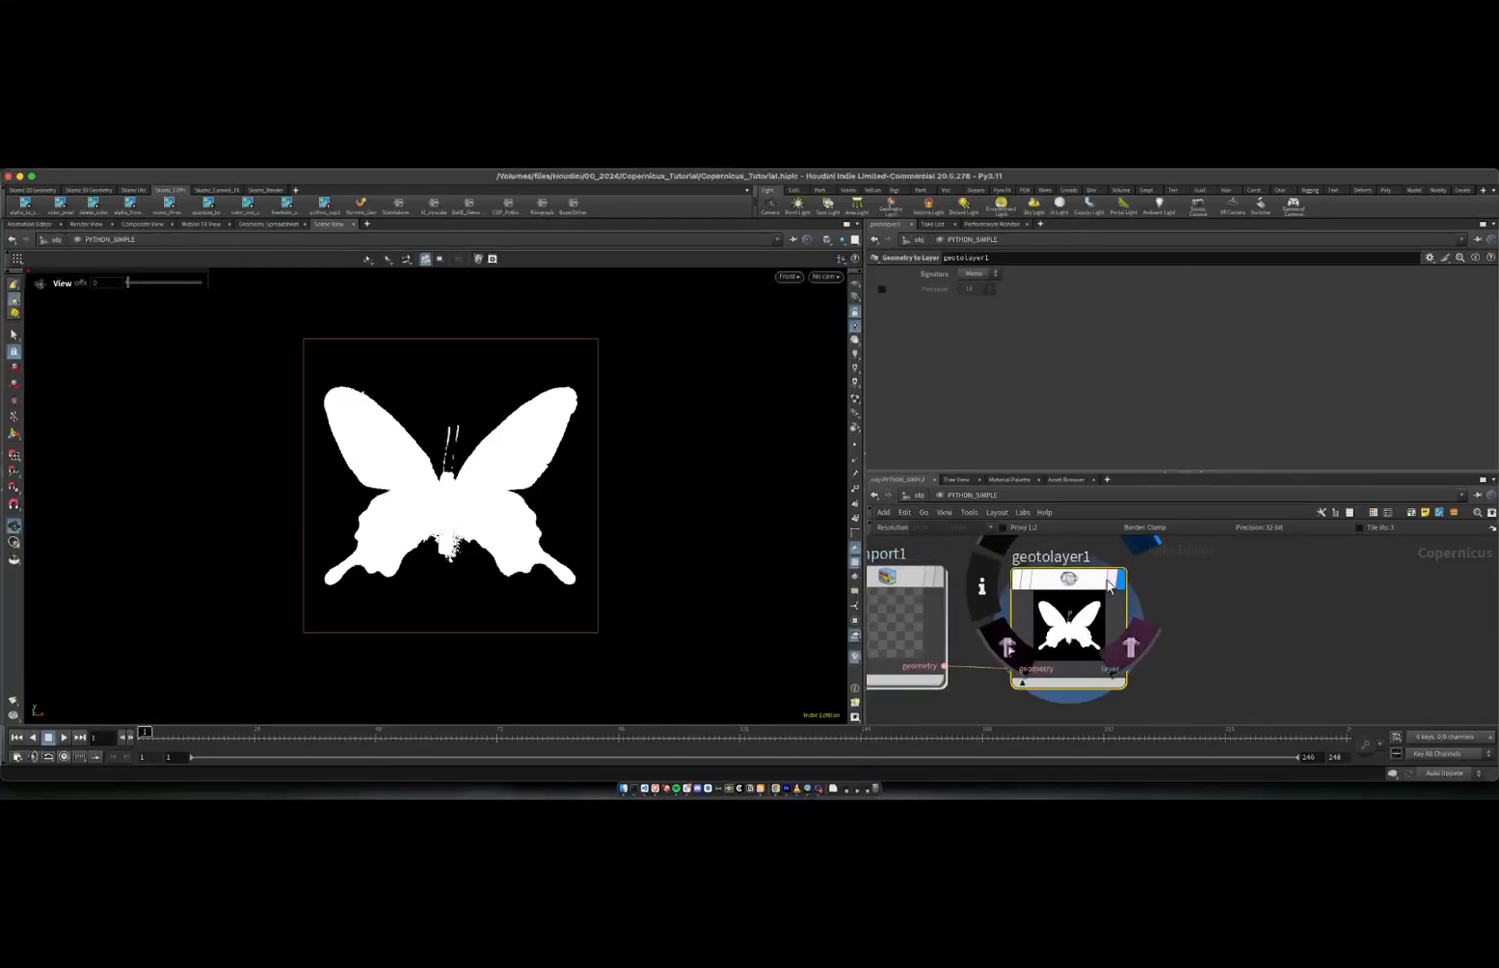
Step: Try the RGB signature on geotolayer1 and return it to Mono
{"action": "left_click", "coordinate": [968, 273]}
{"action": "left_click", "coordinate": [977, 314]}
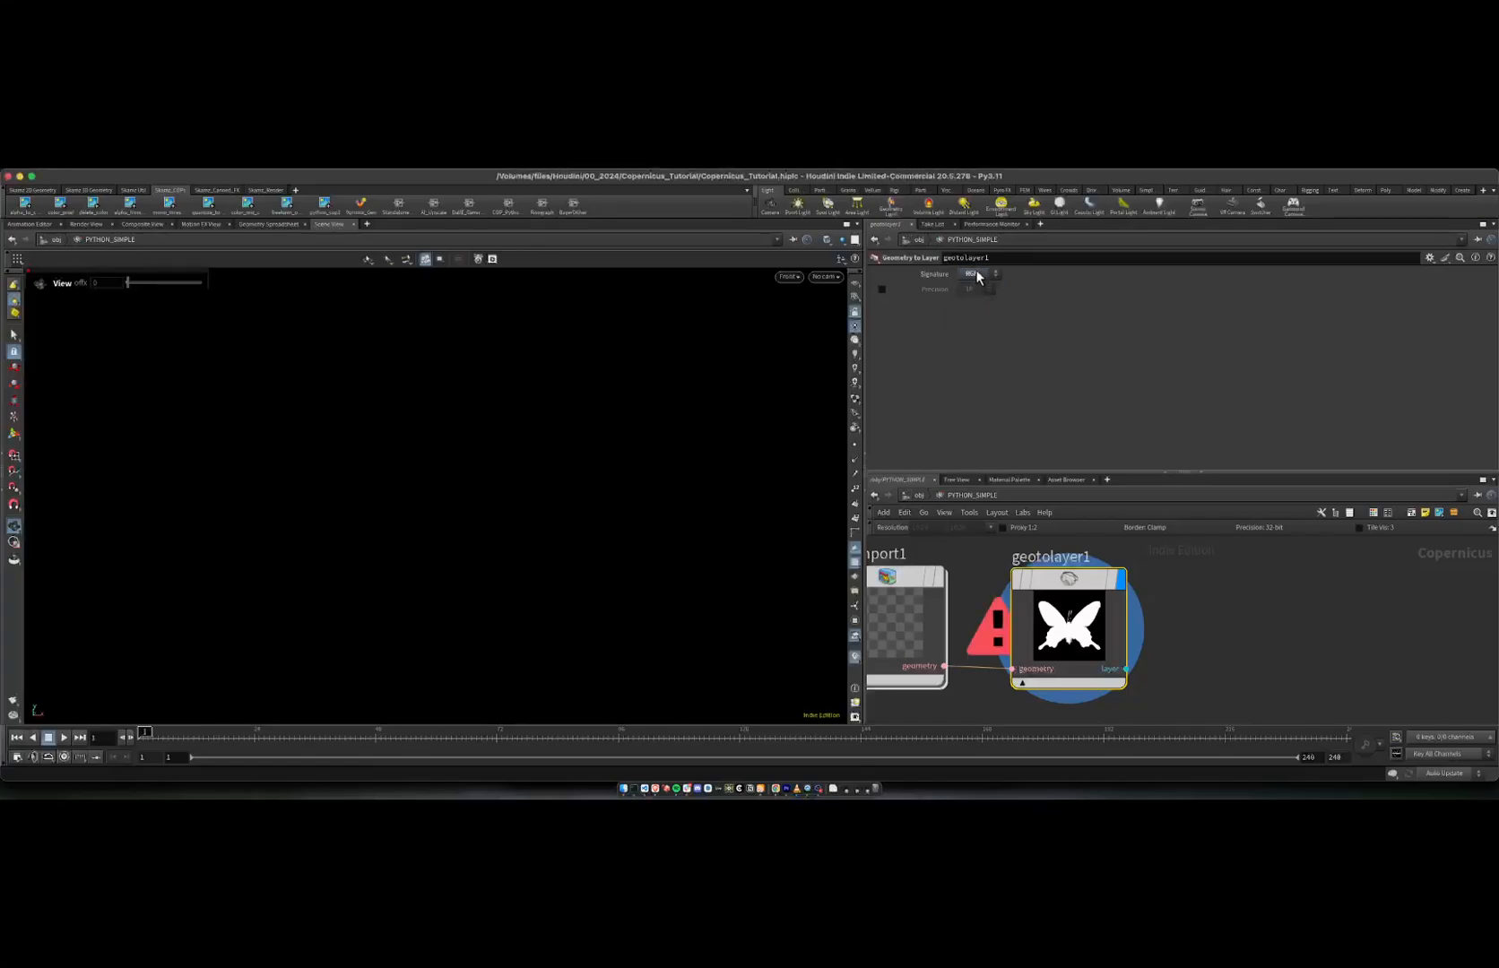
{"action": "left_click", "coordinate": [976, 273]}
{"action": "left_click", "coordinate": [976, 287]}
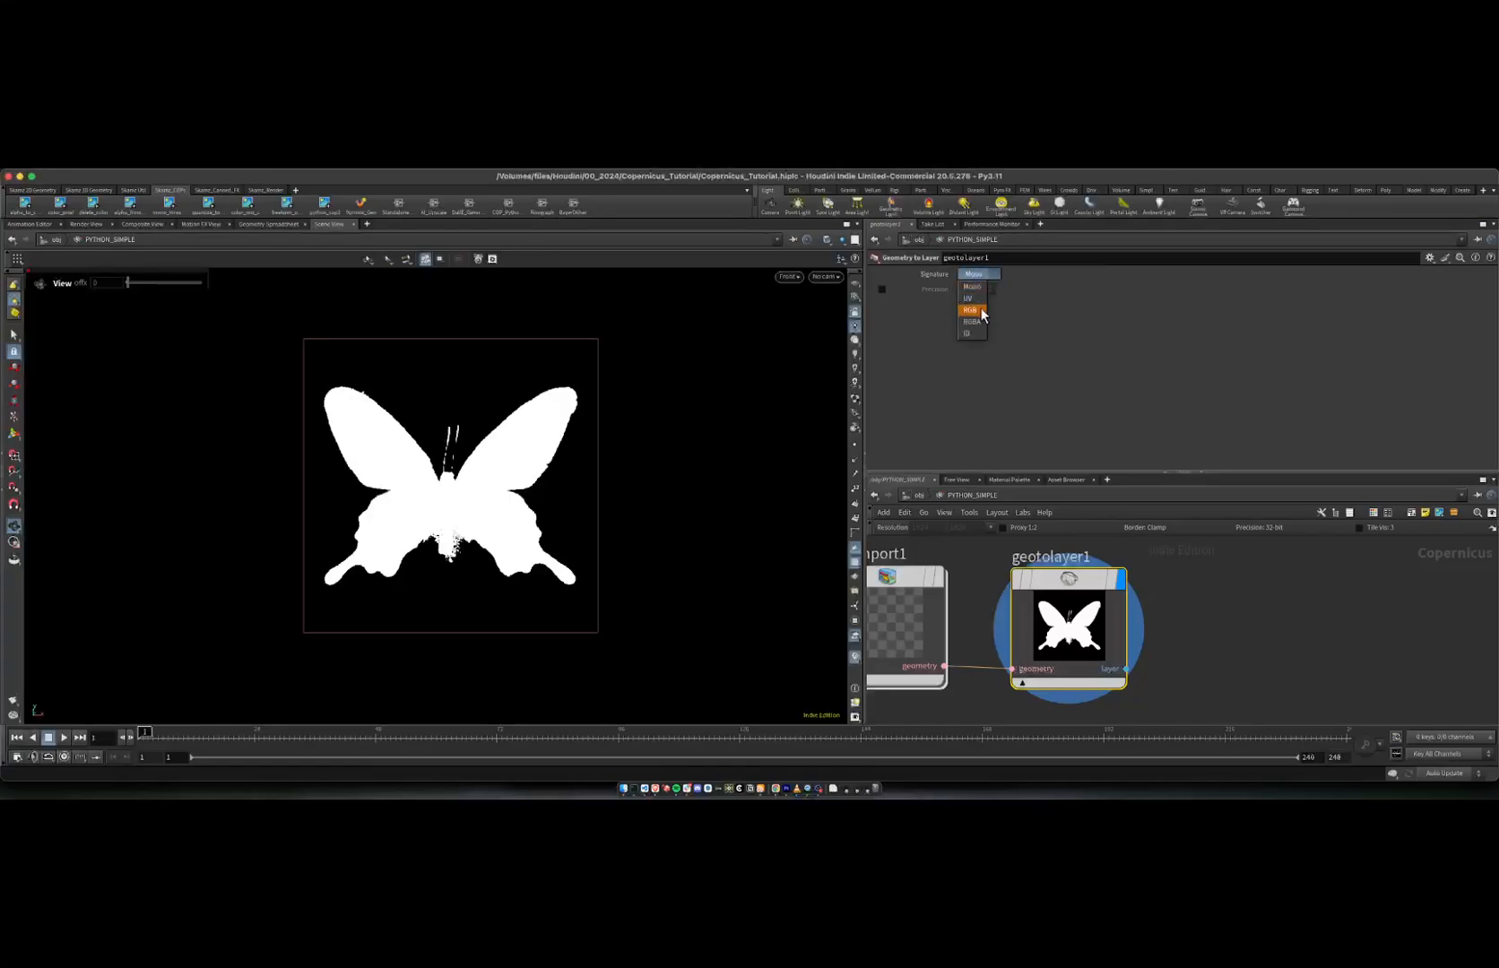
{"action": "left_click", "coordinate": [981, 309]}
{"action": "left_click", "coordinate": [976, 274]}
{"action": "left_click", "coordinate": [973, 286]}
Step: Go up to the obj level, line PYTHON_HDA up beneath PYTHON_SIMPLE and enter the PYTHON_HDA network
{"action": "scroll", "coordinate": [1145, 574], "scroll_direction": "down", "scroll_amount": 3}
{"action": "middle_click_drag", "start_coordinate": [1163, 598], "coordinate": [1194, 619]}
{"action": "middle_click_drag", "start_coordinate": [997, 584], "coordinate": [1058, 579]}
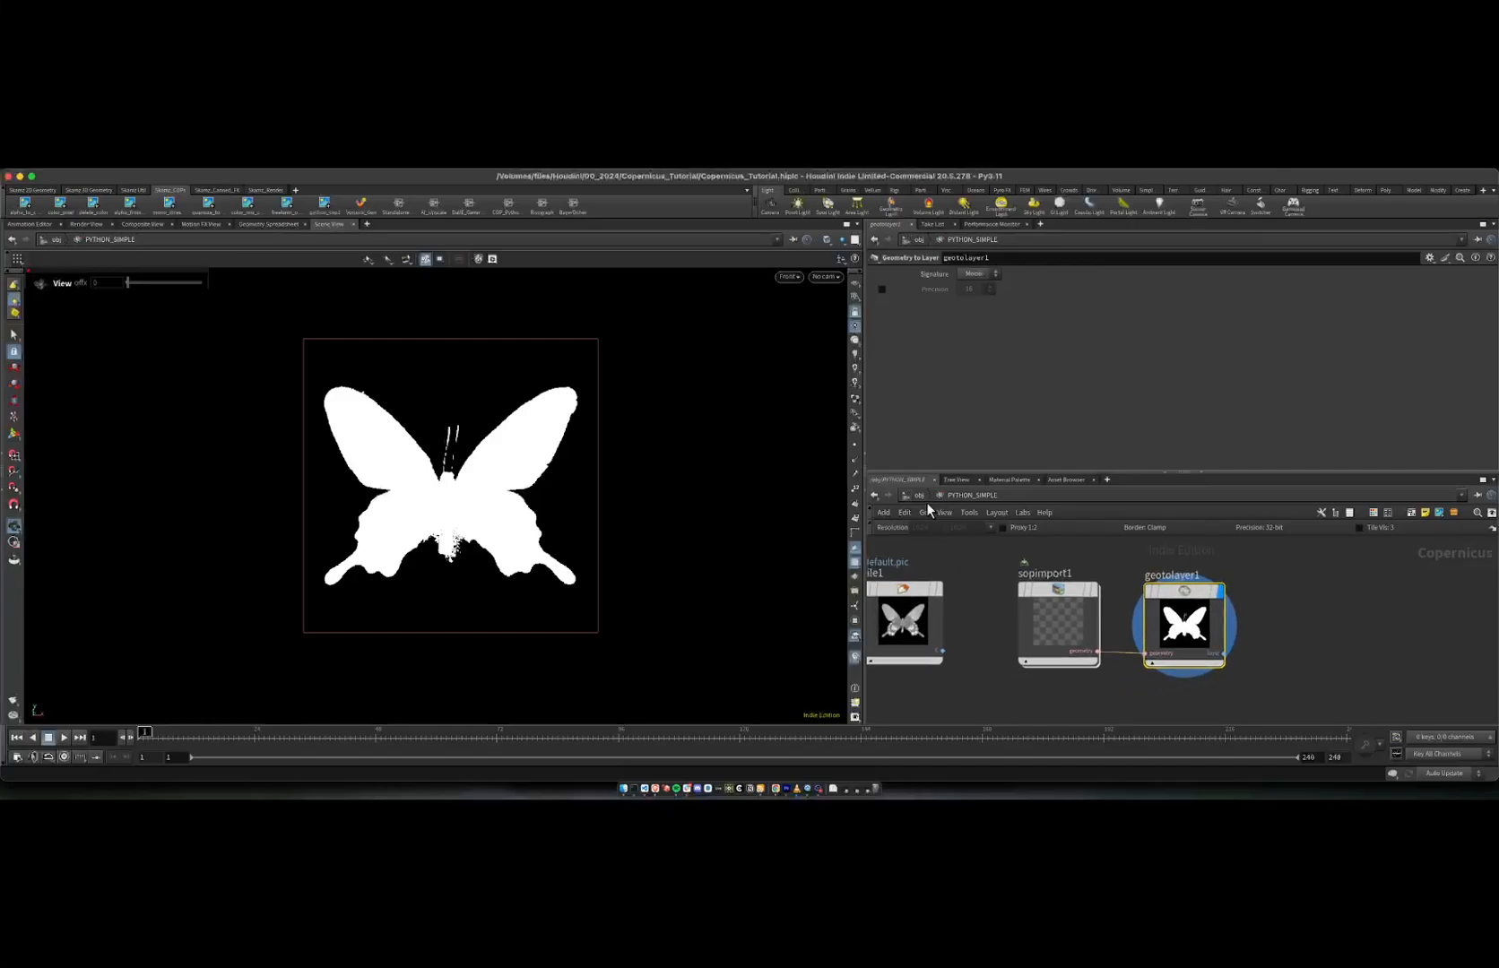
{"action": "left_click", "coordinate": [918, 496]}
{"action": "middle_click_drag", "start_coordinate": [1051, 687], "coordinate": [1040, 675]}
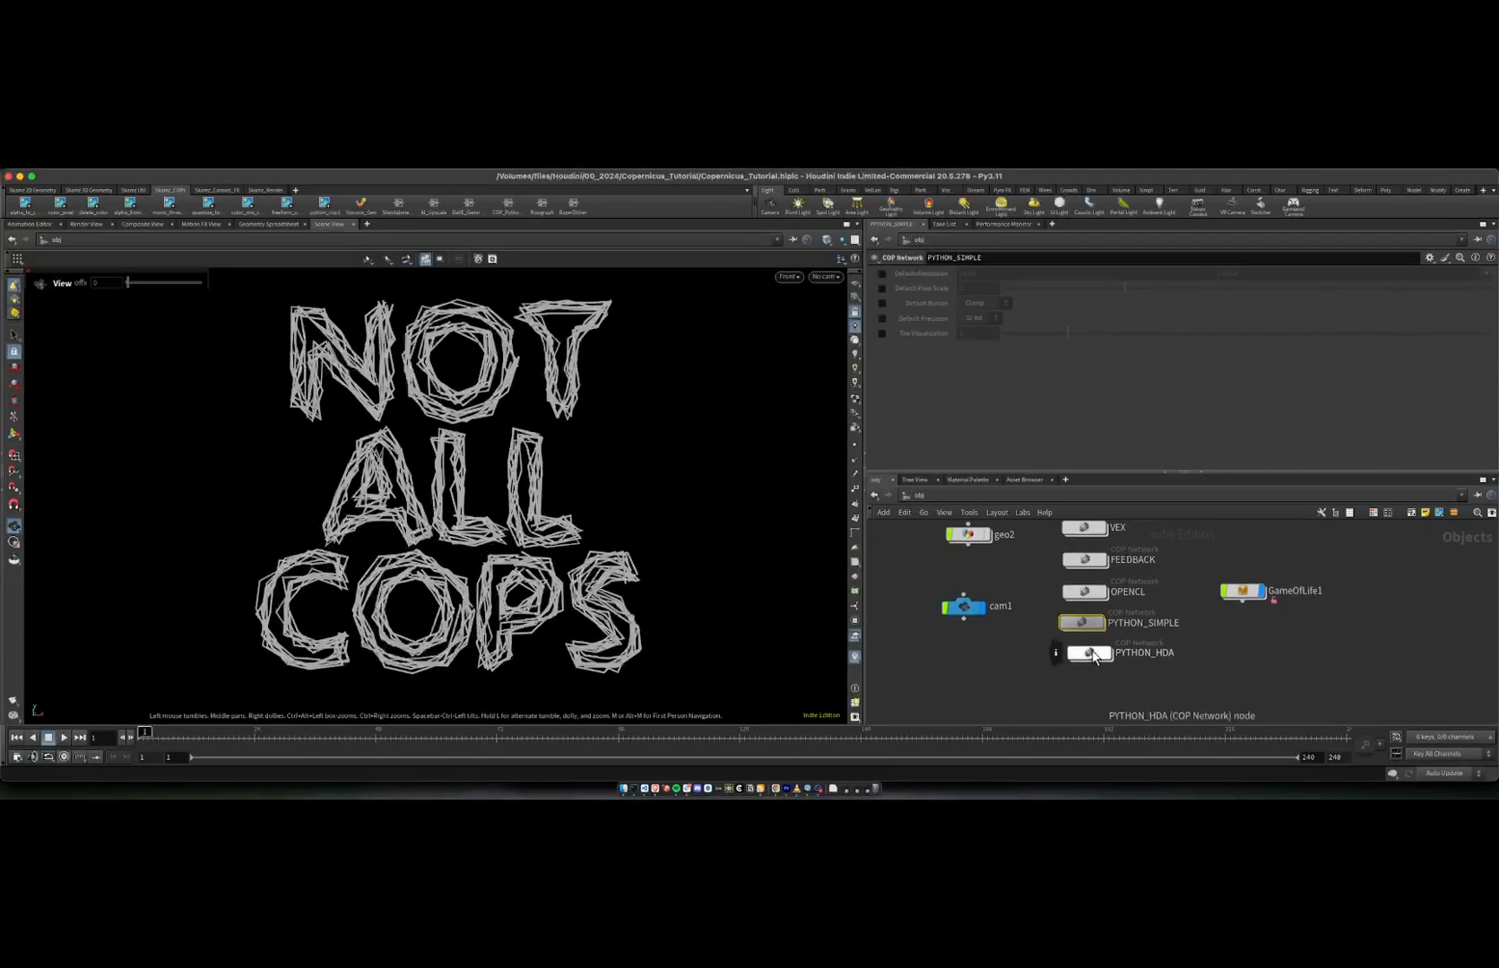
{"action": "left_click_drag", "start_coordinate": [1093, 654], "coordinate": [1087, 657]}
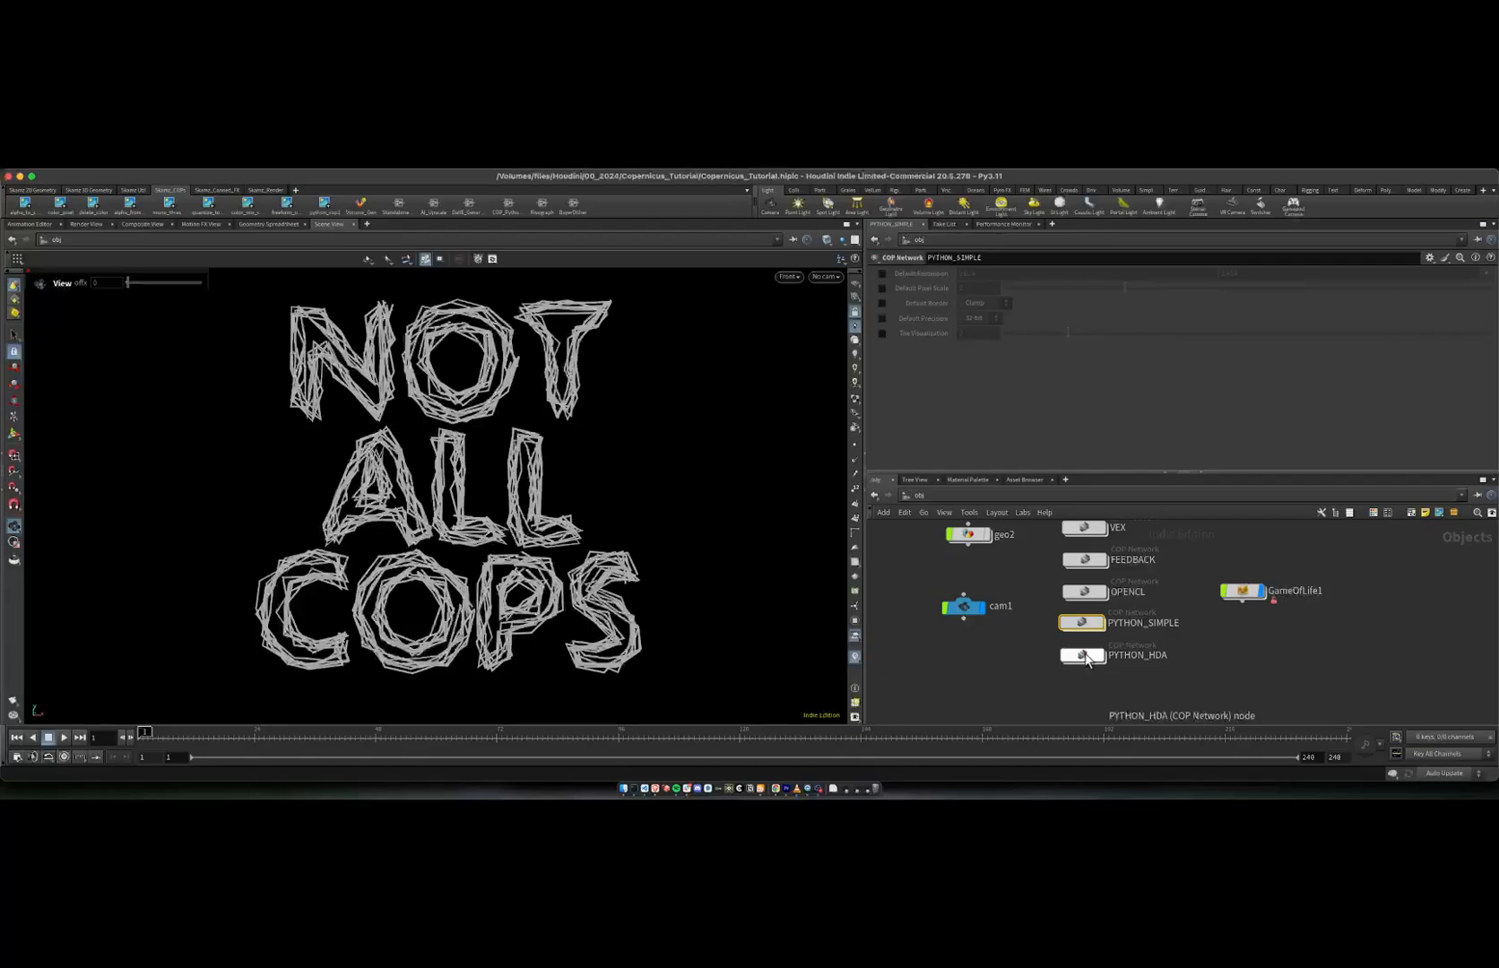
{"action": "double_click", "coordinate": [1085, 655]}
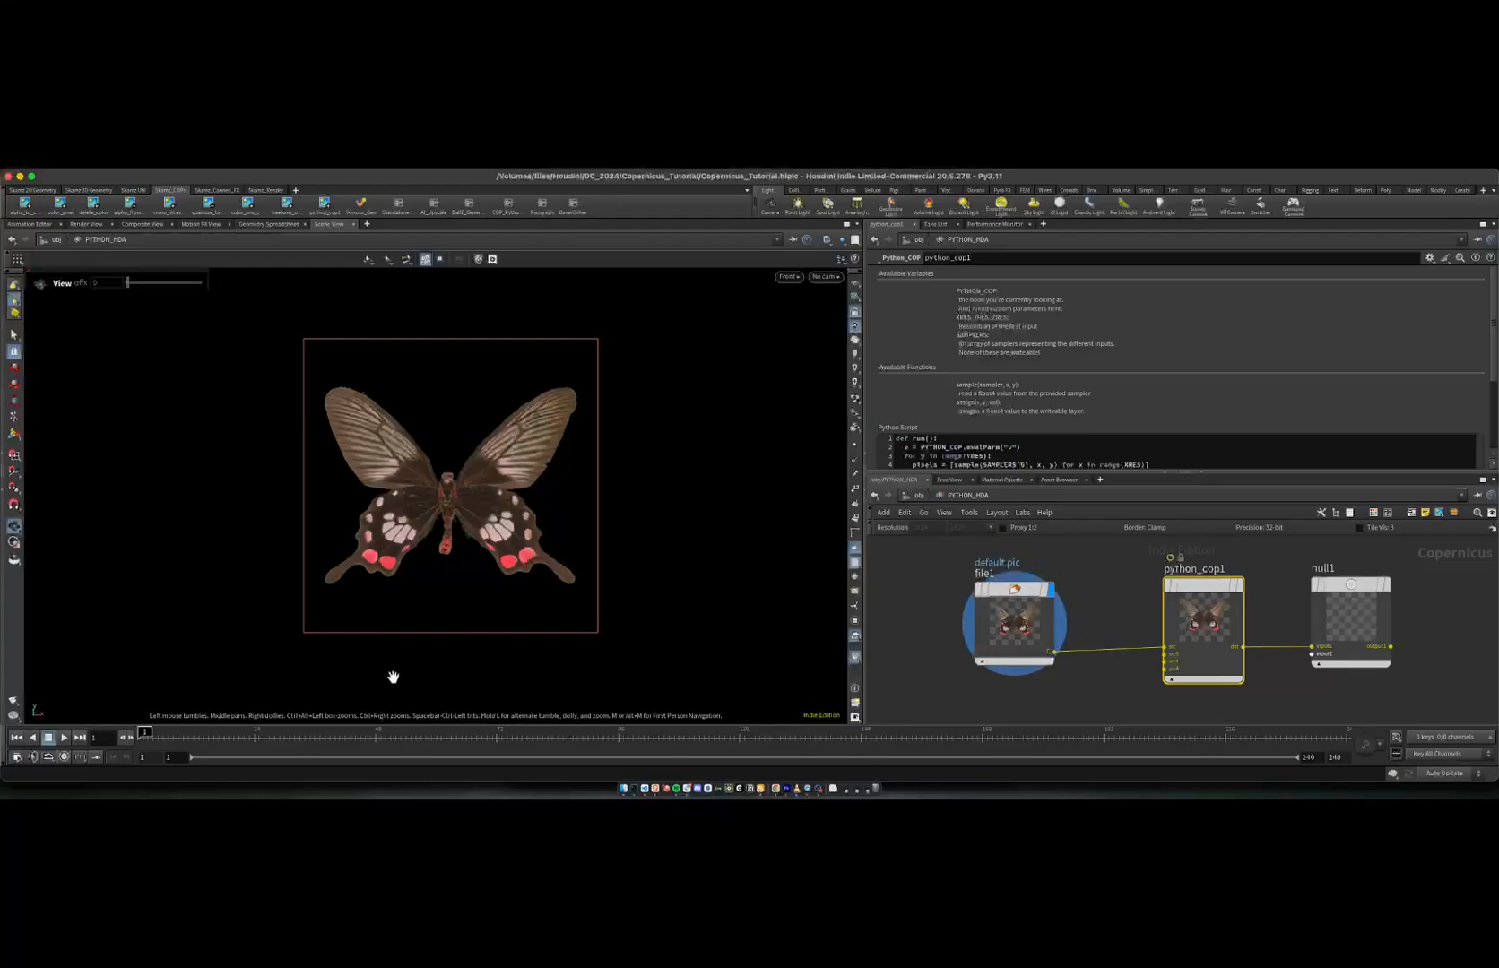
Step: Display python_cop1 in the Scene View and scrub the timeline to frame 27
{"action": "left_click", "coordinate": [258, 735]}
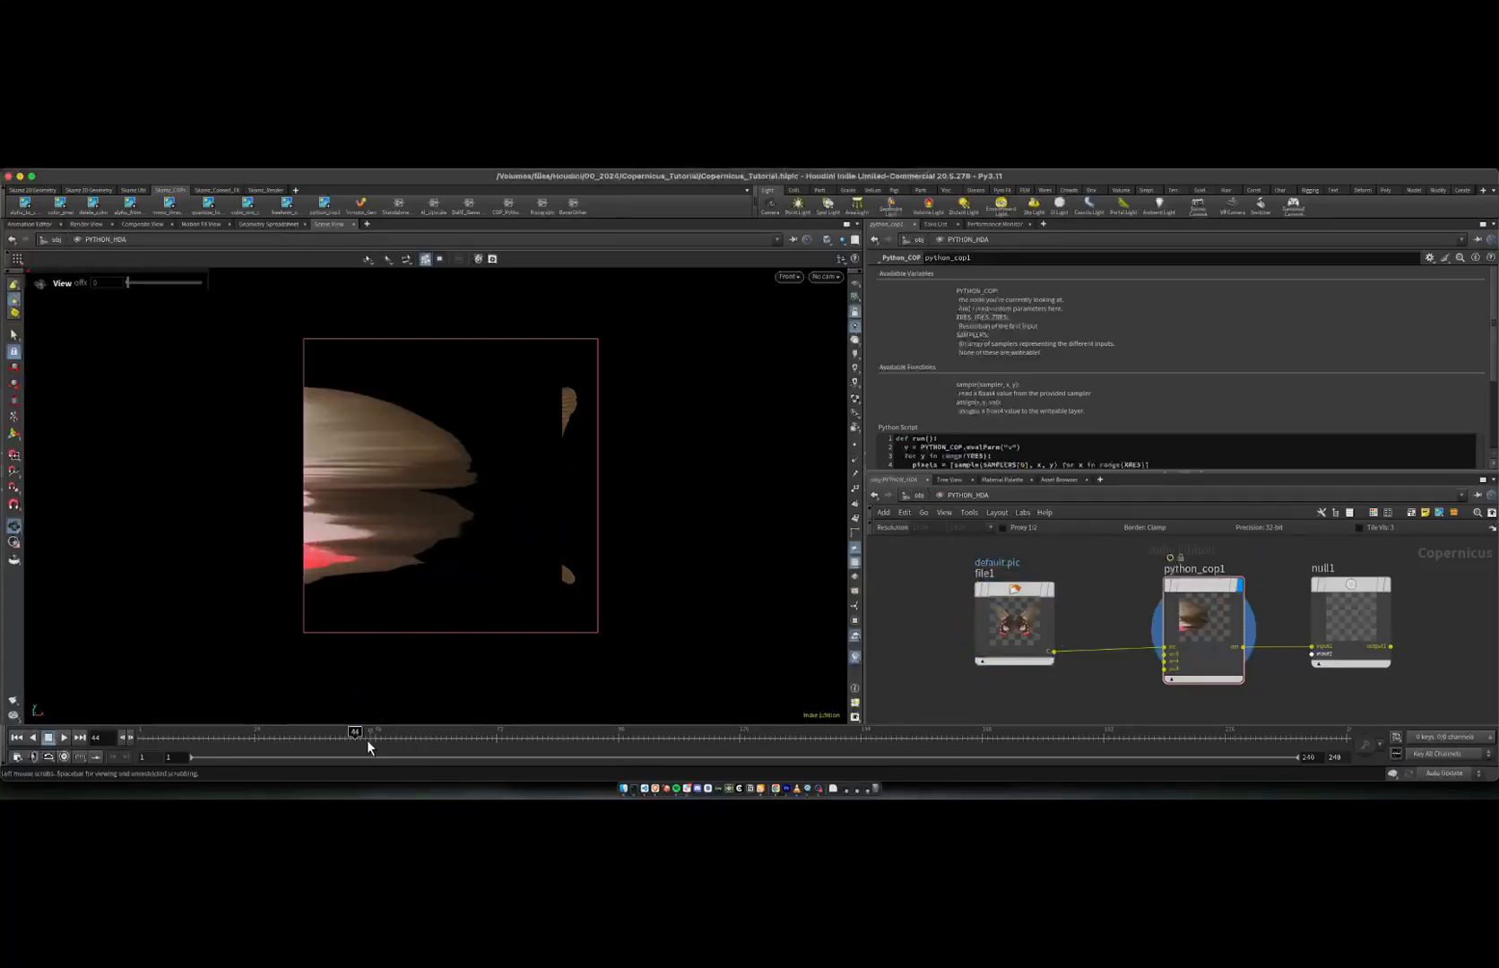
{"action": "left_click", "coordinate": [270, 739]}
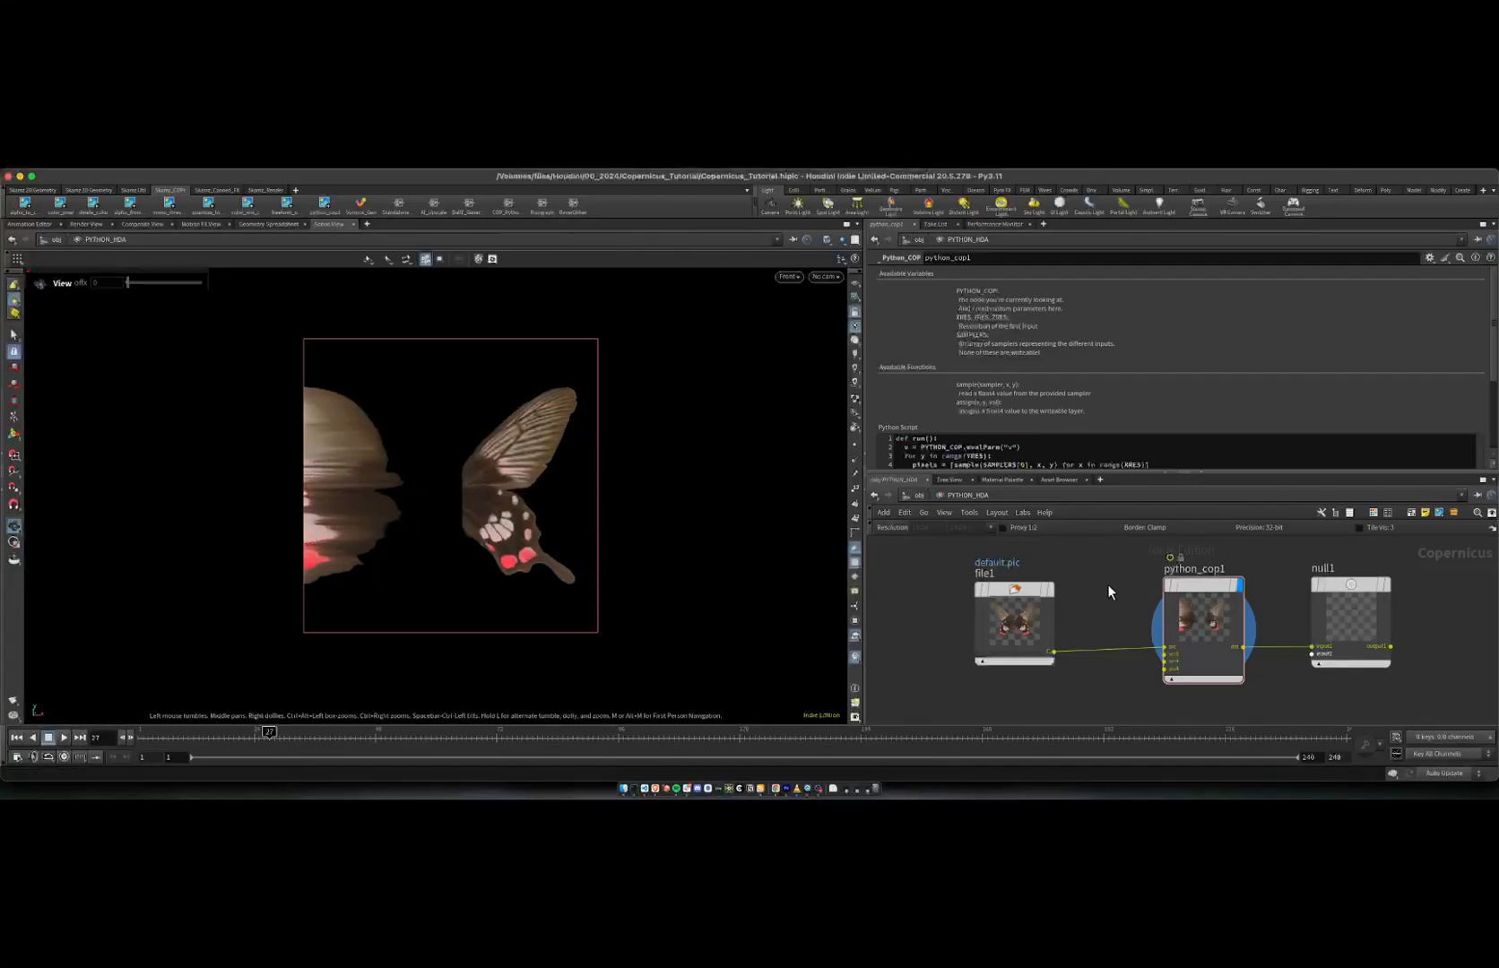
Step: Examine python_cop1's available variables, available functions and Python script
{"action": "middle_click_drag", "start_coordinate": [1109, 581], "coordinate": [1087, 585]}
{"action": "scroll", "coordinate": [1036, 404], "scroll_direction": "down", "scroll_amount": 3}
{"action": "scroll", "coordinate": [1035, 404], "scroll_direction": "up", "scroll_amount": 3}
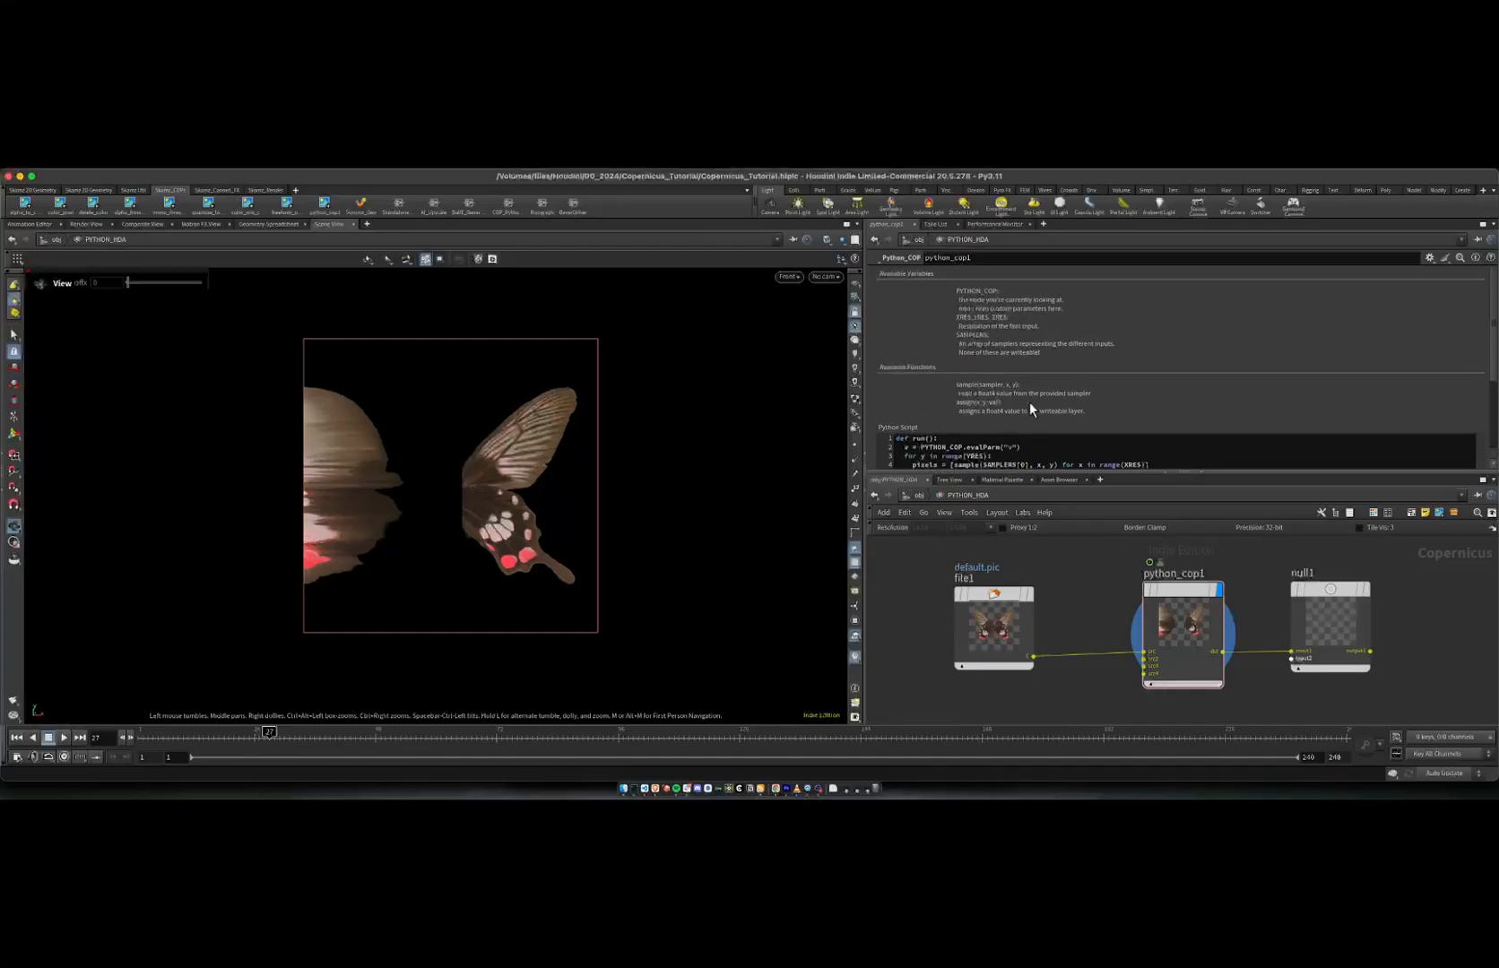
{"action": "scroll", "coordinate": [1024, 403], "scroll_direction": "down", "scroll_amount": 3}
{"action": "scroll", "coordinate": [986, 402], "scroll_direction": "up", "scroll_amount": 3}
{"action": "scroll", "coordinate": [980, 352], "scroll_direction": "down", "scroll_amount": 3}
{"action": "mouse_move", "coordinate": [1029, 437]}
{"action": "left_mouse_down"}
{"action": "mouse_move", "coordinate": [906, 342]}
{"action": "mouse_move", "coordinate": [1029, 438]}
{"action": "left_mouse_up"}
{"action": "left_click", "coordinate": [960, 385]}
{"action": "left_click", "coordinate": [1028, 438]}
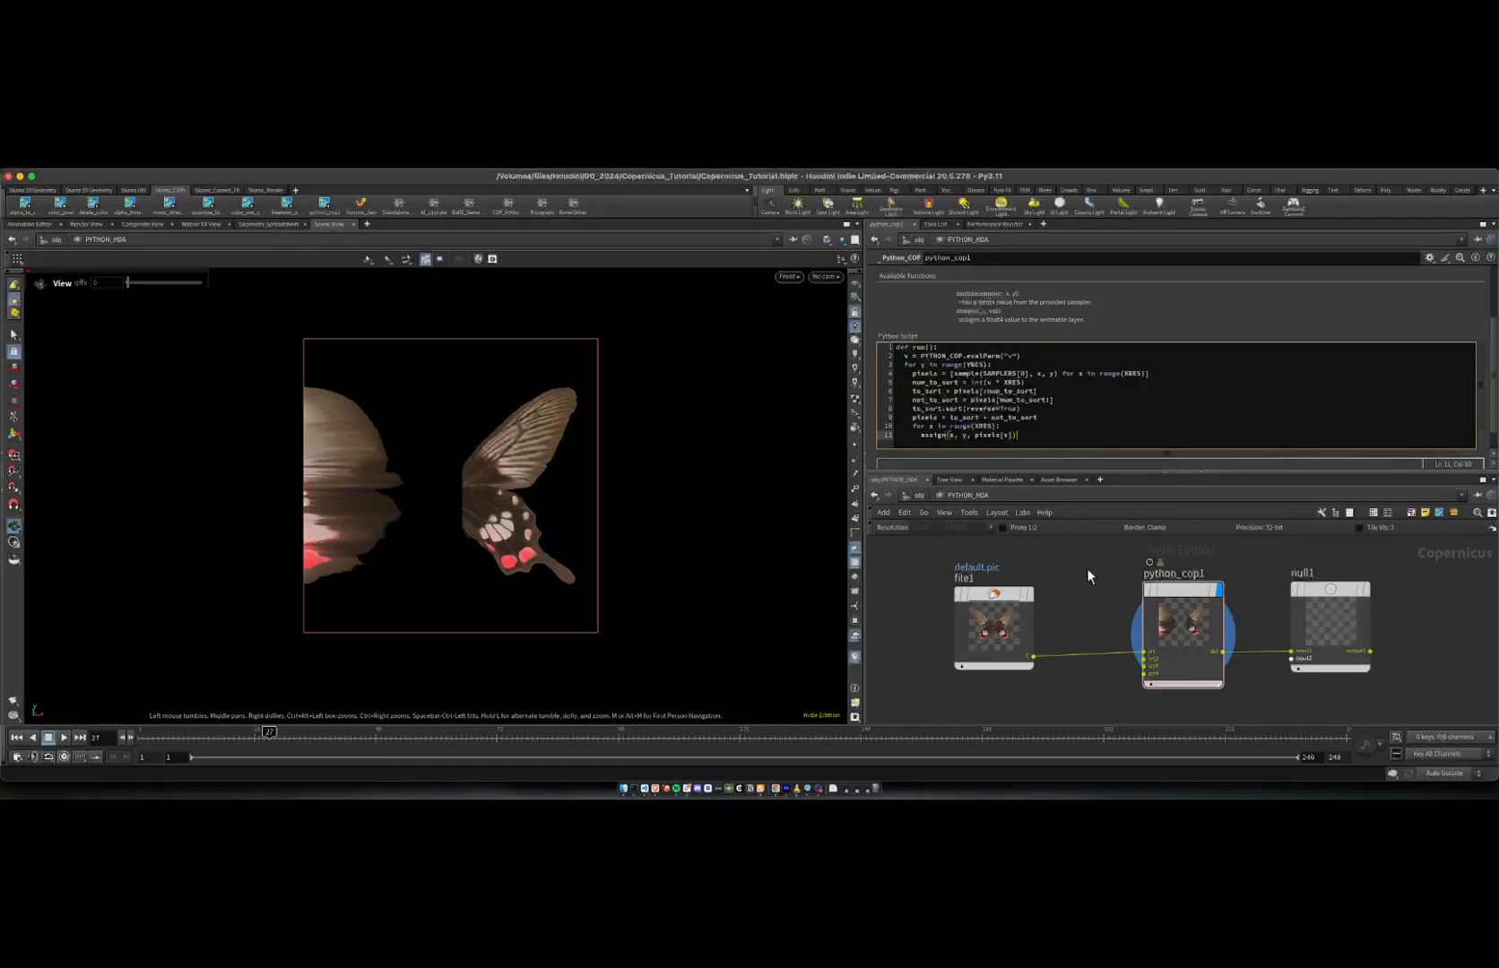
Step: Enter python_cop1 and inspect its inputs, input1 and input2 nodes
{"action": "double_click", "coordinate": [1180, 595]}
{"action": "left_click", "coordinate": [1034, 602]}
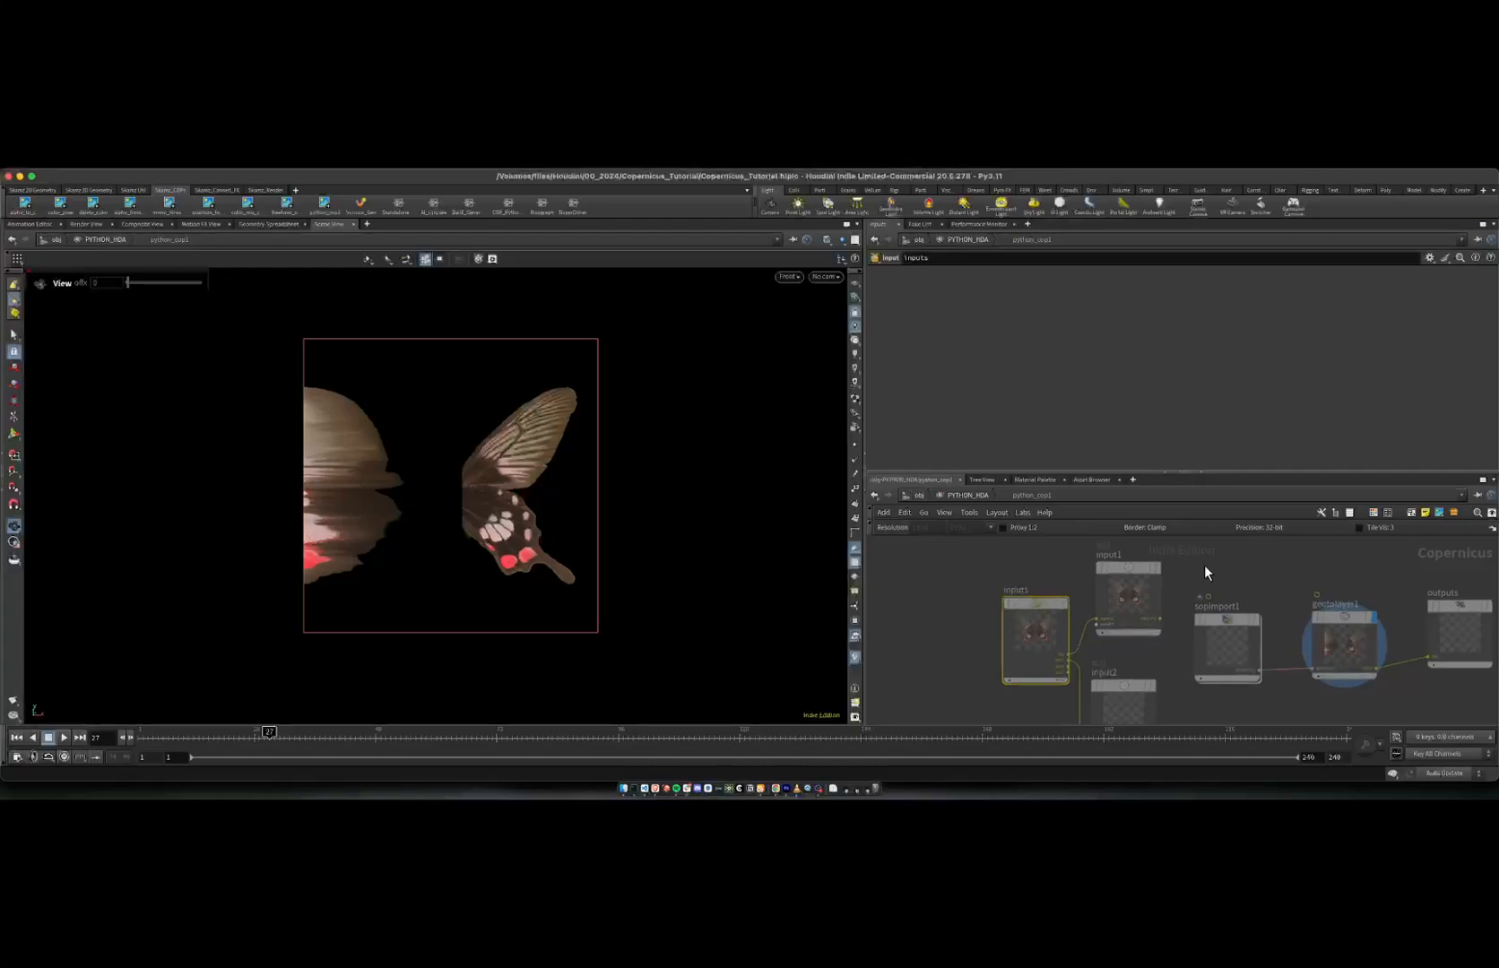
{"action": "middle_click_drag", "start_coordinate": [1204, 565], "coordinate": [1094, 578]}
{"action": "scroll", "coordinate": [1094, 578], "scroll_direction": "down", "scroll_amount": 3}
{"action": "left_click", "coordinate": [1036, 654]}
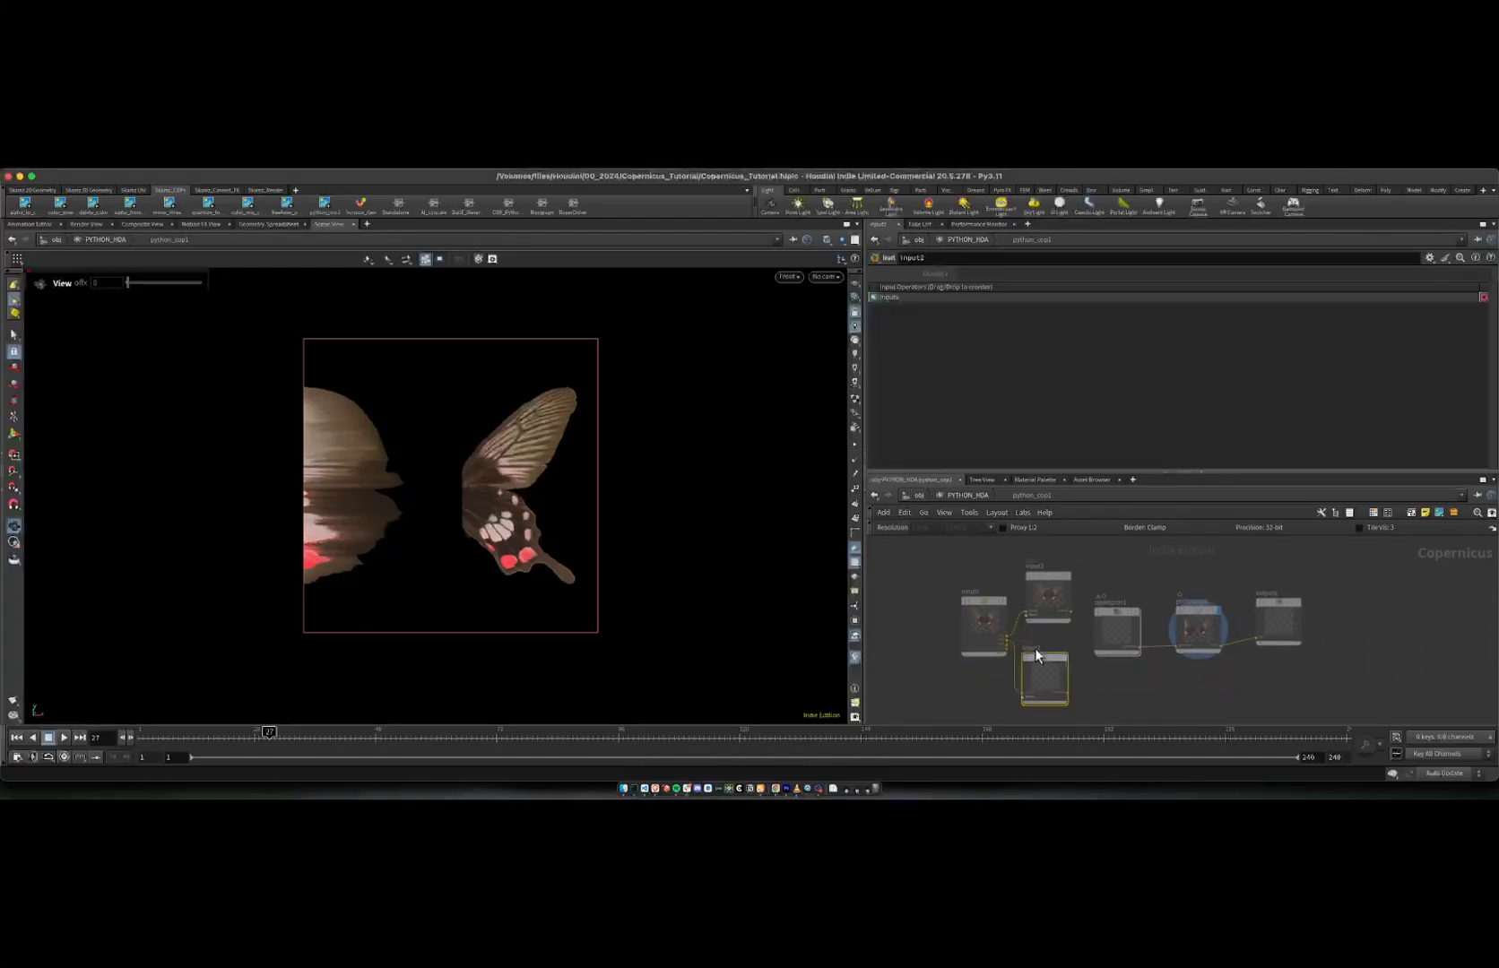
{"action": "left_click", "coordinate": [1044, 577]}
{"action": "left_click", "coordinate": [1037, 659]}
{"action": "left_click", "coordinate": [986, 602]}
{"action": "left_click", "coordinate": [1051, 576]}
{"action": "scroll", "coordinate": [1107, 560], "scroll_direction": "up", "scroll_amount": 2}
{"action": "mouse_move", "coordinate": [1022, 594]}
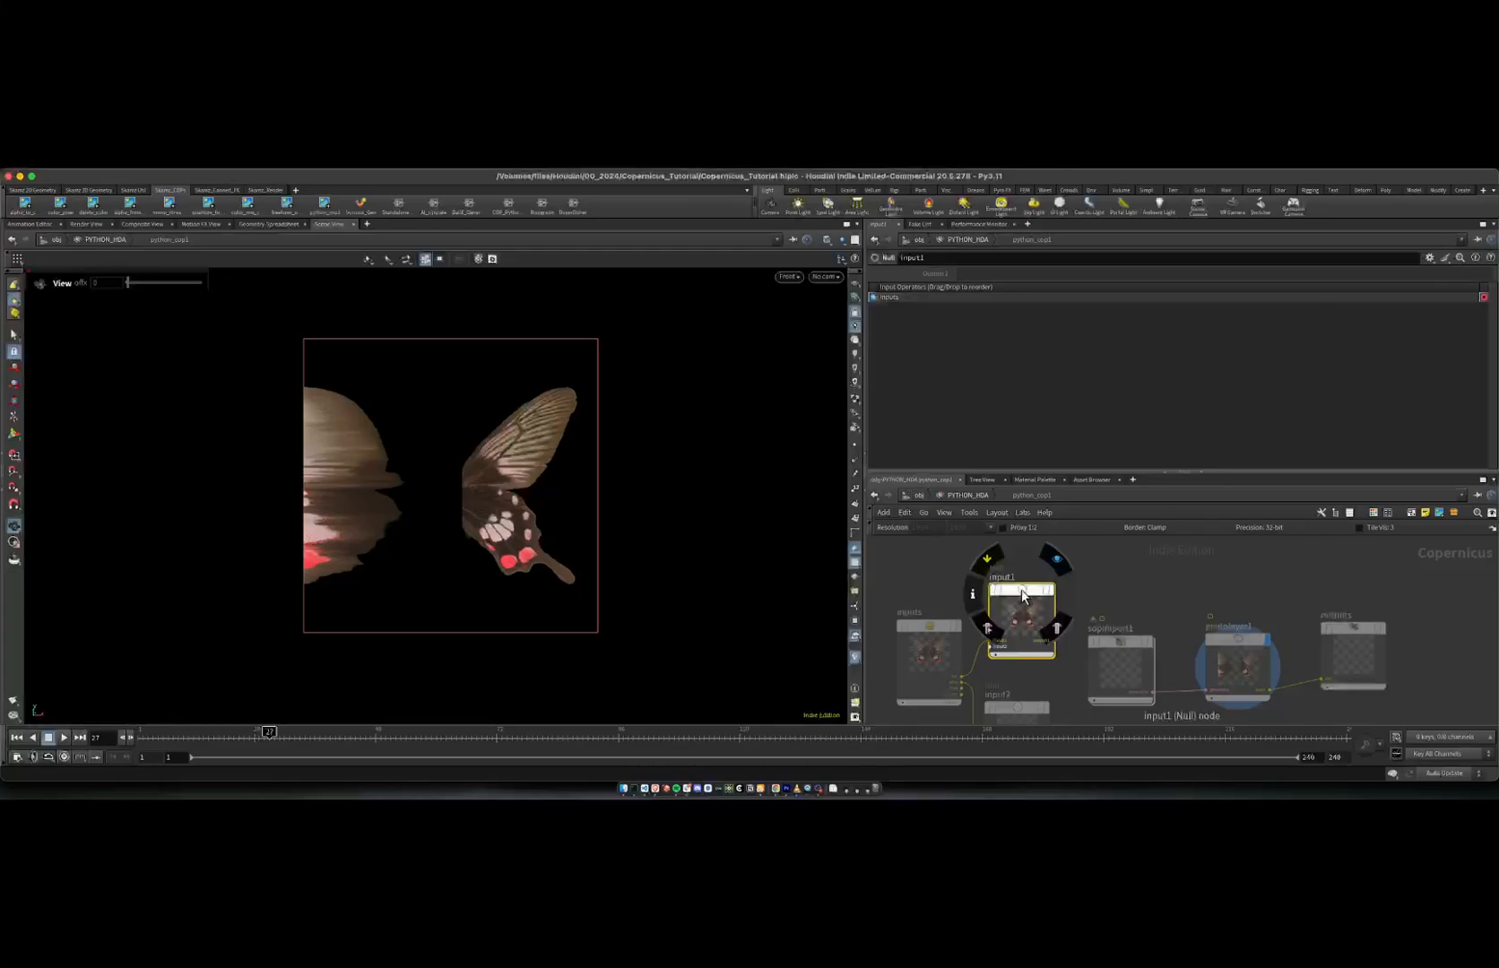
Step: Enter sopimport1 and allow editing of the contents of python_cop1
{"action": "double_click", "coordinate": [1118, 636]}
{"action": "scroll", "coordinate": [1079, 582], "scroll_direction": "up", "scroll_amount": 4}
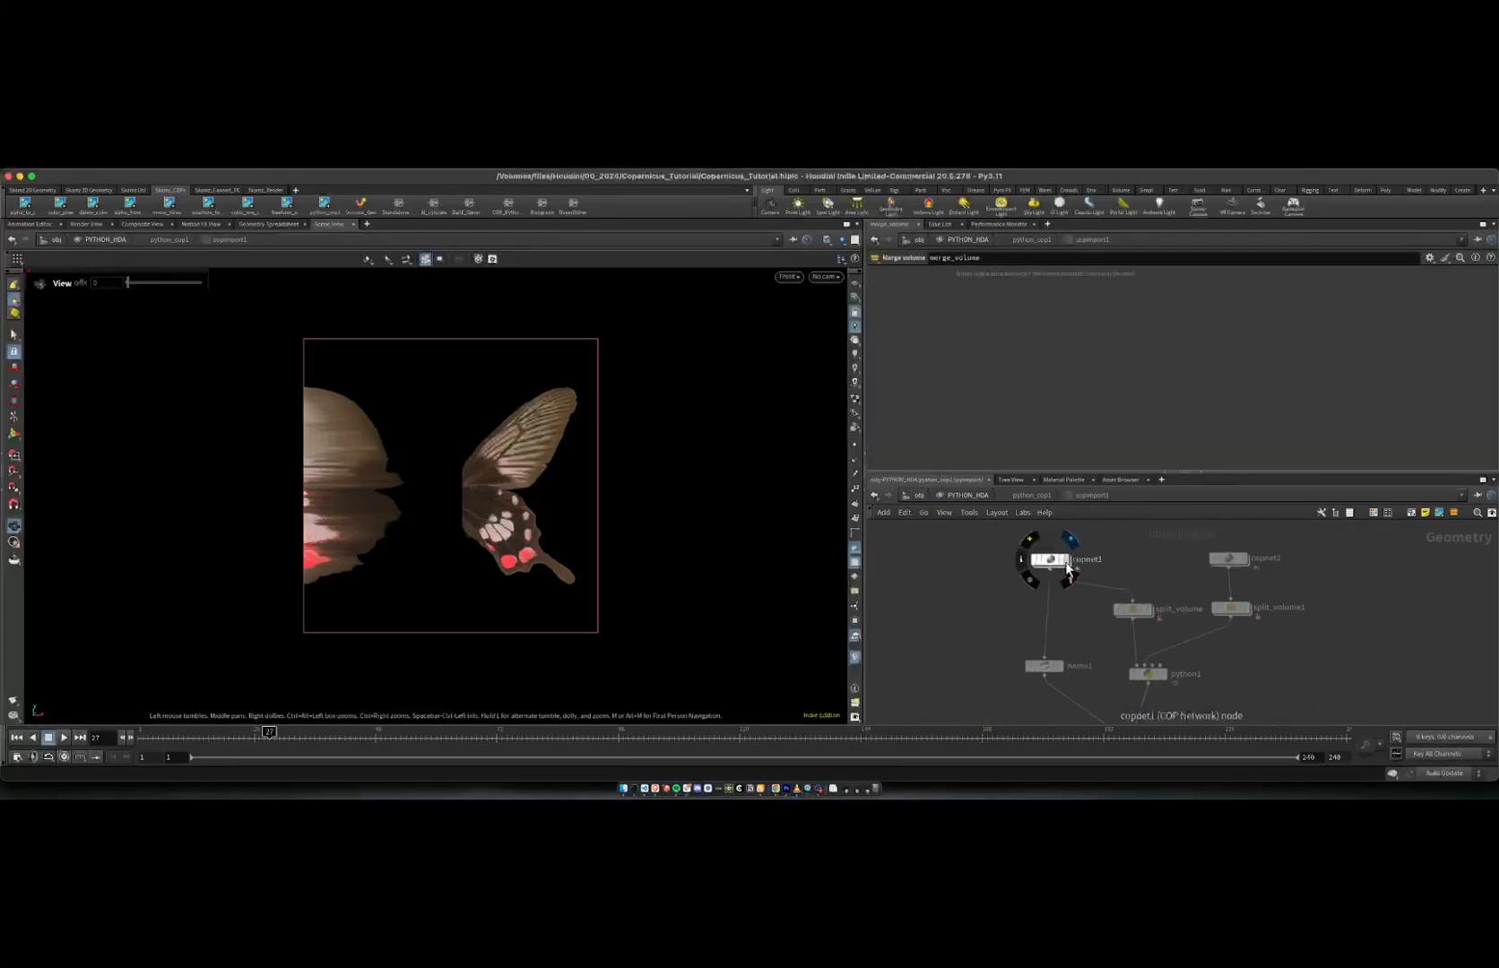
{"action": "left_click", "coordinate": [1066, 562]}
{"action": "right_click", "coordinate": [1067, 493]}
{"action": "left_click", "coordinate": [1019, 531]}
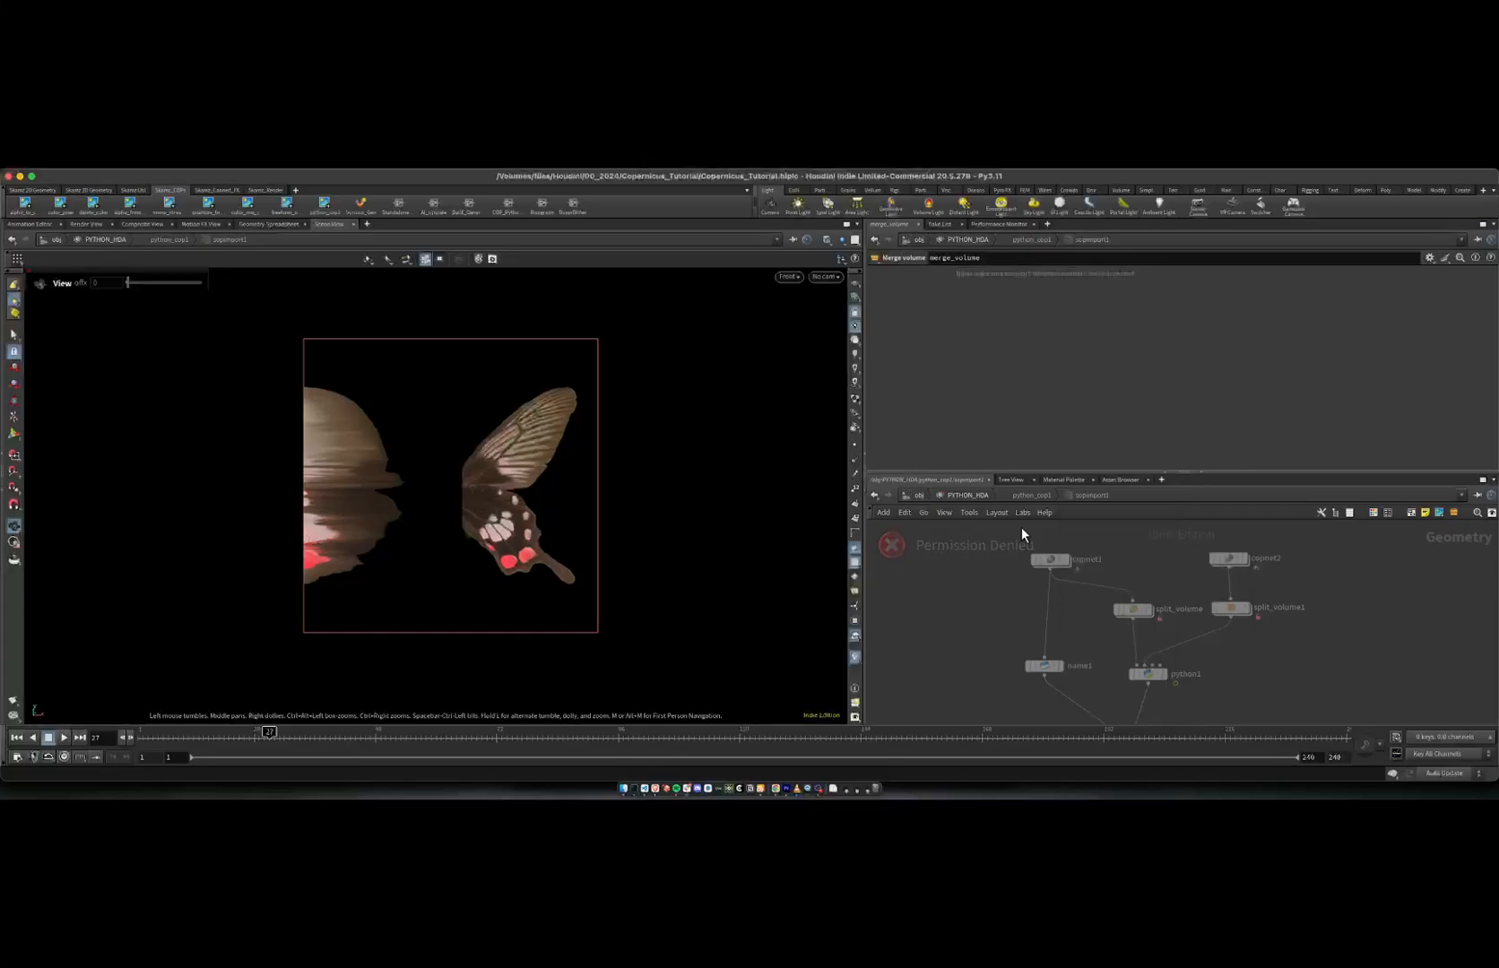
{"action": "right_click", "coordinate": [1033, 489]}
{"action": "left_click", "coordinate": [988, 556]}
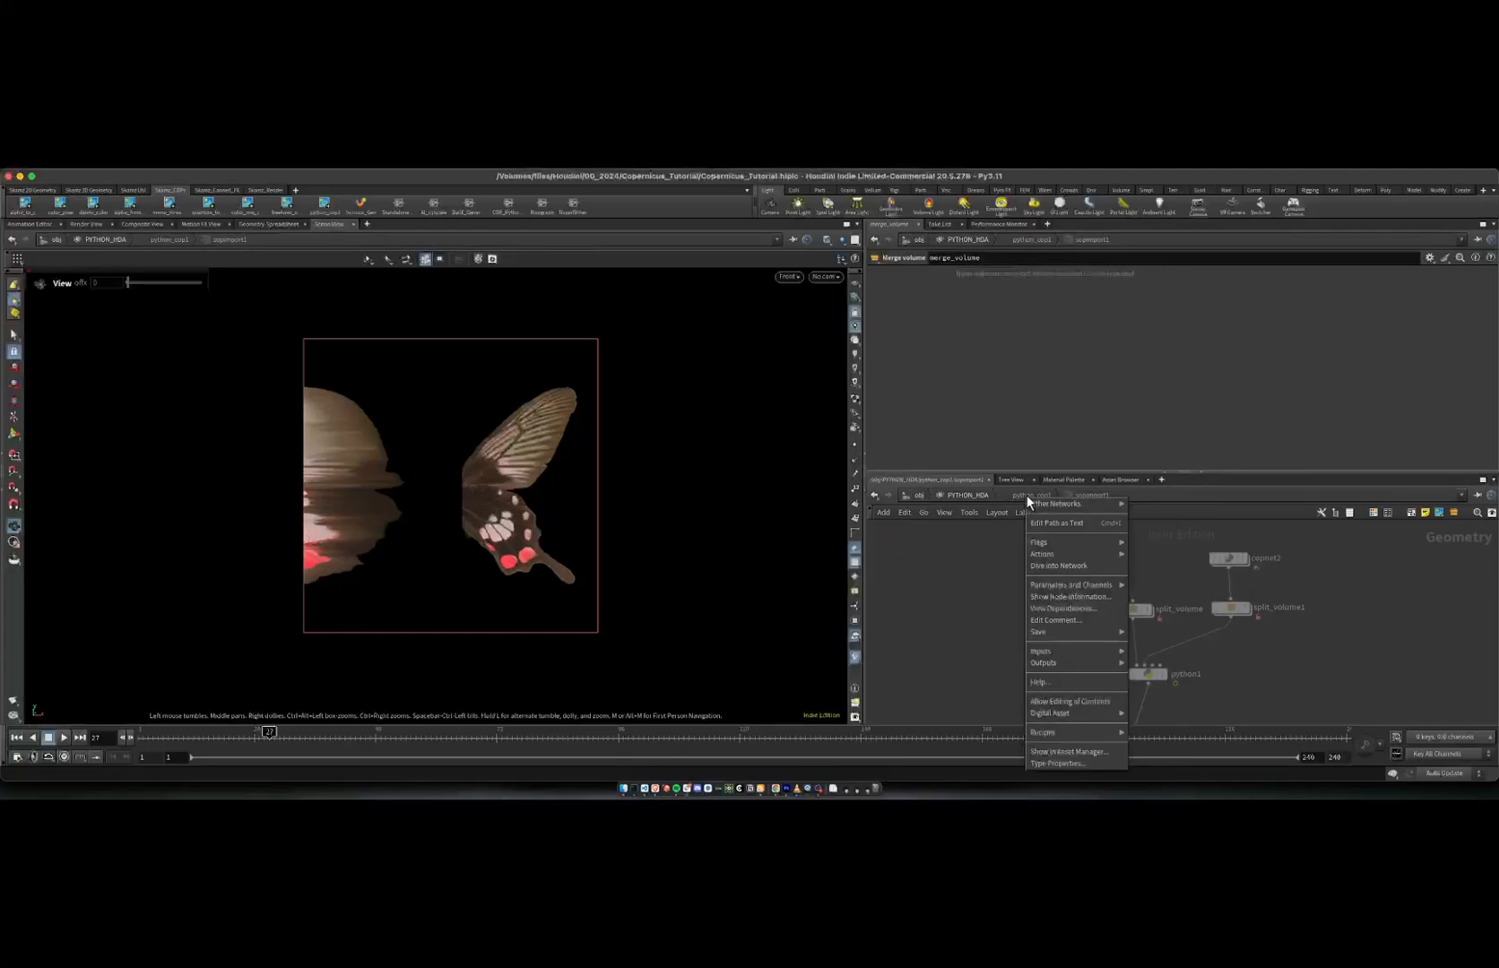
{"action": "left_click", "coordinate": [1051, 699]}
Step: Display copnet1 inside sopimport1 and open its node information
{"action": "left_click", "coordinate": [1067, 561]}
{"action": "left_click", "coordinate": [1055, 563]}
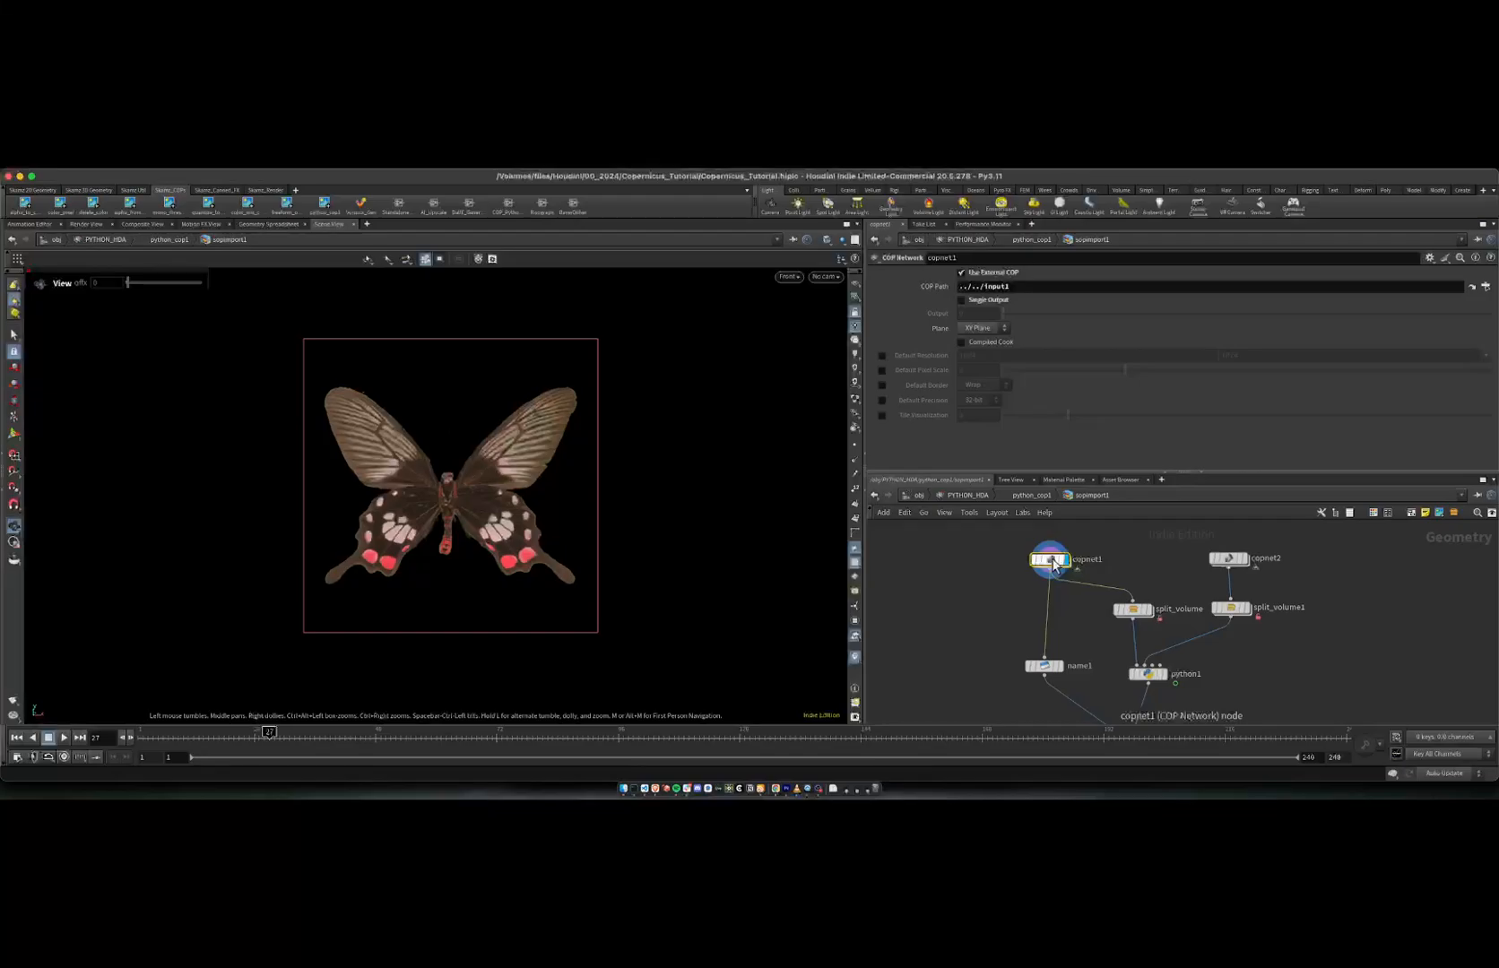
{"action": "middle_click", "coordinate": [1056, 563]}
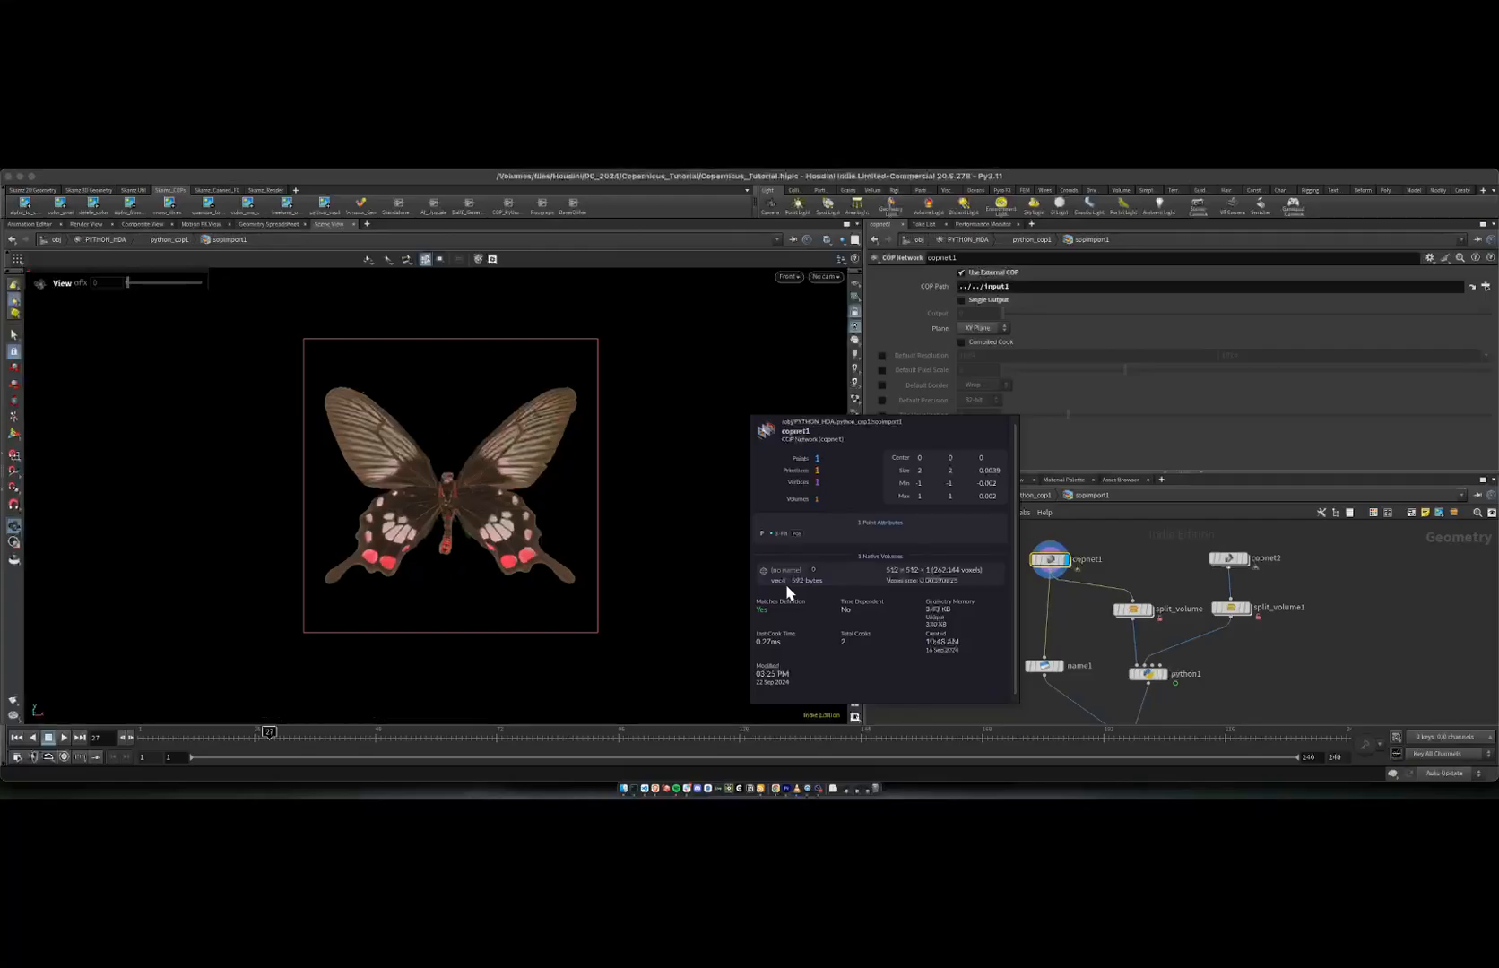
Step: Check copnet1 in the Geometry Spreadsheet, then return to the Scene View and reopen its node information
{"action": "left_click", "coordinate": [264, 228]}
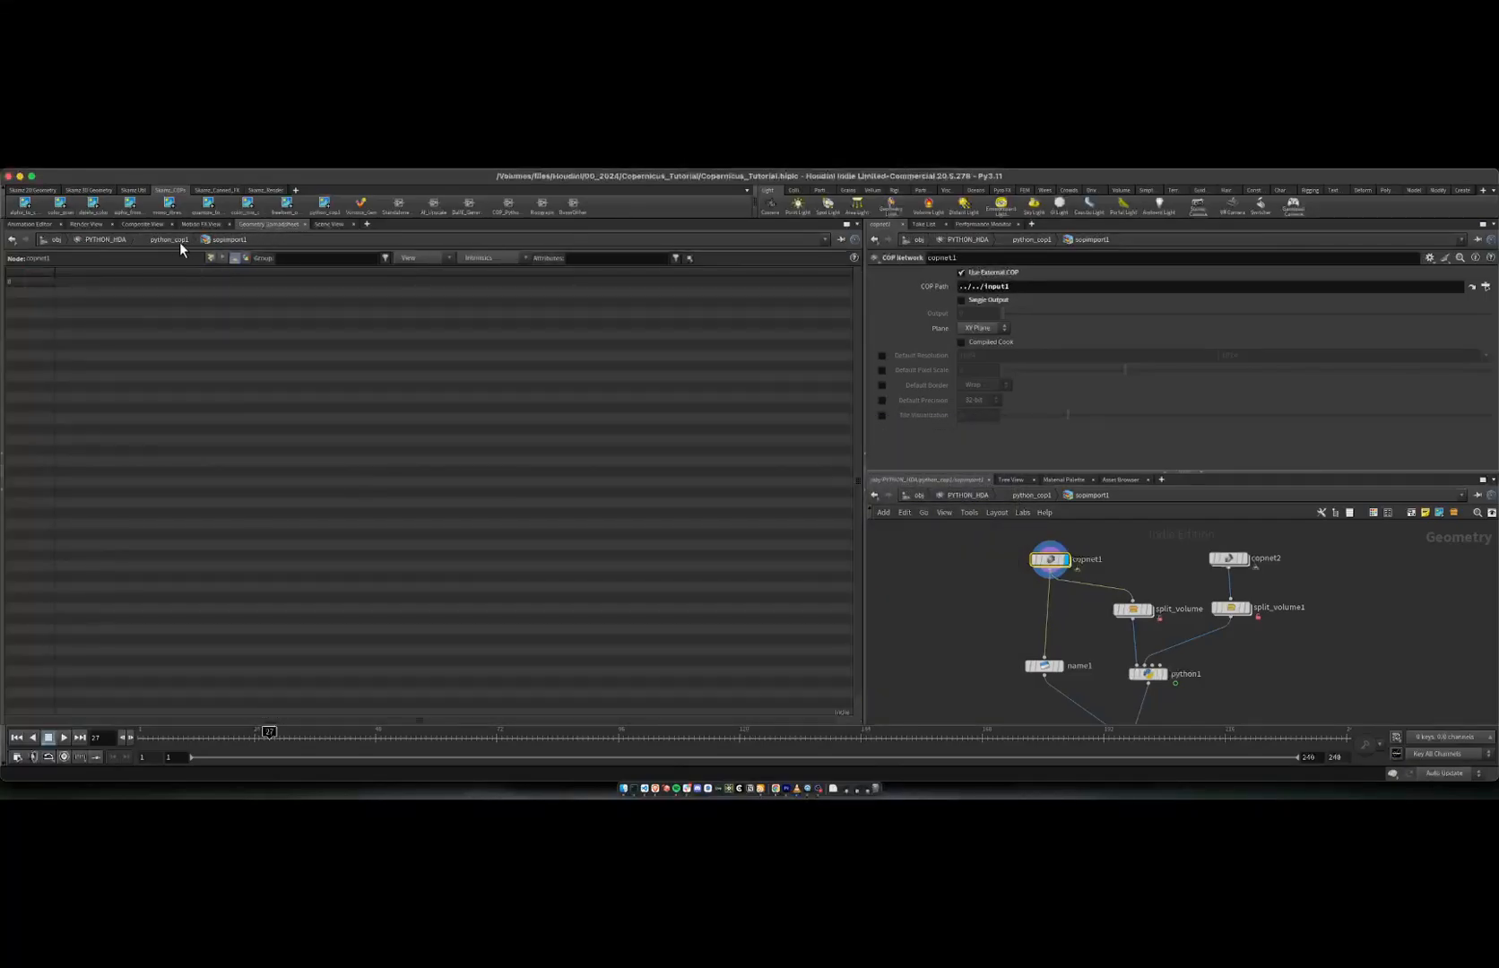
{"action": "left_click", "coordinate": [28, 224]}
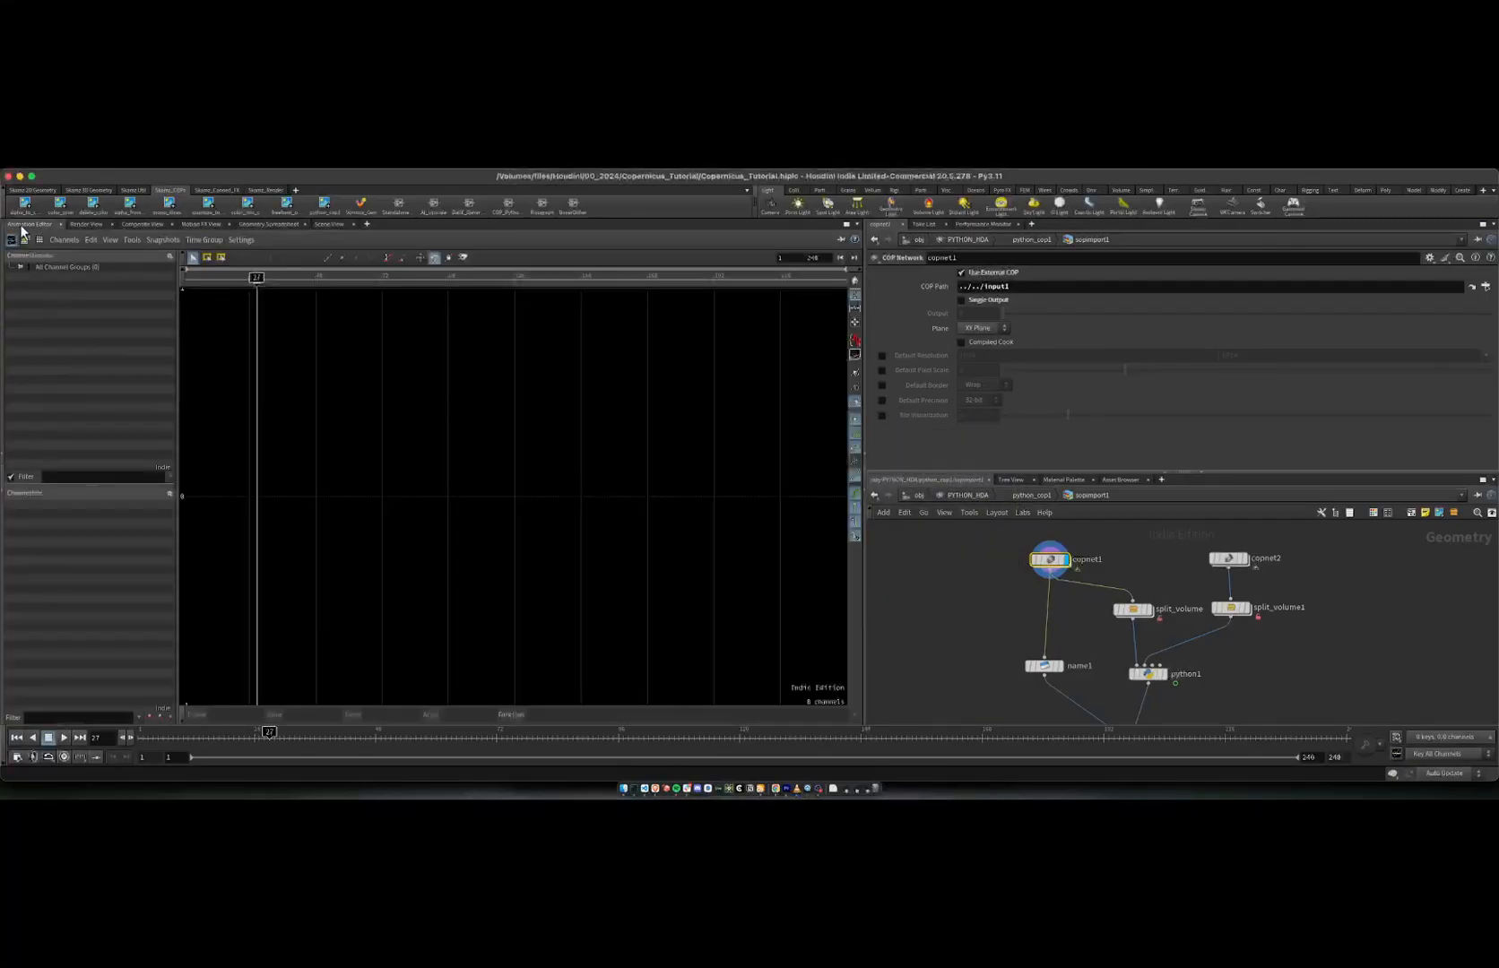
{"action": "left_click", "coordinate": [328, 224]}
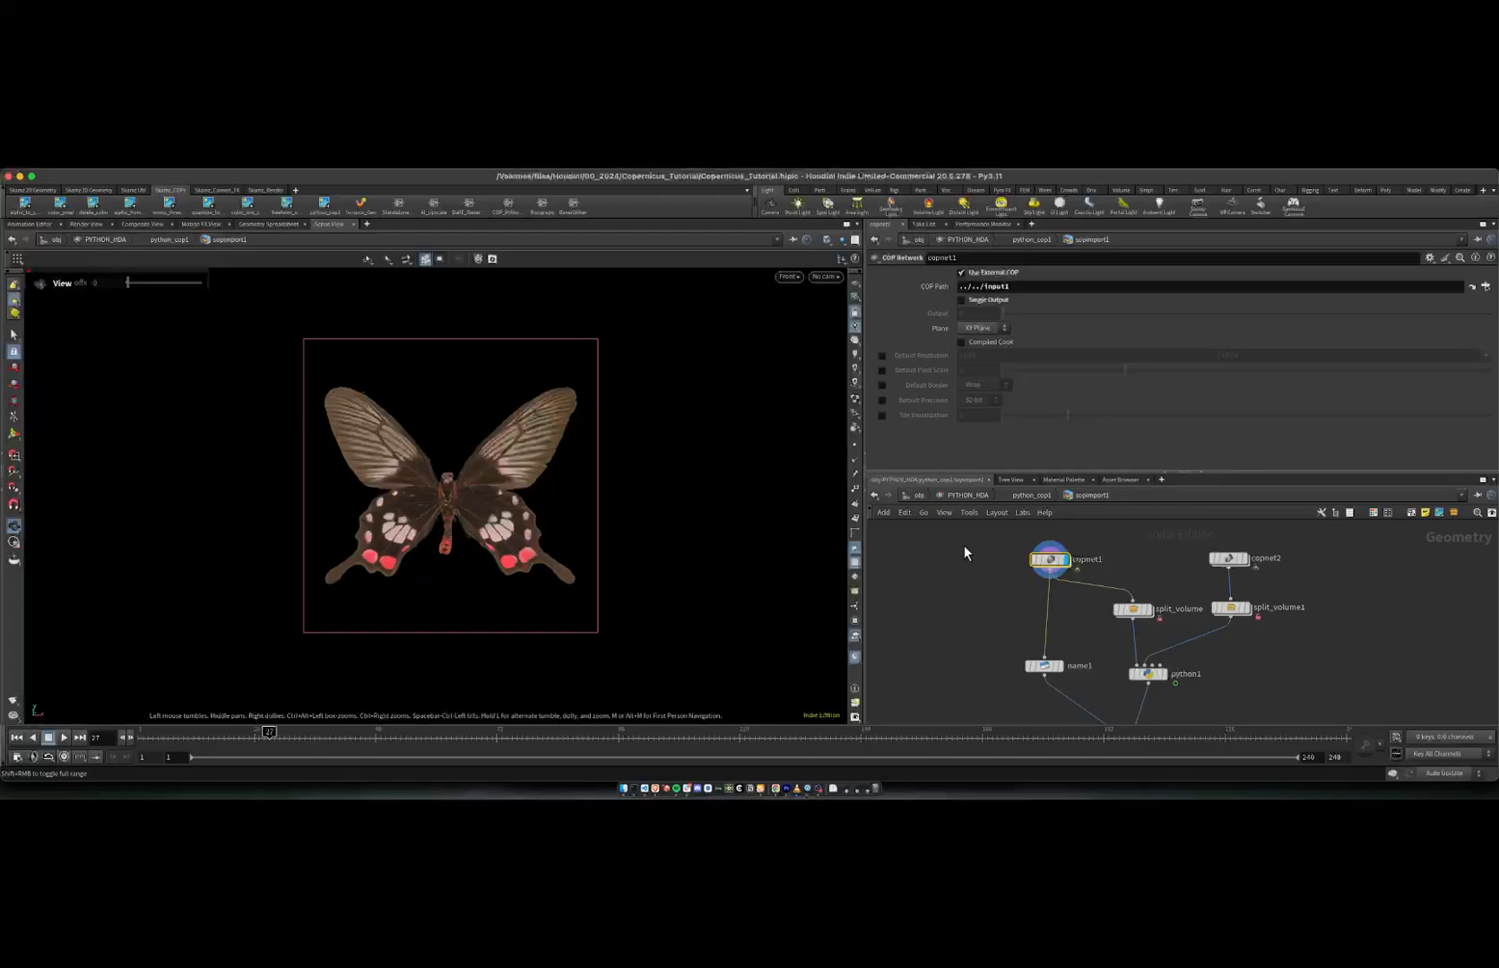
{"action": "middle_click", "coordinate": [1050, 560]}
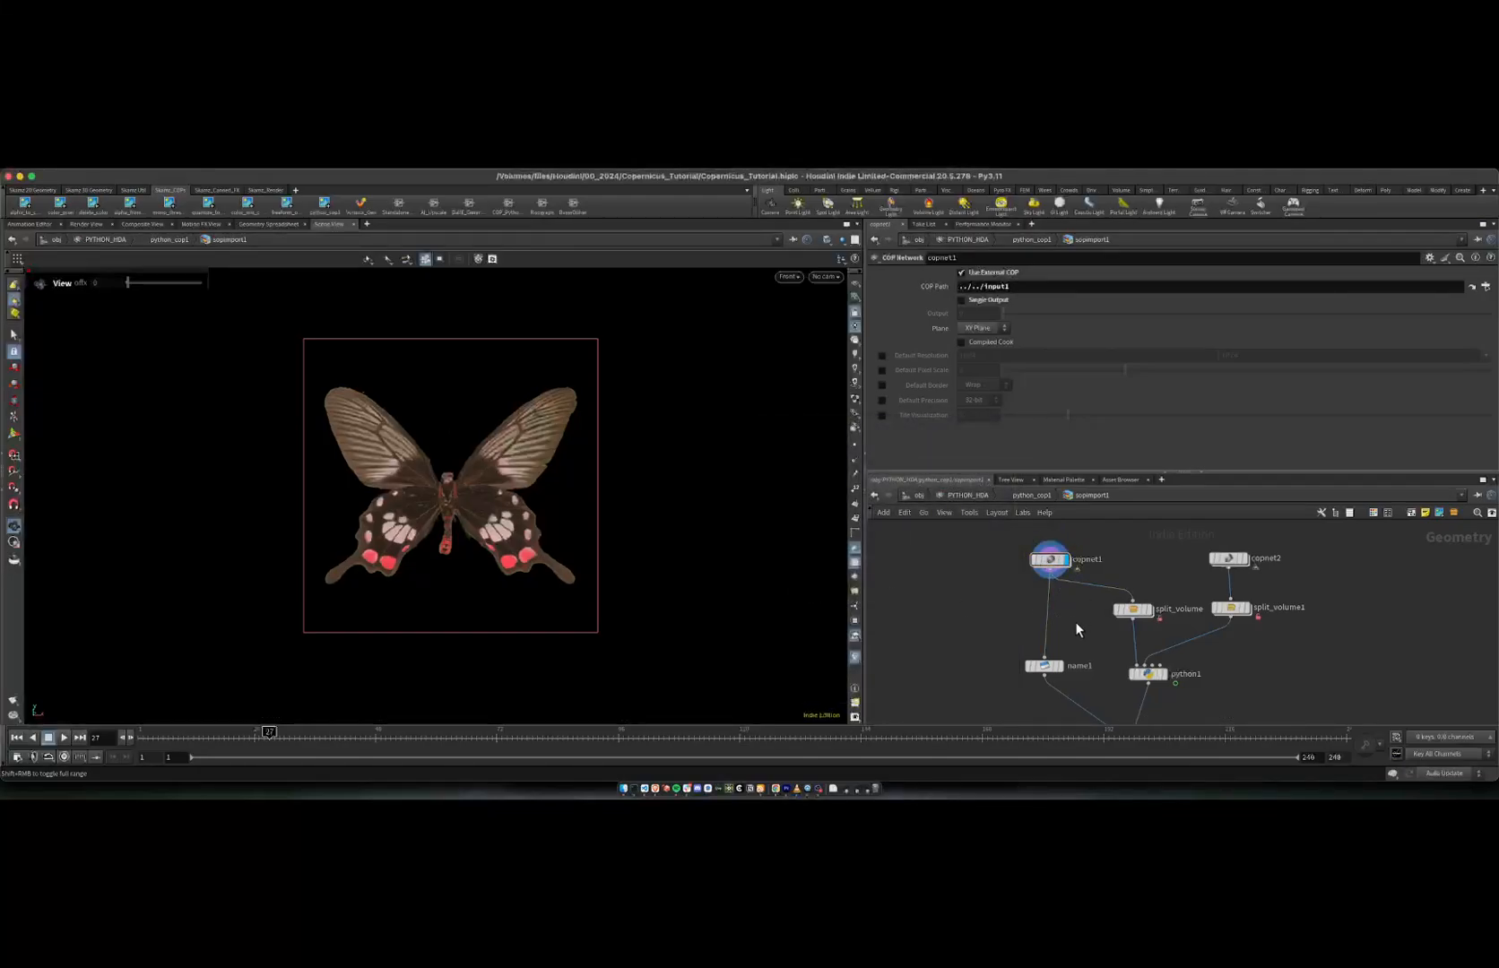
{"action": "left_click", "coordinate": [656, 789]}
{"action": "left_click_drag", "start_coordinate": [642, 421], "coordinate": [864, 562]}
{"action": "left_click", "coordinate": [866, 565]}
{"action": "key", "text": "super+Tab"}
Step: Enter the split_volume node and spread out the volume1 and volume2 nodes
{"action": "mouse_move", "coordinate": [1135, 612]}
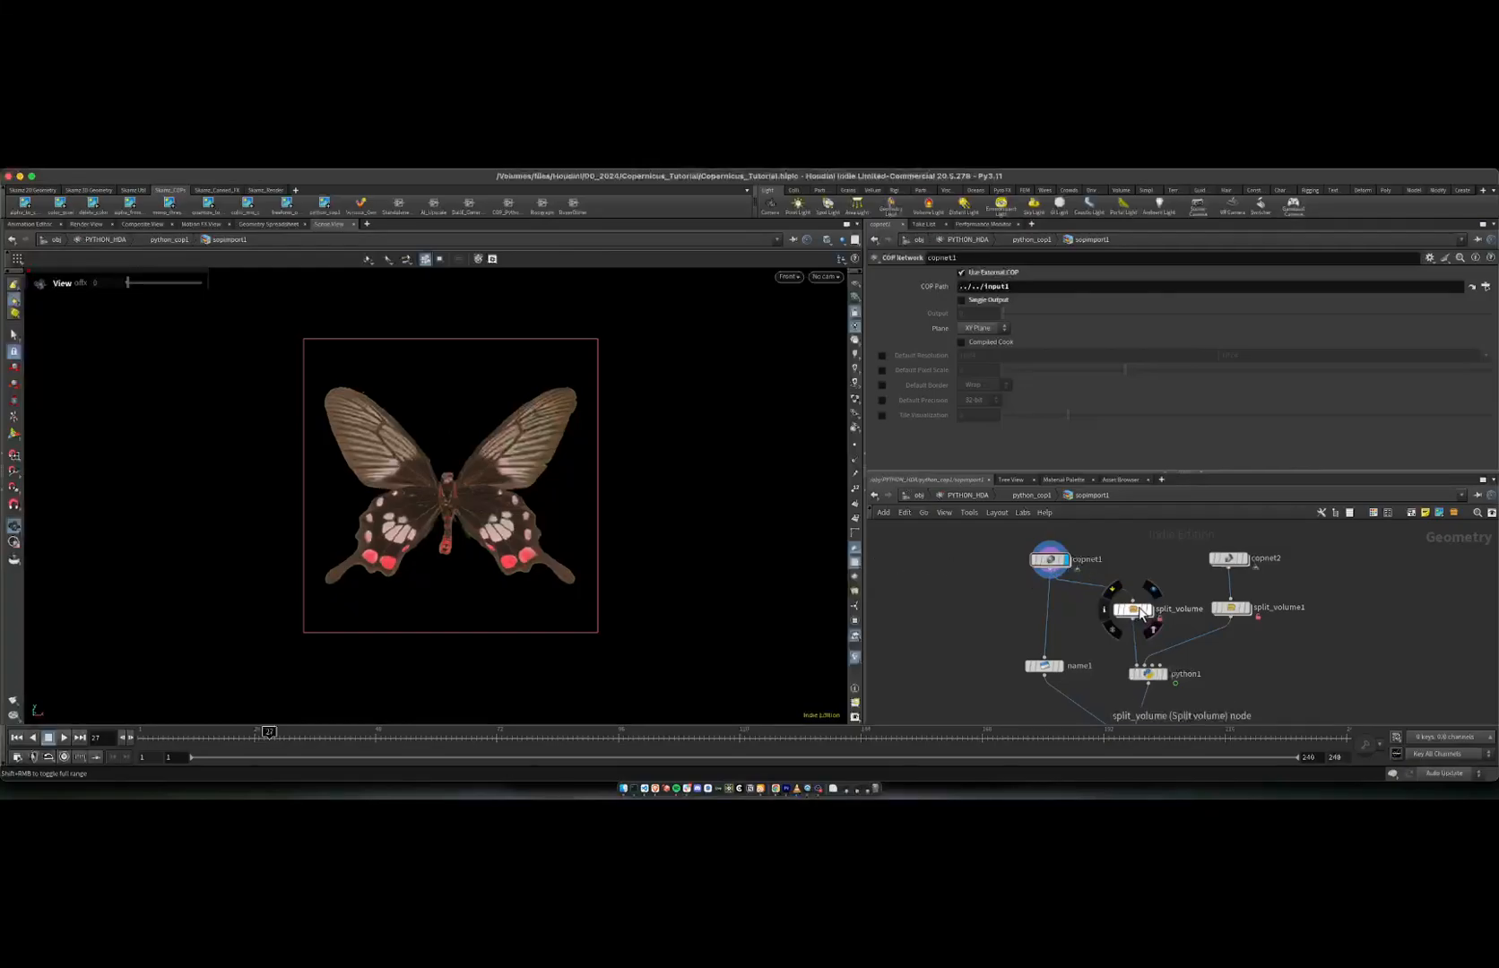
{"action": "double_click", "coordinate": [1137, 611]}
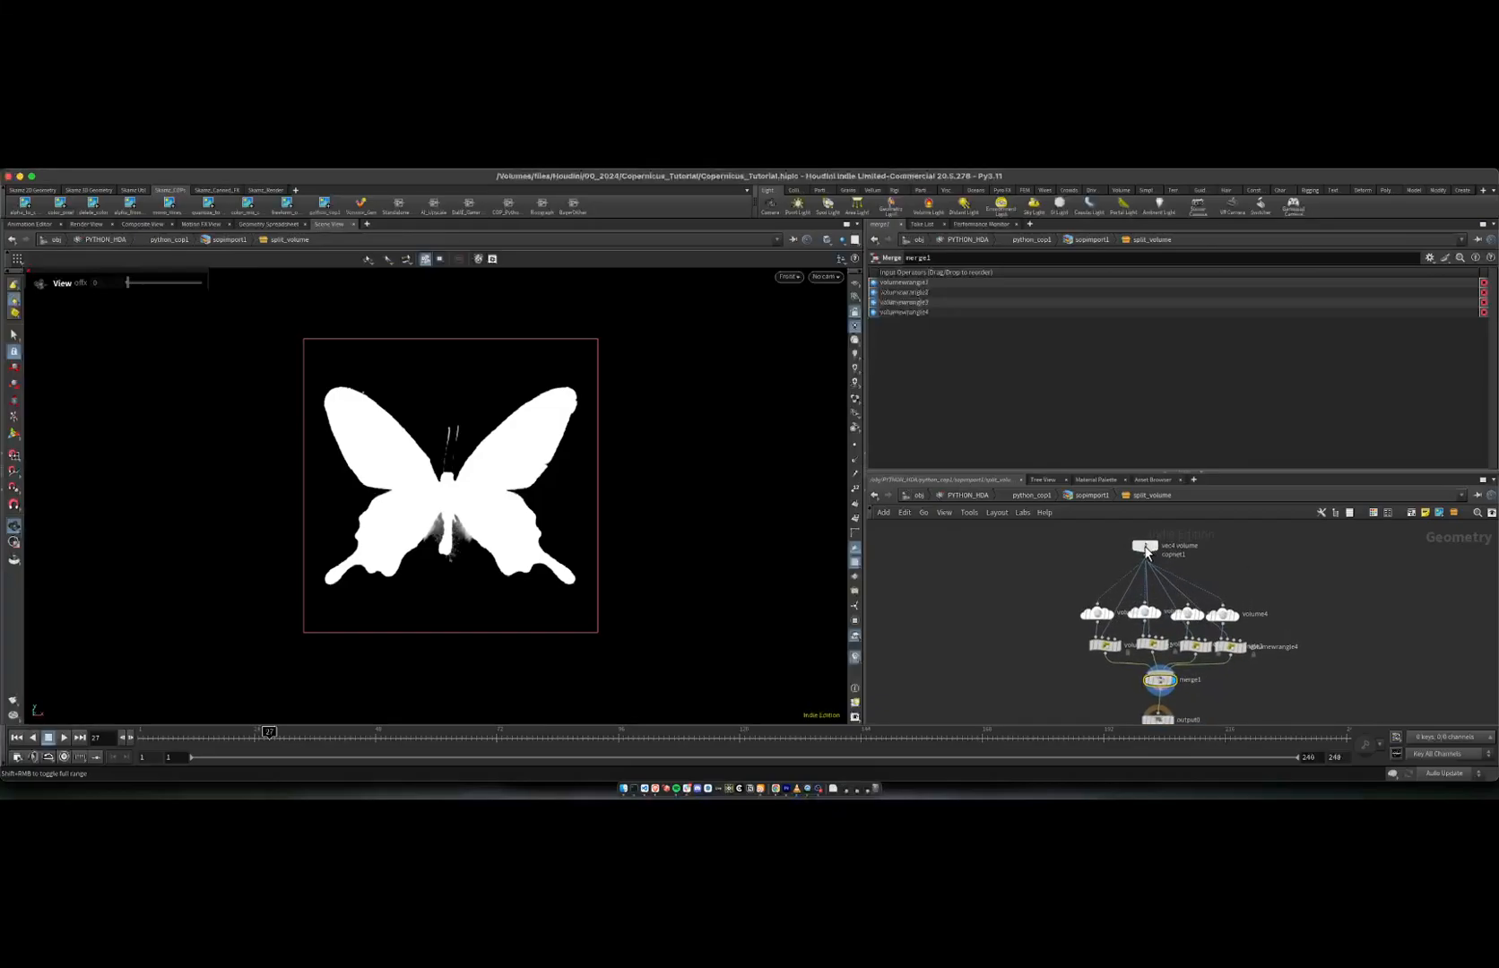
{"action": "scroll", "coordinate": [1092, 592], "scroll_direction": "up", "scroll_amount": 3}
{"action": "left_click_drag", "start_coordinate": [1066, 597], "coordinate": [1013, 599]}
{"action": "left_click_drag", "start_coordinate": [1142, 611], "coordinate": [1125, 605]}
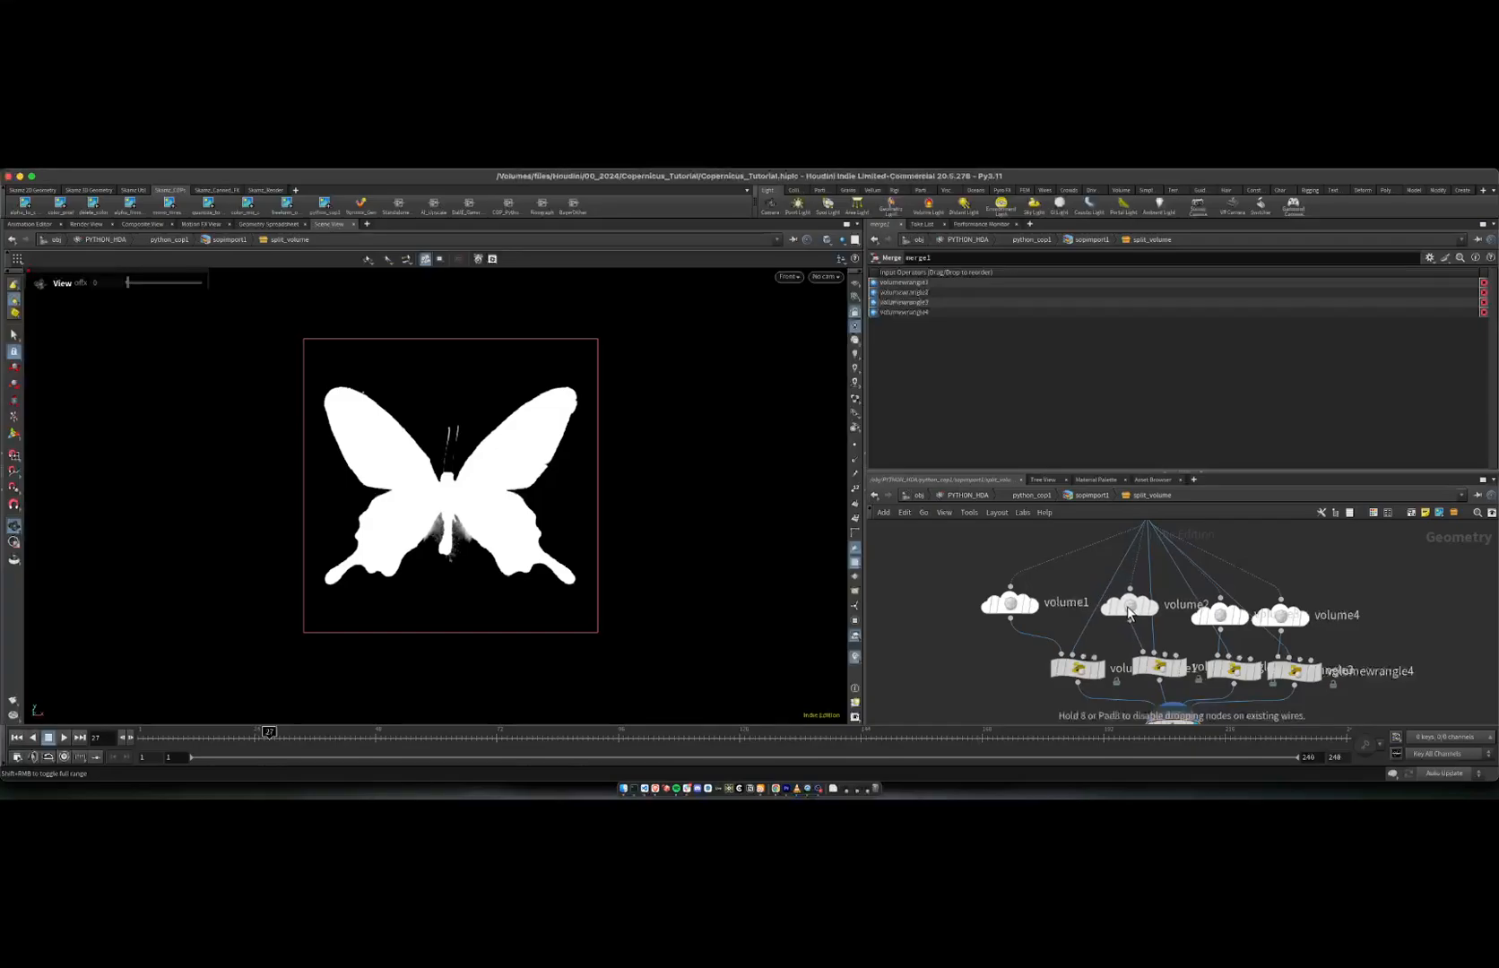
{"action": "middle_click_drag", "start_coordinate": [1010, 667], "coordinate": [974, 638]}
Step: Highlight the volumesamplep call in volumewrangle1's expression and check the expressions of volumewrangle2 and volumewrangle4
{"action": "left_click", "coordinate": [1042, 639]}
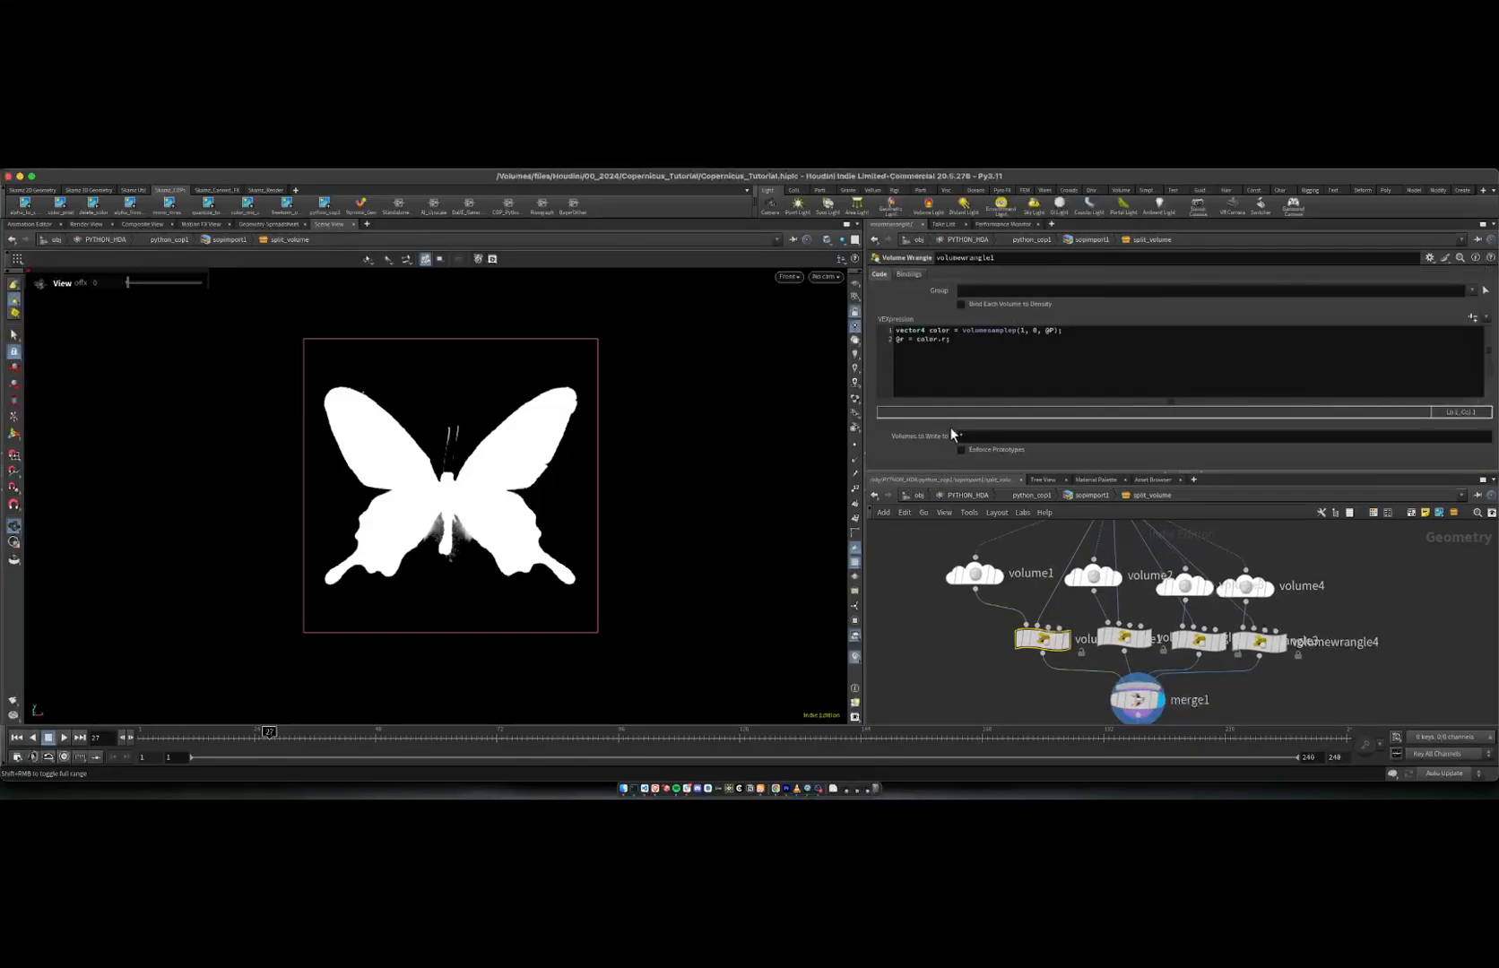
{"action": "left_click_drag", "start_coordinate": [962, 330], "coordinate": [1017, 334]}
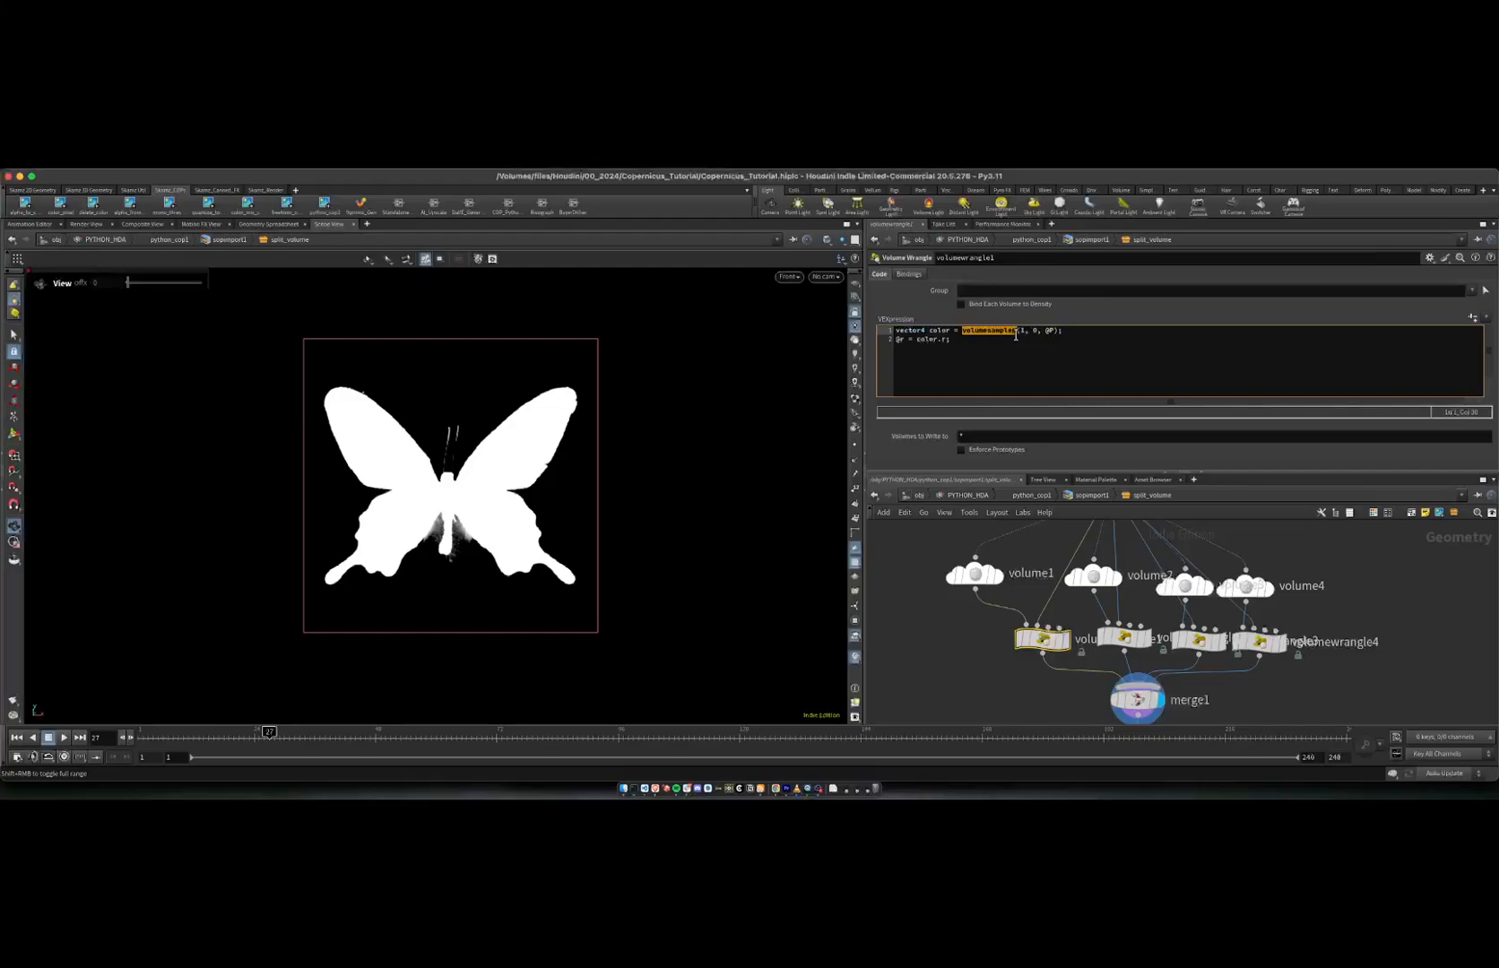
{"action": "left_click", "coordinate": [1016, 334]}
{"action": "middle_click_drag", "start_coordinate": [908, 562], "coordinate": [902, 623]}
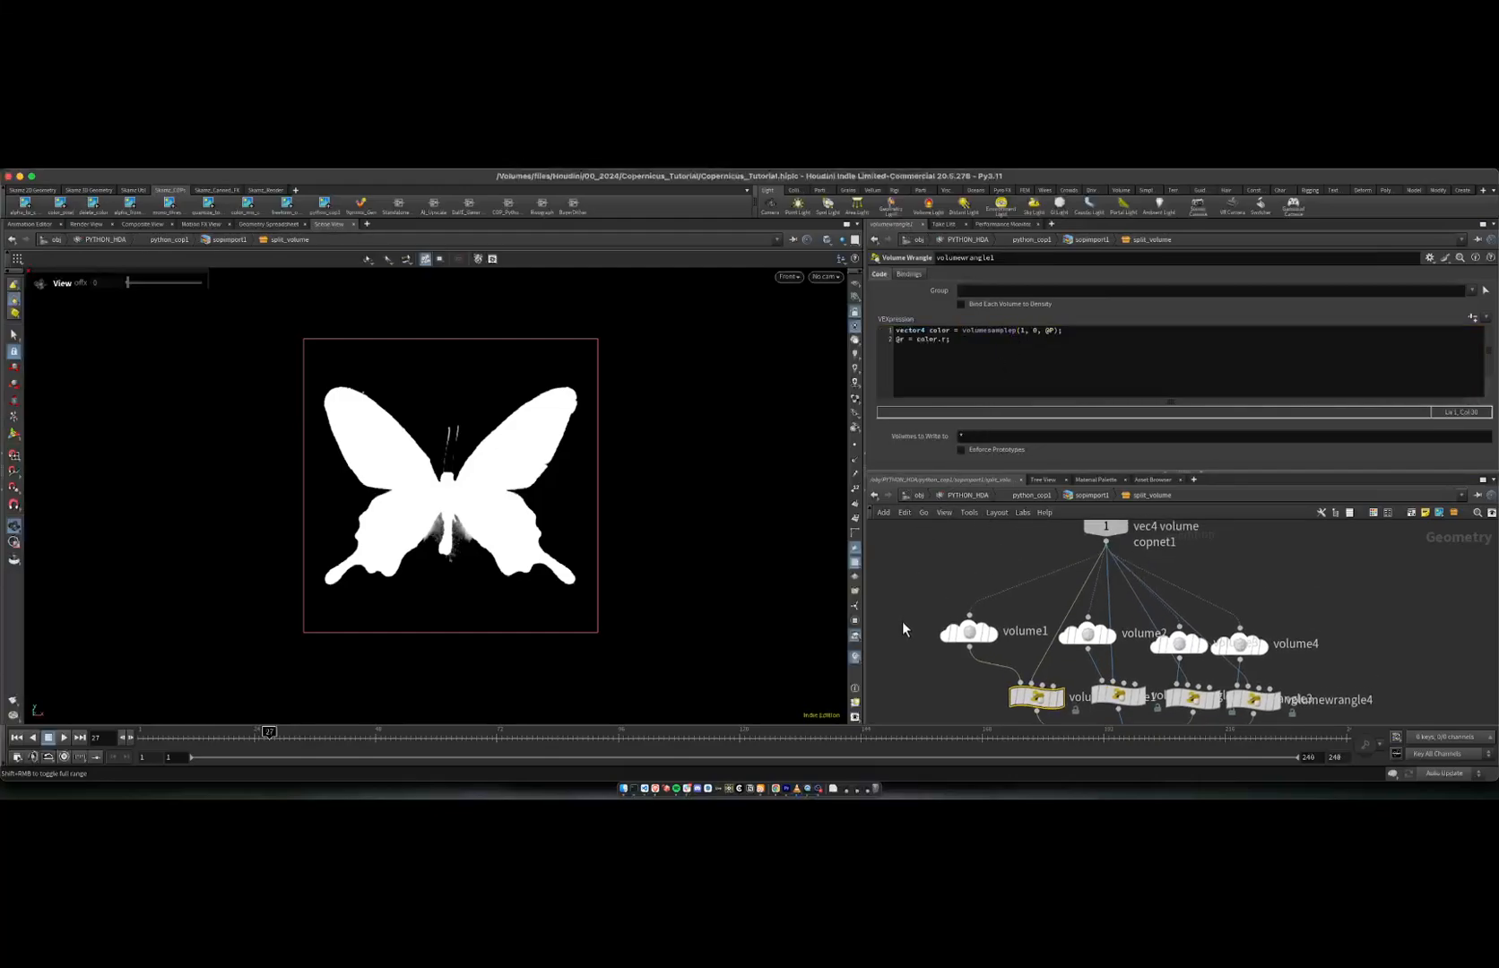
{"action": "left_click_drag", "start_coordinate": [964, 334], "coordinate": [1046, 336]}
{"action": "left_click", "coordinate": [965, 330]}
{"action": "left_click", "coordinate": [1040, 337]}
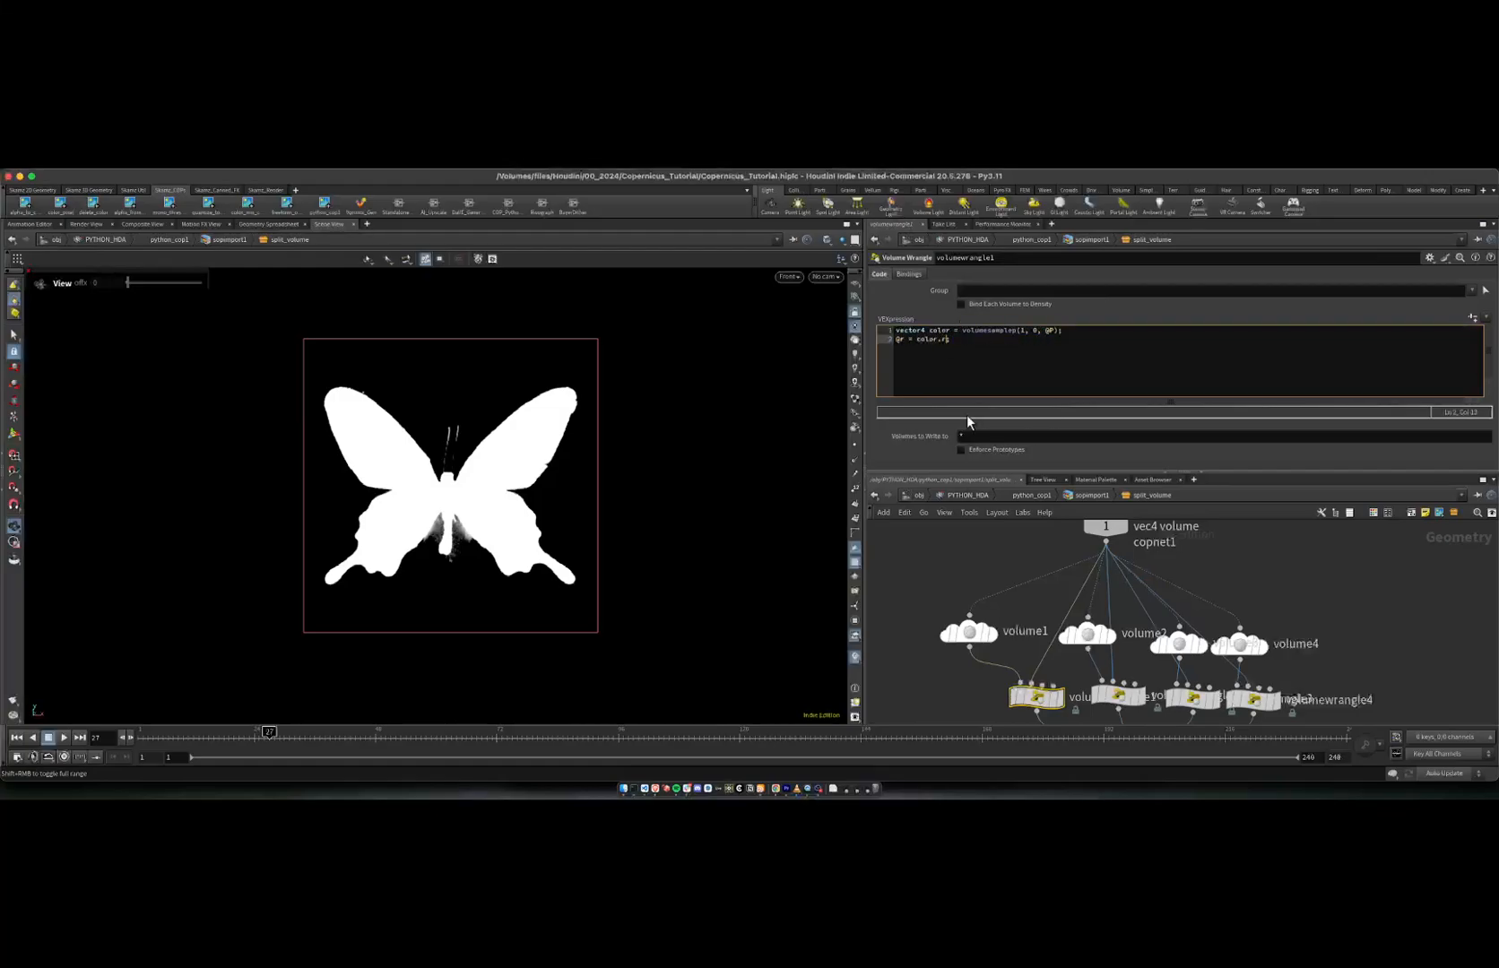
{"action": "left_click", "coordinate": [1095, 692]}
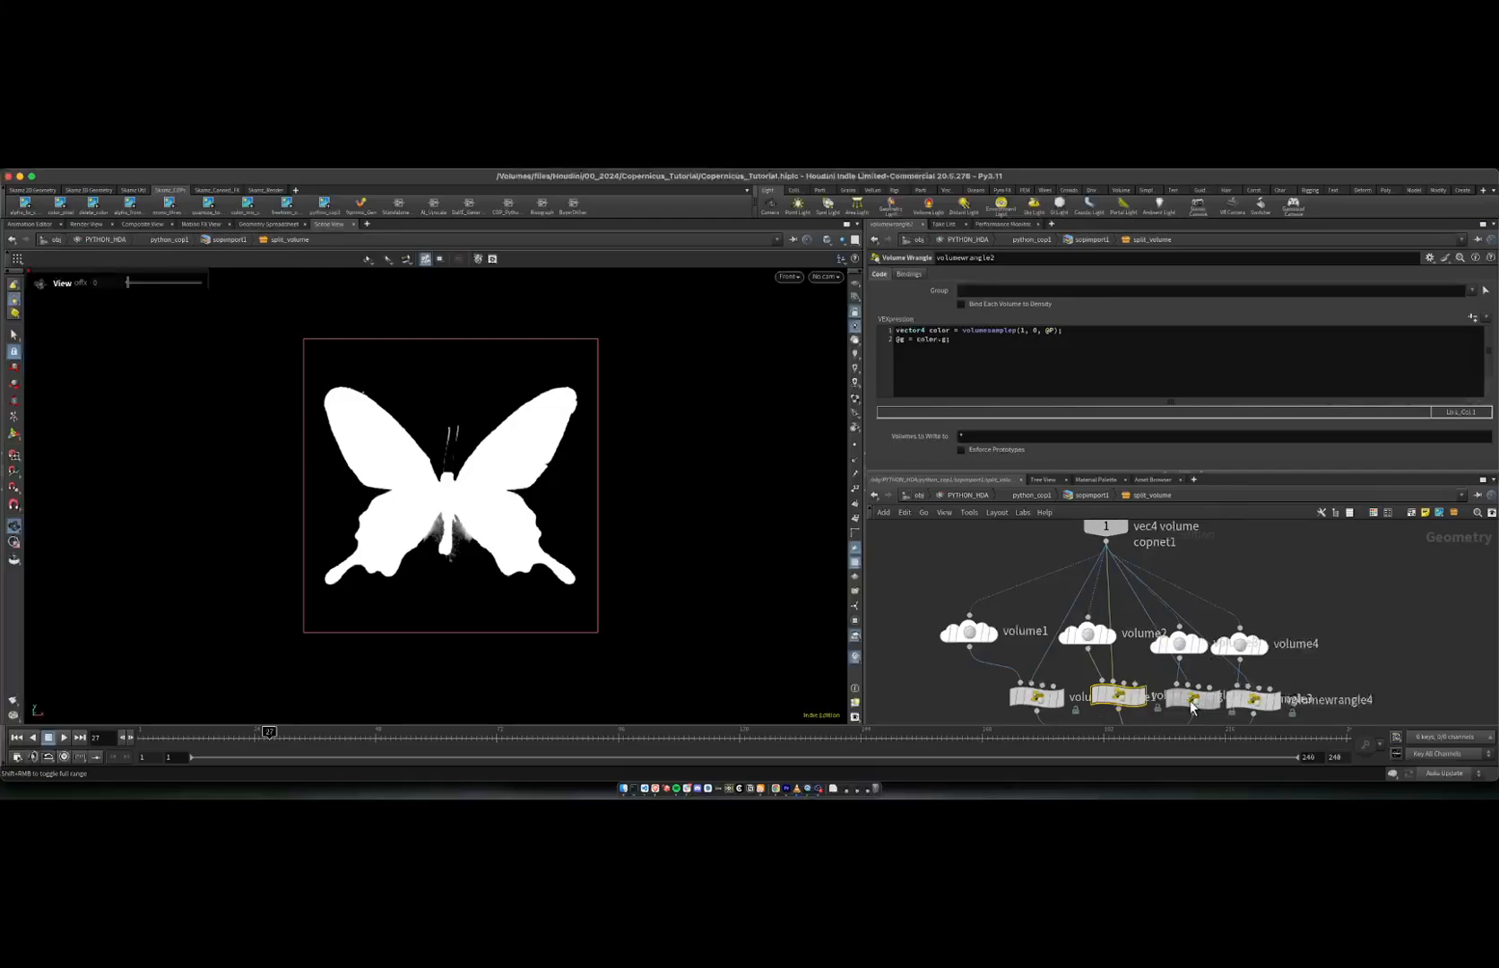
{"action": "left_click", "coordinate": [1253, 698]}
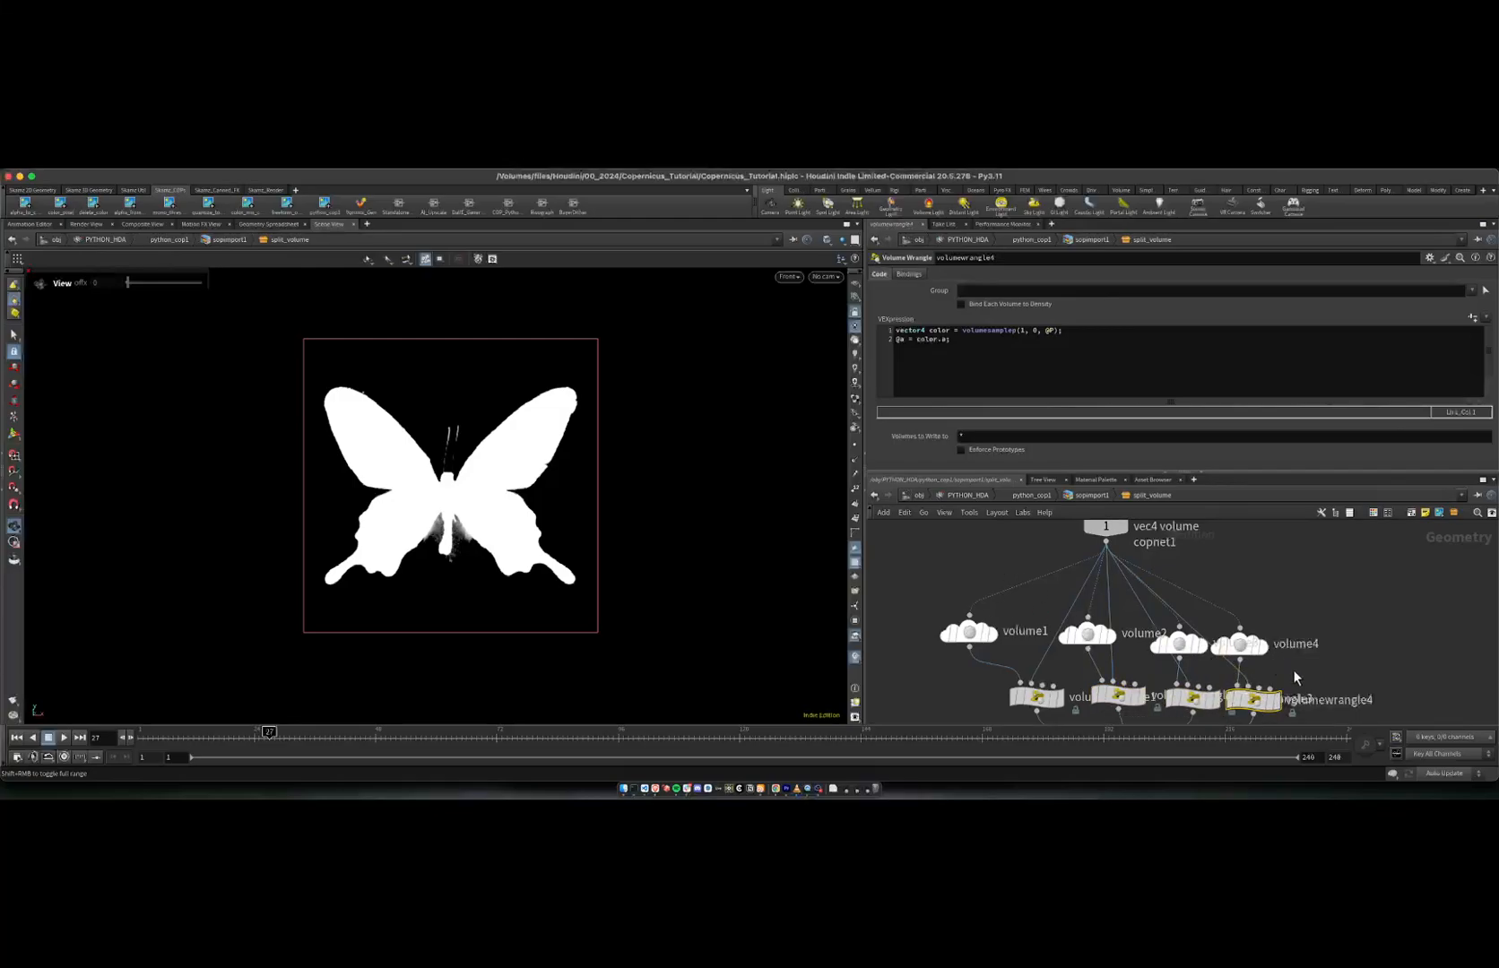
Step: Select merge1 and open its node information to examine the split volumes
{"action": "middle_click_drag", "start_coordinate": [1347, 585], "coordinate": [1346, 568]}
{"action": "scroll", "coordinate": [1344, 569], "scroll_direction": "down", "scroll_amount": 3}
{"action": "middle_click_drag", "start_coordinate": [1366, 626], "coordinate": [1349, 570]}
{"action": "scroll", "coordinate": [1213, 610], "scroll_direction": "up", "scroll_amount": 2}
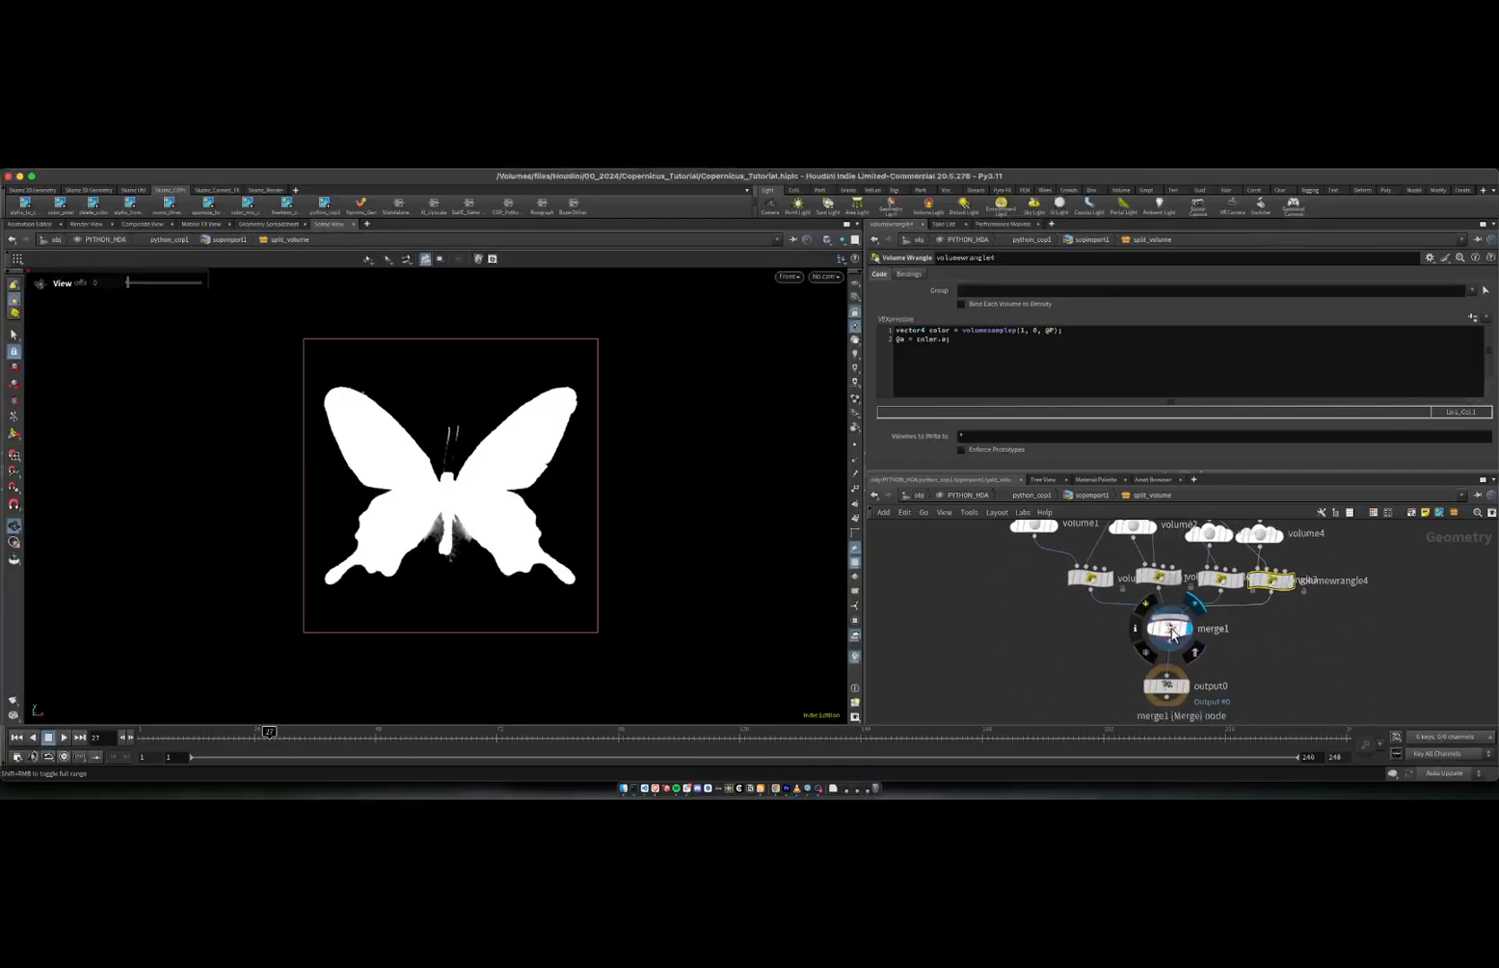
{"action": "left_click", "coordinate": [1170, 631]}
{"action": "middle_click", "coordinate": [1171, 635]}
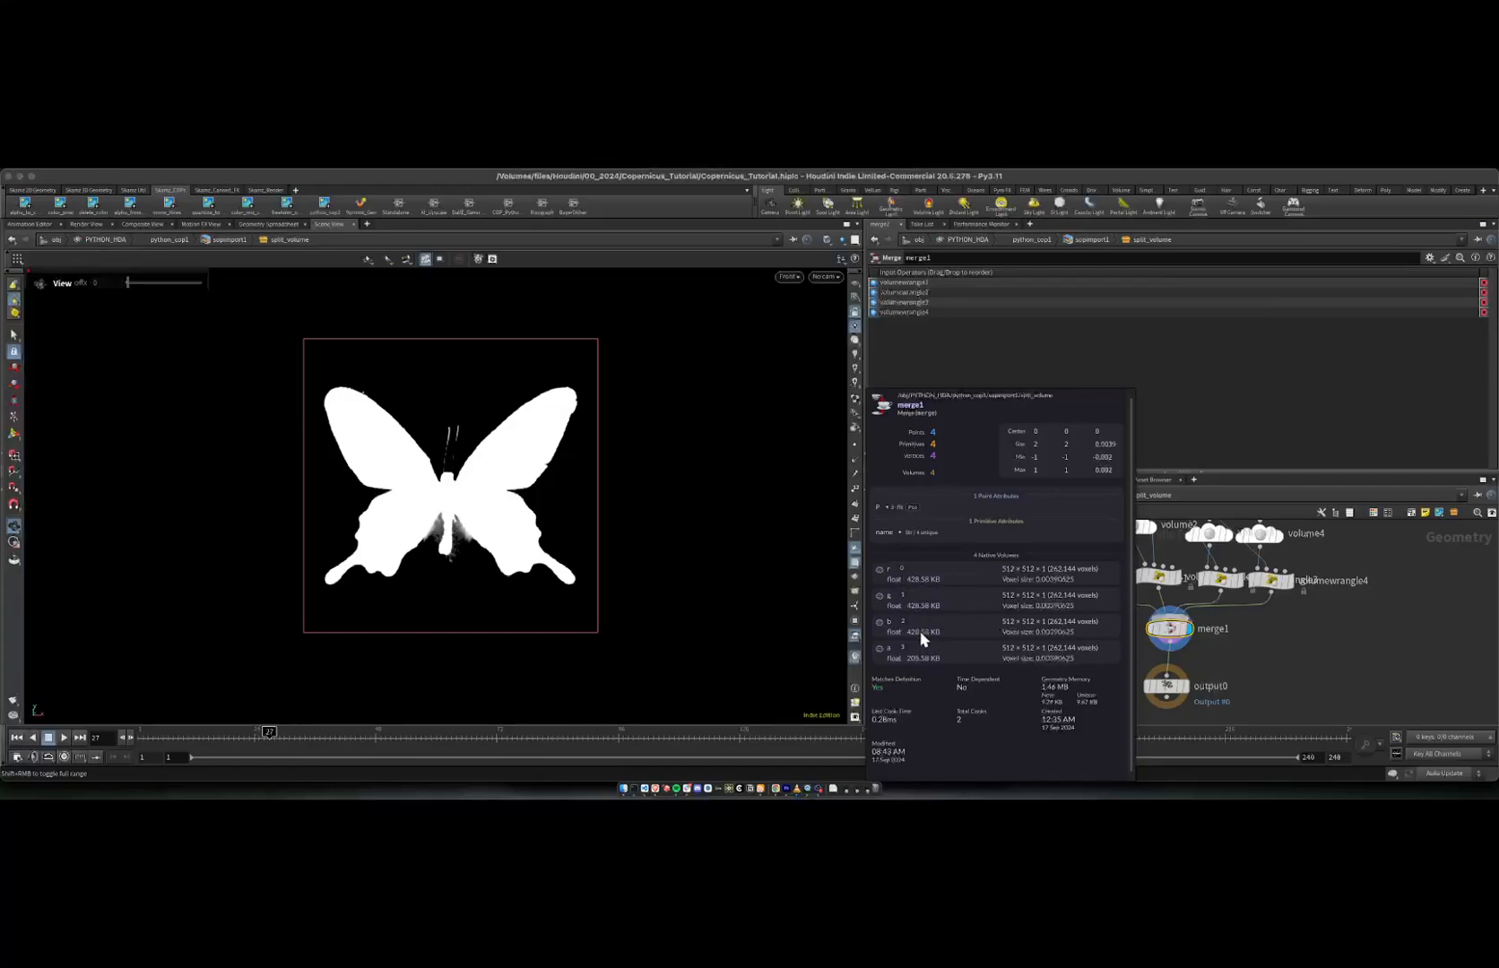
Step: Close the node information, return to the sopimport1 network and display the python1 node with its Python code
{"action": "key", "text": "Escape"}
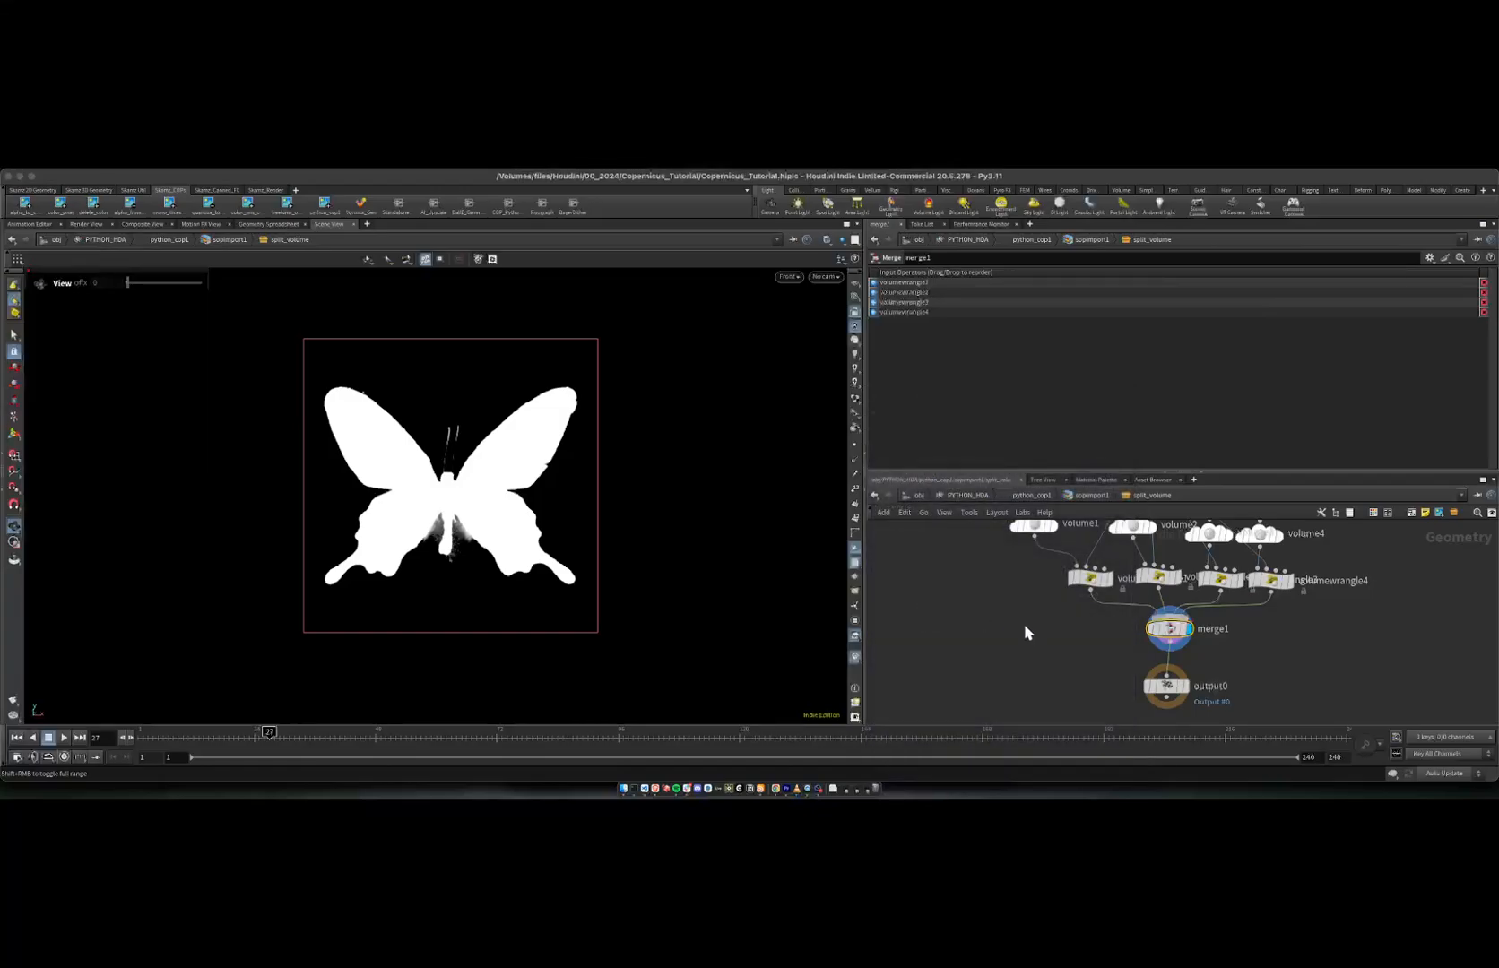
{"action": "left_click", "coordinate": [1088, 495]}
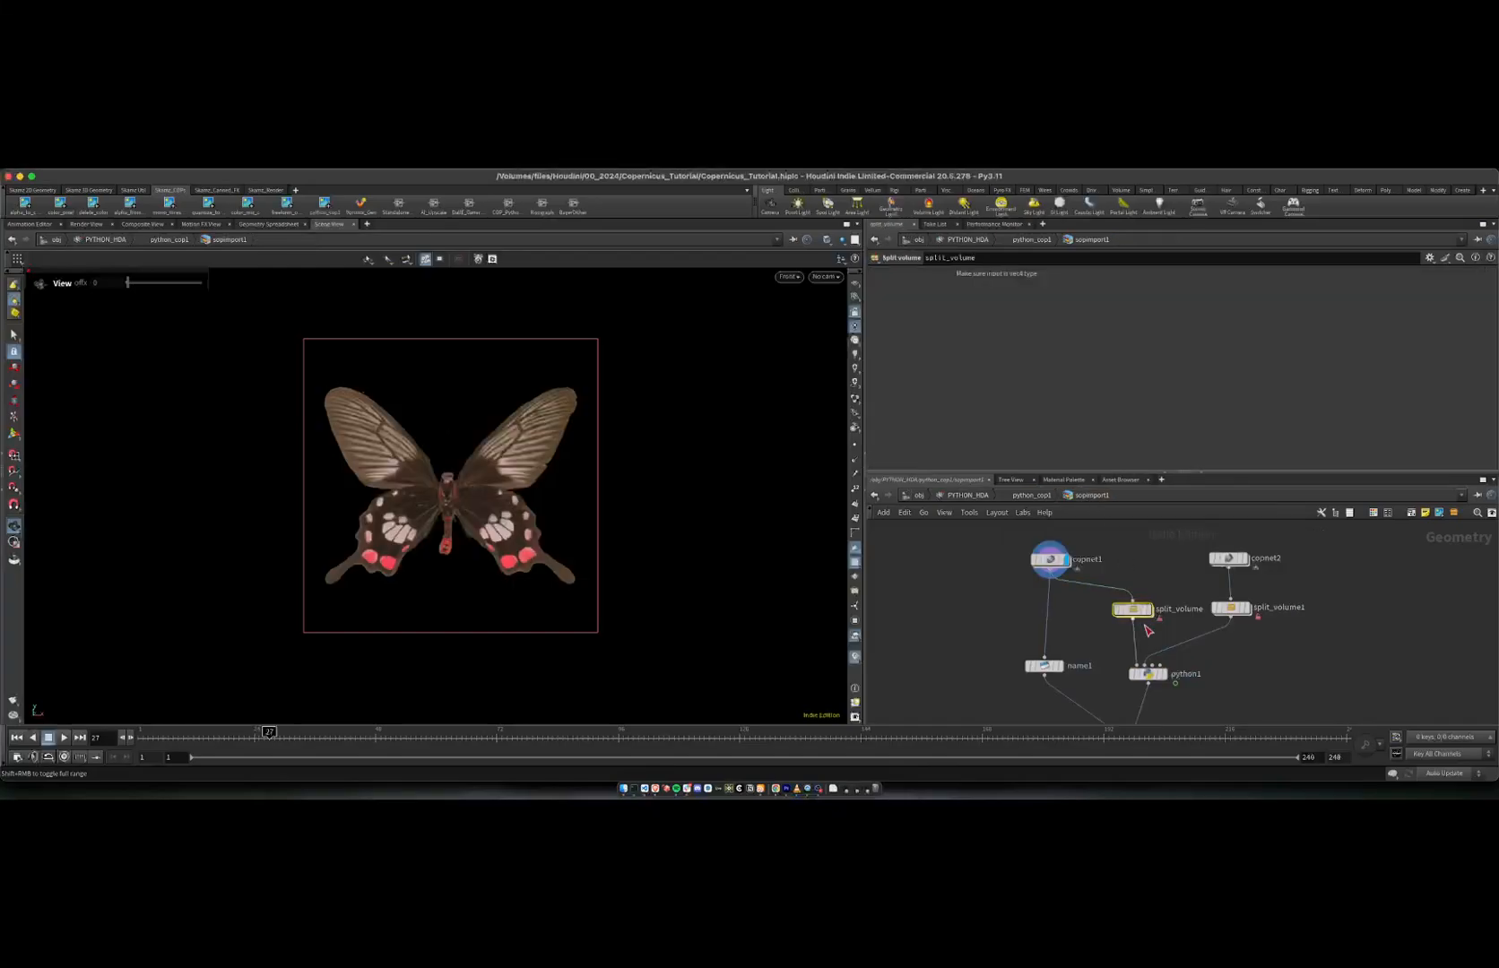
{"action": "mouse_move", "coordinate": [1155, 631]}
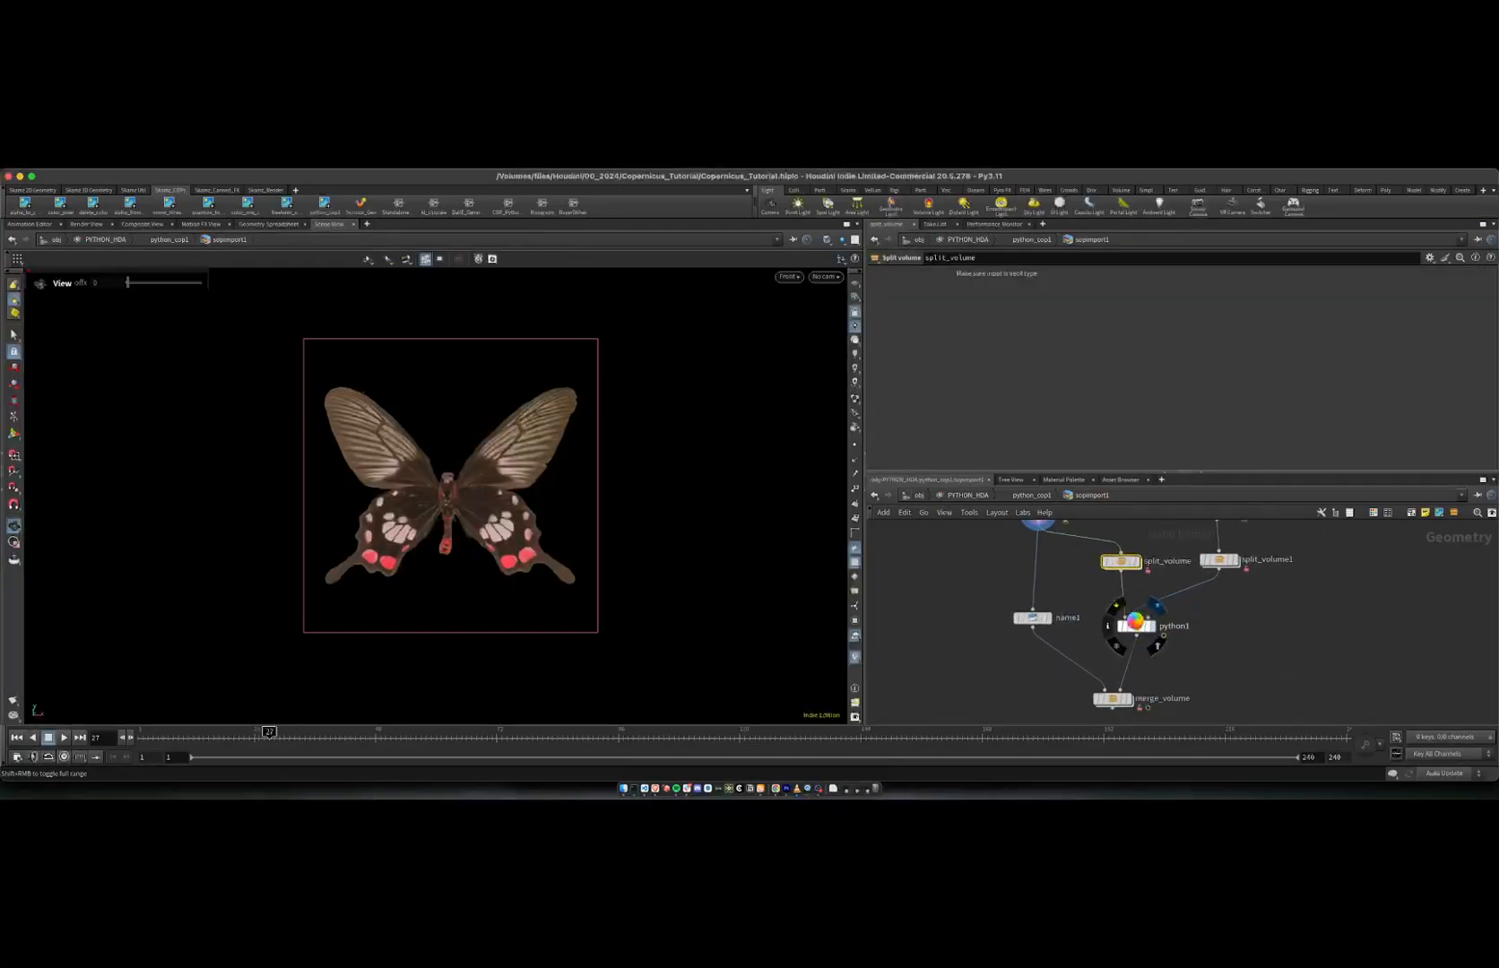
{"action": "left_click", "coordinate": [1137, 627]}
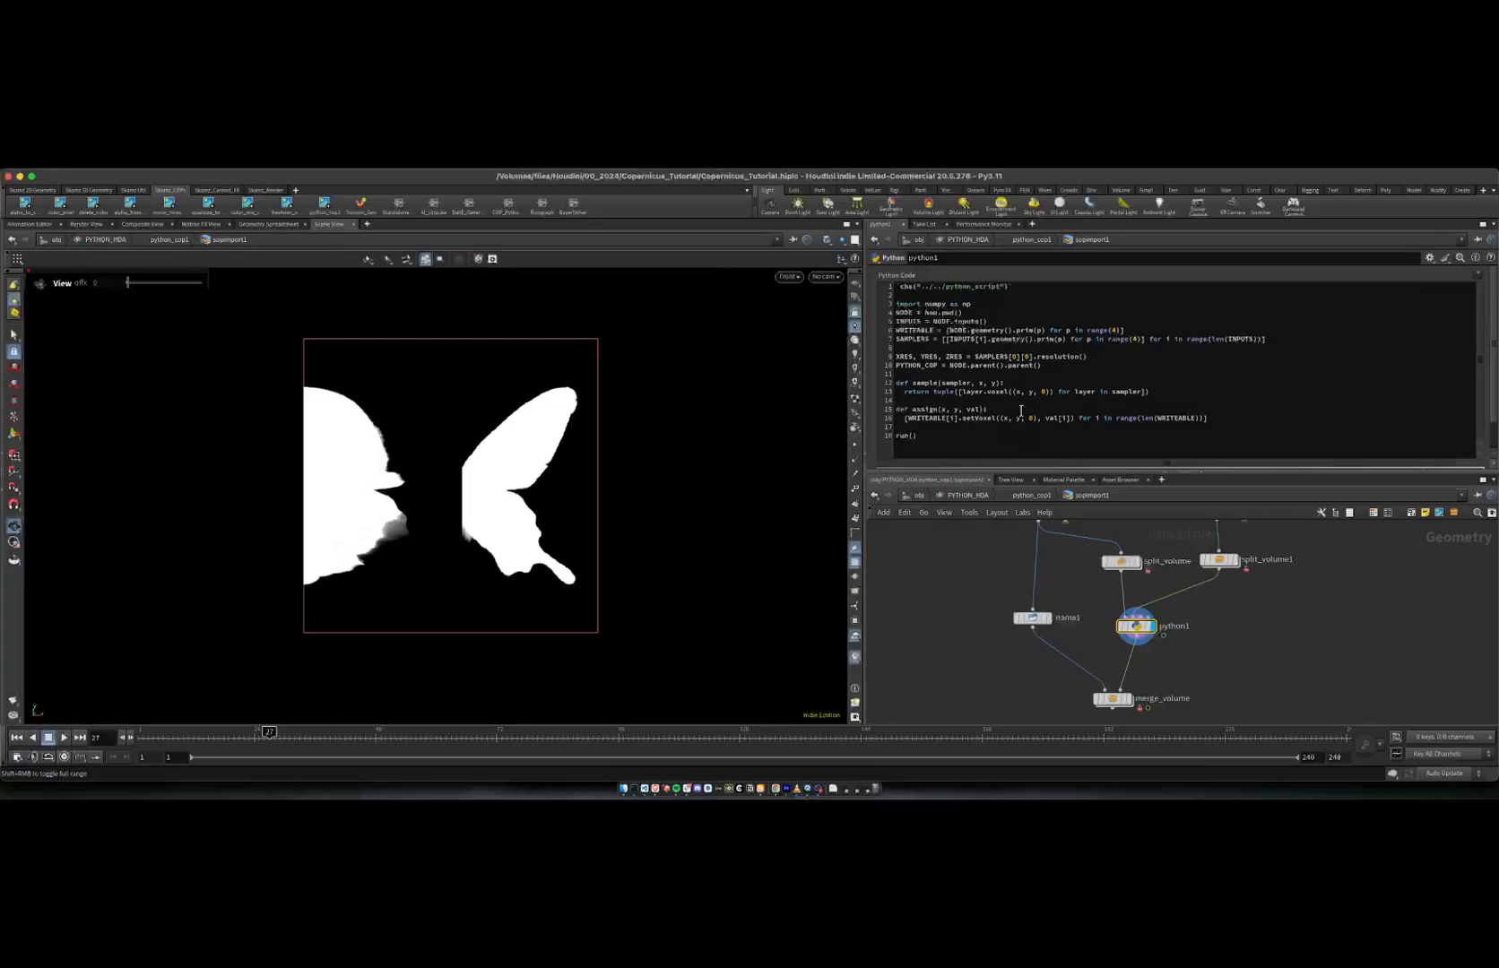
Step: Highlight the sample and assign function definitions in python1's Python code
{"action": "left_click", "coordinate": [1094, 368]}
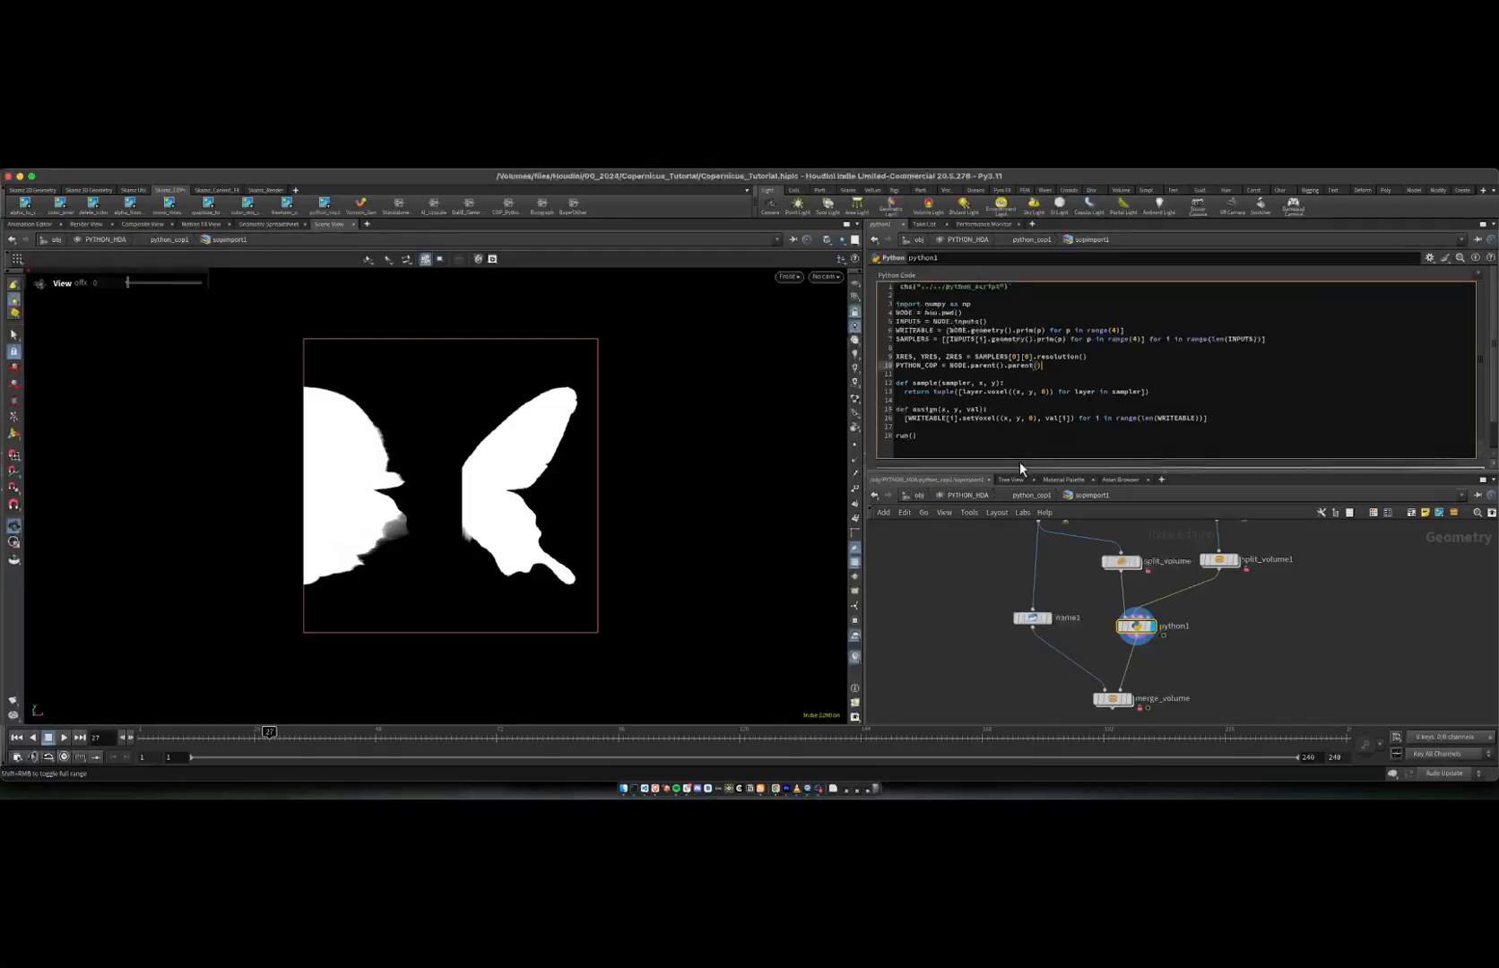
{"action": "left_click", "coordinate": [935, 349]}
{"action": "left_click_drag", "start_coordinate": [1214, 420], "coordinate": [889, 383]}
{"action": "left_click", "coordinate": [1105, 455]}
Step: Read through python1's full script, repeatedly highlighting the code from the import and sampler setup down to the run() call
{"action": "left_click_drag", "start_coordinate": [1121, 448], "coordinate": [847, 275]}
{"action": "left_click", "coordinate": [1058, 382]}
{"action": "left_click_drag", "start_coordinate": [1057, 453], "coordinate": [879, 280]}
{"action": "left_click", "coordinate": [1021, 409]}
{"action": "left_click_drag", "start_coordinate": [1045, 455], "coordinate": [888, 272]}
{"action": "left_click", "coordinate": [1018, 372]}
{"action": "left_click_drag", "start_coordinate": [981, 440], "coordinate": [882, 283]}
{"action": "left_click", "coordinate": [987, 374]}
{"action": "left_click", "coordinate": [956, 445]}
{"action": "left_click_drag", "start_coordinate": [956, 445], "coordinate": [884, 284]}
{"action": "left_click", "coordinate": [999, 384]}
{"action": "left_click_drag", "start_coordinate": [945, 450], "coordinate": [859, 288]}
{"action": "left_click", "coordinate": [954, 374]}
{"action": "left_click_drag", "start_coordinate": [967, 452], "coordinate": [882, 282]}
{"action": "left_click", "coordinate": [960, 354]}
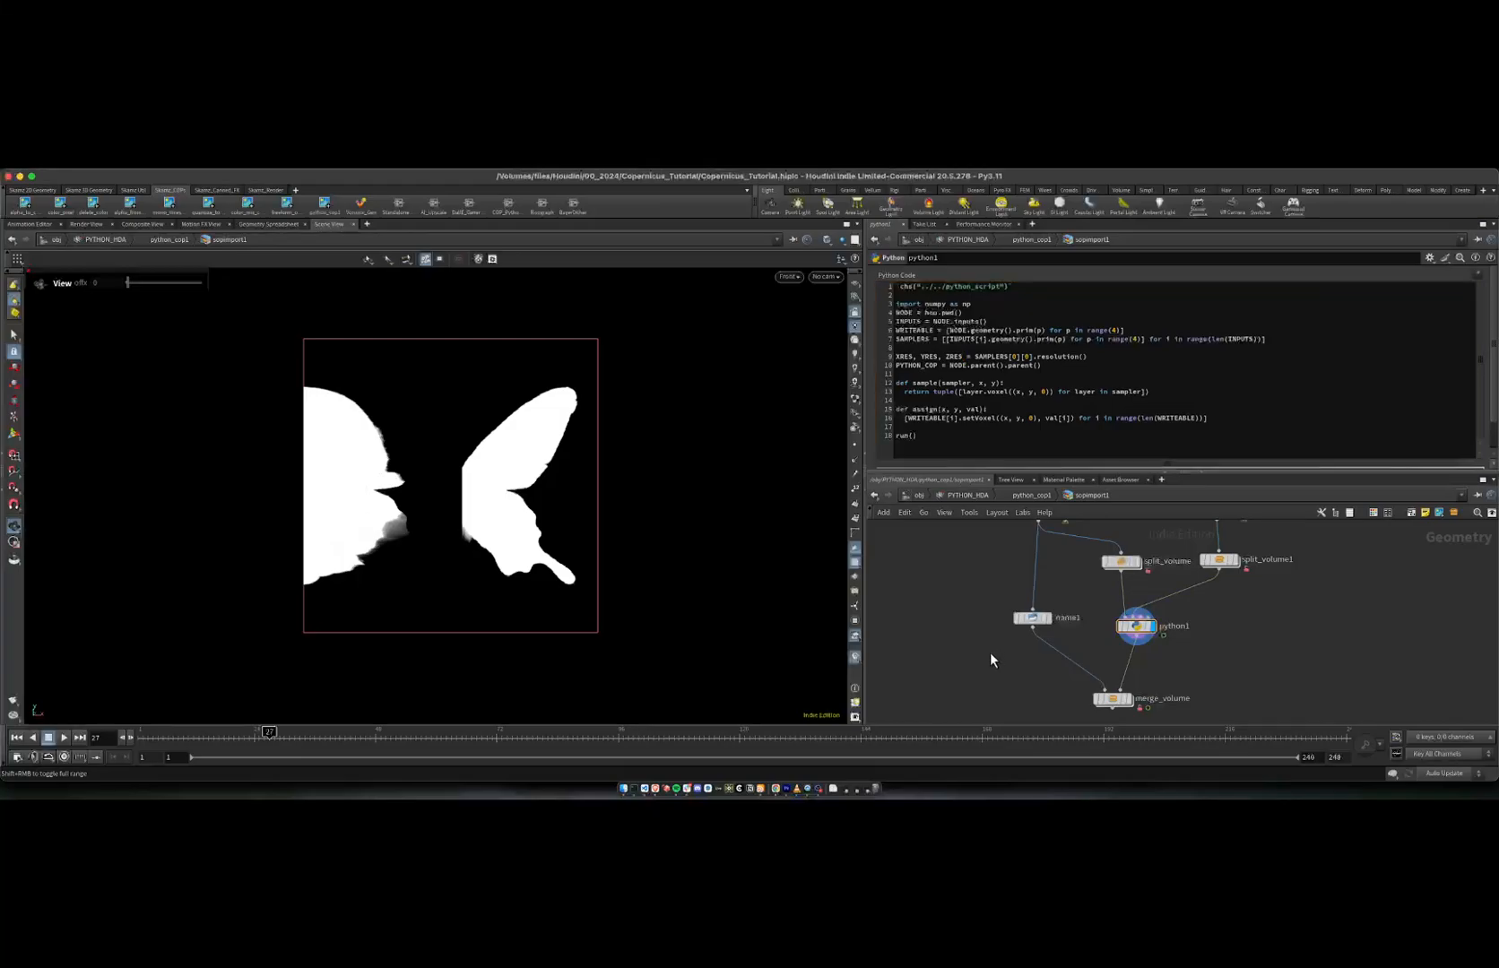
Step: Open python1's node information to examine its volumes and set the display to merge_volume
{"action": "middle_click_drag", "start_coordinate": [990, 653], "coordinate": [979, 565]}
{"action": "middle_click", "coordinate": [1106, 540]}
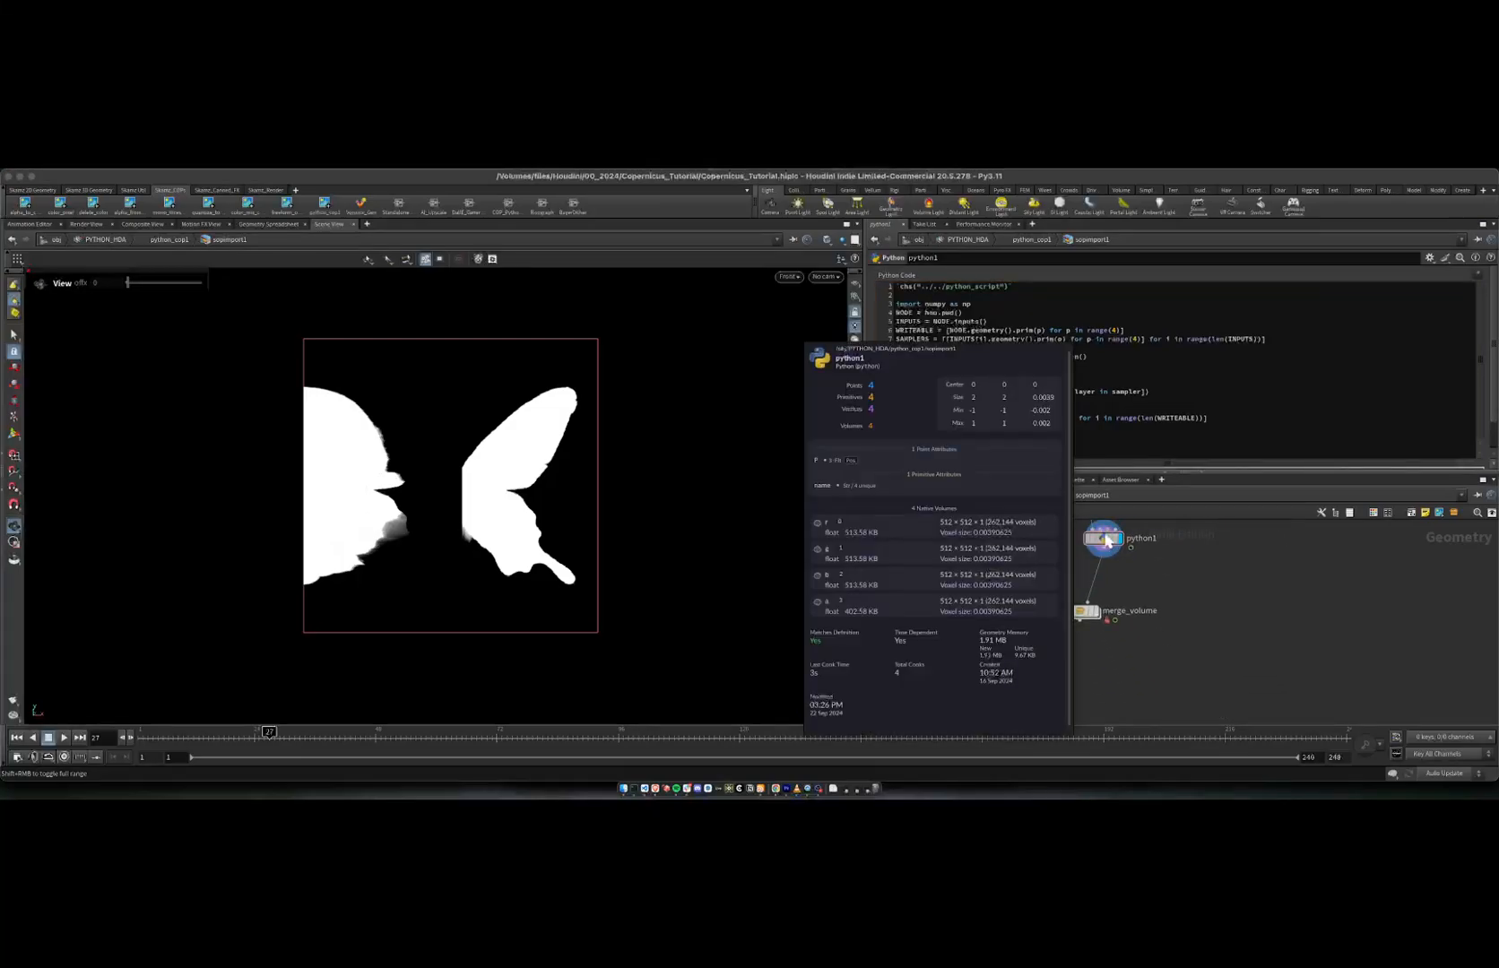
{"action": "left_click", "coordinate": [1098, 614]}
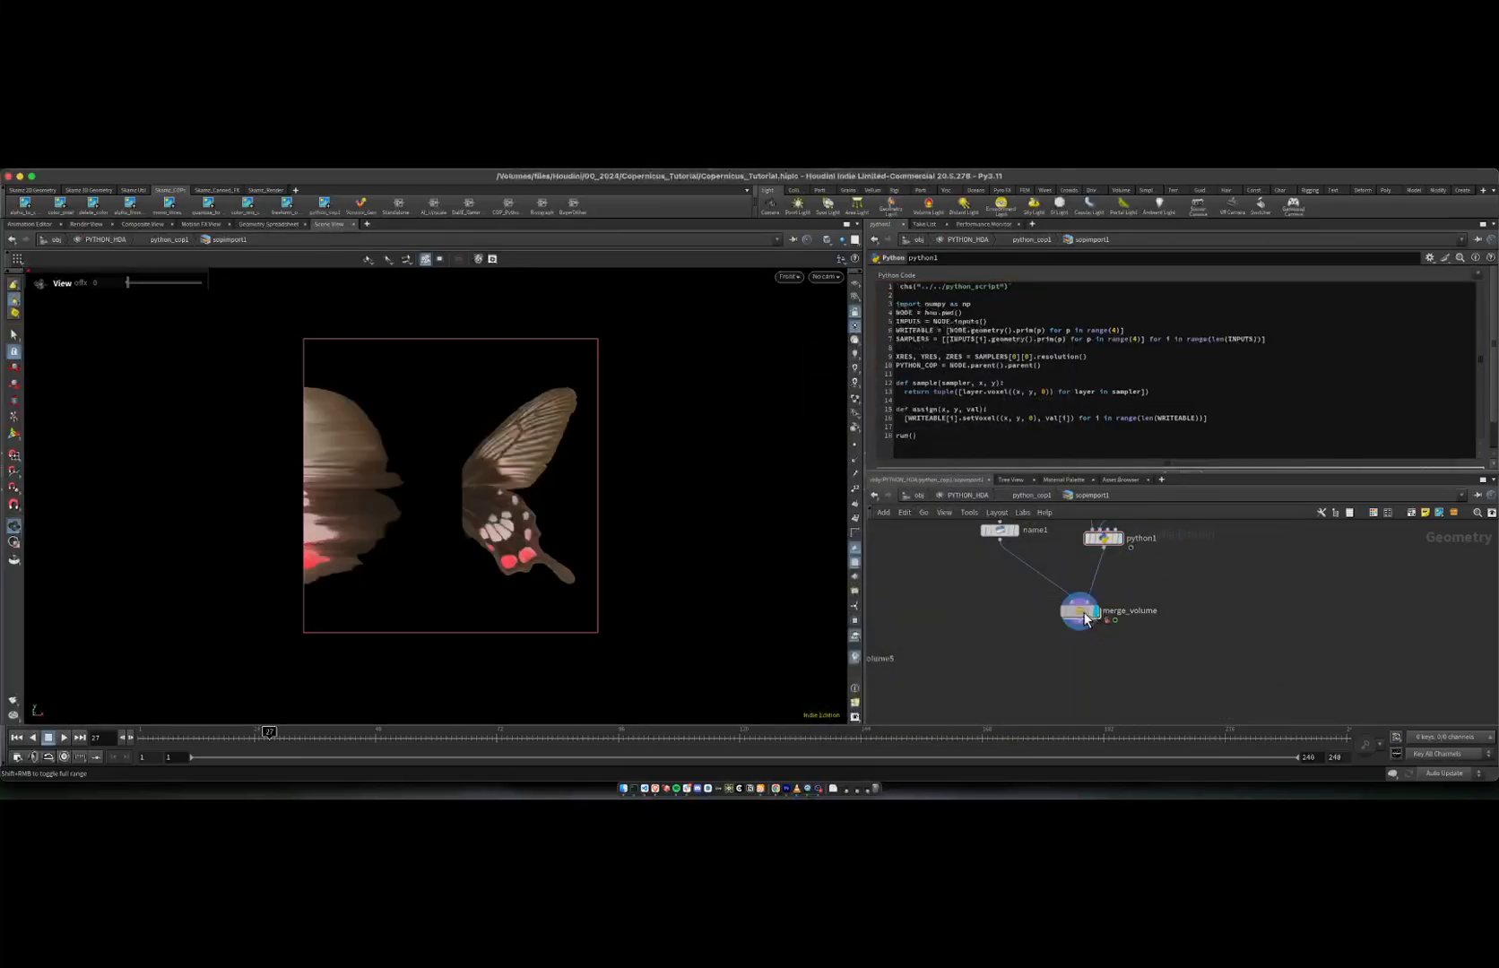
Step: Enter merge_volume, check volumewrangle5's node information and highlight the set(r,g,b,a) line in its expression
{"action": "double_click", "coordinate": [1085, 617]}
{"action": "middle_click", "coordinate": [1201, 636]}
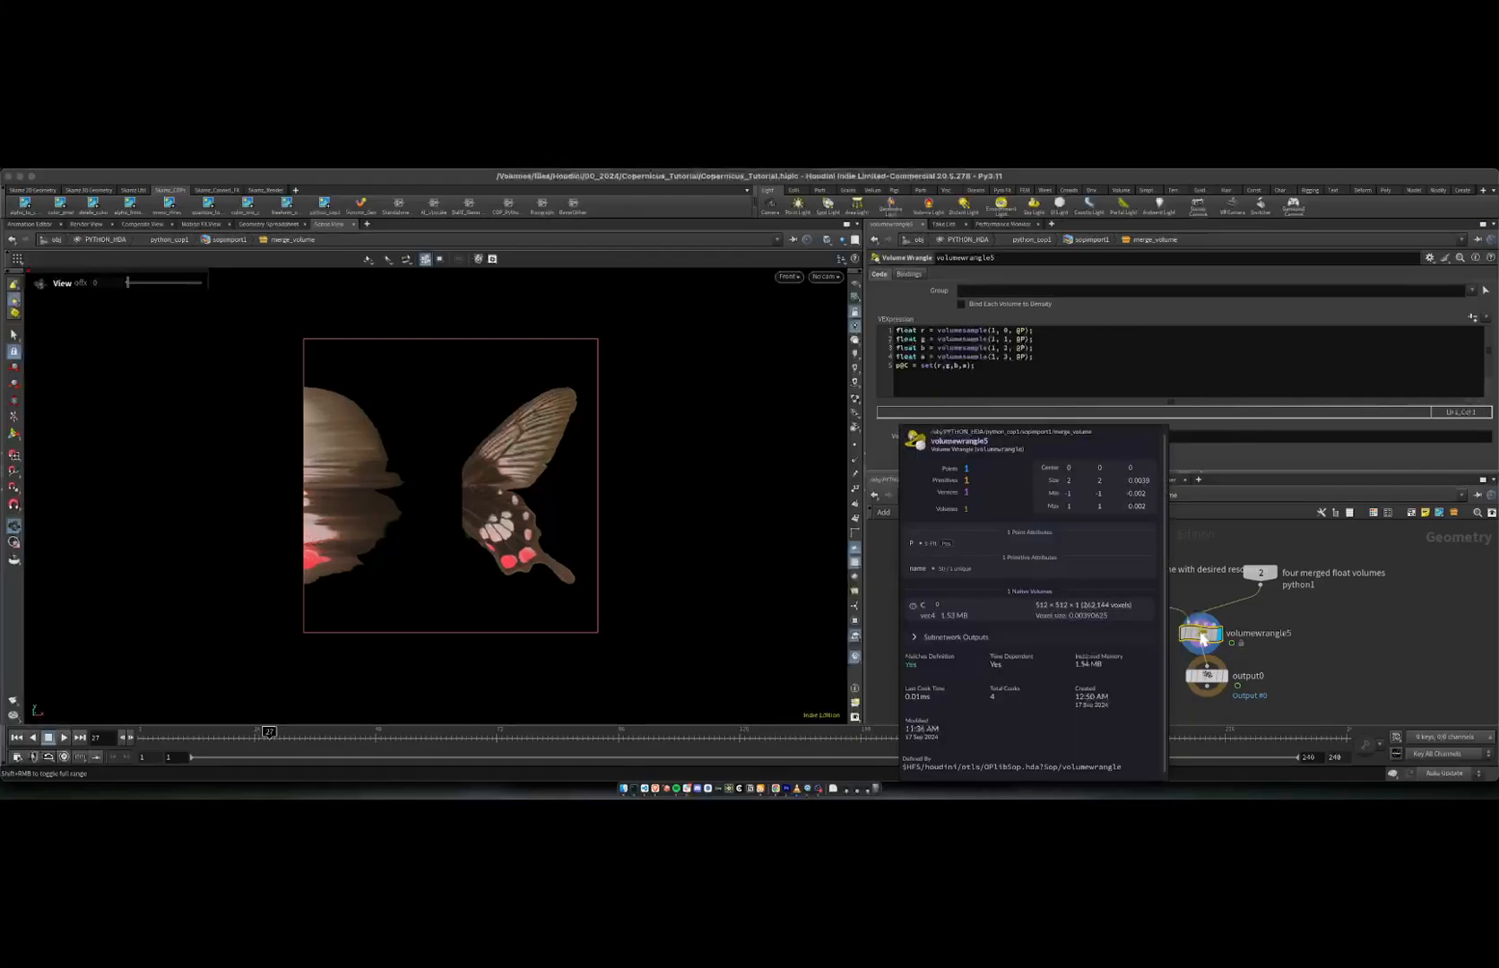
{"action": "left_click", "coordinate": [900, 361]}
{"action": "left_click_drag", "start_coordinate": [893, 365], "coordinate": [852, 370]}
{"action": "left_click", "coordinate": [990, 368]}
{"action": "left_click", "coordinate": [1014, 376]}
{"action": "left_click", "coordinate": [1090, 654]}
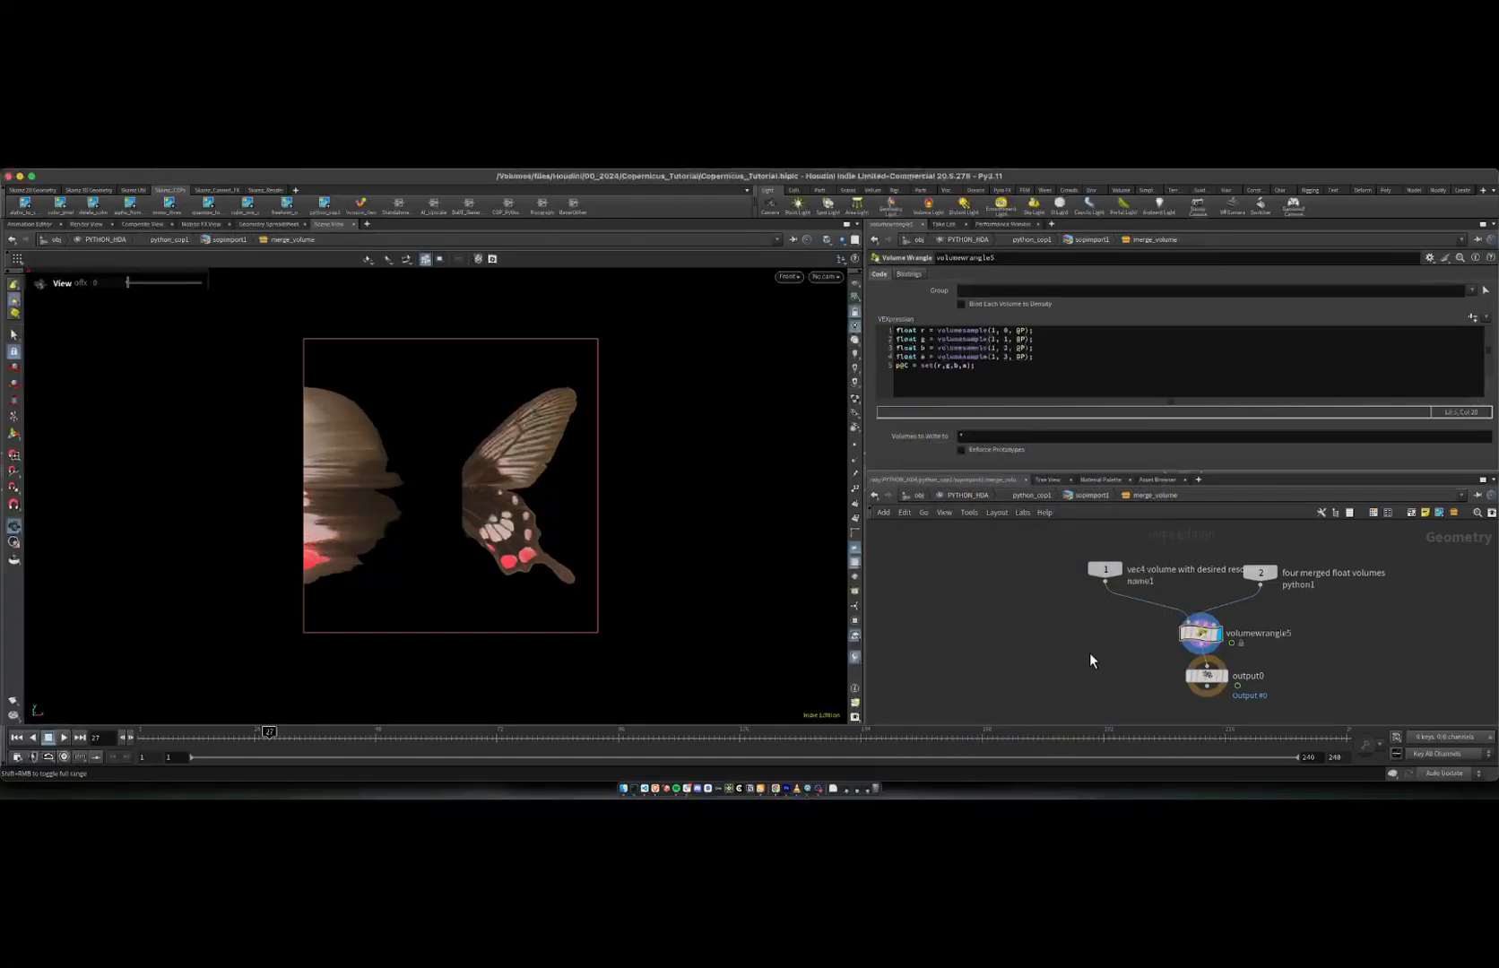
Step: Select output0, return to the sopimport1 network, shift merge_volume slightly and check its node information
{"action": "left_click", "coordinate": [1207, 676]}
{"action": "left_click", "coordinate": [1091, 495]}
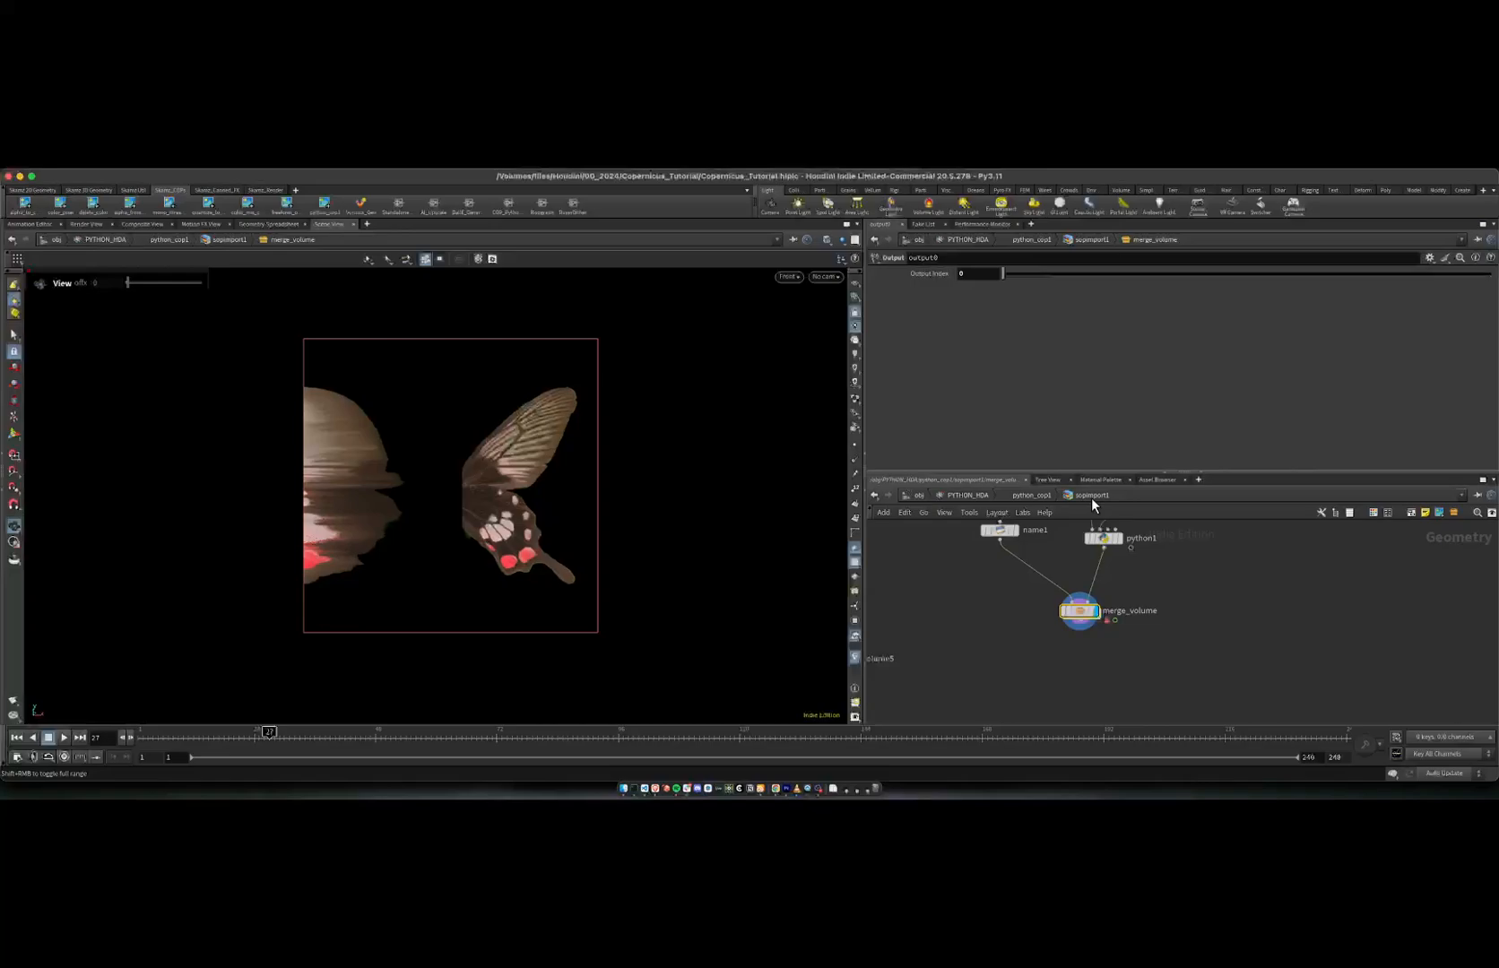
{"action": "left_click_drag", "start_coordinate": [1080, 613], "coordinate": [1060, 603]}
{"action": "middle_click_drag", "start_coordinate": [1129, 597], "coordinate": [1120, 638]}
{"action": "left_click", "coordinate": [1075, 631]}
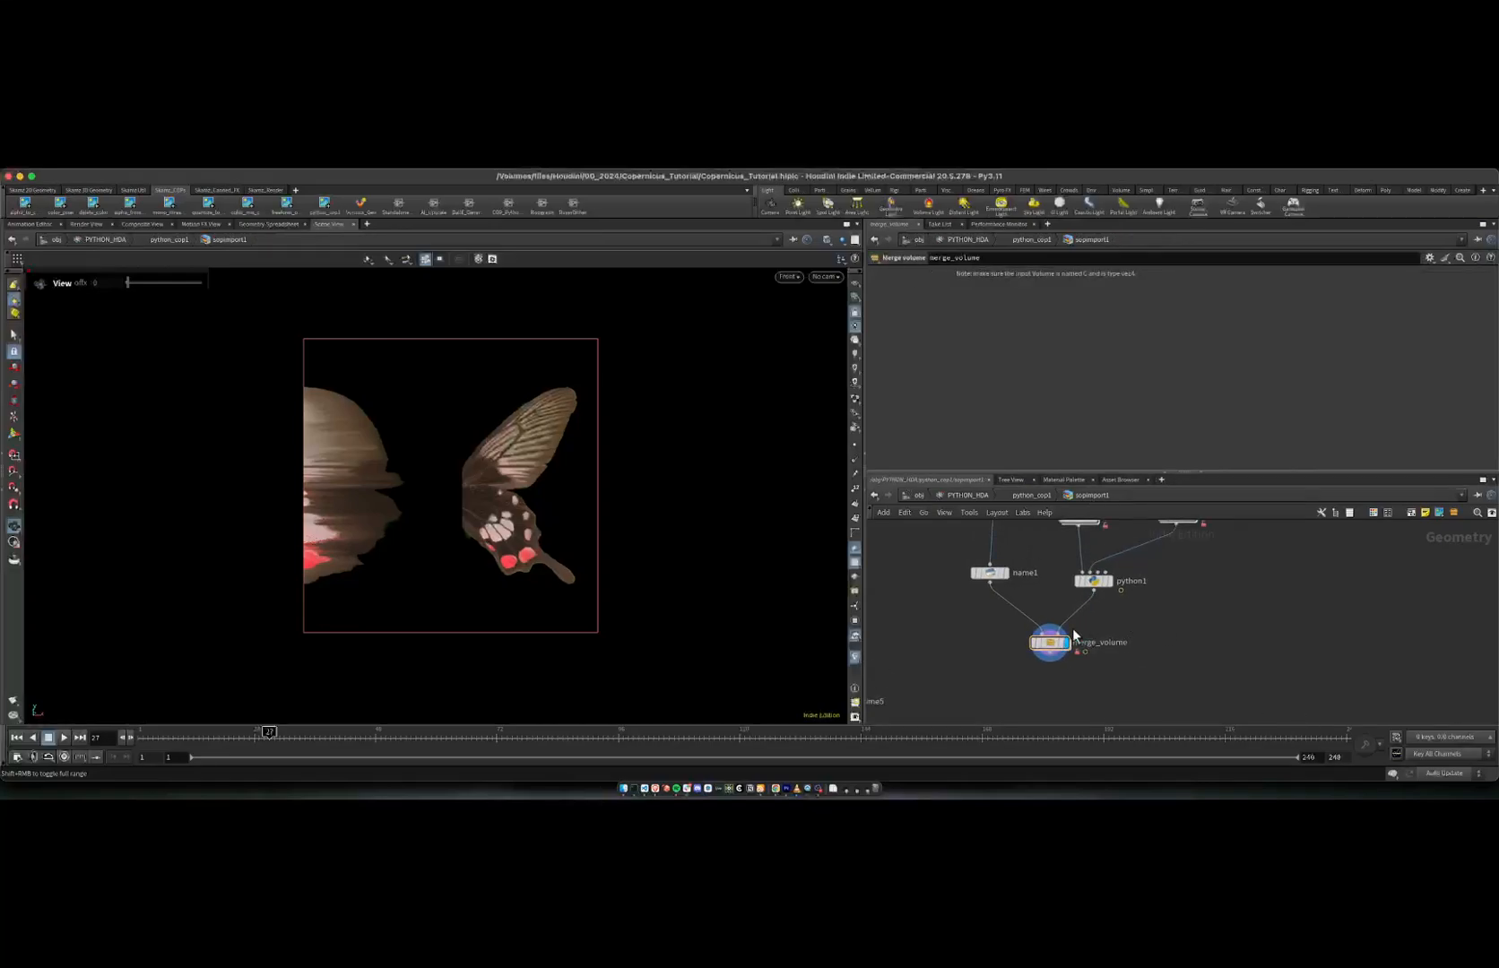
{"action": "middle_click", "coordinate": [1056, 642]}
Step: Go back up through the python_cop1 and PYTHON_HDA networks to the obj level
{"action": "middle_click_drag", "start_coordinate": [969, 641], "coordinate": [960, 599]}
{"action": "scroll", "coordinate": [971, 665], "scroll_direction": "down", "scroll_amount": 3}
{"action": "left_click", "coordinate": [968, 495]}
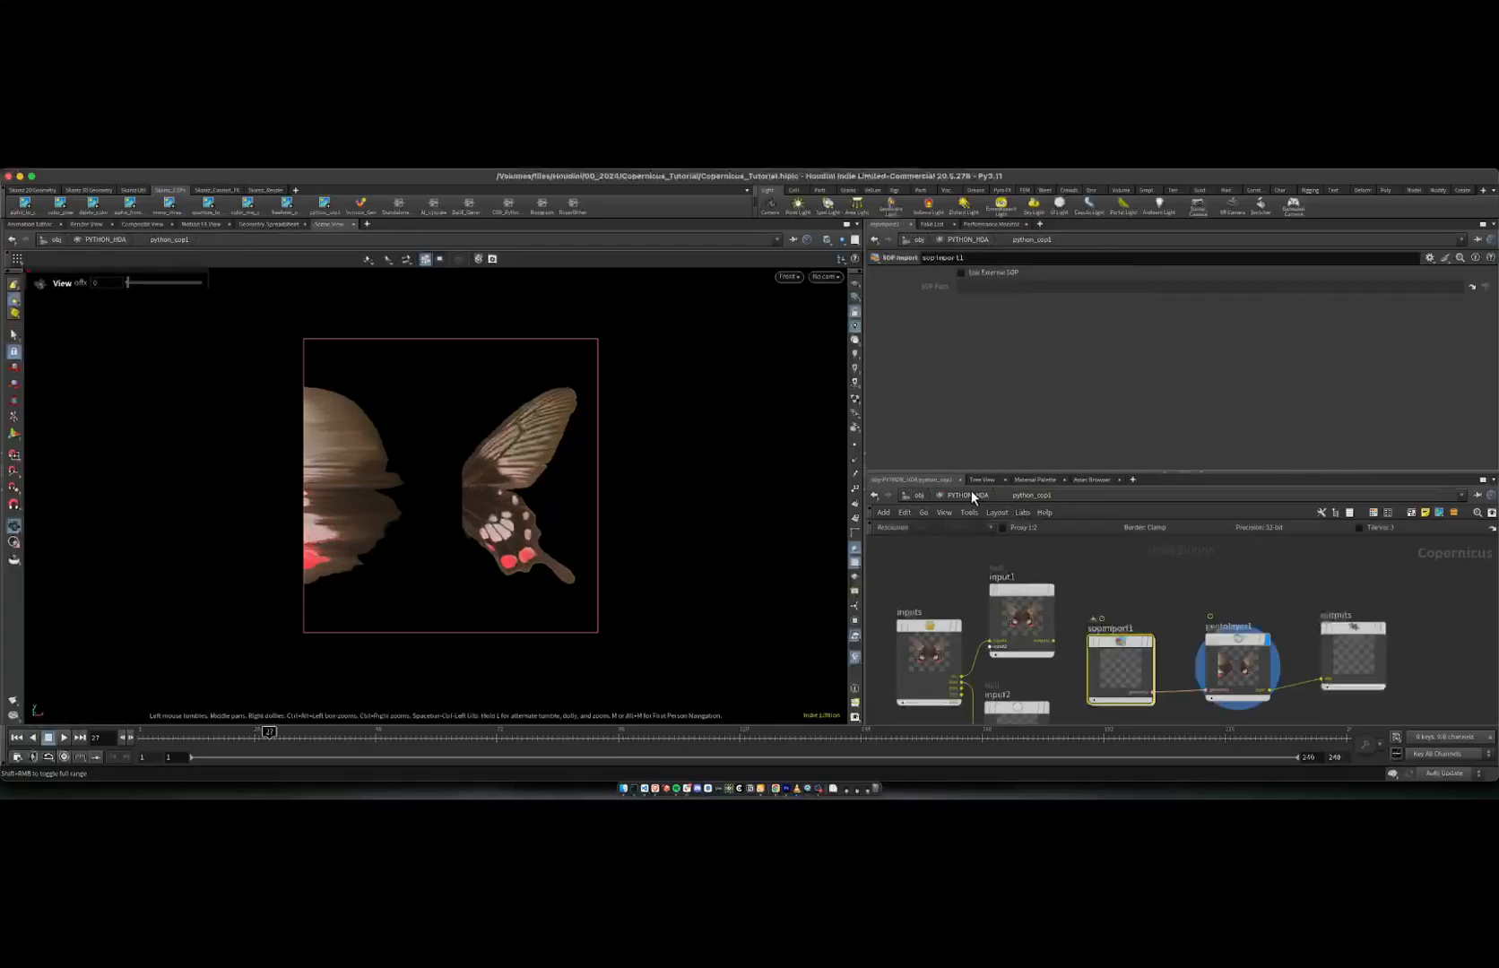
{"action": "left_click", "coordinate": [1102, 580]}
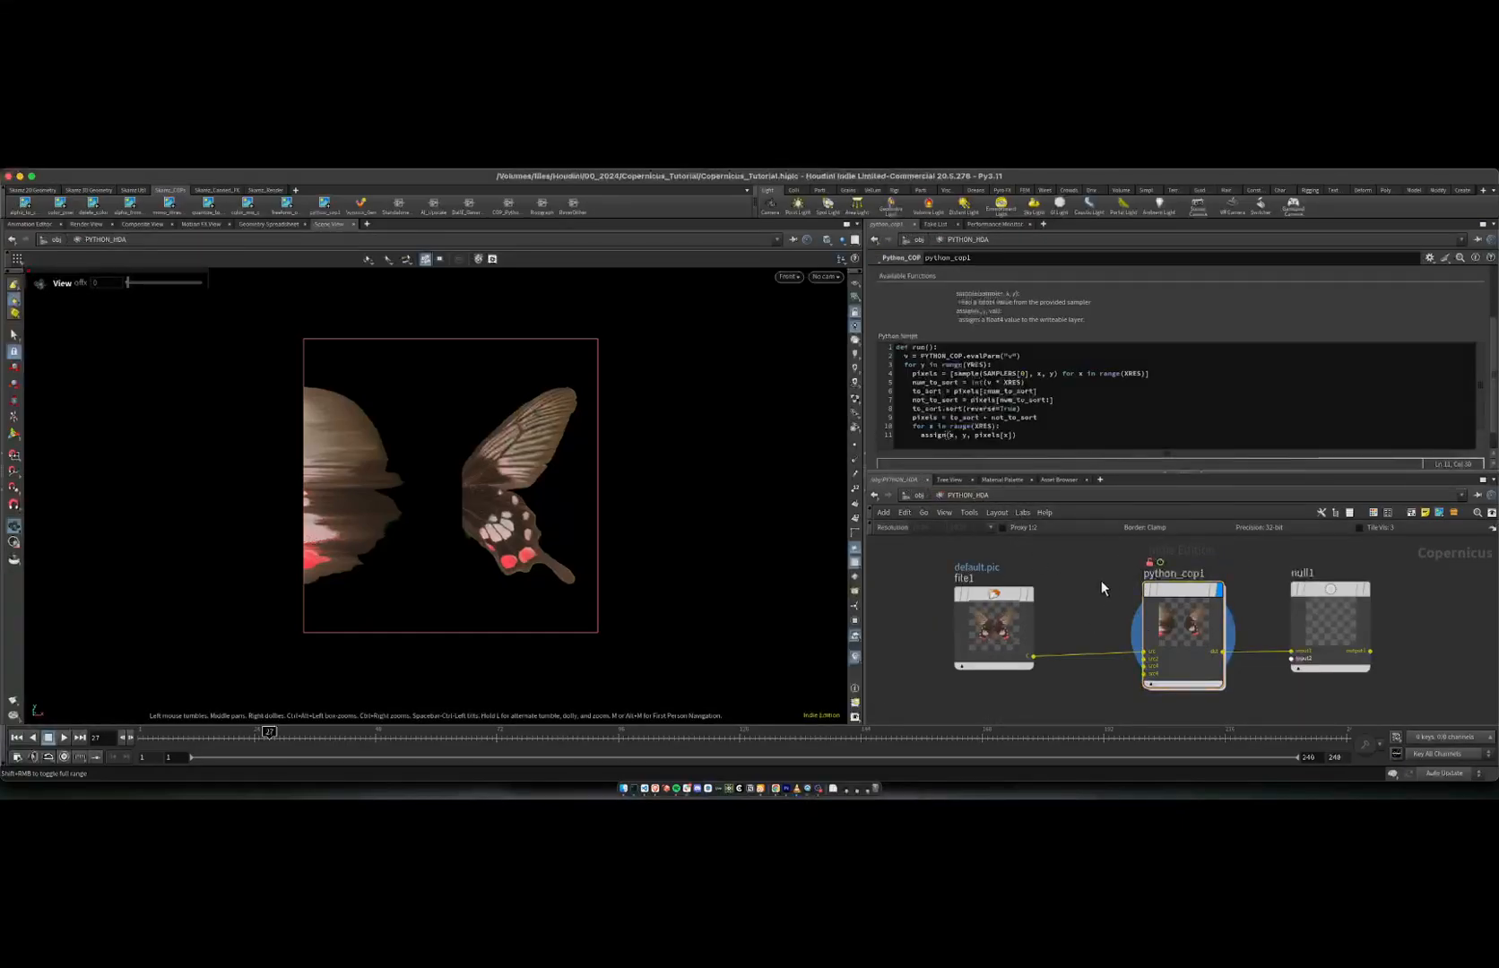
{"action": "scroll", "coordinate": [1048, 578], "scroll_direction": "down", "scroll_amount": 3}
{"action": "middle_click_drag", "start_coordinate": [1101, 580], "coordinate": [1063, 600]}
{"action": "scroll", "coordinate": [1062, 598], "scroll_direction": "up", "scroll_amount": 3}
{"action": "scroll", "coordinate": [1063, 598], "scroll_direction": "down", "scroll_amount": 3}
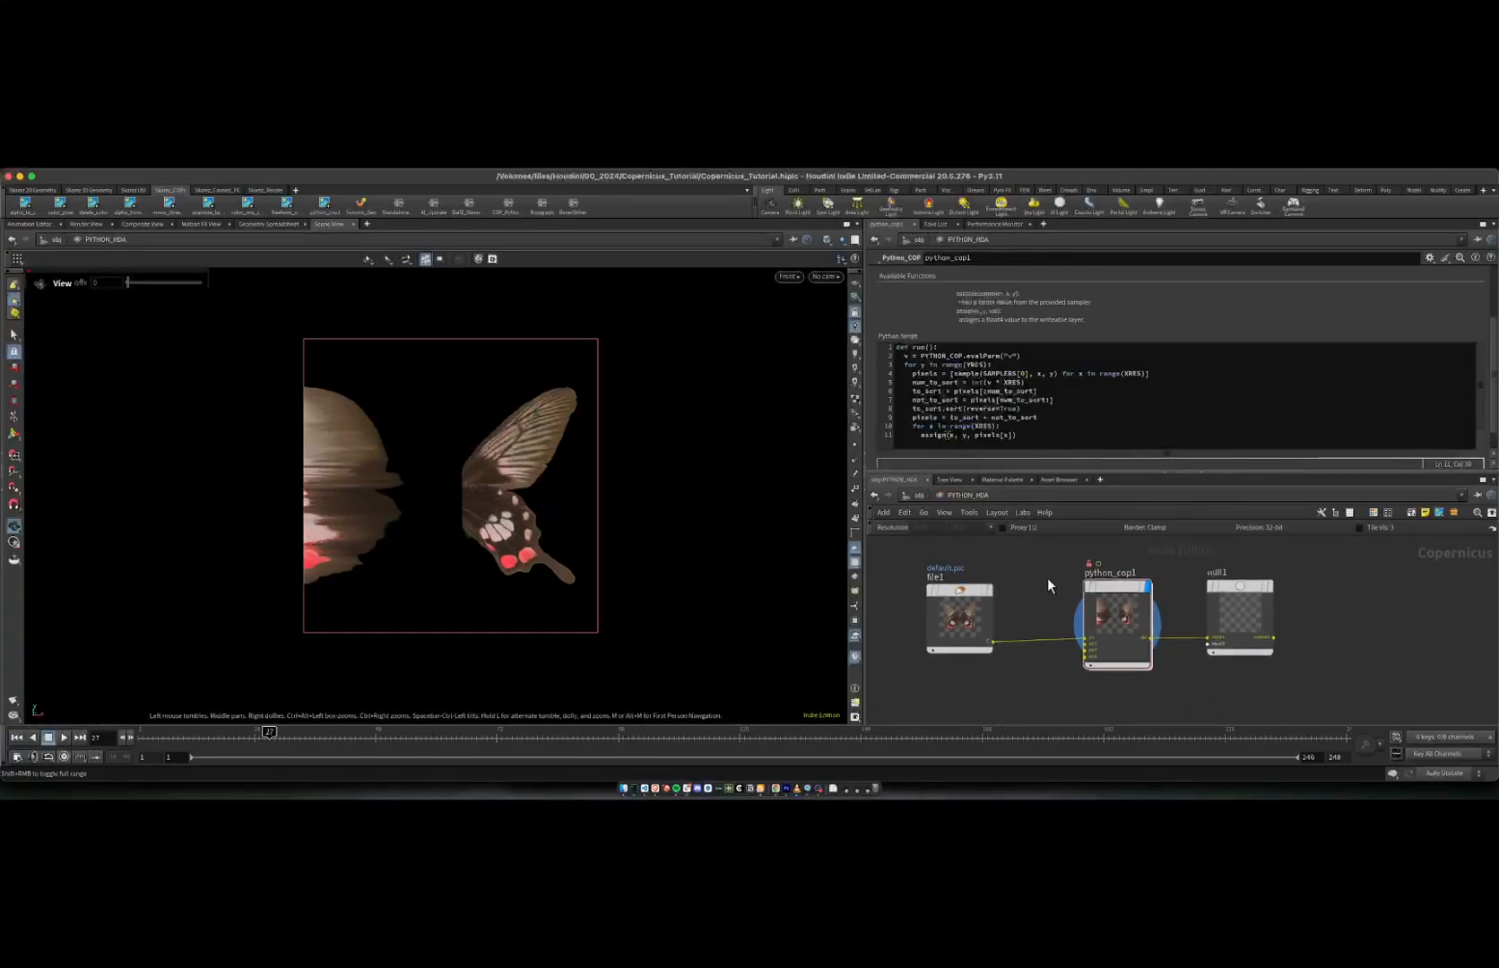
{"action": "left_click", "coordinate": [919, 495]}
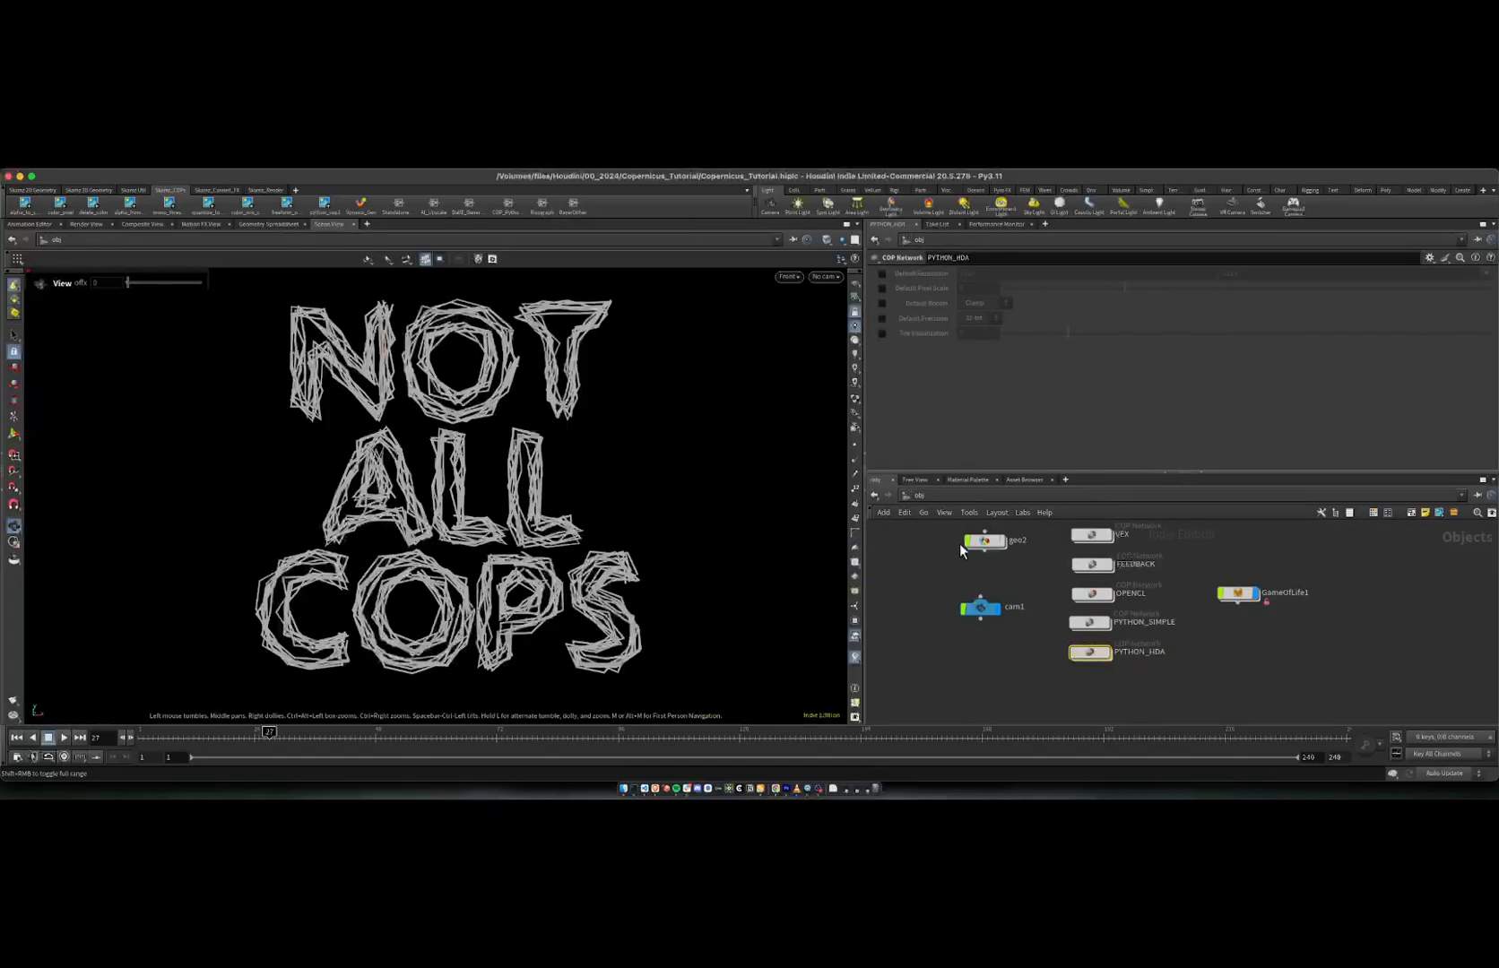